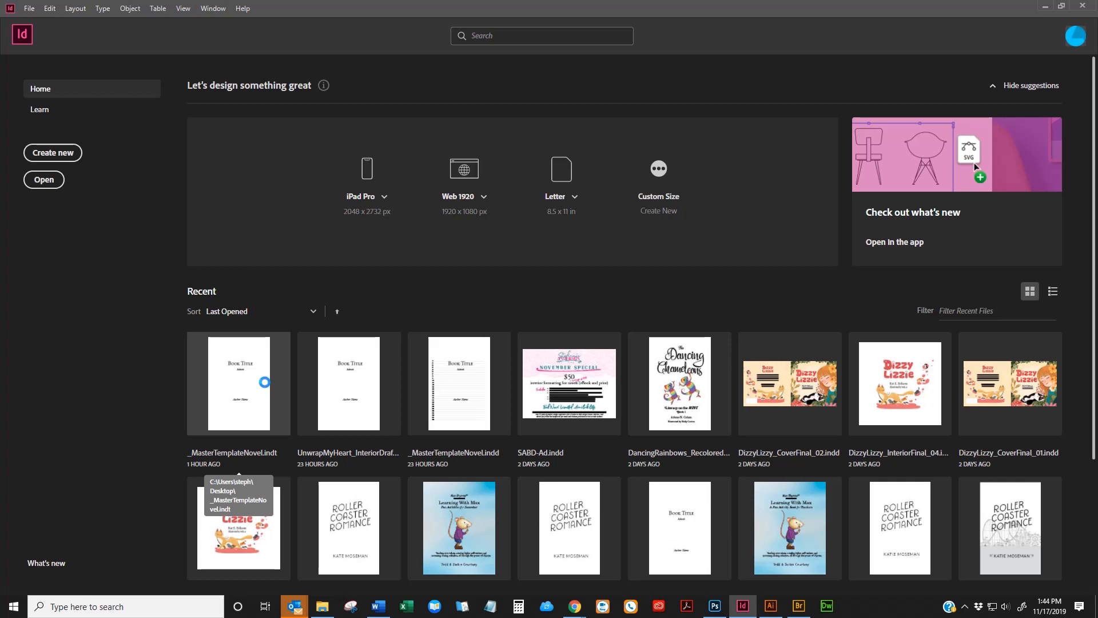
Step: Close the Untitled-4 and Untitled-3 template documents to get back to the Home screen
left_click(264, 384)
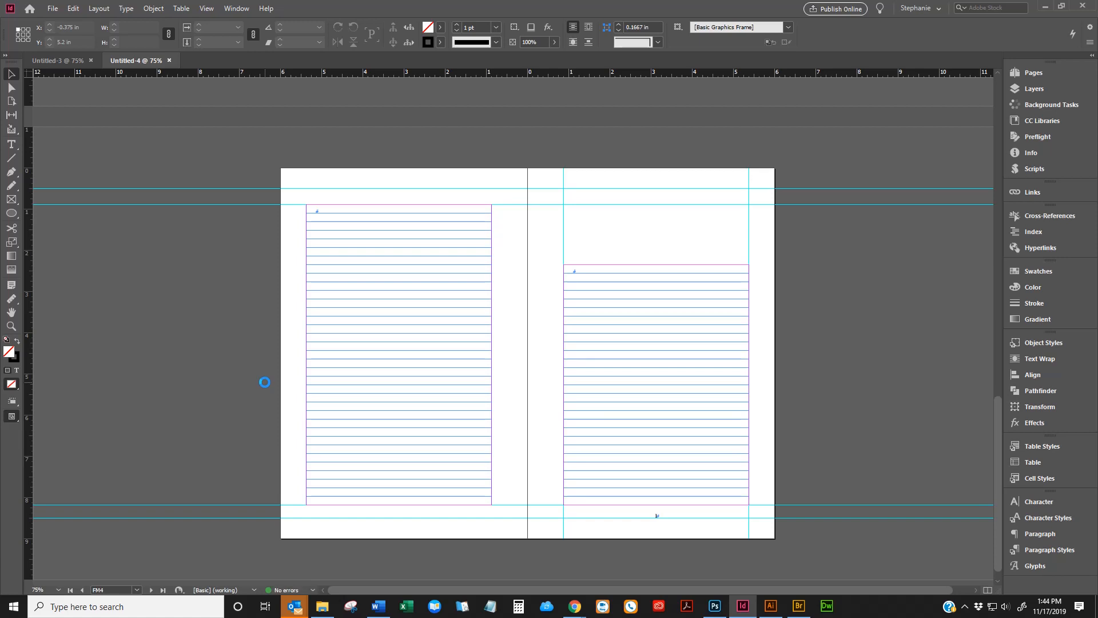
left_click(169, 59)
left_click(90, 60)
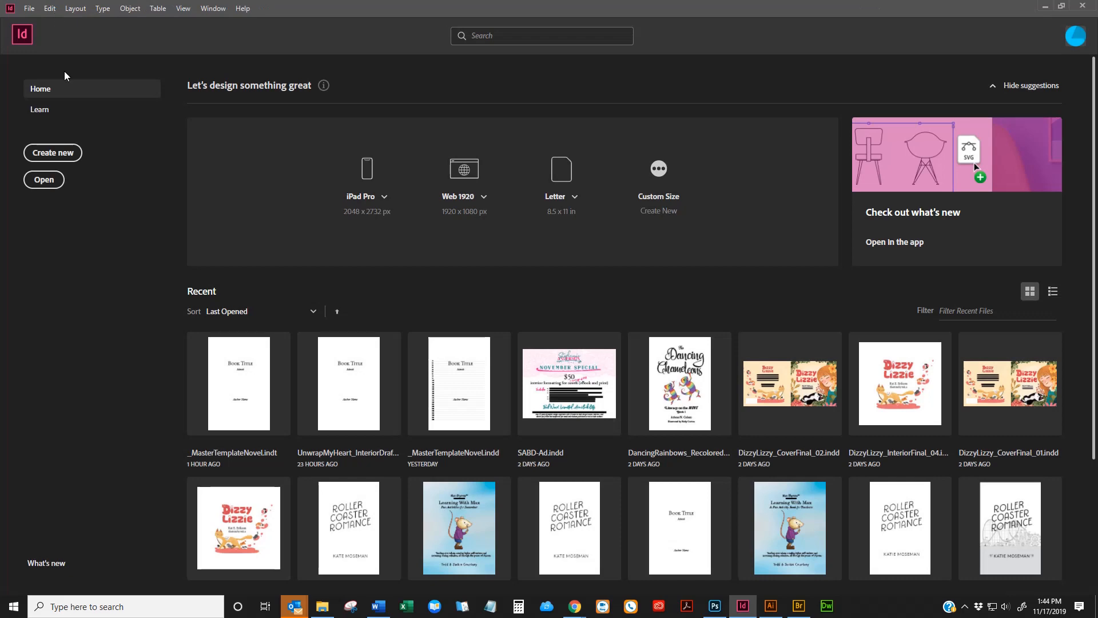
left_click(28, 8)
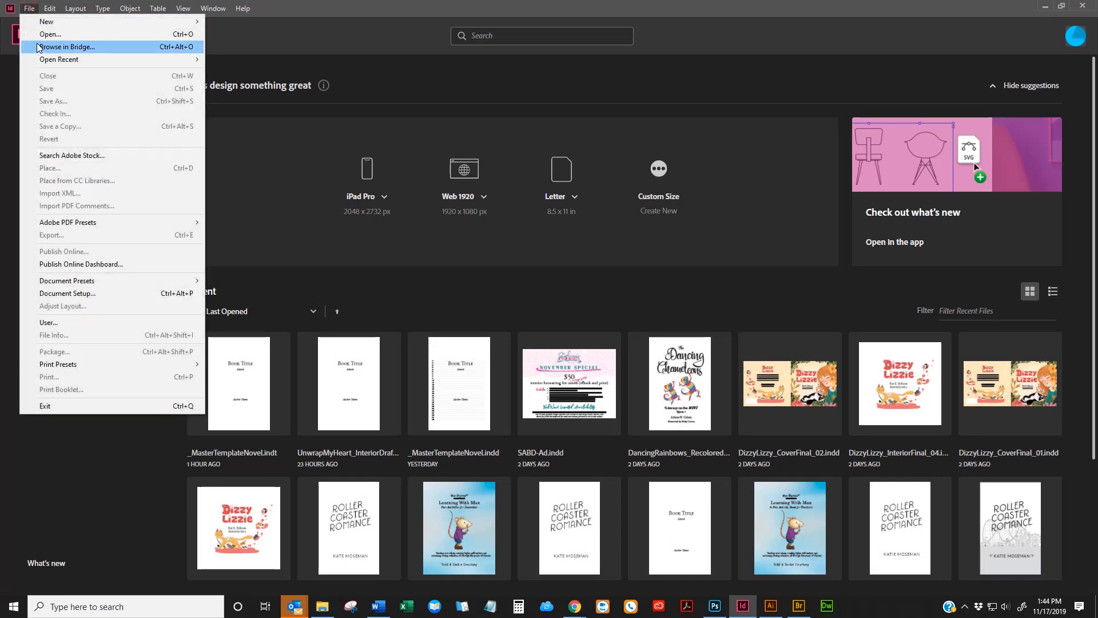
Step: Open _MasterTemplateNovel.indt from the Desktop as a new untitled document, Untitled-5
left_click(41, 38)
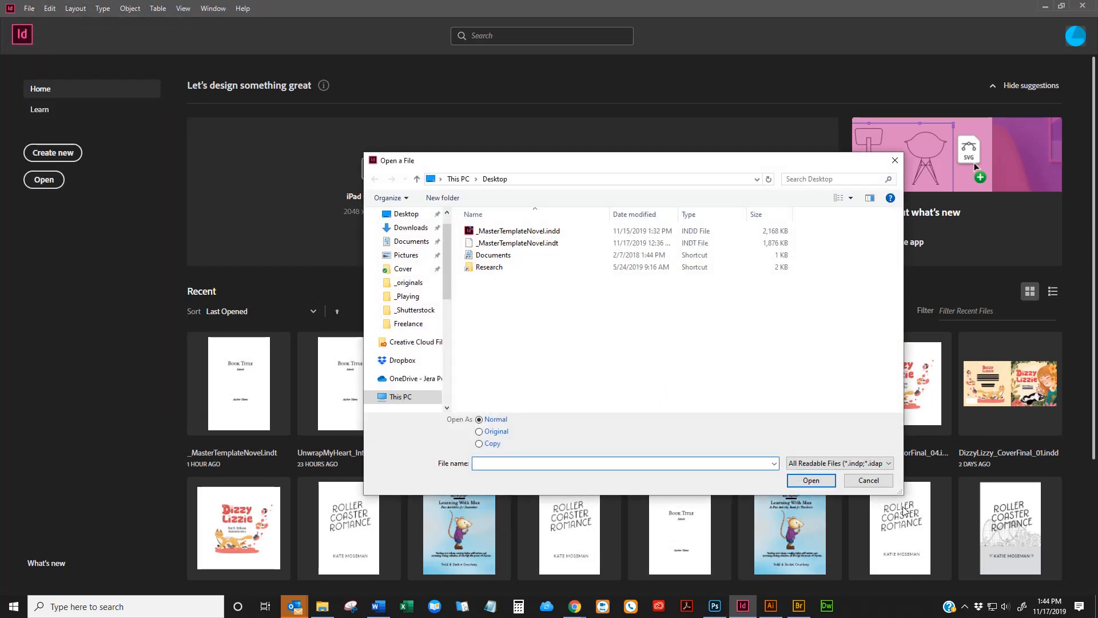
left_click(870, 484)
left_click(28, 8)
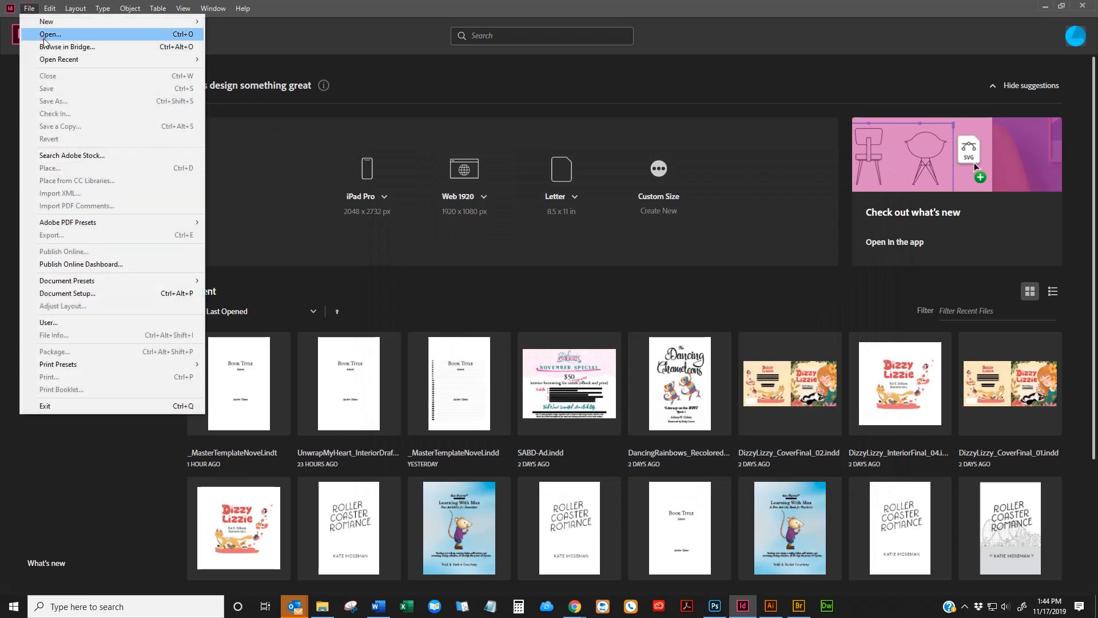
left_click(41, 32)
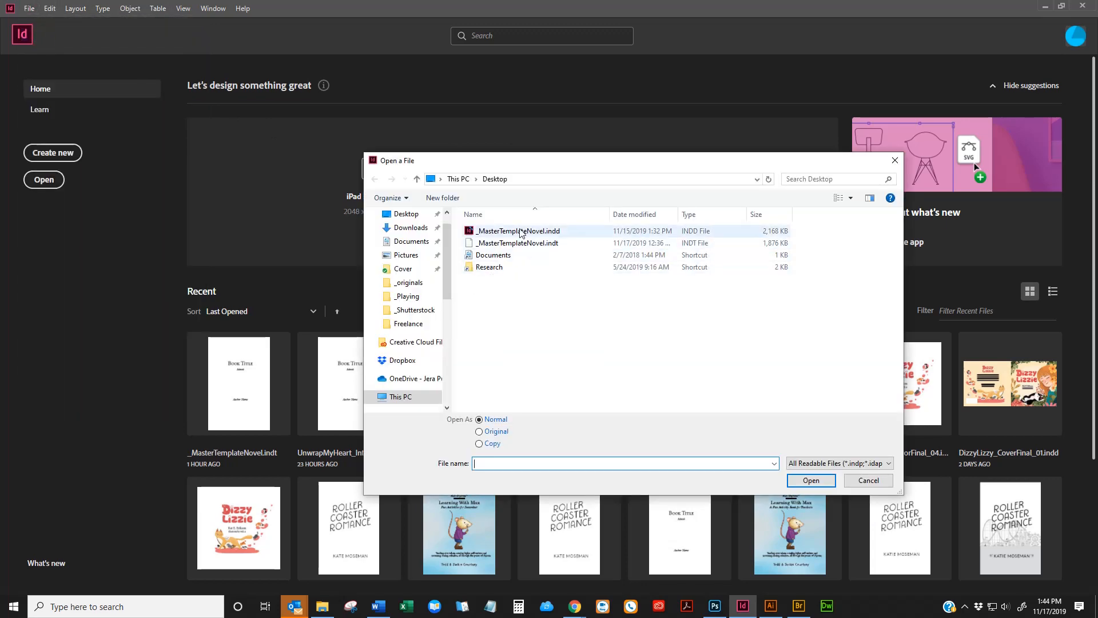
left_click(521, 232)
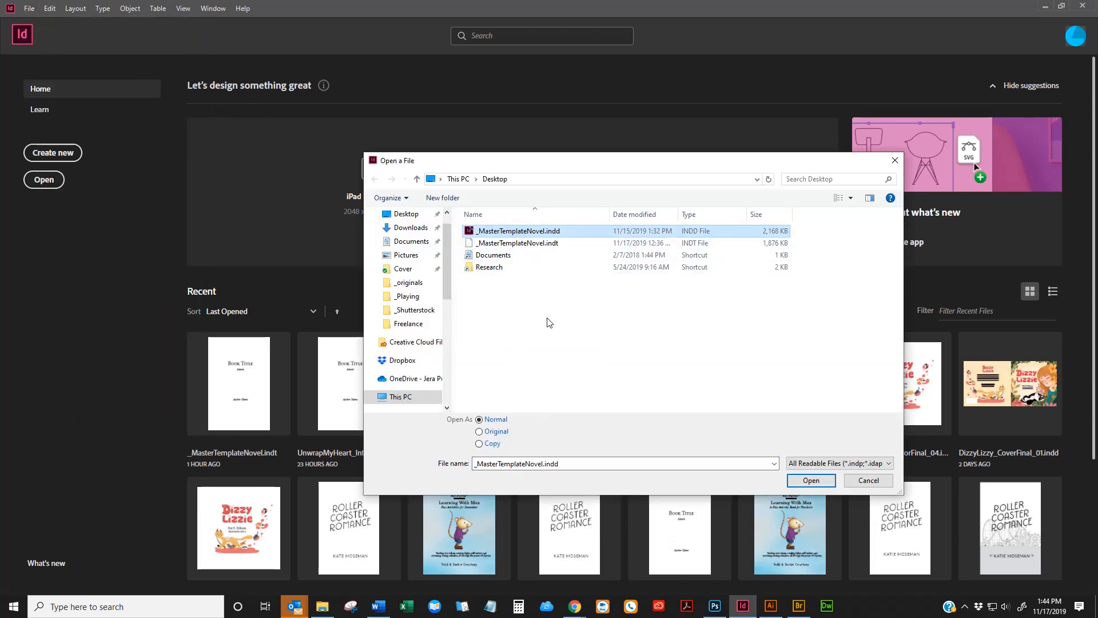
left_click(563, 245)
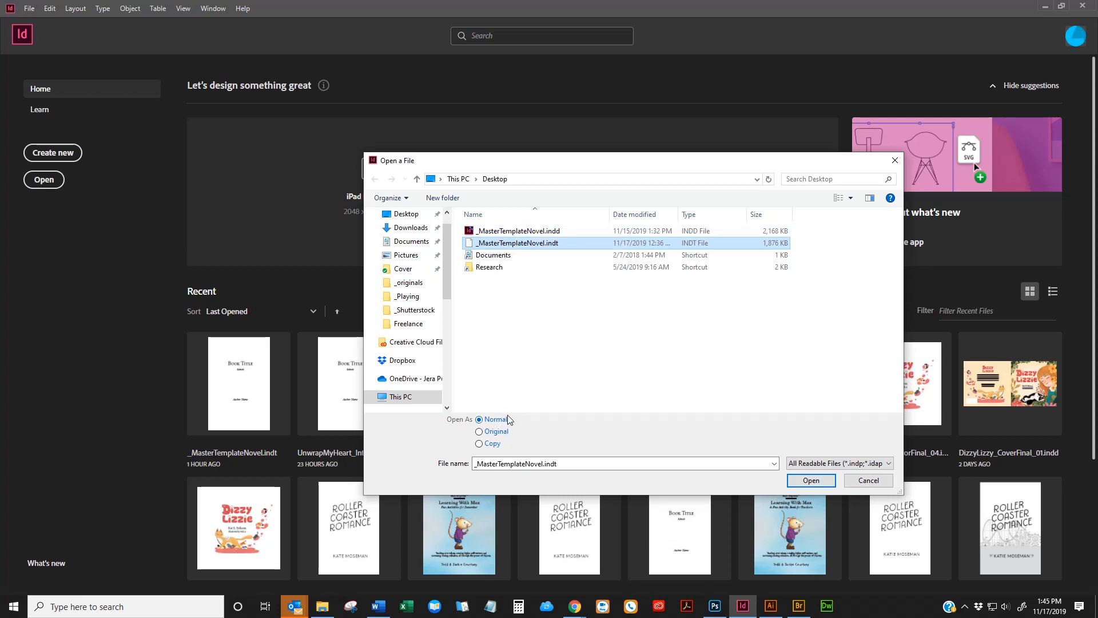
left_click(541, 247)
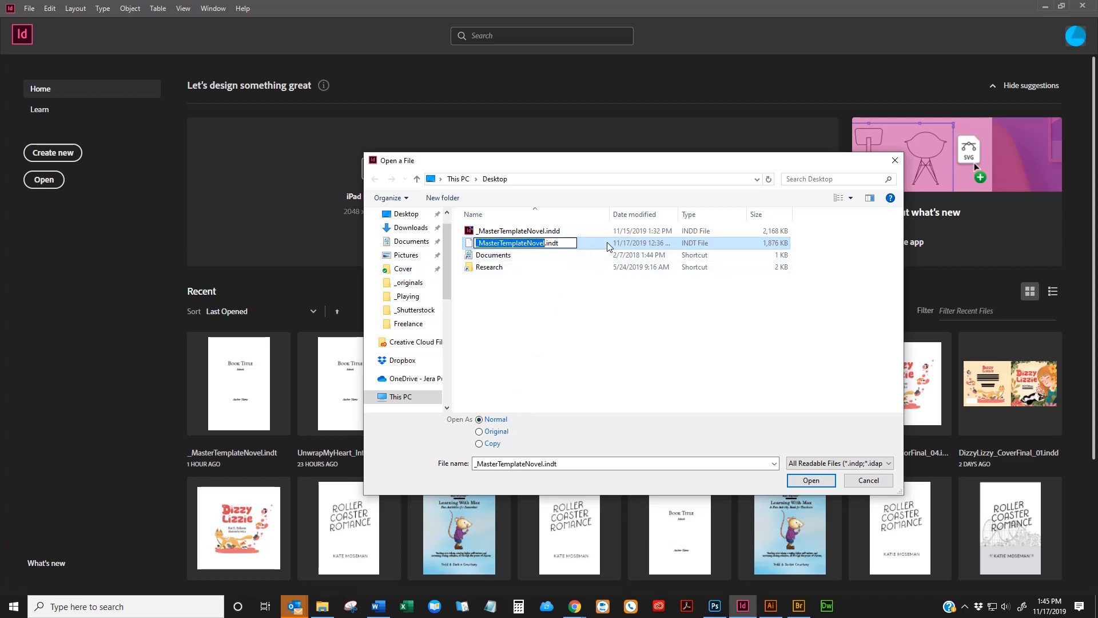
left_click(625, 246)
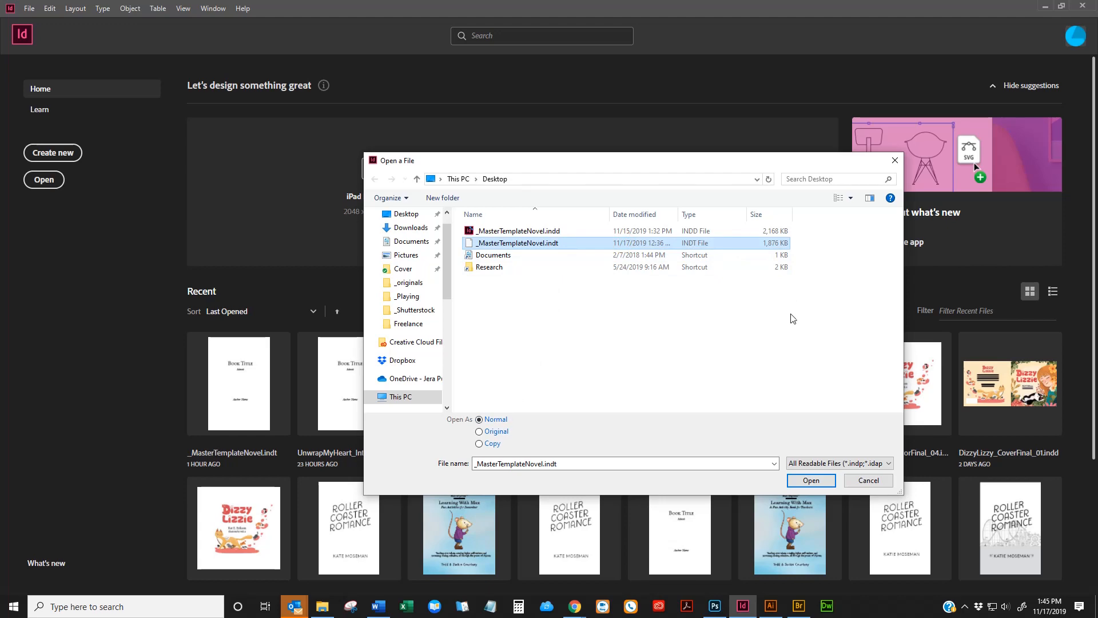
left_click(807, 482)
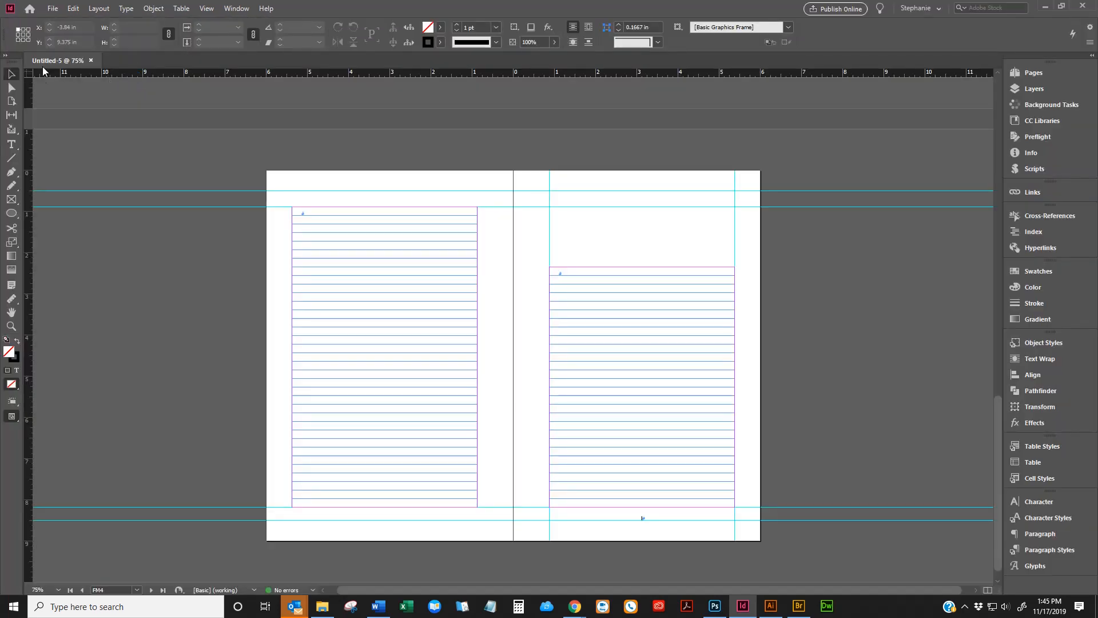
Step: Save the document over UnwrapMyHeart_InteriorDraft_01.indd in the Interior folder, replacing the old draft
left_click(52, 8)
left_click(82, 102)
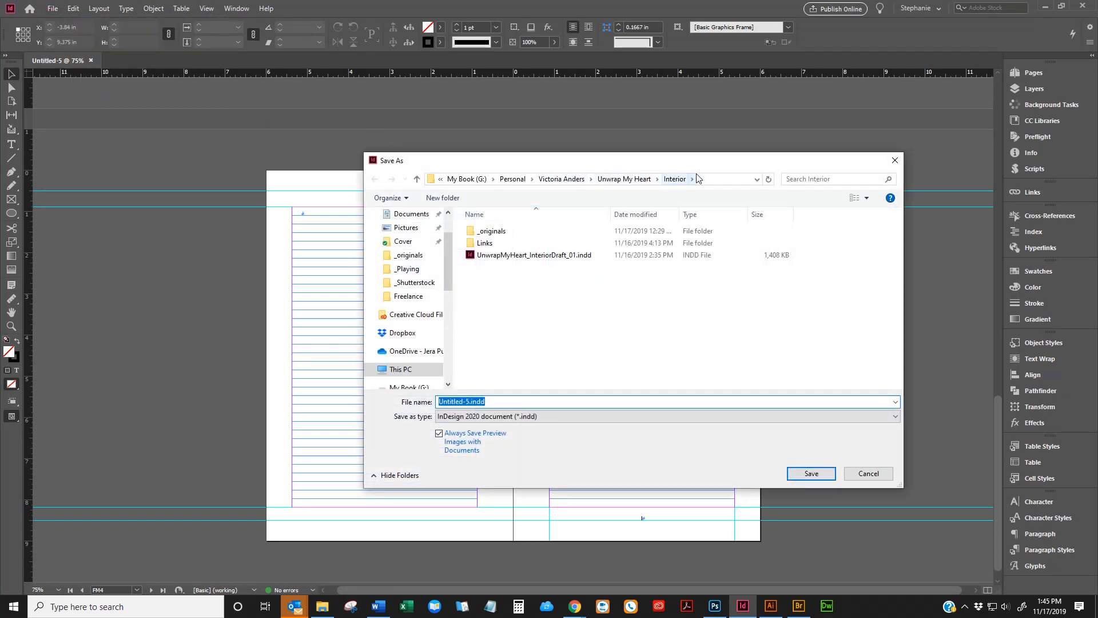
left_click(561, 254)
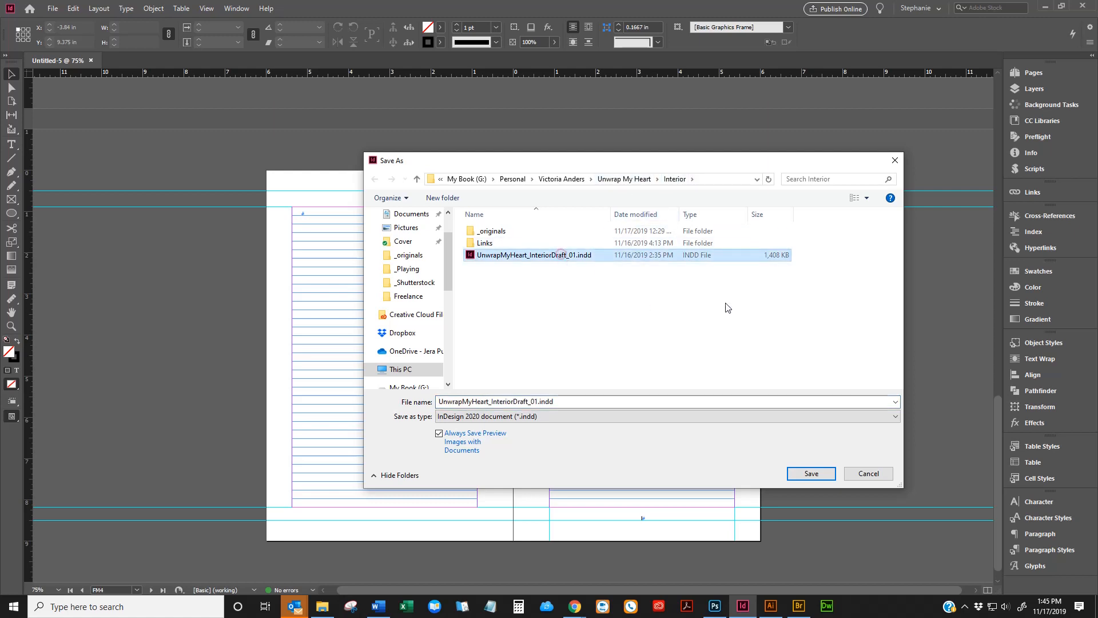
left_click(812, 475)
left_click(578, 303)
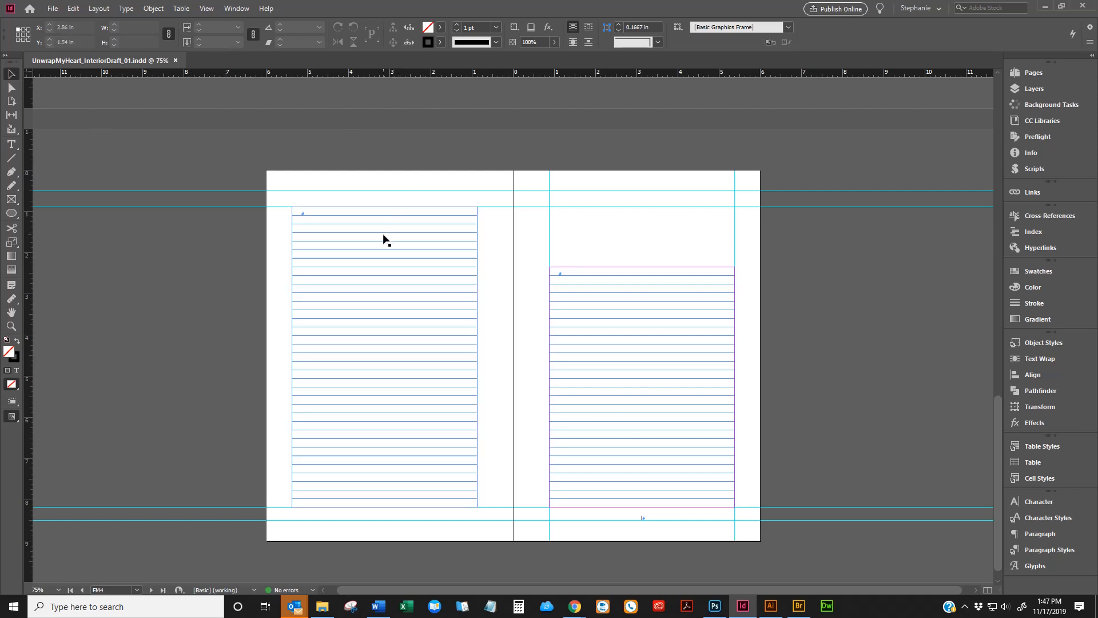
scroll(383, 234, "up", 15)
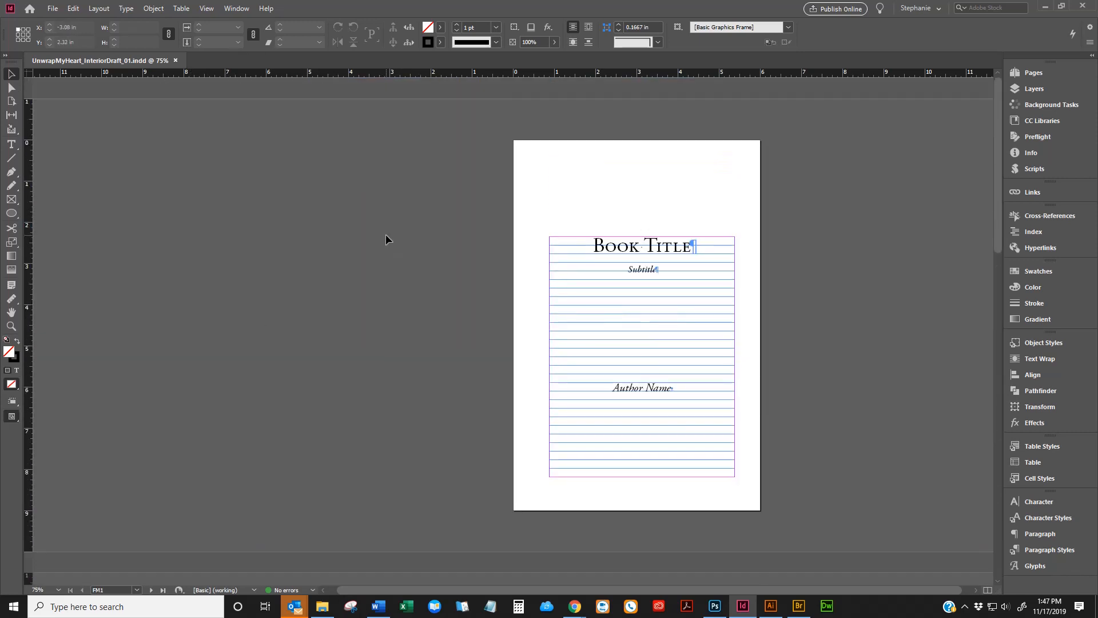
scroll(234, 210, "down", 15)
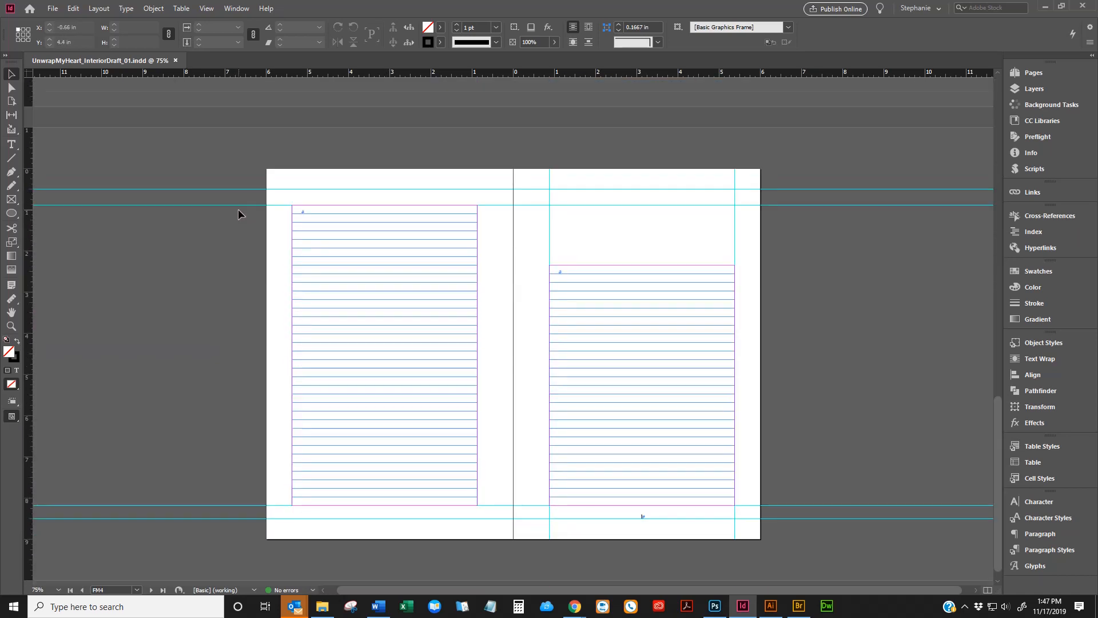
scroll(249, 215, "up", 15)
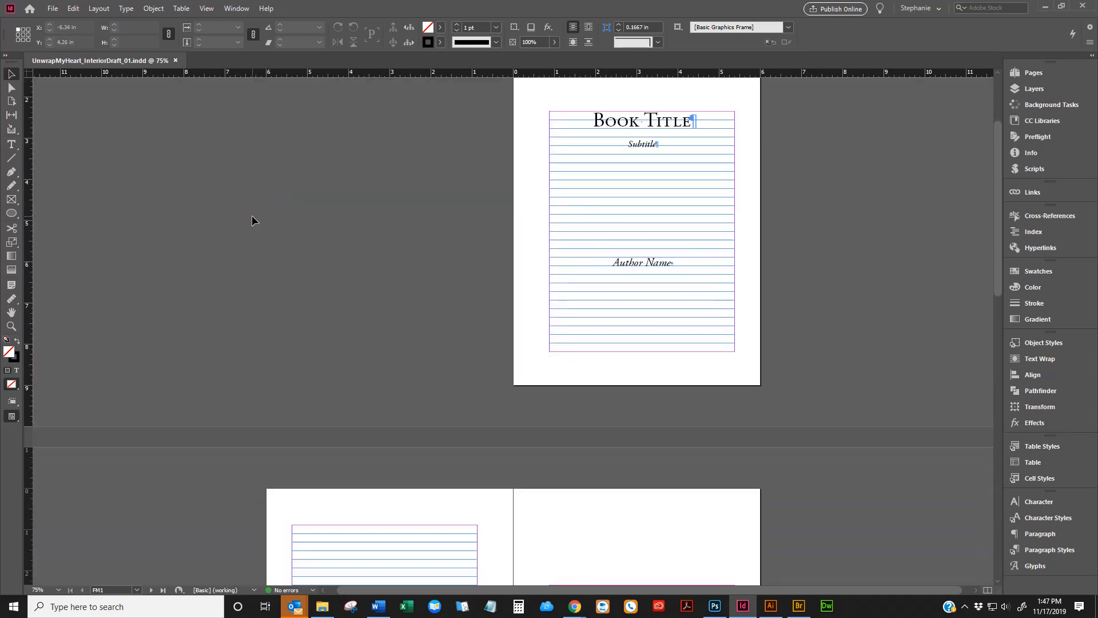
scroll(253, 220, "down", 15)
scroll(255, 223, "up", 2)
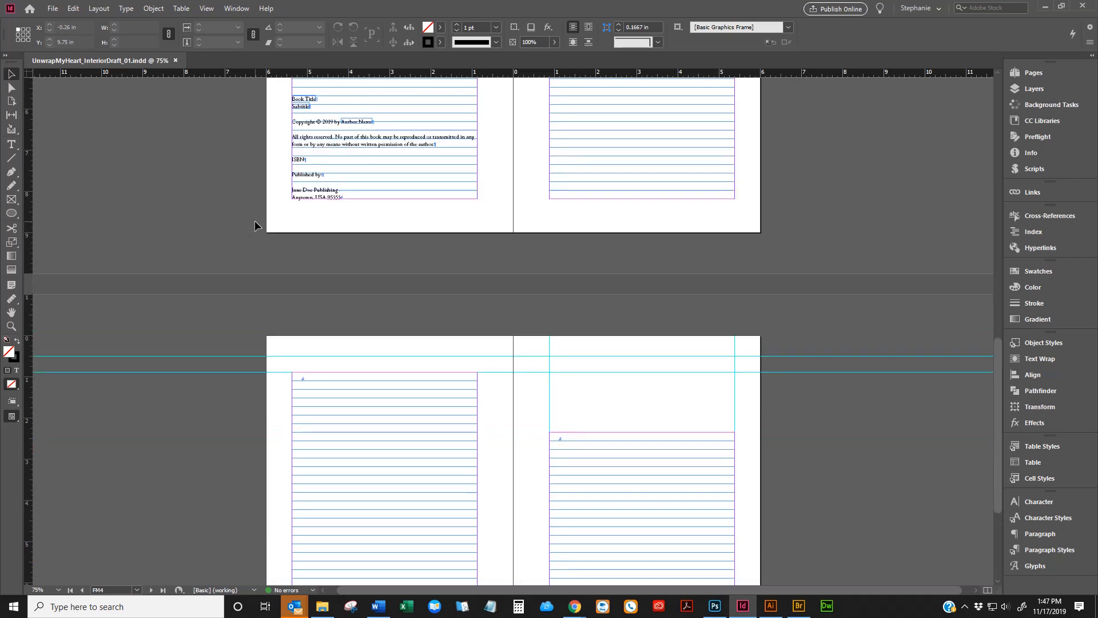
scroll(255, 220, "up", 1)
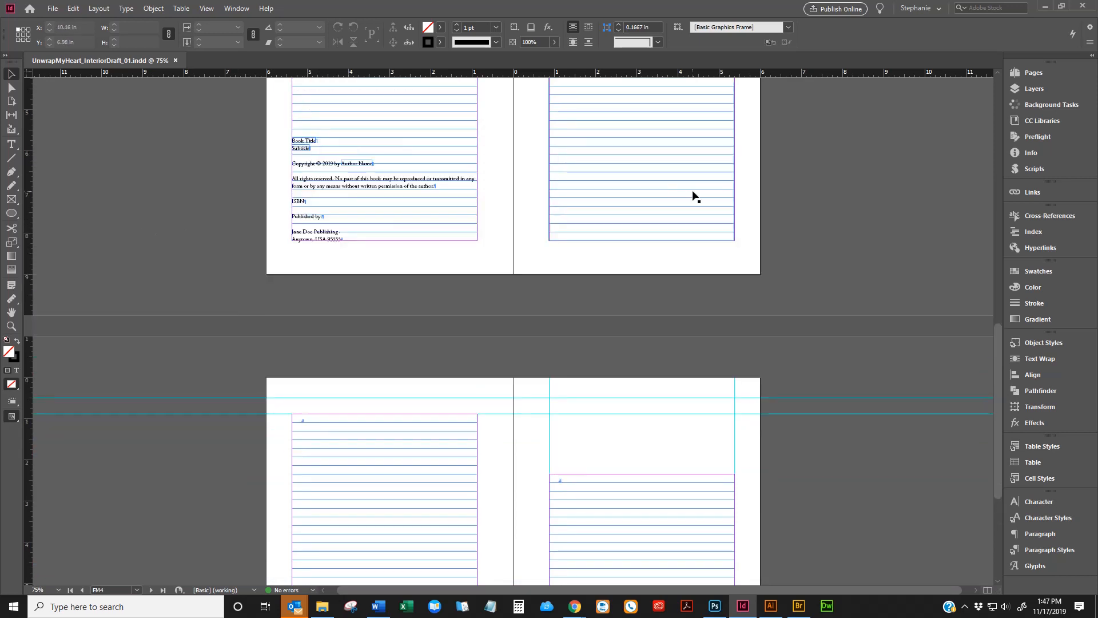
scroll(646, 209, "up", 7)
scroll(646, 208, "up", 5)
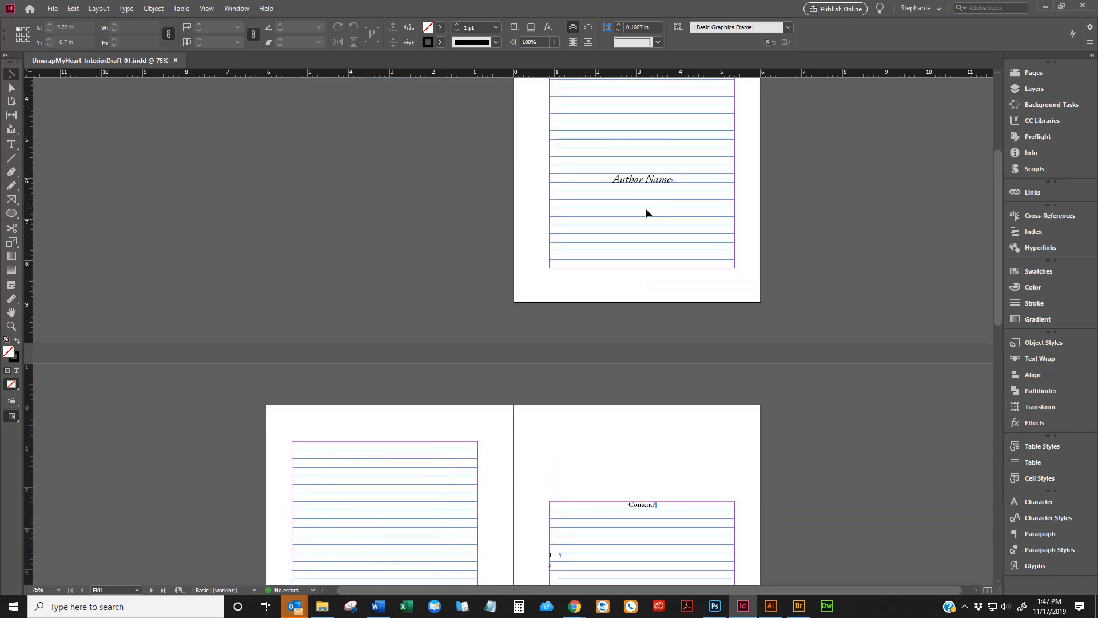
scroll(646, 209, "up", 4)
left_click(347, 208)
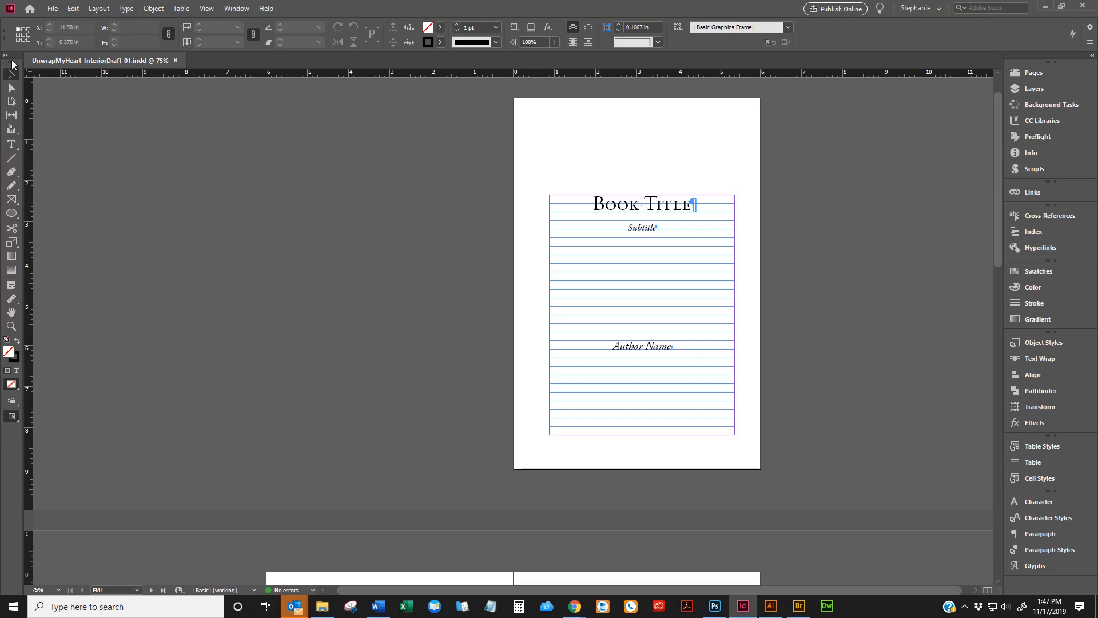
mouse_move(11, 58)
left_mouse_down()
mouse_move(263, 102)
mouse_move(303, 148)
mouse_move(635, 138)
mouse_move(935, 99)
mouse_move(604, 80)
mouse_move(972, 86)
mouse_move(487, 139)
mouse_move(68, 134)
mouse_move(26, 115)
mouse_move(13, 61)
mouse_move(1, 61)
left_mouse_up()
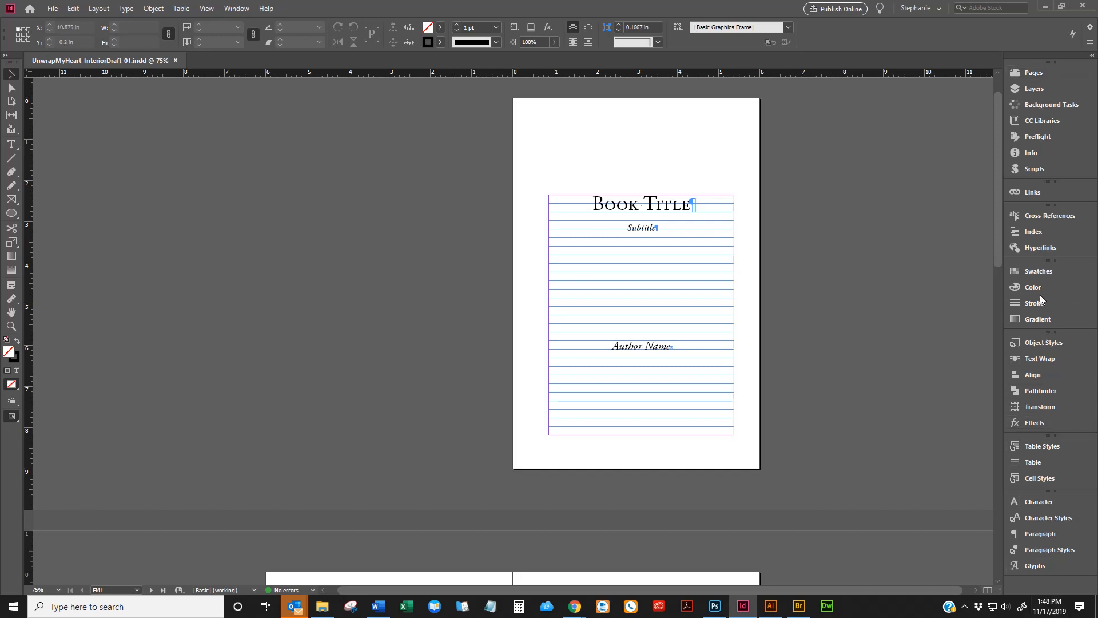
left_click(1036, 72)
left_click(1039, 90)
left_click(1041, 106)
left_click(1041, 119)
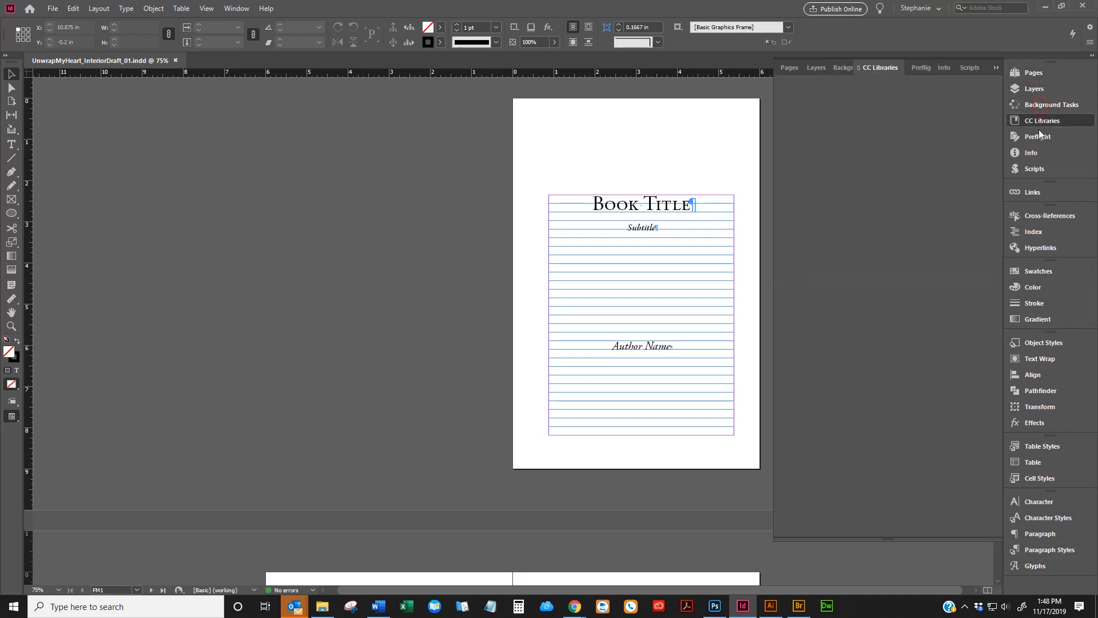
left_click(1036, 140)
left_click(1033, 154)
left_click(1032, 170)
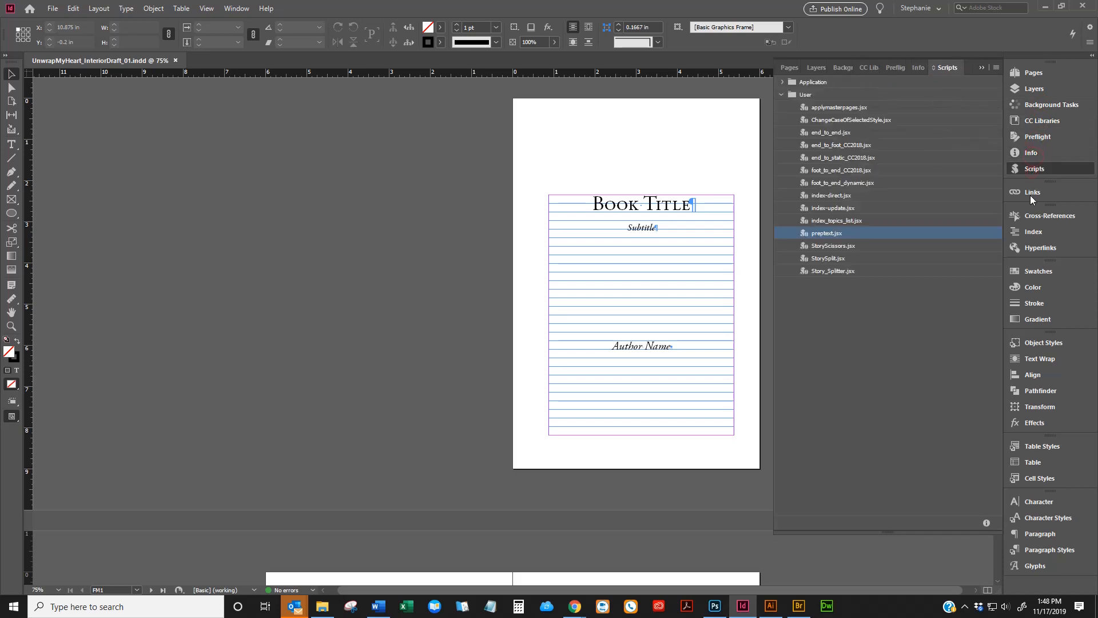
left_click(1031, 193)
left_click(1038, 221)
left_click(1038, 232)
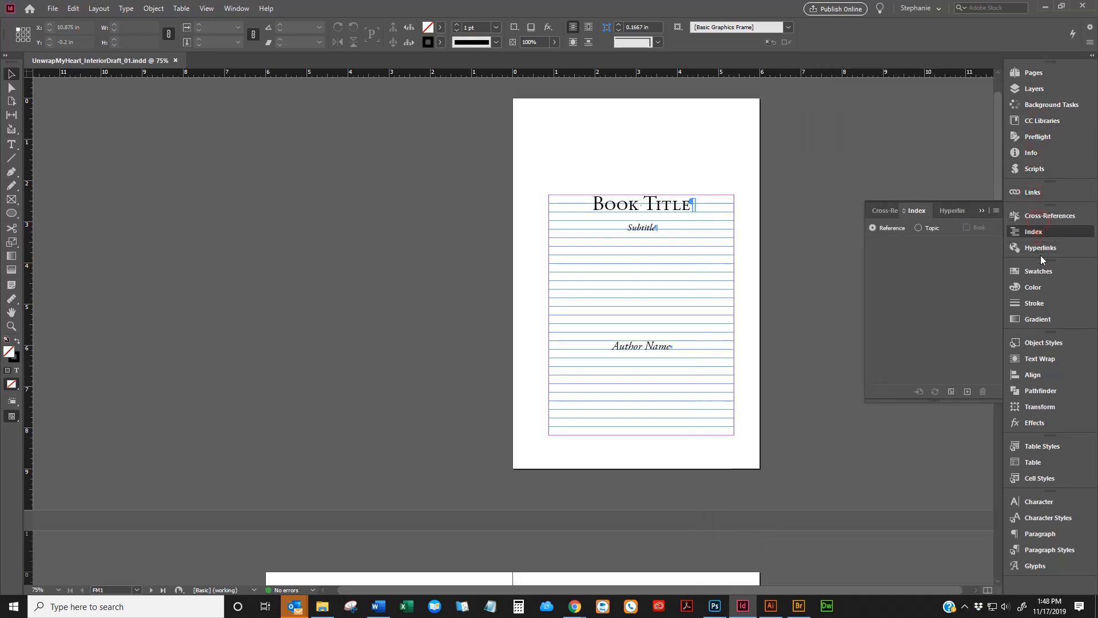
left_click(1040, 248)
left_click(1039, 271)
left_click(1035, 287)
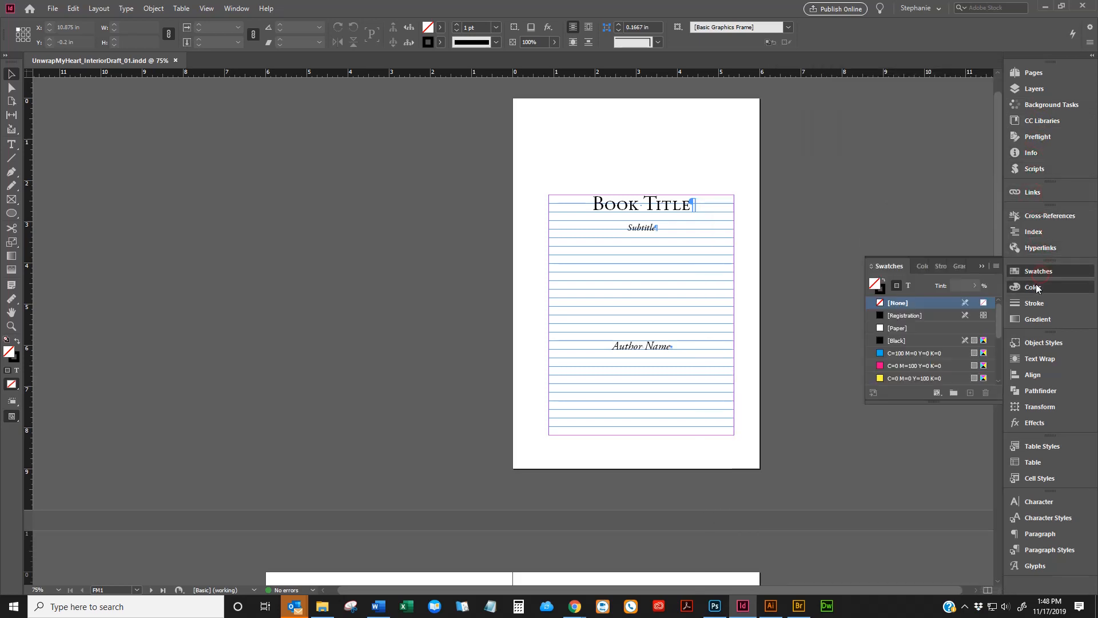
left_click(1036, 303)
left_click(1038, 322)
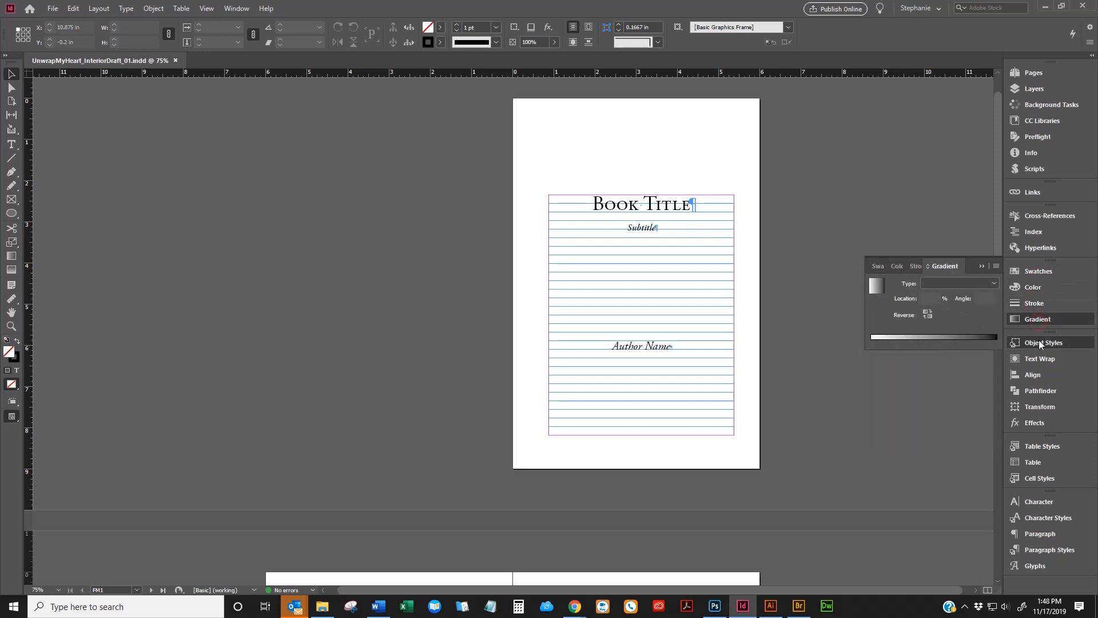
left_click(1038, 341)
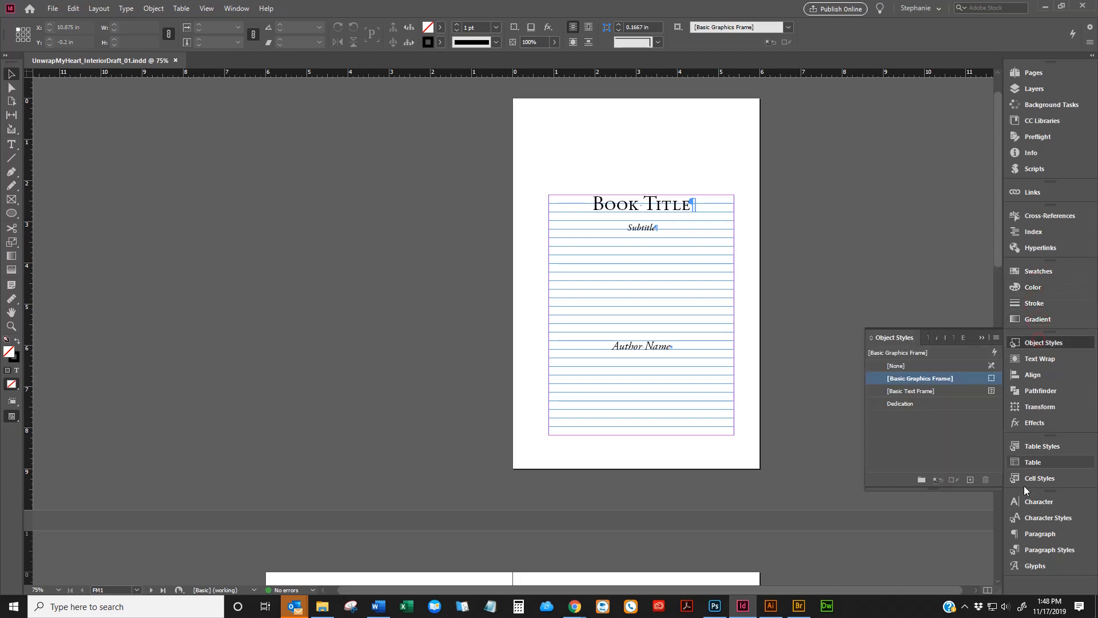
left_click(1037, 566)
left_click(1035, 546)
left_click(1035, 534)
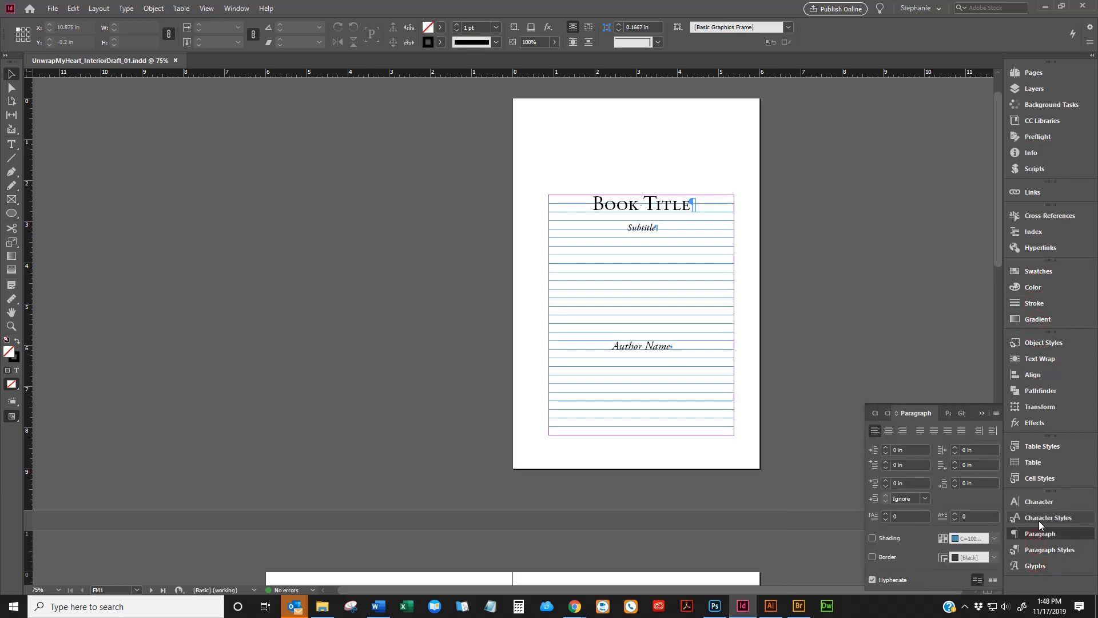
left_click(1039, 519)
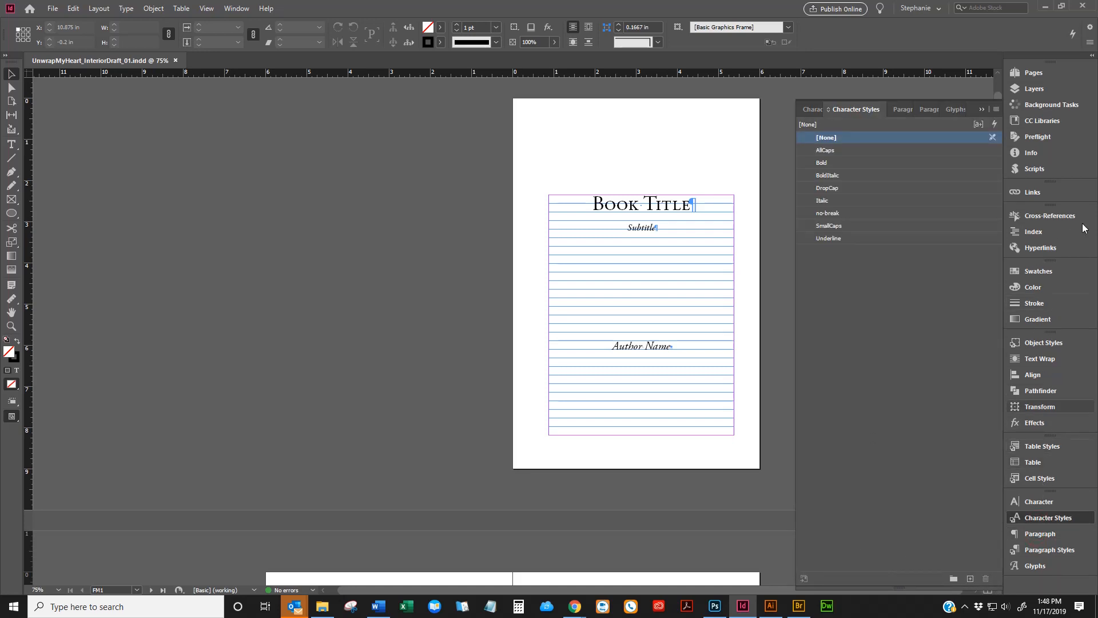
left_click(983, 110)
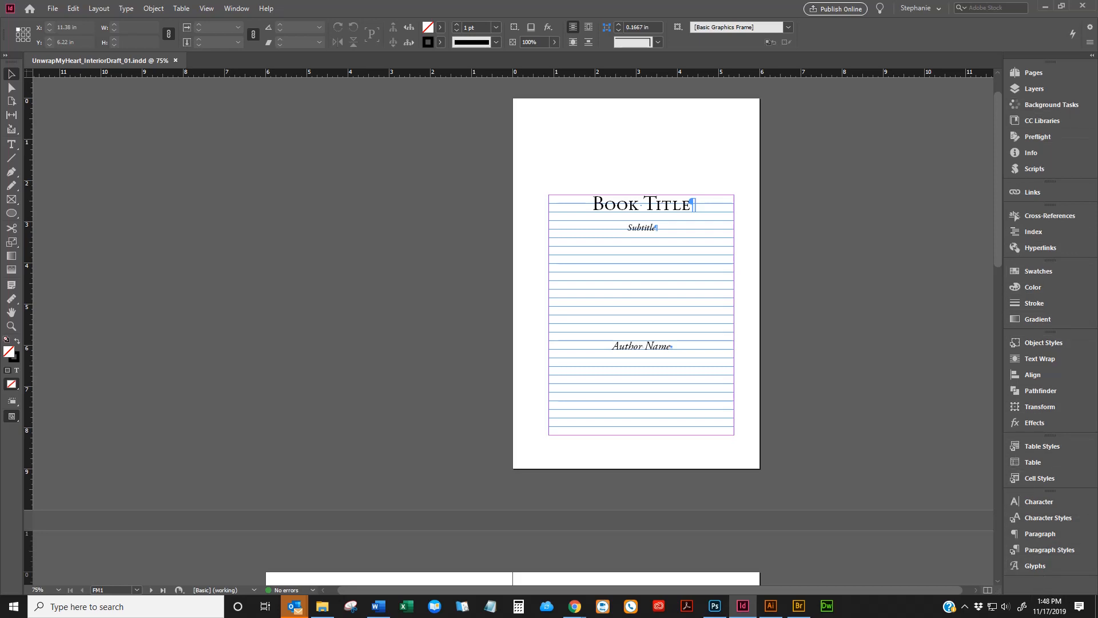
left_click(237, 8)
left_click(354, 3)
Step: Cycle through the Advanced, Book, Digital Publishing, Essentials and Essentials Classic workspaces, ending on Typography
left_click(937, 9)
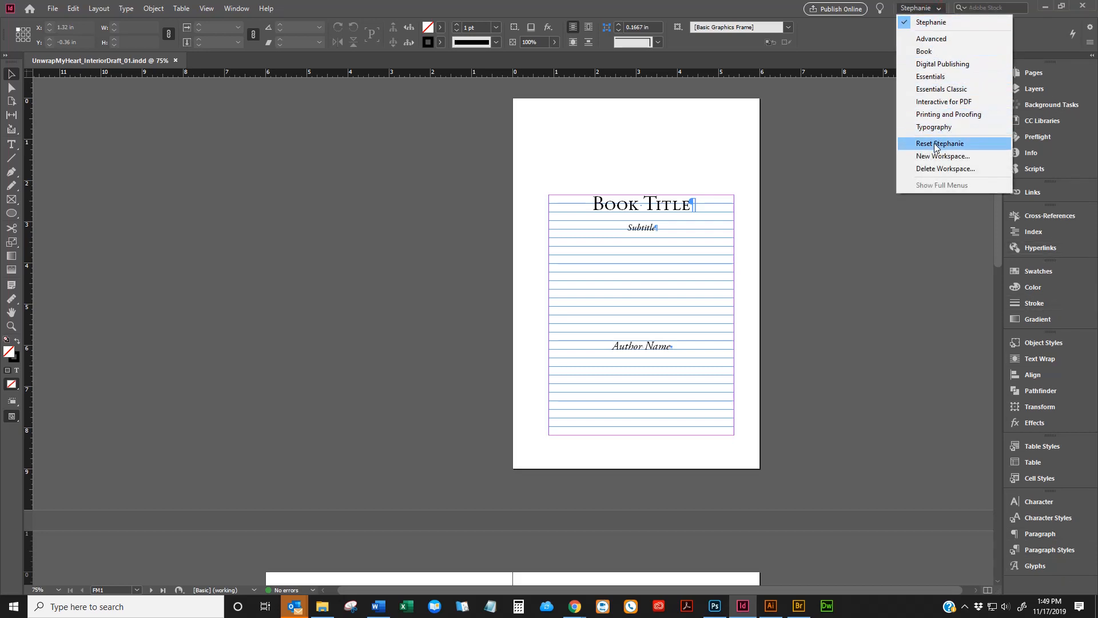
left_click(945, 44)
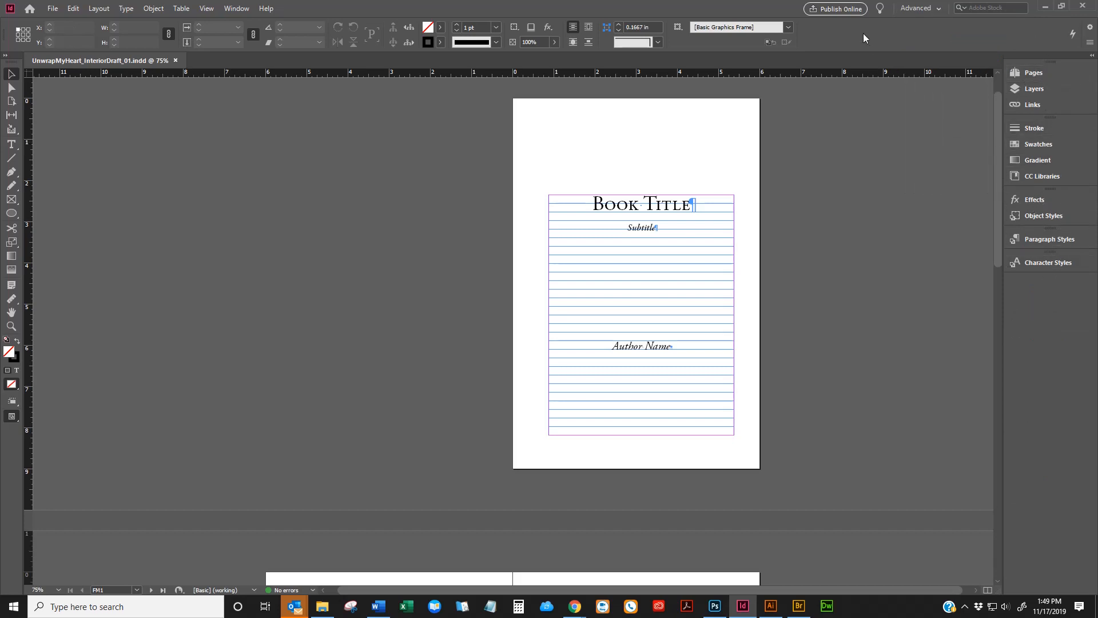
left_click(917, 8)
left_click(917, 48)
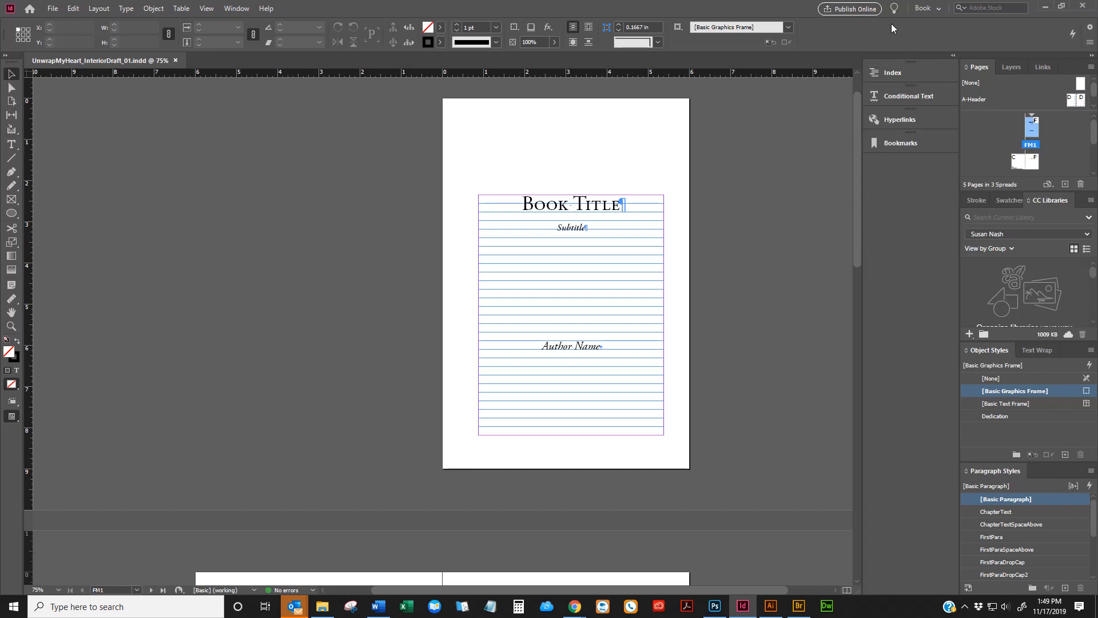
left_click(933, 9)
left_click(933, 63)
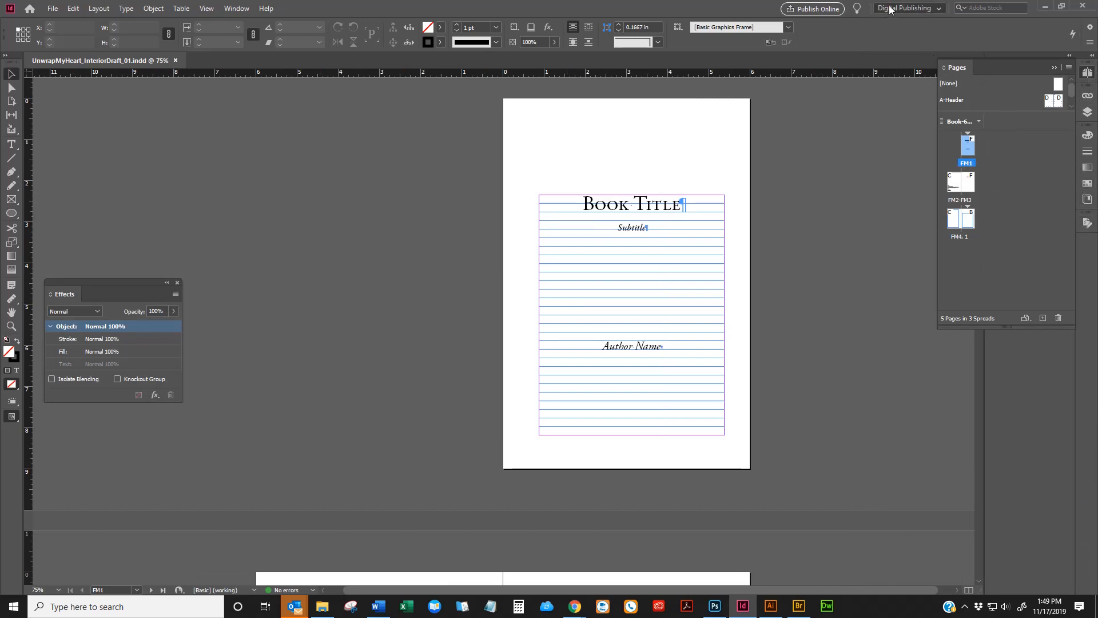
left_click(915, 9)
left_click(909, 79)
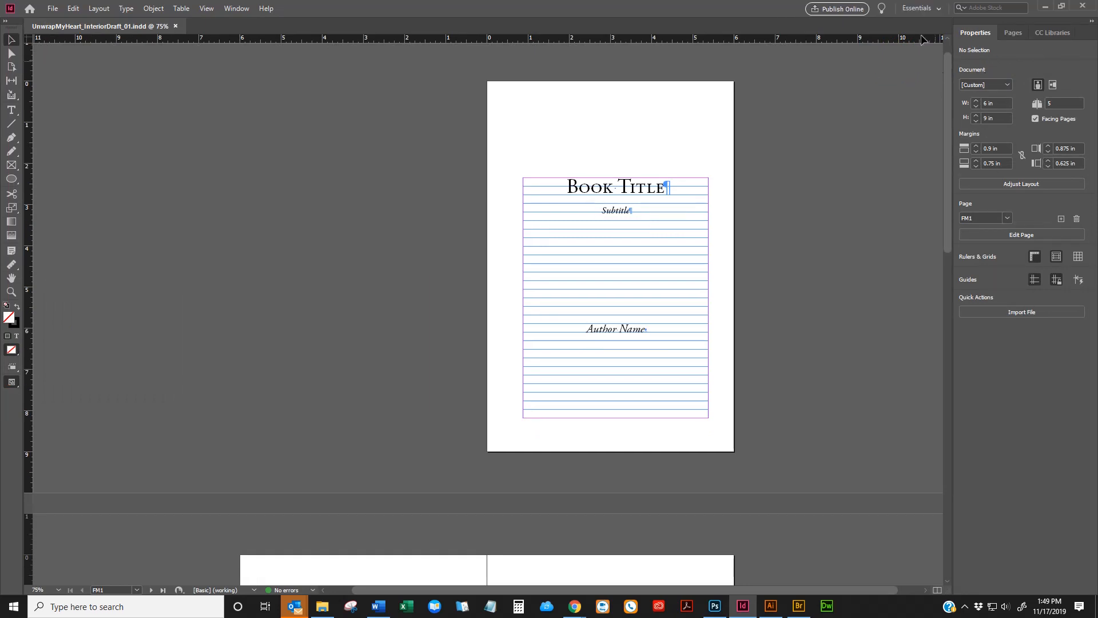
left_click(938, 14)
left_click(931, 88)
left_click(939, 9)
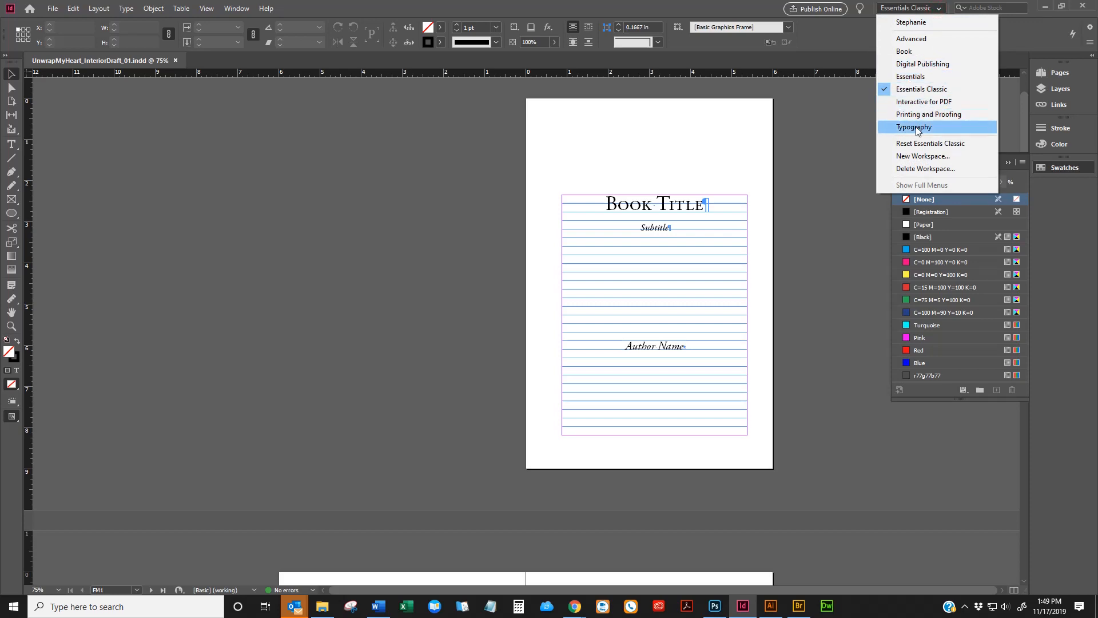
left_click(890, 126)
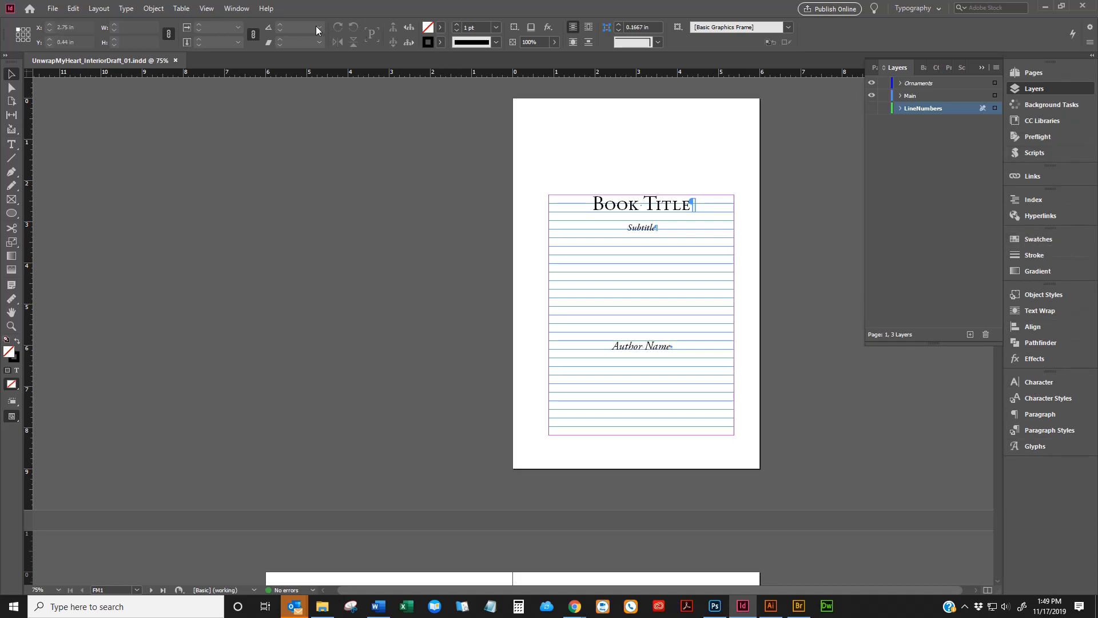
Step: Glance at the Help menu, then show the Window > Type & Tables and Styles submenus
left_click(236, 9)
mouse_move(266, 9)
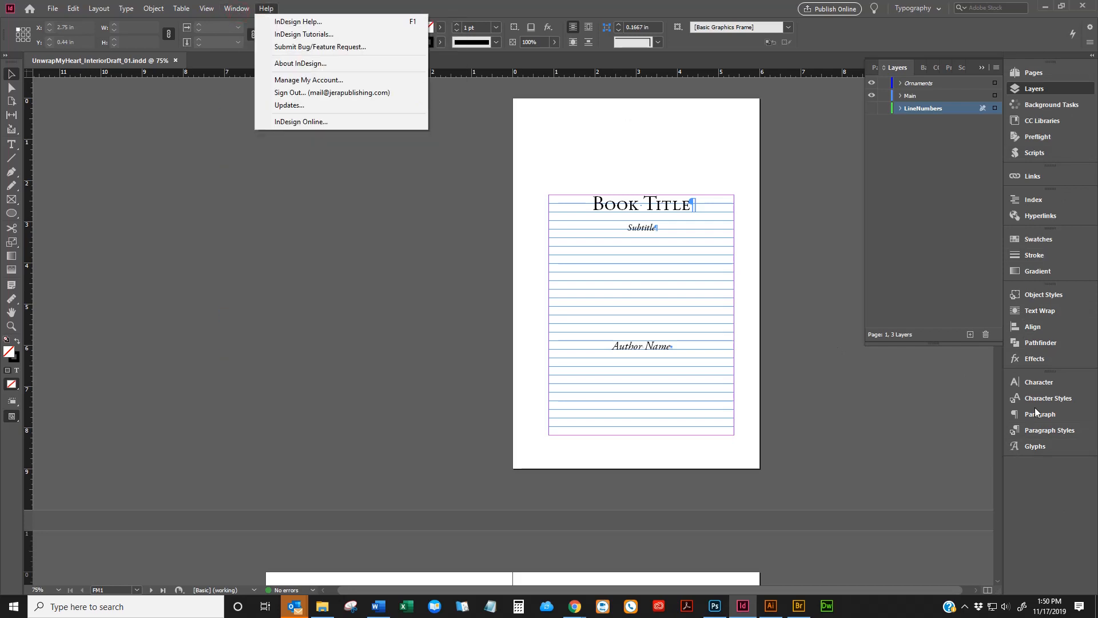
left_click(1047, 466)
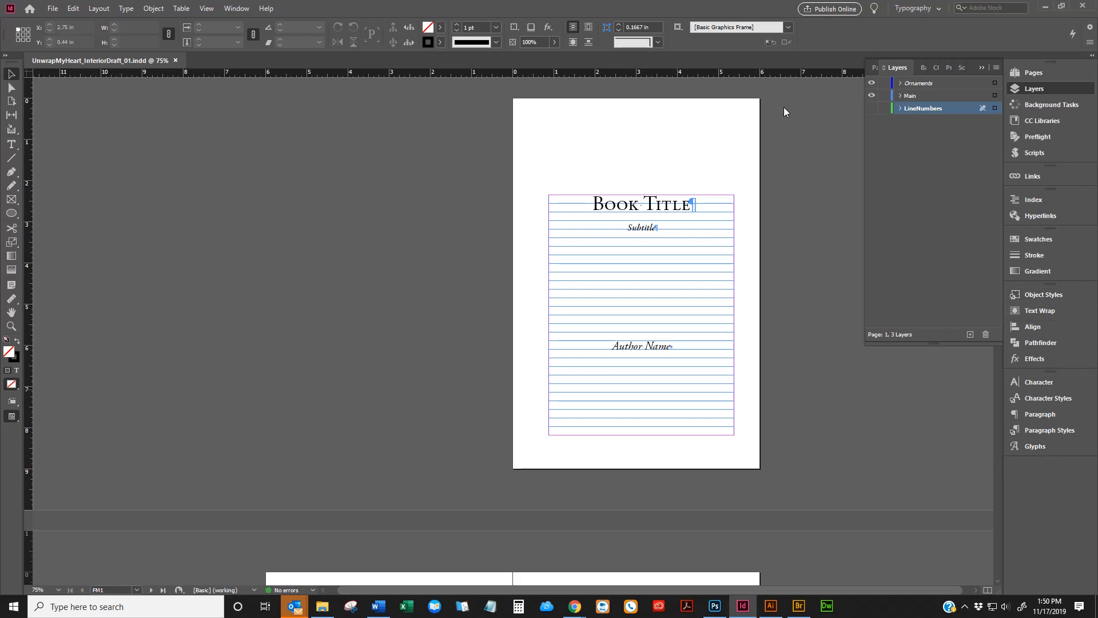
left_click(225, 10)
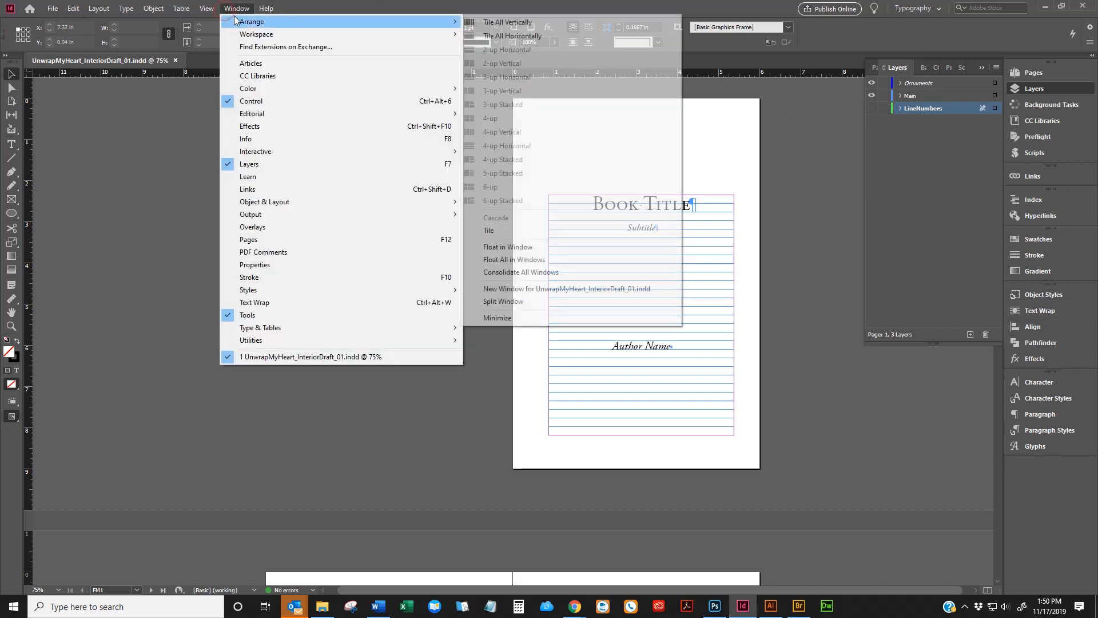
mouse_move(380, 327)
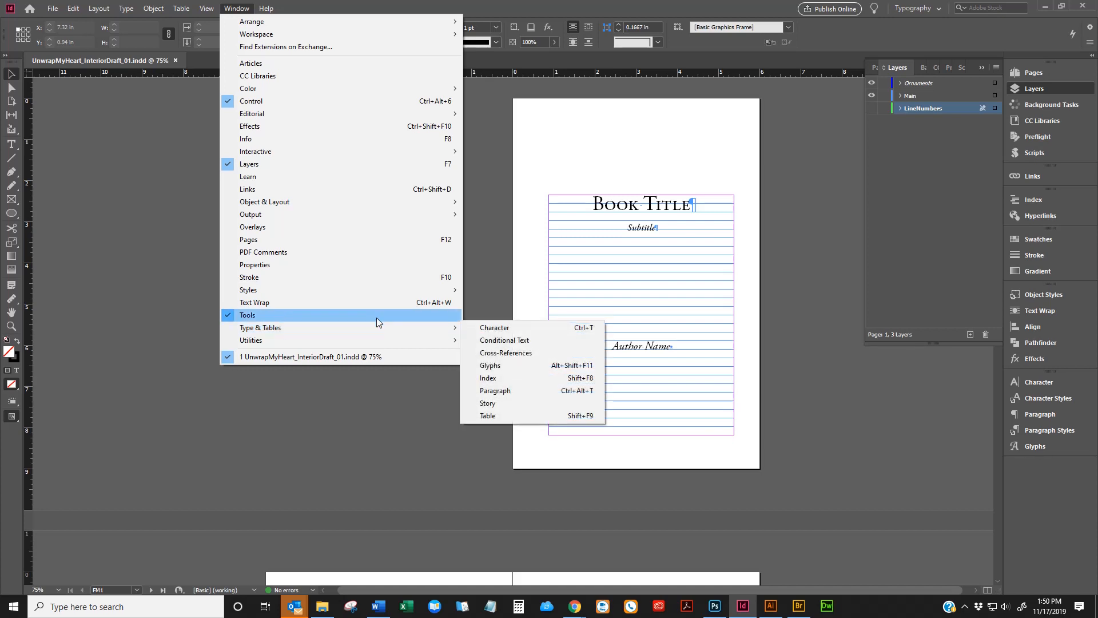
mouse_move(373, 289)
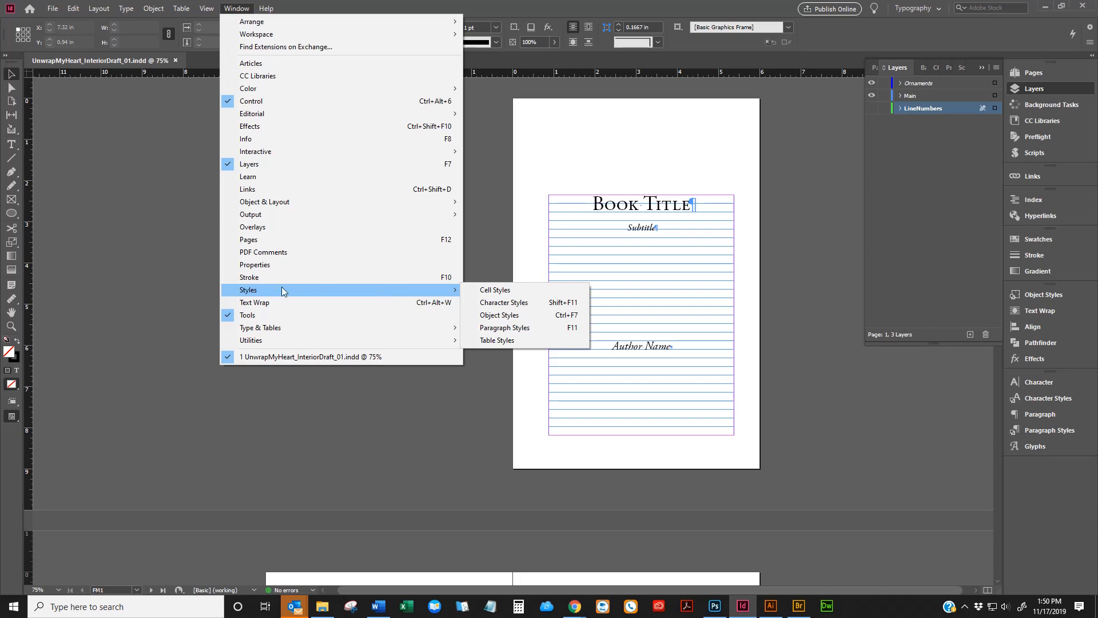
Step: Open the Table Styles panel group and dock it with Cell Styles in the right dock
left_click(497, 340)
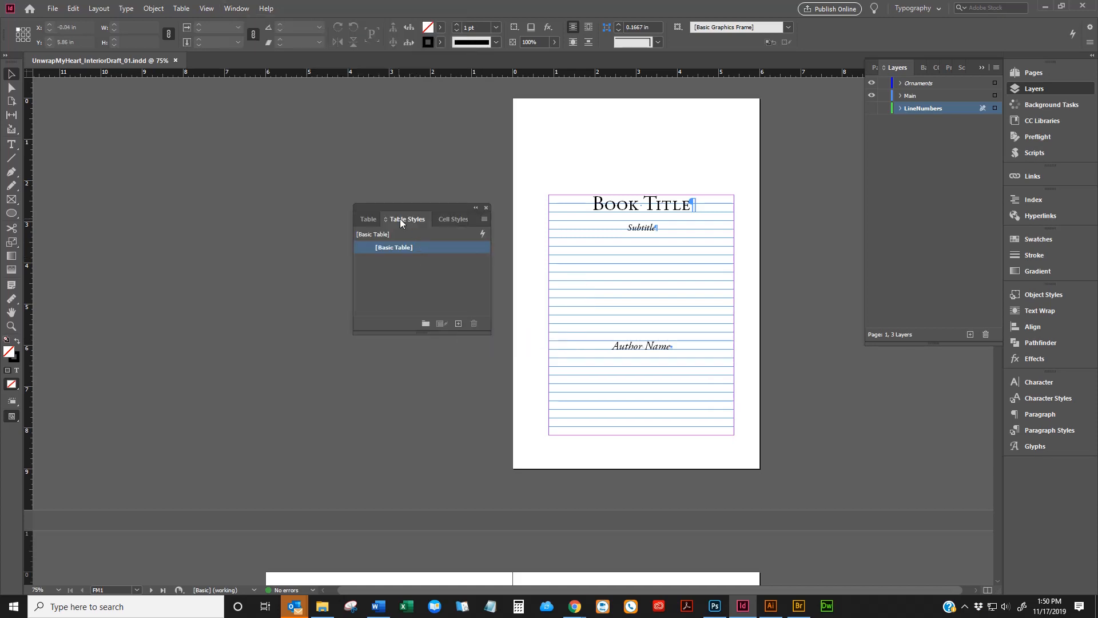
left_click_drag(421, 205, 1031, 461)
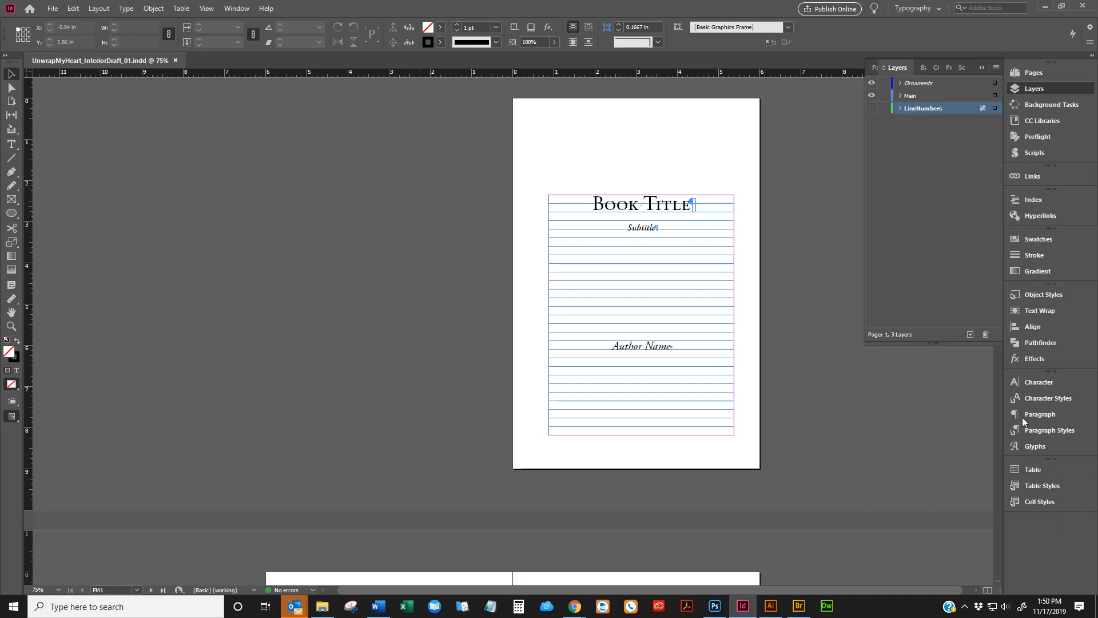
left_click(938, 9)
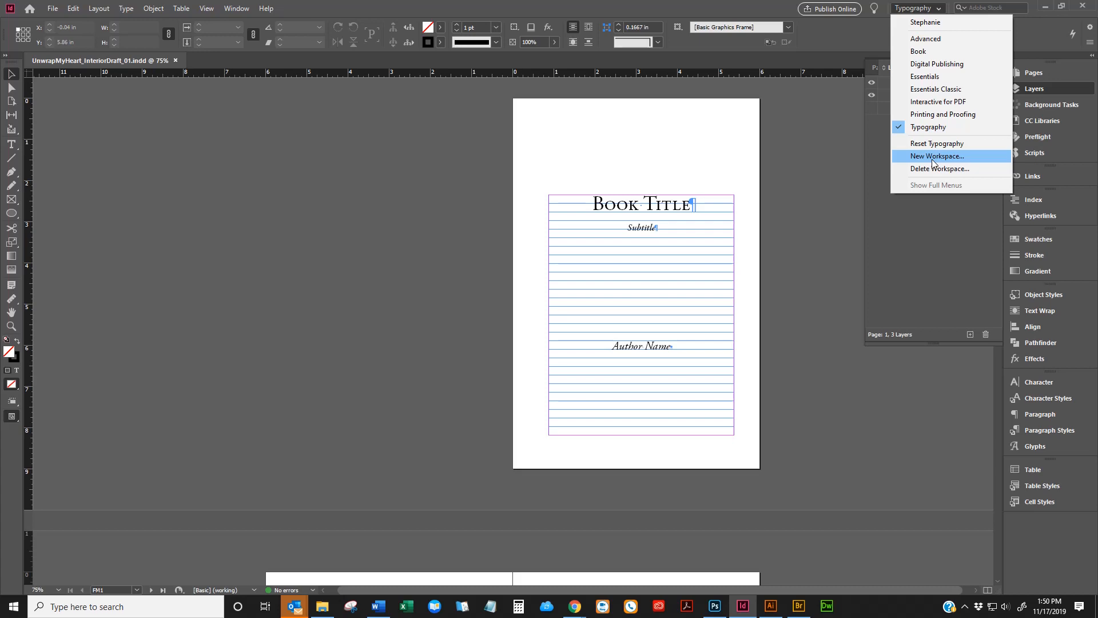
left_click(836, 218)
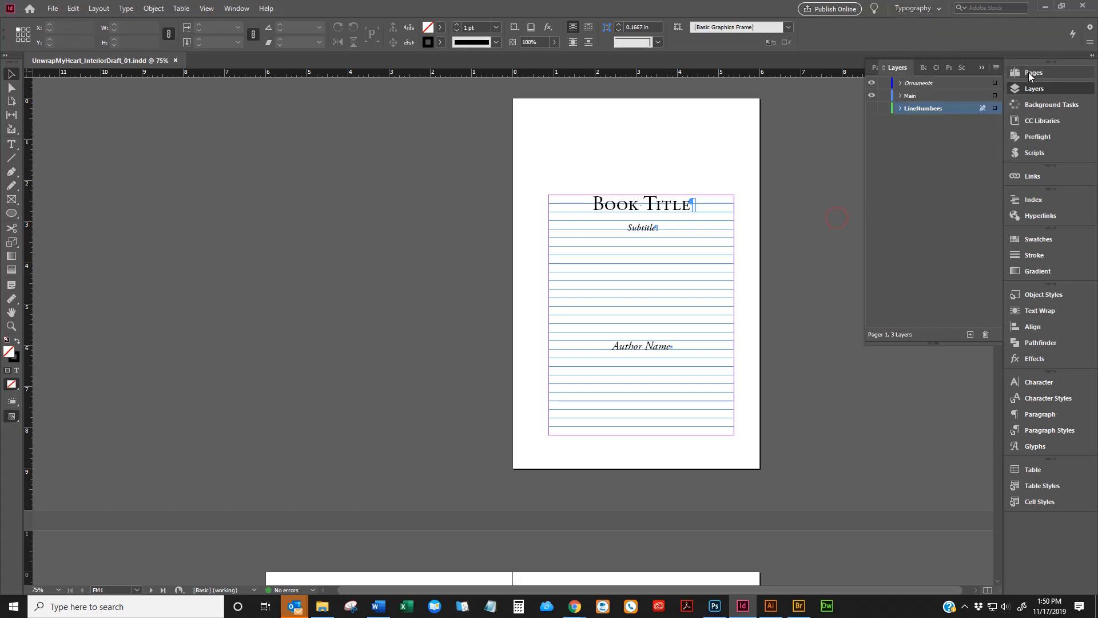
Step: Drag the Pages panel out of the dock and close it
left_click_drag(1028, 72, 841, 137)
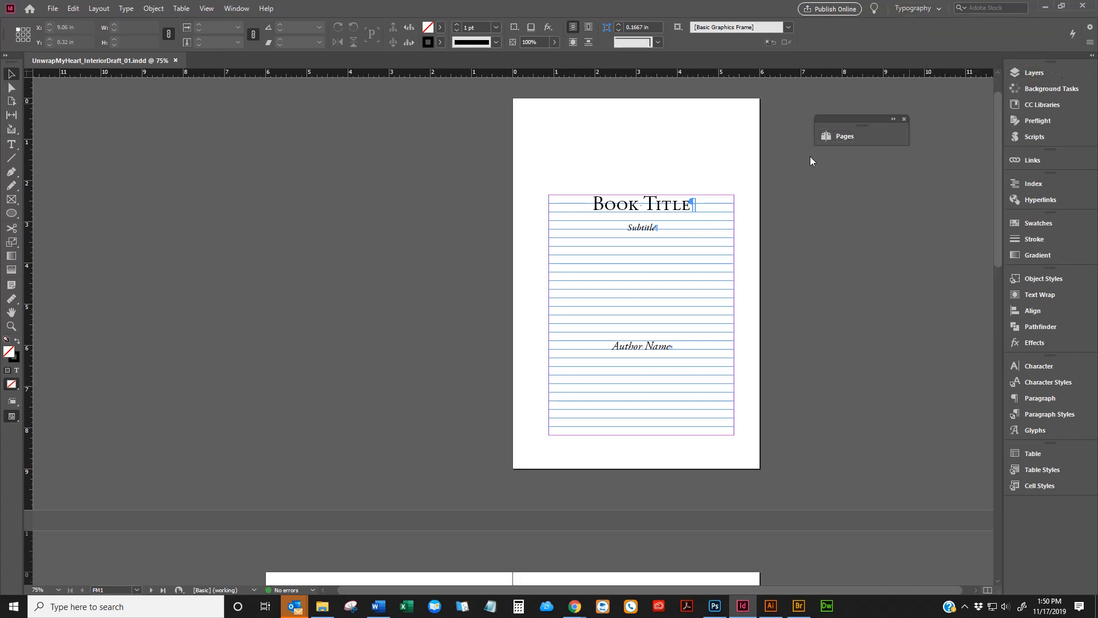
left_click(895, 119)
left_click(937, 119)
left_click(905, 115)
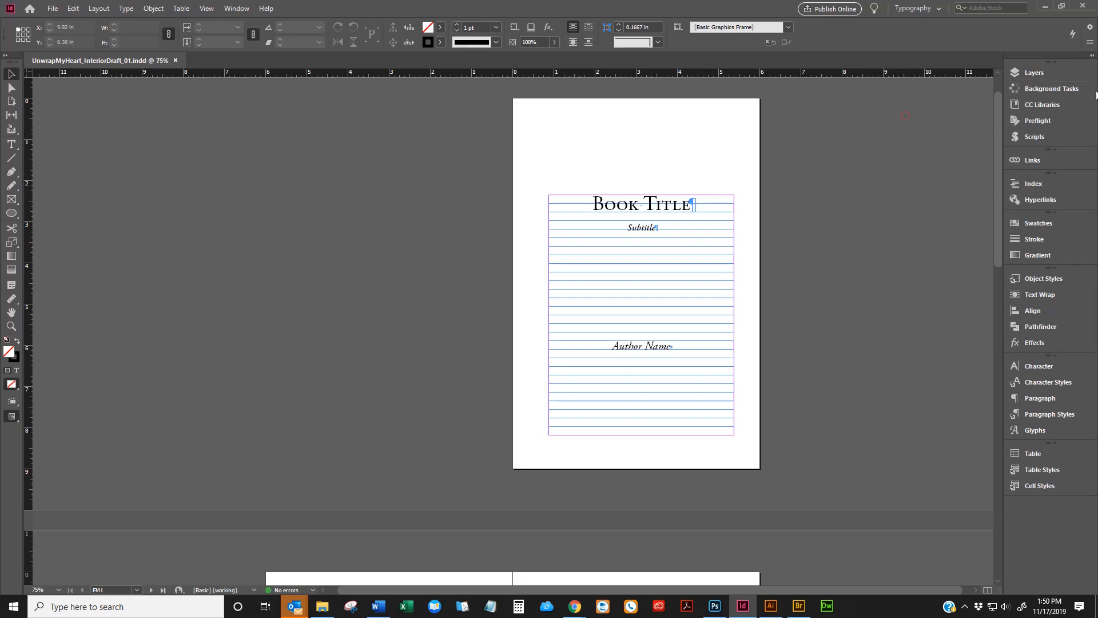
Step: Switch to the saved custom workspace and show the Pages panel with parent pages A through G
left_click(933, 11)
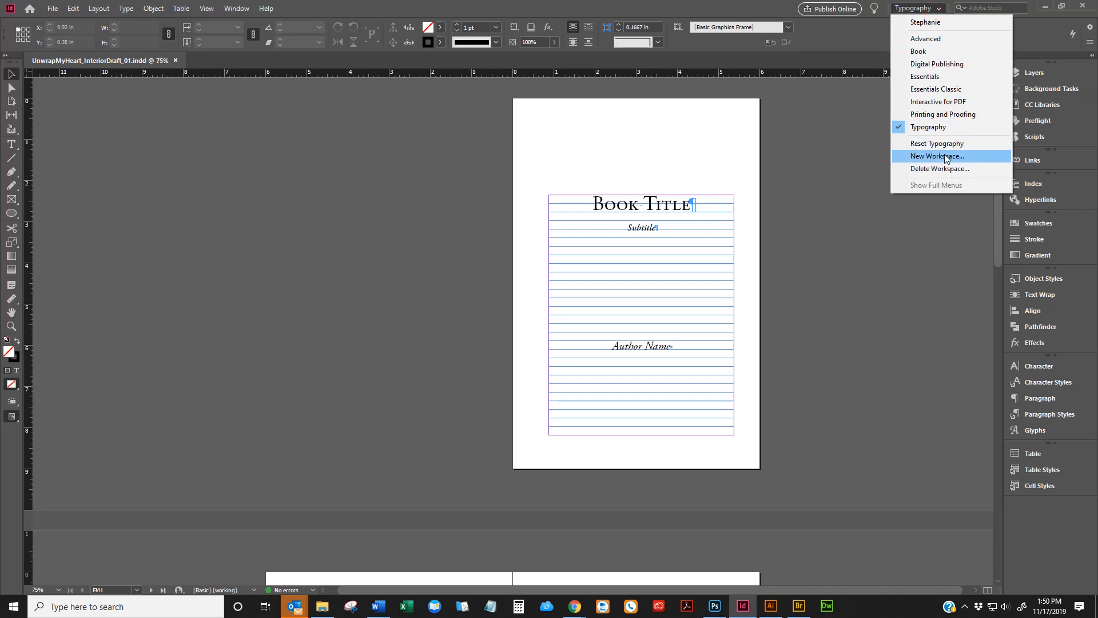
left_click(927, 22)
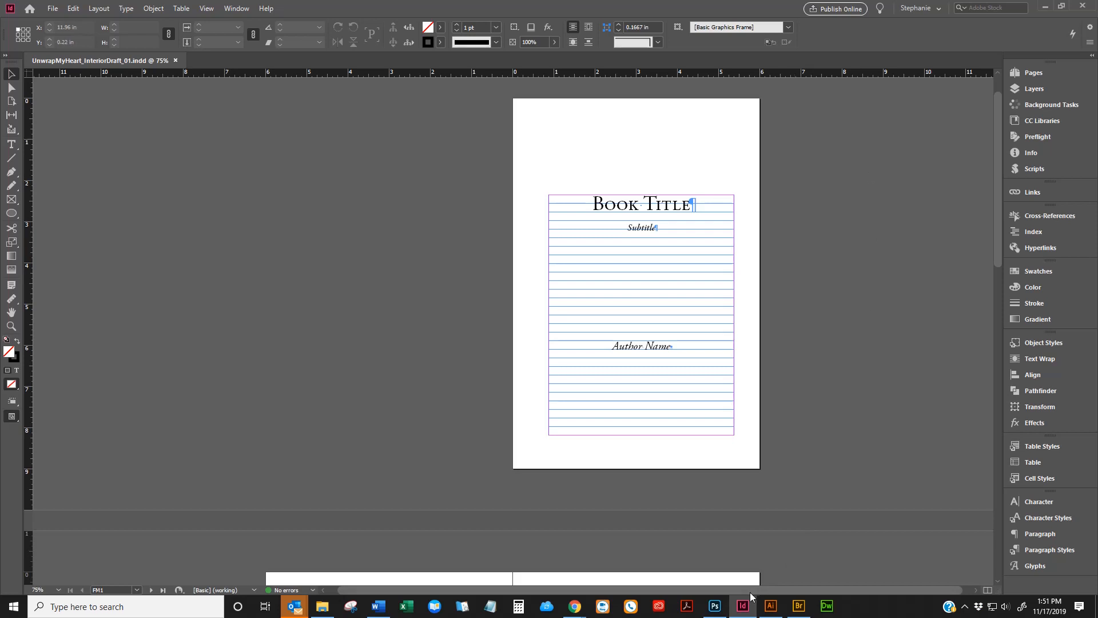
left_click_drag(750, 590, 802, 589)
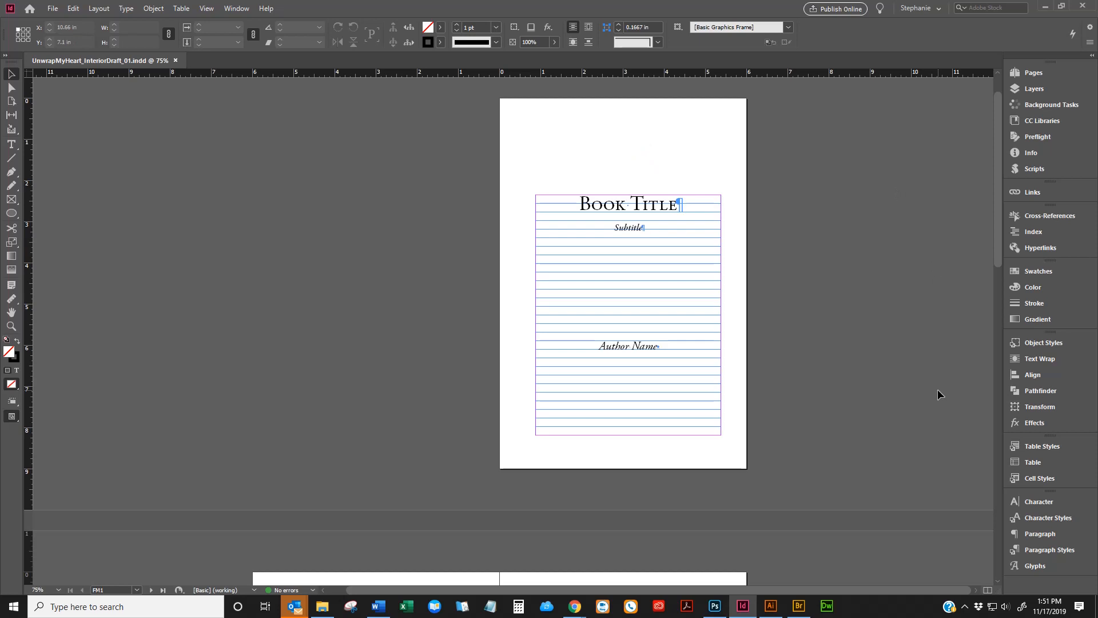
left_click(1034, 71)
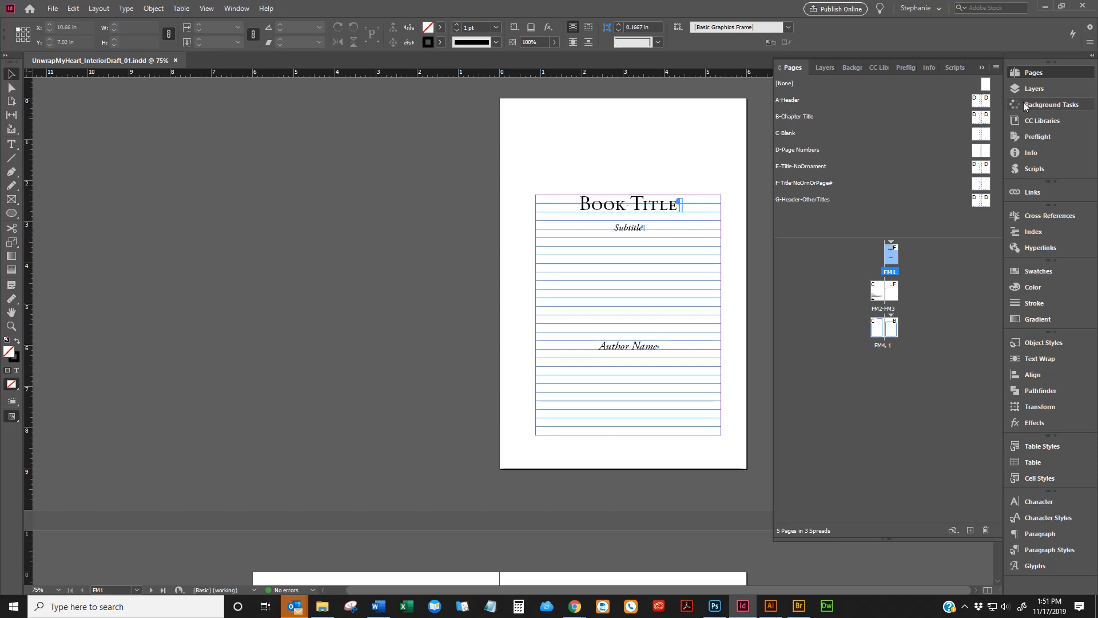
Step: Open the A-Header parent spread and zoom in to edit its left header text frame
double_click(984, 101)
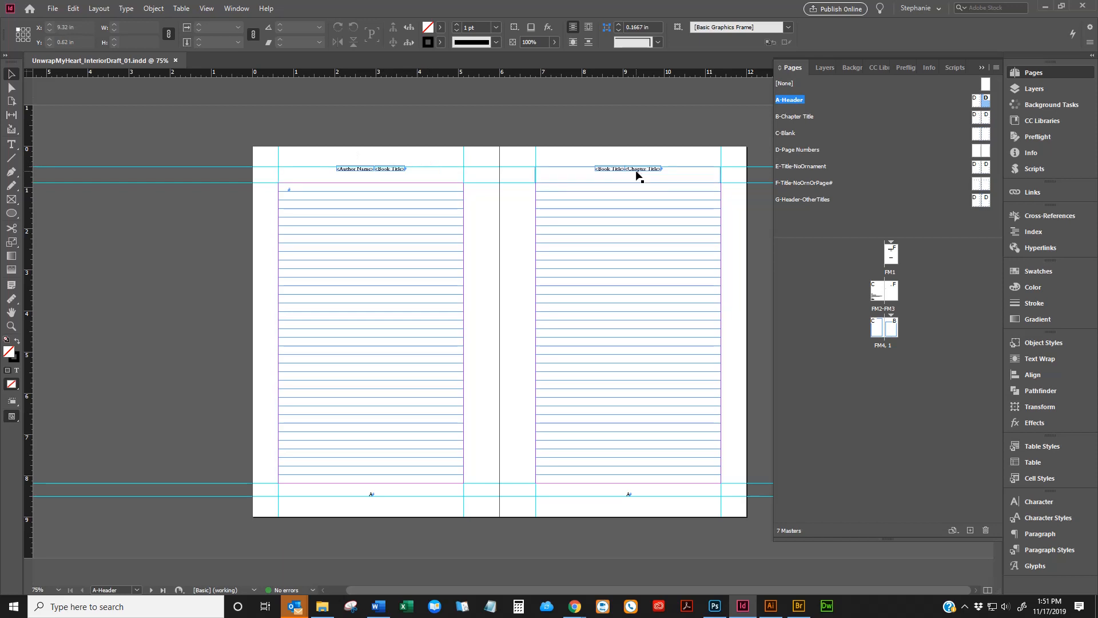
left_click(411, 171)
key("ctrl+=")
key("ctrl+=")
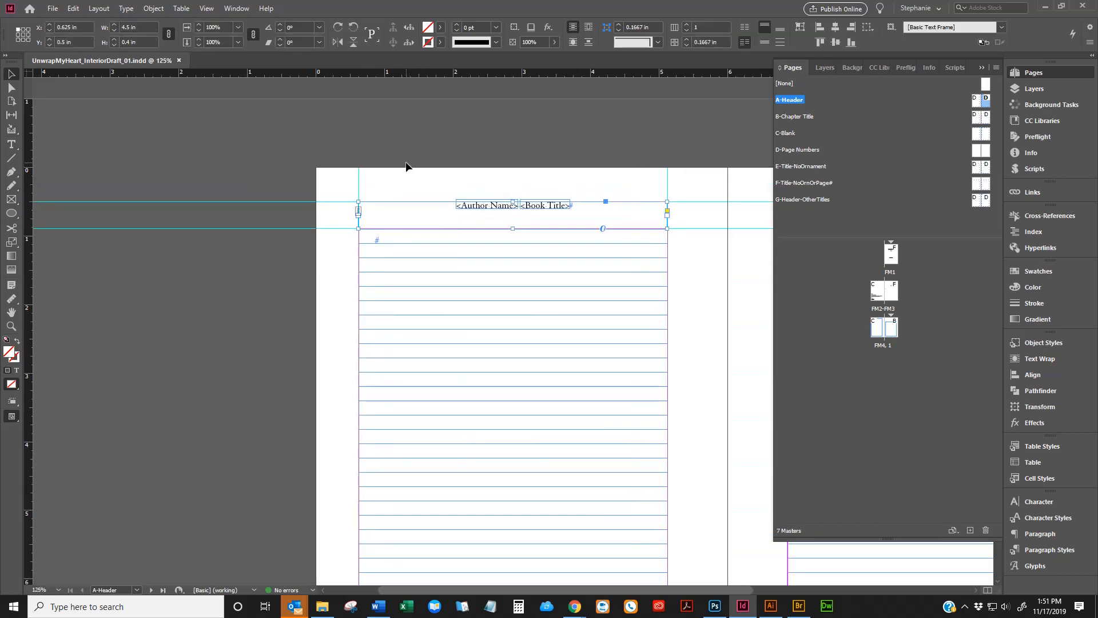
left_click(540, 143)
left_click(472, 211)
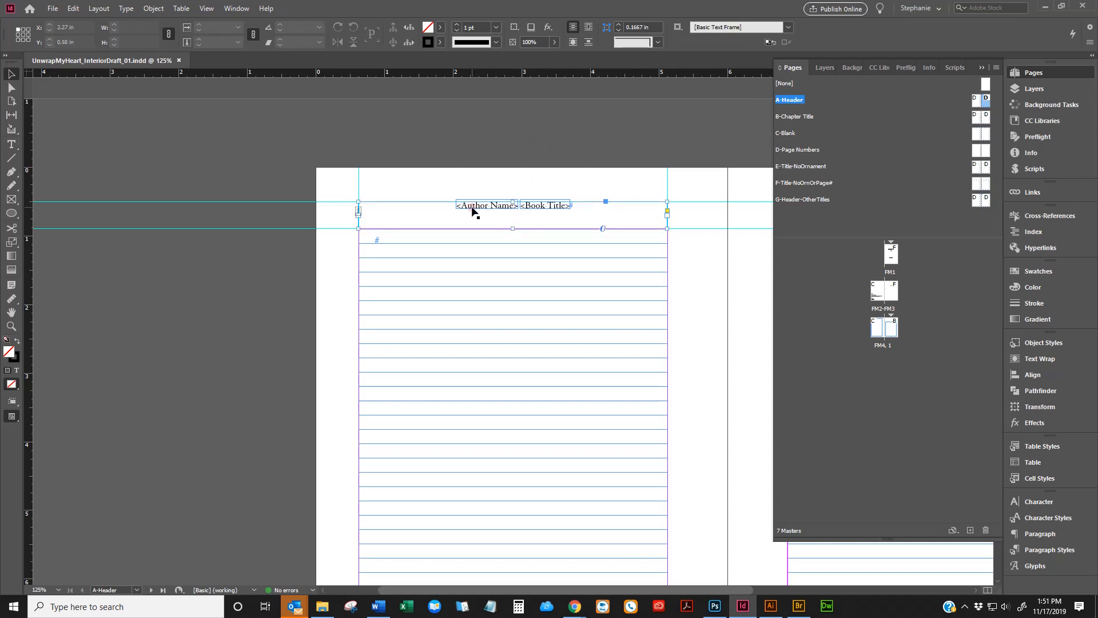
left_click_drag(651, 590, 777, 591)
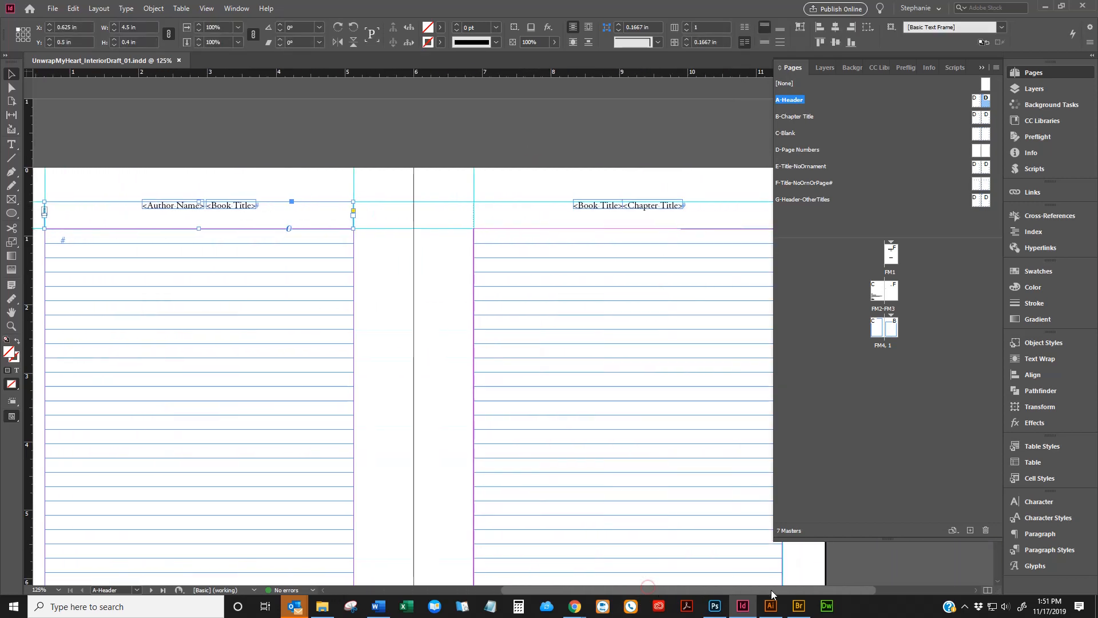
double_click(294, 205)
Step: Delete <Book Title> from the left header and <Chapter Title> from the right header
key("BackSpace")
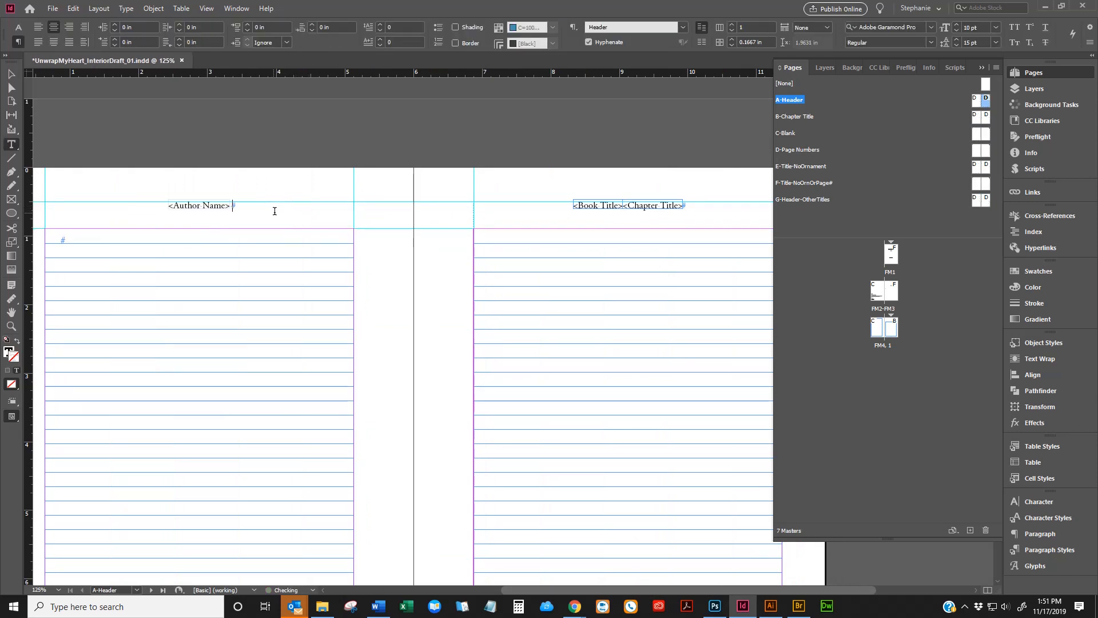
left_click(718, 208)
key("BackSpace")
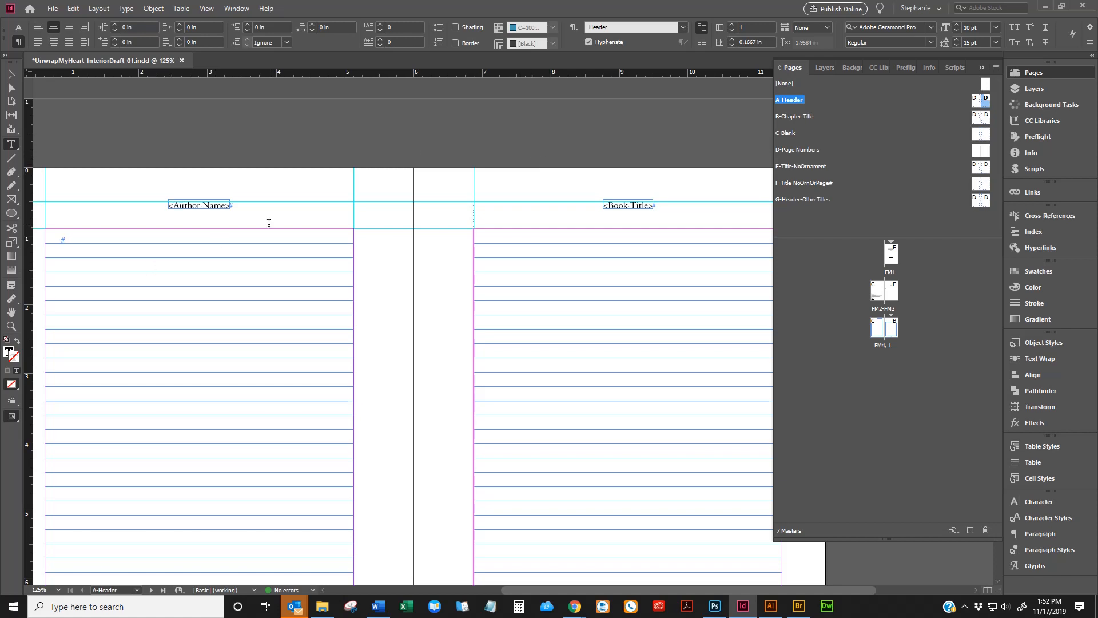
left_click(11, 75)
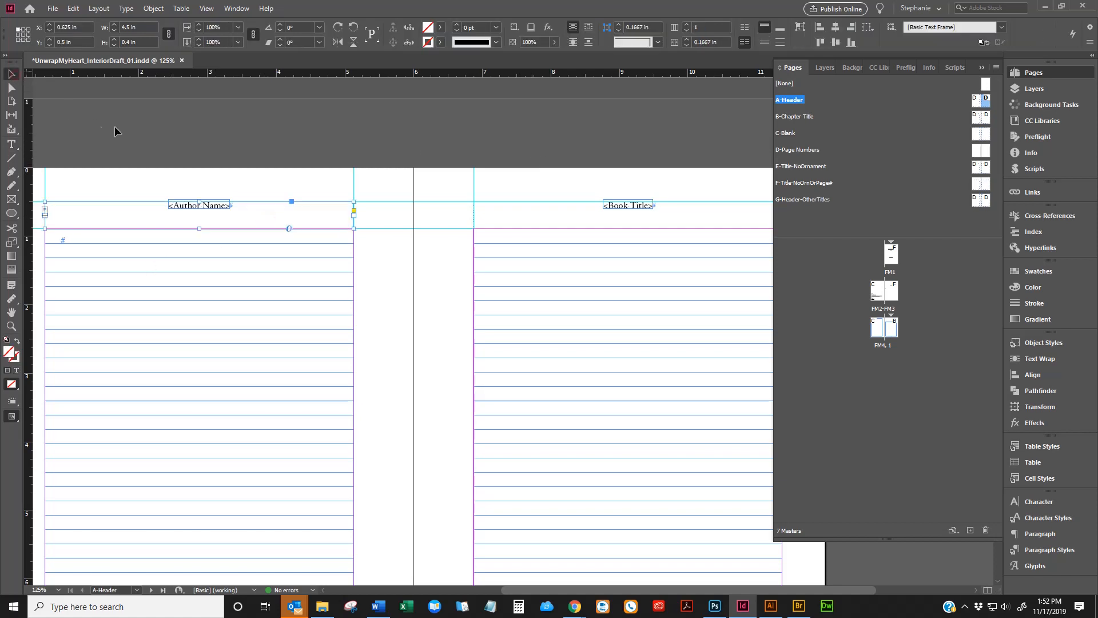
left_click(115, 128)
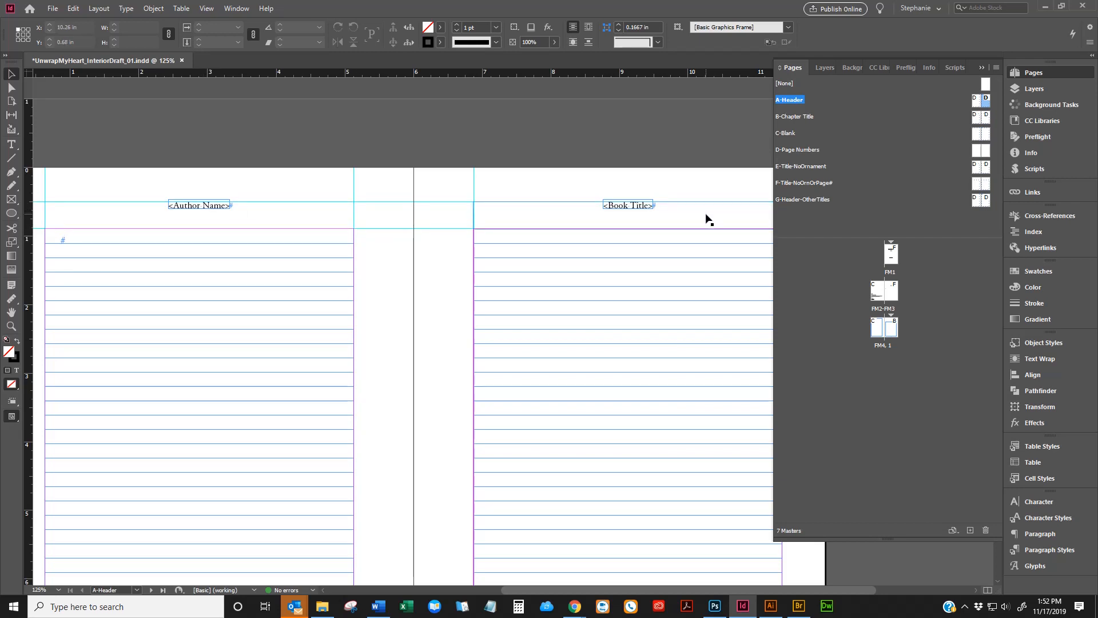
left_click(468, 138)
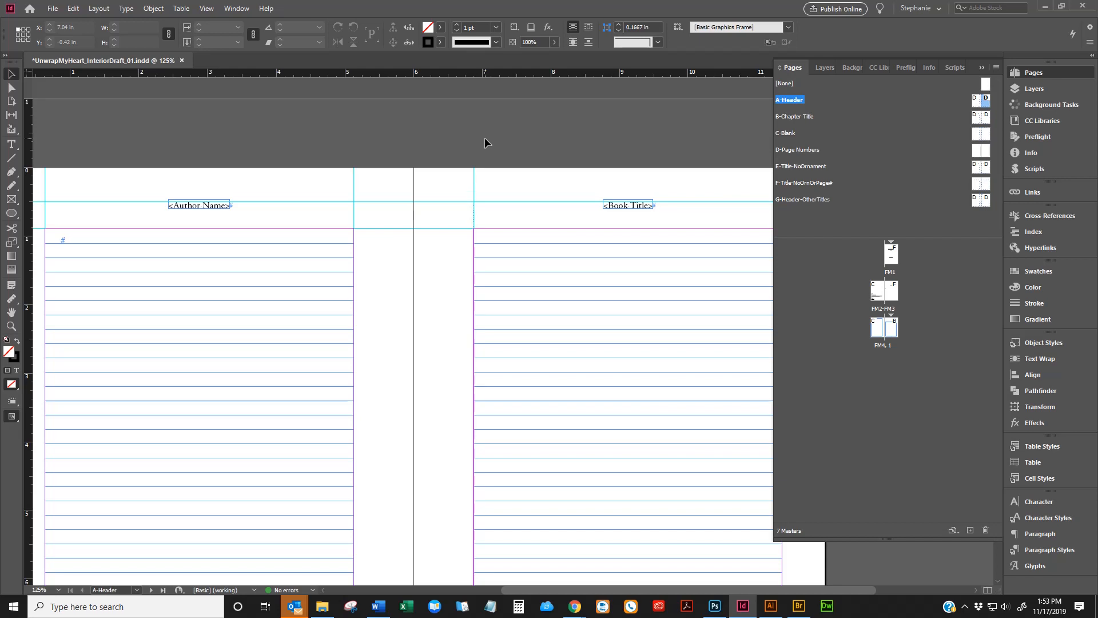
scroll(485, 138, "down", 5)
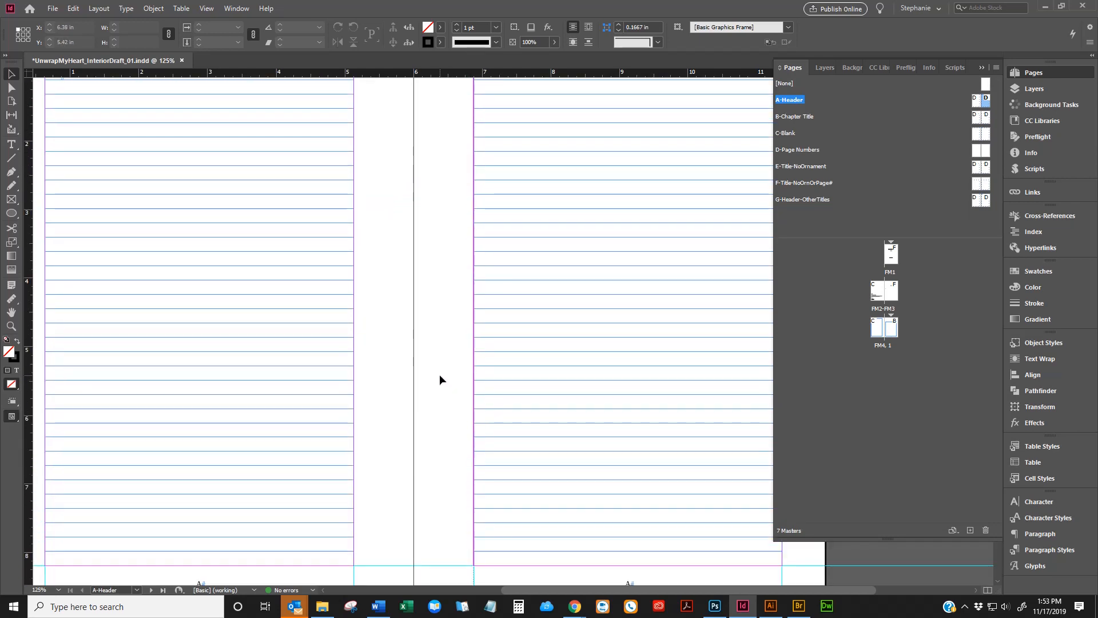
scroll(439, 380, "up", 5)
scroll(458, 372, "down", 8)
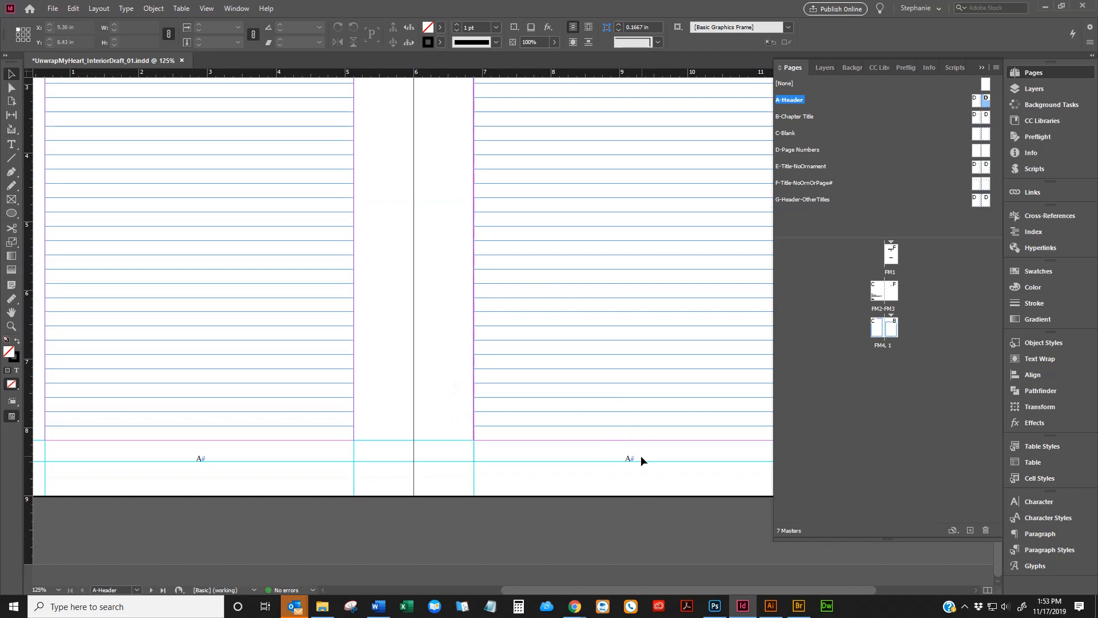
double_click(186, 454)
left_click(204, 454)
scroll(214, 455, "up", 5)
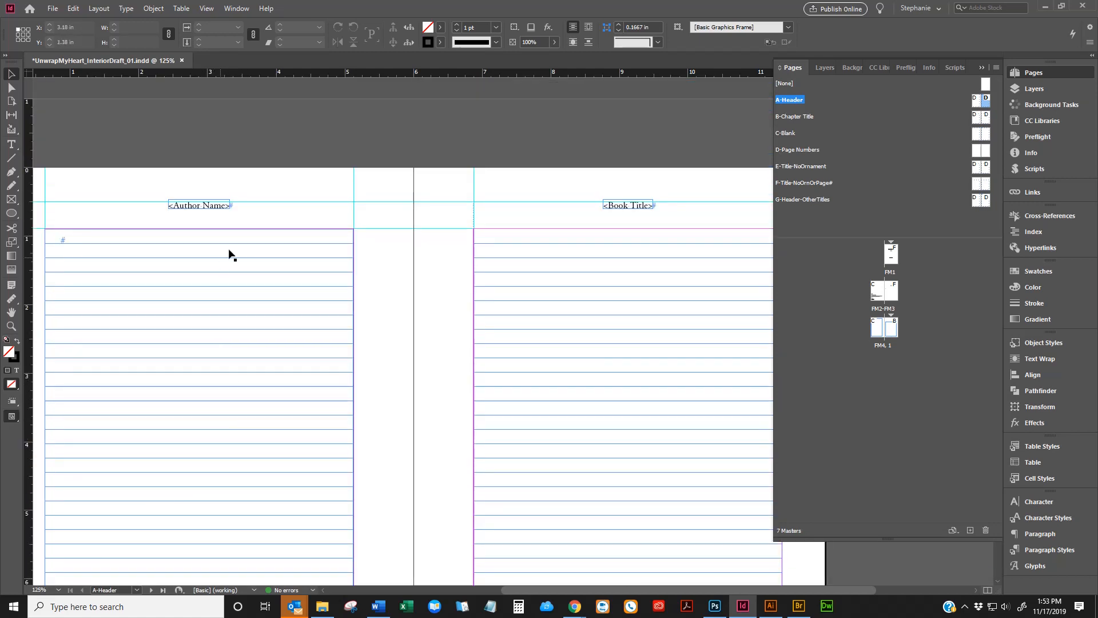
left_click(245, 215)
double_click(246, 214)
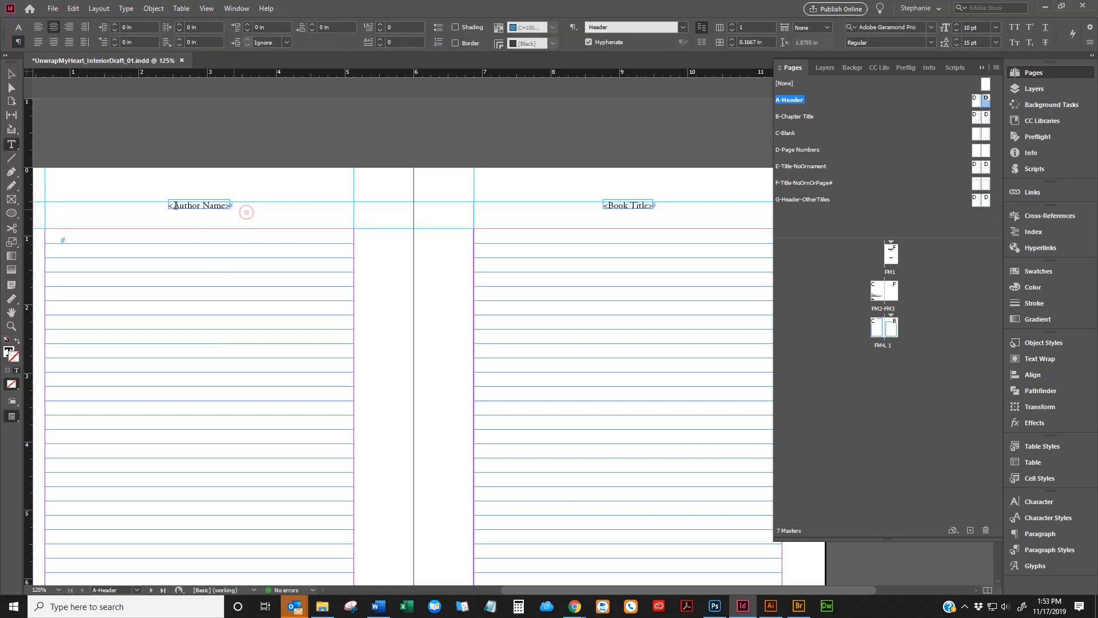
left_click(9, 74)
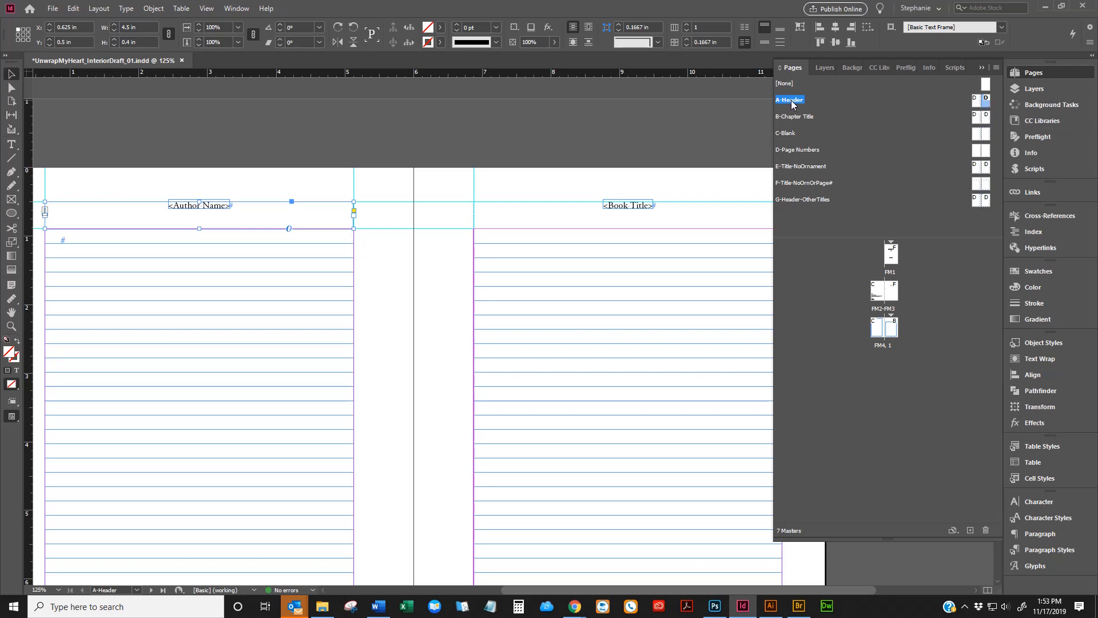
left_click(975, 103)
left_click(788, 153)
Step: Open the D-Page Numbers parent spread and select its left and right page-number frames
double_click(980, 152)
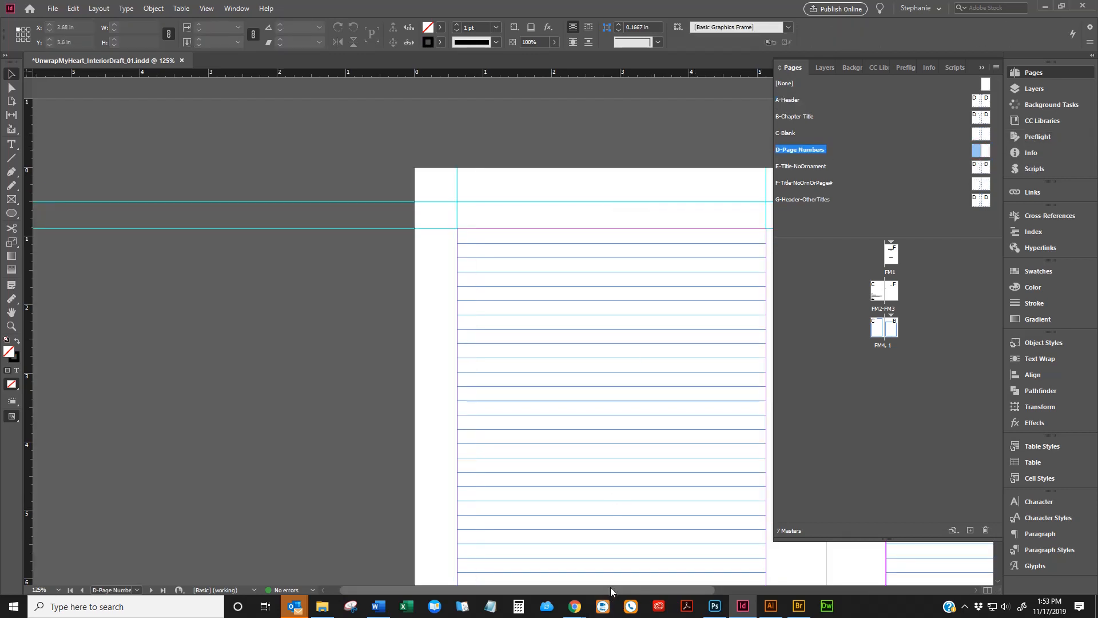
left_click_drag(609, 589, 736, 593)
scroll(612, 489, "down", 5)
left_click(653, 457)
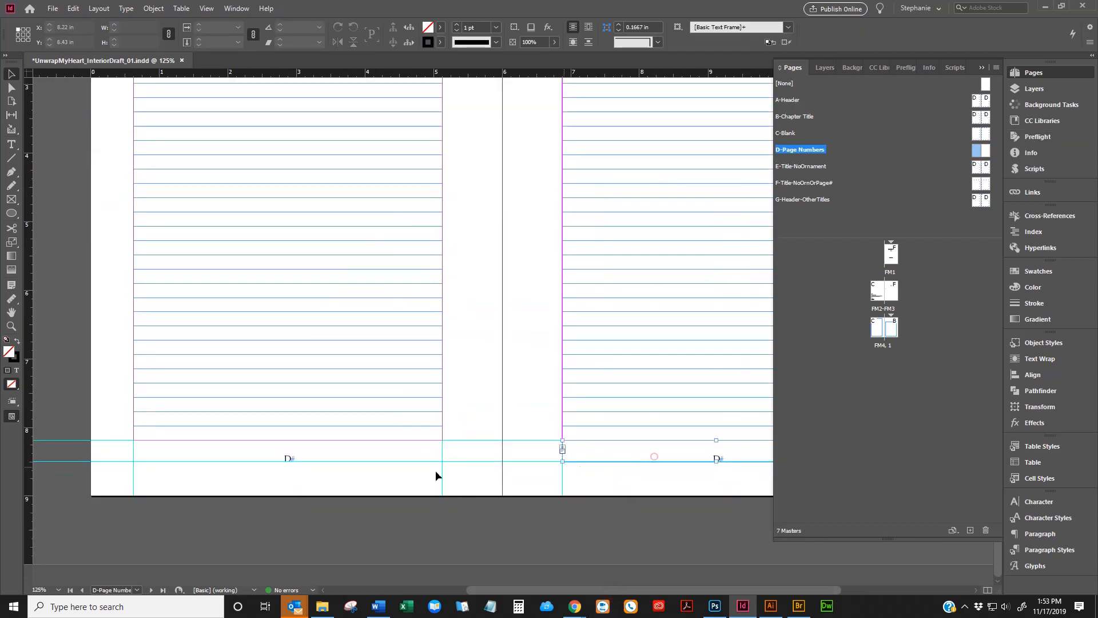
left_click(360, 458)
left_click(688, 458)
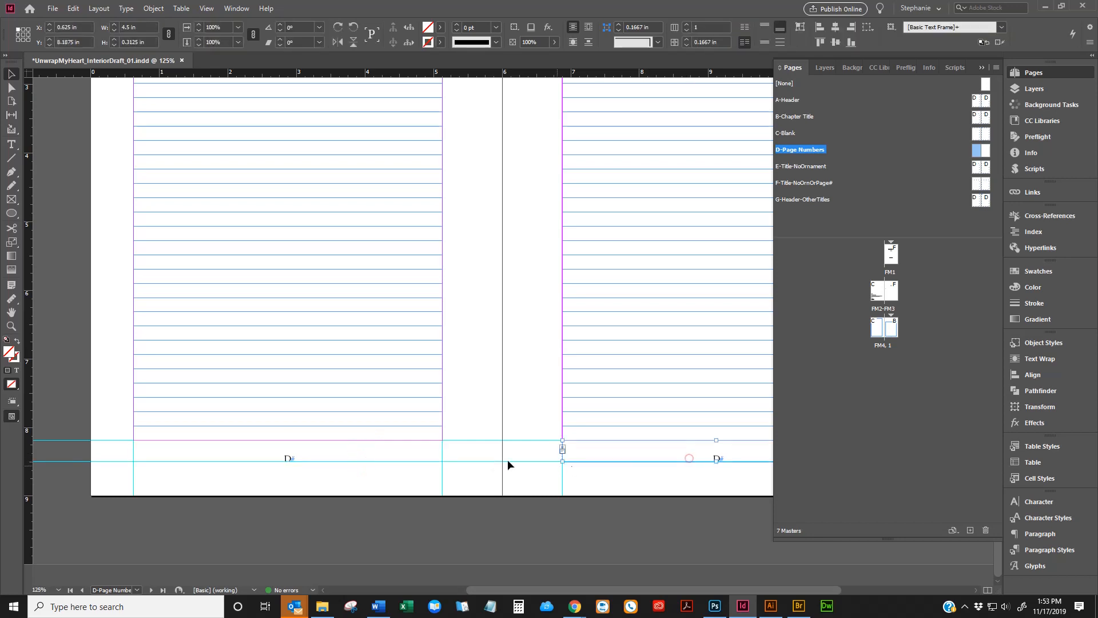
left_click(413, 447)
Step: Test Align Away From Spine on the left page number, undo it, and open B-Chapter Title
double_click(399, 456)
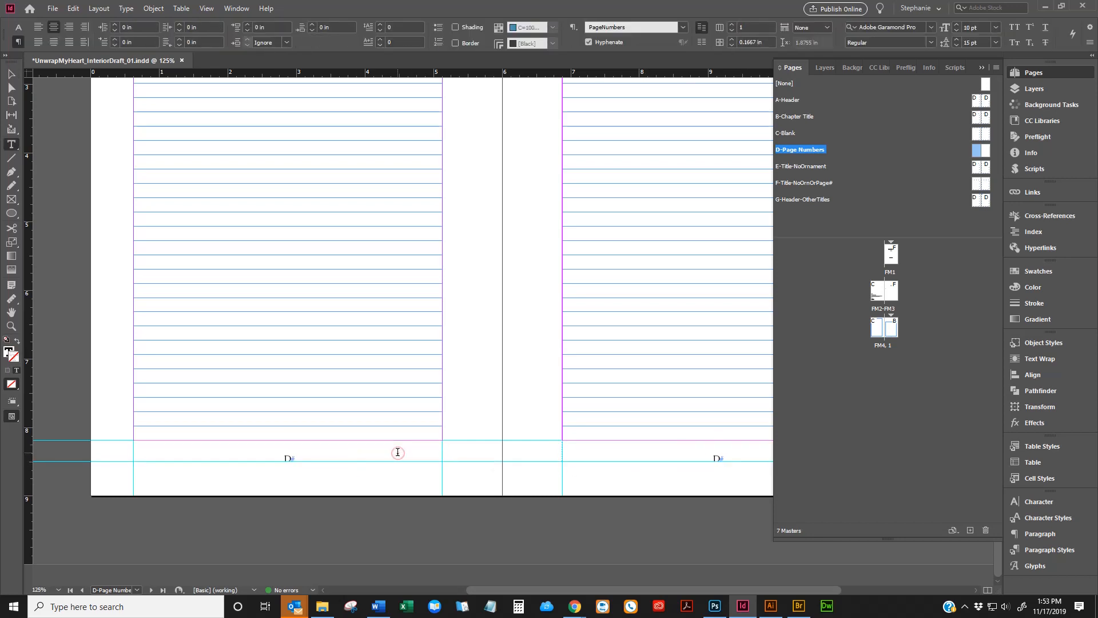
left_click(290, 452)
left_click(90, 42)
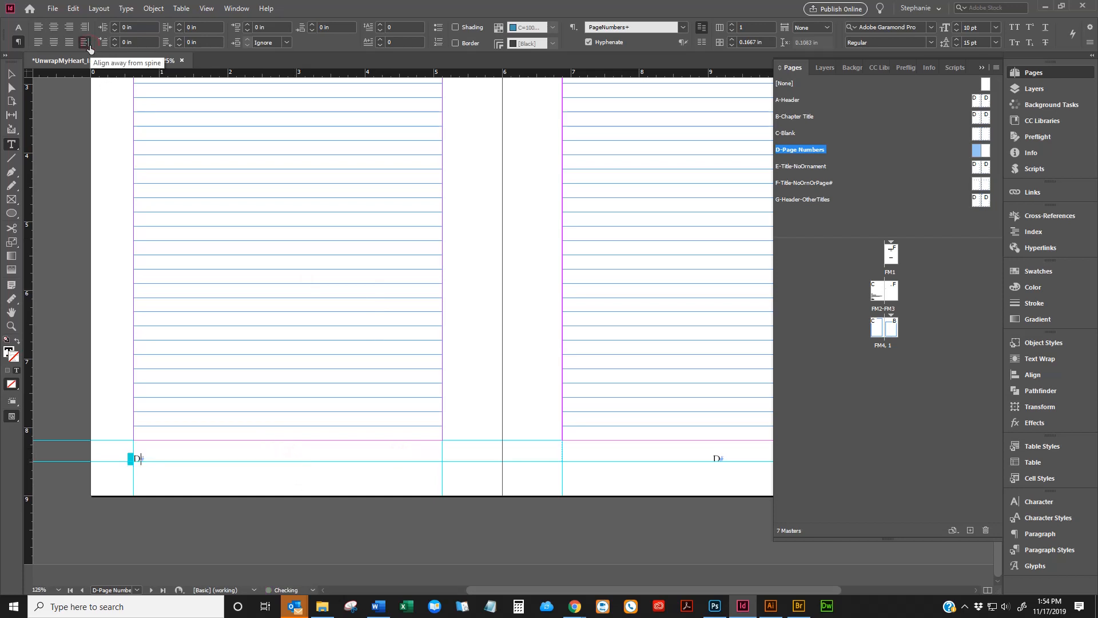
left_click(54, 28)
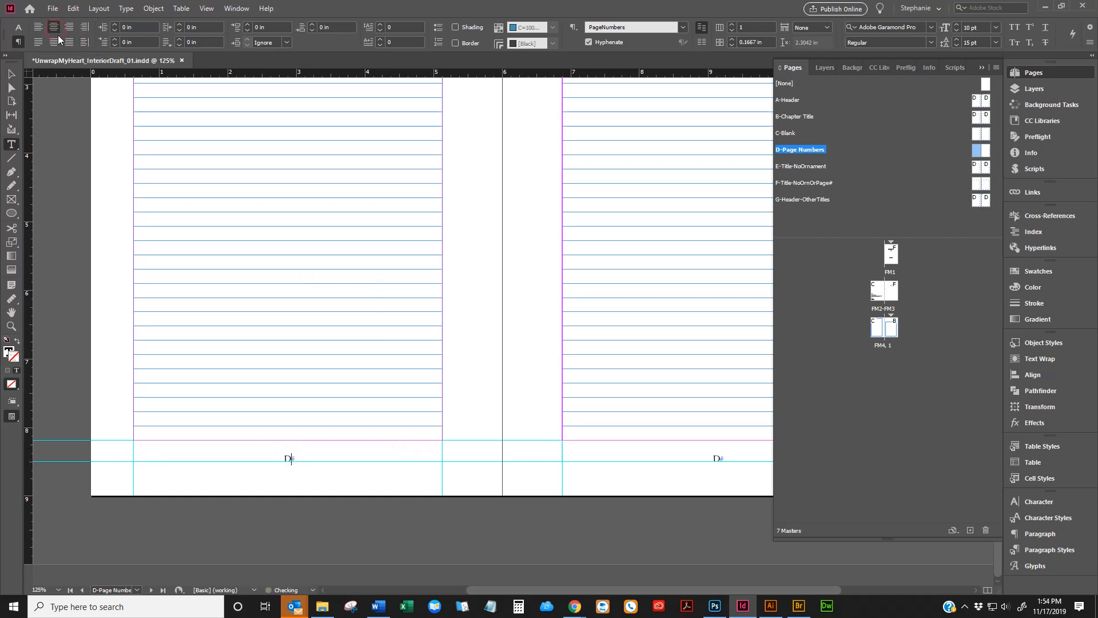
left_click(86, 42)
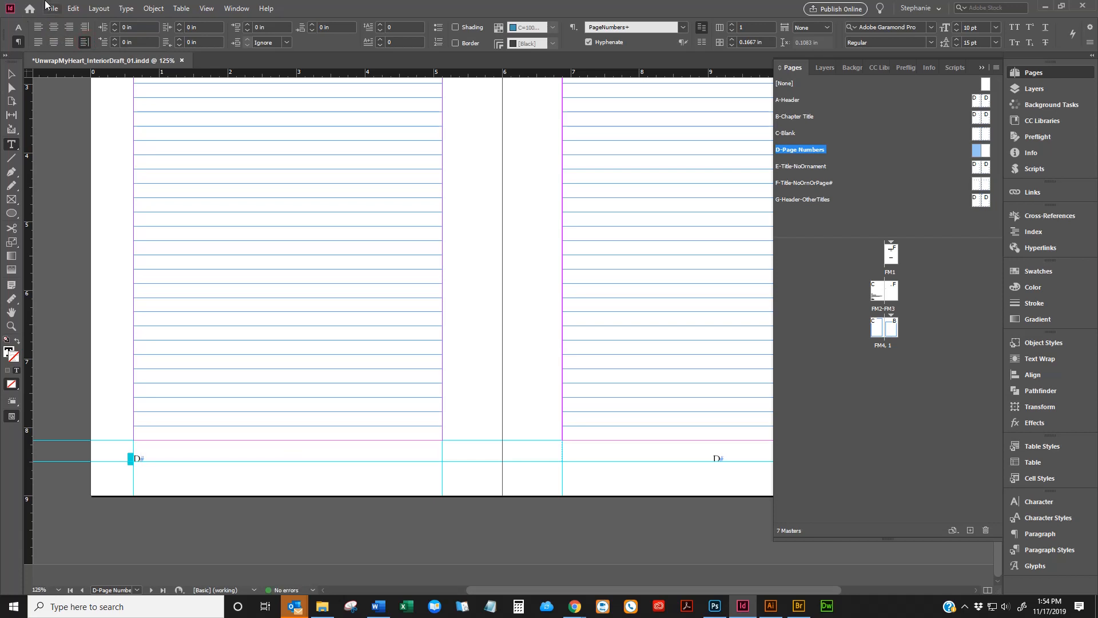
left_click(73, 9)
left_click(76, 14)
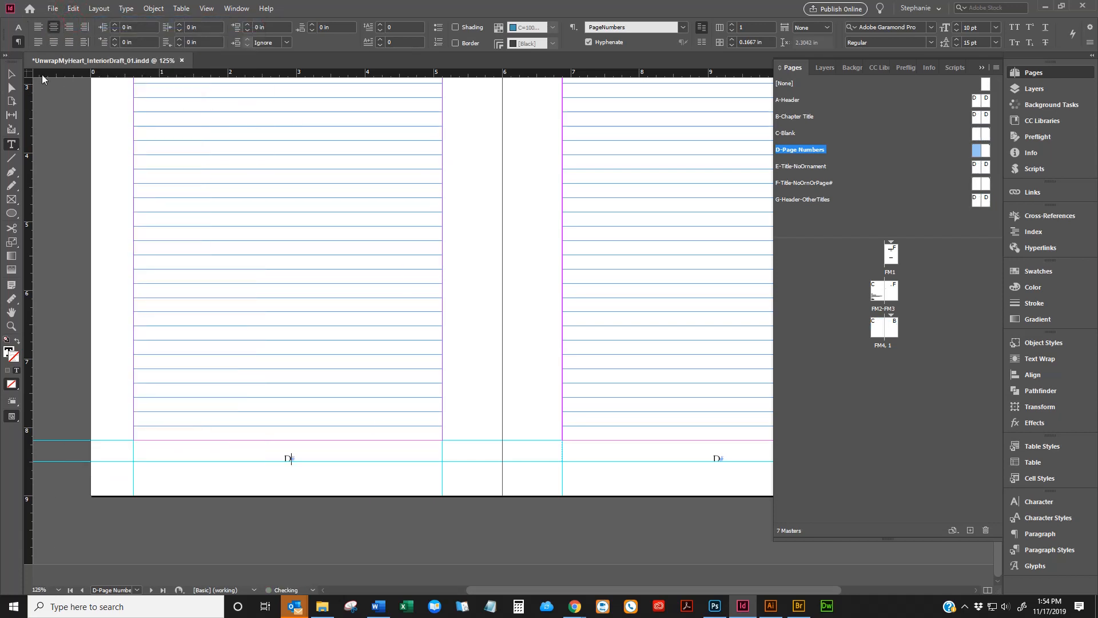
left_click(19, 74)
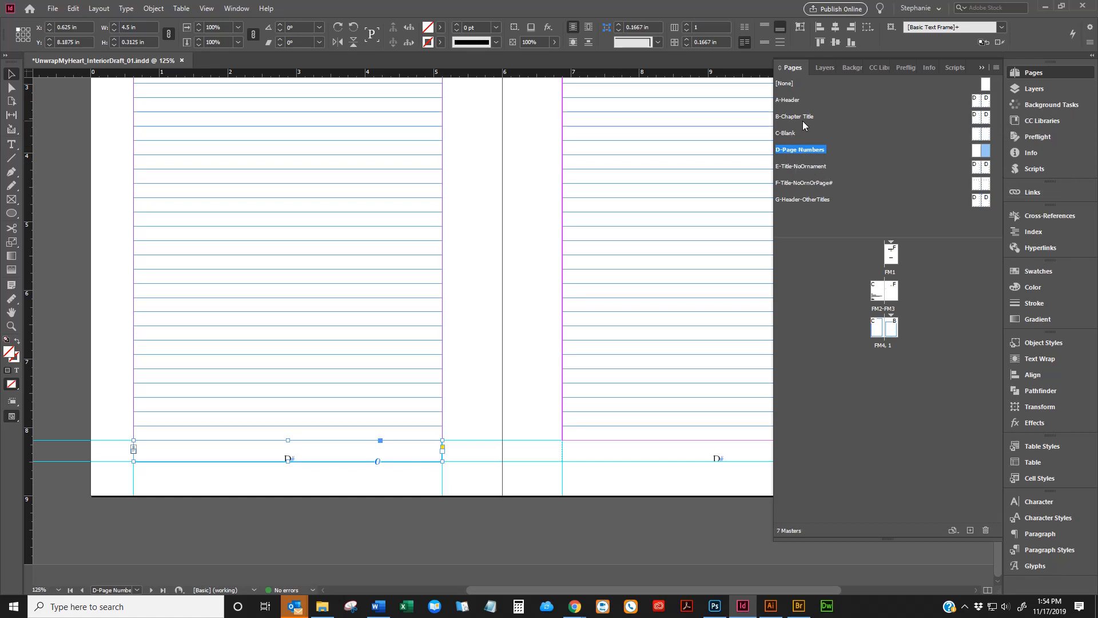
double_click(979, 117)
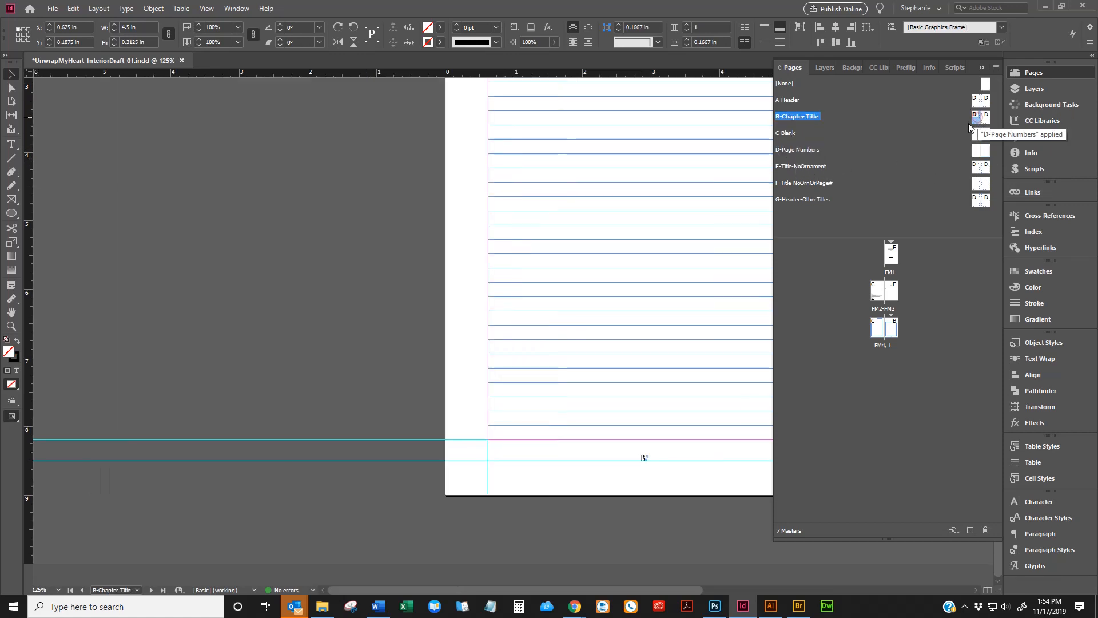
Step: Zoom out on the B-Chapter Title spread, check the right-page frame's thread, then open E-Title-NoOrnament
left_click_drag(780, 597, 864, 609)
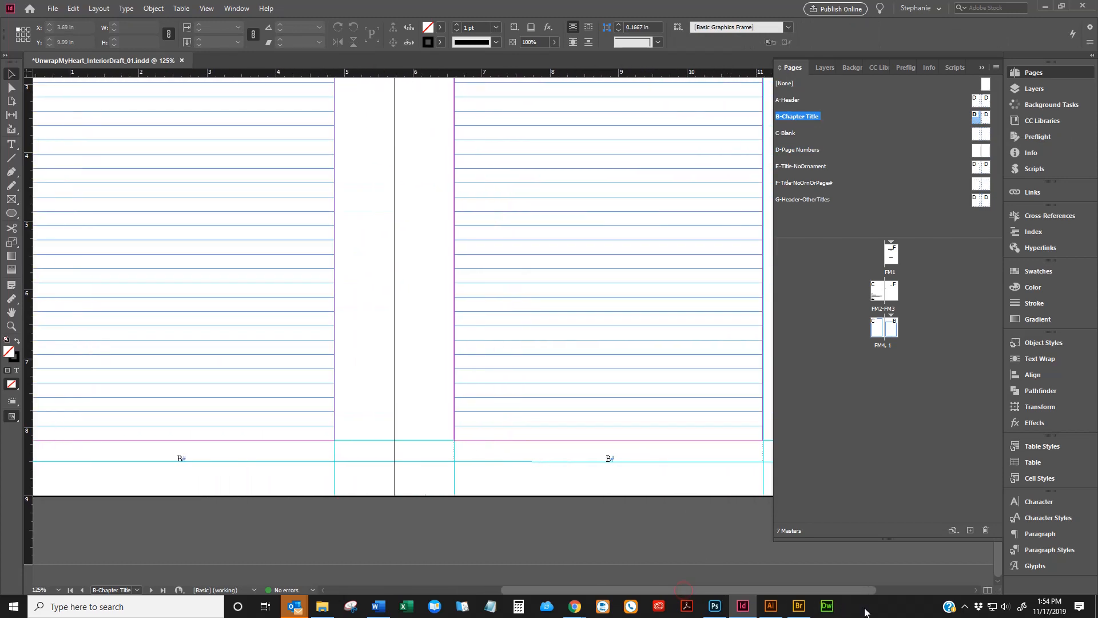
scroll(657, 494, "up", 2)
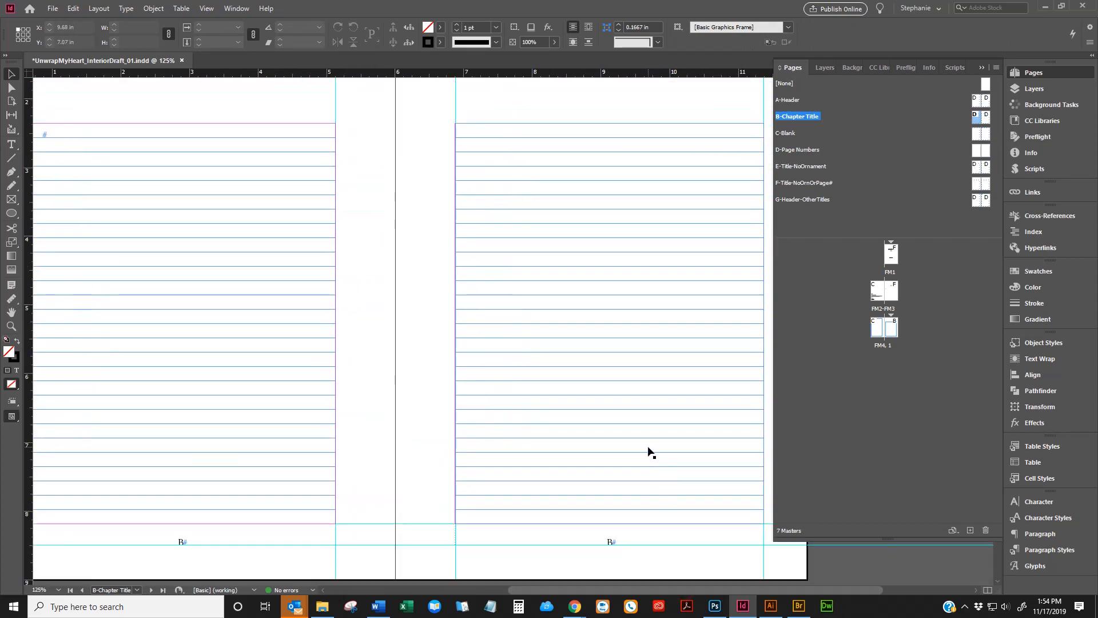
key("ctrl+minus")
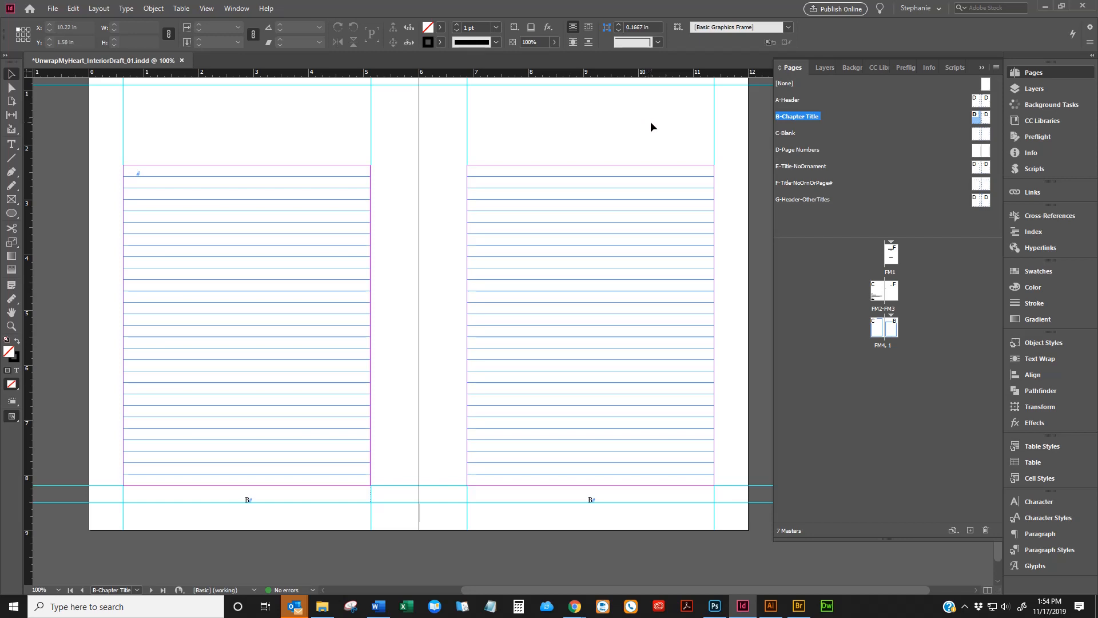
left_click(544, 186)
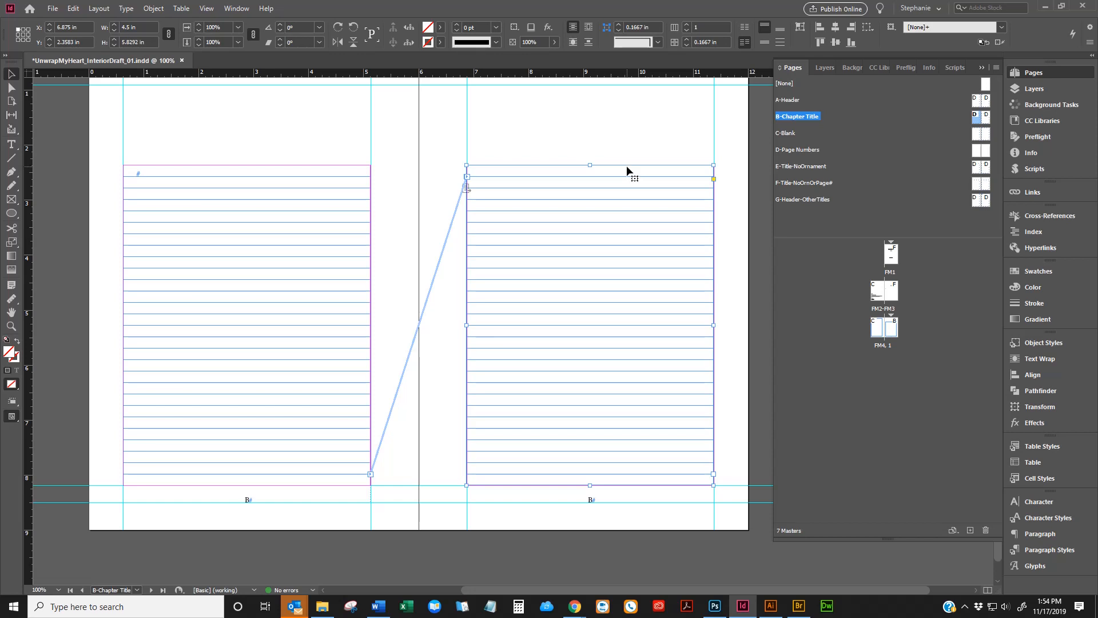
key("ctrl+shift+a")
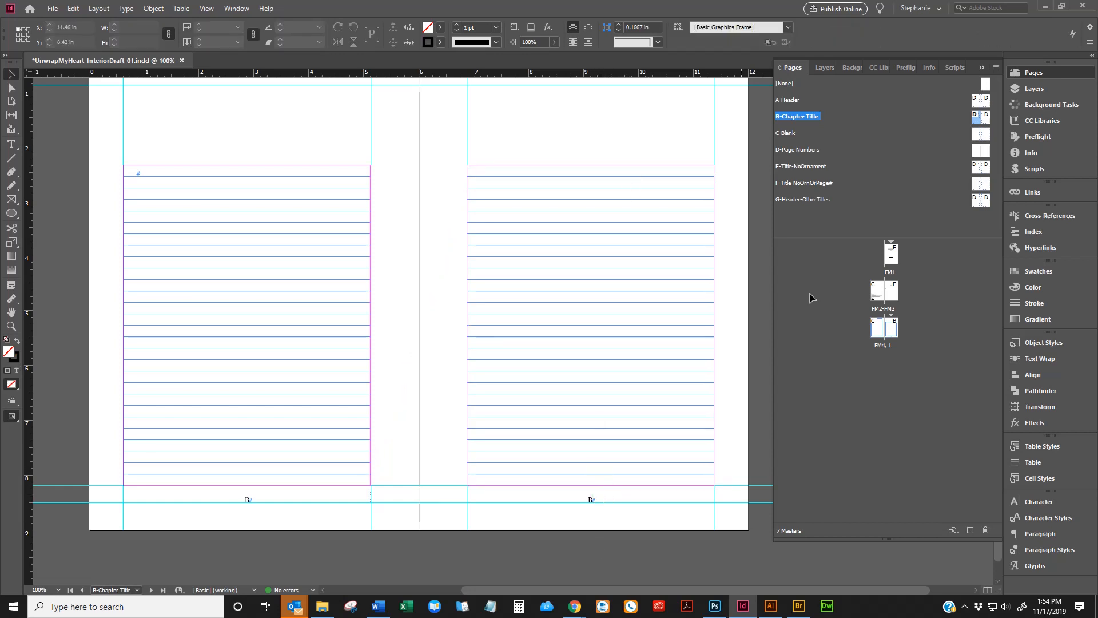
double_click(978, 169)
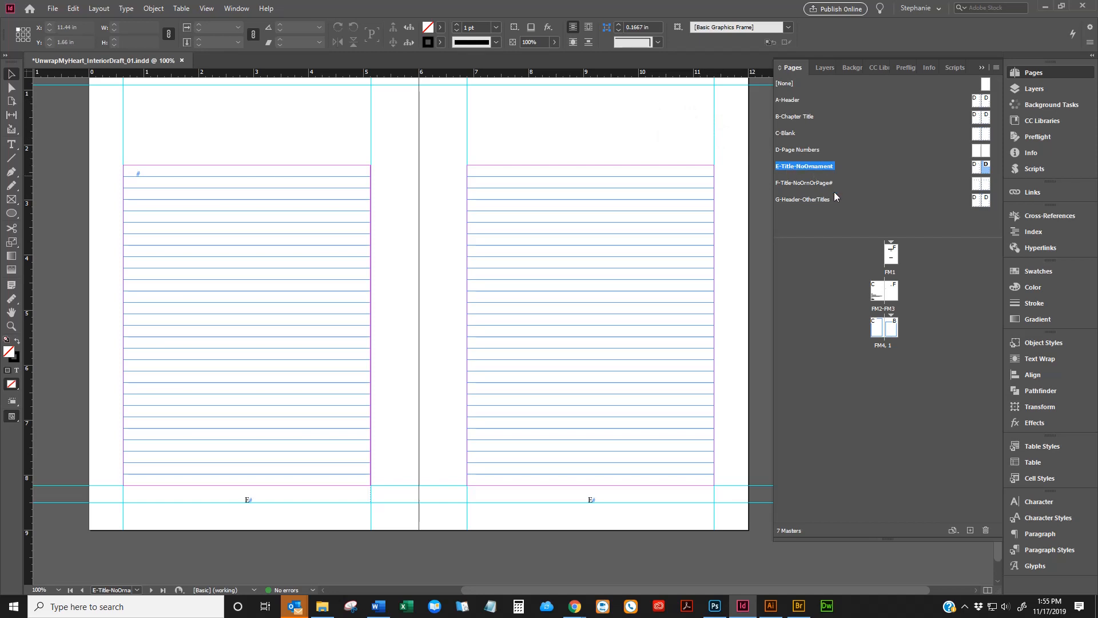
Step: On G-Header-OtherTitles, inspect the Book Title and <OtherTitles> header text, then return to B-Chapter Title
double_click(981, 200)
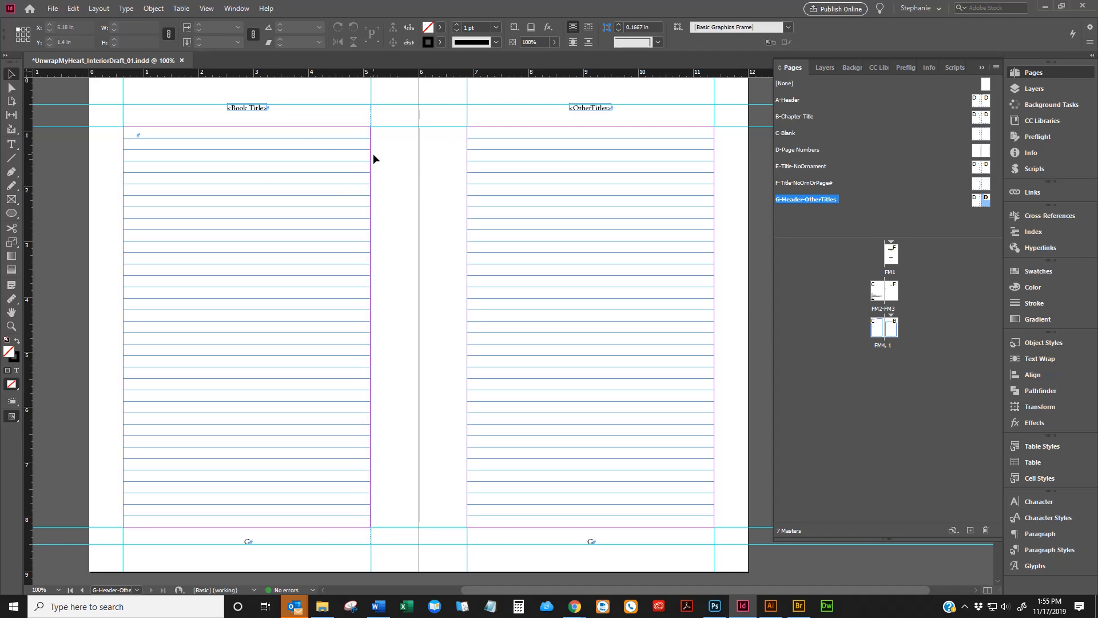
left_click(323, 116)
double_click(321, 115)
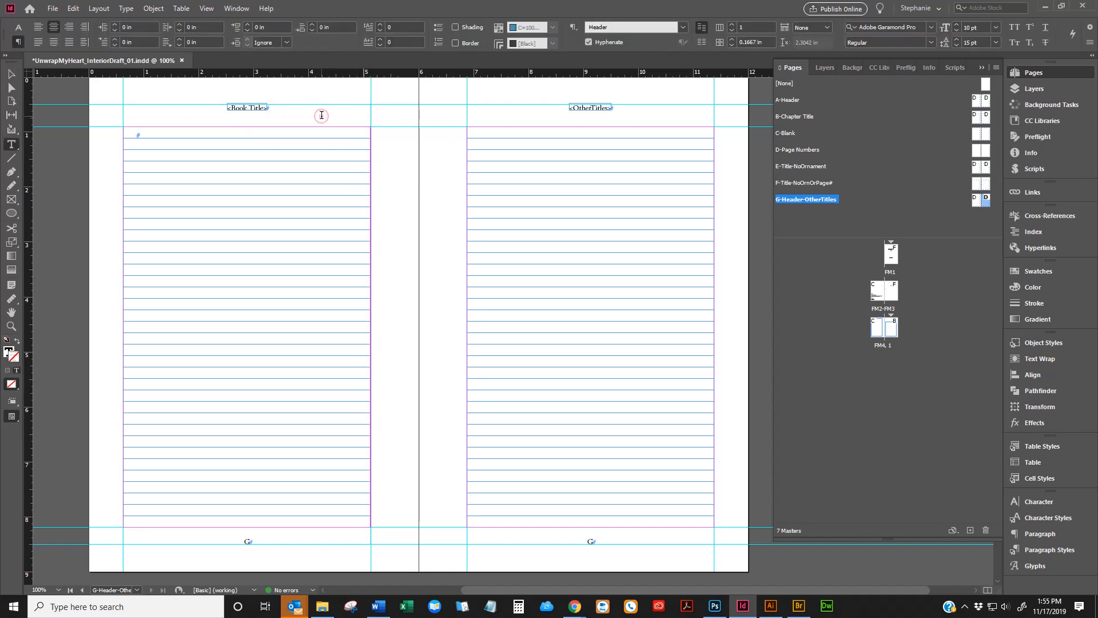
left_click(319, 115)
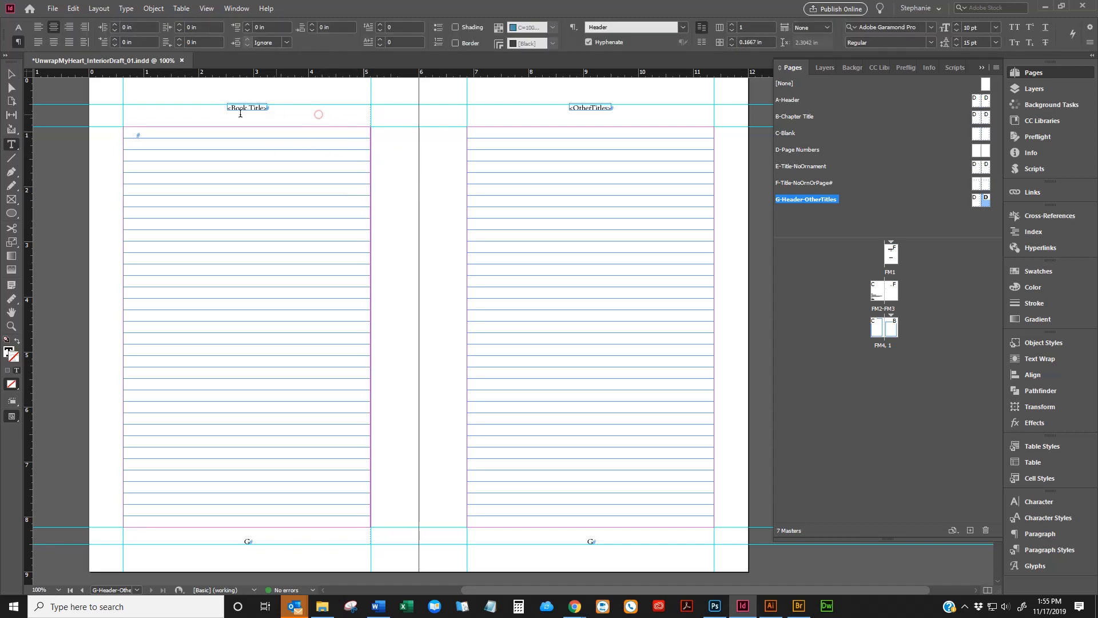
left_click(654, 108)
left_click_drag(642, 108, 525, 107)
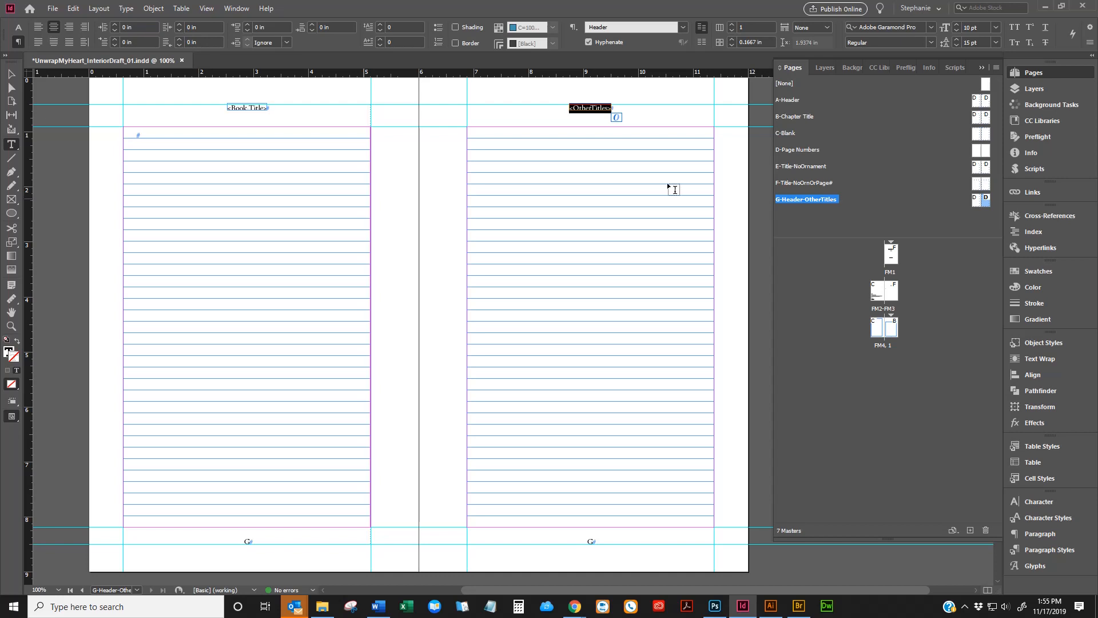
left_click(11, 74)
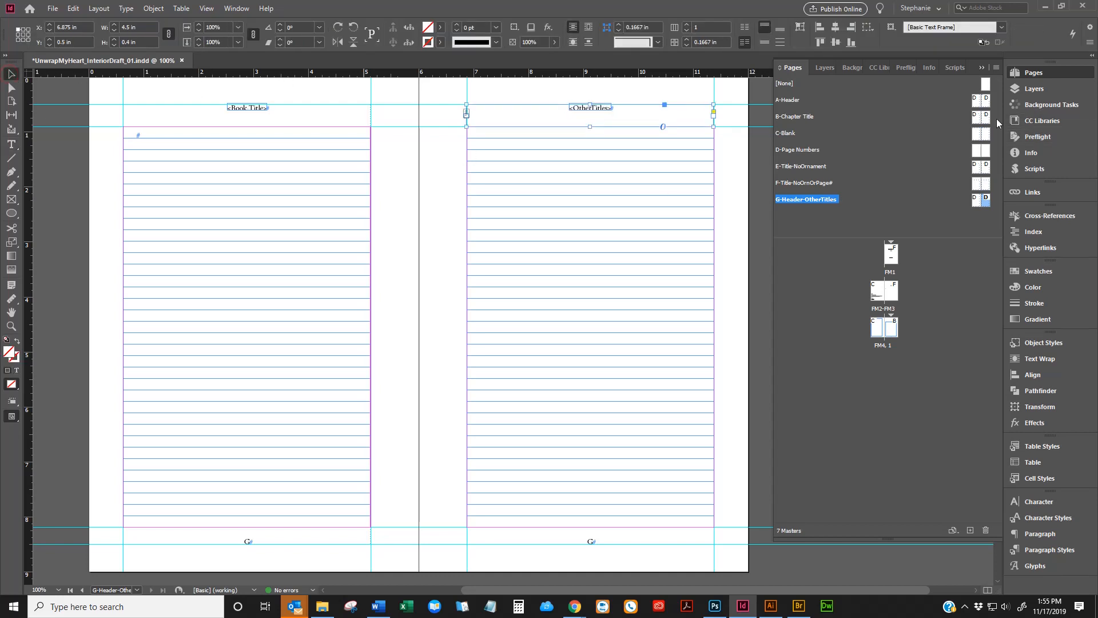
double_click(985, 117)
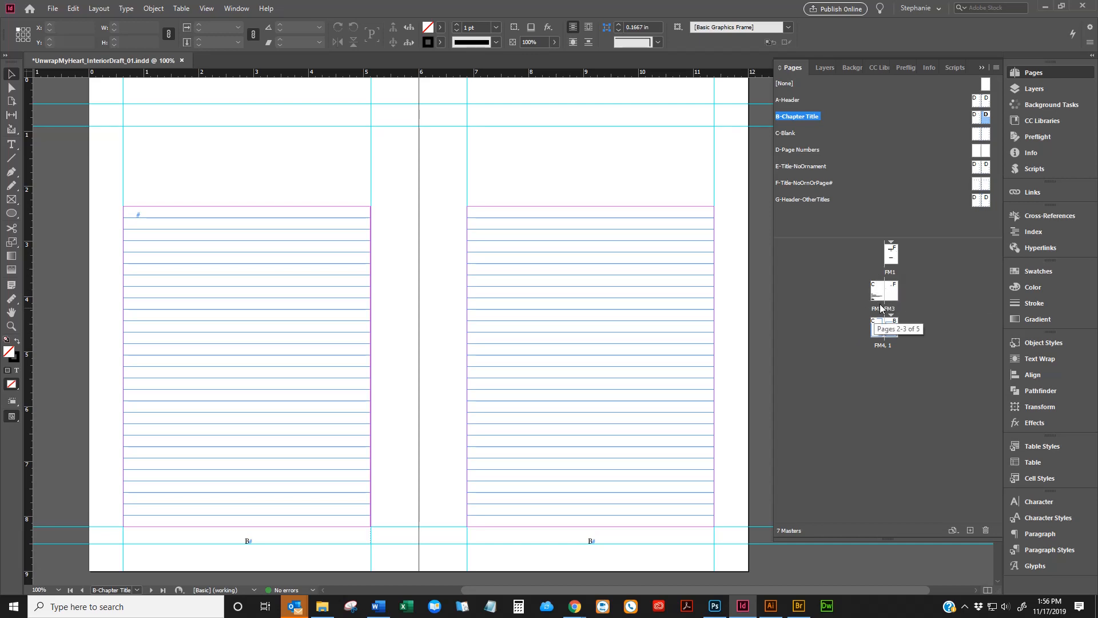
Step: Step through FM1, the F-Title-NoOrnOrPage# master, FM2–FM3, FM4 and the FM4, 1 spread, ending on FM1
double_click(892, 262)
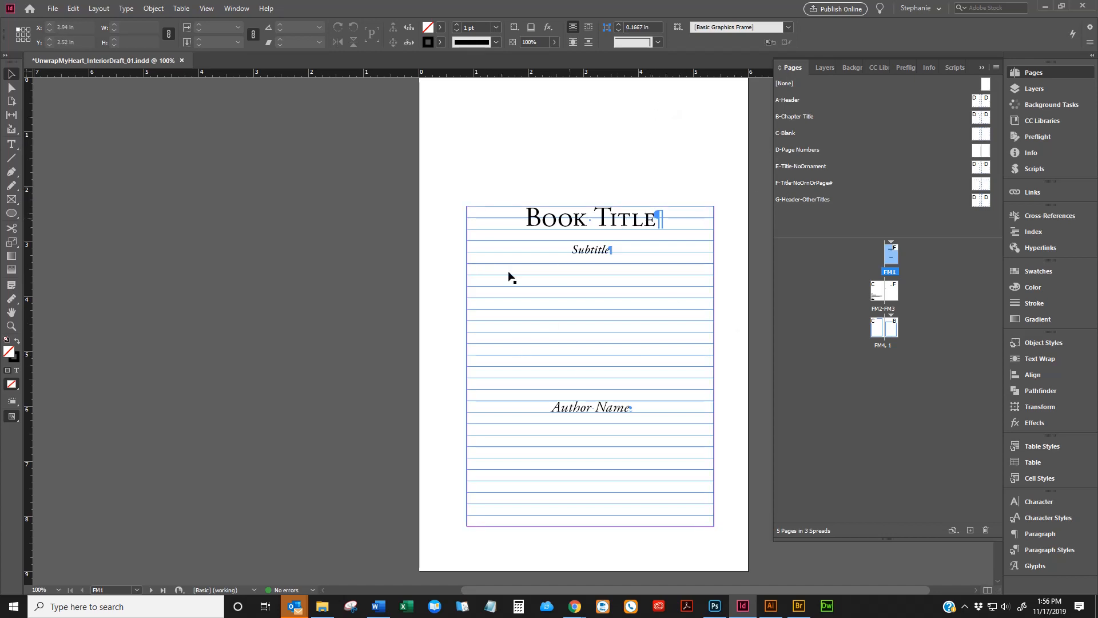
double_click(984, 184)
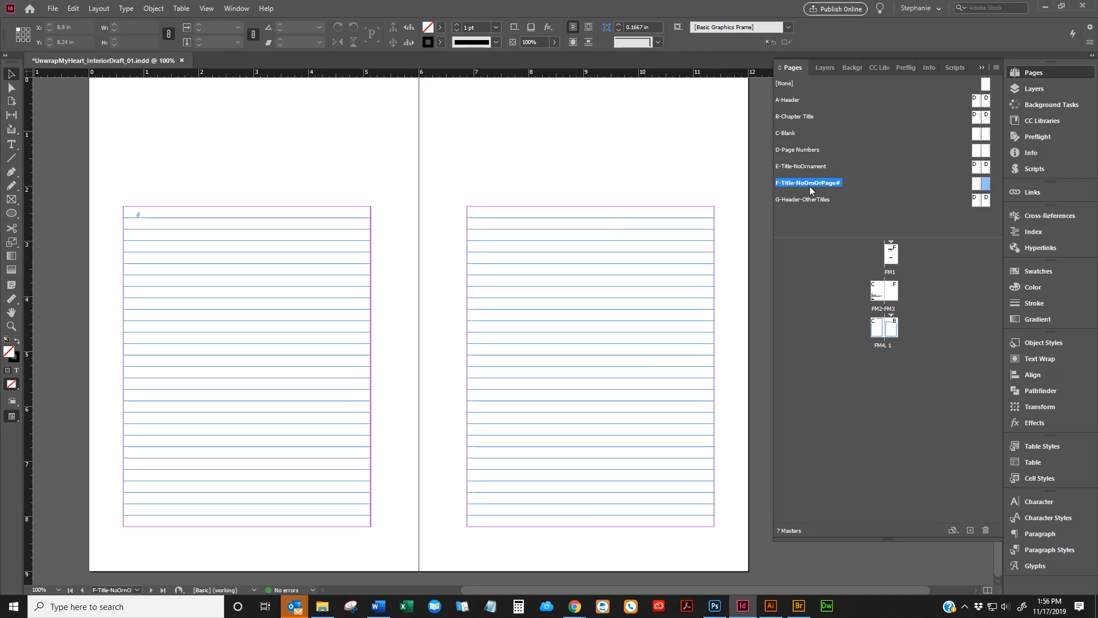
left_click(891, 255, "alt")
double_click(887, 292)
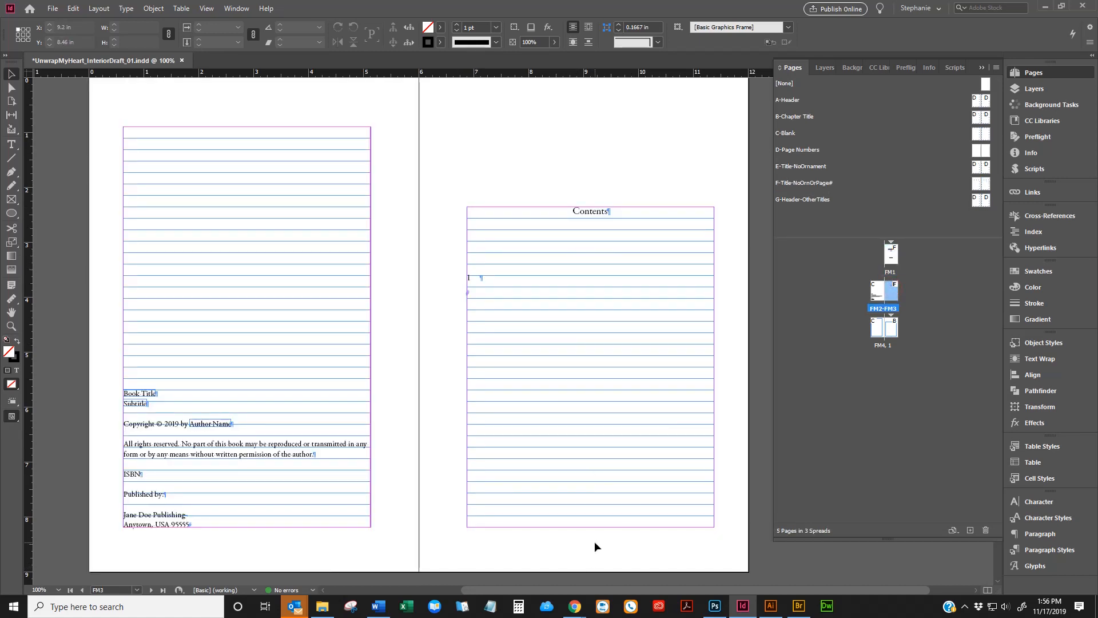
double_click(876, 290)
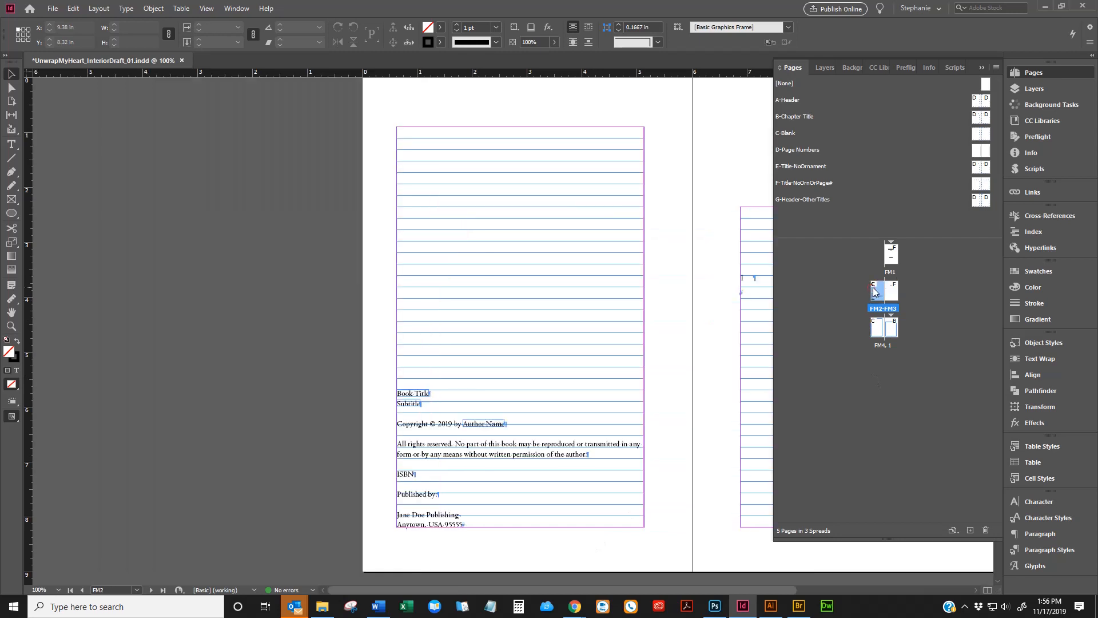
double_click(875, 329)
double_click(877, 290)
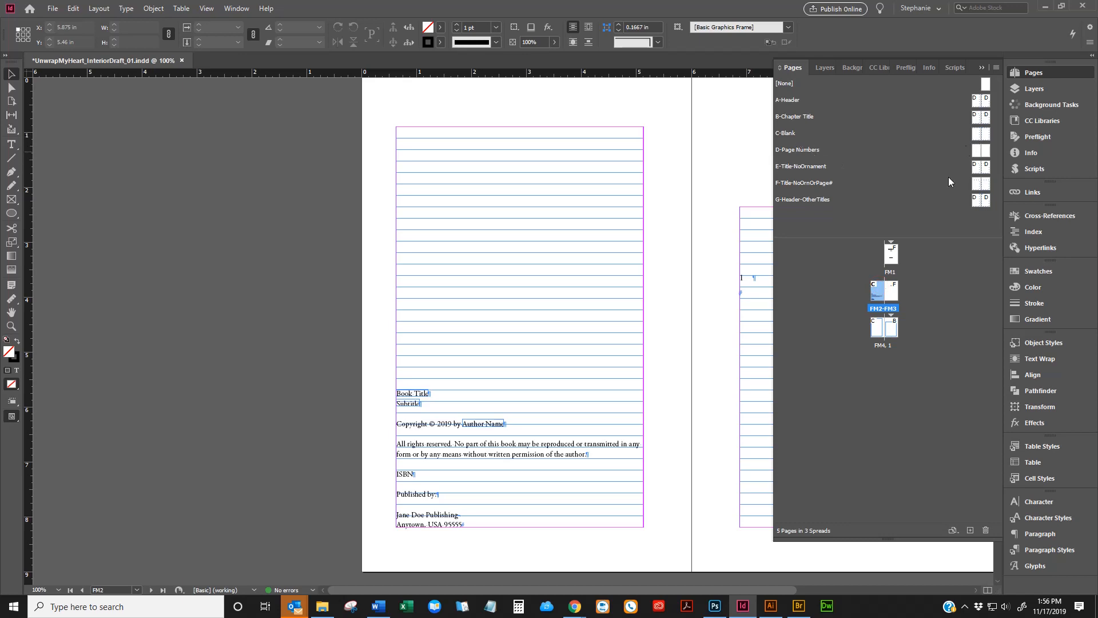
double_click(895, 330)
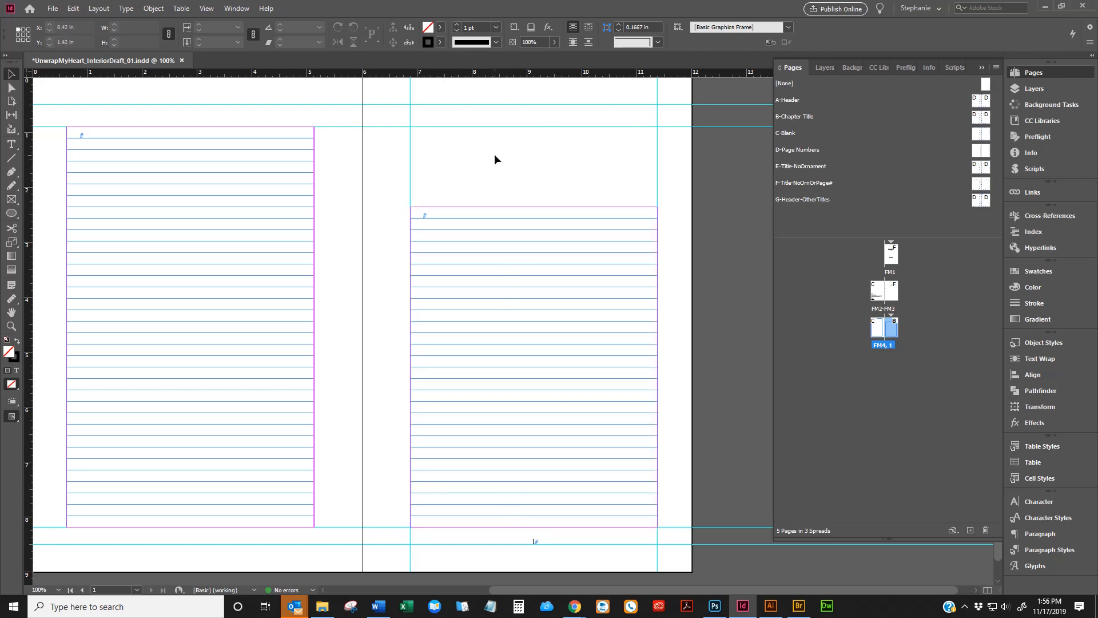
double_click(891, 256)
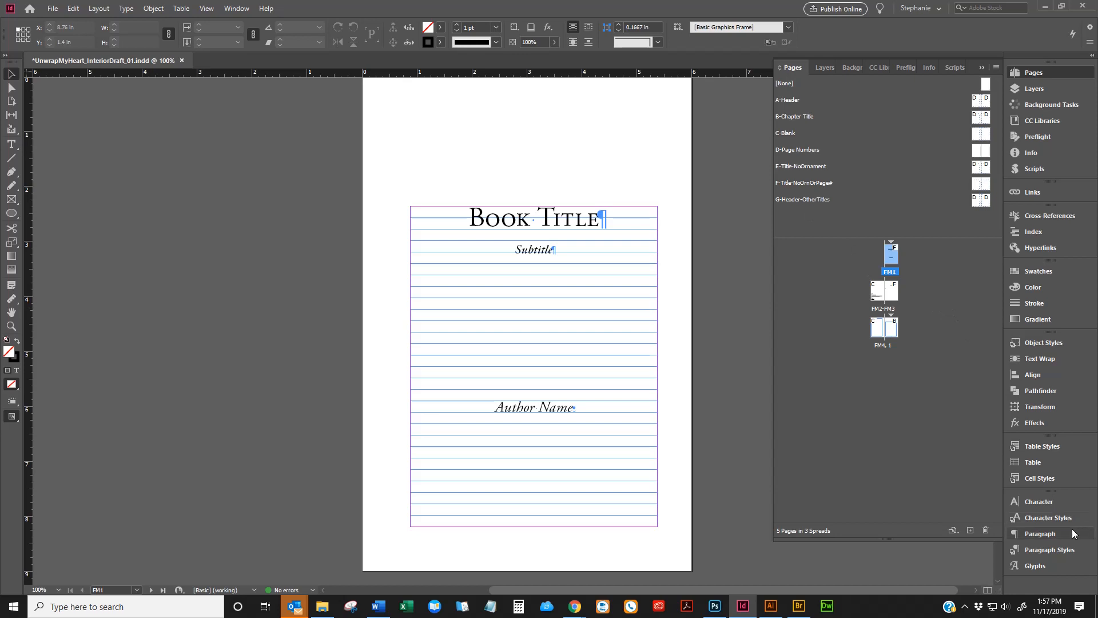
Step: Open the Paragraph Styles panel from the right-hand panel dock
left_click(1070, 551)
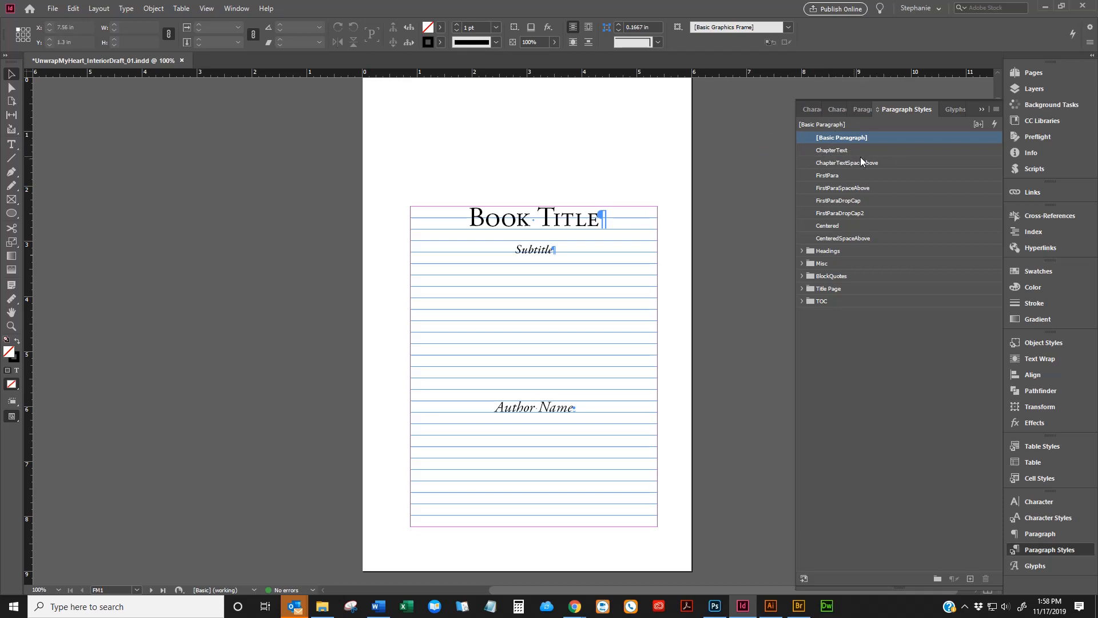
Step: Open Edit "ChapterText" from the style's context menu and centre the options window
right_click(833, 150)
left_click(771, 156)
right_click(837, 151)
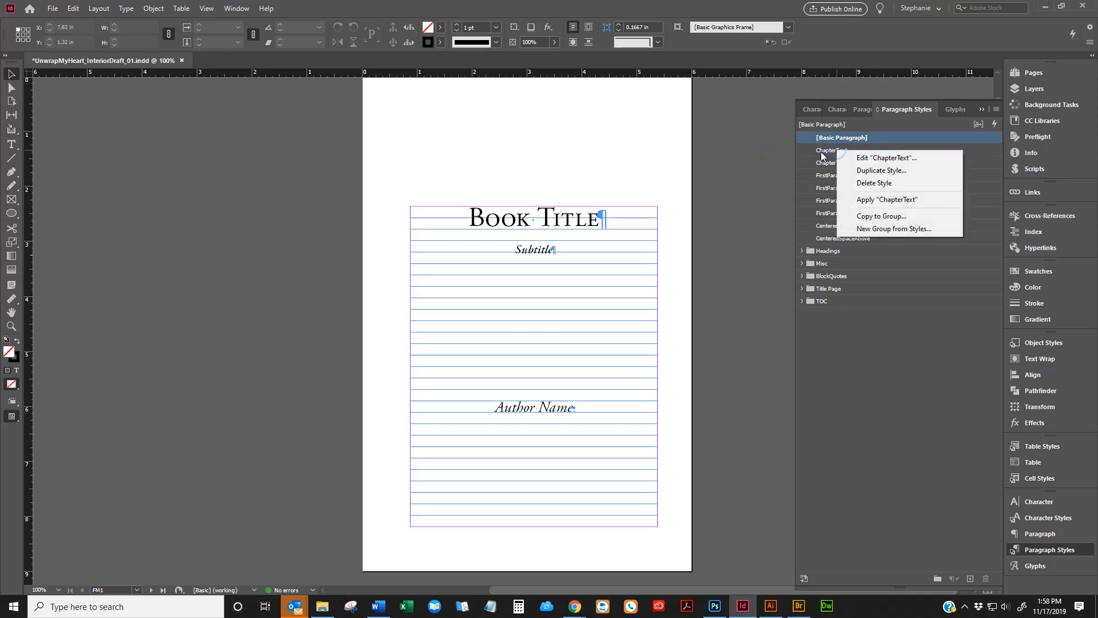
left_click(864, 158)
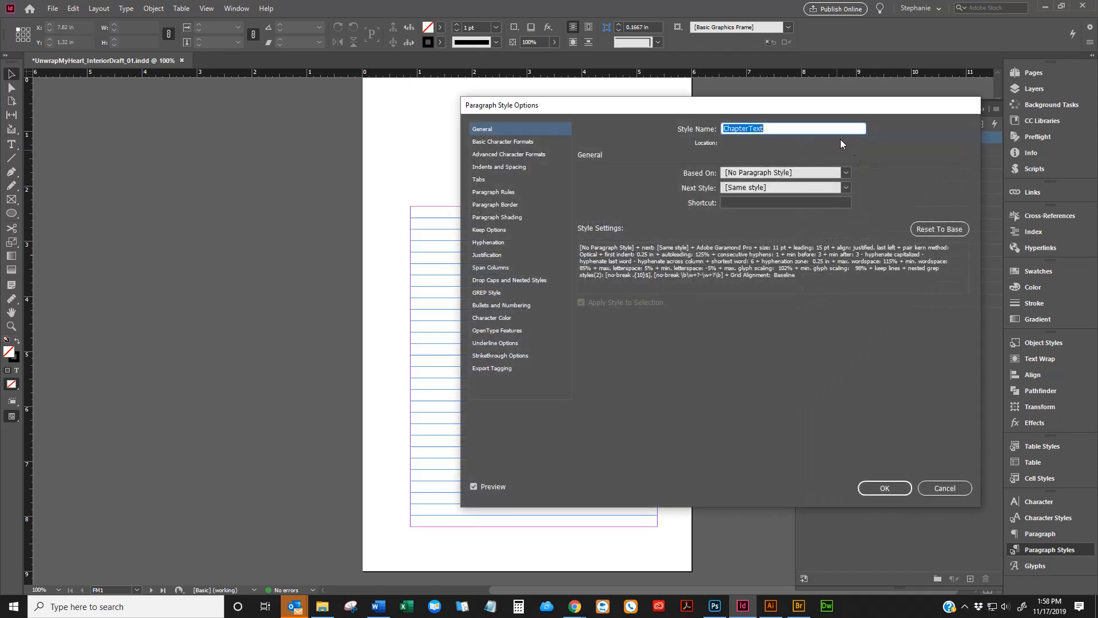
left_click_drag(813, 101, 545, 104)
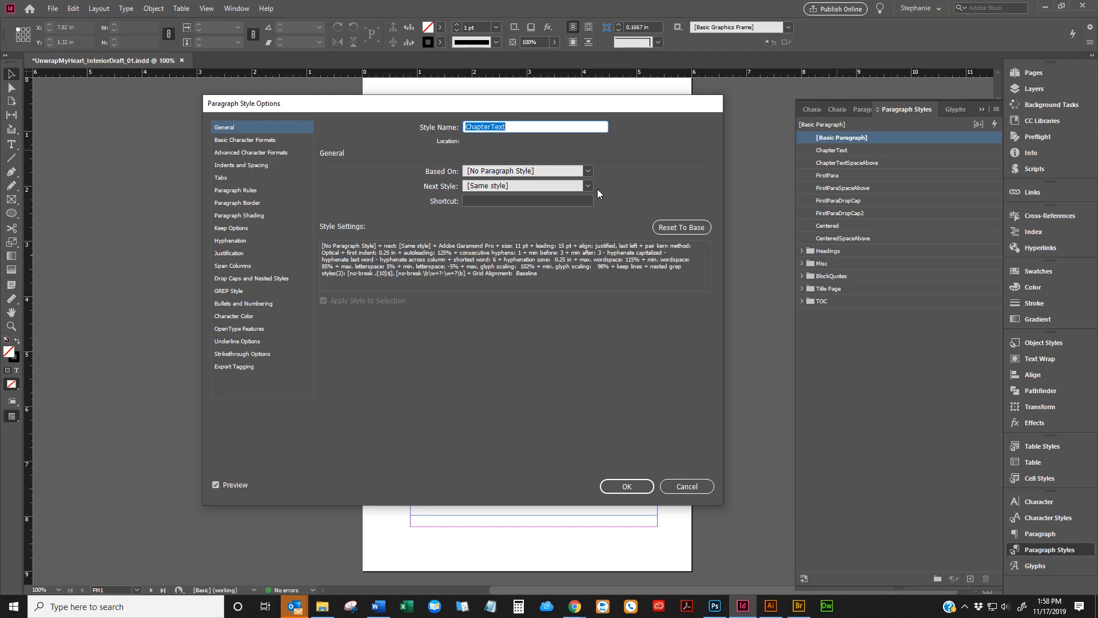
Step: Review Basic Character Formats with its 15 pt leading, then the Indents and Spacing settings
left_click(232, 141)
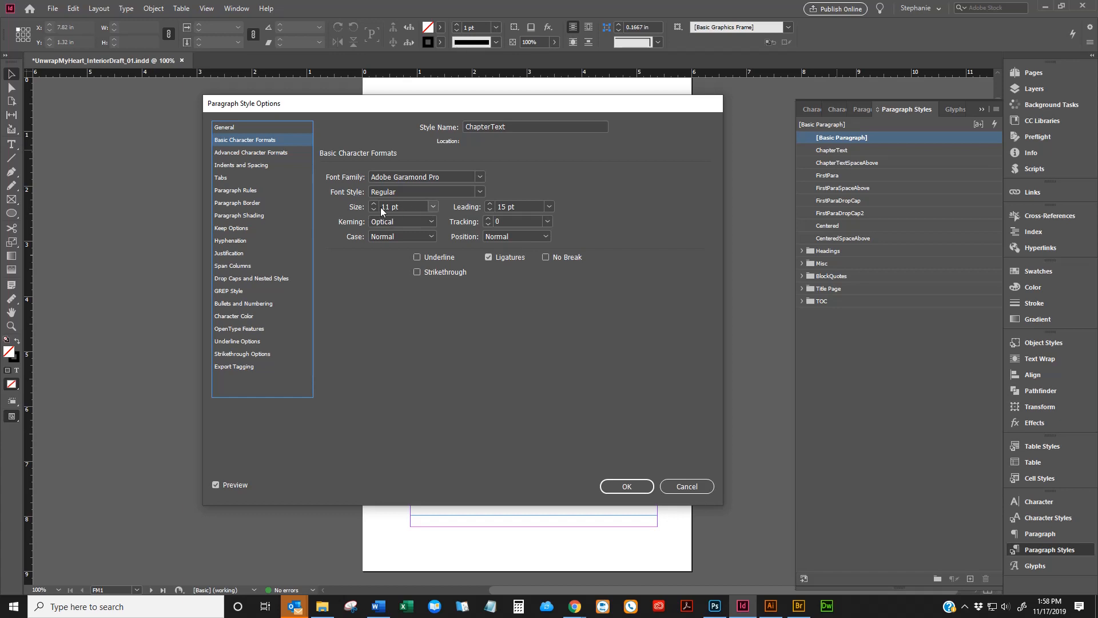
left_click(536, 208)
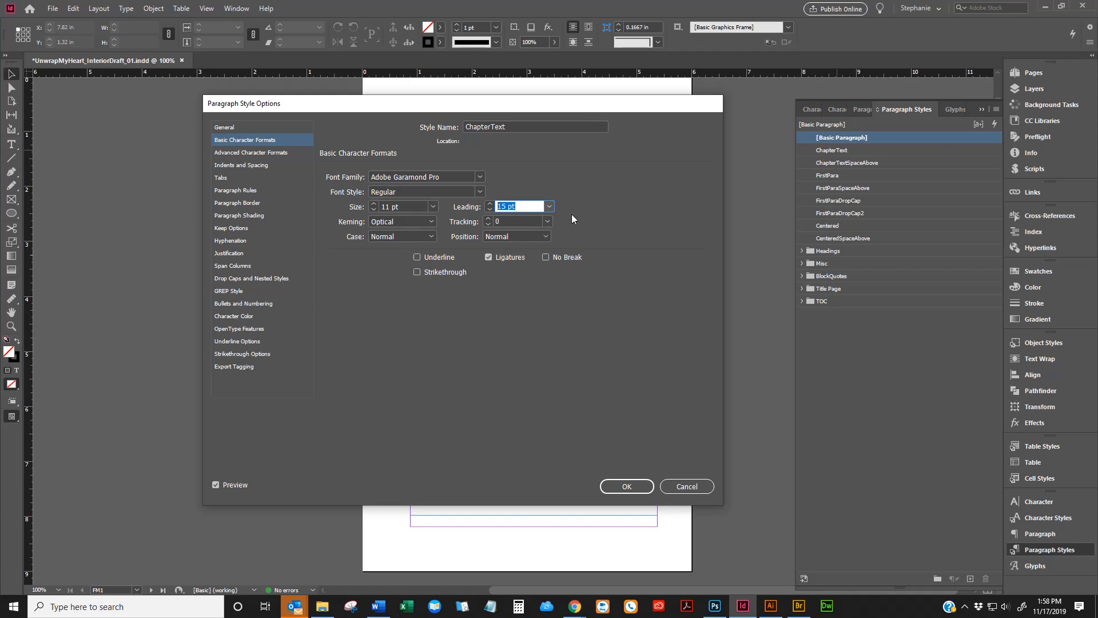
left_click(245, 152)
left_click(244, 165)
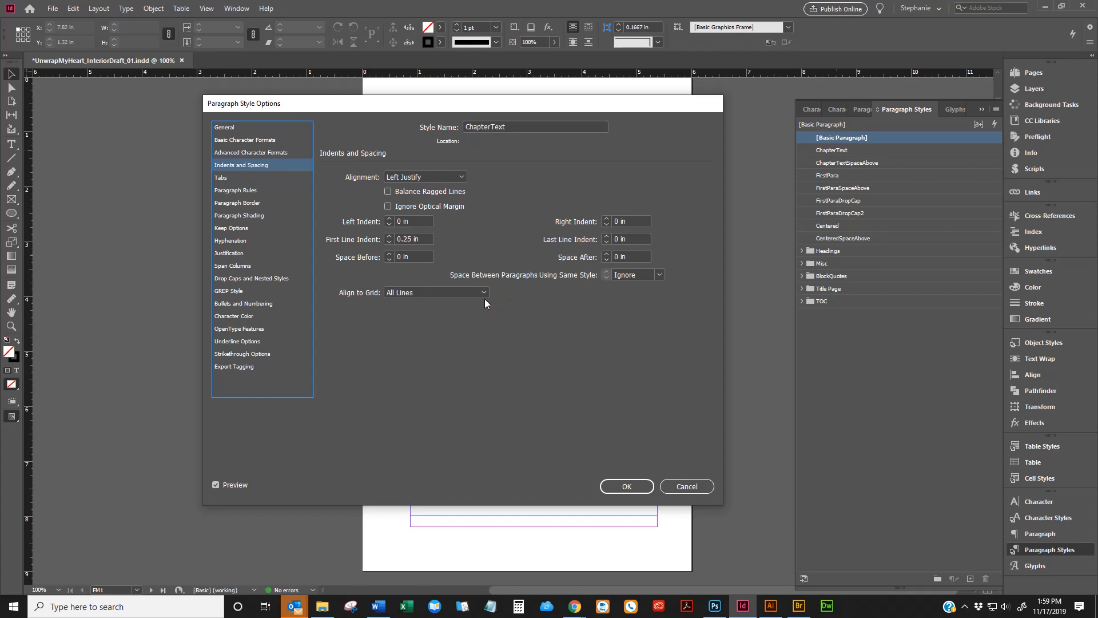
Step: Leave Align to Grid at All Lines and return to Basic Character Formats (Adobe Garamond Pro 11/15 pt)
left_click(340, 287)
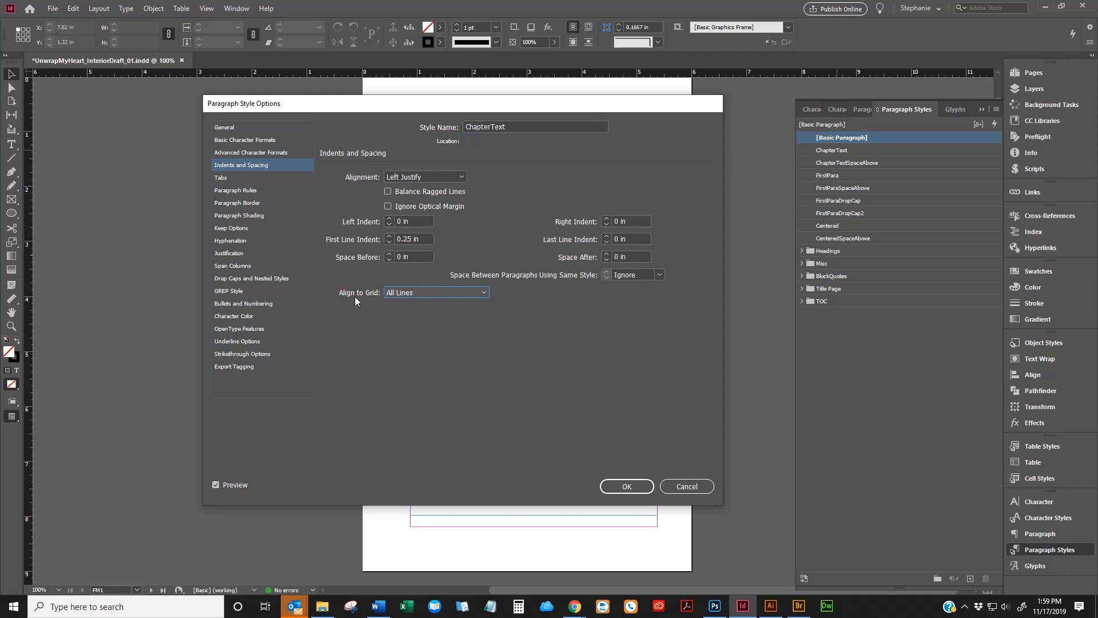
left_click(483, 293)
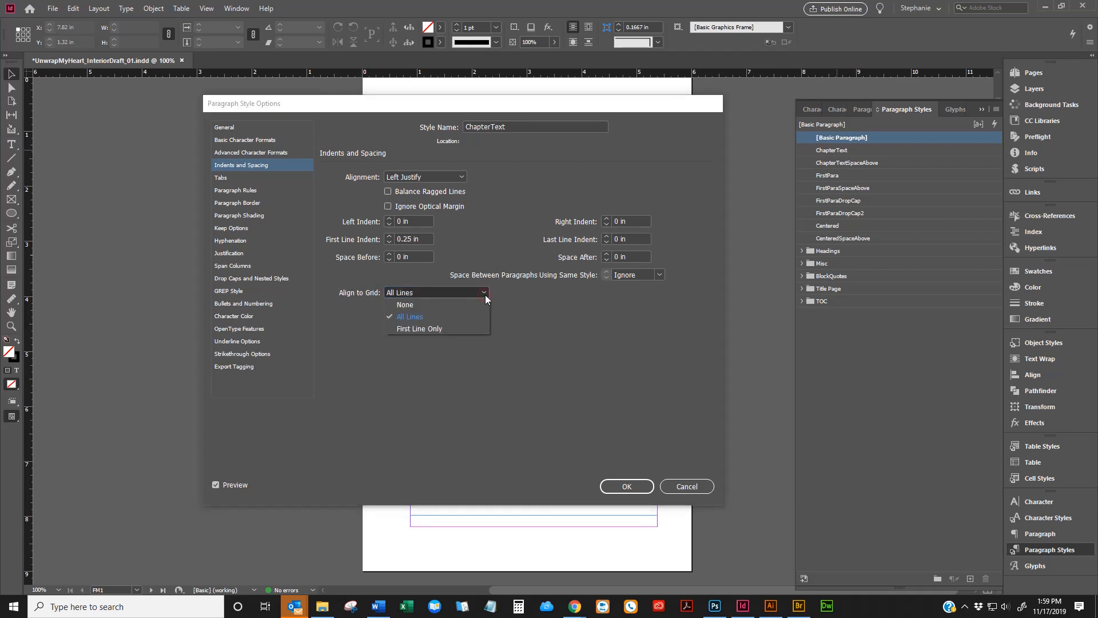
left_click(484, 293)
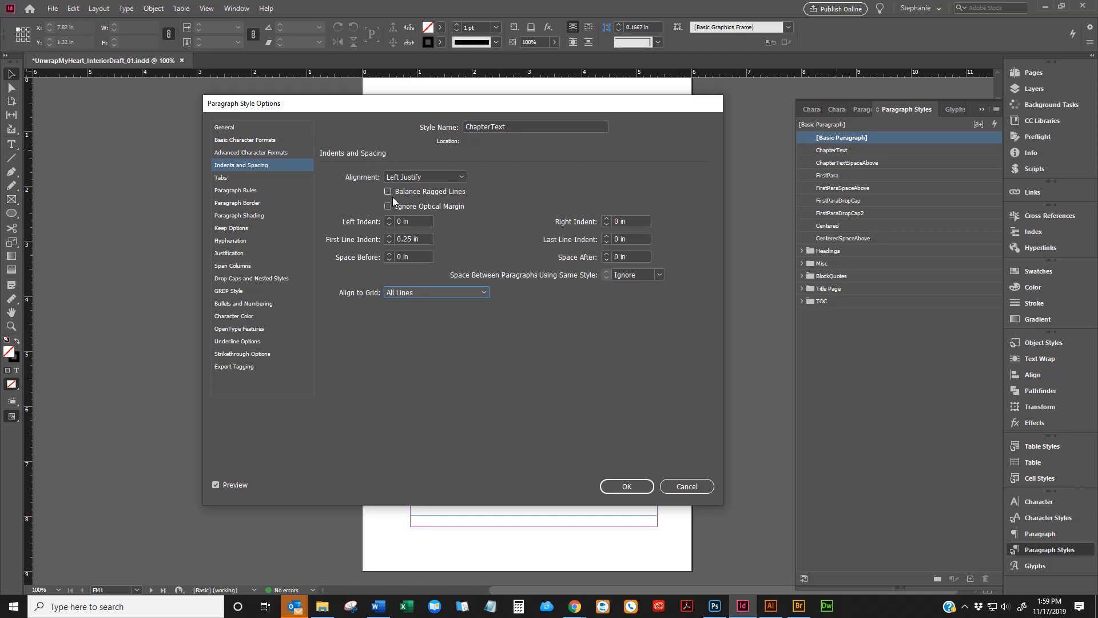
left_click(245, 140)
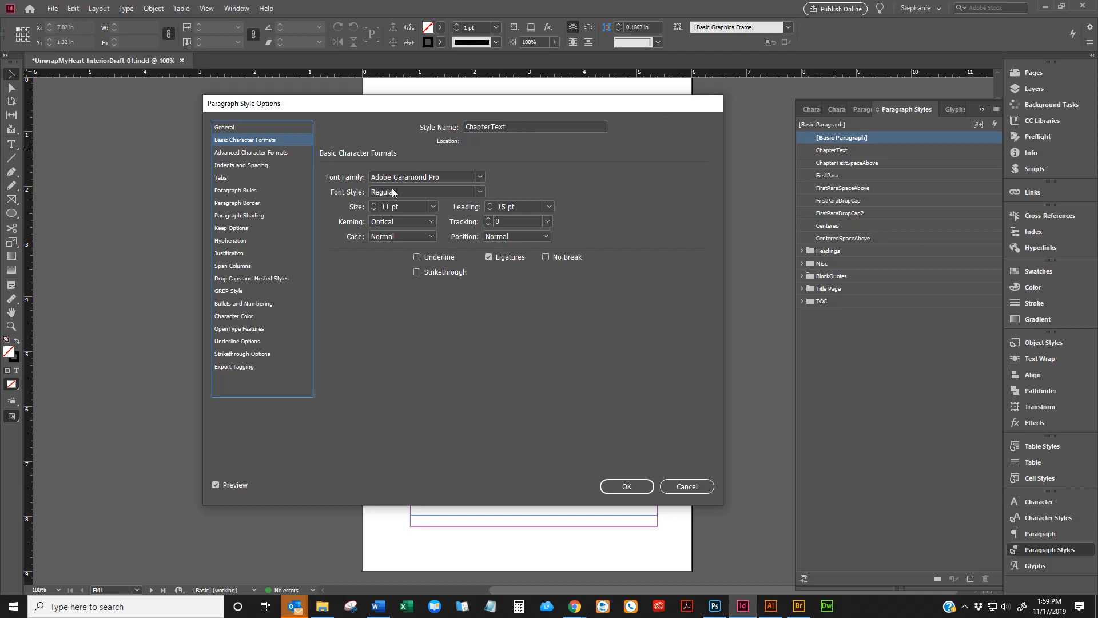
Step: Check the font family, advanced character formats and the 0.25 in first-line indent
left_click(446, 177)
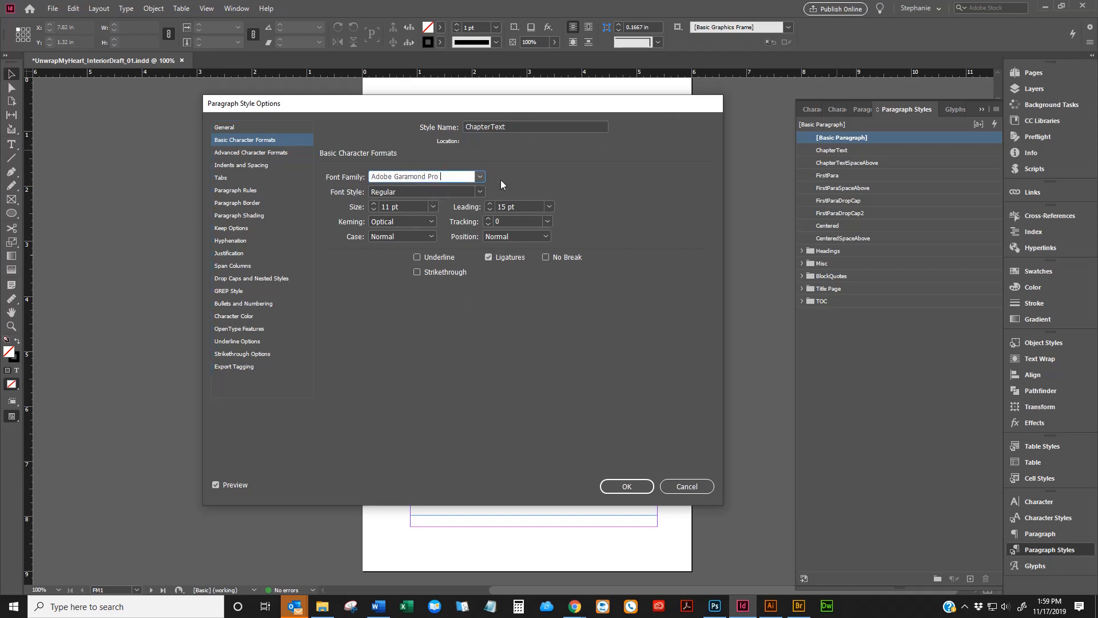
left_click(591, 176)
left_click(274, 152)
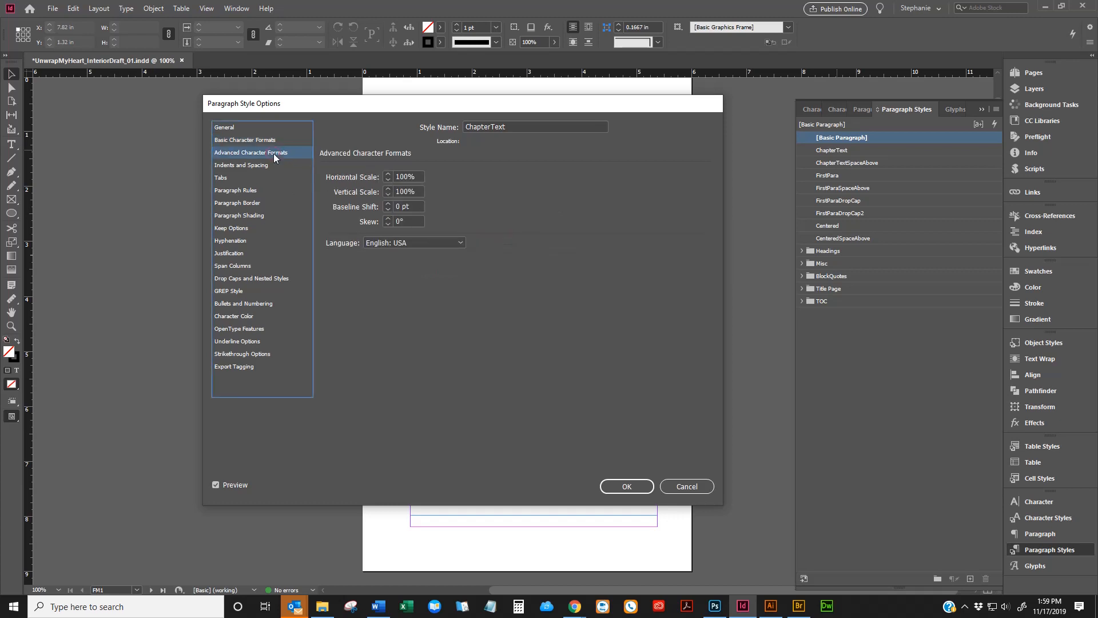
left_click(265, 165)
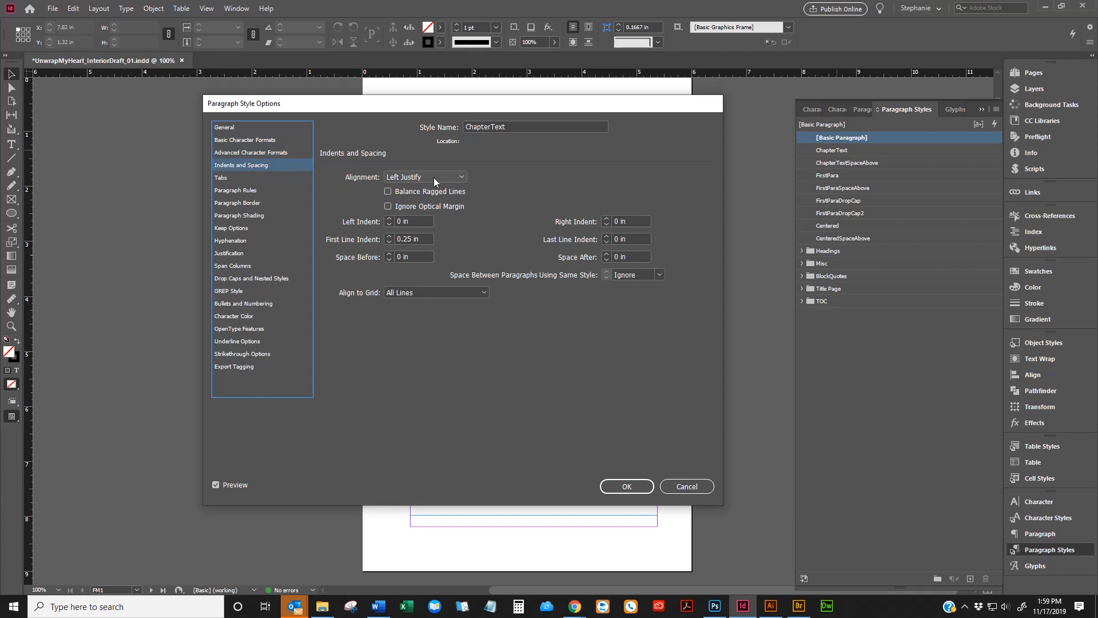
left_click_drag(429, 239, 364, 243)
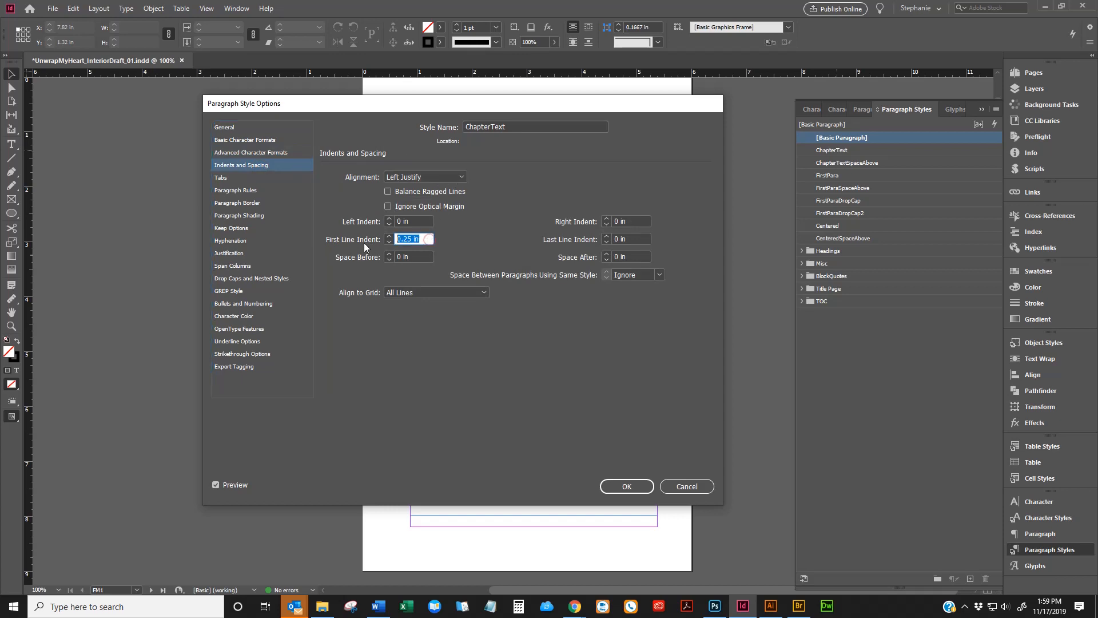
Step: Browse Tabs, Paragraph Rules, Border, Shading and Keep Options (keep lines 2 start, 2 end), reaching Hyphenation
left_click(249, 178)
left_click(248, 192)
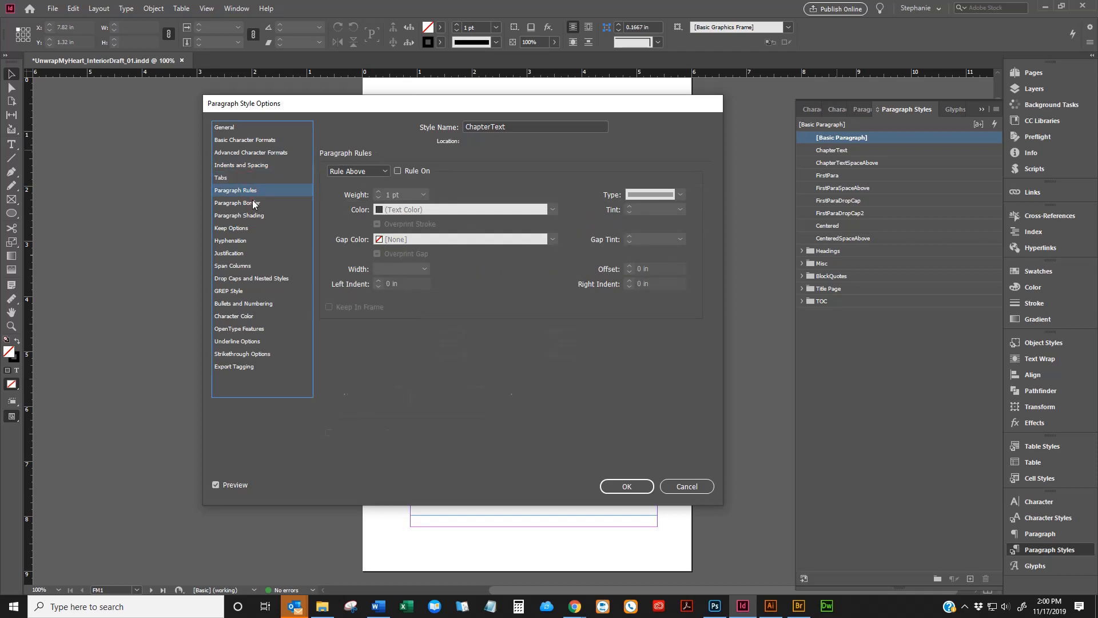
left_click(252, 203)
left_click(258, 215)
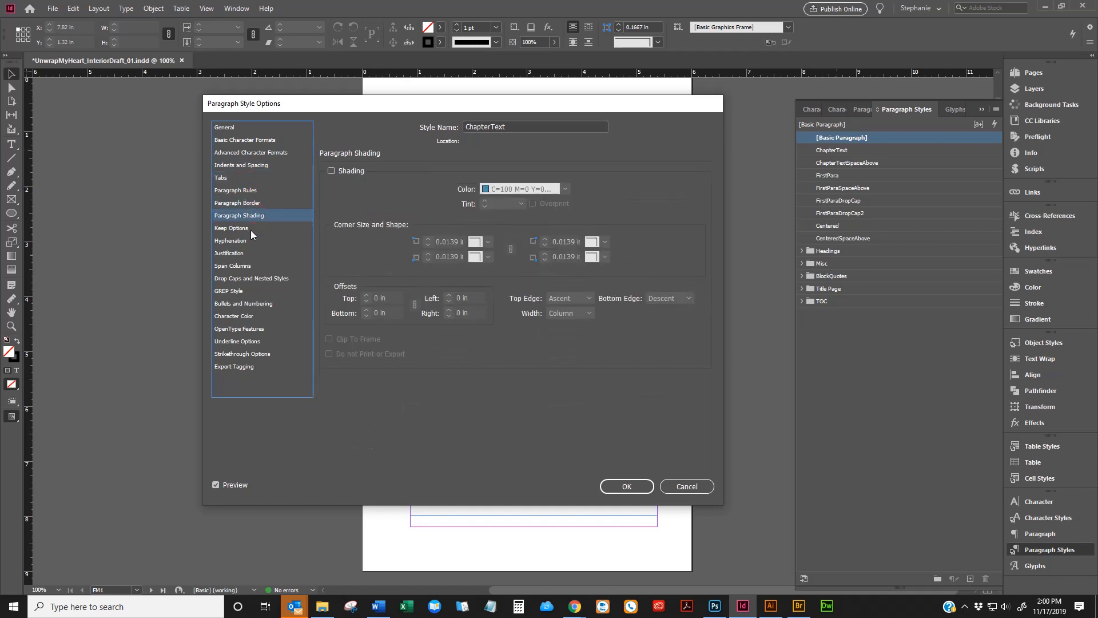
left_click(250, 229)
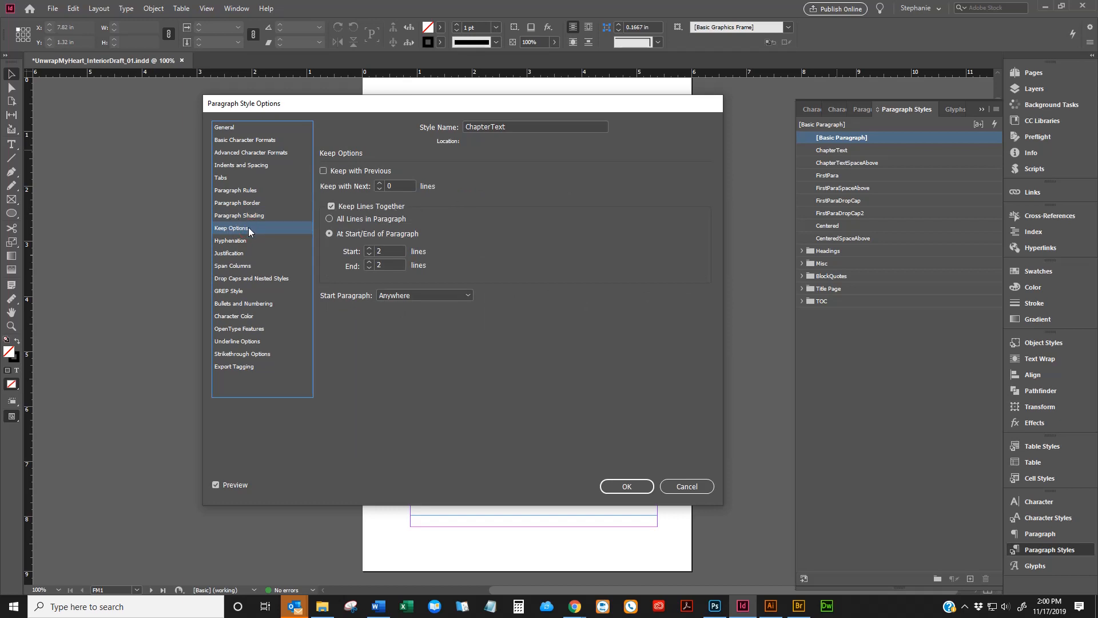
left_click(386, 252)
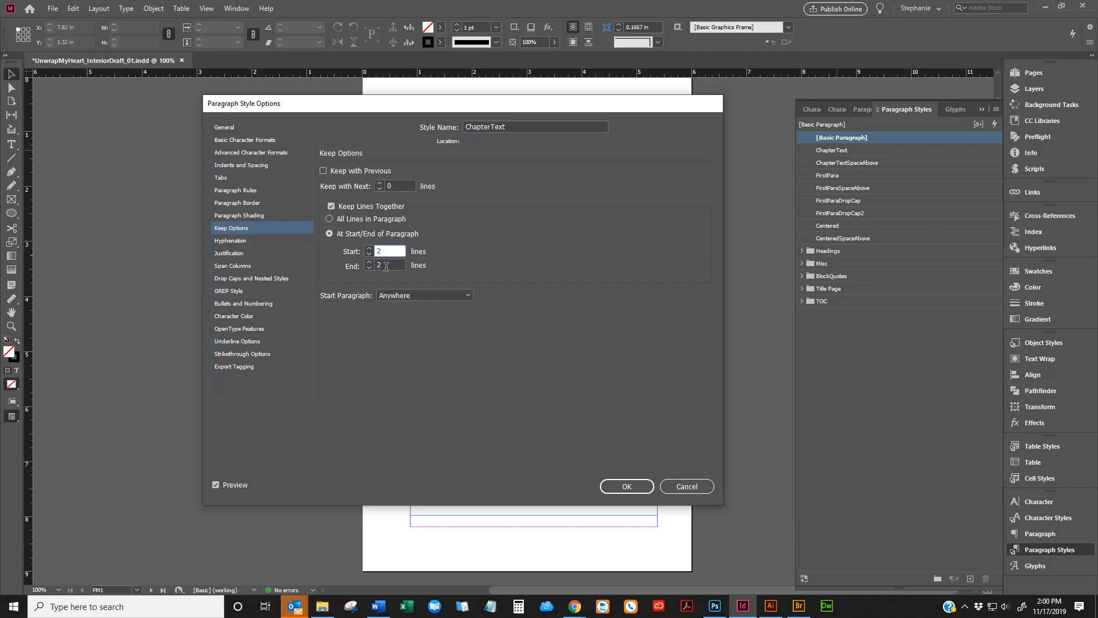
left_click(387, 266)
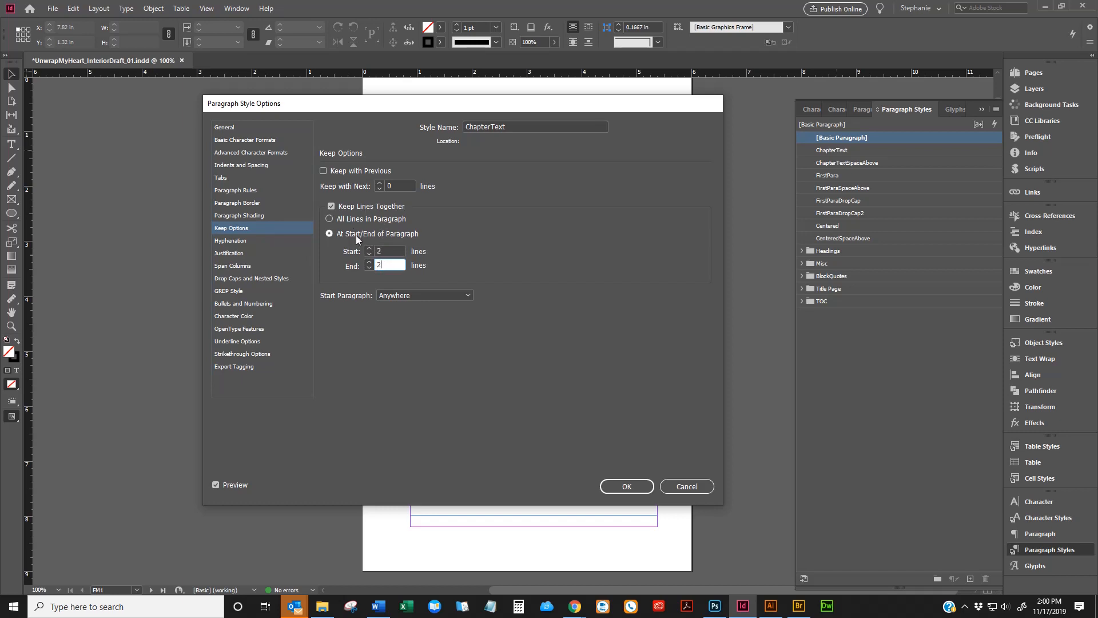
left_click(387, 249)
key("Tab")
left_click(388, 249)
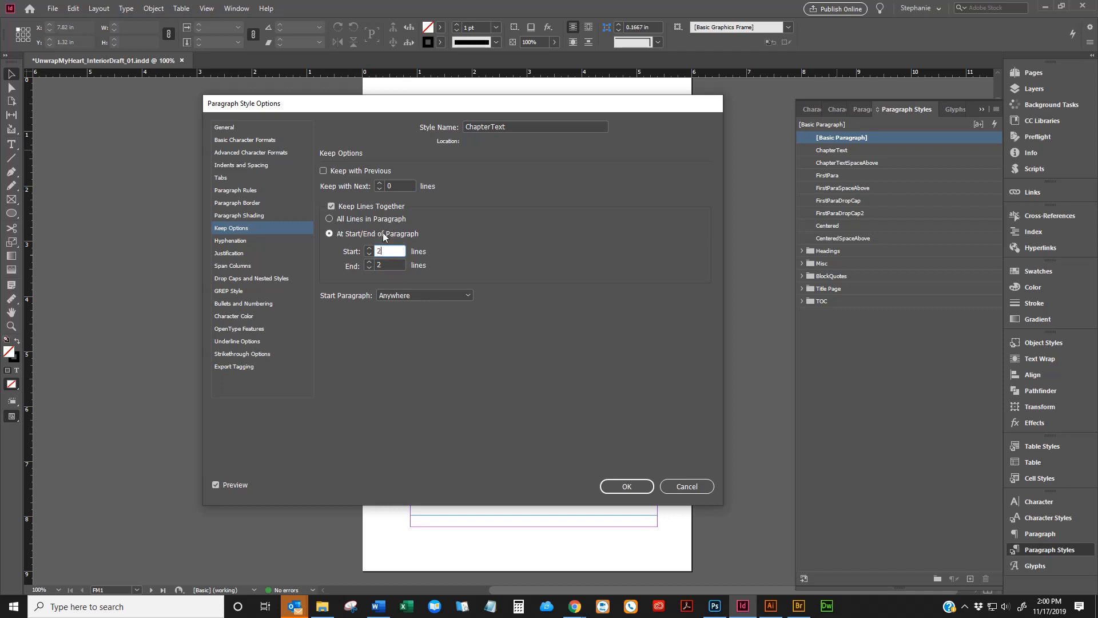
left_click(255, 239)
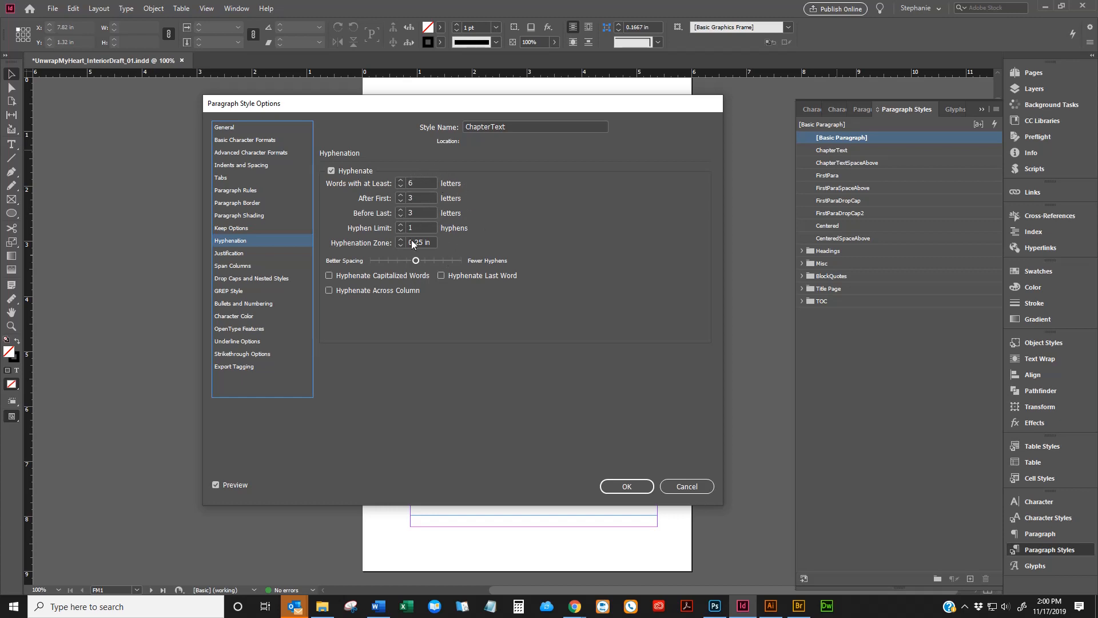
left_click(432, 182)
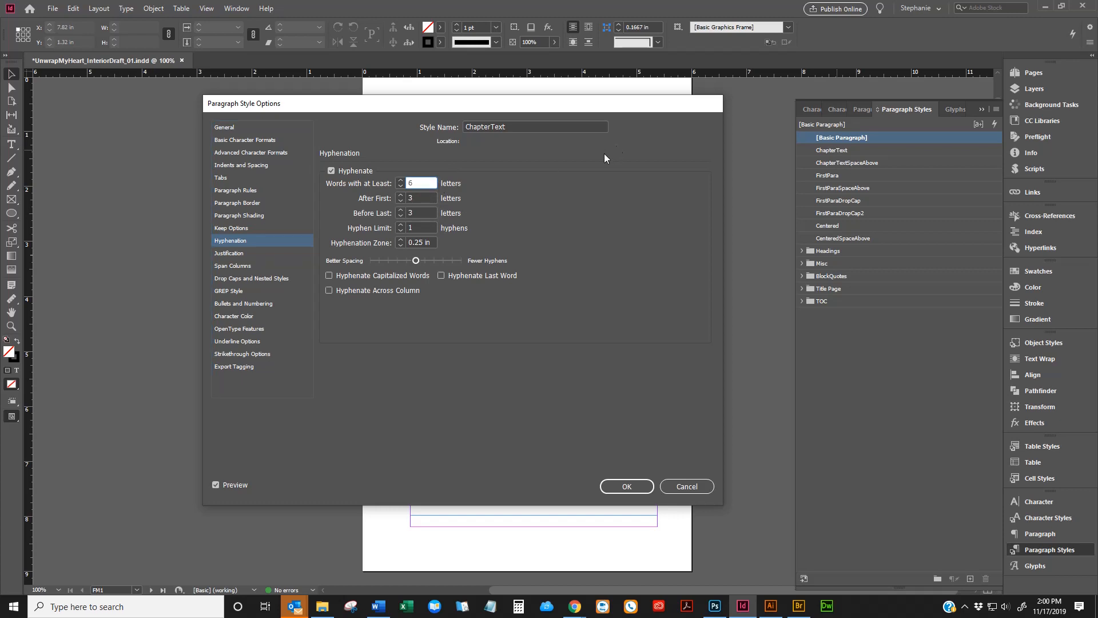
left_click(415, 195)
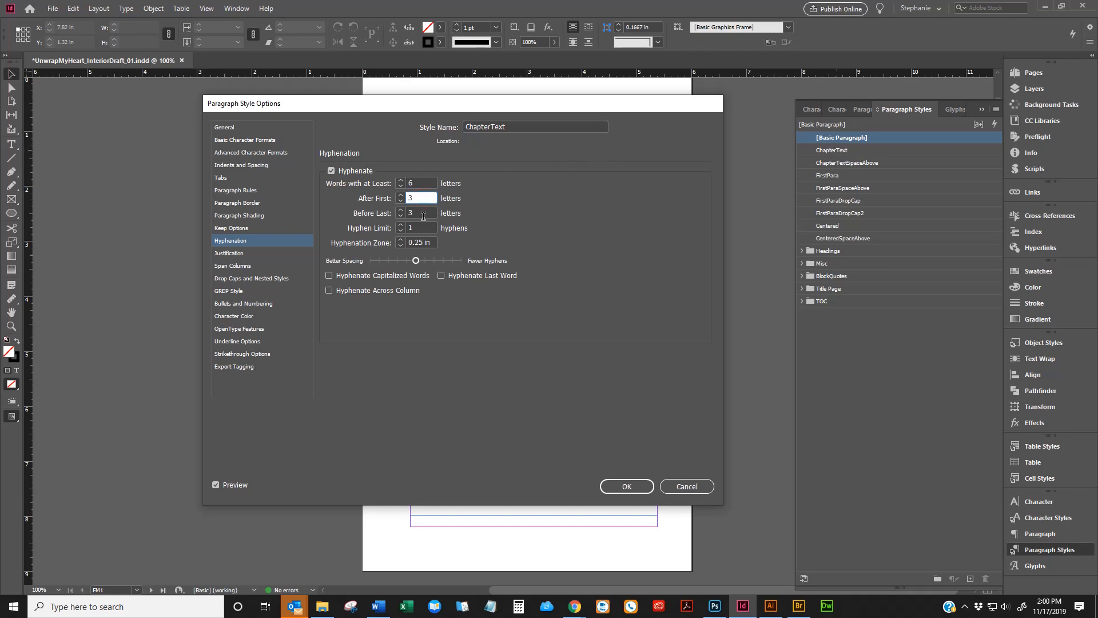
left_click(422, 213)
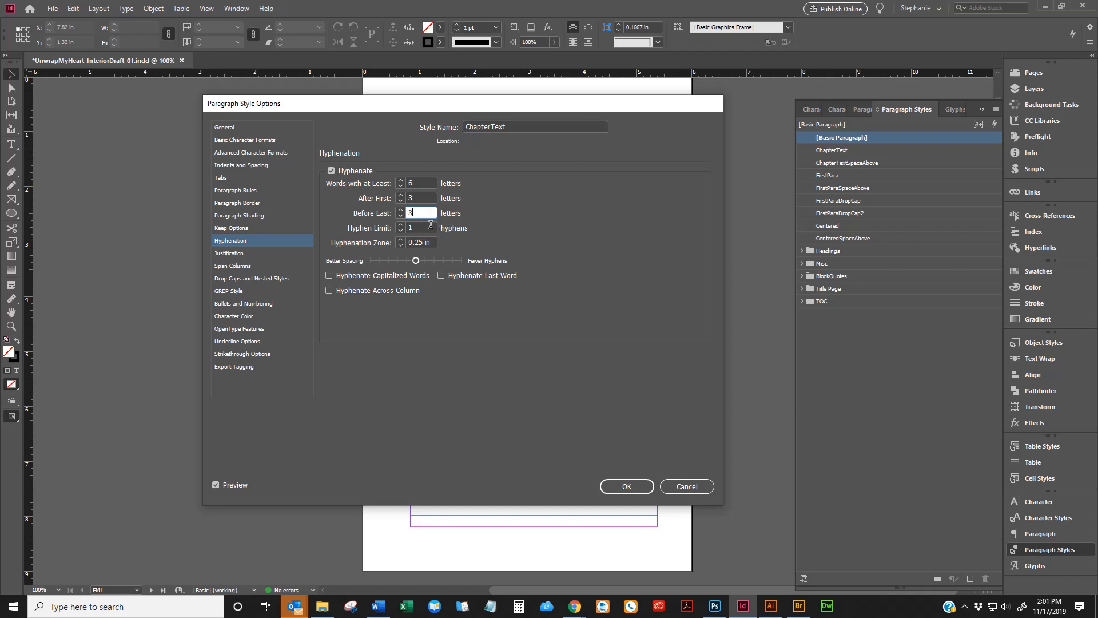
left_click(428, 227)
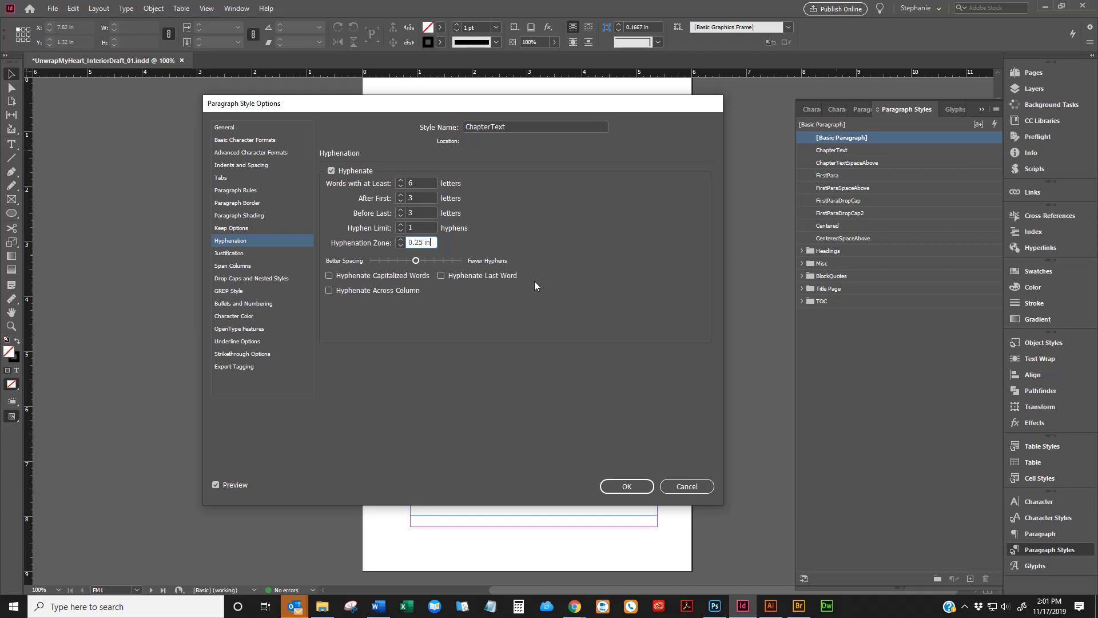
Step: Display ChapterText's Justification: word spacing 85/100/115%, letter spacing -5/0/5%, glyph scaling 98/100/102%
left_click(241, 252)
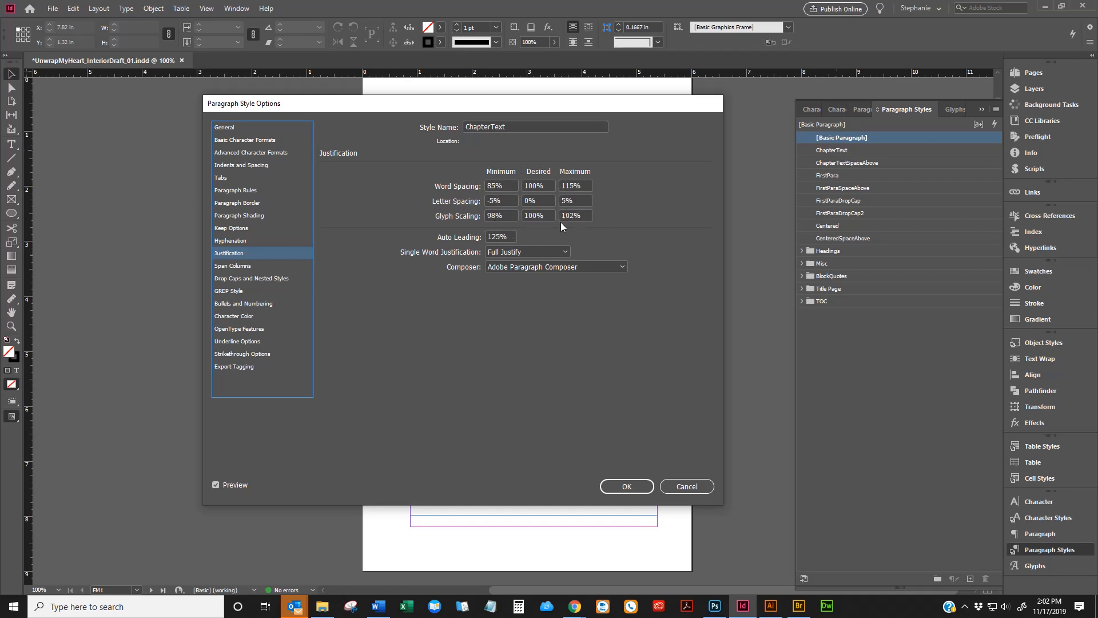
Step: Step past Span Columns and Drop Caps and Nested Styles to the GREP Style no-break rules
left_click(272, 267)
left_click(279, 280)
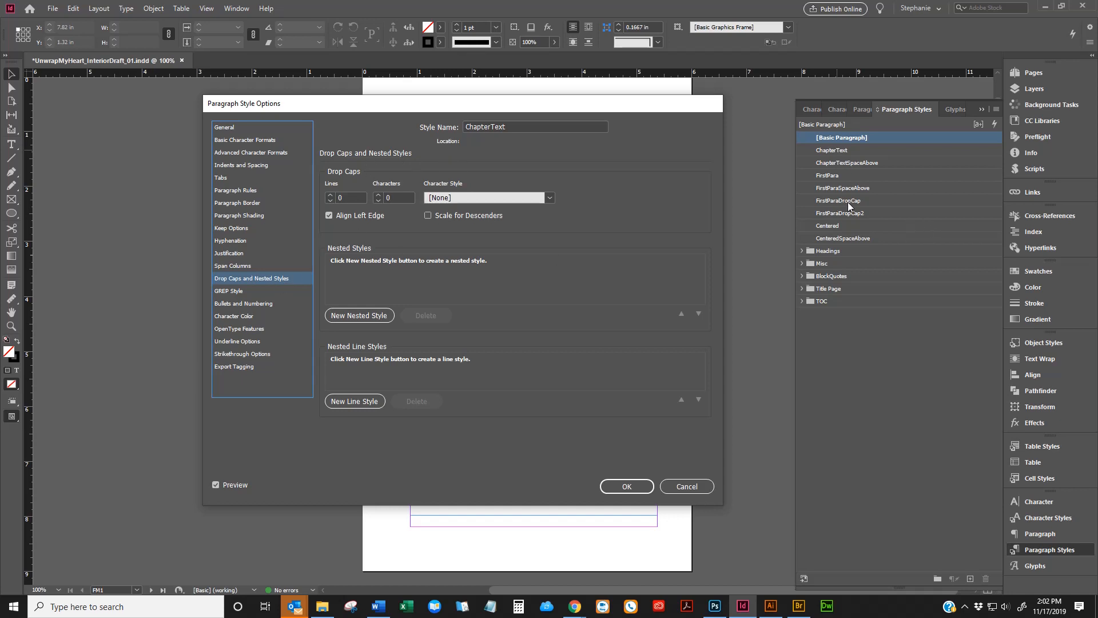
left_click(275, 293)
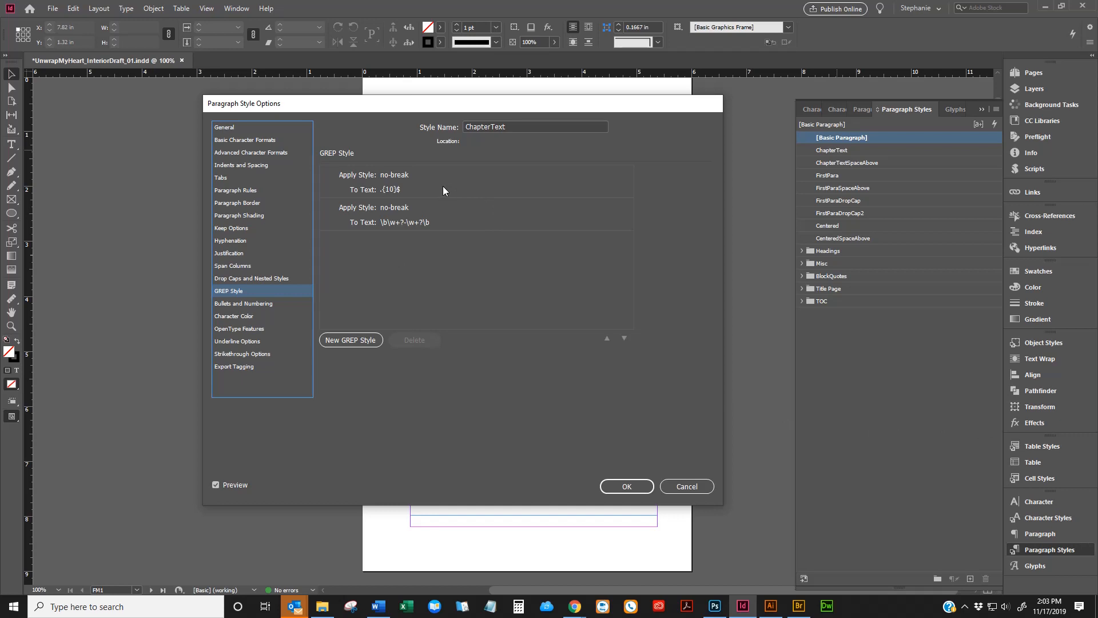
left_click(389, 177)
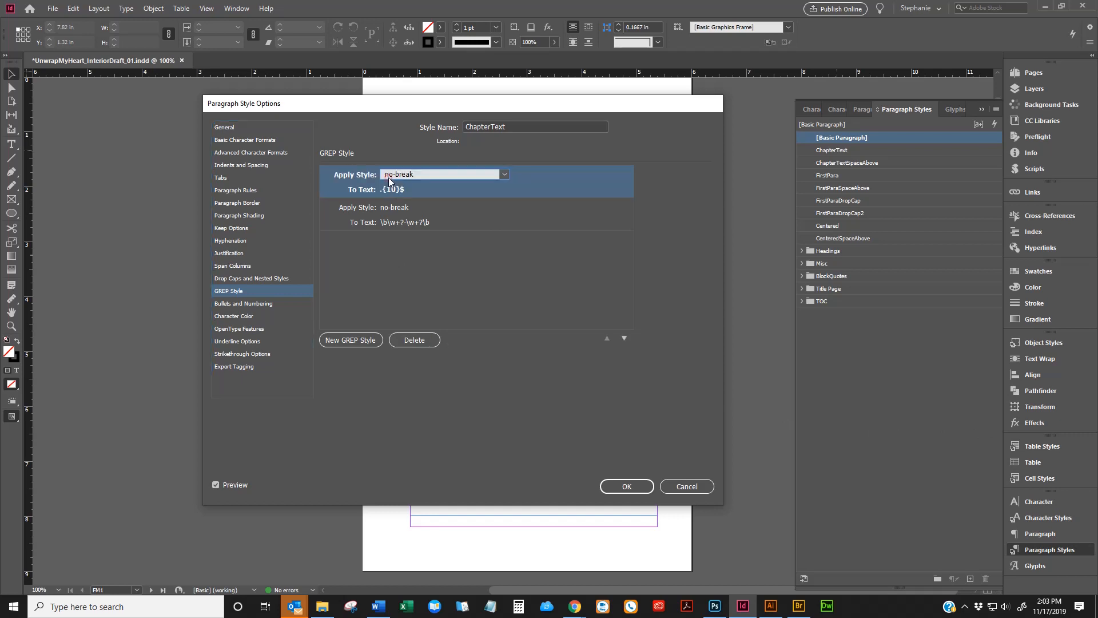
left_click(435, 176)
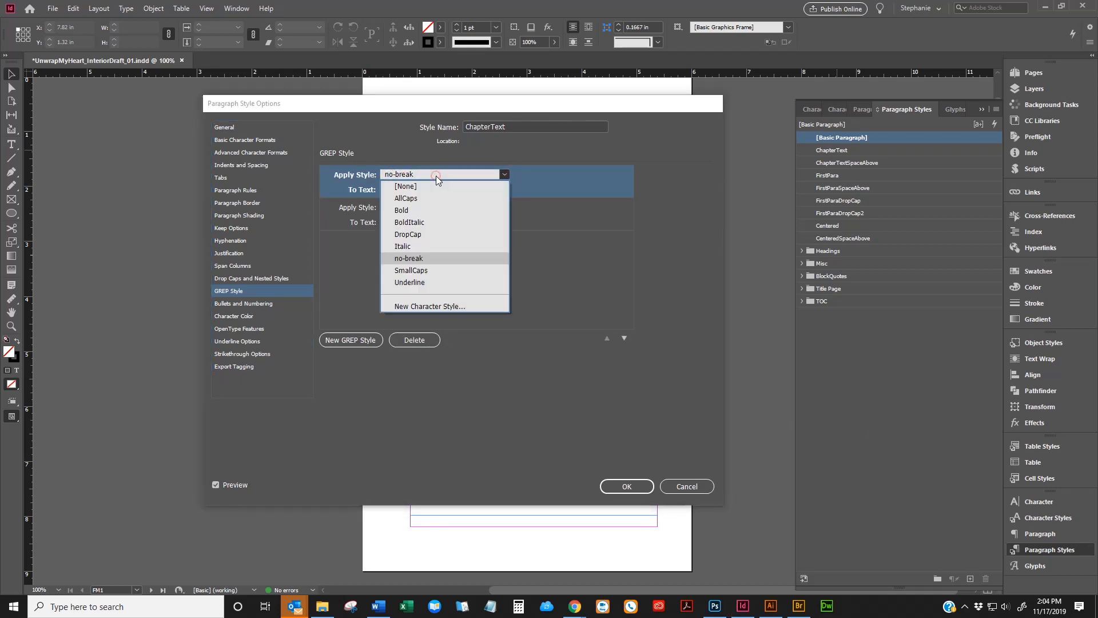
left_click(423, 259)
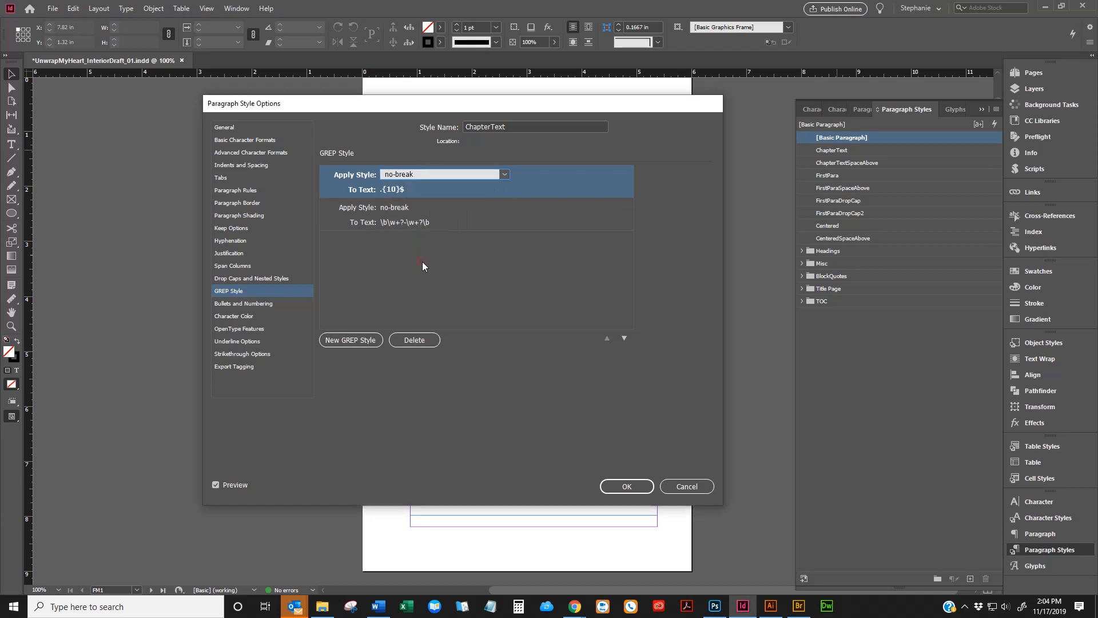
left_click(430, 173)
left_click(430, 174)
left_click(426, 189)
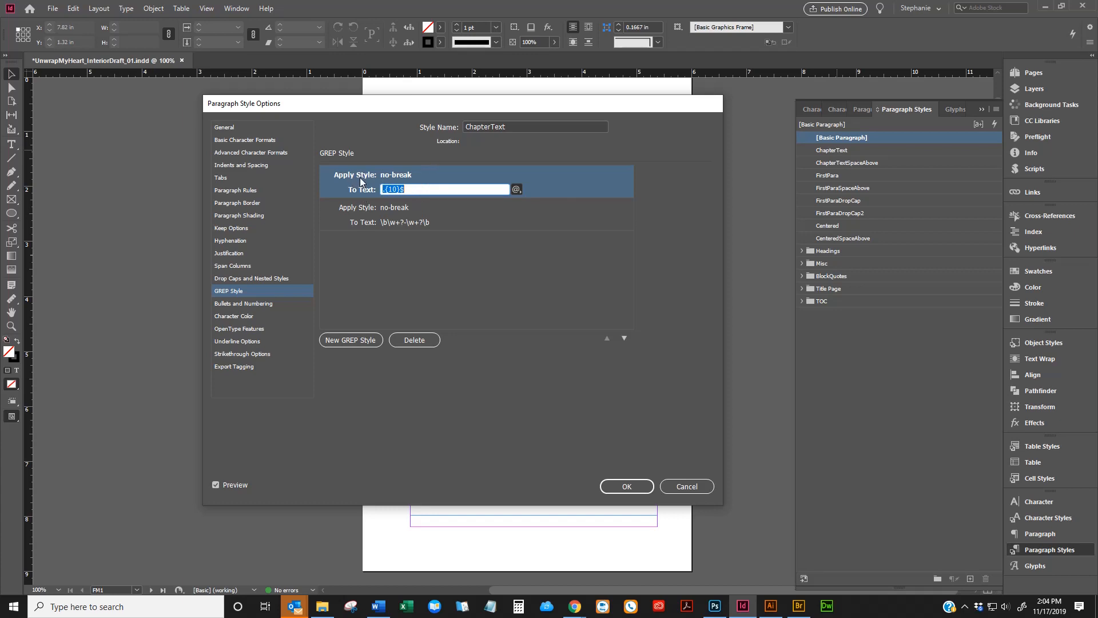
left_click(424, 186)
double_click(390, 188)
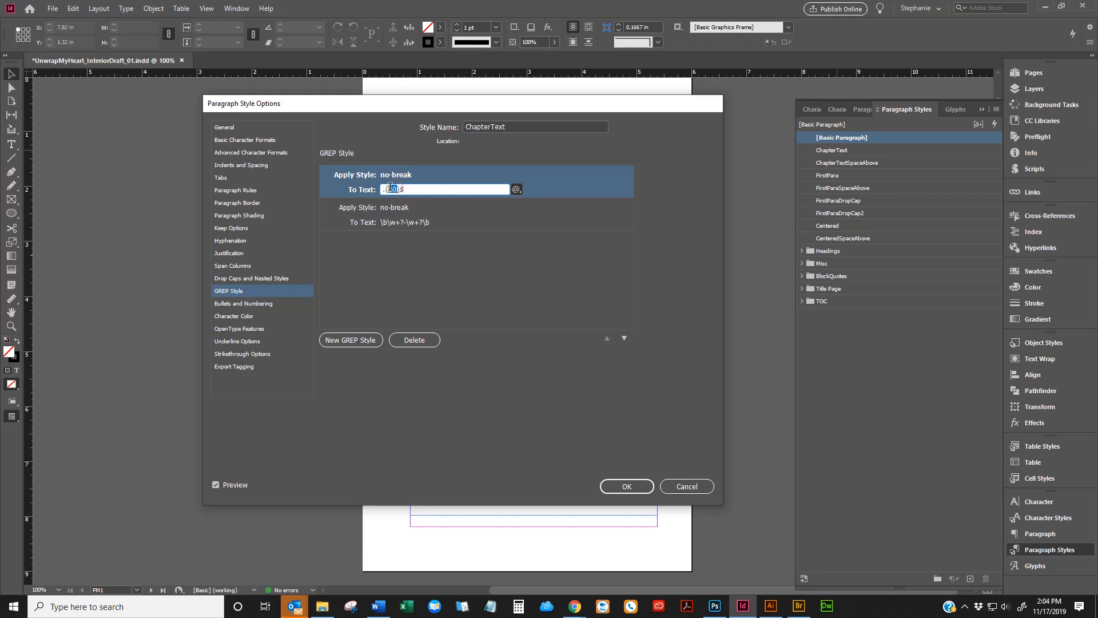
left_click(435, 184)
left_click(407, 176)
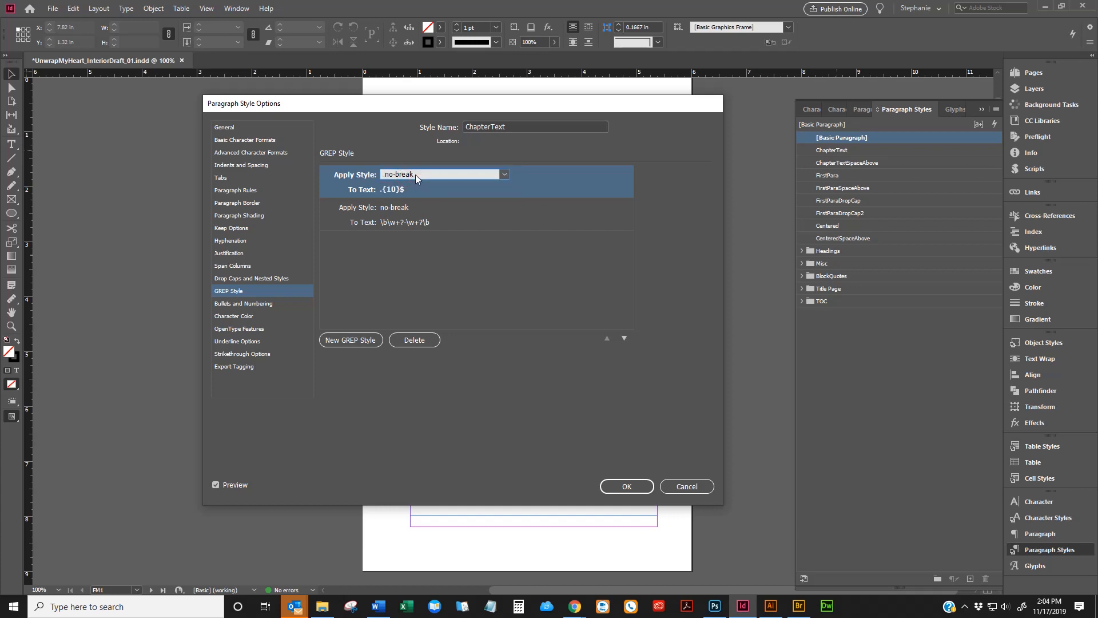
left_click(414, 187)
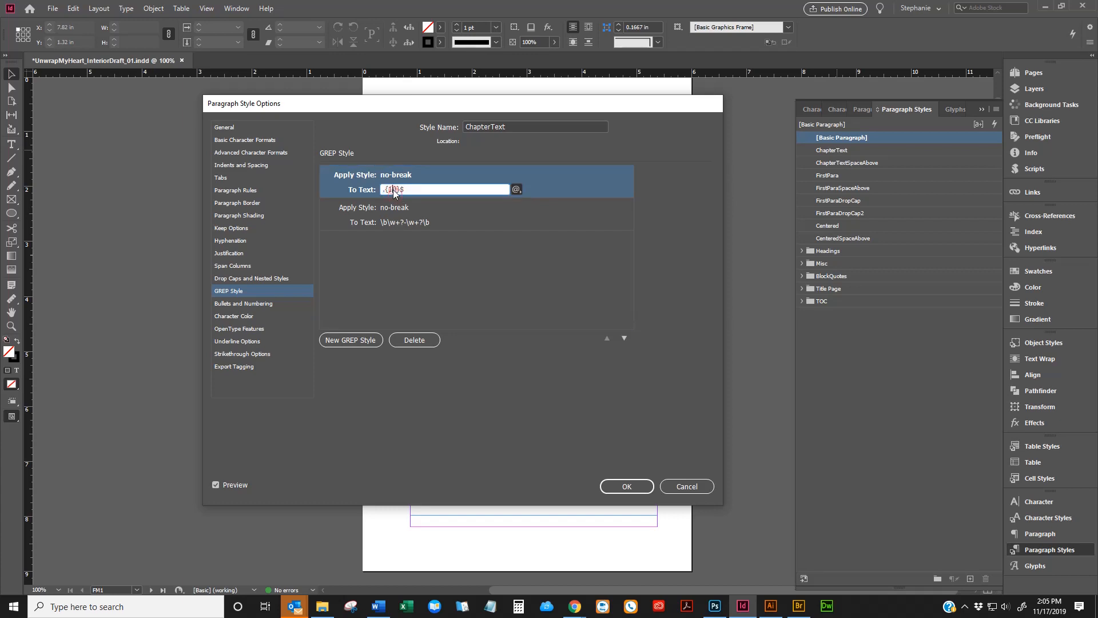
left_click(474, 186)
Step: Inspect the second GREP rule's \b\w+?-\w+?\b expression and the character style it applies
left_click(407, 224)
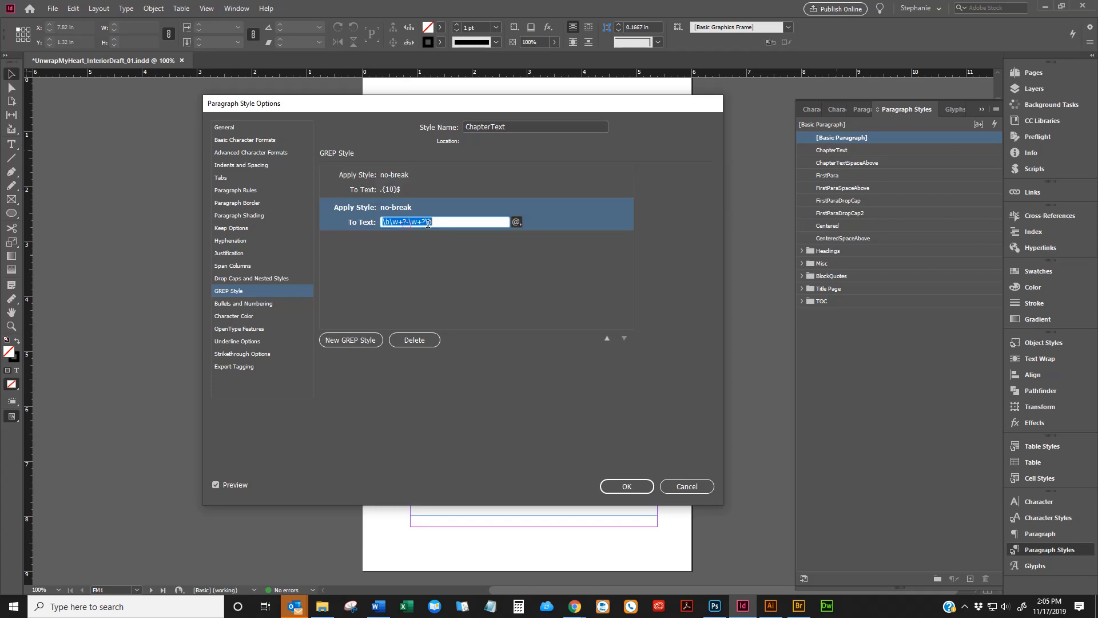
left_click(454, 222)
left_click_drag(433, 223, 372, 224)
left_click(455, 221)
left_click_drag(448, 222, 366, 226)
left_click(431, 208)
left_click(452, 221)
Step: Browse the Bullets through Export Tagging and General sections, then cancel without saving changes
left_click(276, 304)
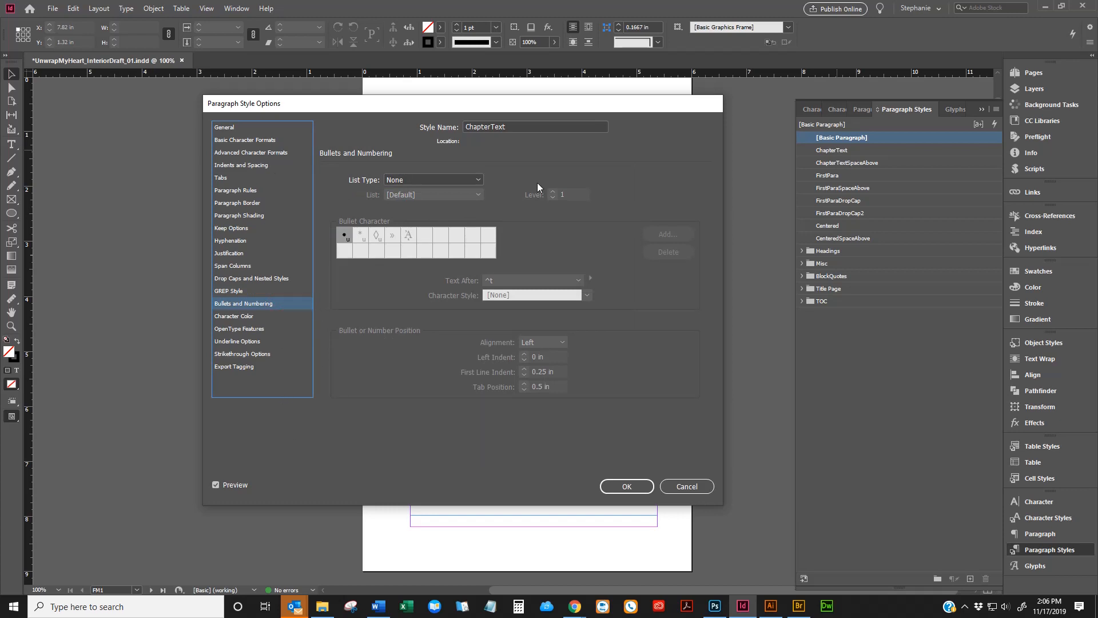
left_click(246, 328)
left_click(246, 316)
left_click(252, 341)
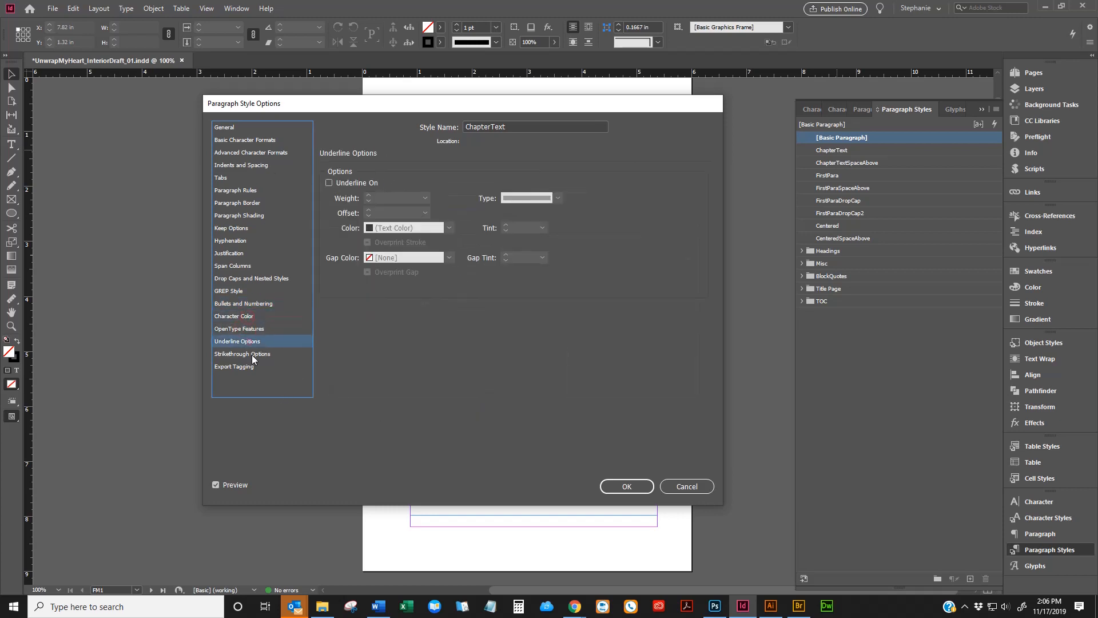
left_click(252, 354)
left_click(246, 367)
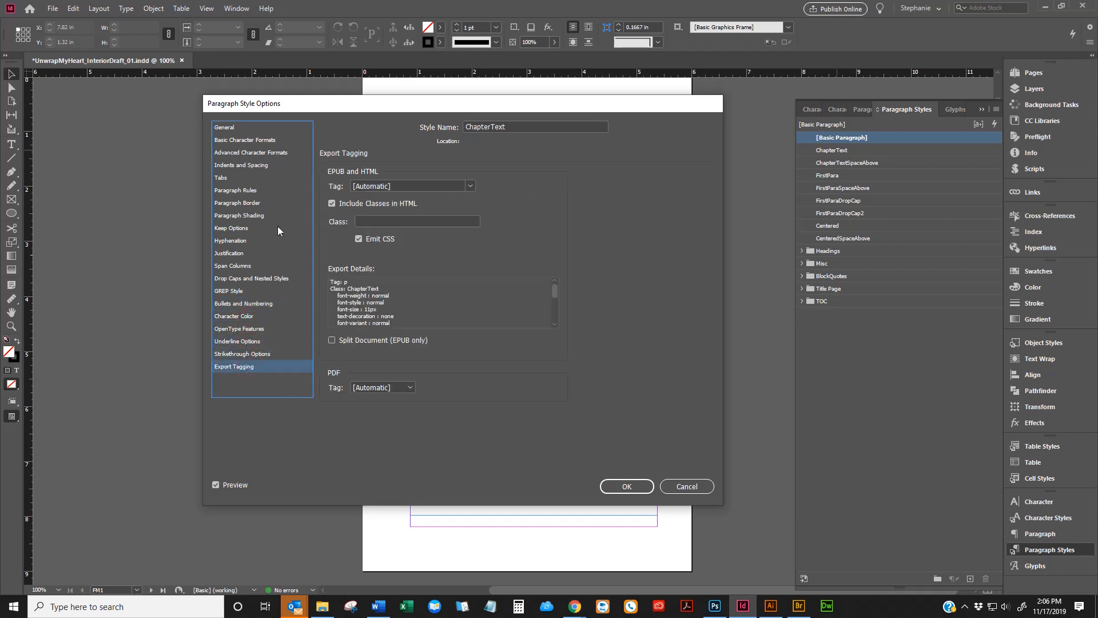
left_click(252, 139)
left_click(249, 130)
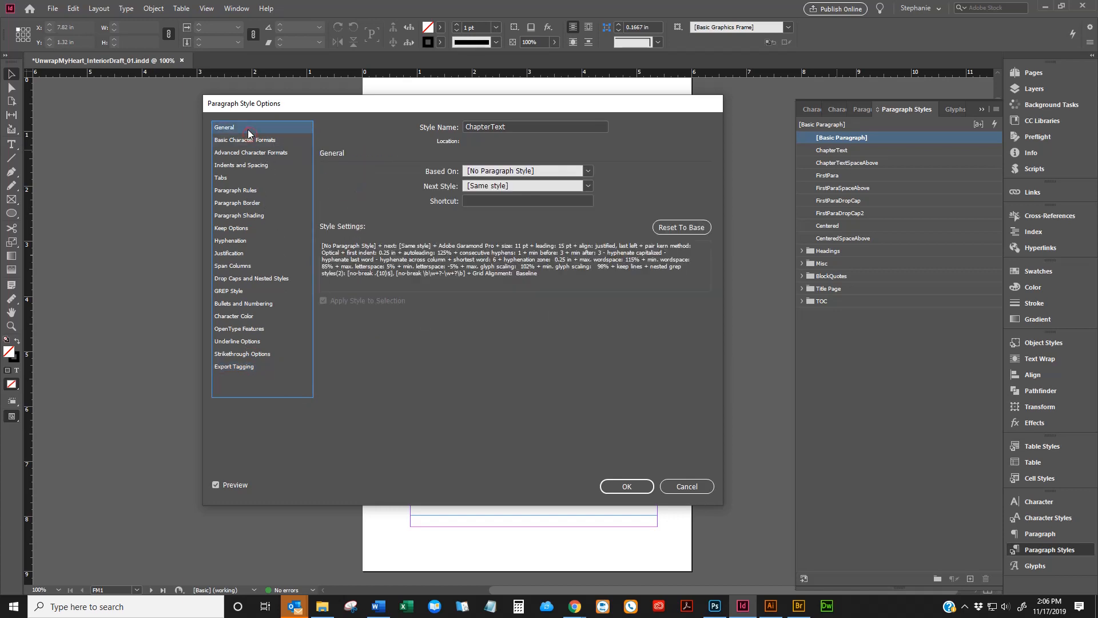
left_click(704, 484)
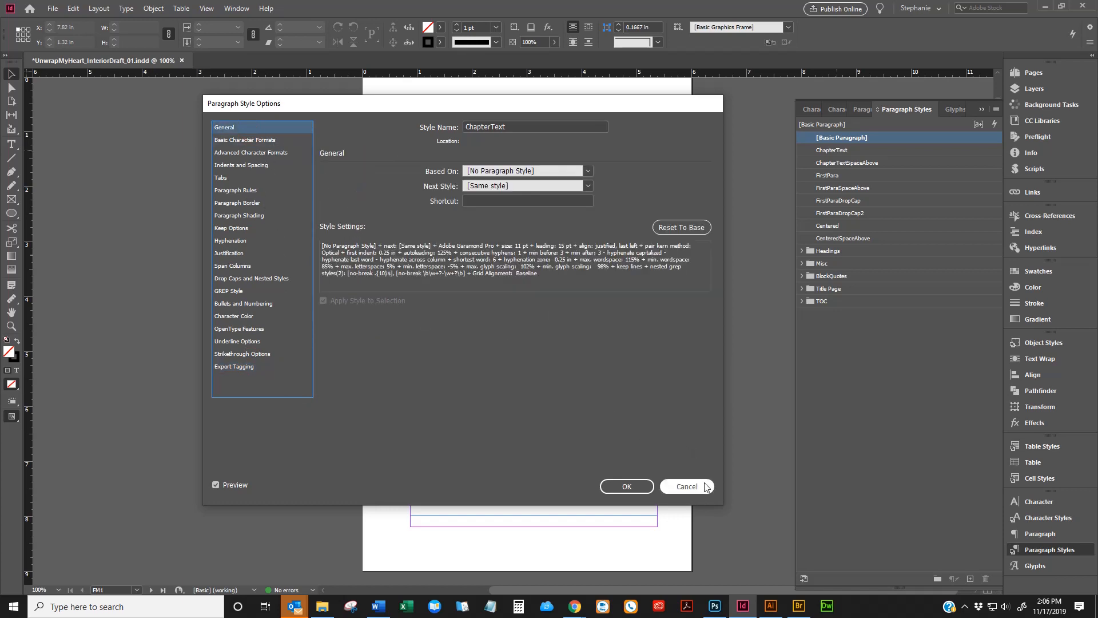
right_click(832, 164)
left_click(844, 169)
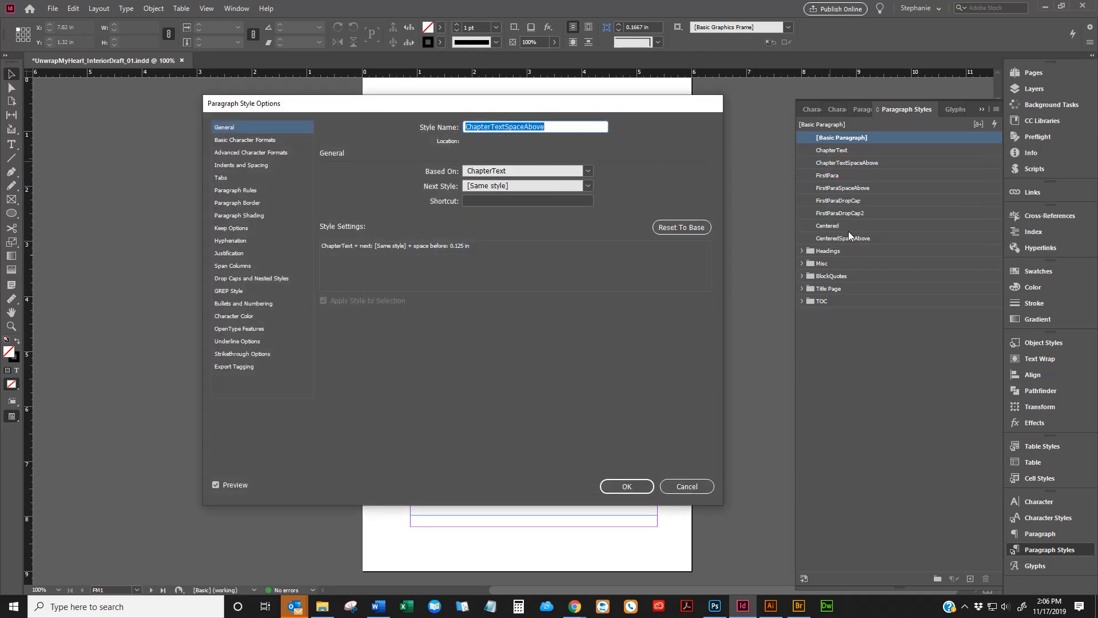
left_click(562, 172)
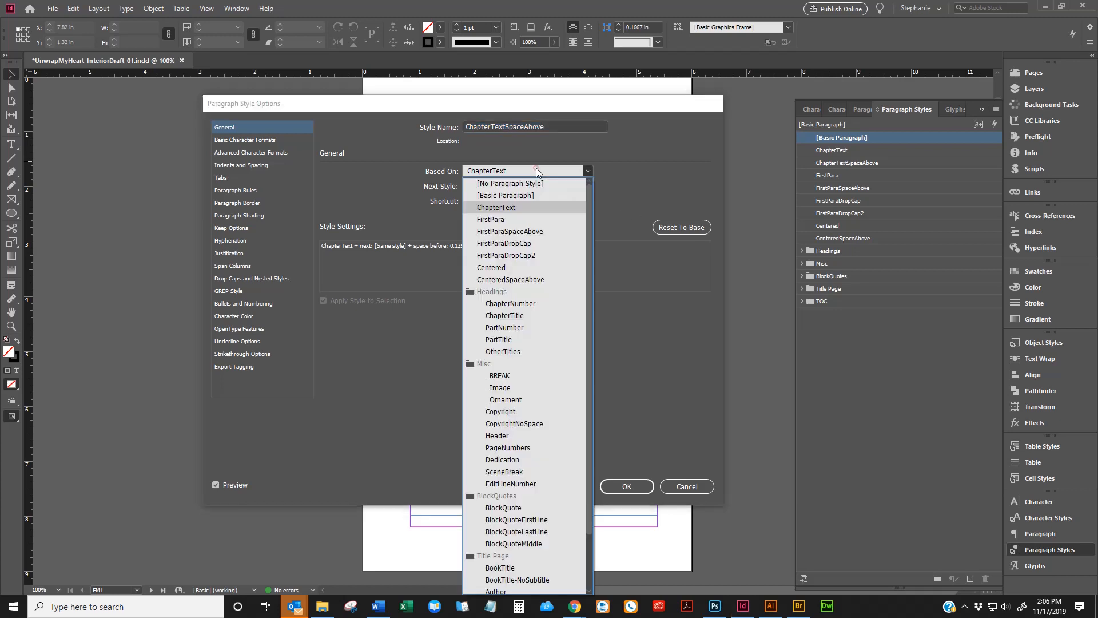
left_click(497, 208)
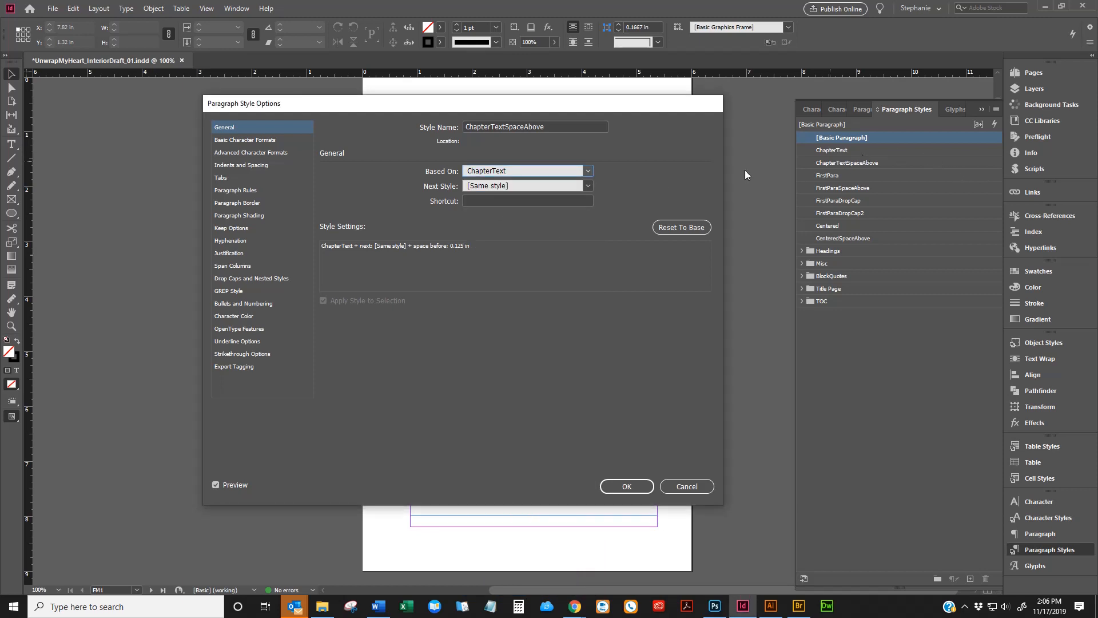
left_click(679, 488)
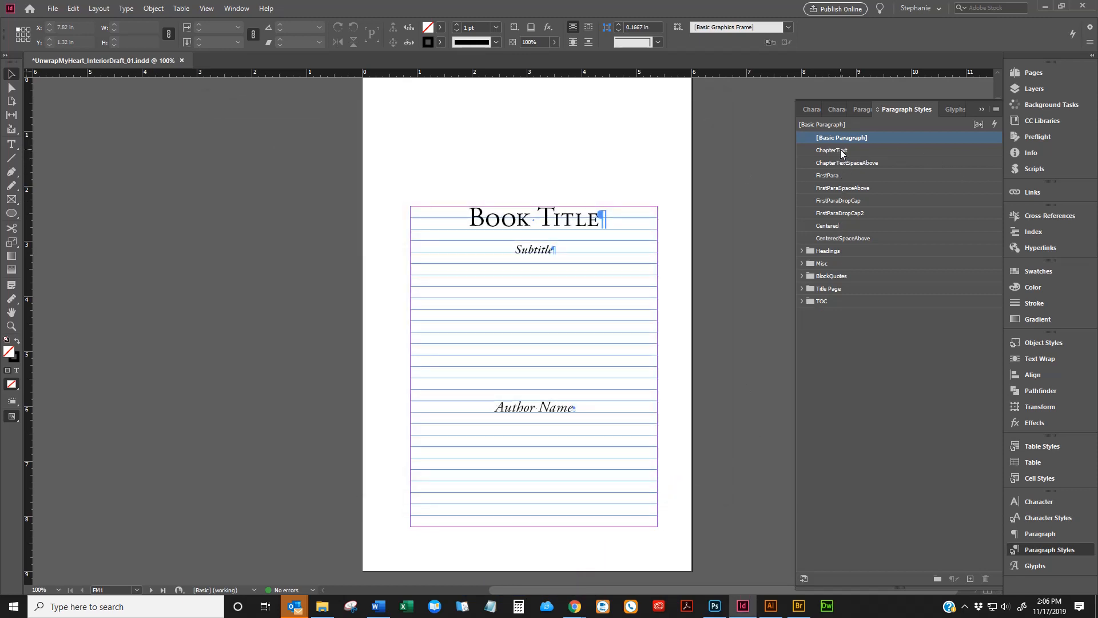
Step: Edit the ChapterText paragraph style to use Warnock Pro at 12 pt in Basic Character Formats
right_click(840, 150)
left_click(883, 157)
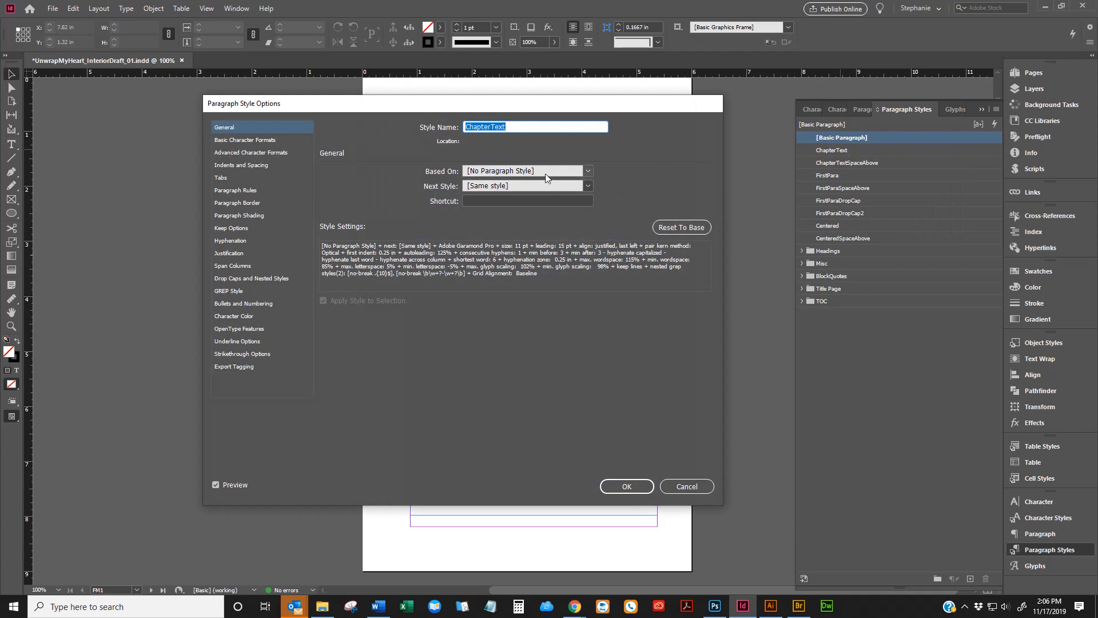
left_click(264, 139)
left_click_drag(458, 177, 323, 176)
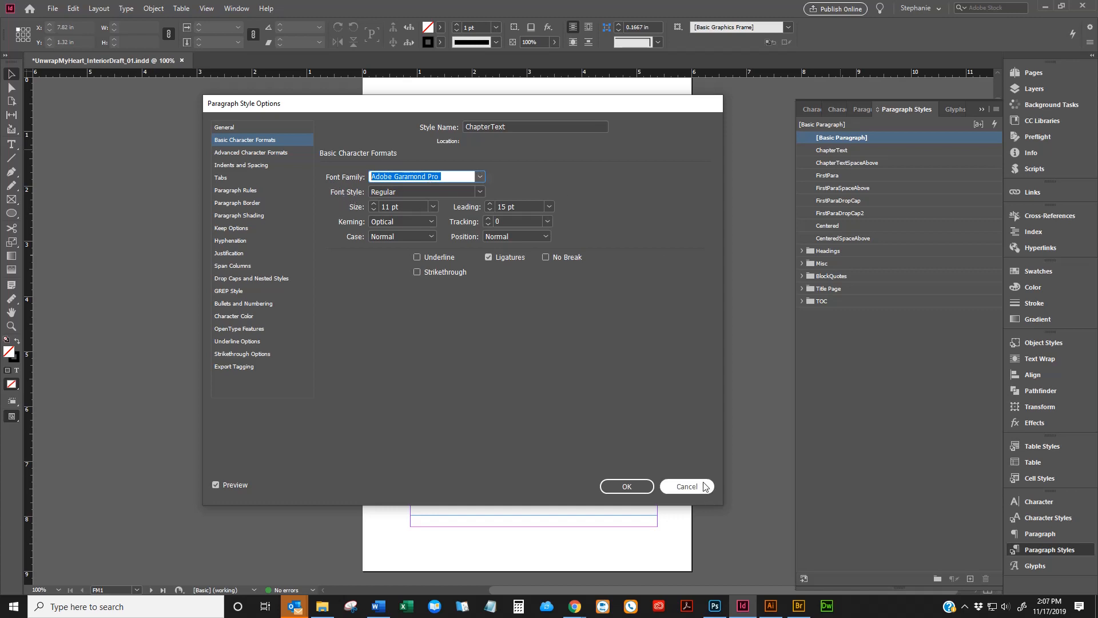
double_click(528, 125)
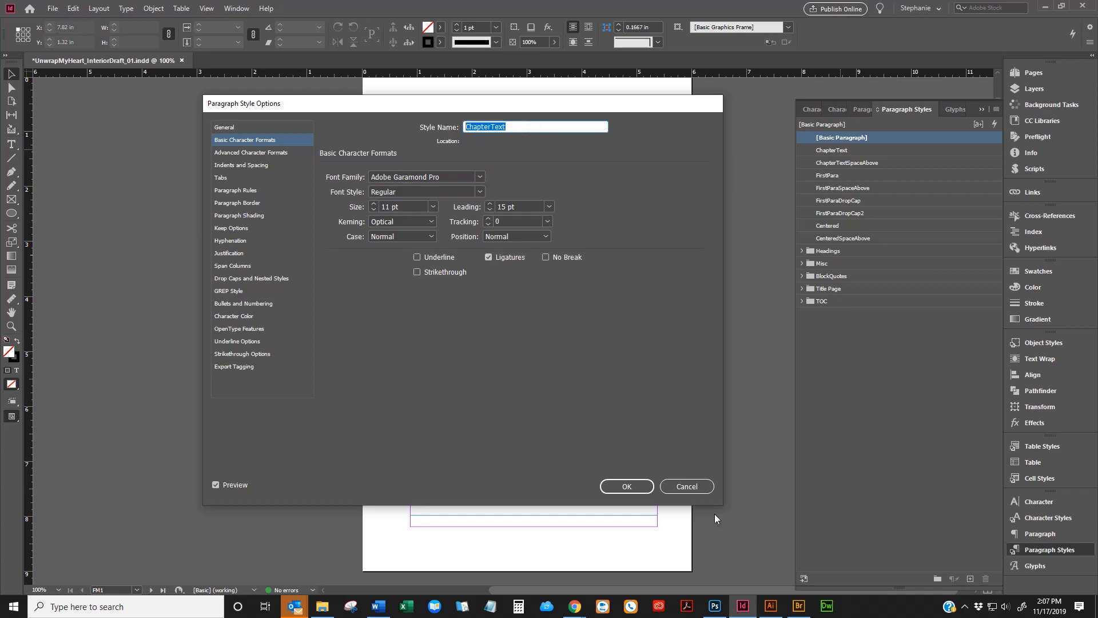
left_click(451, 176)
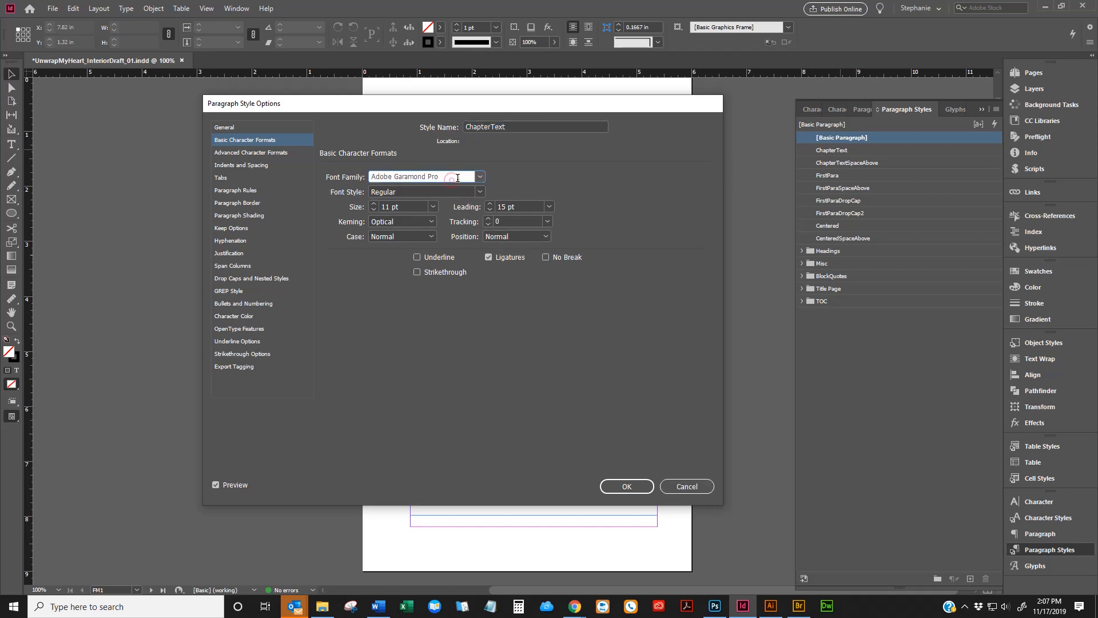
triple_click(457, 177)
type("Warnock")
key("Tab")
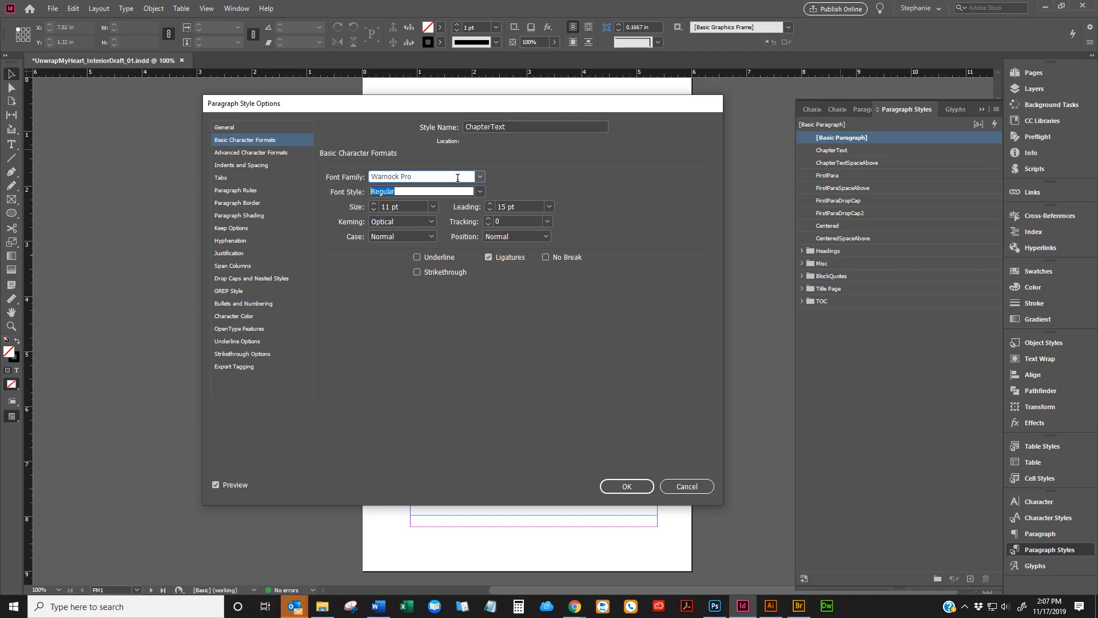
left_click(373, 203)
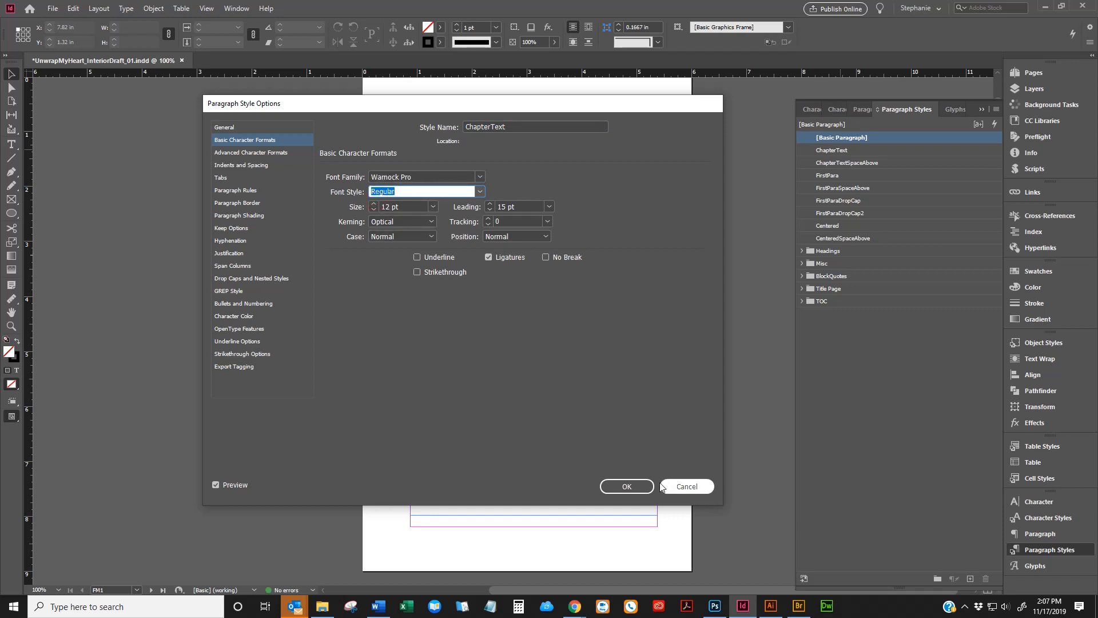
left_click(625, 485)
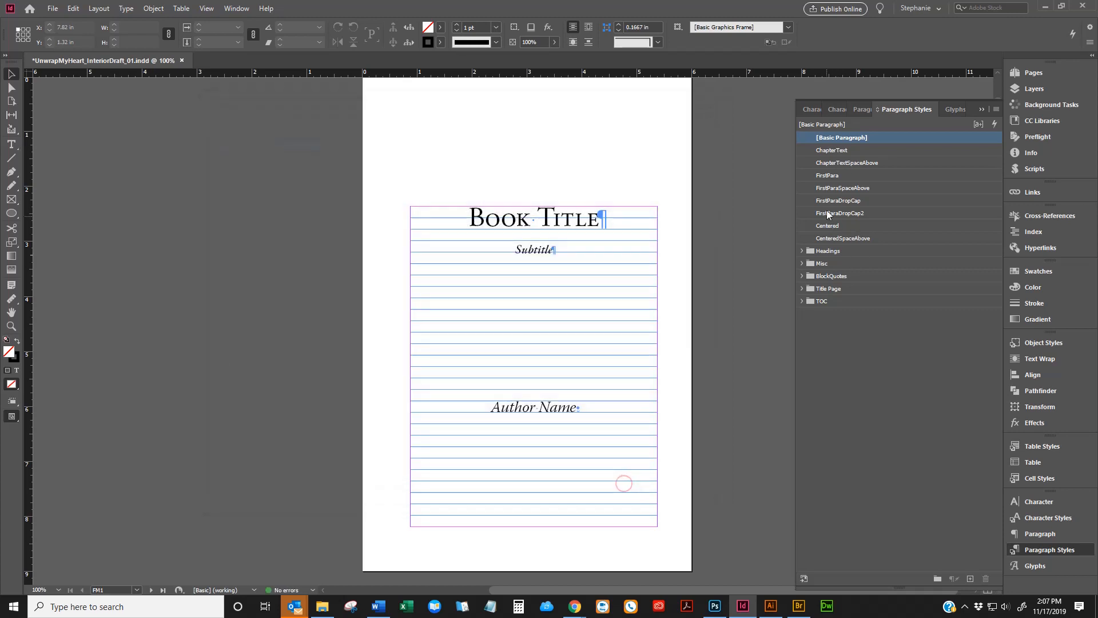
right_click(825, 164)
left_click(844, 170)
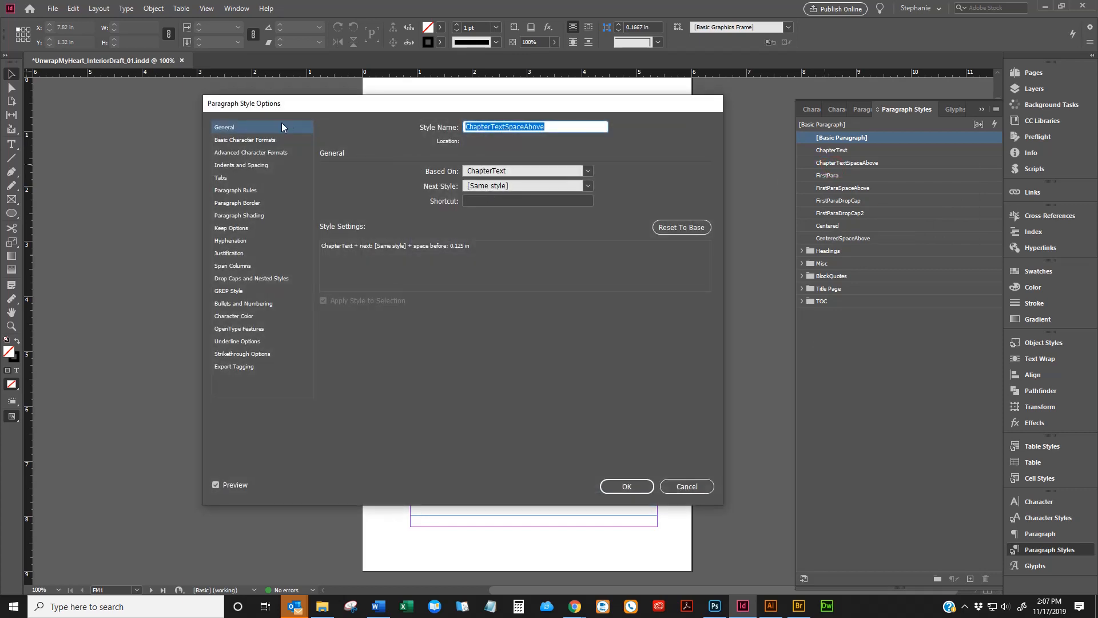
left_click(270, 139)
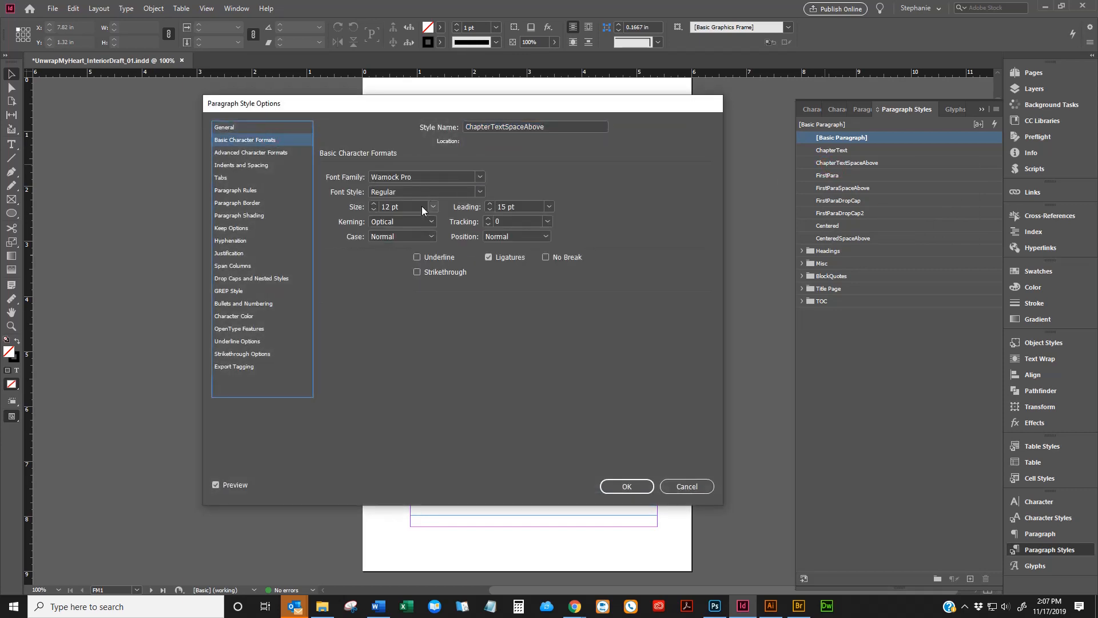
left_click(246, 128)
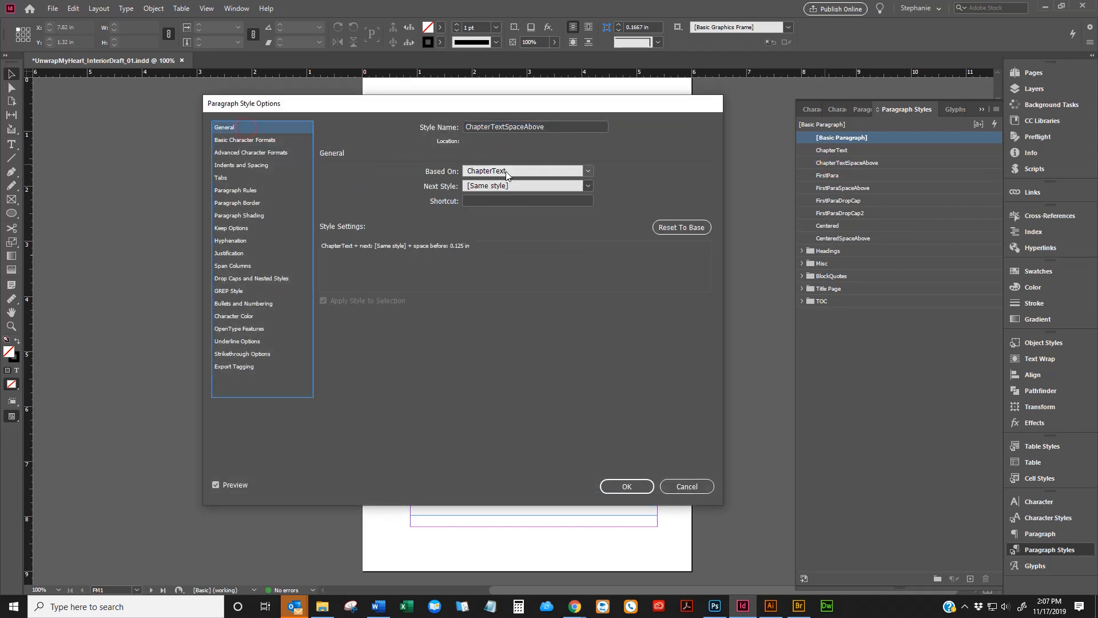
left_click(511, 171)
left_click(509, 170)
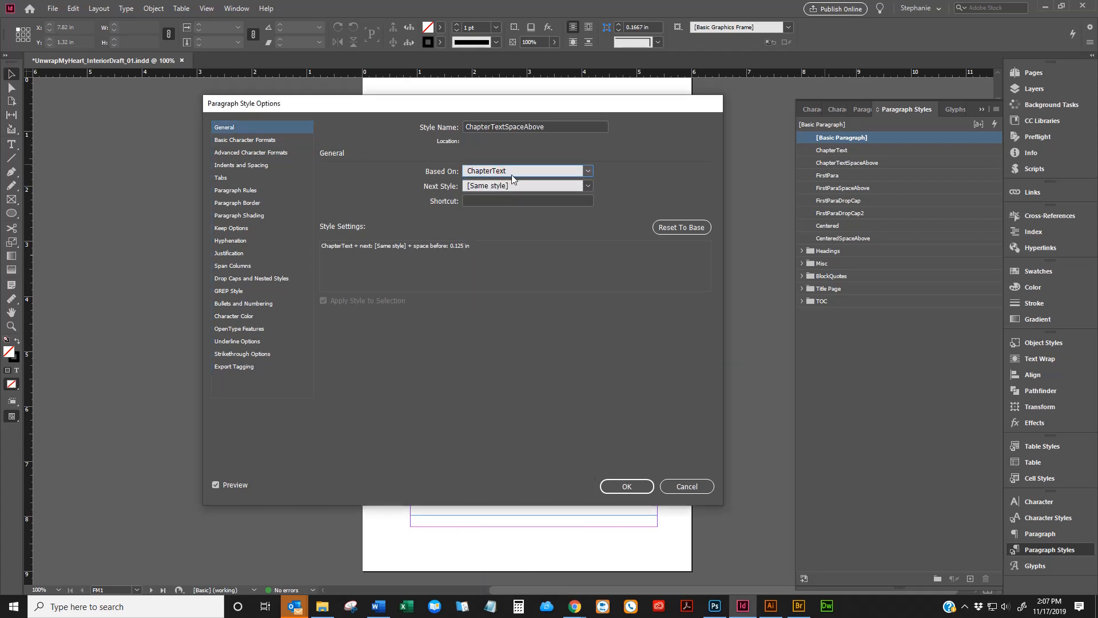
left_click(627, 486)
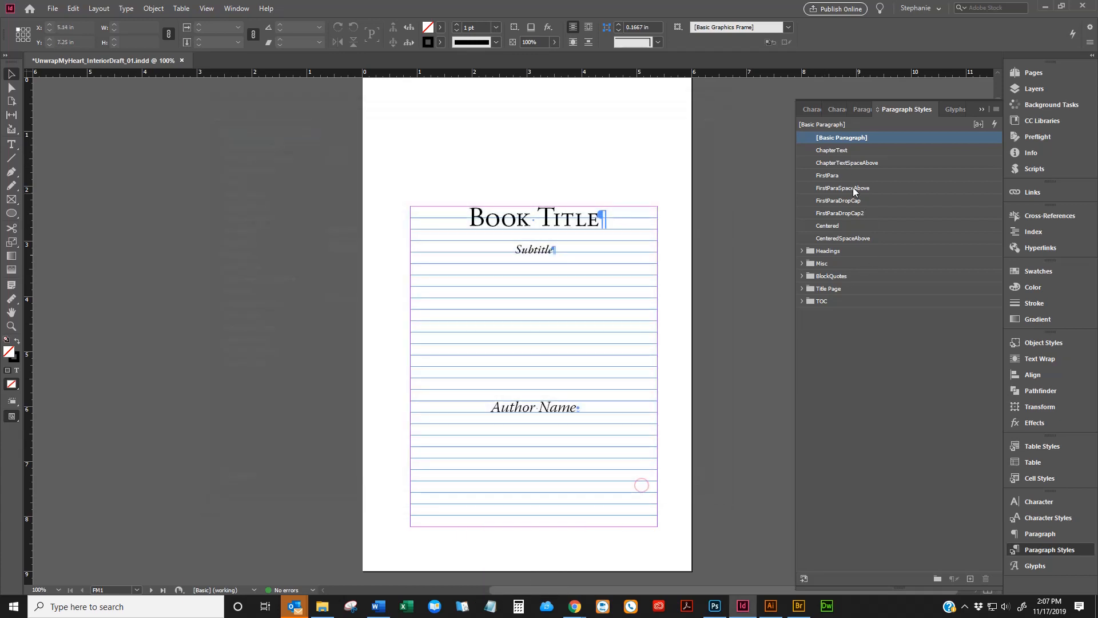
right_click(841, 175)
left_click(875, 182)
left_click(246, 140)
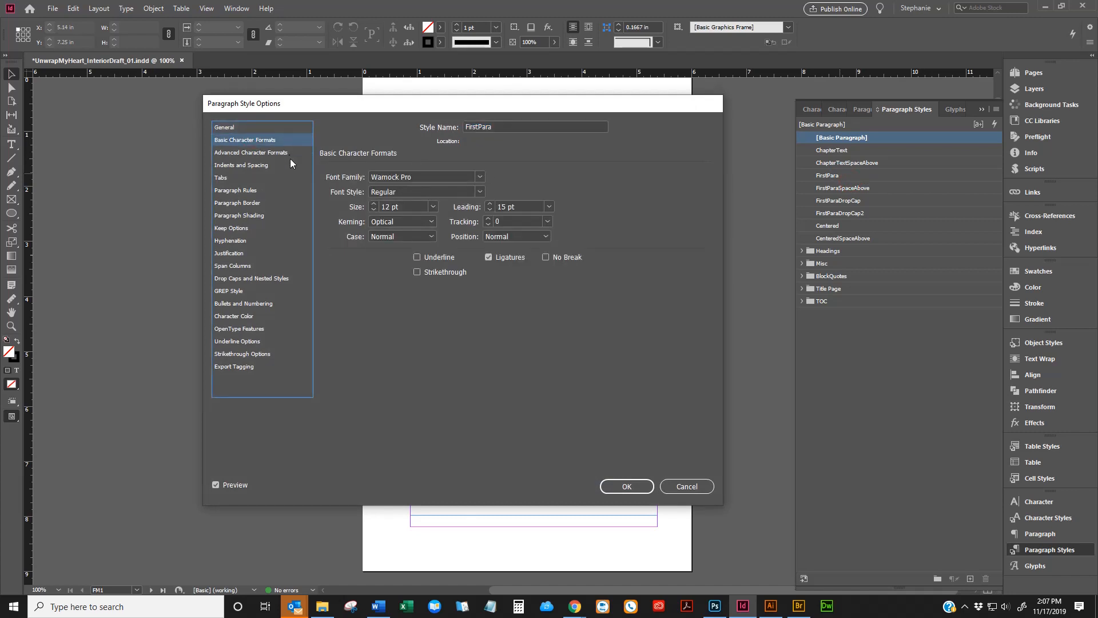
left_click(245, 128)
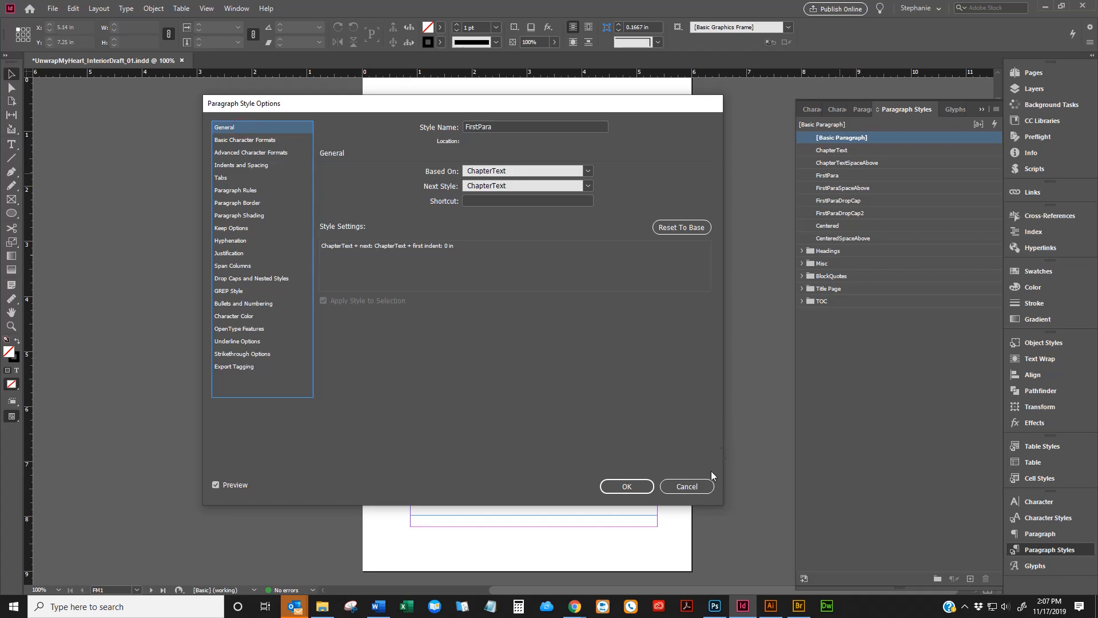
left_click(694, 487)
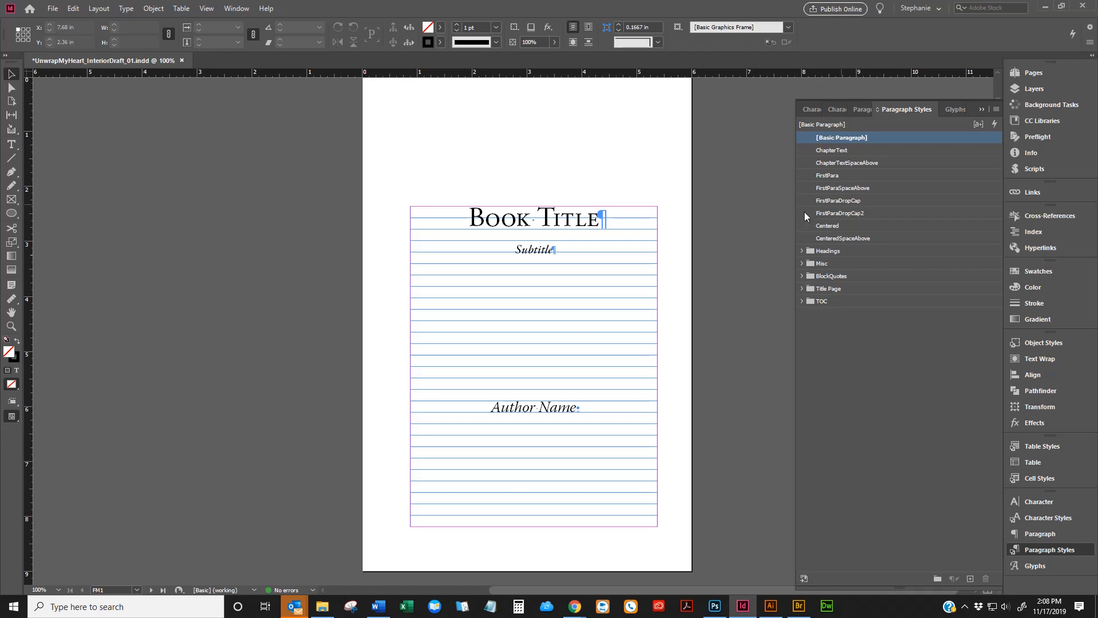
Step: Expand the Headings and Misc paragraph style groups
scroll(645, 252, "down", 5)
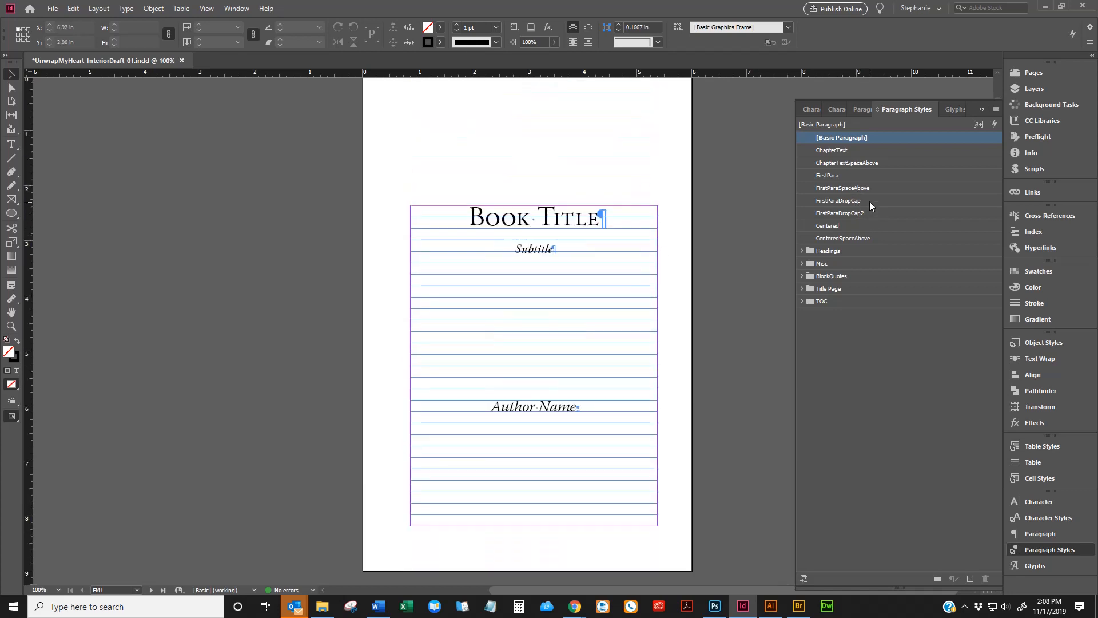
scroll(656, 248, "down", 15)
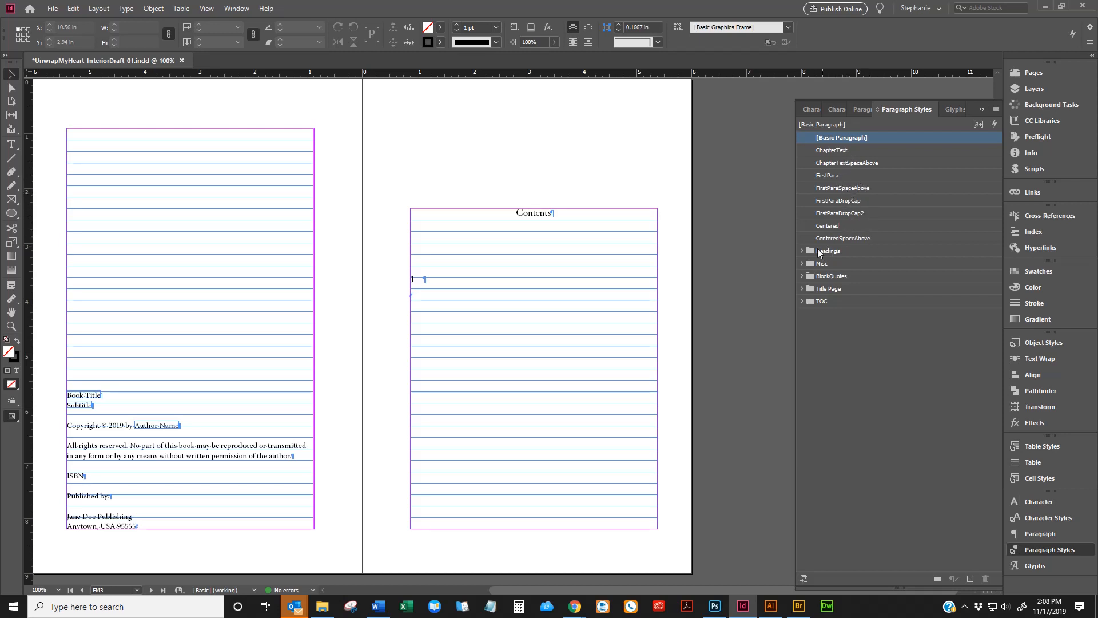
left_click(801, 252)
left_click(823, 255)
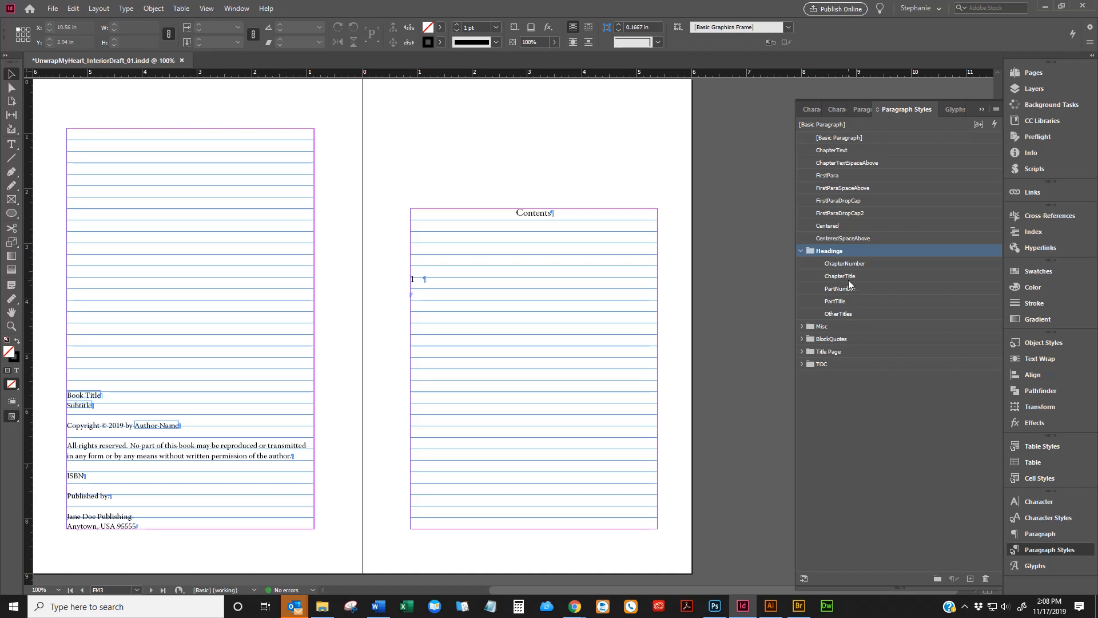
left_click(804, 326)
left_click(802, 326)
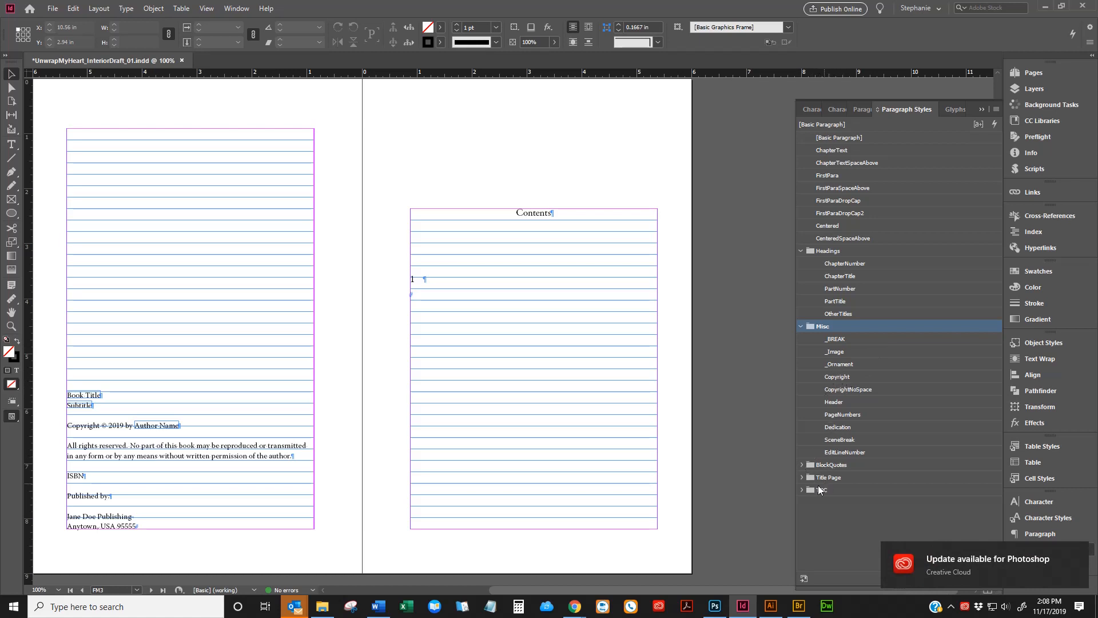
Step: Expand the BlockQuotes, Title Page and TOC style groups, then close the Paragraph Styles panel
left_click(802, 465)
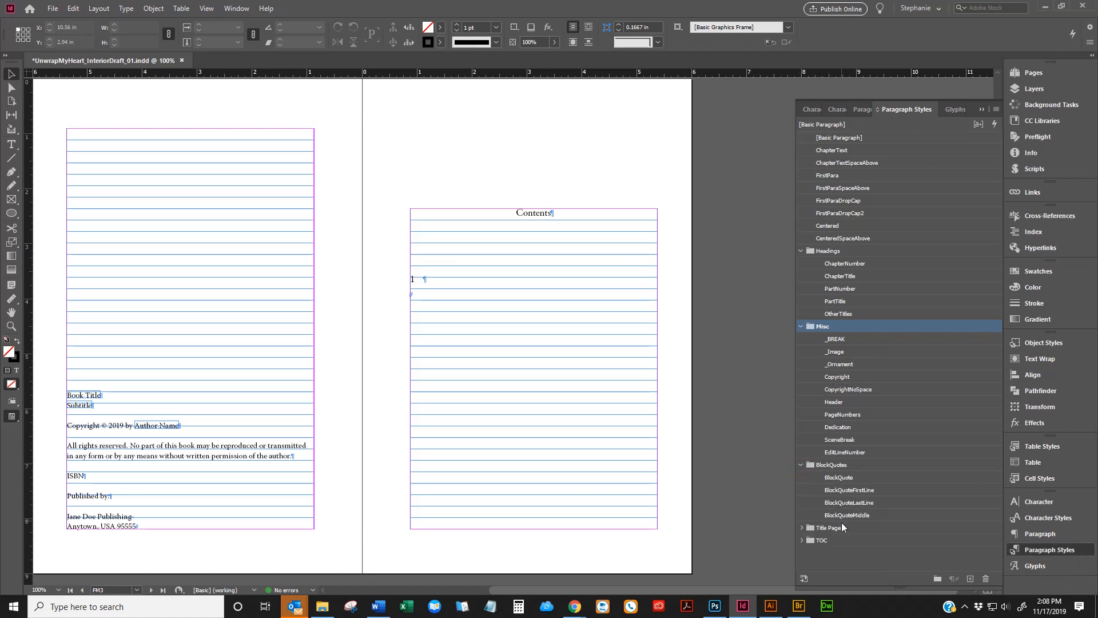
left_click(801, 527)
scroll(840, 509, "down", 2)
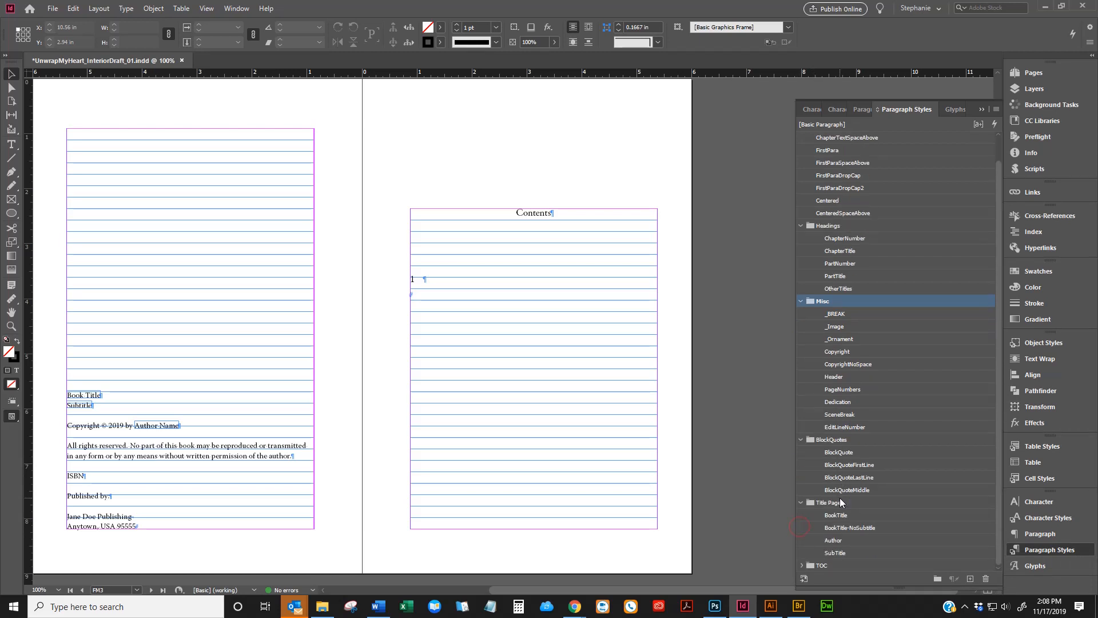
left_click(802, 565)
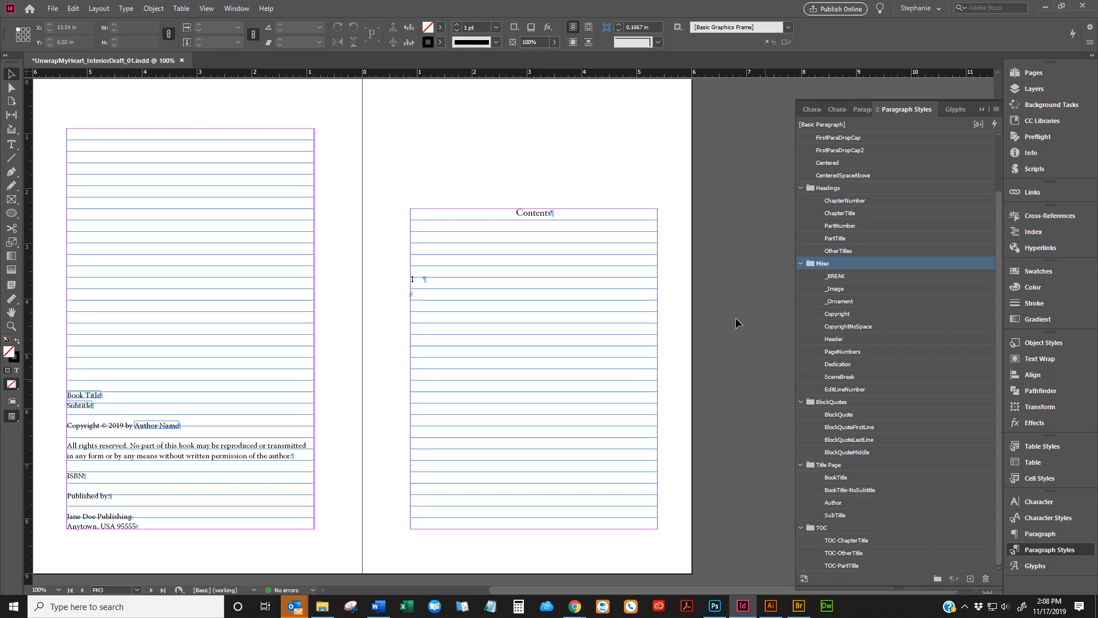
left_click(983, 112)
scroll(801, 196, "up", 3)
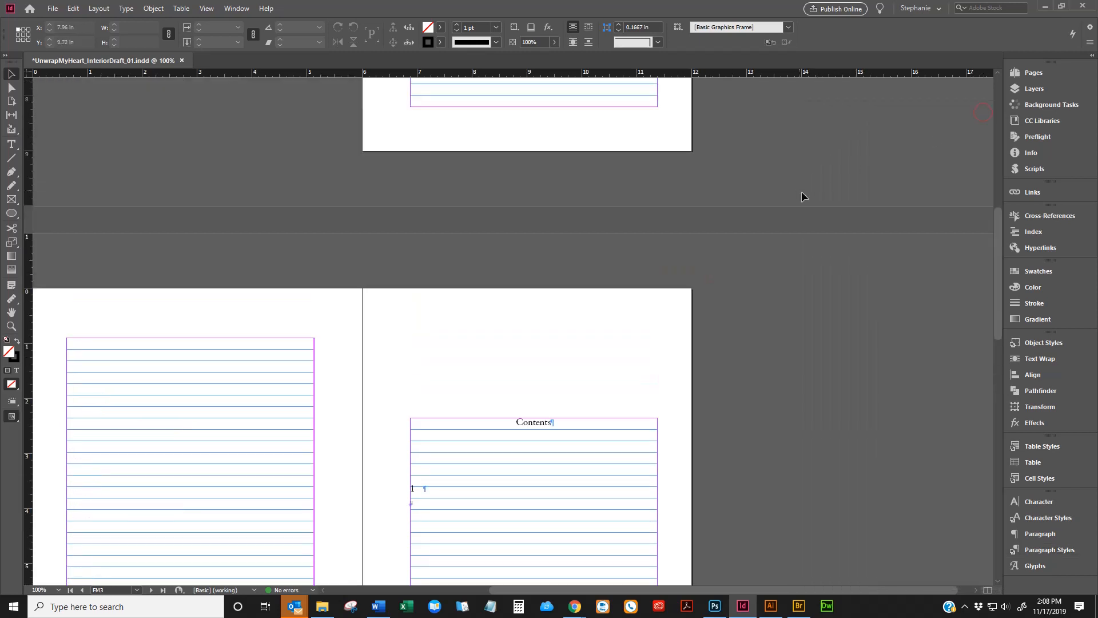
Step: Select the title page text frame to reveal where its thread leads
scroll(801, 191, "up", 5)
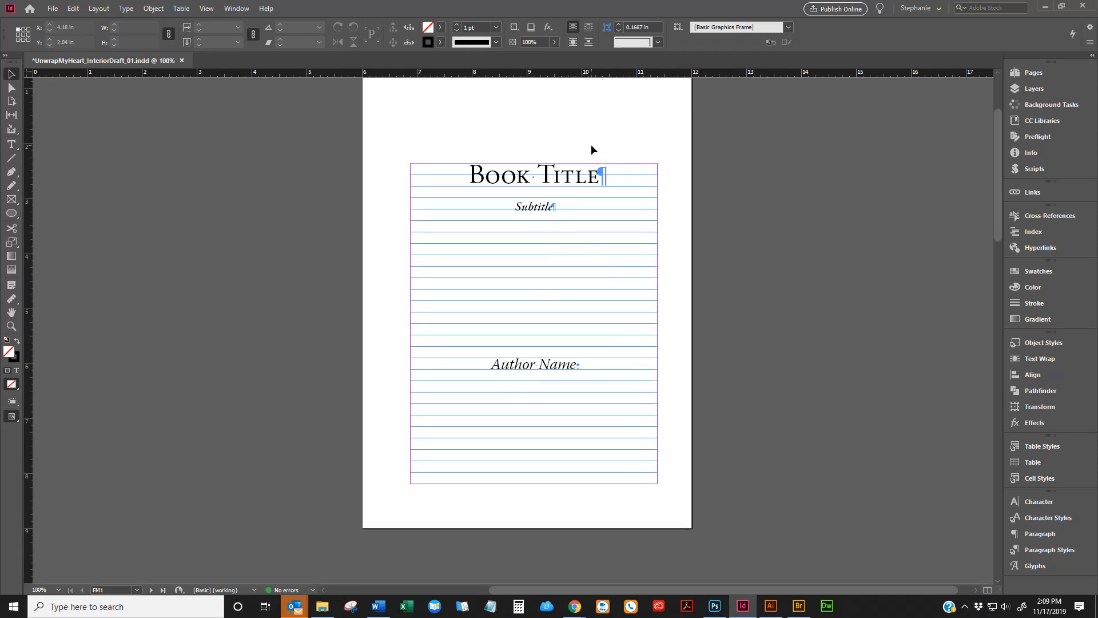
left_click(537, 268)
scroll(544, 272, "down", 5)
scroll(544, 270, "down", 2)
scroll(533, 294, "up", 8)
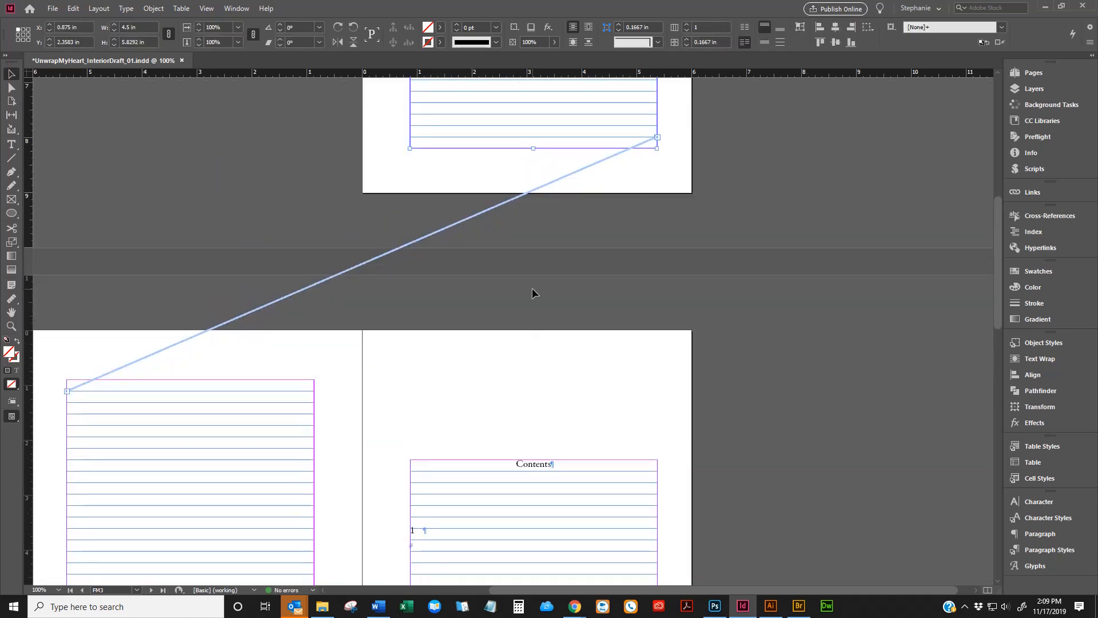
scroll(657, 218, "down", 2)
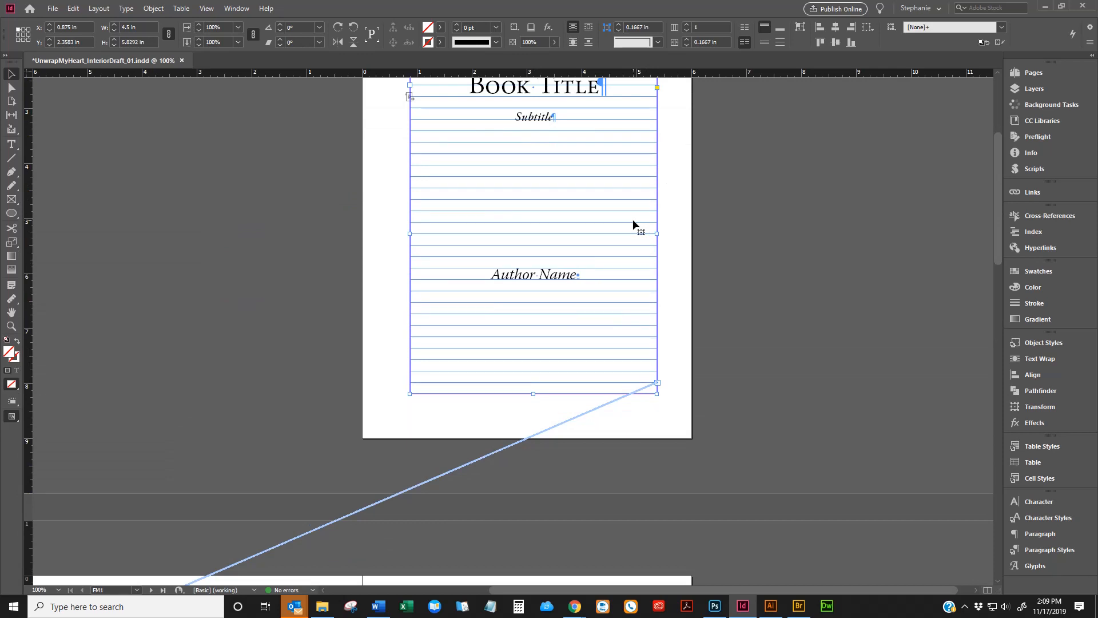
scroll(575, 273, "down", 2)
scroll(538, 292, "down", 4)
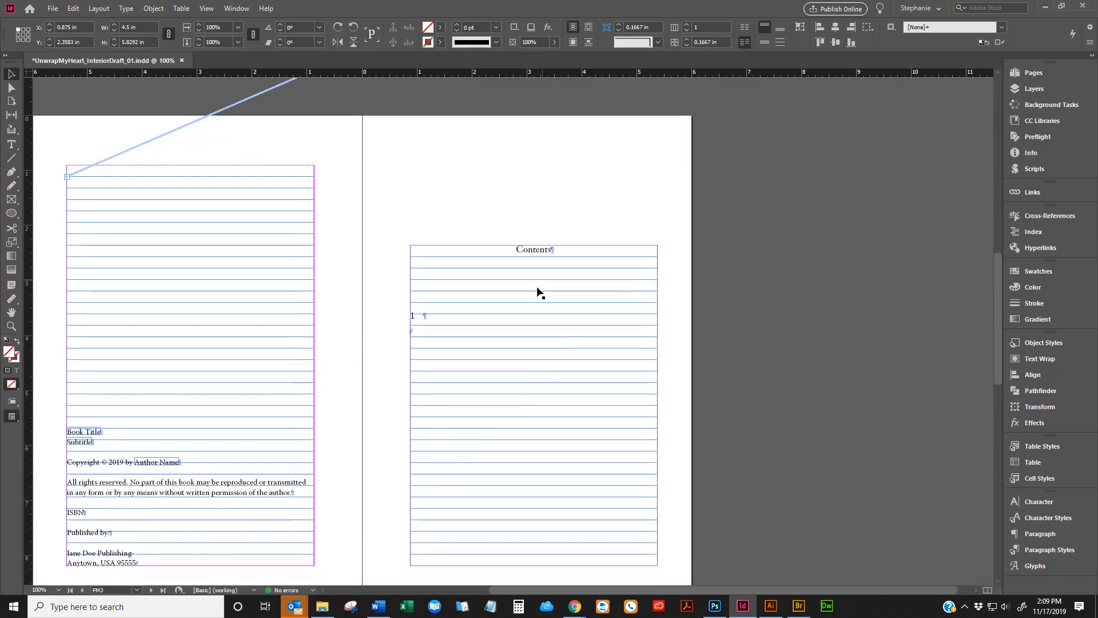
scroll(506, 224, "up", 4)
scroll(507, 225, "up", 5)
scroll(540, 300, "down", 5)
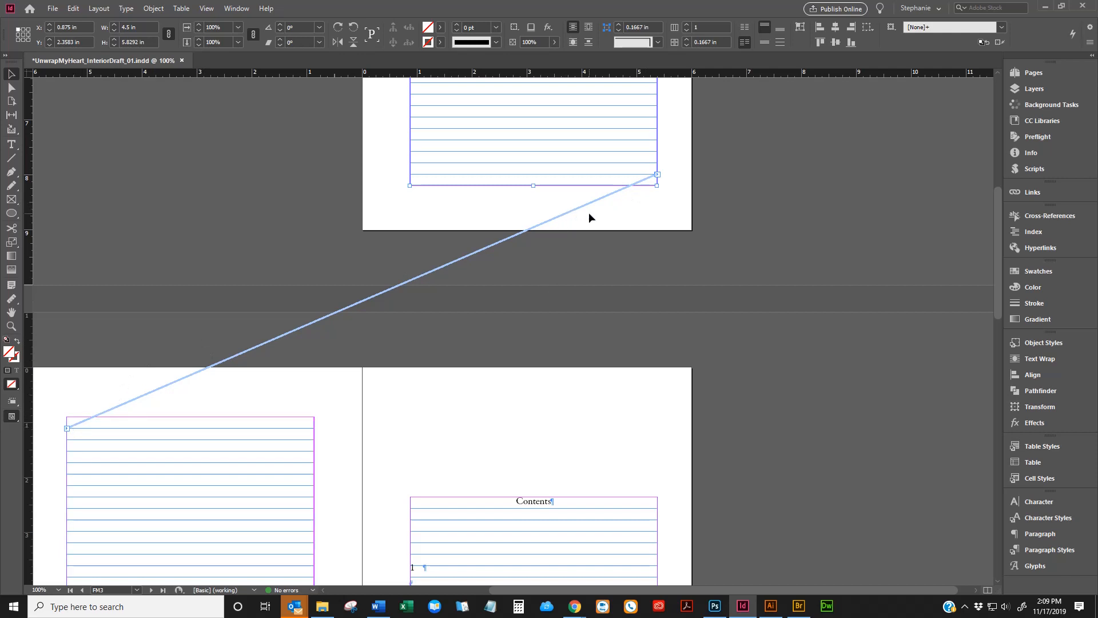
scroll(589, 216, "up", 4)
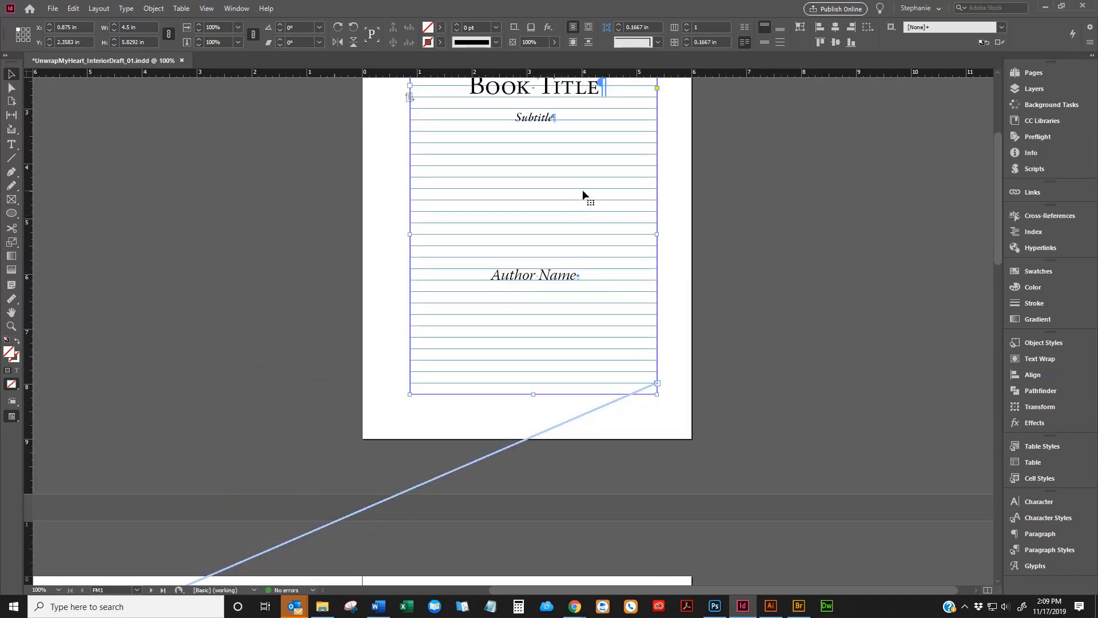
scroll(585, 191, "up", 2)
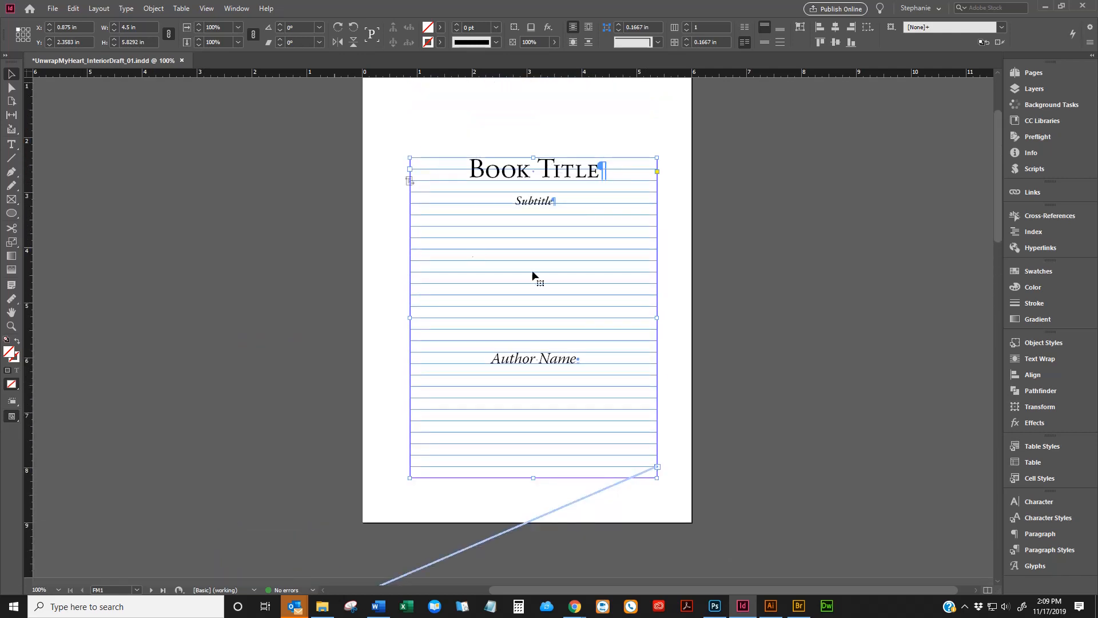
scroll(492, 263, "down", 10)
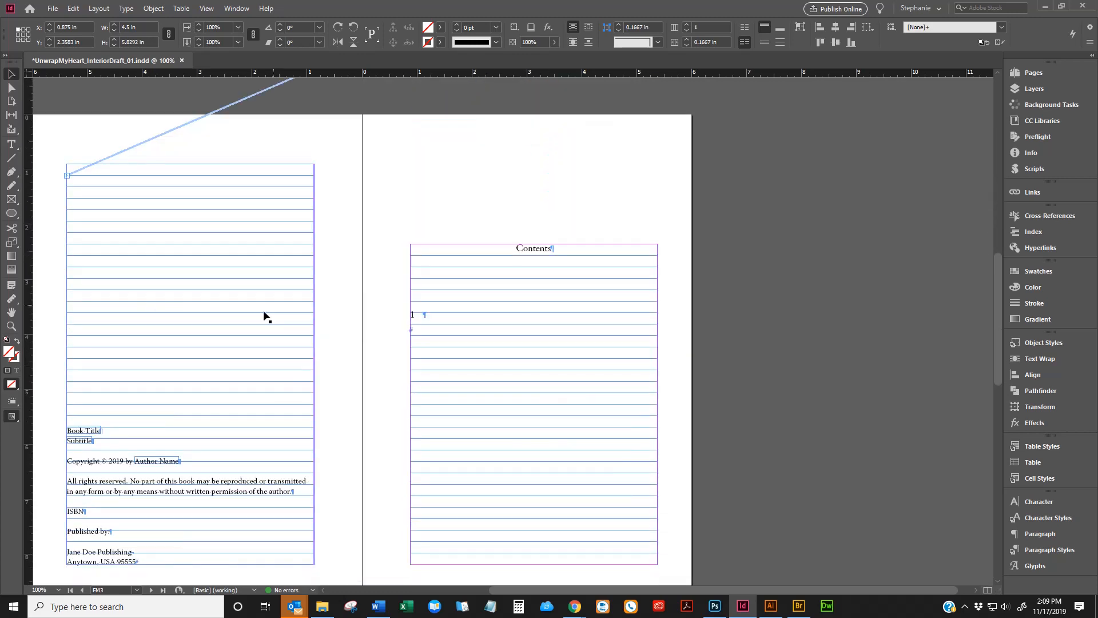
Step: Select the copyright page frame and then the Author Name frame to compare their threads
left_click(163, 407)
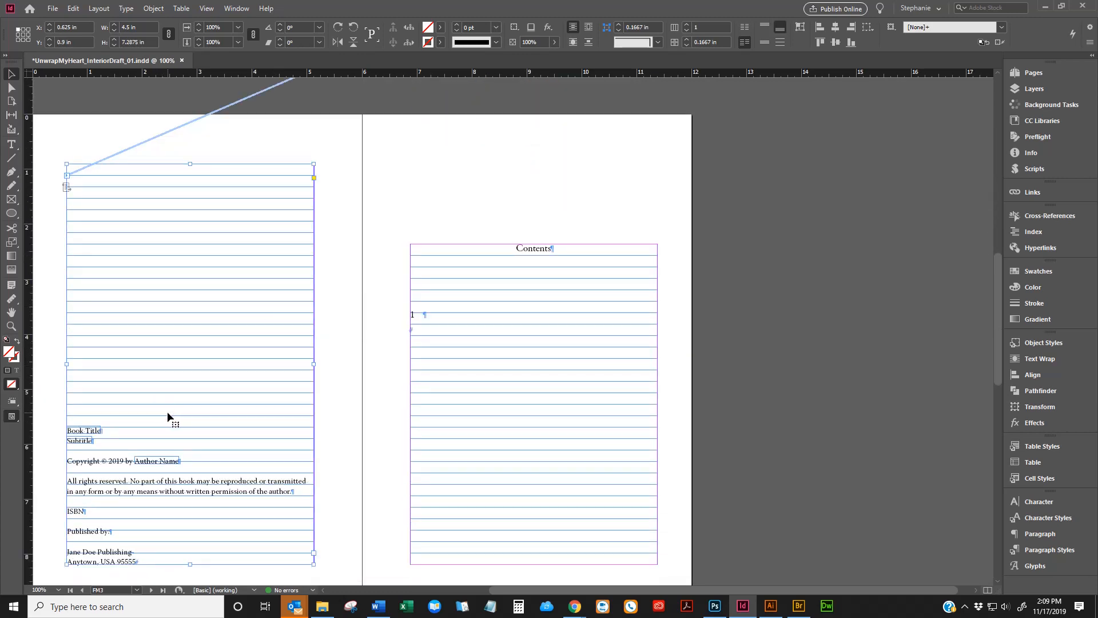
scroll(624, 254, "up", 10)
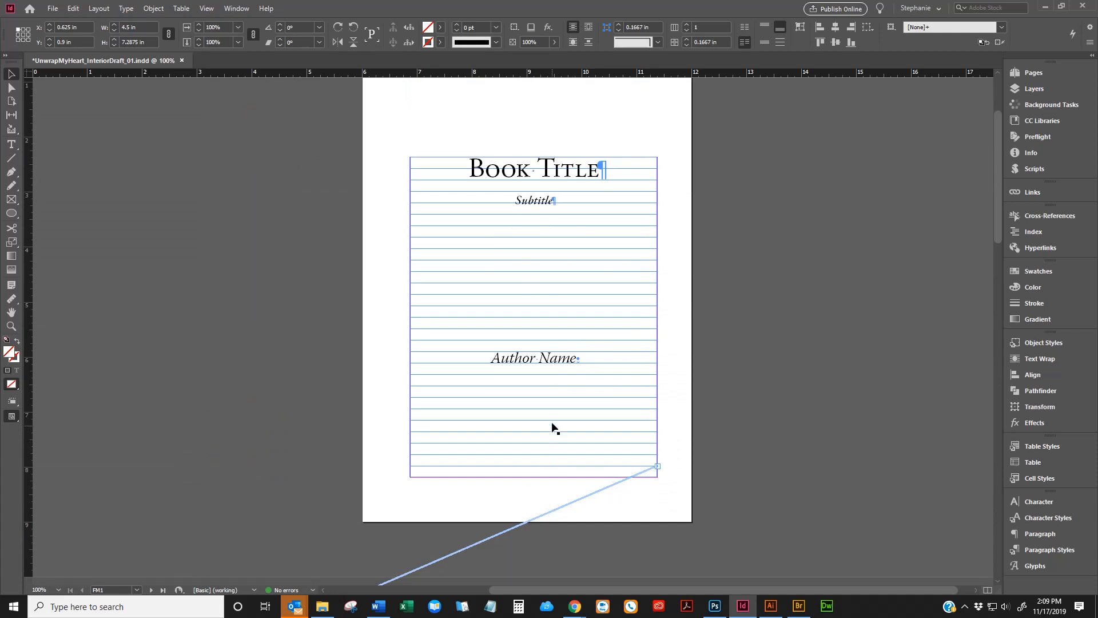
scroll(551, 429, "down", 5)
scroll(142, 441, "down", 4)
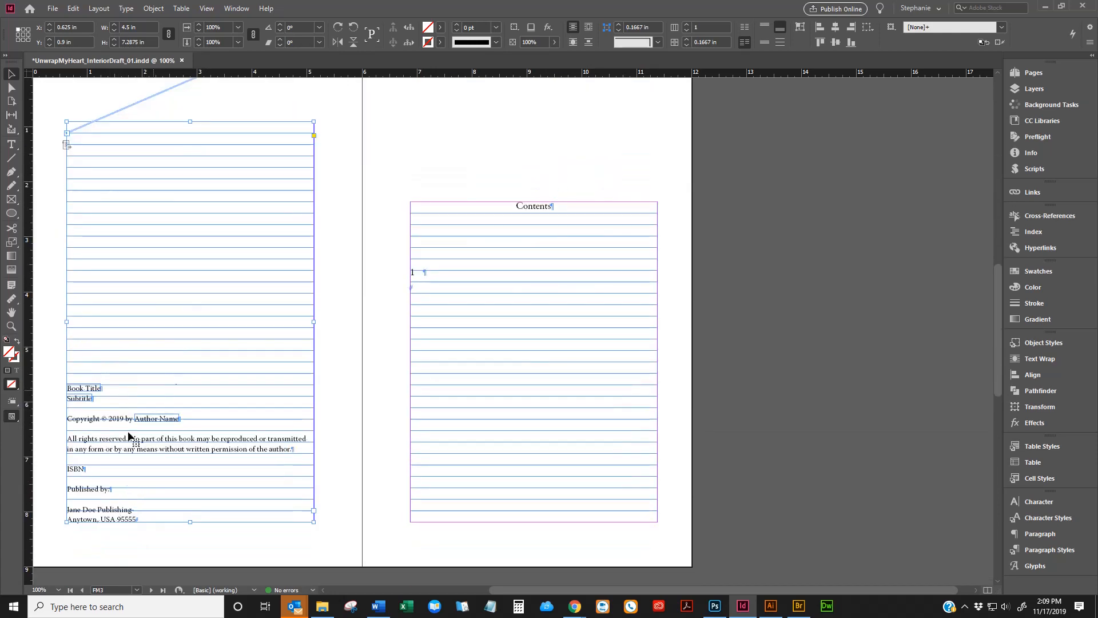
scroll(143, 457, "up", 9)
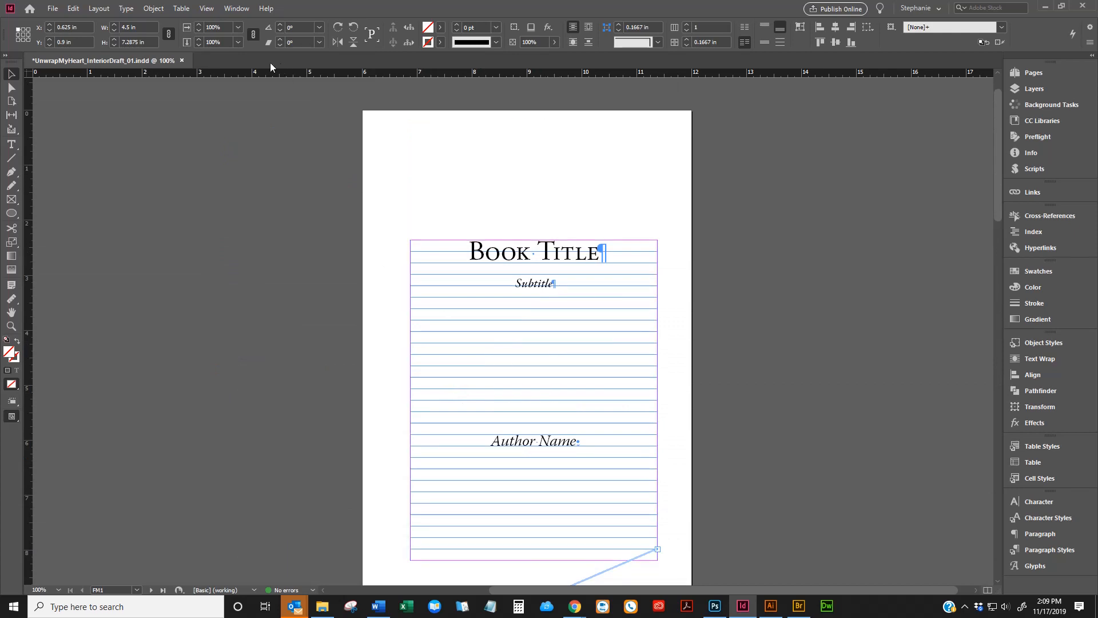
scroll(637, 425, "down", 5)
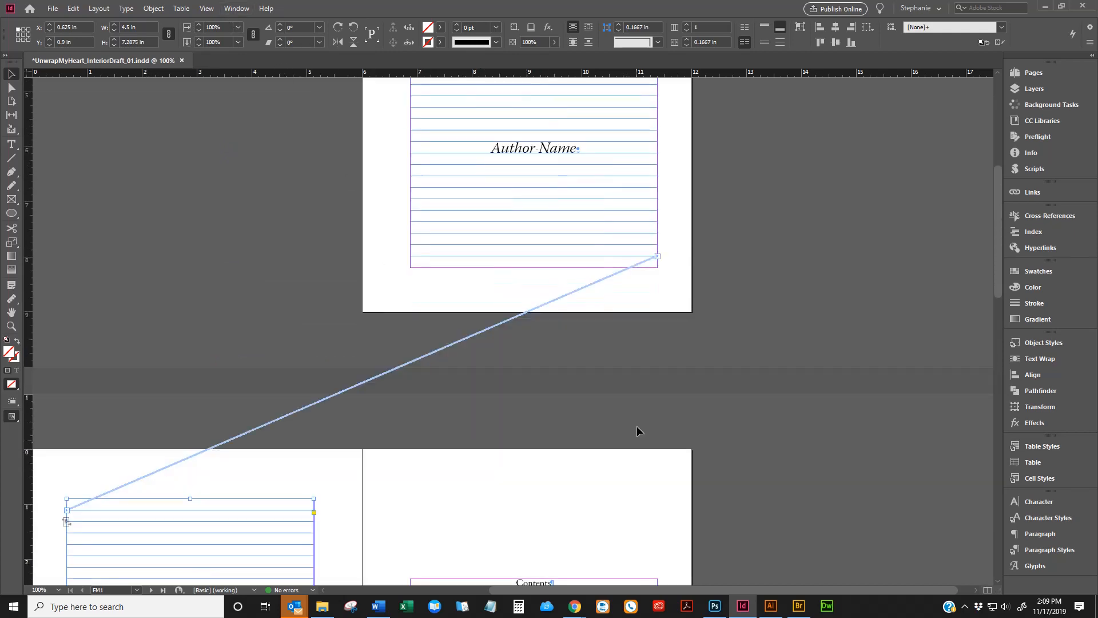
left_click(609, 224)
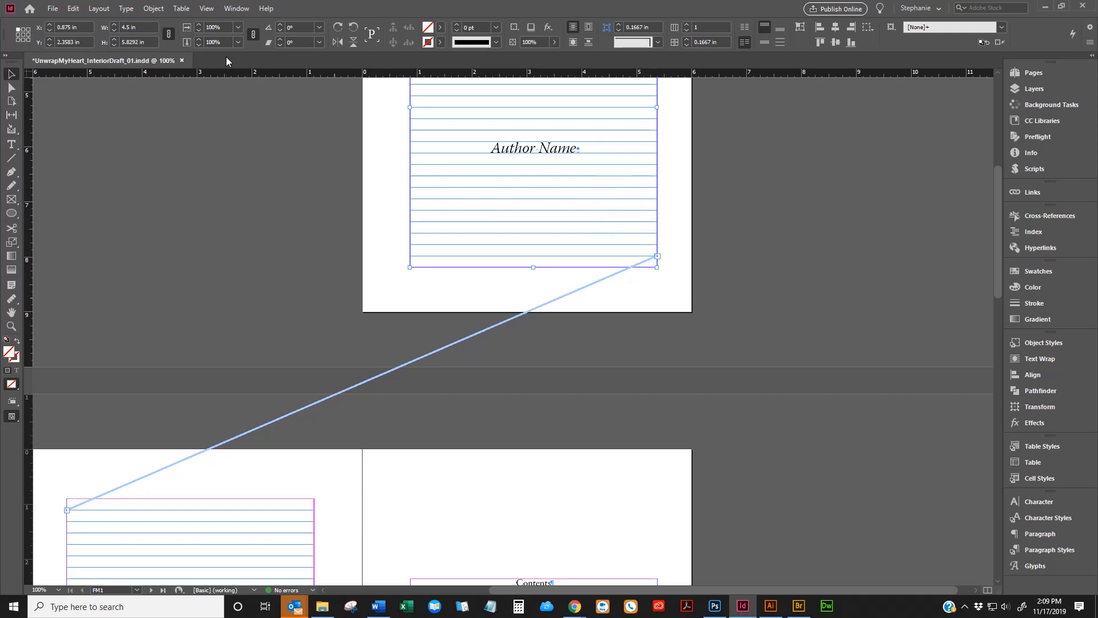
left_click(209, 10)
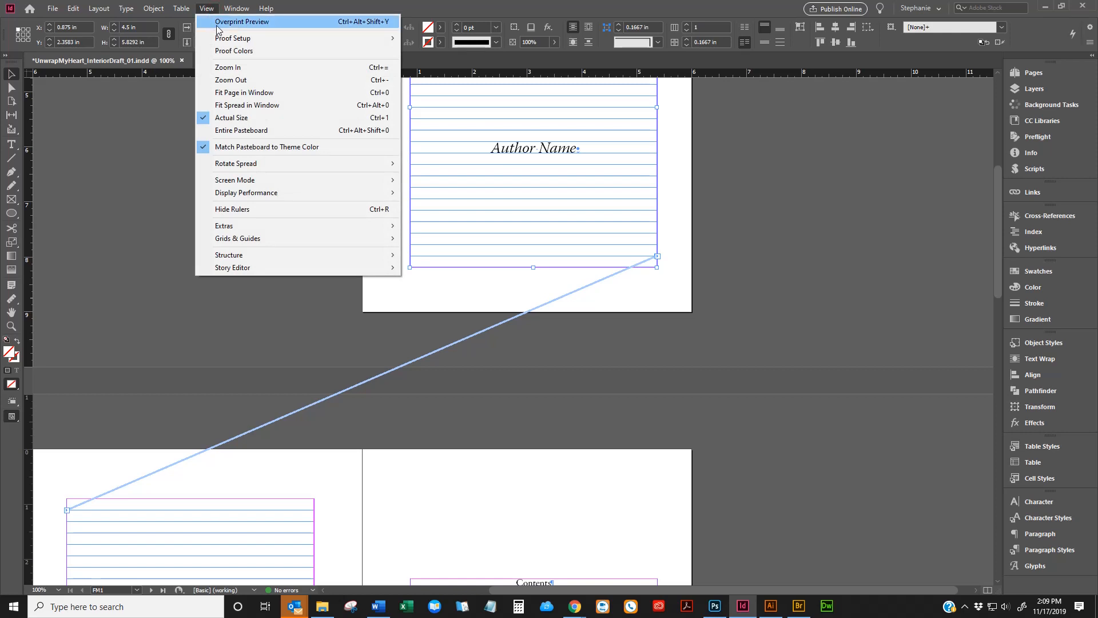
Step: Dismiss the View menu unchanged and select the copyright page's threaded text frame
mouse_move(267, 239)
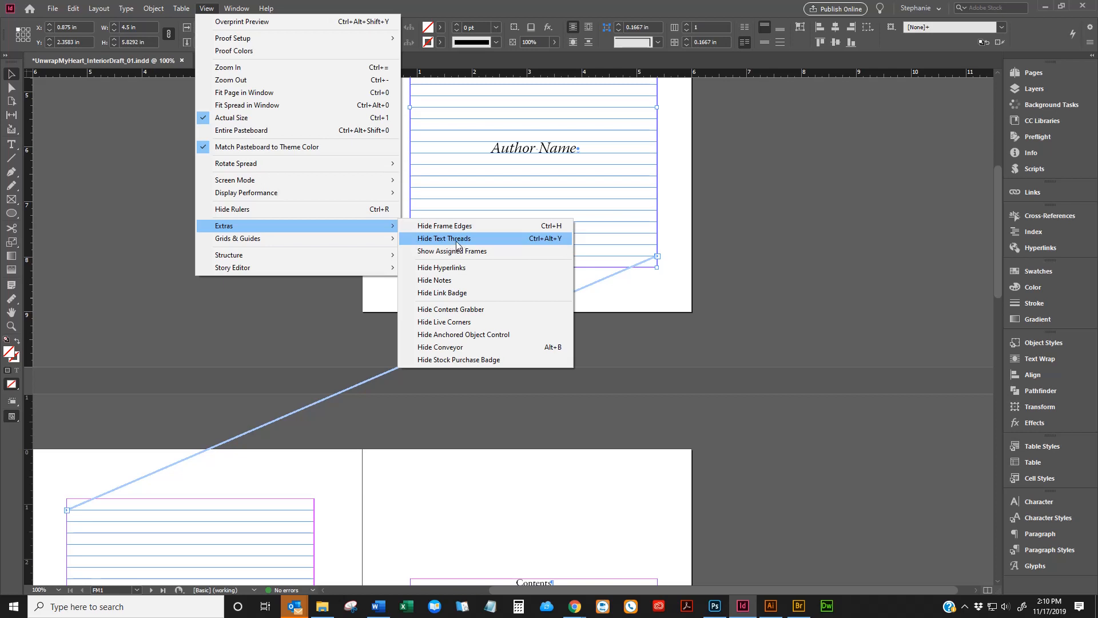
left_click(742, 225)
left_click(625, 243)
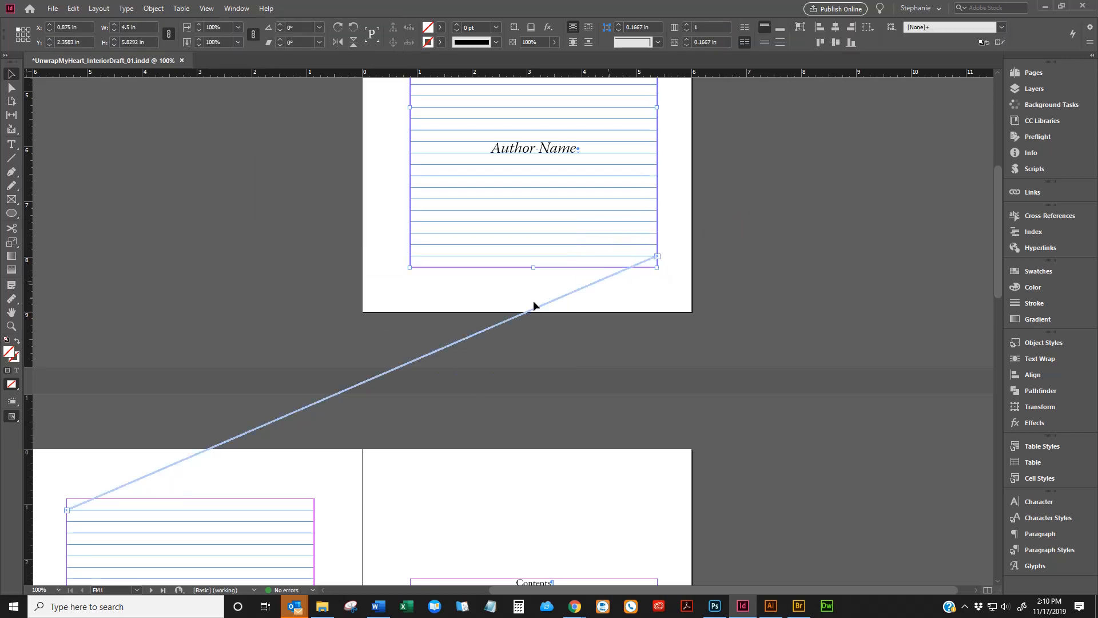
scroll(518, 308, "down", 5)
scroll(457, 319, "up", 7)
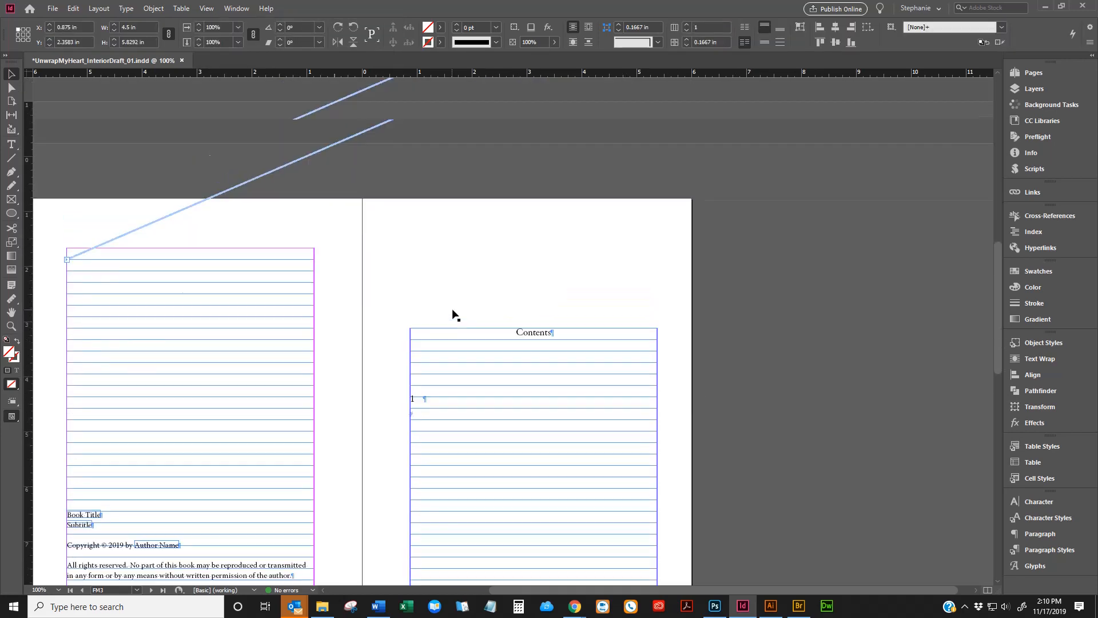
scroll(532, 265, "down", 11)
left_click(273, 312)
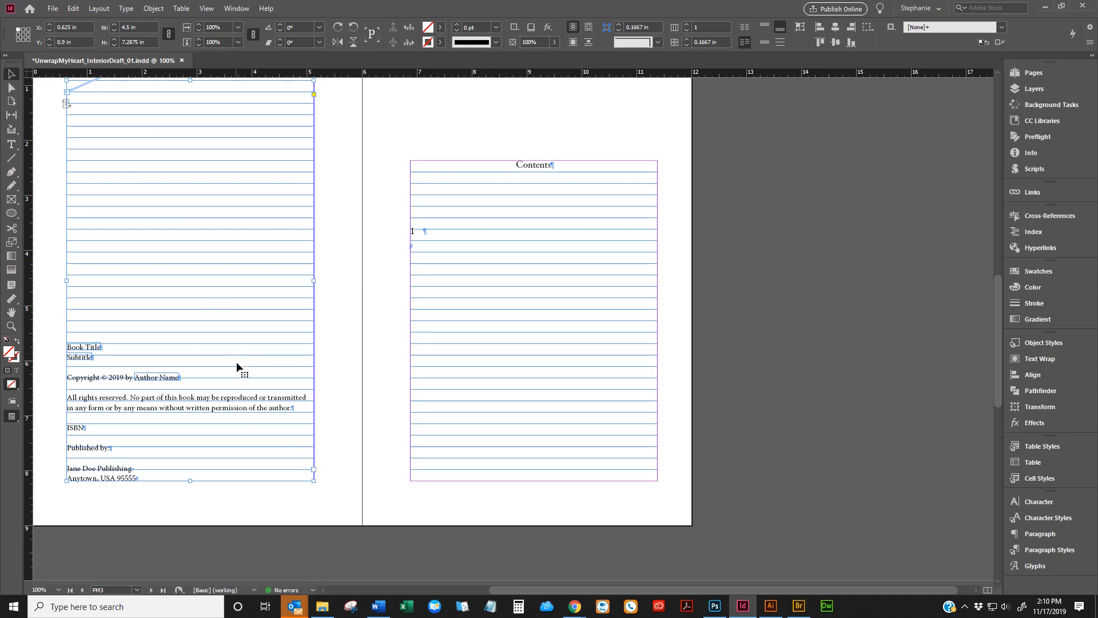
scroll(236, 361, "up", 10)
scroll(382, 305, "down", 10)
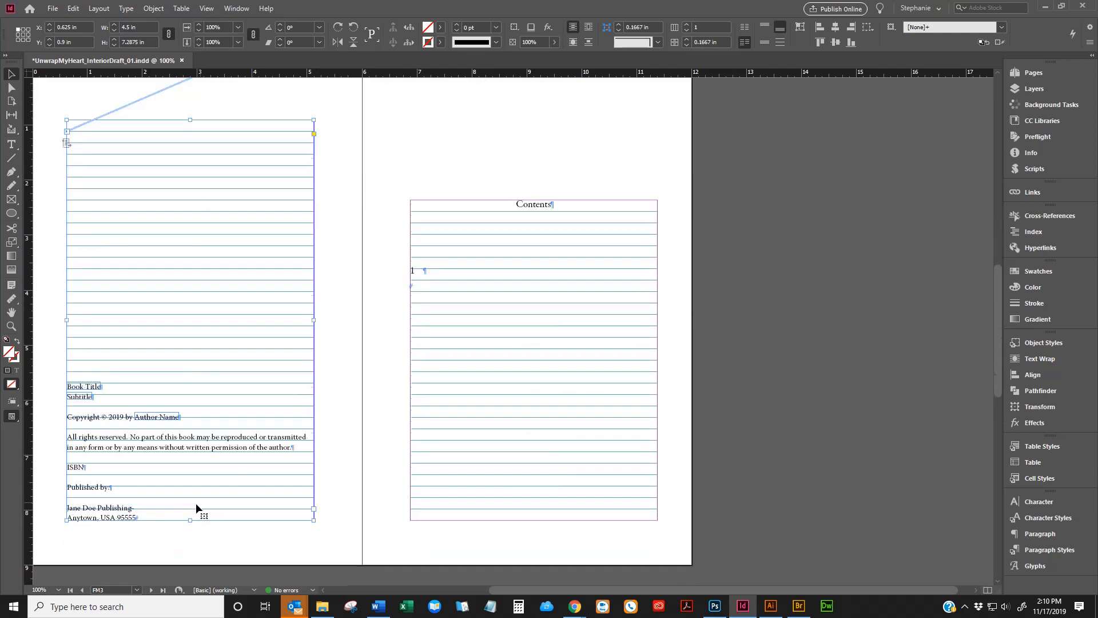
Step: Break the copyright text after the address into the next frame and type a dedication line beginning 'For'
double_click(153, 428)
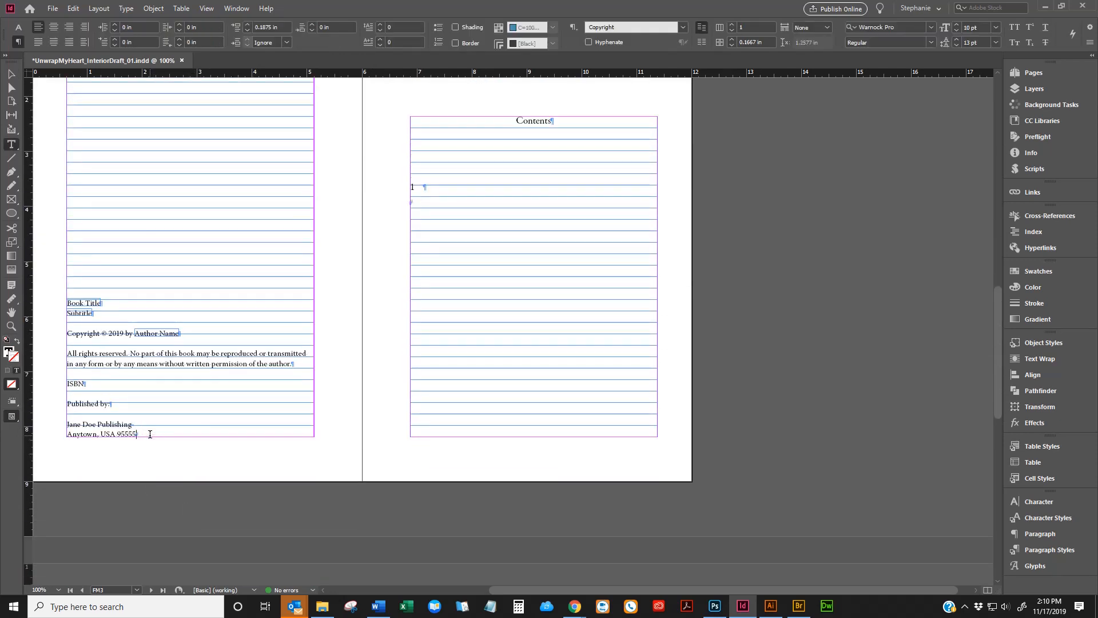
left_click(149, 434)
key("Return")
type("To Mic")
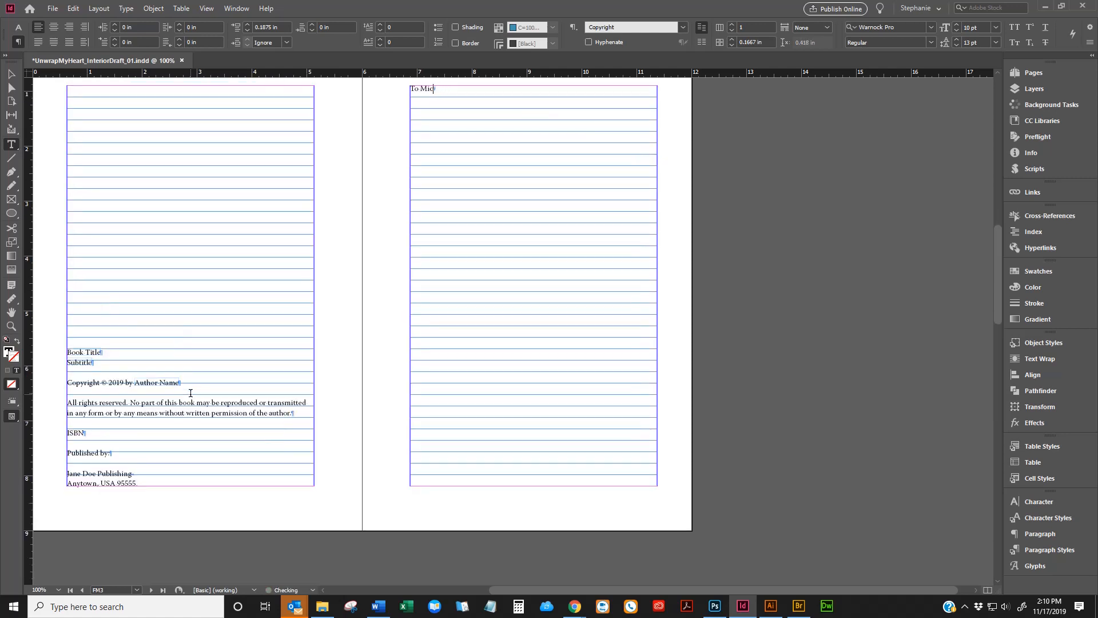
type("hkey Mouse")
left_click(493, 93)
key("shift+Right")
key("shift+Right")
key("shift+Right")
type("For")
scroll(503, 233, "up", 3)
Step: Reselect the dedication frame and push the text following the dedication into the next frame
left_click(11, 74)
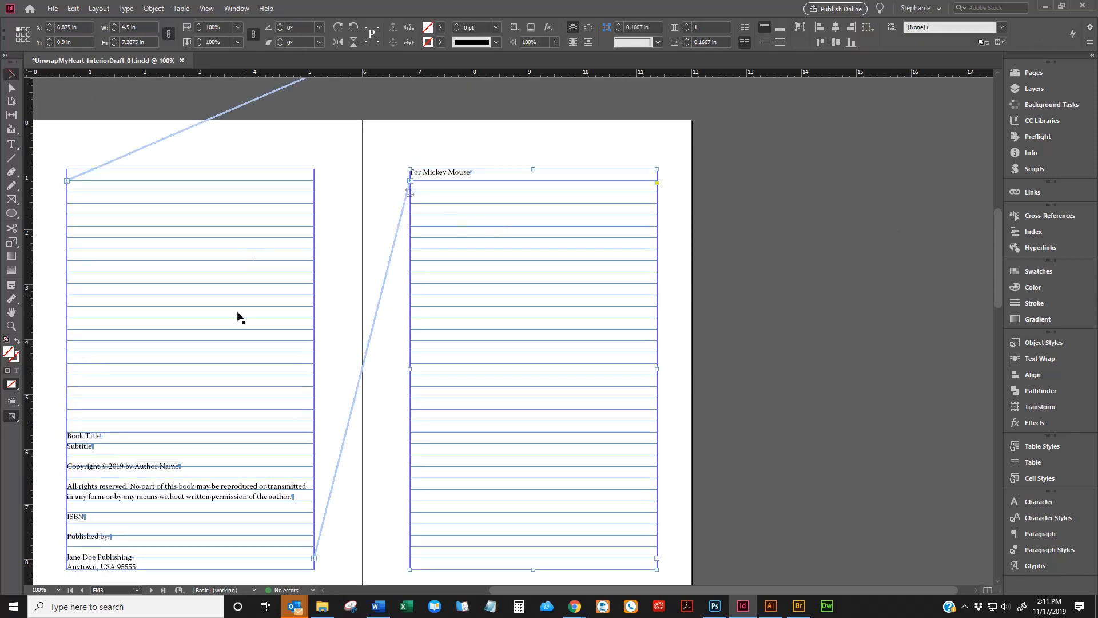
scroll(441, 292, "down", 4)
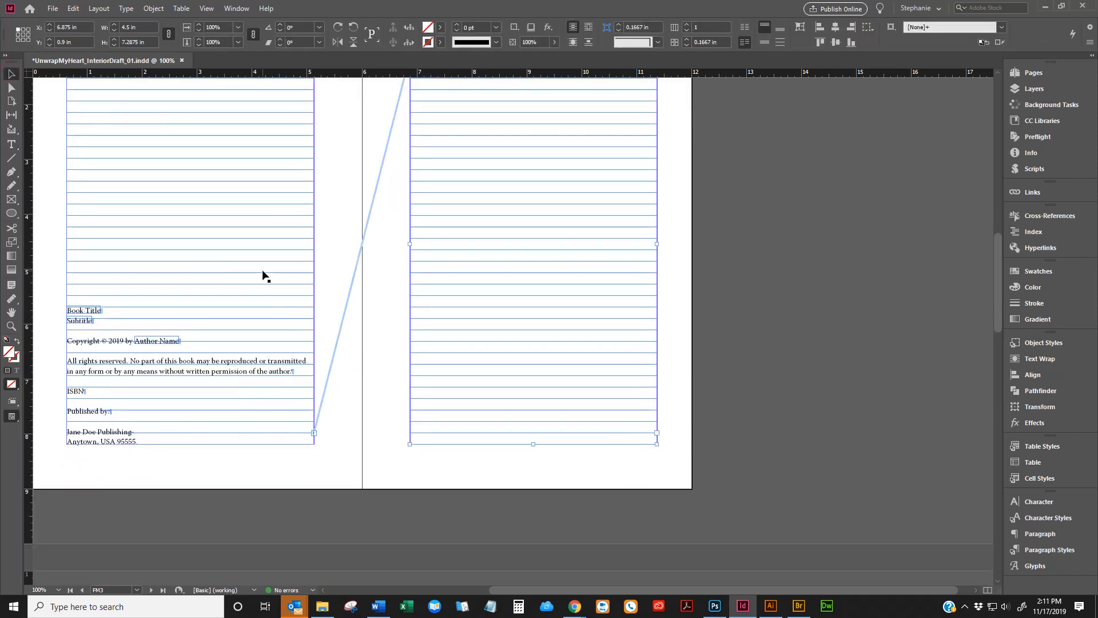
scroll(545, 196, "down", 15)
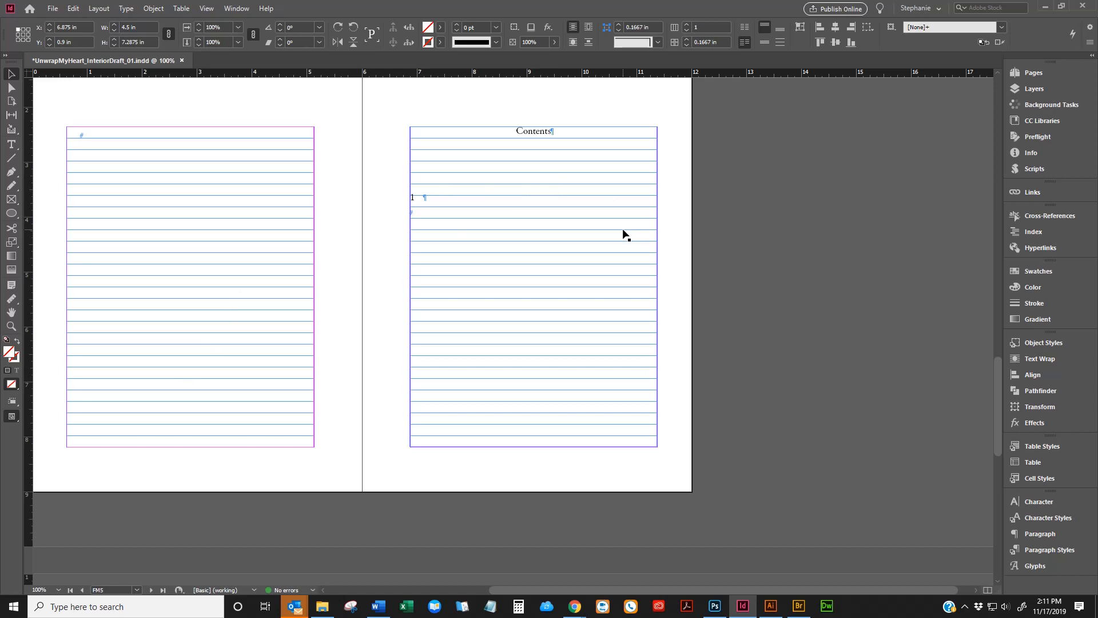
scroll(643, 203, "up", 15)
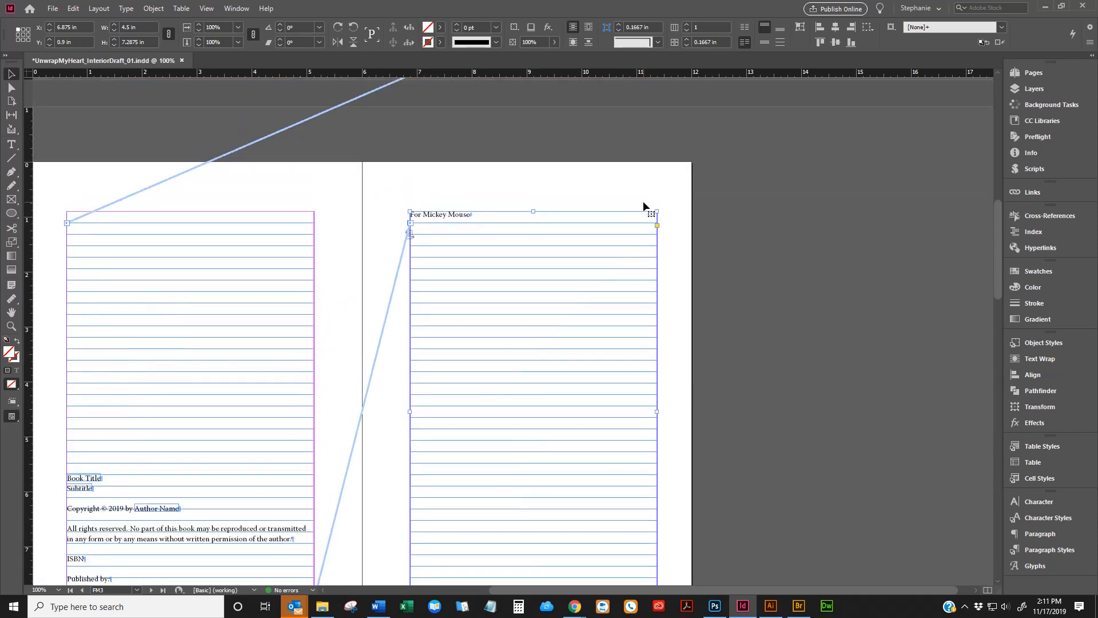
scroll(643, 200, "down", 6)
scroll(439, 198, "up", 3)
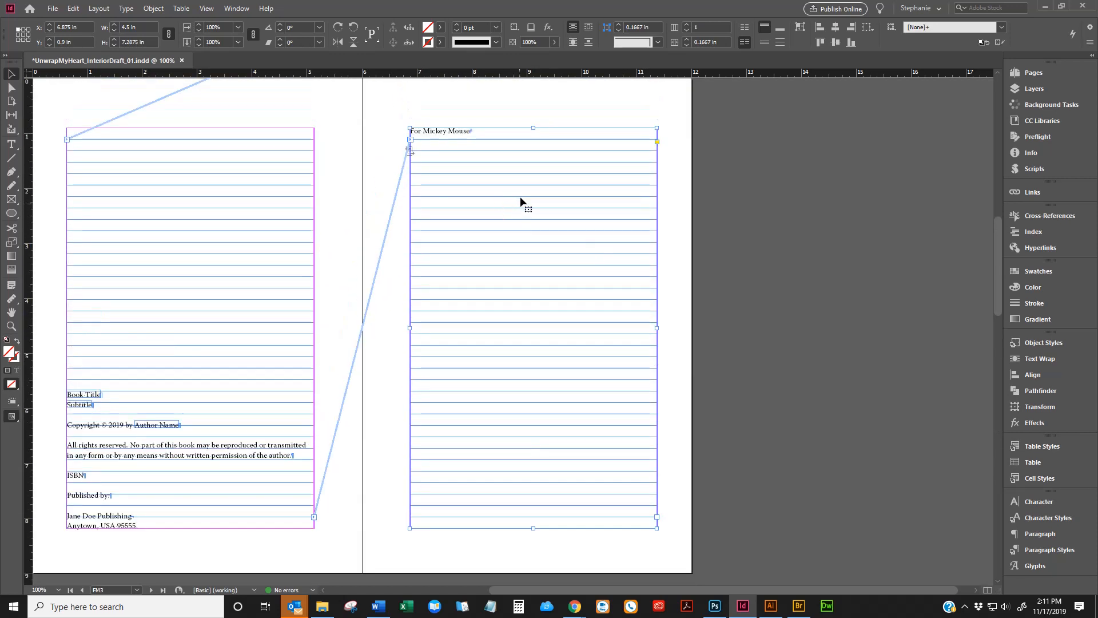
double_click(505, 153)
key("KP_Enter")
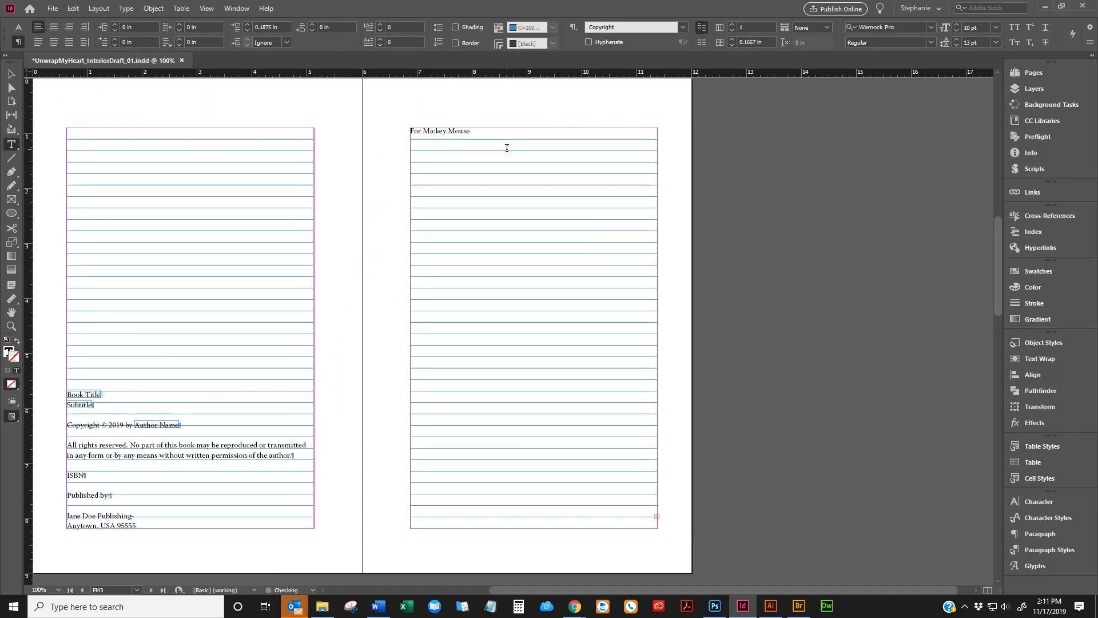
scroll(506, 148, "down", 10)
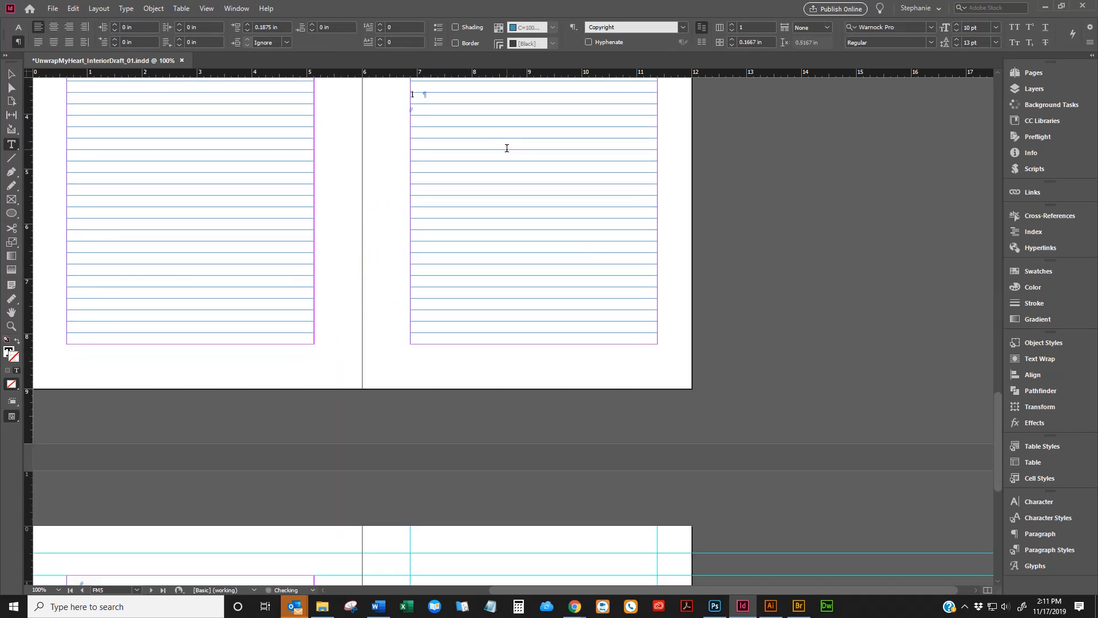
scroll(507, 149, "up", 3)
Step: Type the placeholder line 'Newsletter Info Here'
type("News")
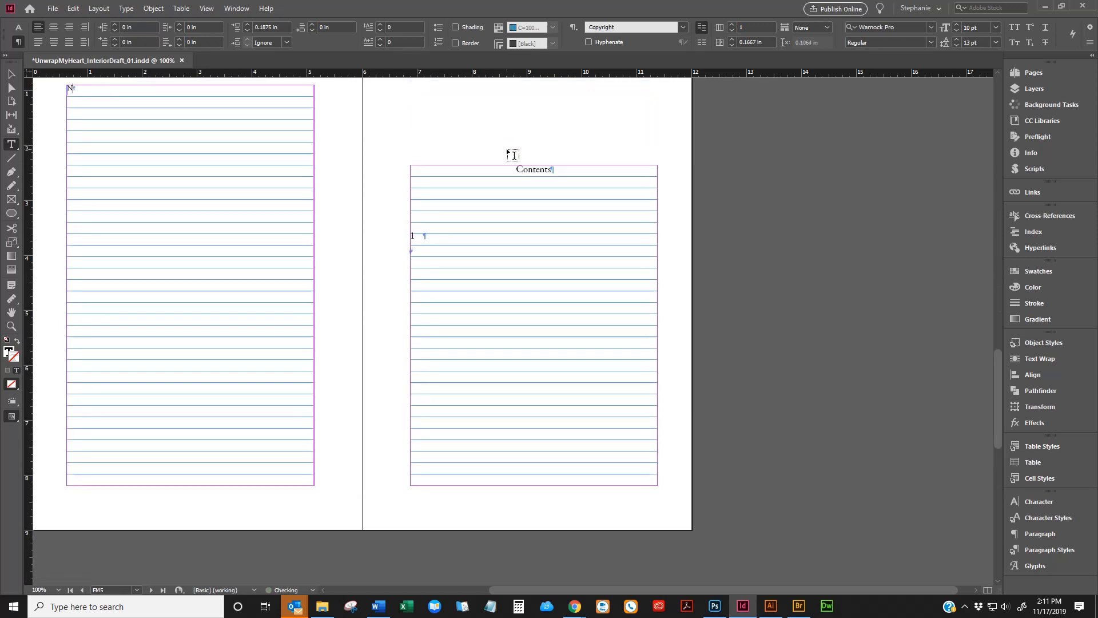
type("elte")
key("BackSpace")
key("BackSpace")
key("BackSpace")
key("BackSpace")
type("letter Info Here")
scroll(507, 149, "up", 5)
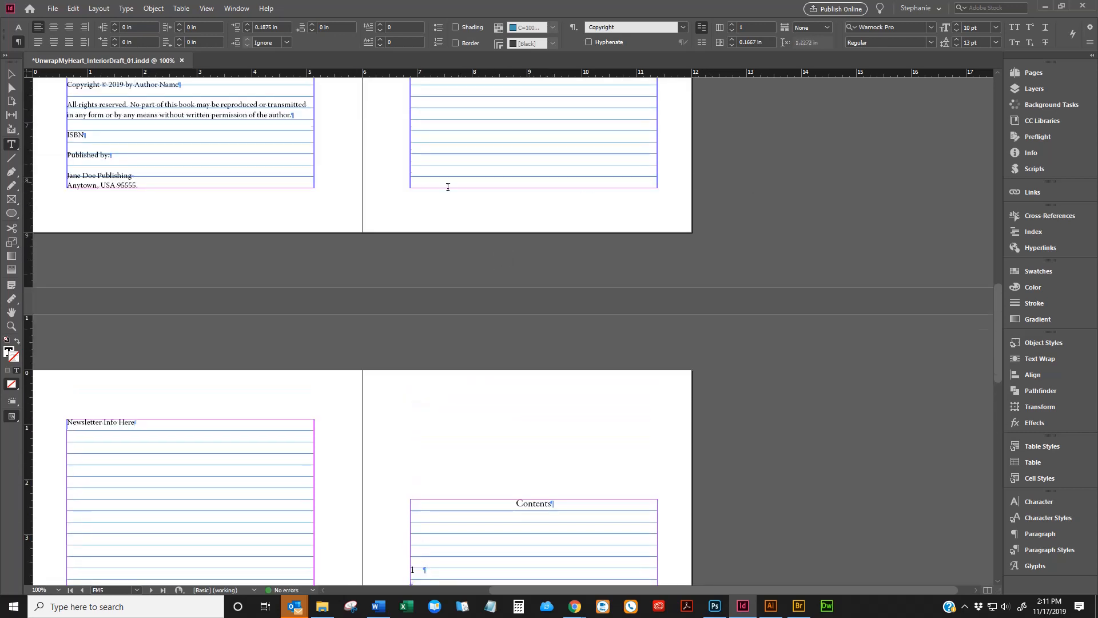
scroll(448, 187, "up", 20)
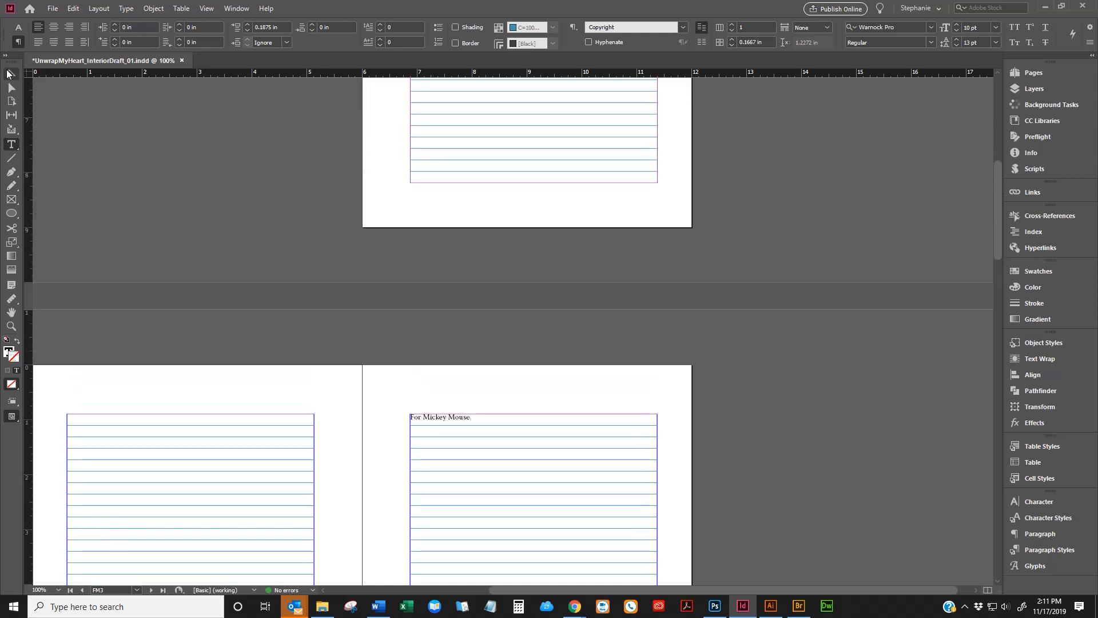
Step: Delete the 'Newsletter Info Here' line from the FM5 text frame
left_click(8, 73)
scroll(355, 229, "down", 6)
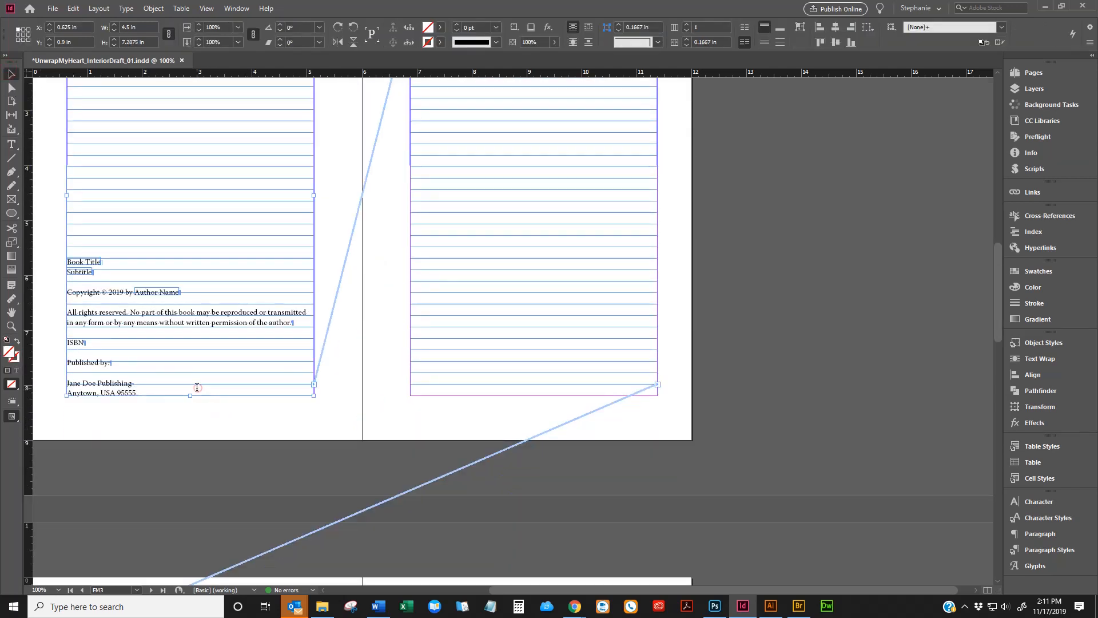
double_click(196, 388)
scroll(203, 378, "down", 5)
triple_click(160, 304)
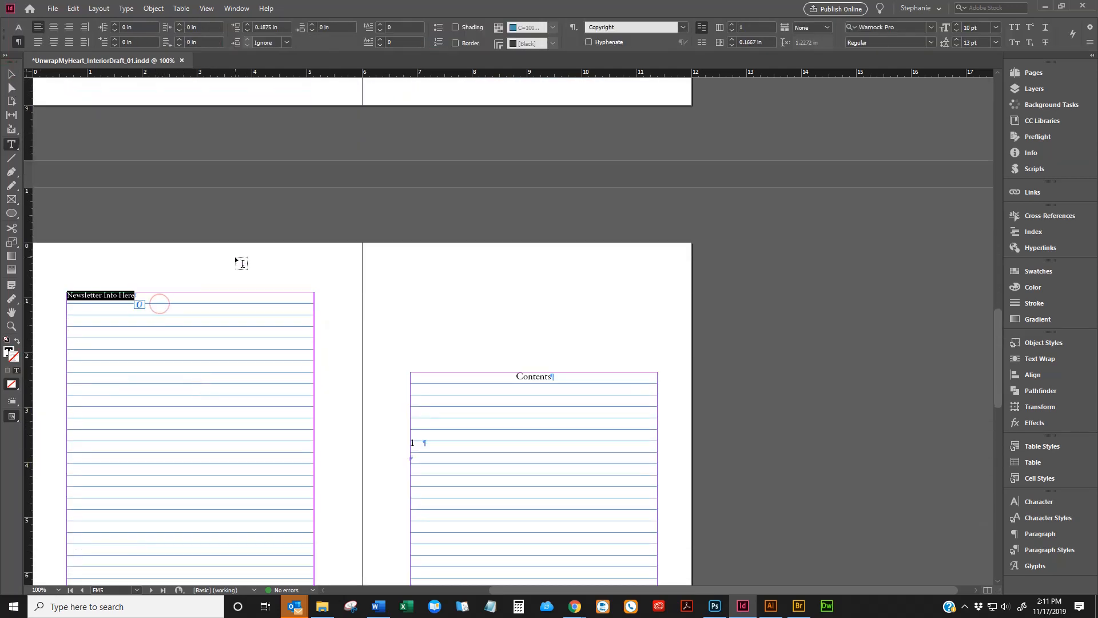
key("Delete")
scroll(396, 186, "up", 10)
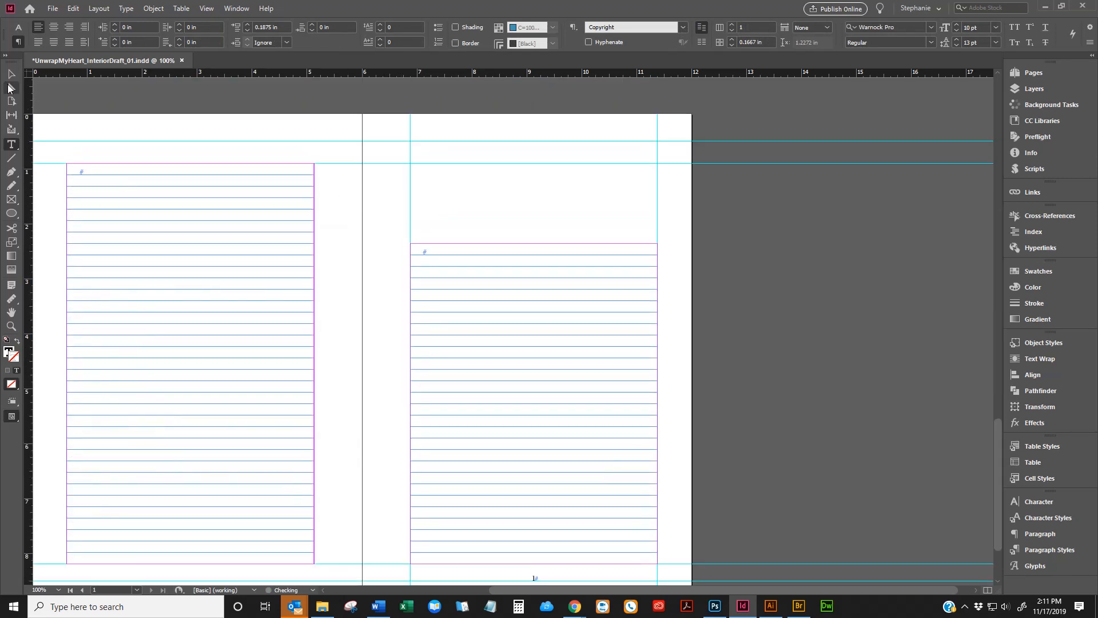
Step: Select the title page's Author Name frame and the copyright frame to view their threads
left_click(10, 73)
scroll(354, 127, "up", 6)
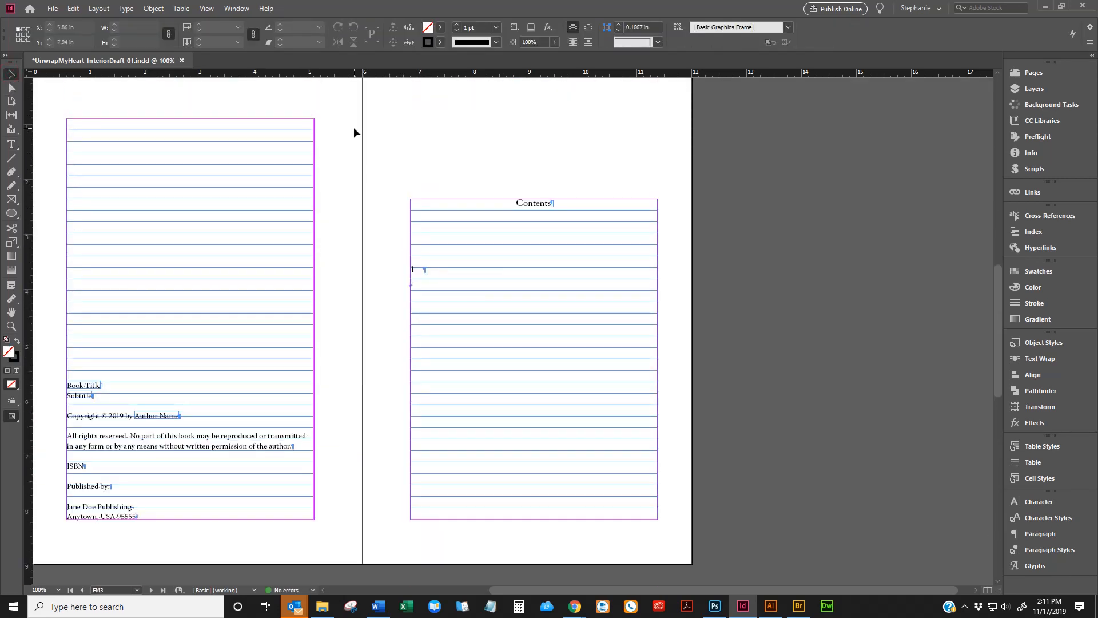
scroll(258, 261, "up", 6)
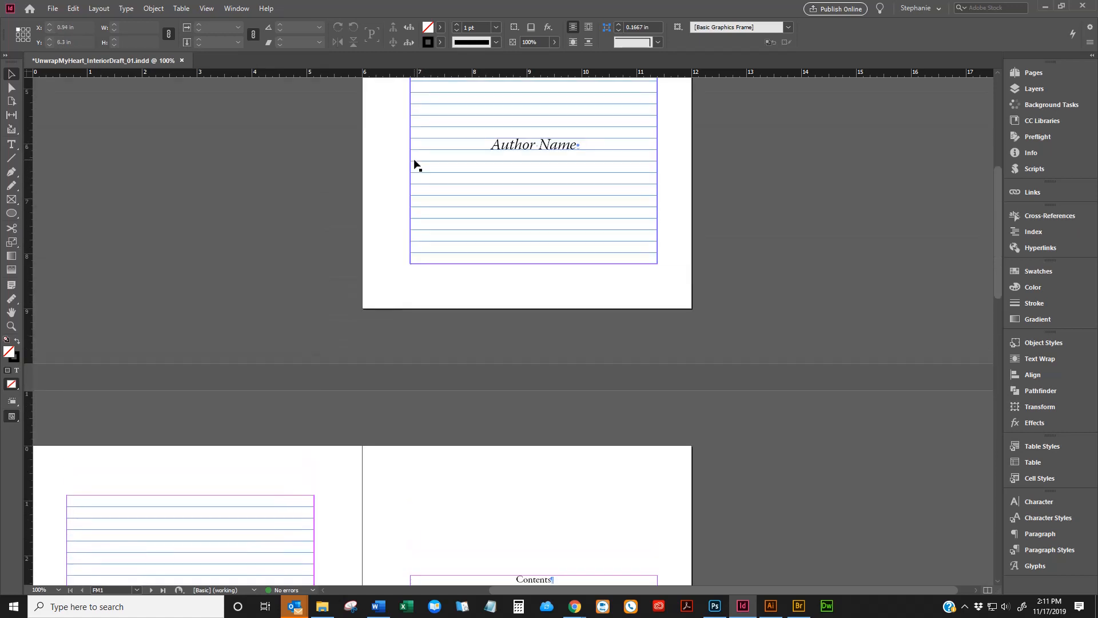
scroll(435, 165, "up", 3)
left_click(456, 166)
scroll(456, 166, "down", 9)
left_click(238, 277)
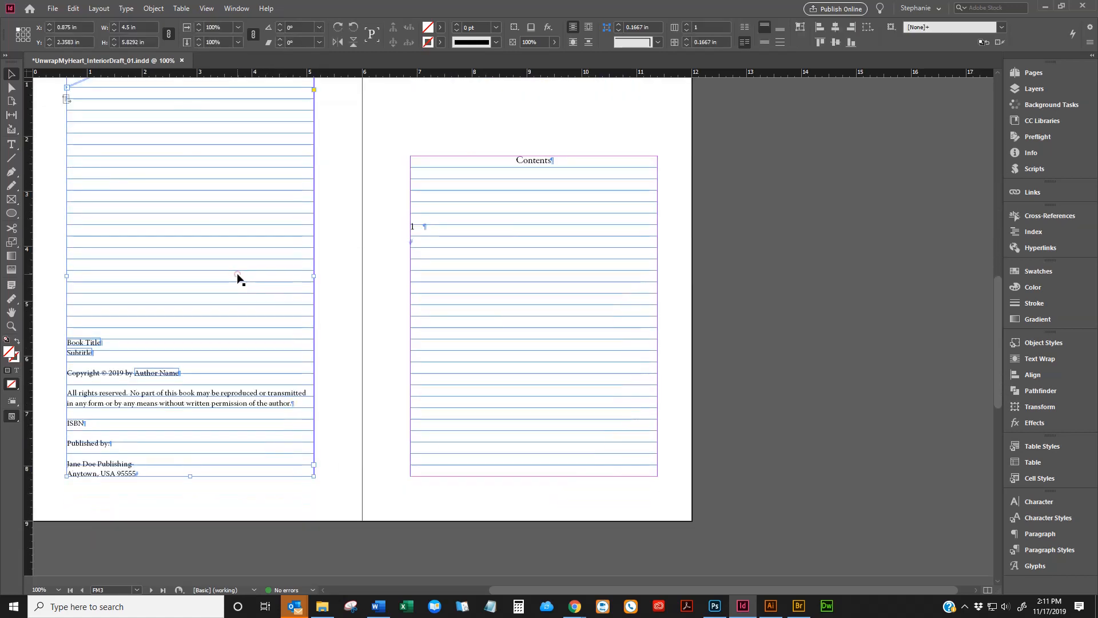
scroll(522, 133, "up", 8)
scroll(333, 253, "down", 1)
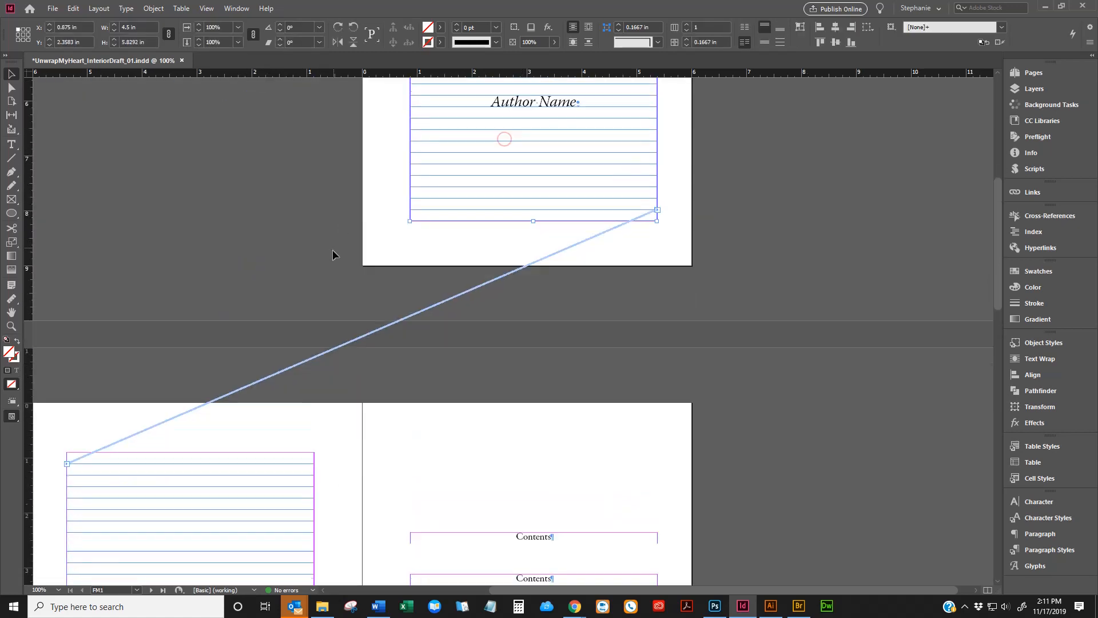
scroll(309, 269, "down", 8)
left_click(267, 311)
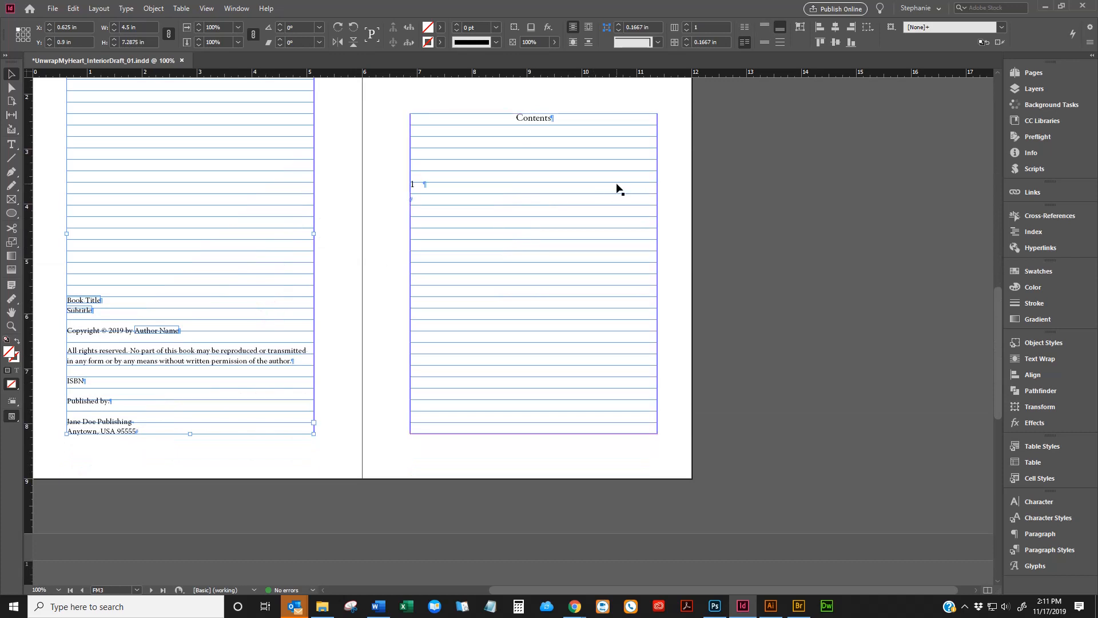
Step: Inspect the threads of the Contents frame and the other right-page text frame
left_click(581, 186)
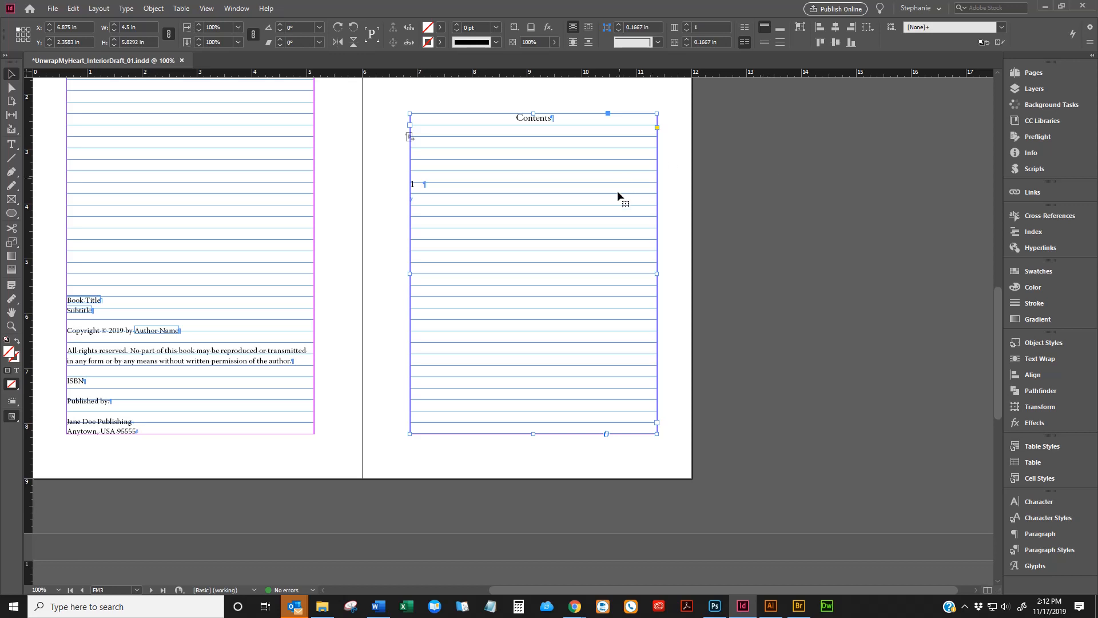
scroll(616, 190, "down", 1)
scroll(617, 198, "up", 4)
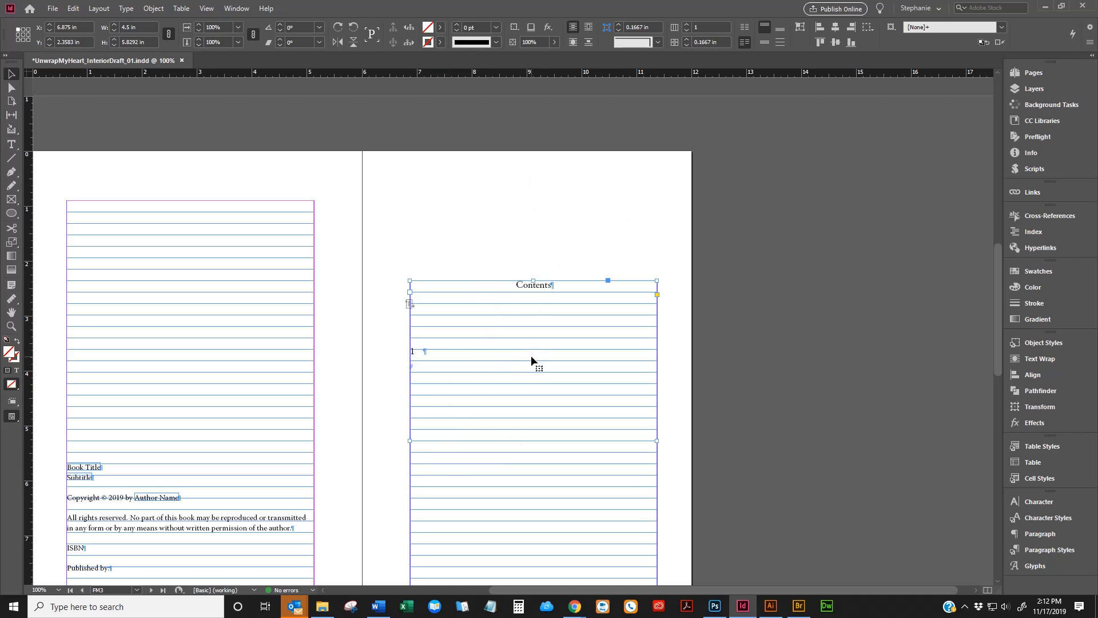
scroll(521, 362, "down", 8)
scroll(507, 366, "up", 10)
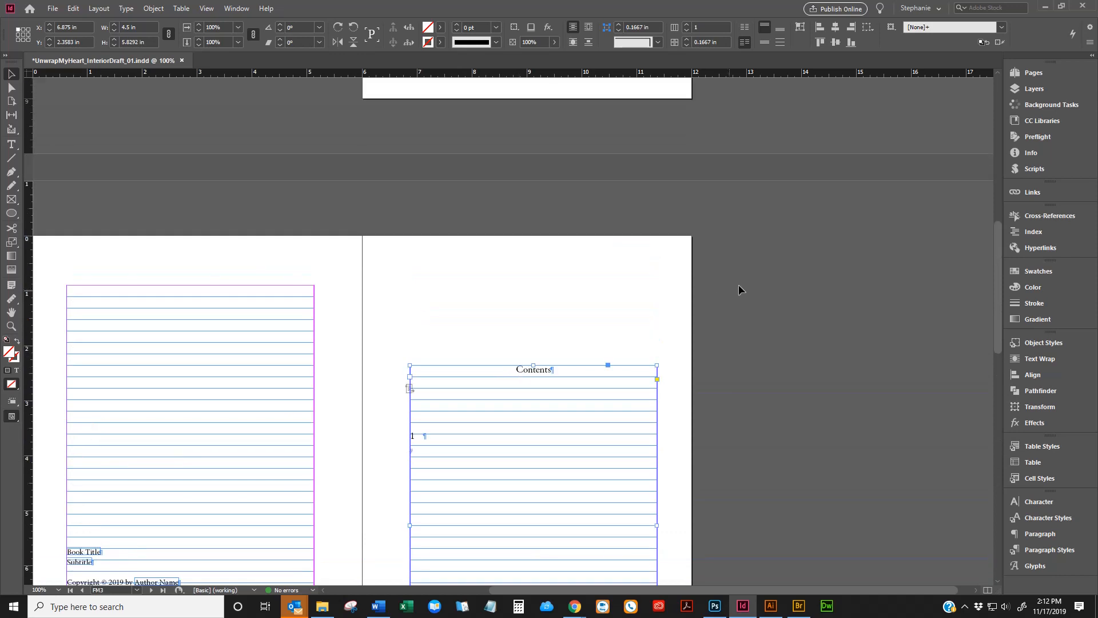
left_click(739, 286)
scroll(670, 307, "down", 5)
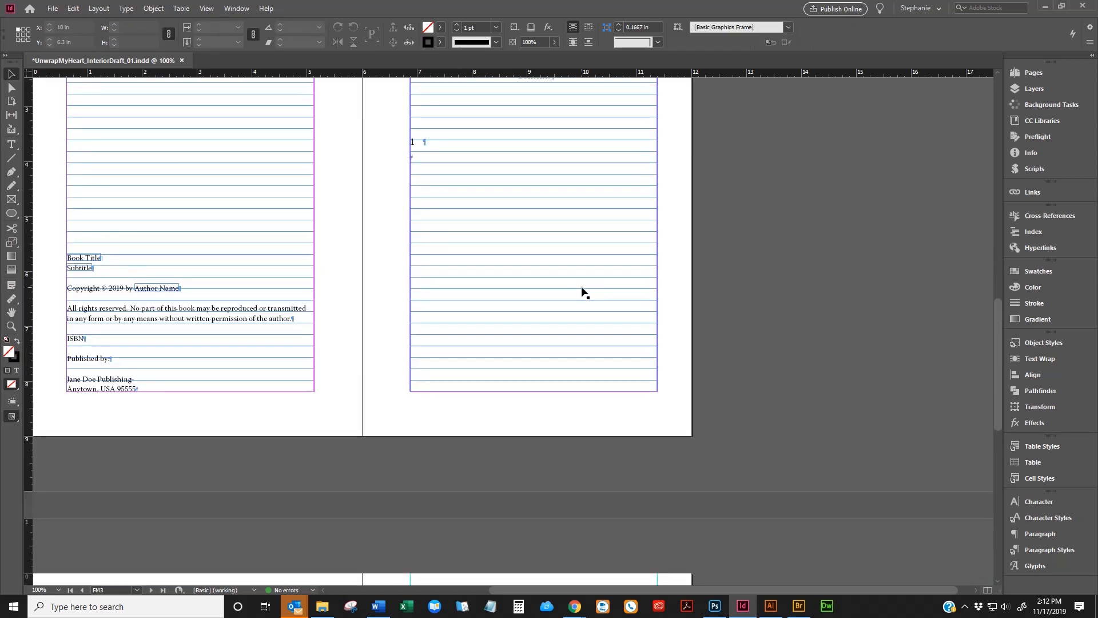
left_click(590, 289)
scroll(591, 289, "down", 10)
scroll(598, 299, "up", 1)
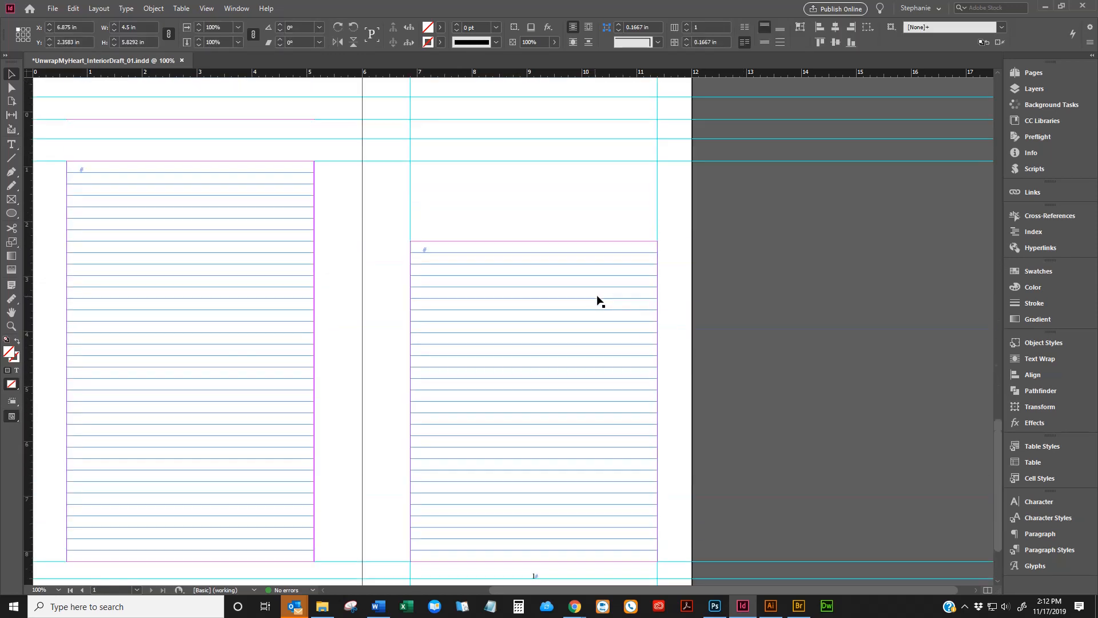
scroll(599, 301, "up", 5)
scroll(787, 231, "up", 2)
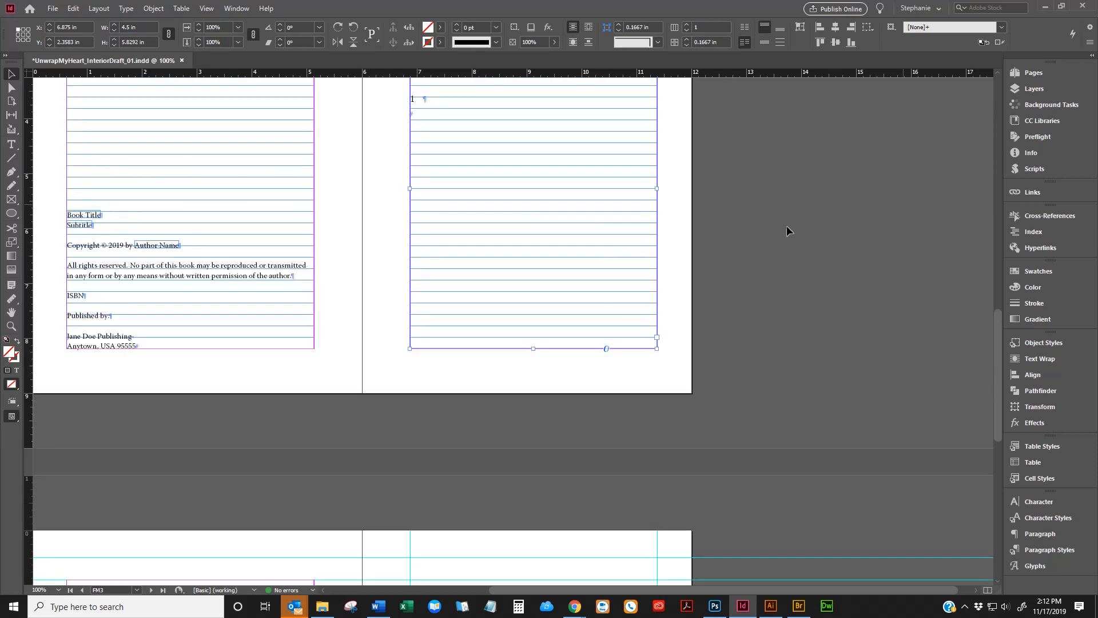
scroll(635, 223, "down", 1)
scroll(633, 223, "up", 4)
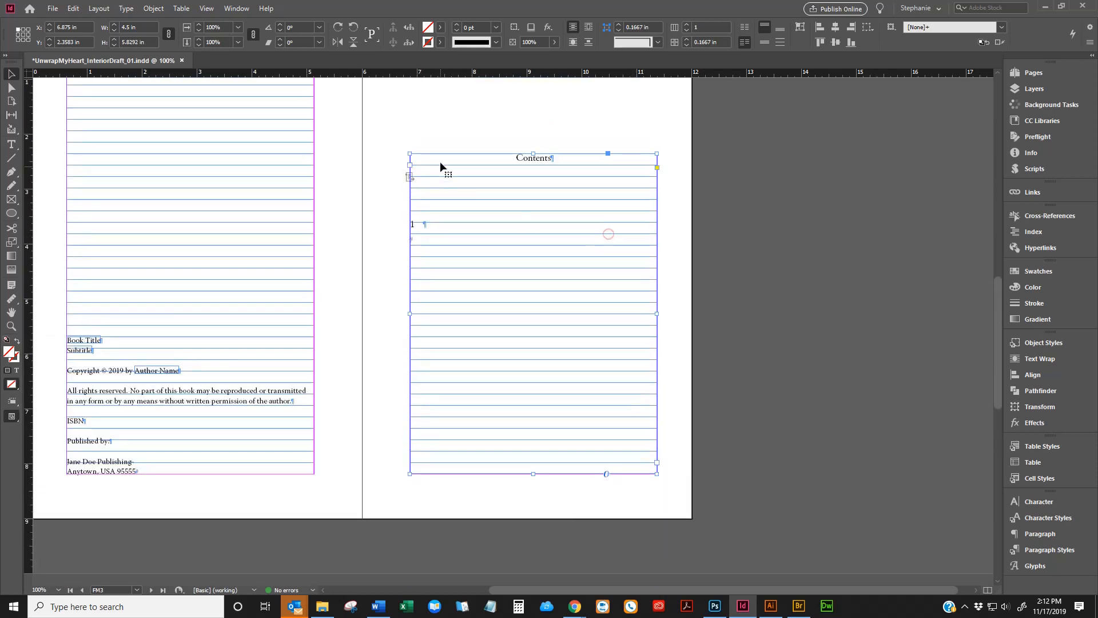
Step: Review the TOC style titled Contents with PartTitle, OtherTitles and ChapterTitle, then close both dialogs
left_click(97, 9)
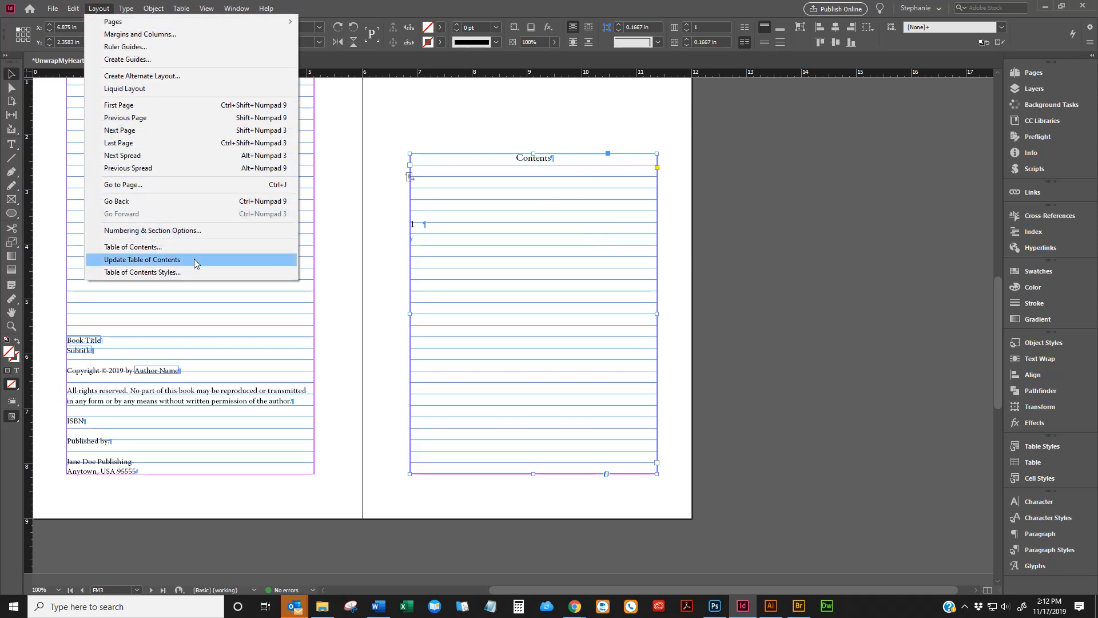
left_click(829, 176)
left_click(580, 185)
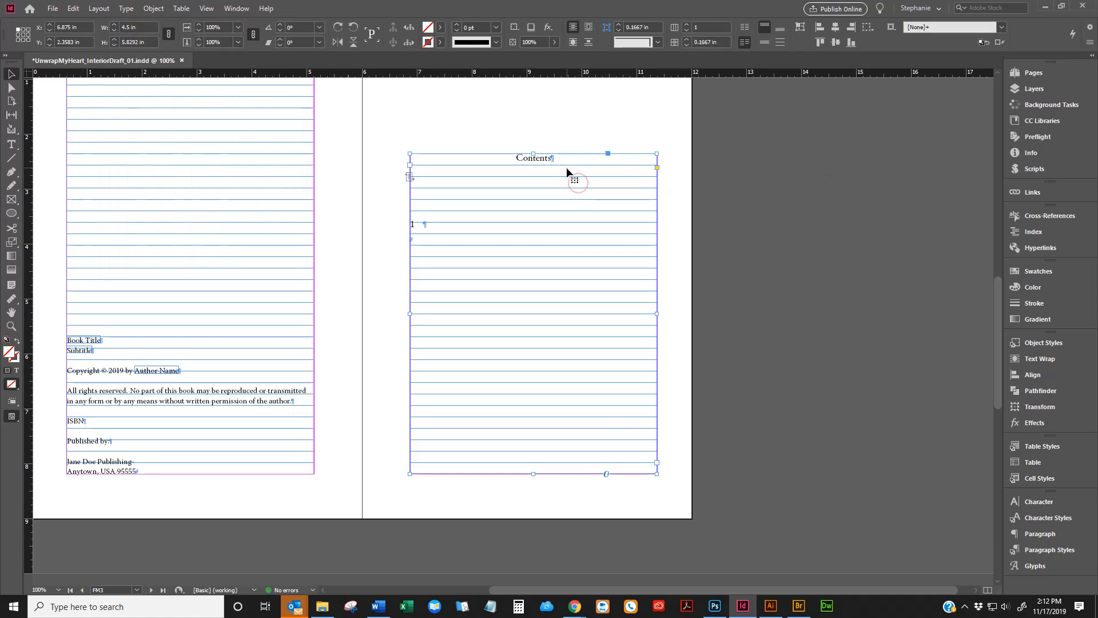
left_click(99, 8)
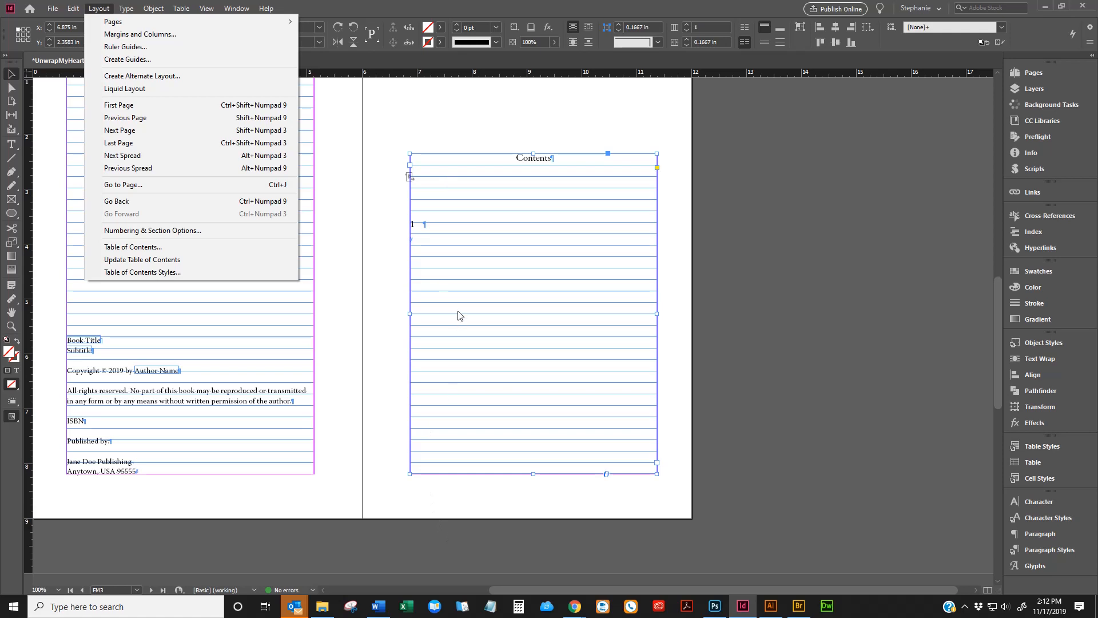
left_click(441, 228)
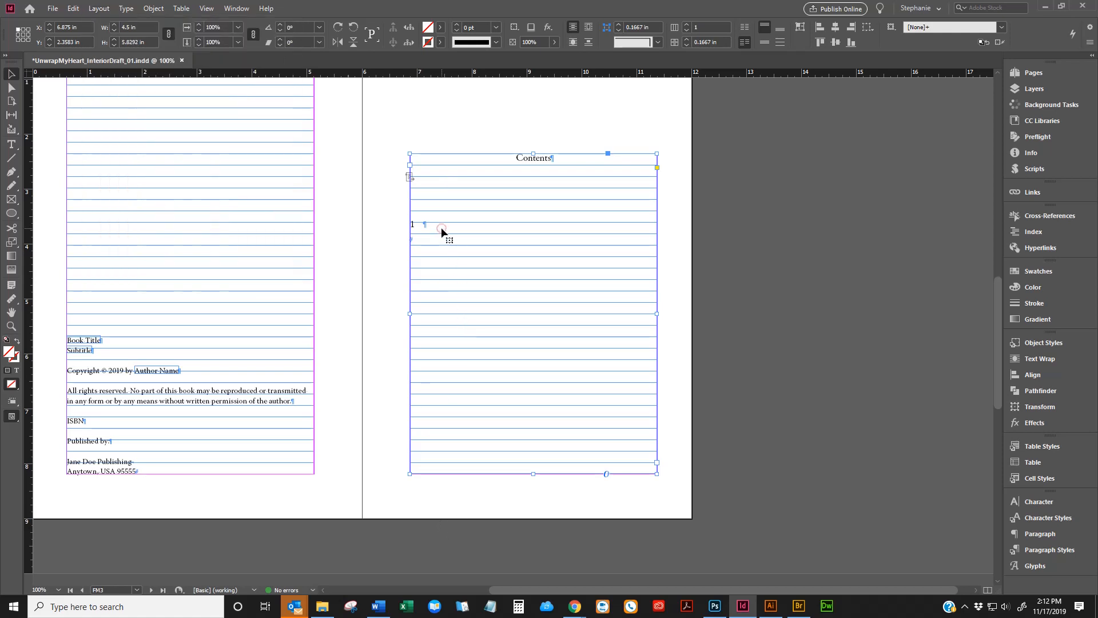
left_click(103, 8)
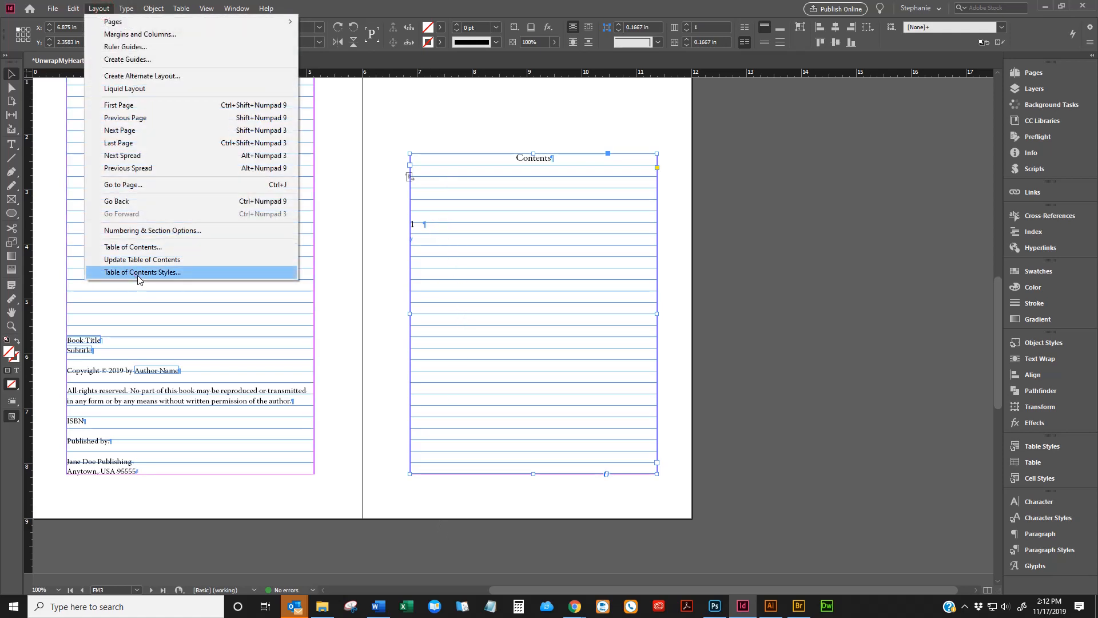
left_click(138, 273)
left_click(640, 290)
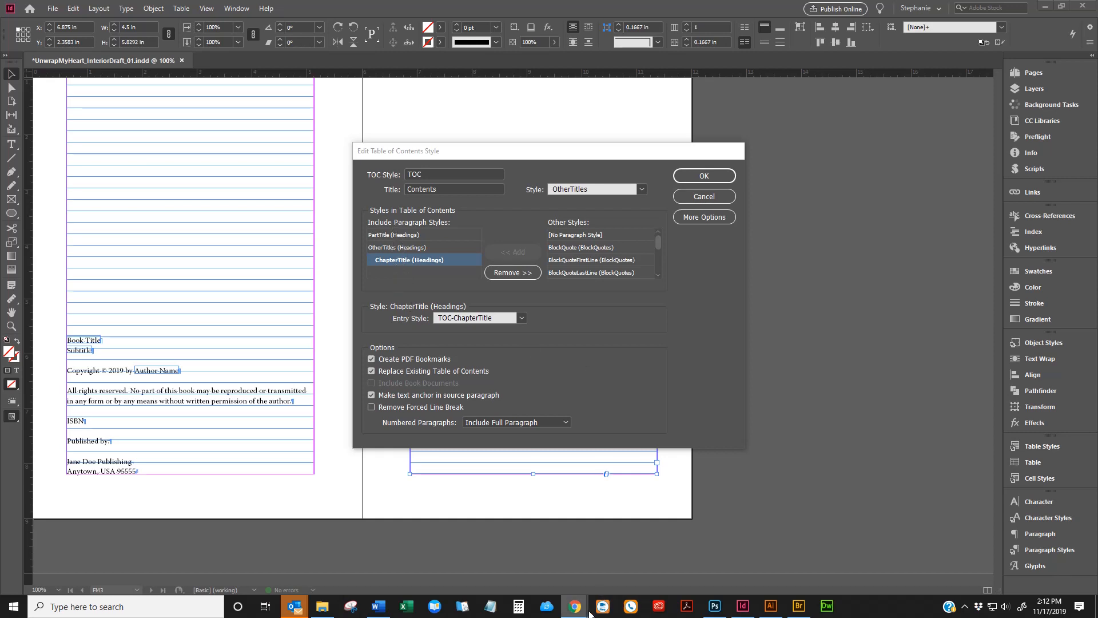
mouse_move(588, 615)
left_click(715, 181)
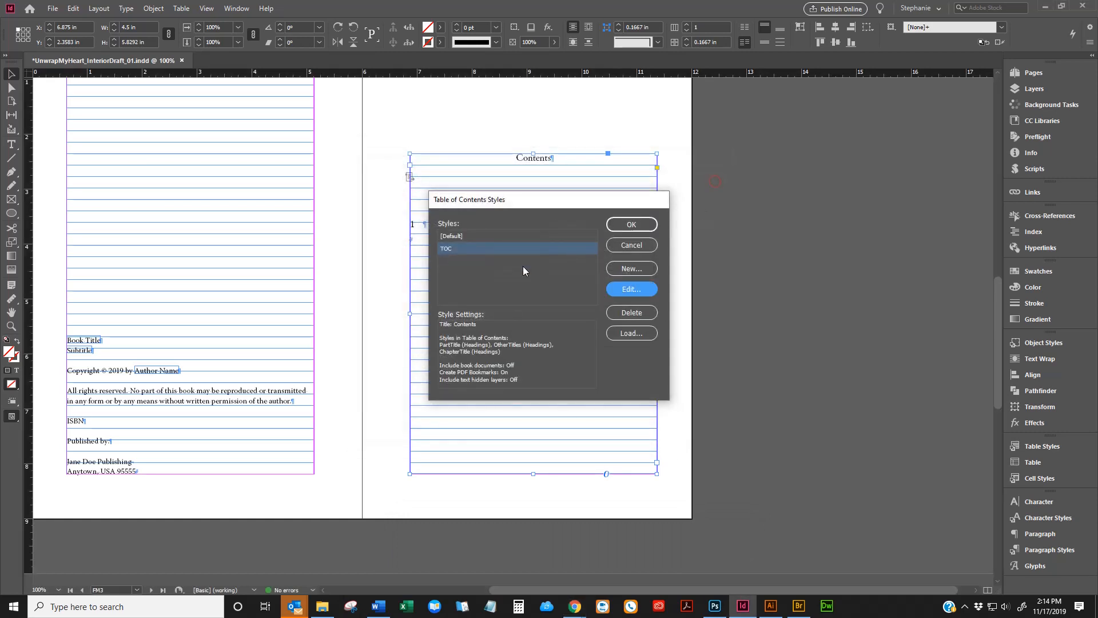
left_click(631, 225)
Step: Scroll to page 1, enter its empty text frame, then return to the Selection tool and deselect
scroll(529, 338, "down", 8)
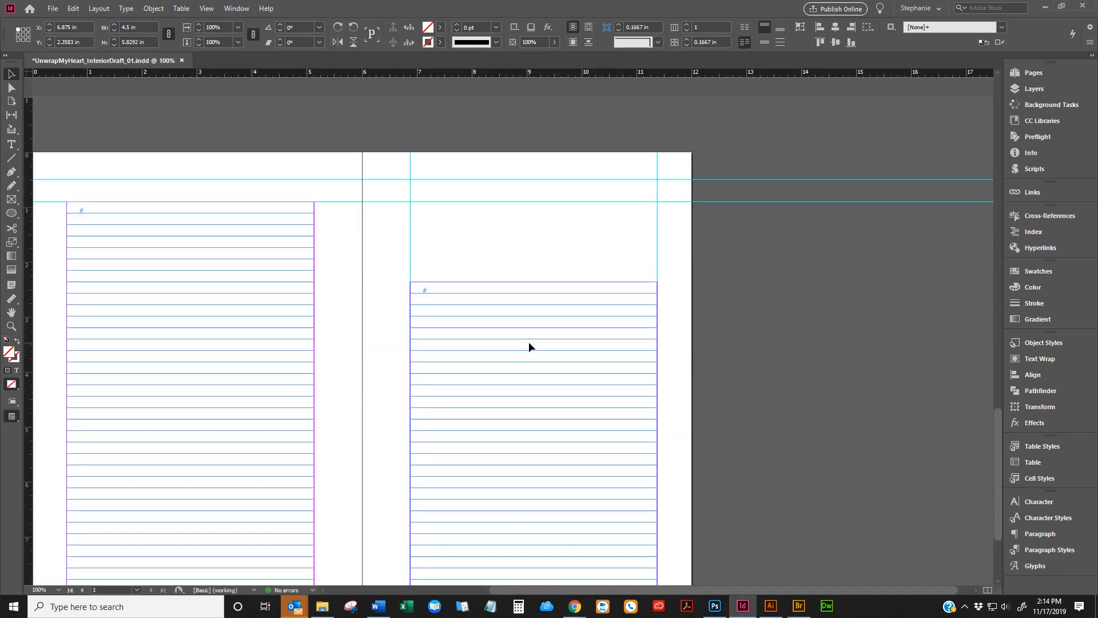
scroll(523, 288, "down", 3)
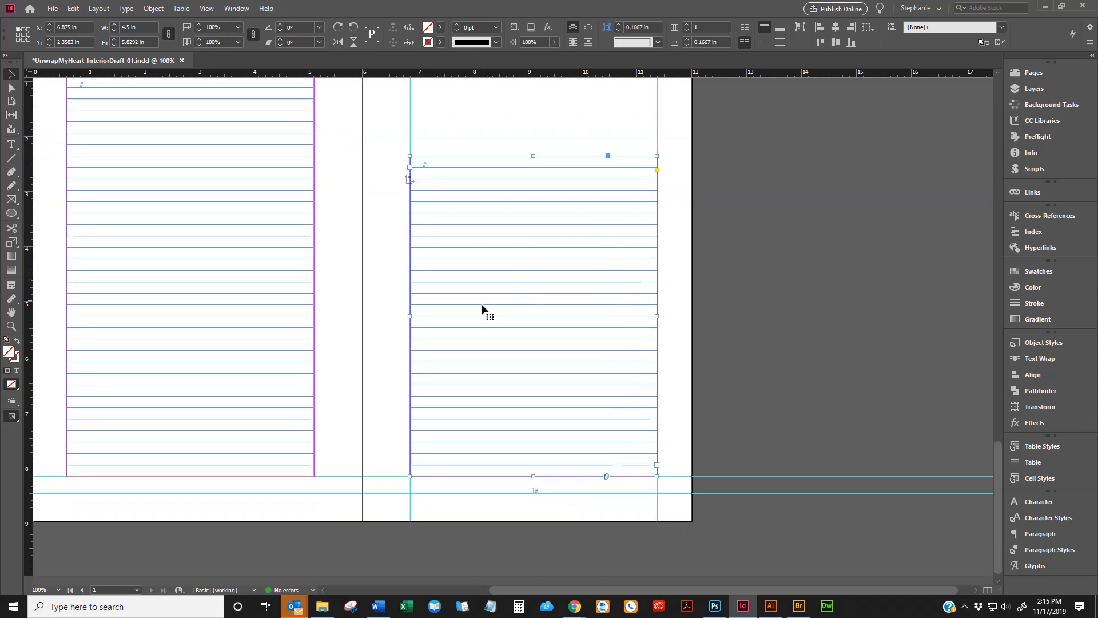
scroll(612, 315, "up", 3)
scroll(619, 311, "up", 6)
scroll(619, 314, "down", 8)
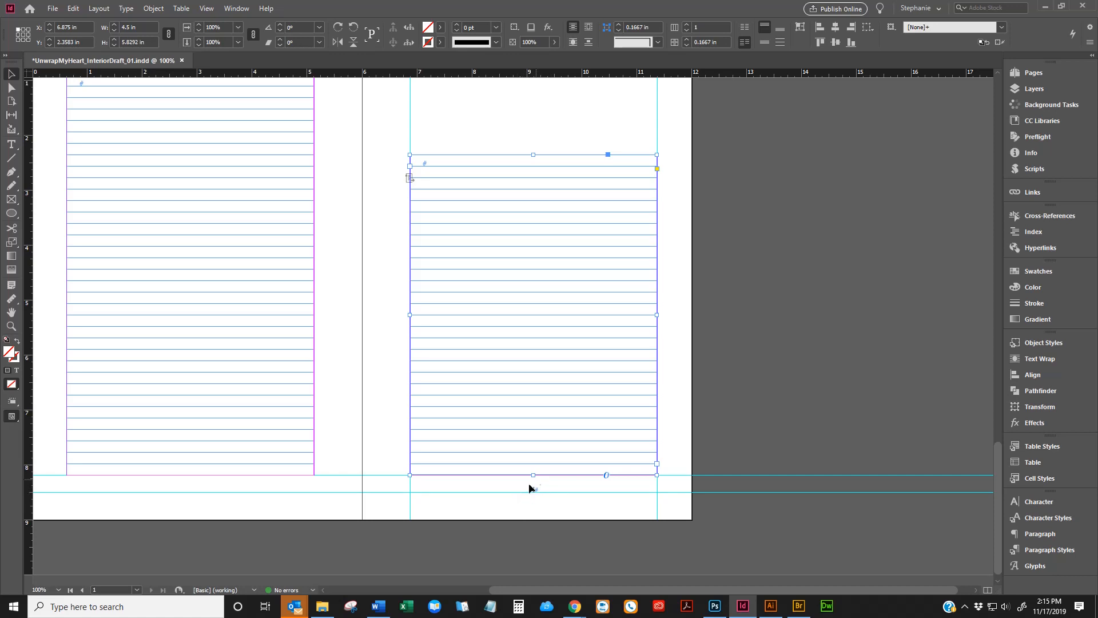
double_click(457, 163)
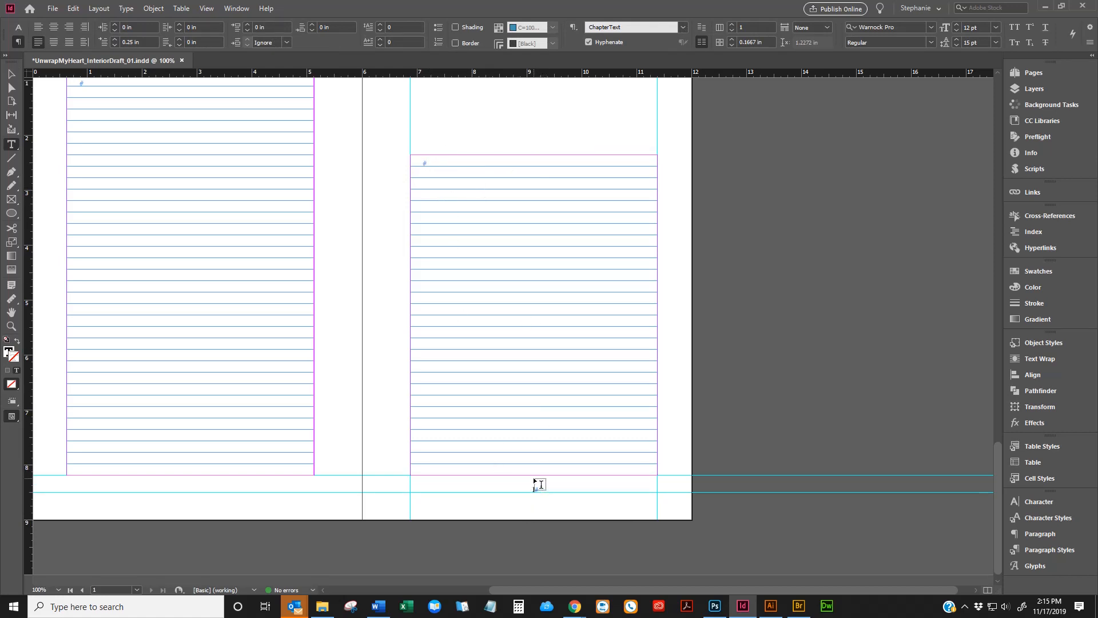
scroll(538, 483, "down", 5)
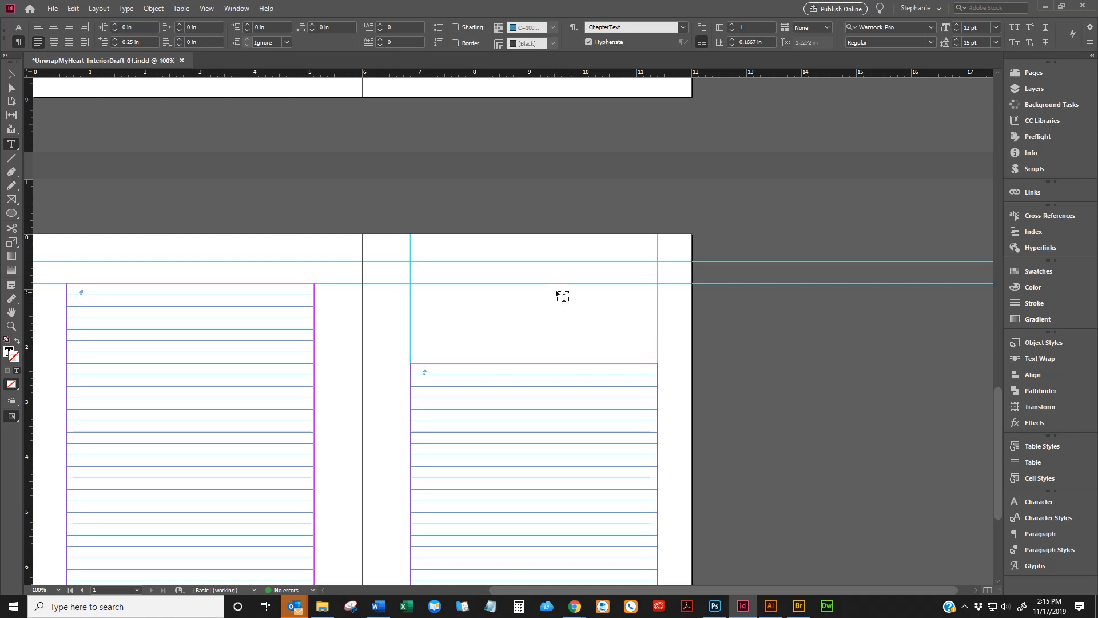
scroll(559, 299, "down", 3)
left_click(11, 75)
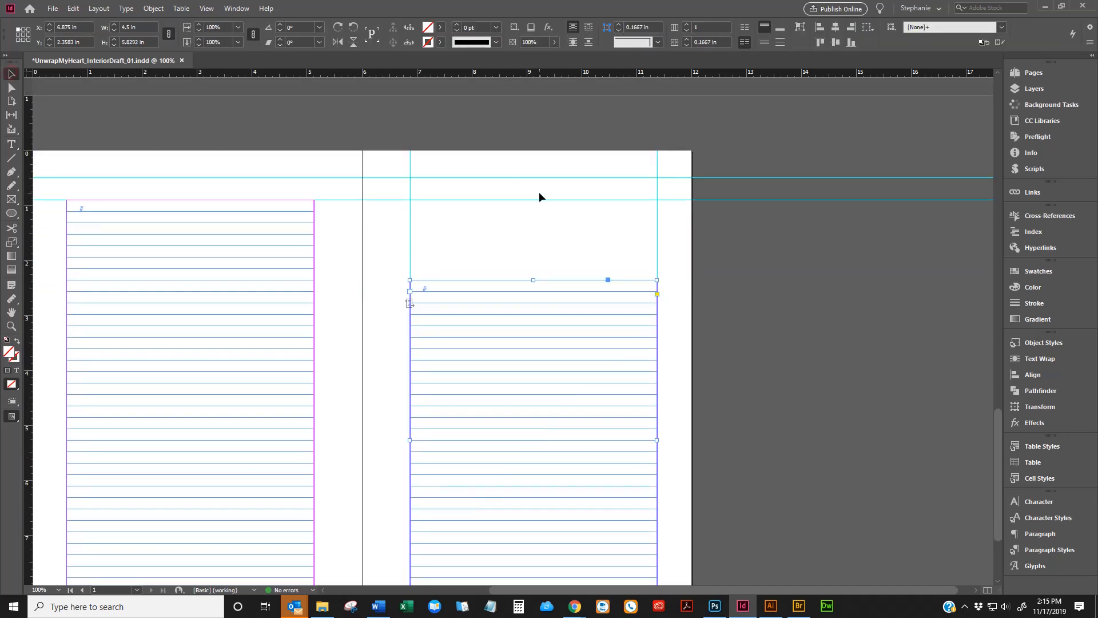
left_click(538, 193)
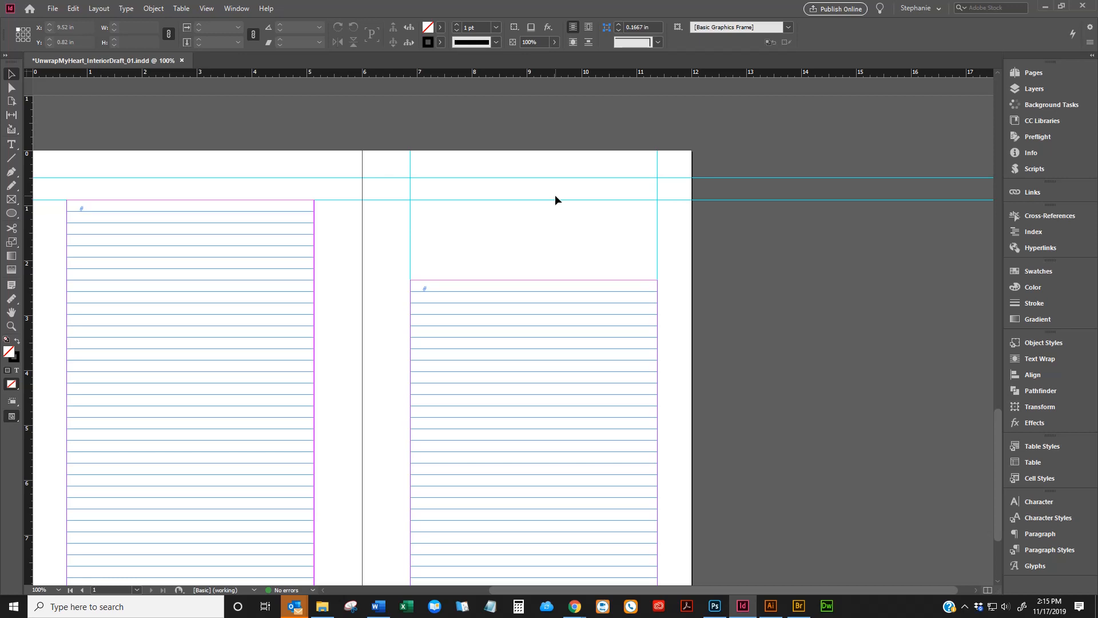
Step: Select and enter the empty right-page text frame, then deselect everything
scroll(574, 240, "down", 2)
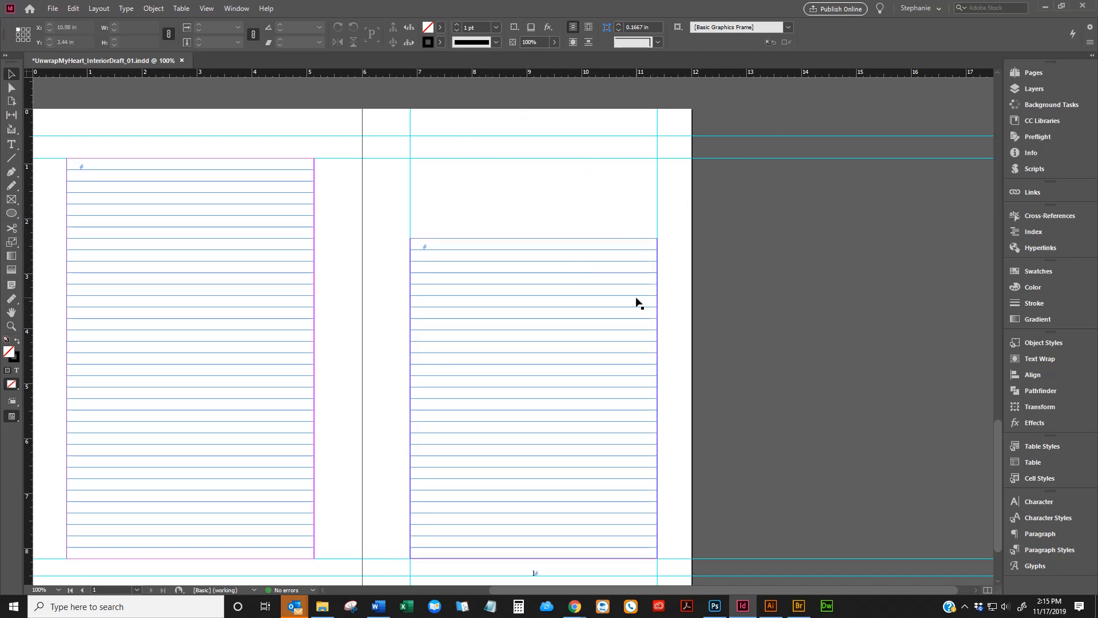
left_click(629, 275)
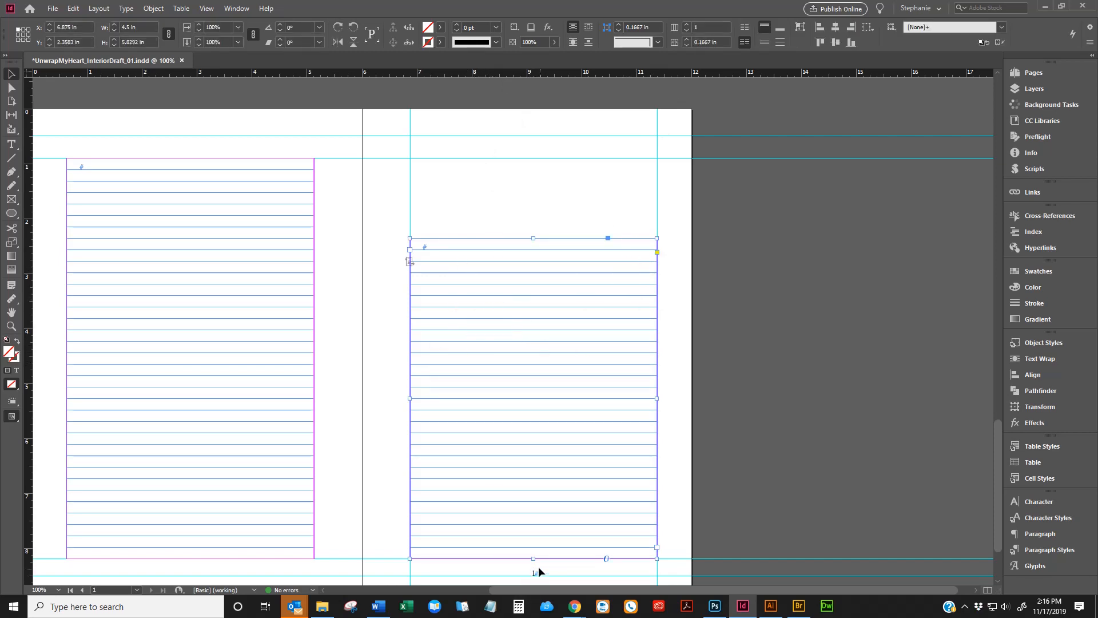
double_click(424, 250)
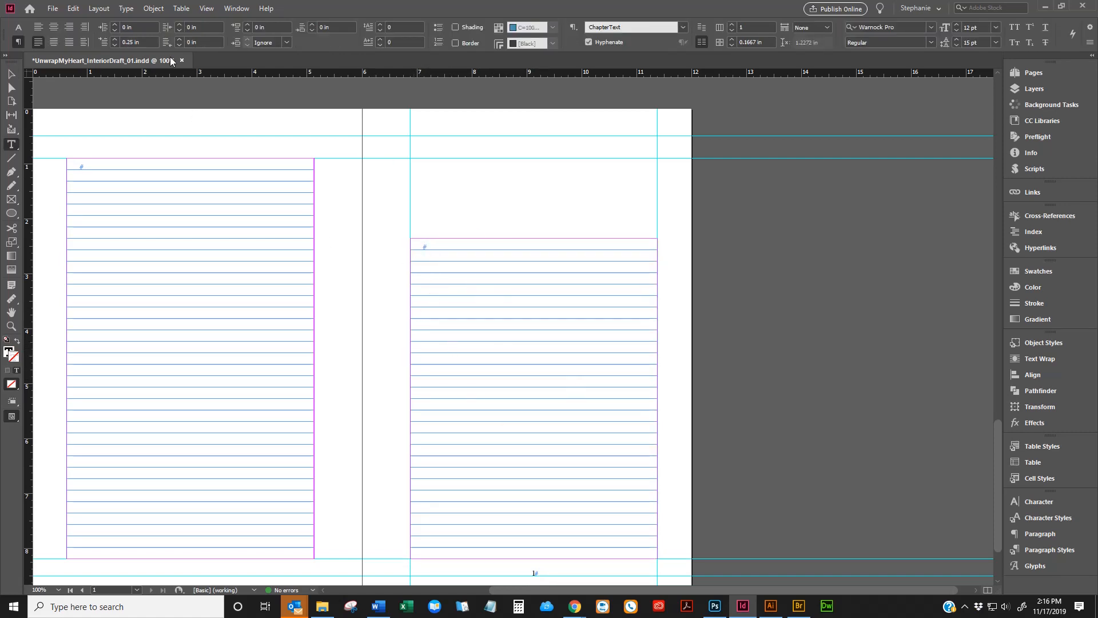
left_click(11, 75)
left_click(449, 126)
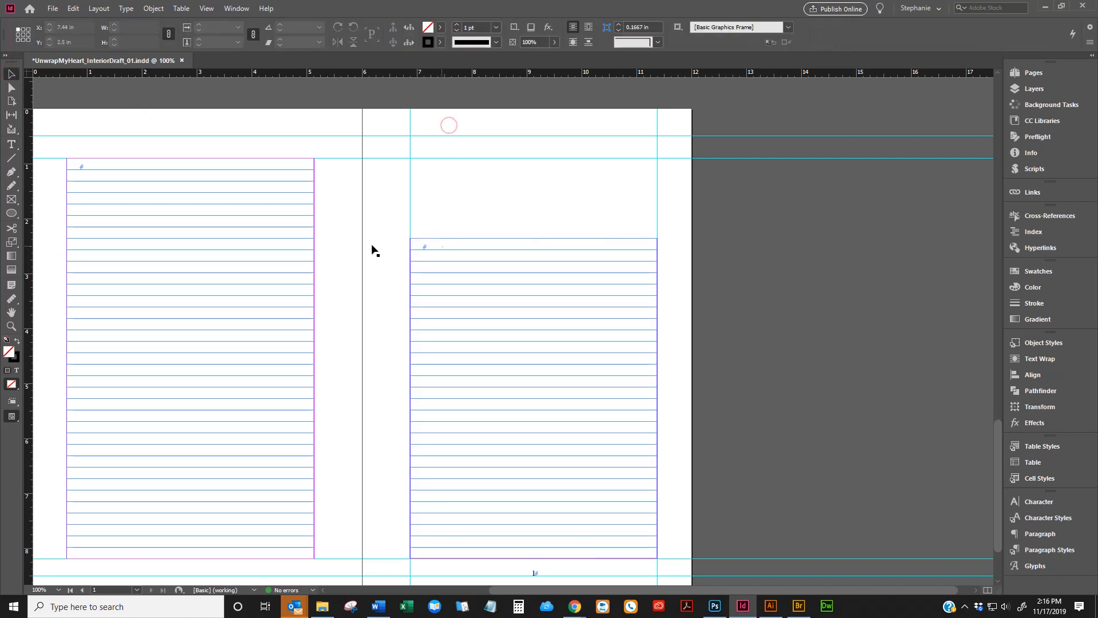
Step: Put the Type cursor in the right-page frame, then close the cleaned manuscript in Word
left_click(12, 144)
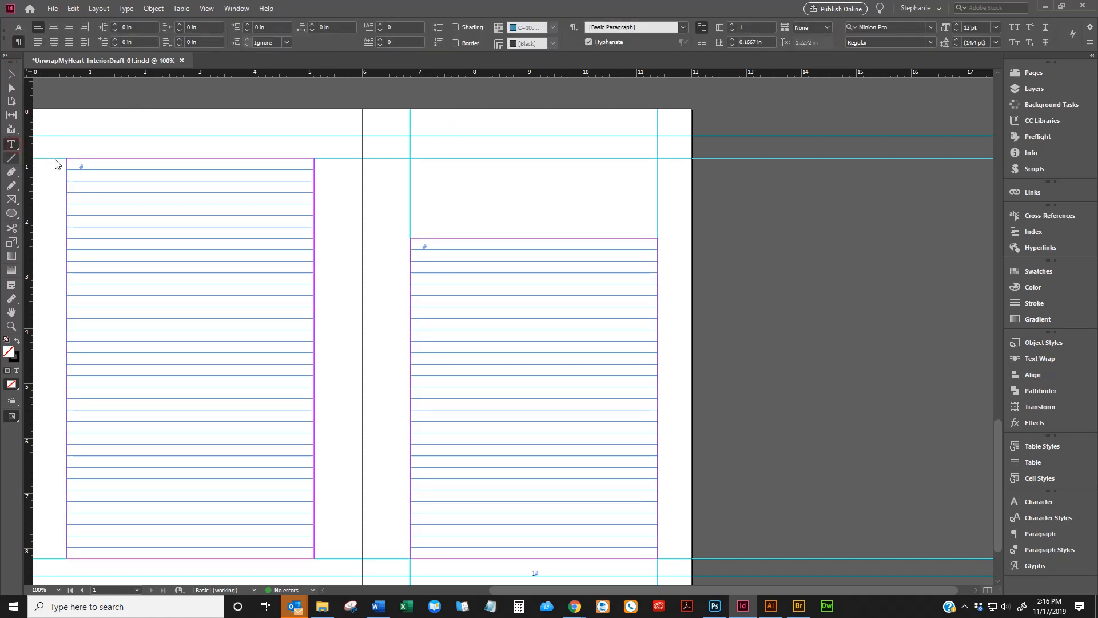
left_click(423, 246)
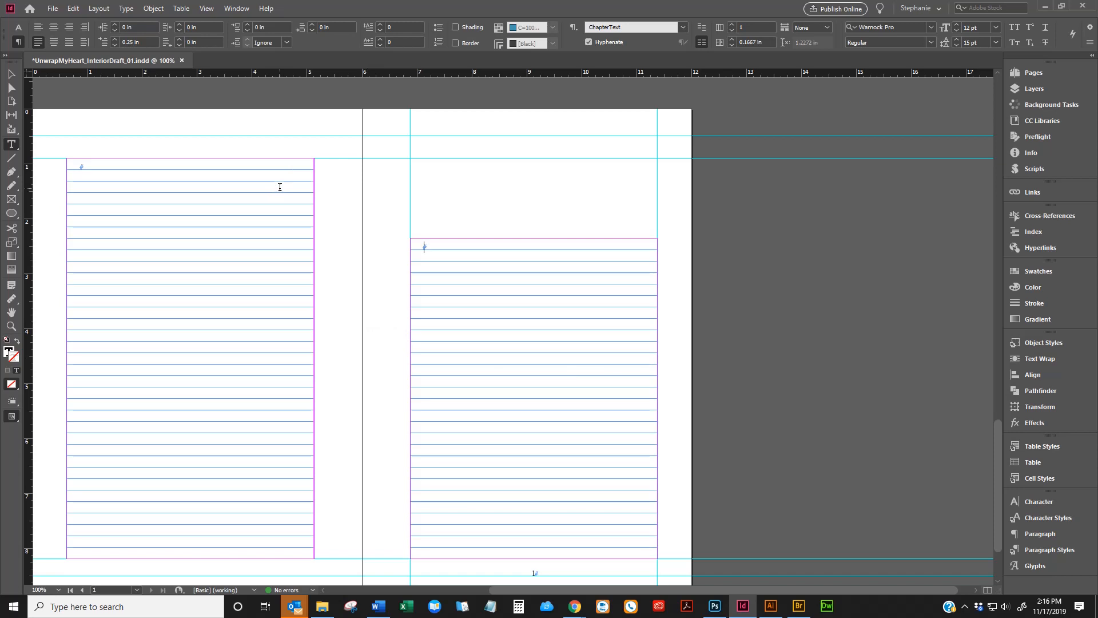
left_click(382, 607)
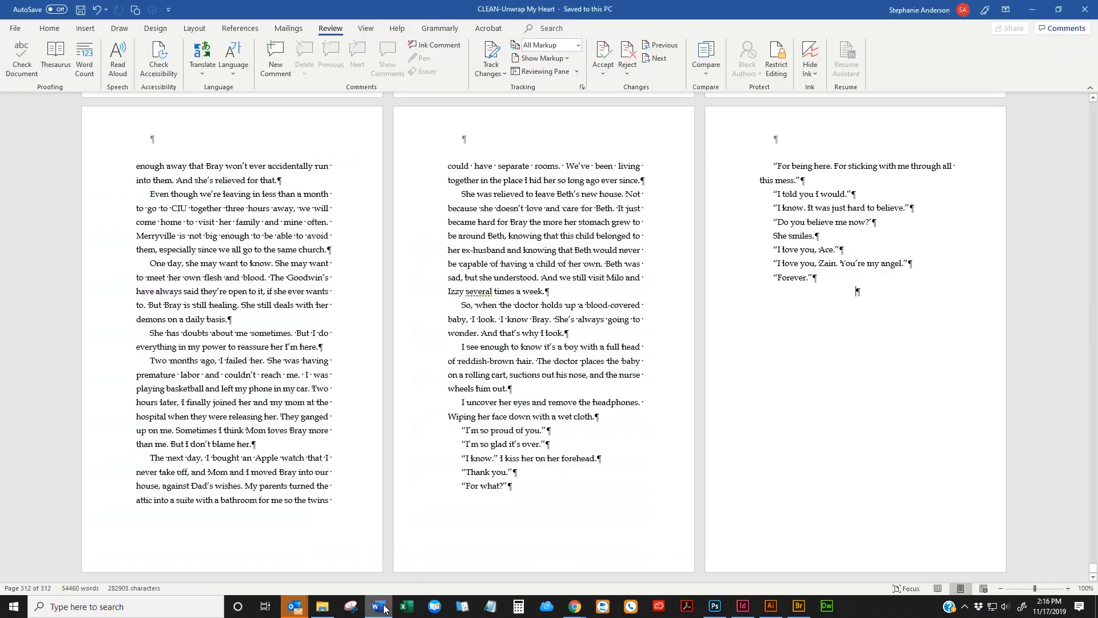
left_click(1092, 4)
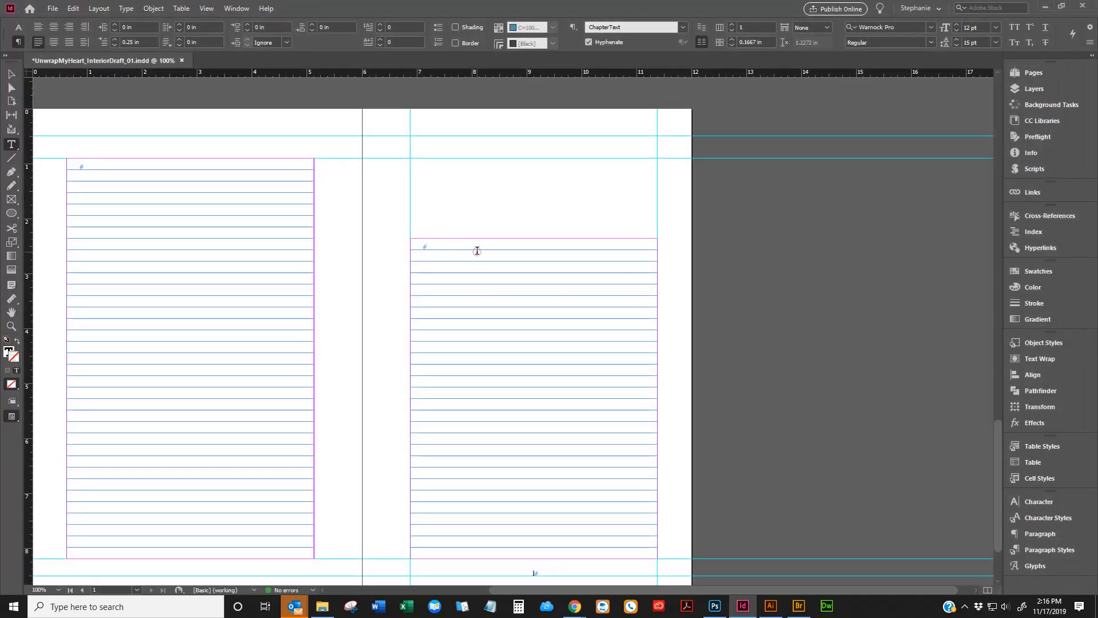
Step: Open the Place dialog via Ctrl+D and File > Place, browse to Interior, and cancel both times
left_click(477, 250)
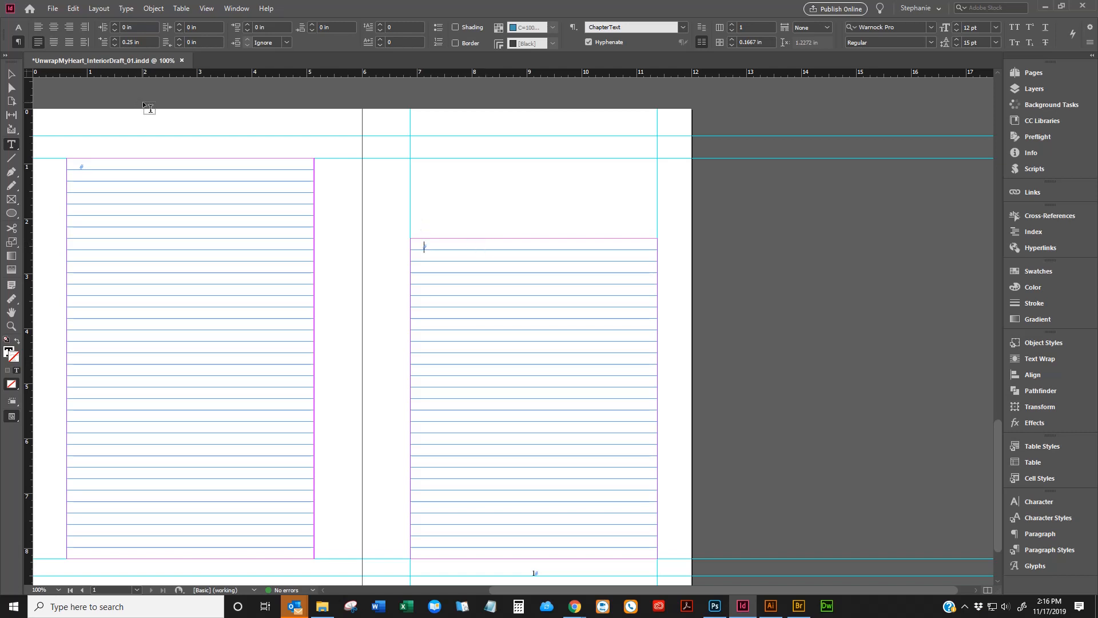
key("ctrl+d")
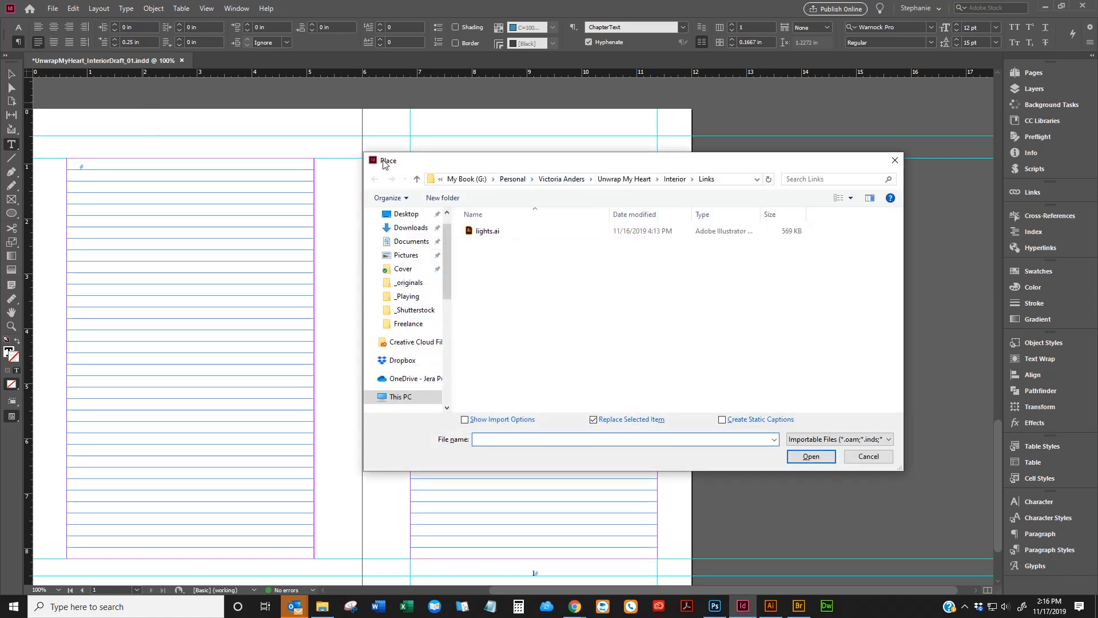
left_click(664, 180)
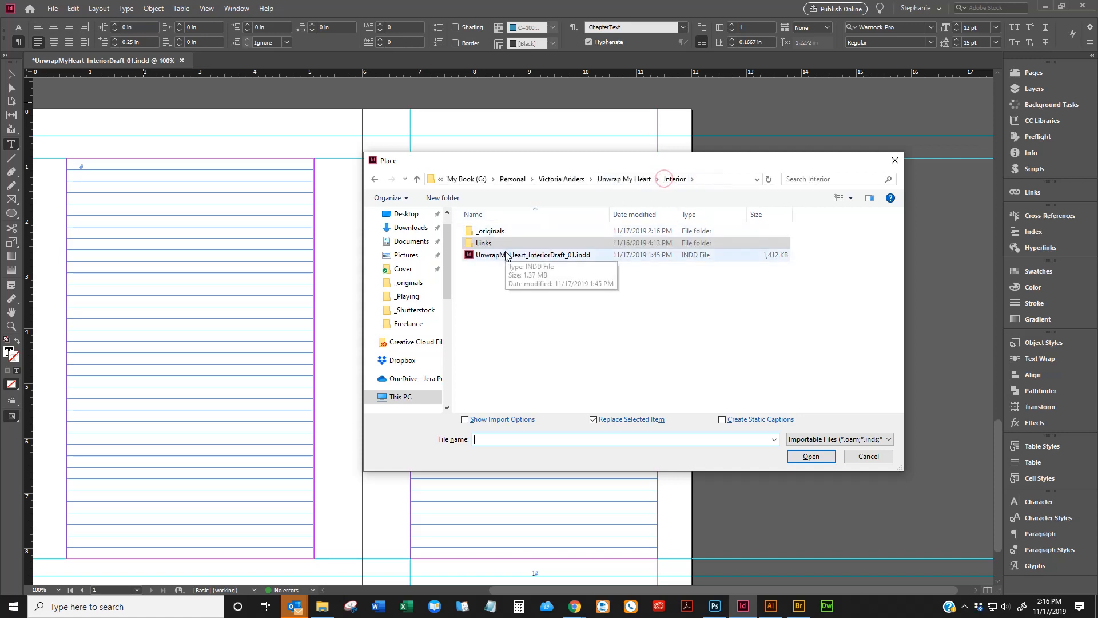
left_click(868, 455)
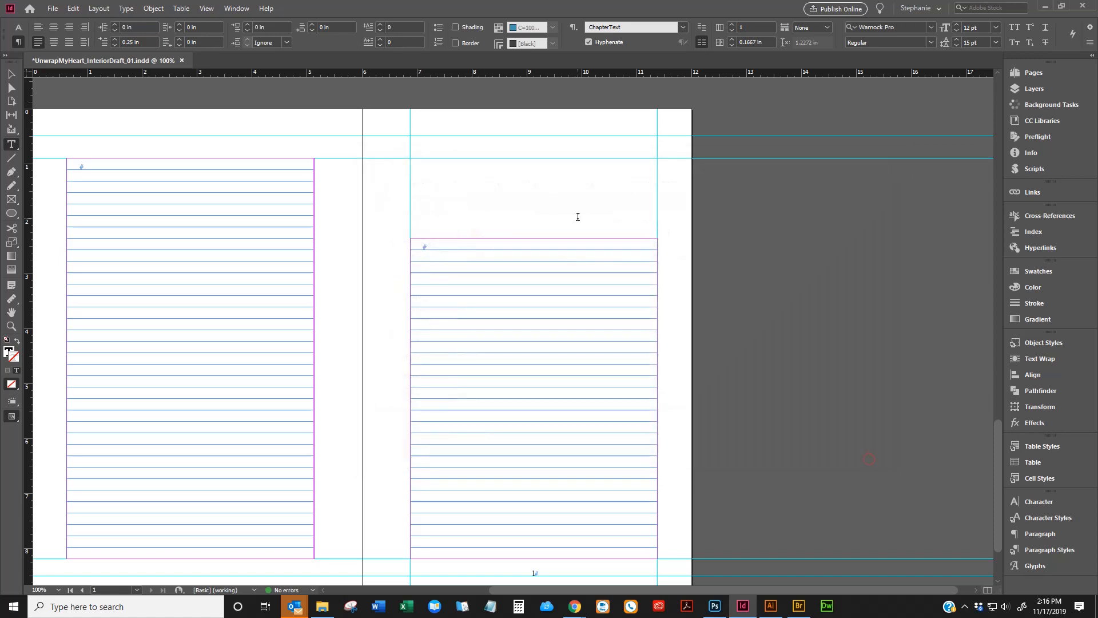
left_click(51, 9)
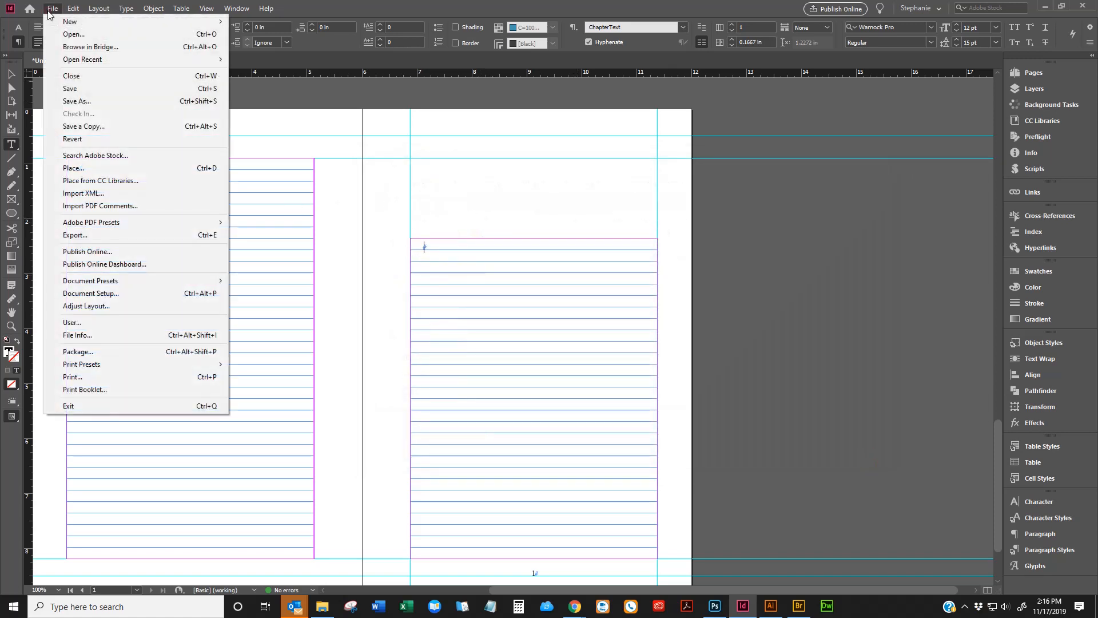
left_click(79, 168)
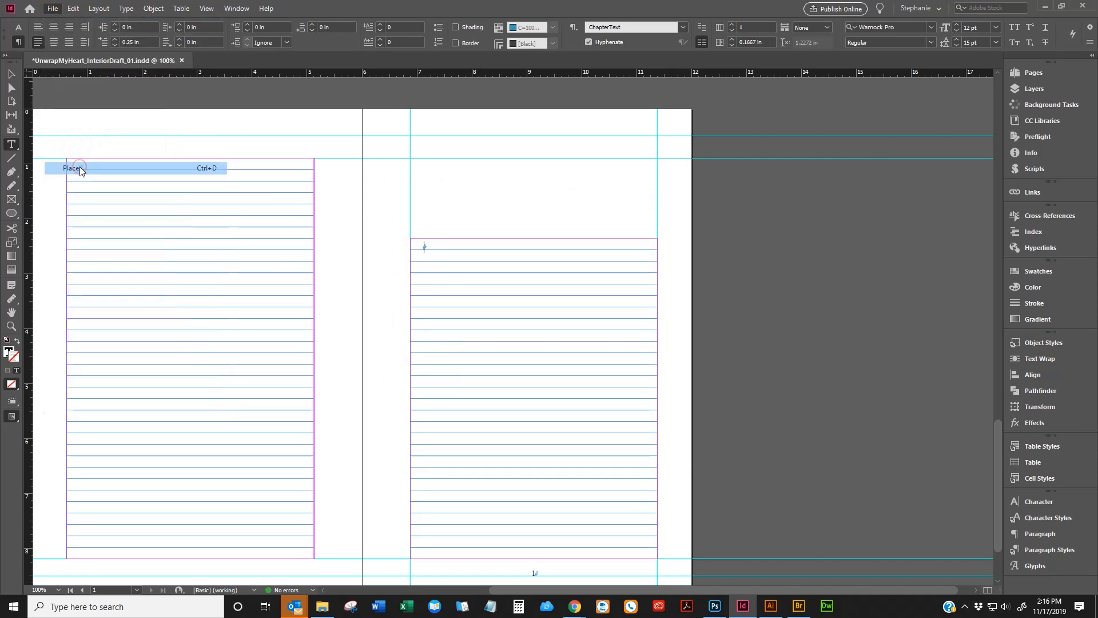
left_click(674, 179)
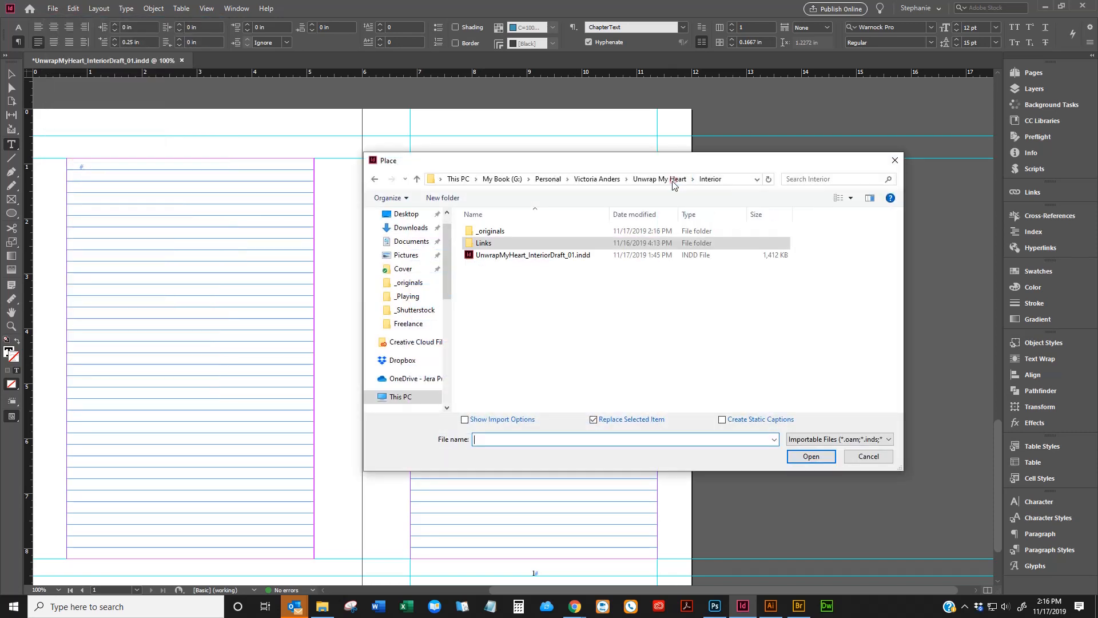
left_click(868, 461)
Step: With nothing selected, place CLEAN-Unwrap My Heart.docx from the _originals folder
key("Escape")
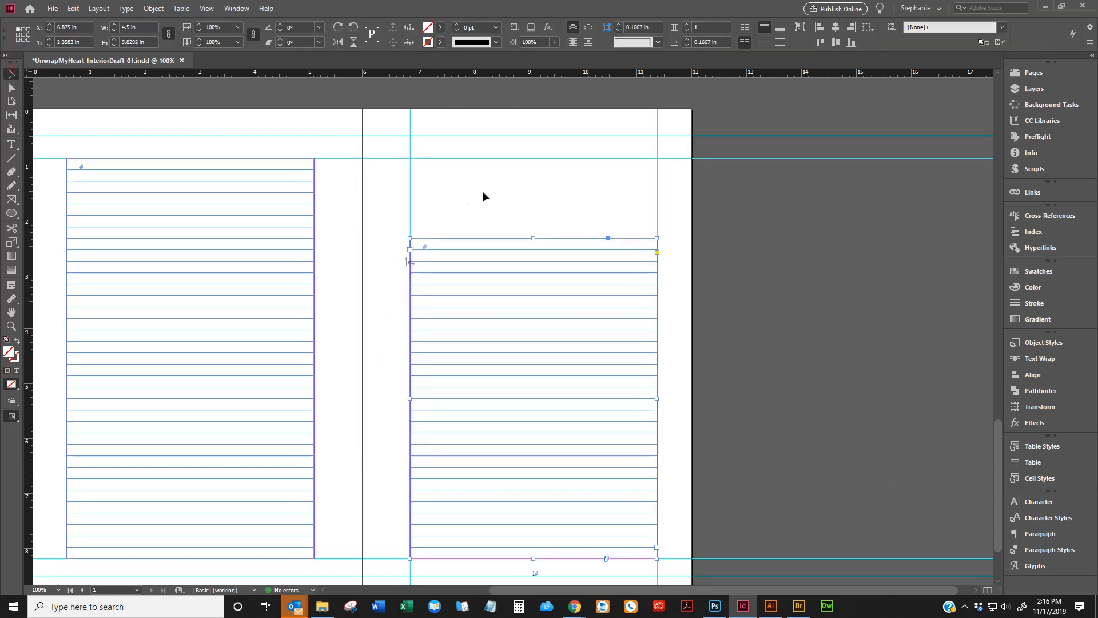
left_click(482, 183)
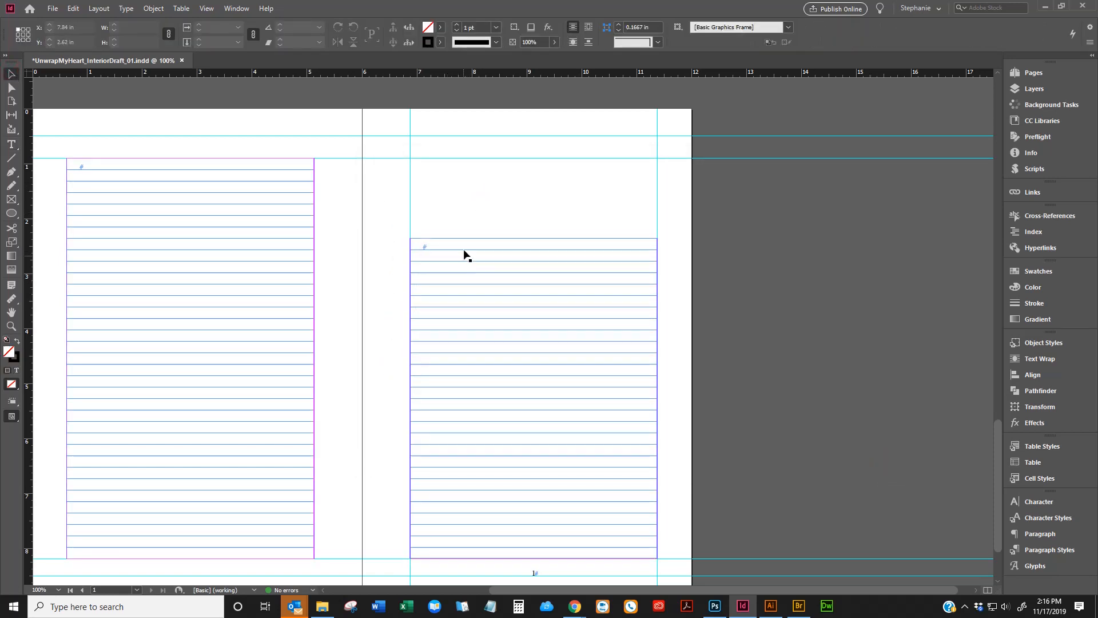
left_click(468, 195)
key("ctrl+d")
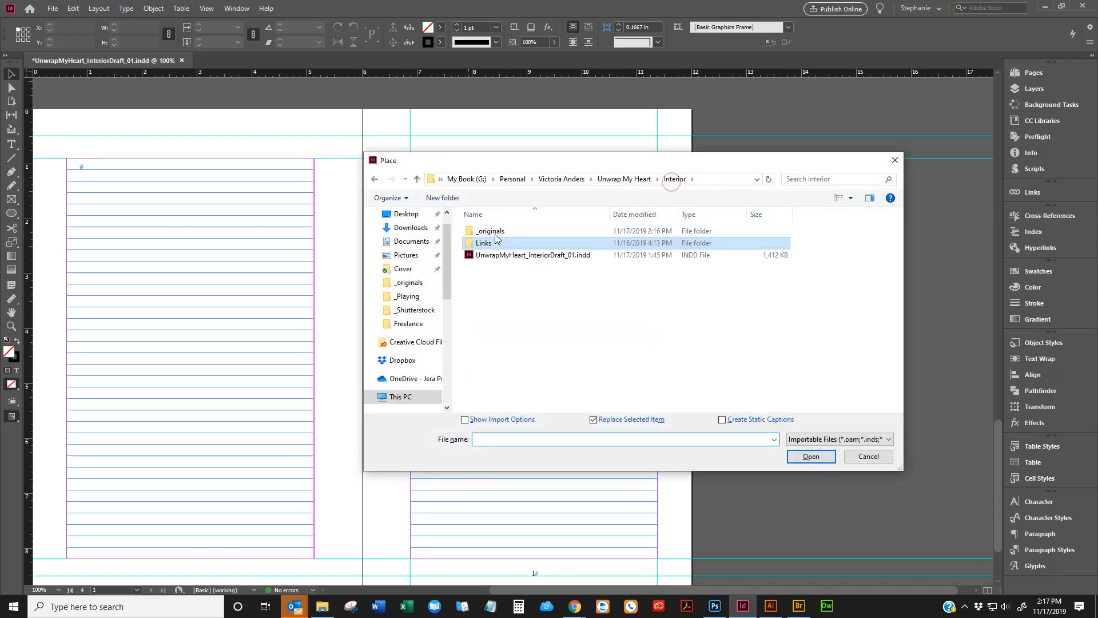
double_click(496, 231)
left_click(502, 231)
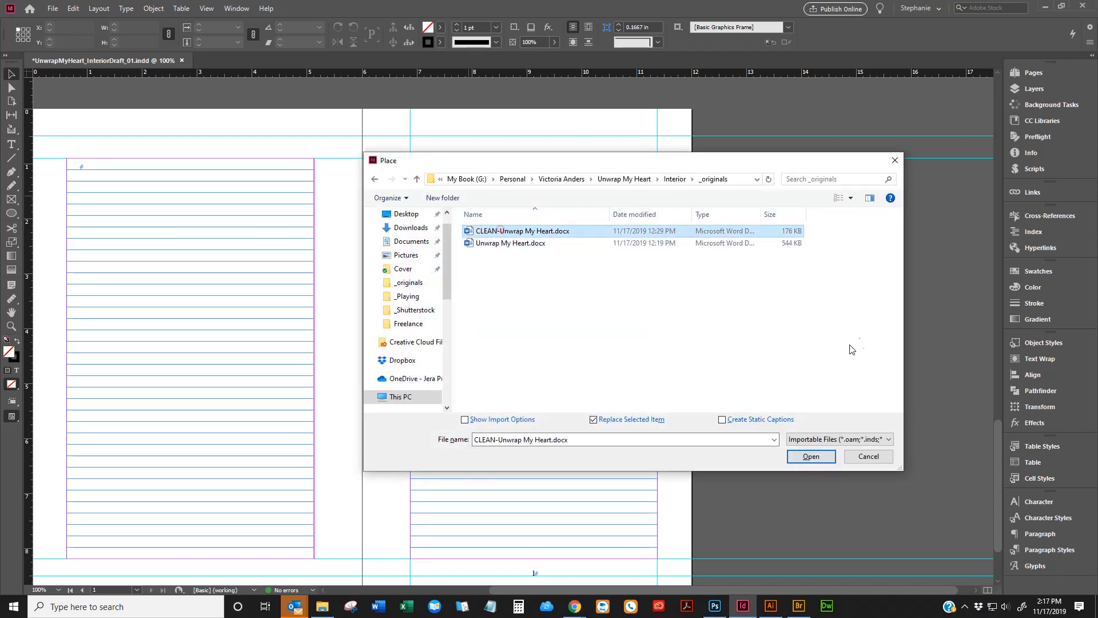
left_click(811, 456)
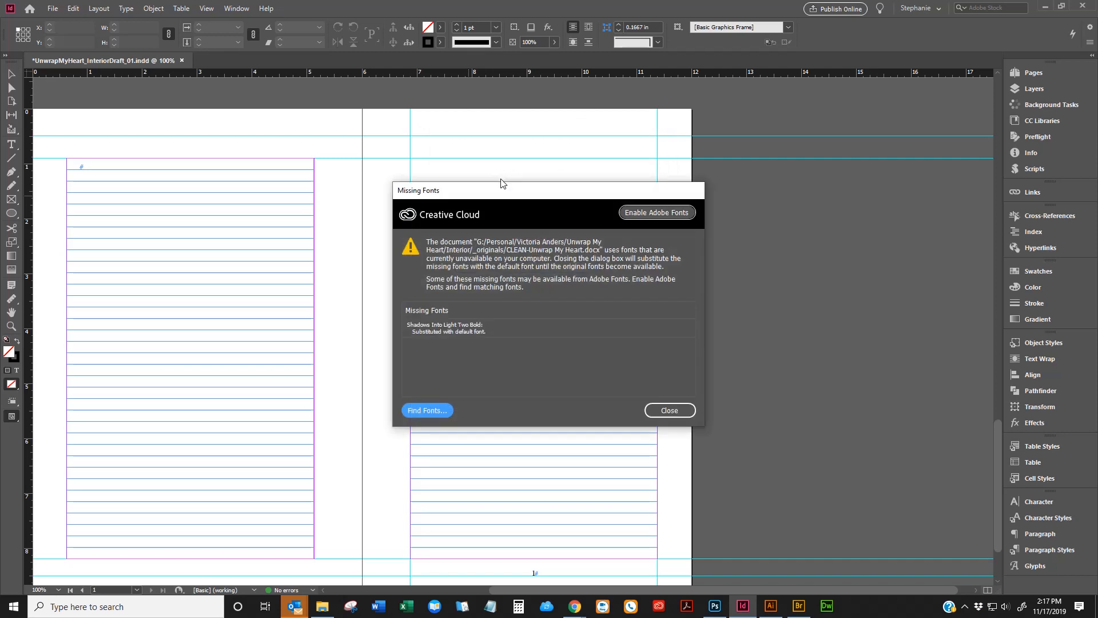
Step: Dismiss the missing-font warning, place the story atop the right page, and enlarge its frame
left_click(668, 401)
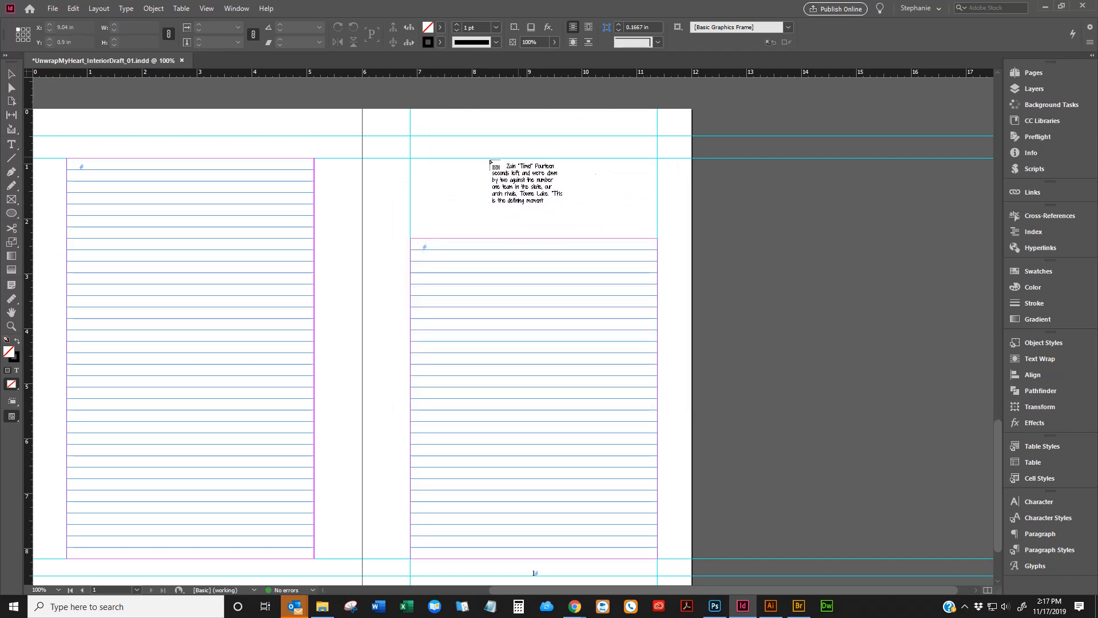
left_click(452, 166)
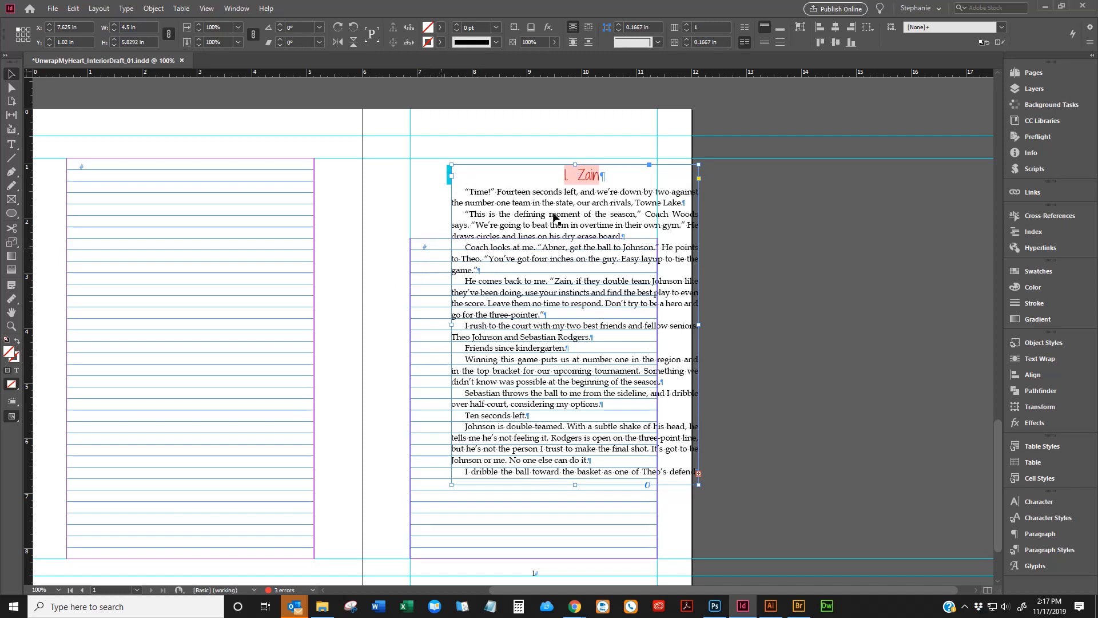
left_click_drag(659, 194, 656, 193)
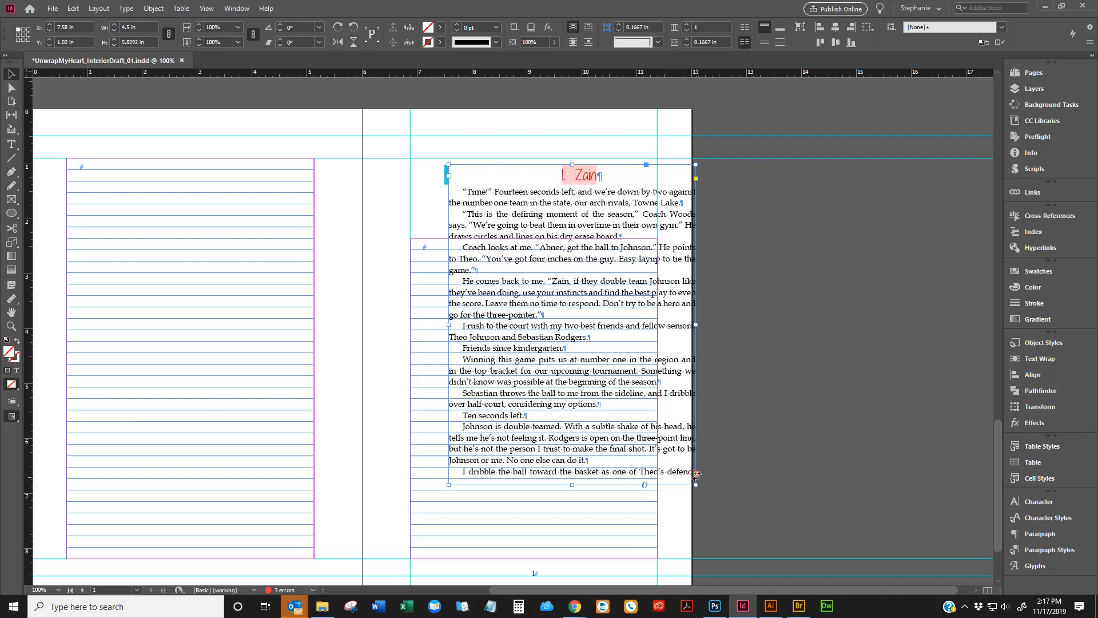
left_click_drag(695, 479, 725, 486)
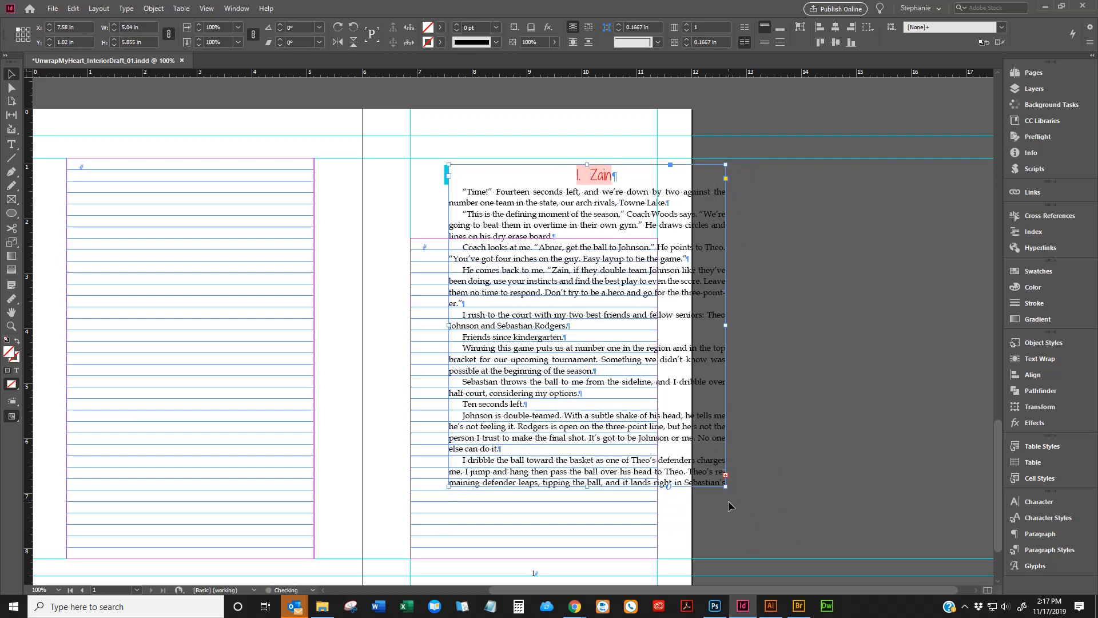
Step: Scroll to page 1 and select its empty primary text frame
scroll(729, 500, "down", 3)
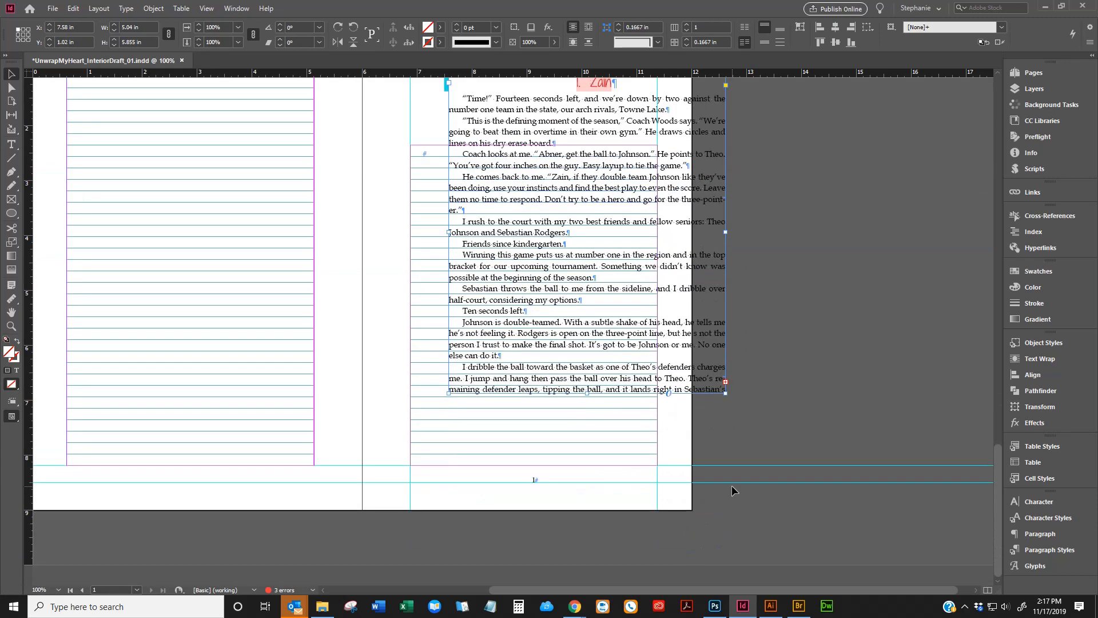
scroll(733, 485, "up", 10)
scroll(729, 468, "down", 10)
left_click(432, 208)
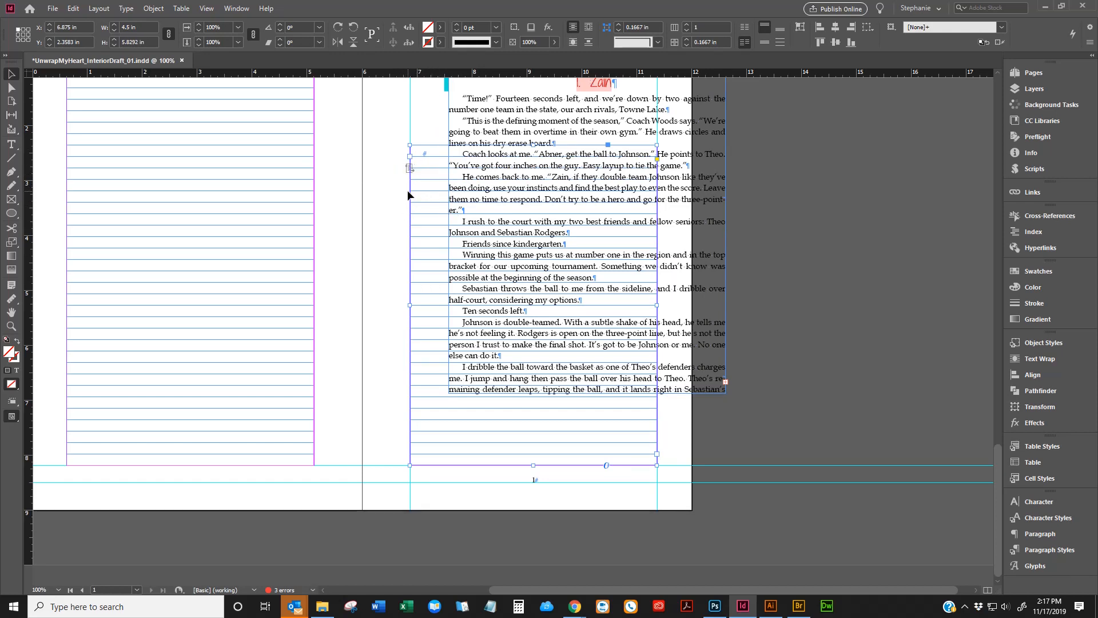
scroll(407, 190, "up", 3)
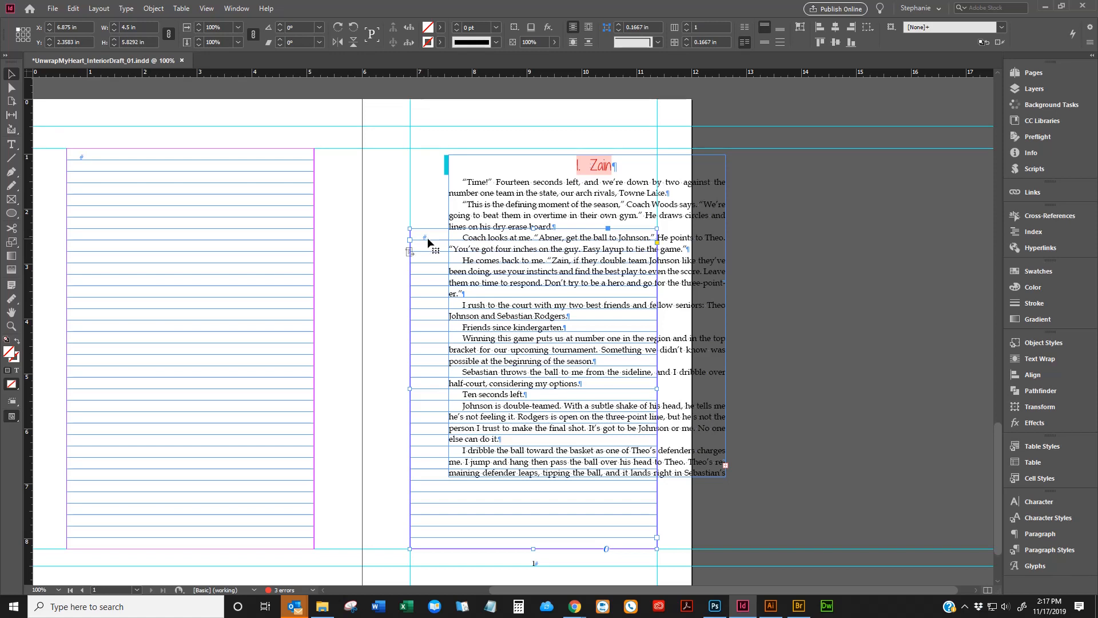
Step: Inspect the text frames on the A-Header and B-Chapter Title master spreads
left_click(1028, 74)
double_click(985, 102)
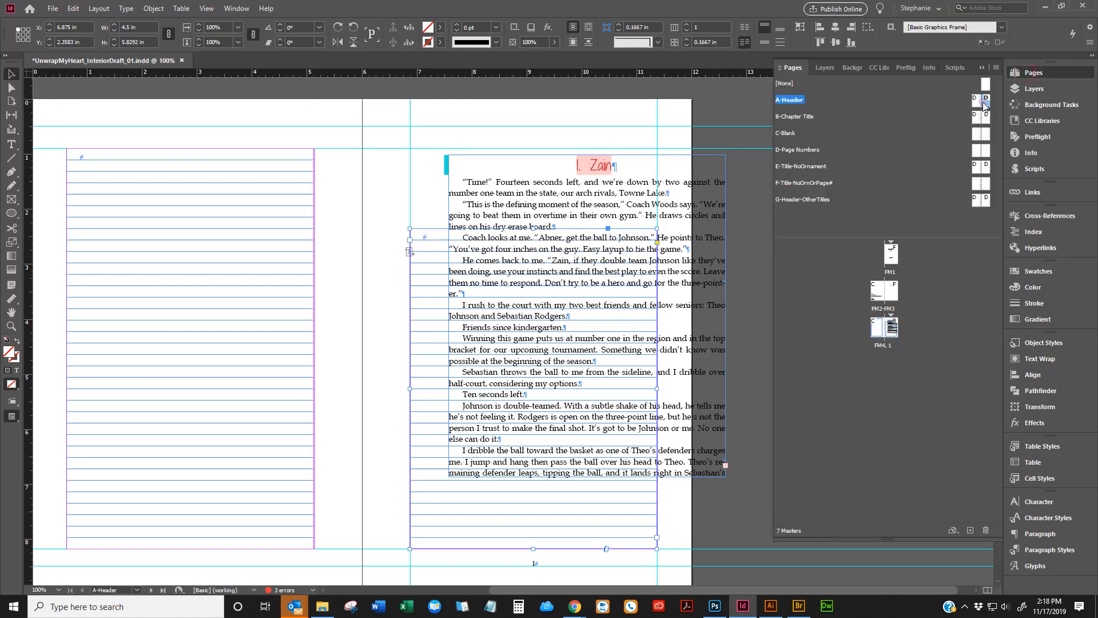
left_click(204, 200)
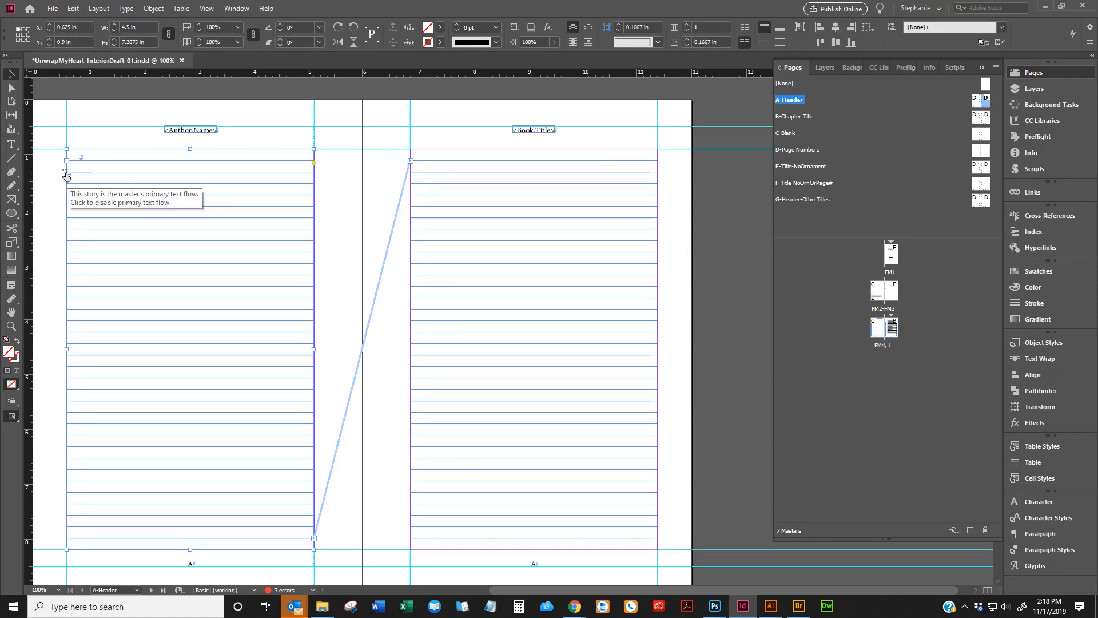
double_click(979, 115)
left_click(498, 263)
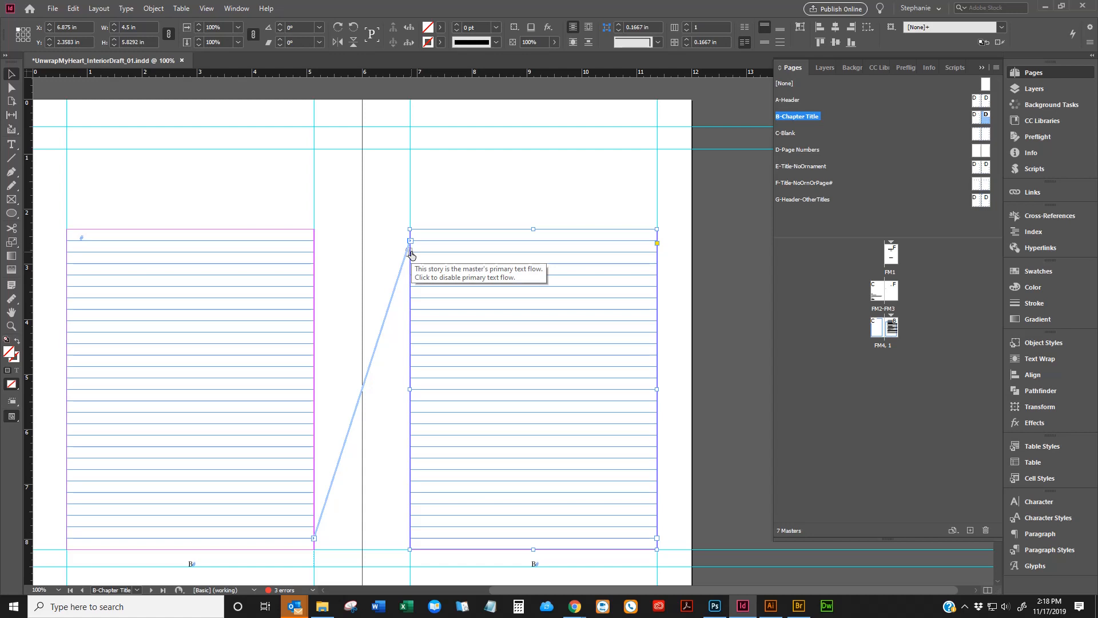
Step: Return to page 1 and delete the placed 1. Zain story frame
double_click(891, 328)
left_click(683, 220)
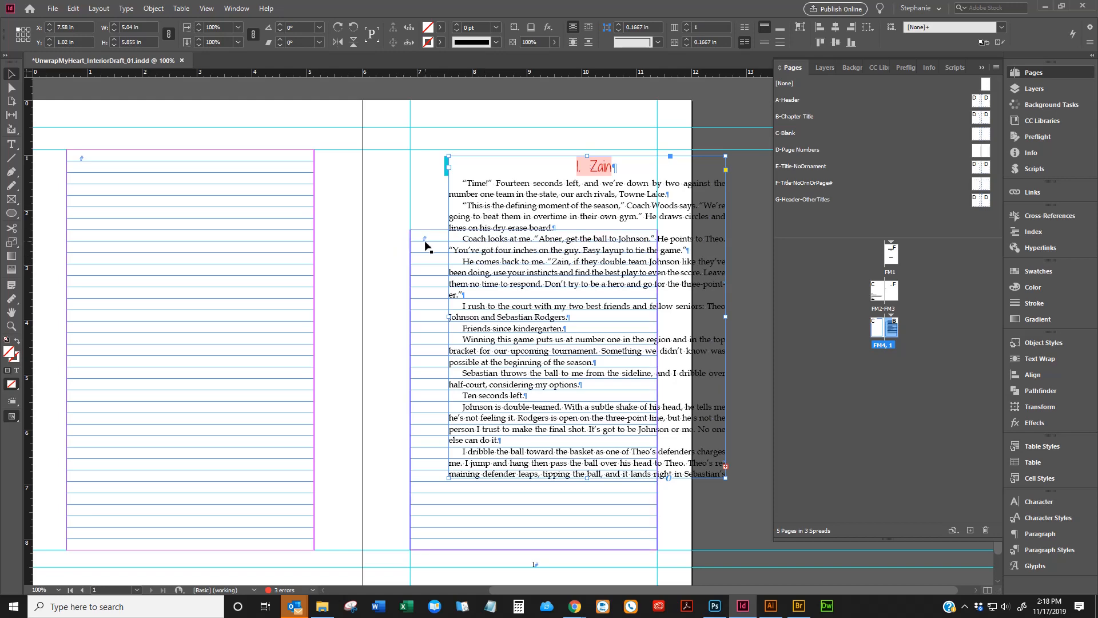
left_click_drag(517, 192, 499, 188)
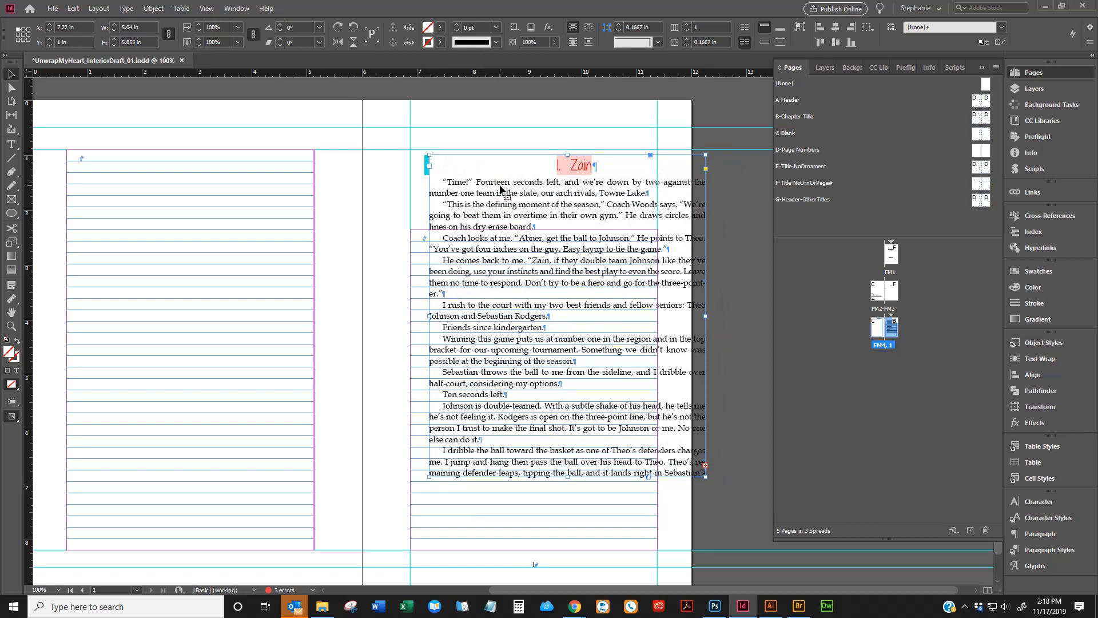
key("Delete")
Step: Place the insertion point at the start of the empty primary frame on page 1
left_click(474, 241)
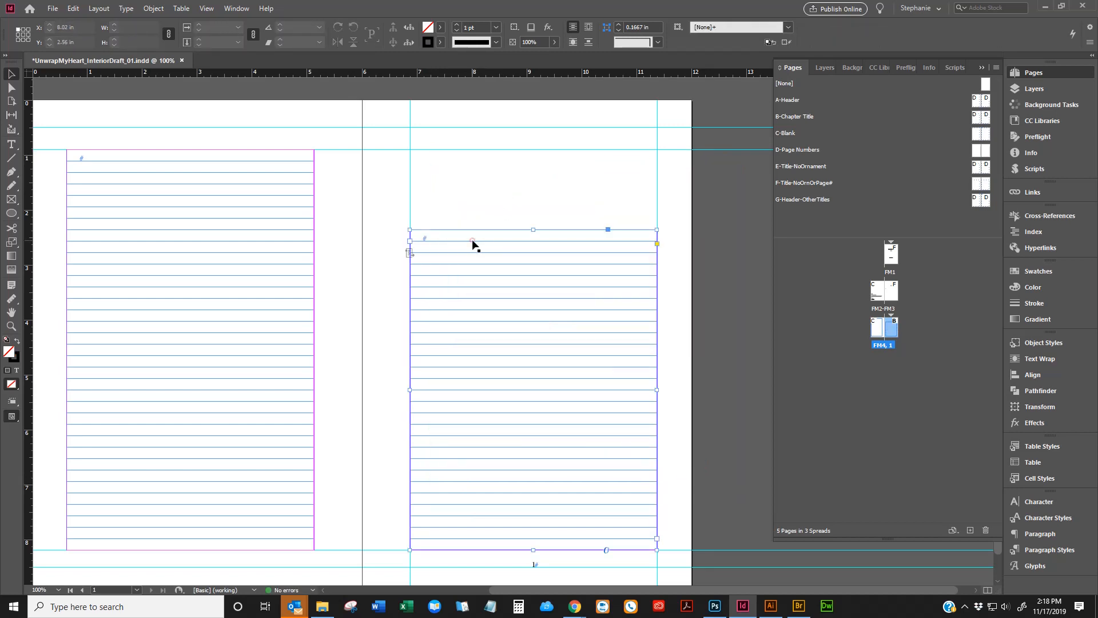
left_click(511, 160)
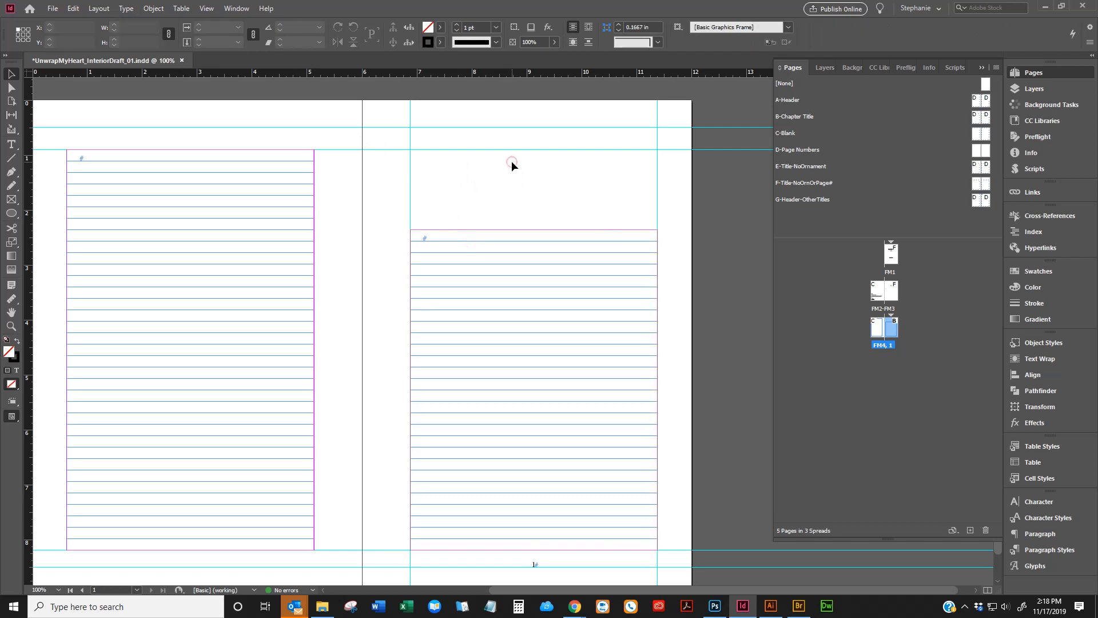
double_click(426, 236)
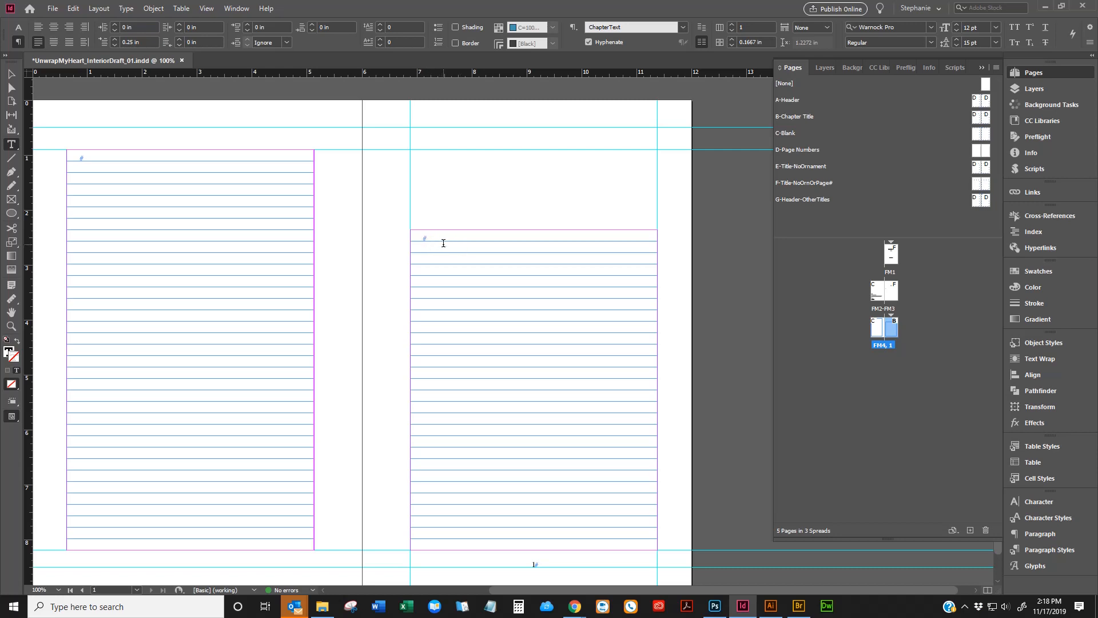
left_click(437, 238)
left_click(439, 242)
key("ctrl")
left_click(425, 234)
Step: Place CLEAN-Unwrap My Heart.docx and autoflow it to 231 pages, dismissing the missing-font warning
key("ctrl+d")
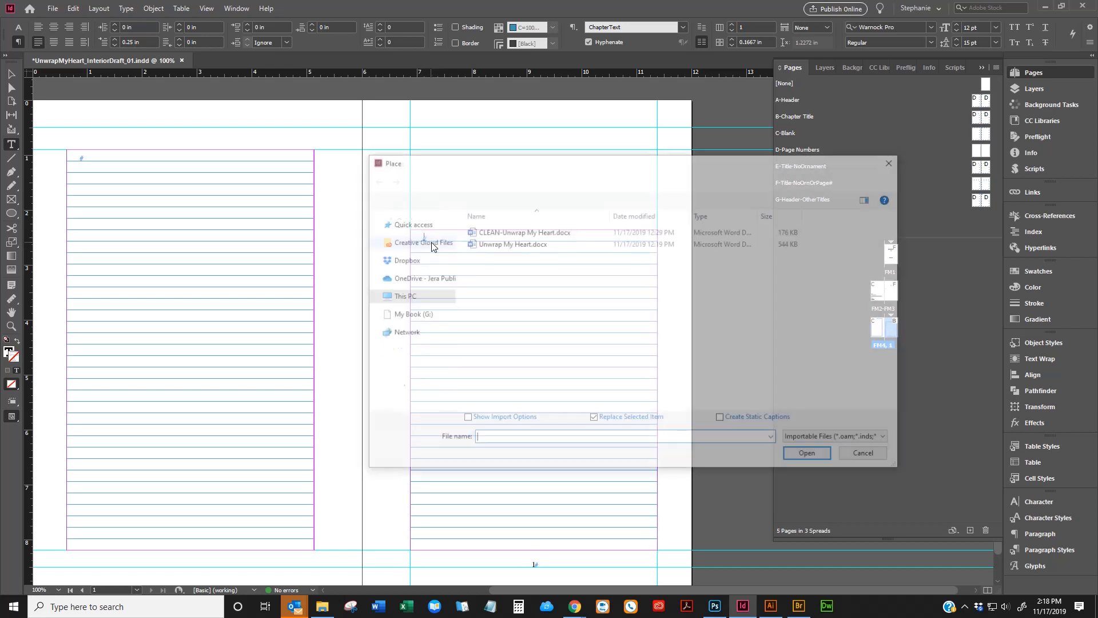
left_click(504, 231)
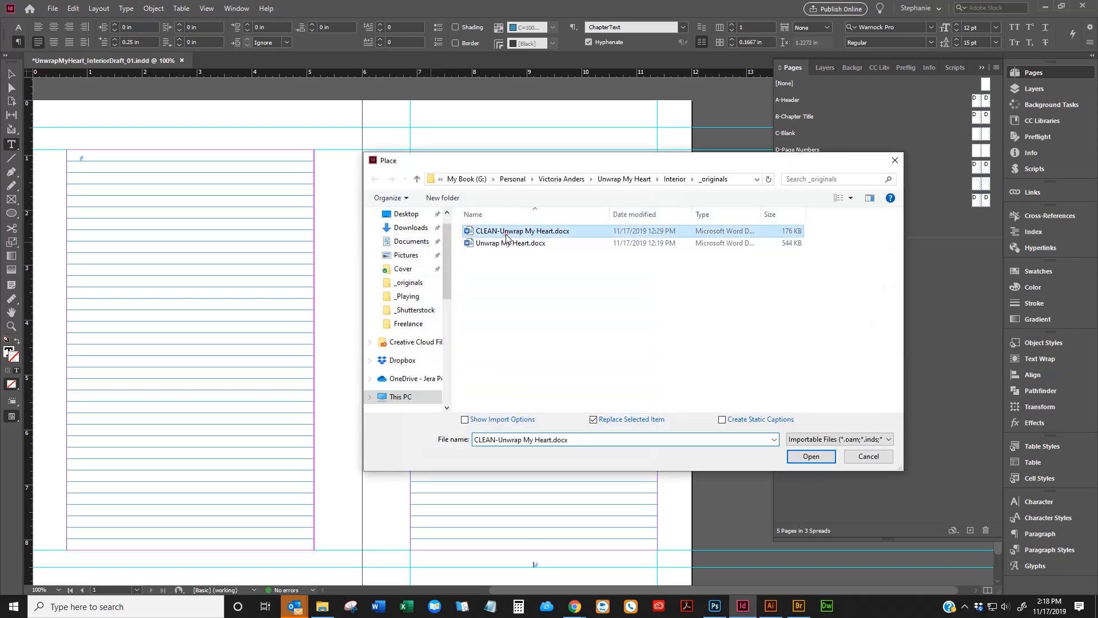
left_click(811, 456)
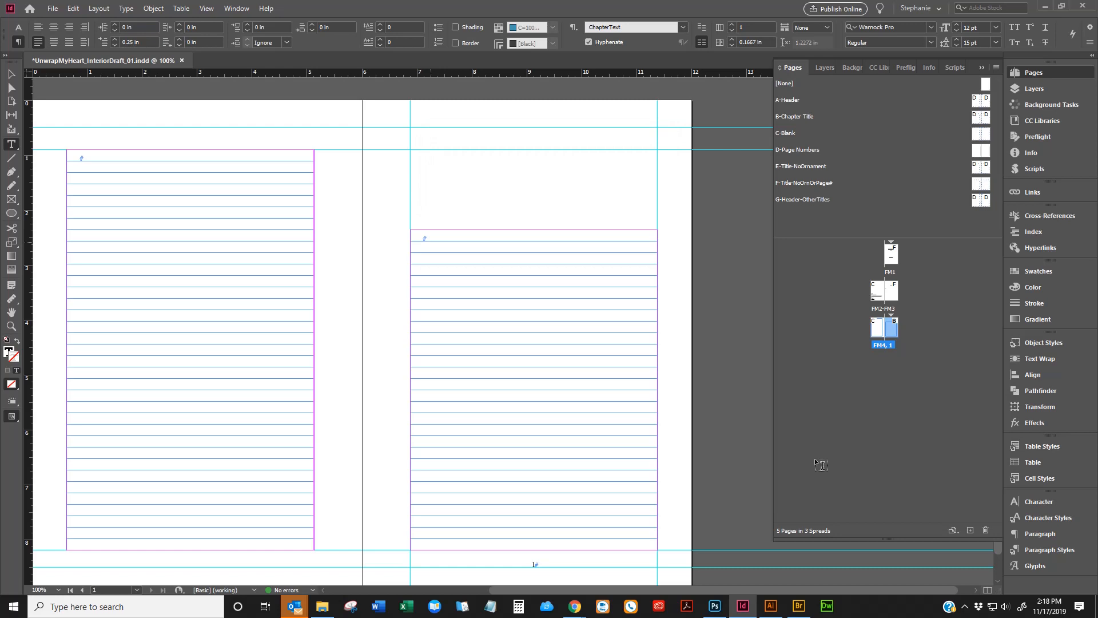
left_click(537, 239, "shift")
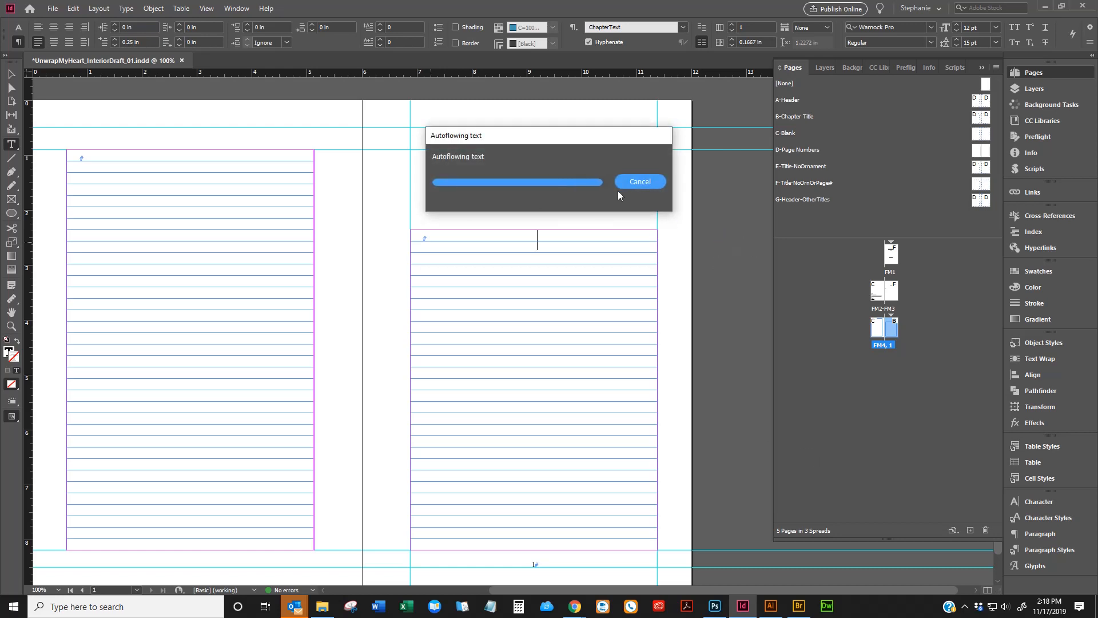
left_click(670, 402)
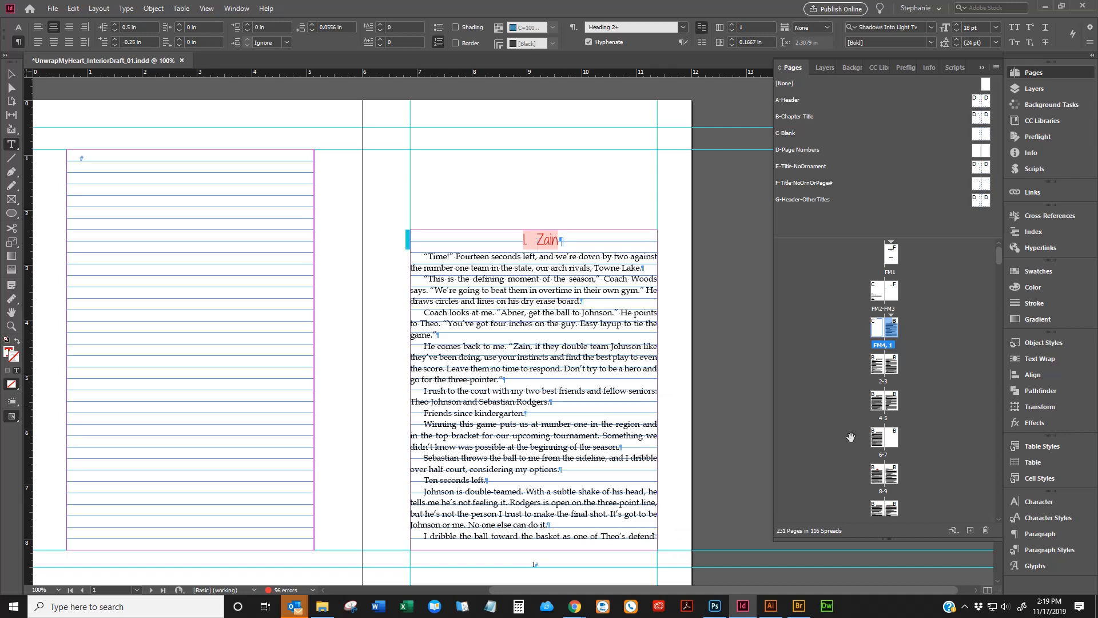
scroll(841, 555, "down", 3)
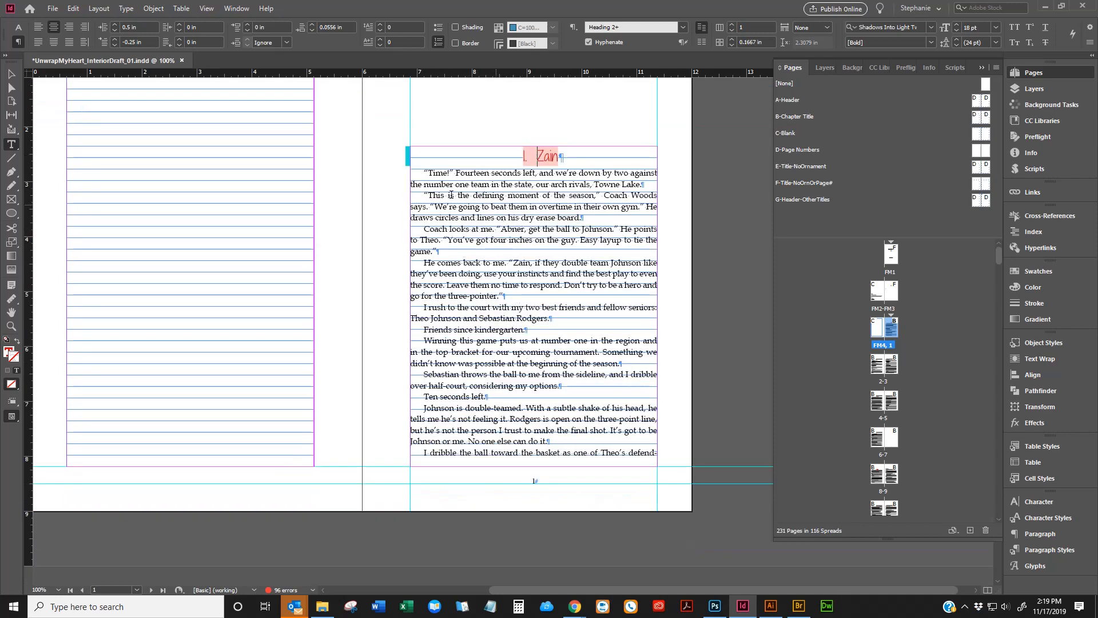
left_click(73, 8)
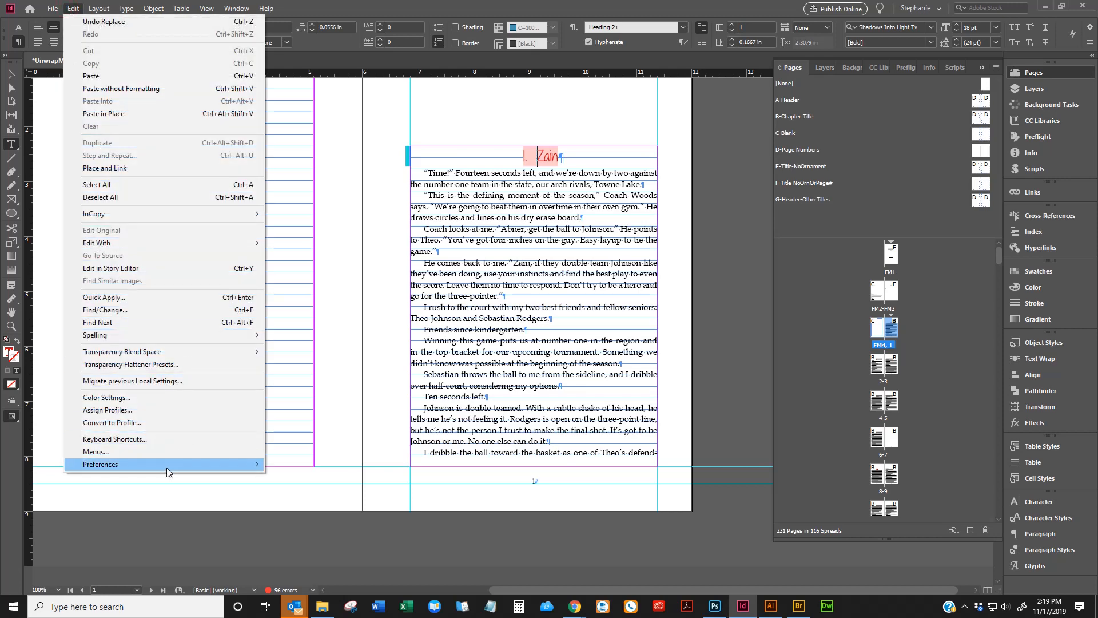
mouse_move(167, 468)
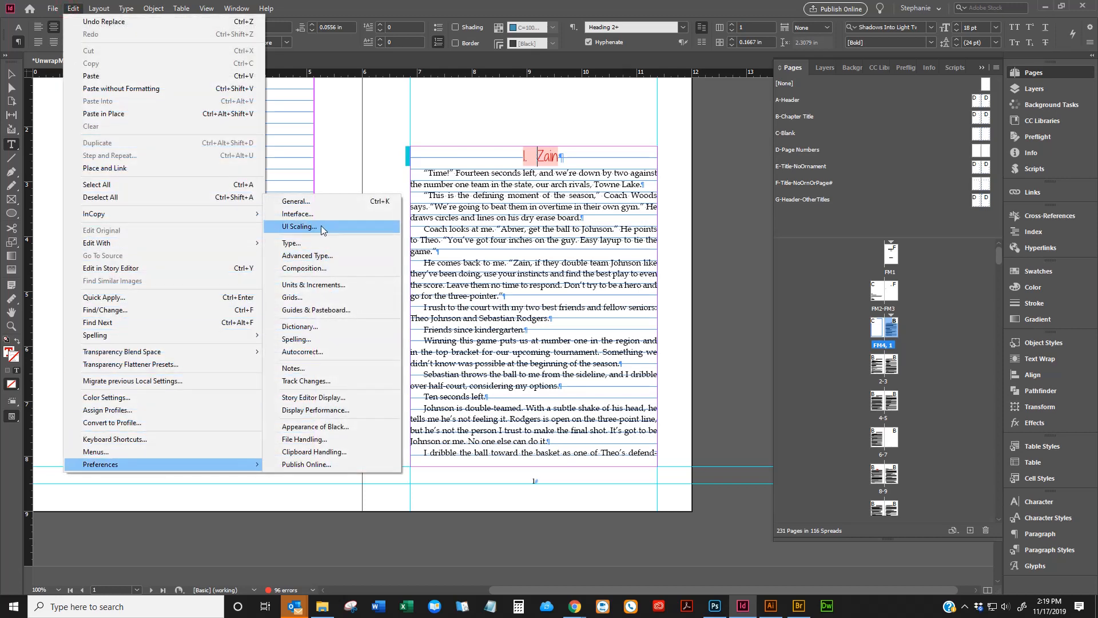
left_click(318, 242)
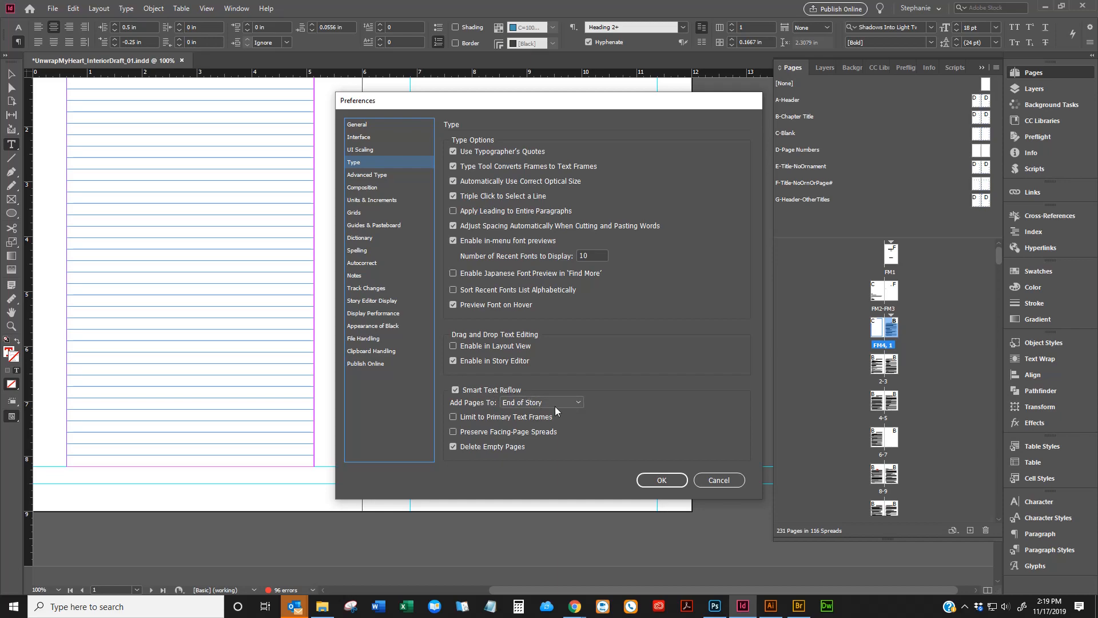
left_click(661, 479)
scroll(401, 332, "down", 20)
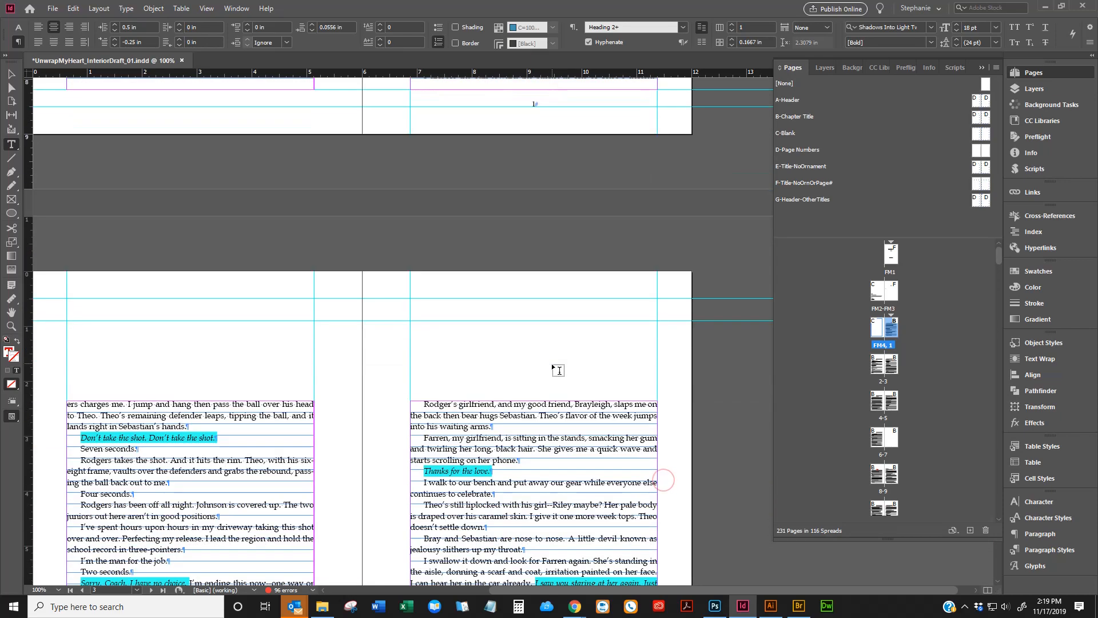
scroll(943, 398, "down", 3)
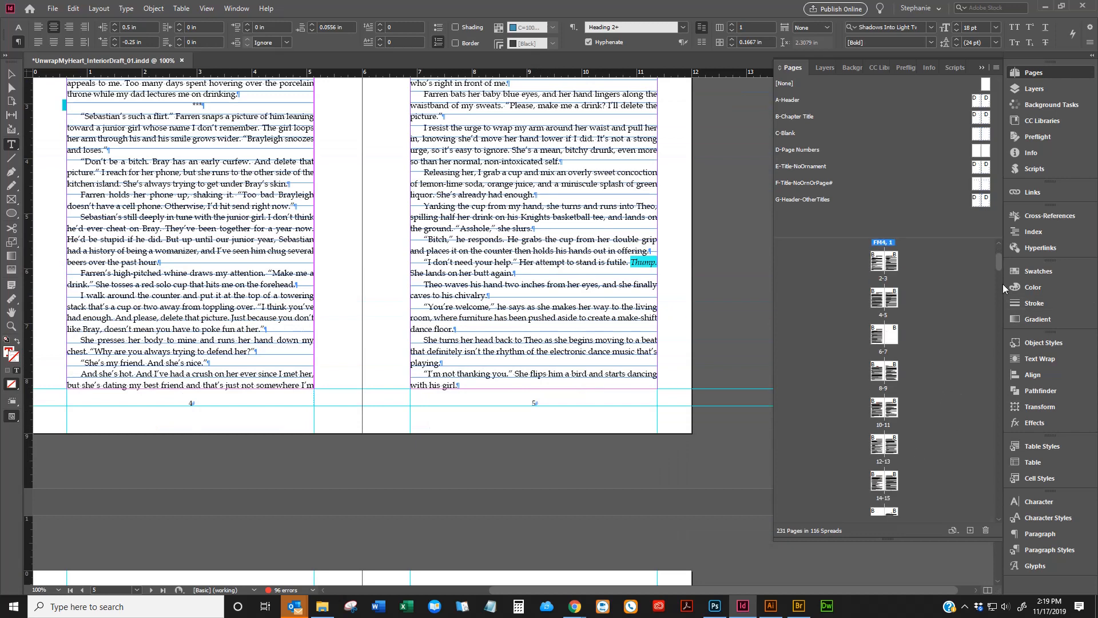
left_click_drag(1000, 310, 997, 514)
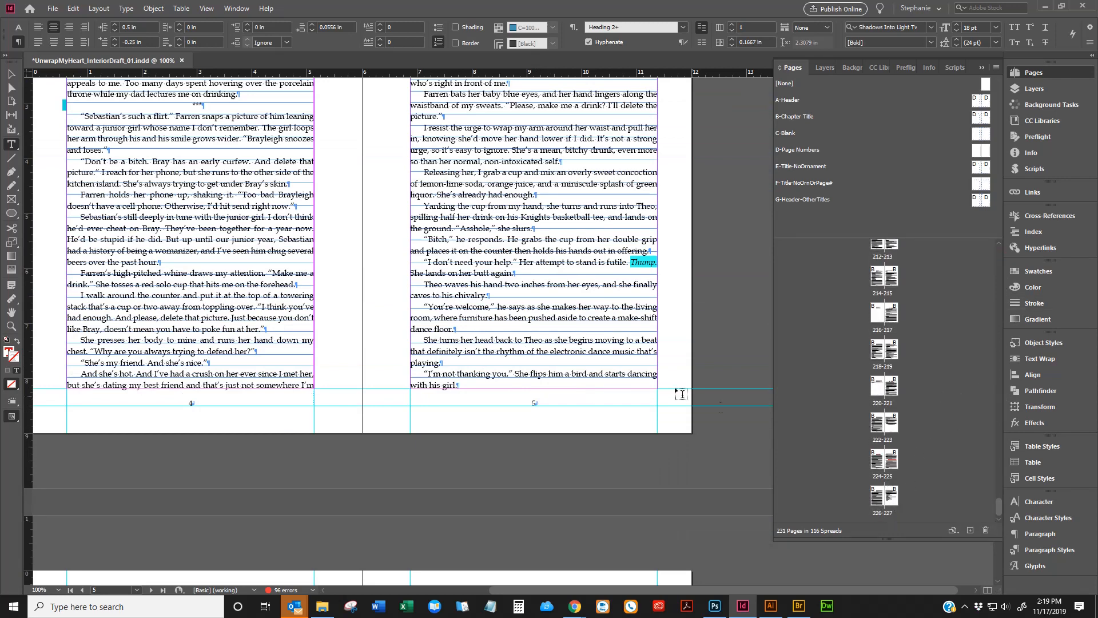
left_click(642, 373)
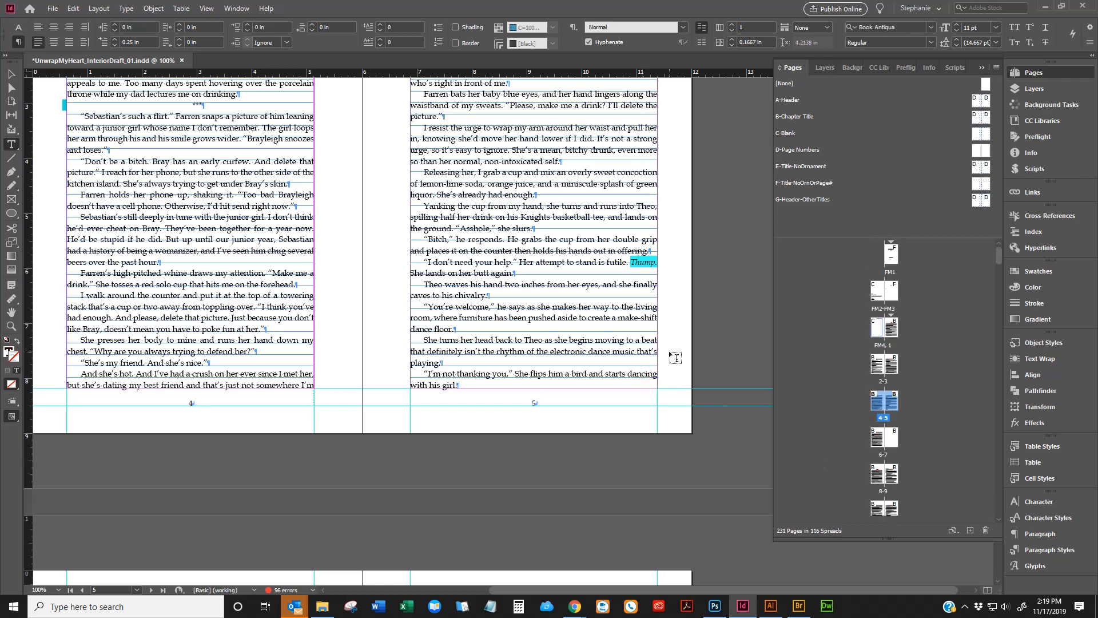
key("ctrl+Home")
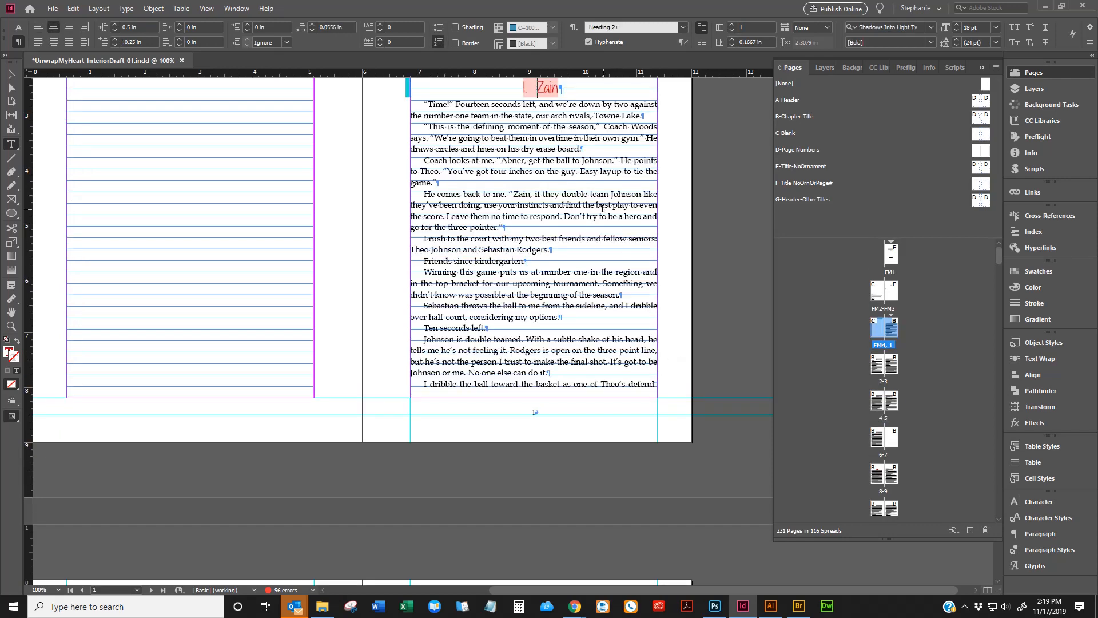
scroll(590, 209, "up", 2)
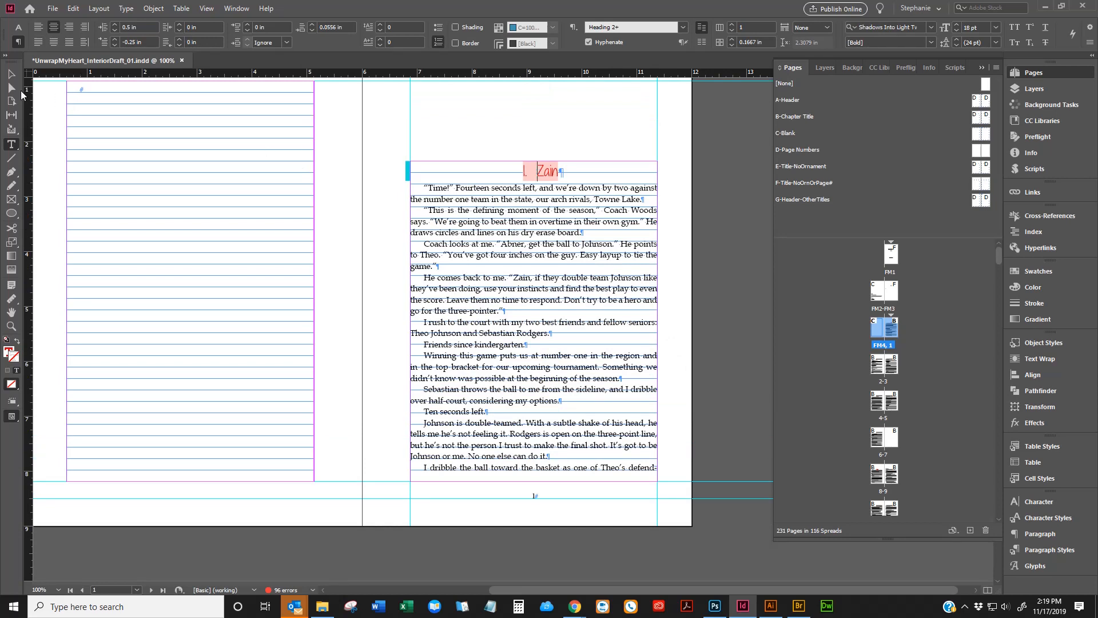
Step: Undo the autoflowed manuscript with Ctrl+Z
left_click(11, 74)
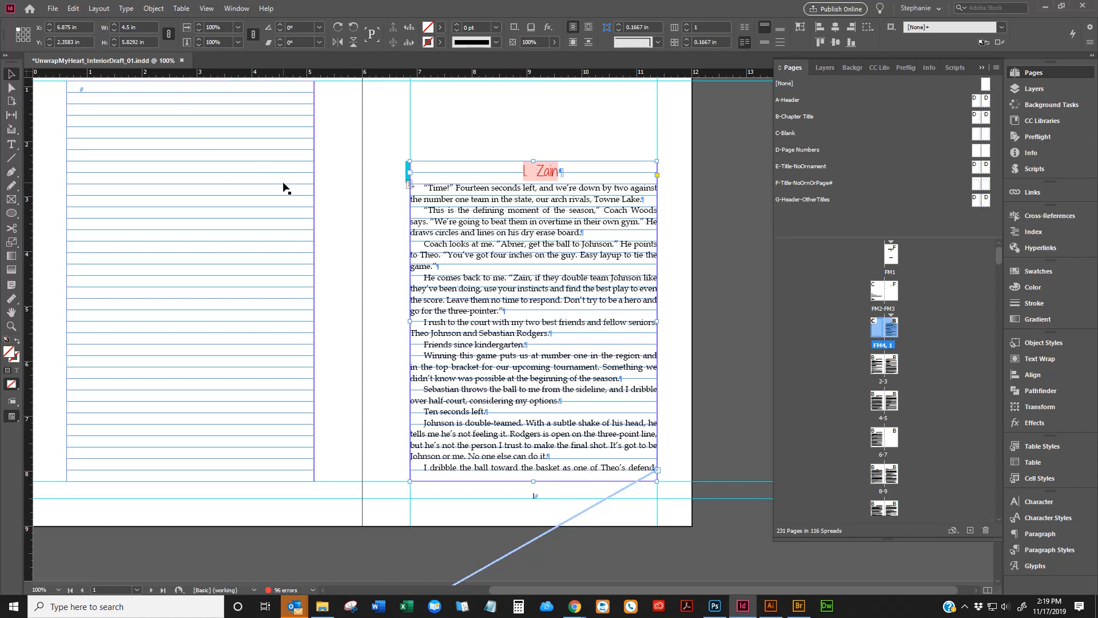
left_click(367, 193)
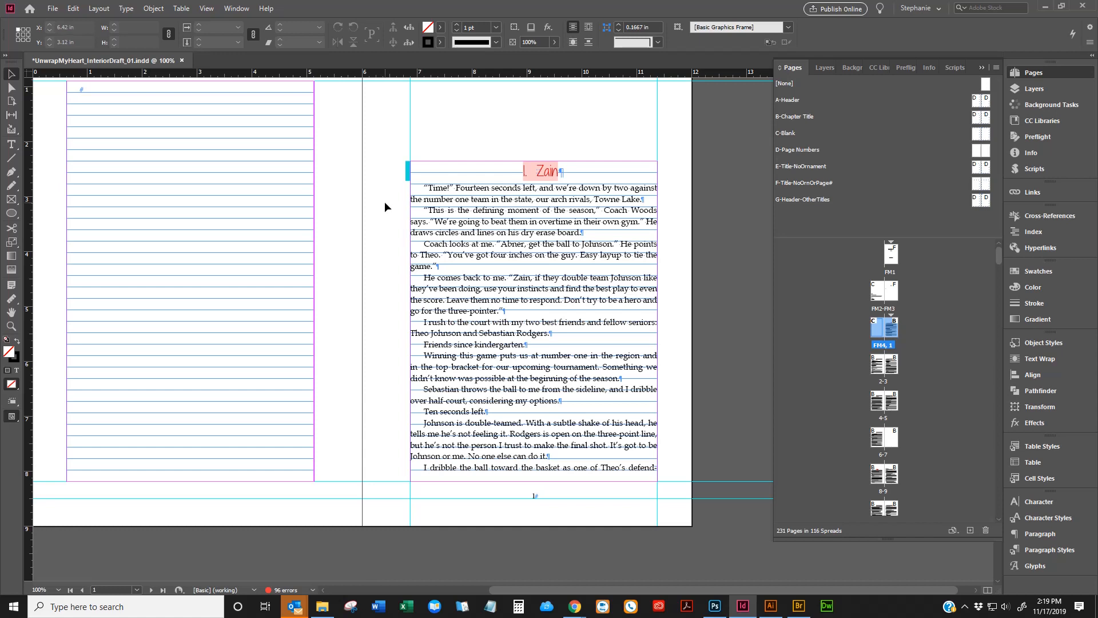
key("ctrl+z")
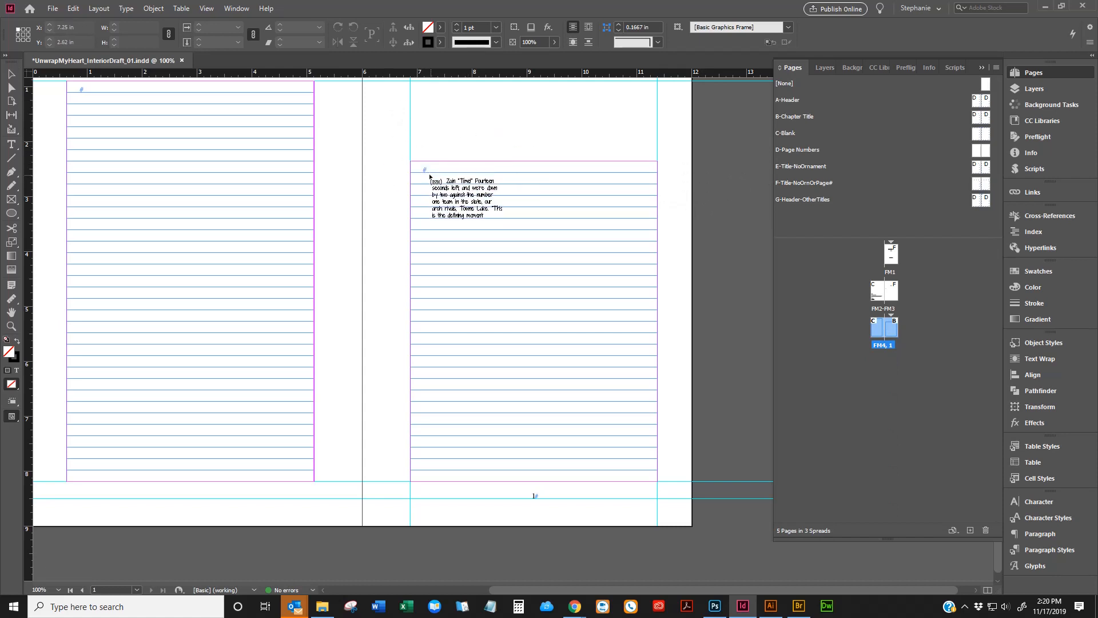
scroll(434, 183, "up", 3)
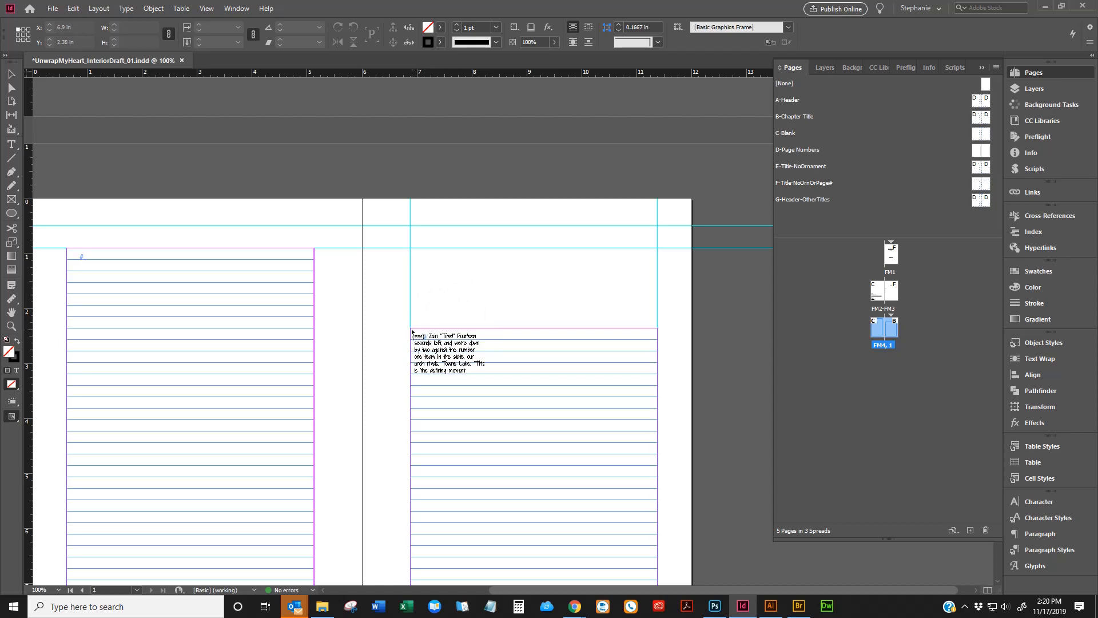
Step: Flow the loaded story into the right-page frame twice, undoing each attempt
left_click(412, 332)
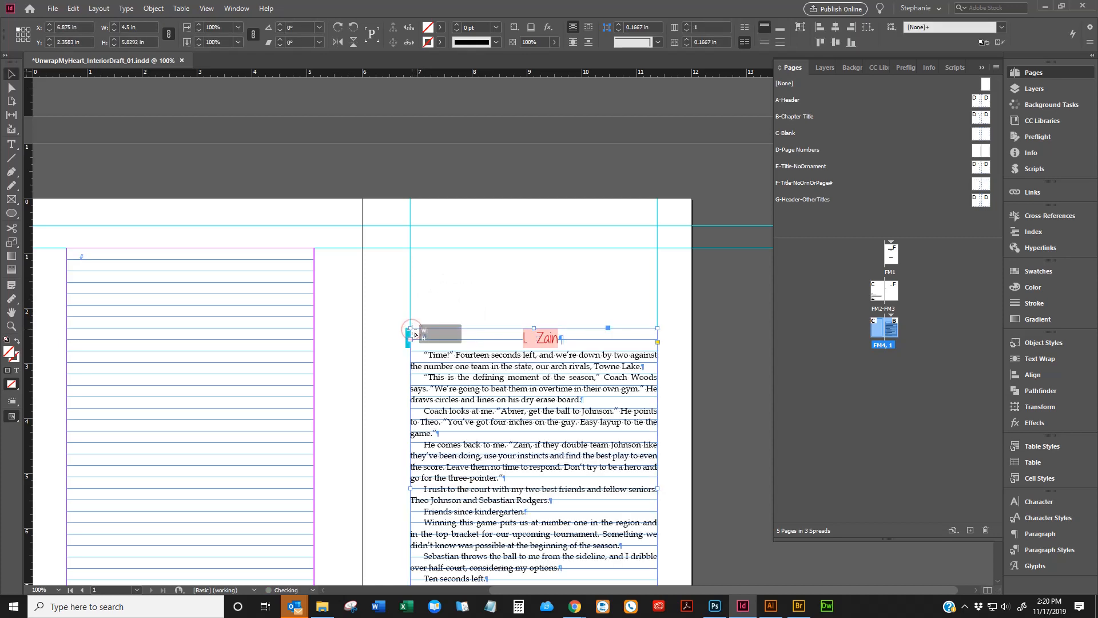
scroll(452, 358, "down", 4)
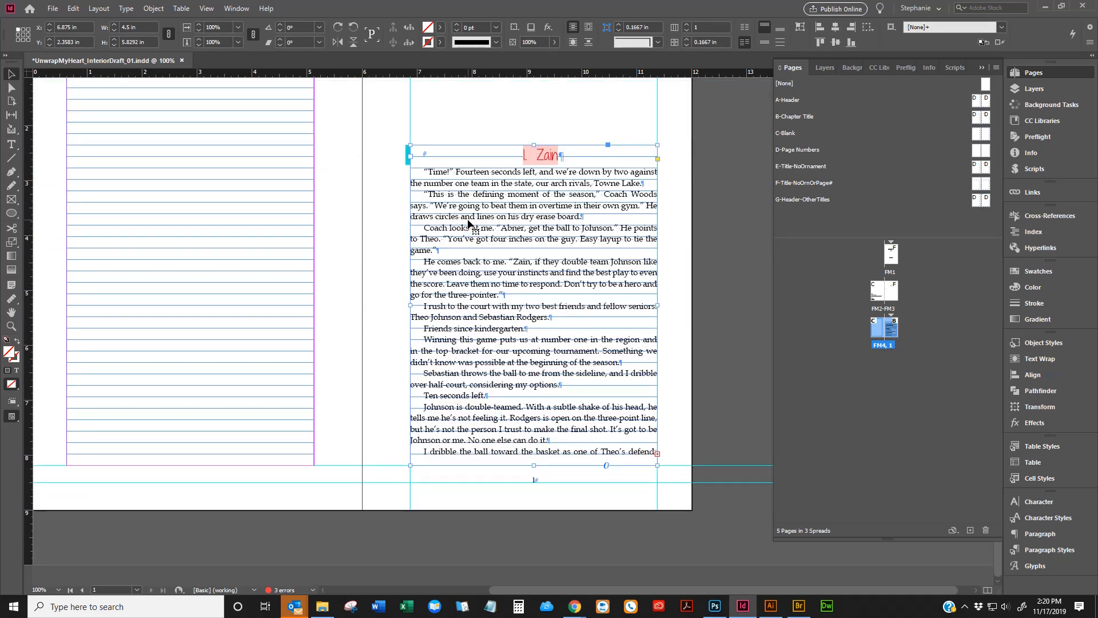
key("ctrl+z")
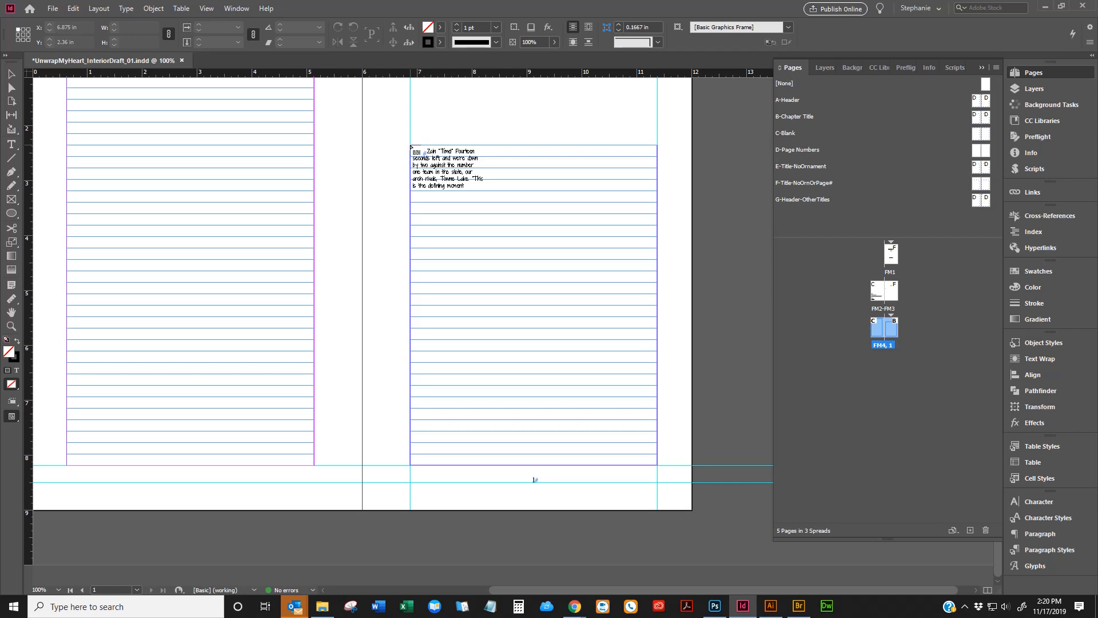
left_click(412, 147)
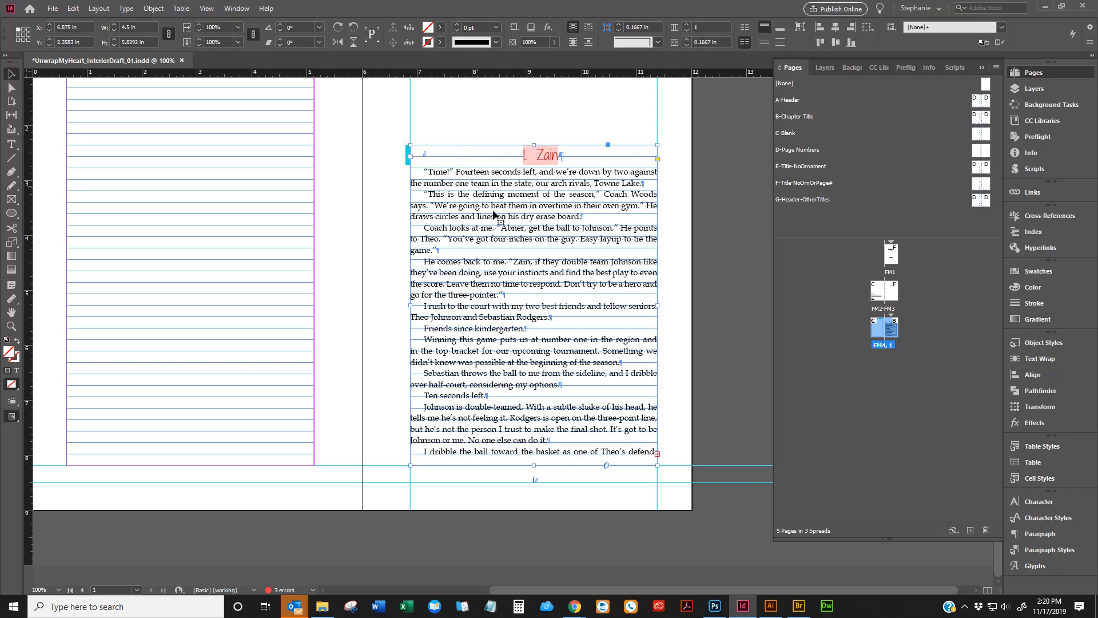
key("ctrl+z")
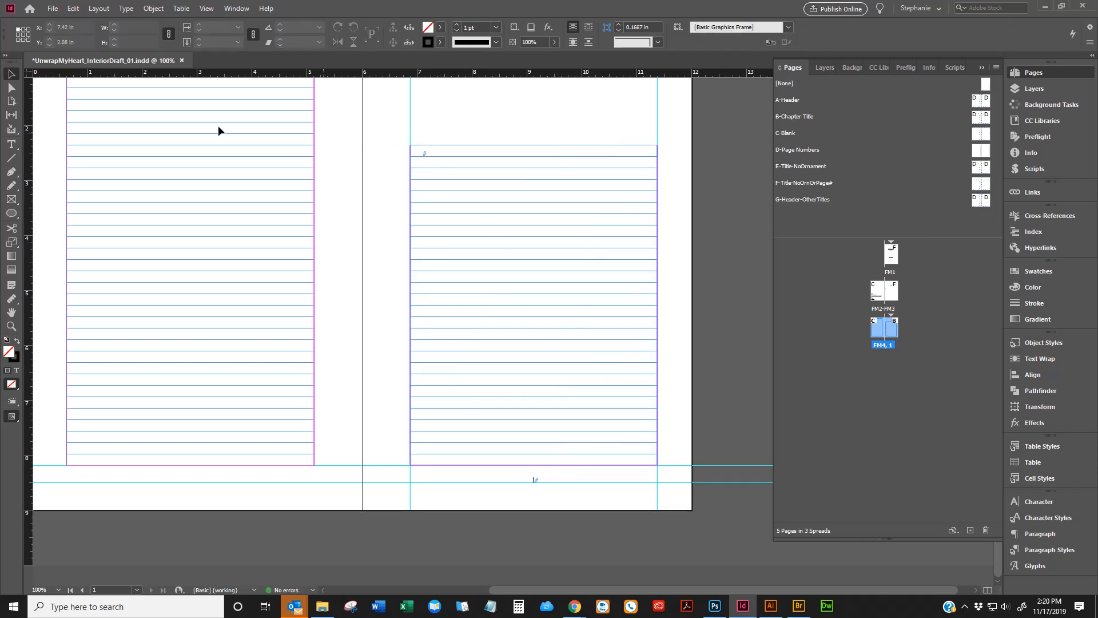
Step: Try placing the insertion point in the empty right-page frame, then deselect it
key("t")
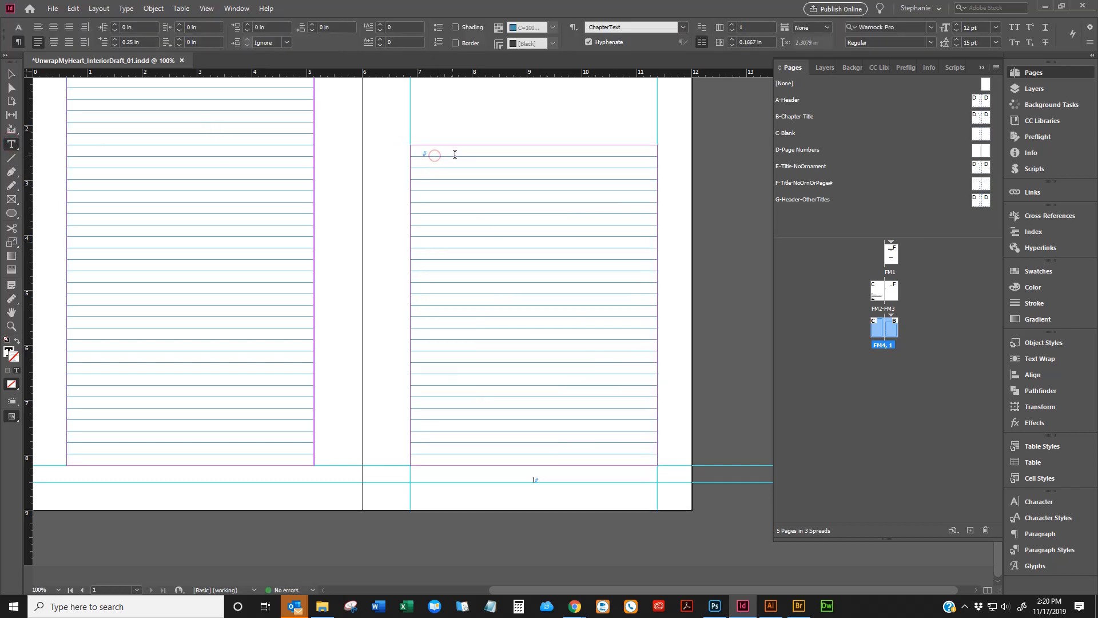
scroll(327, 162, "up", 2)
scroll(327, 162, "up", 2)
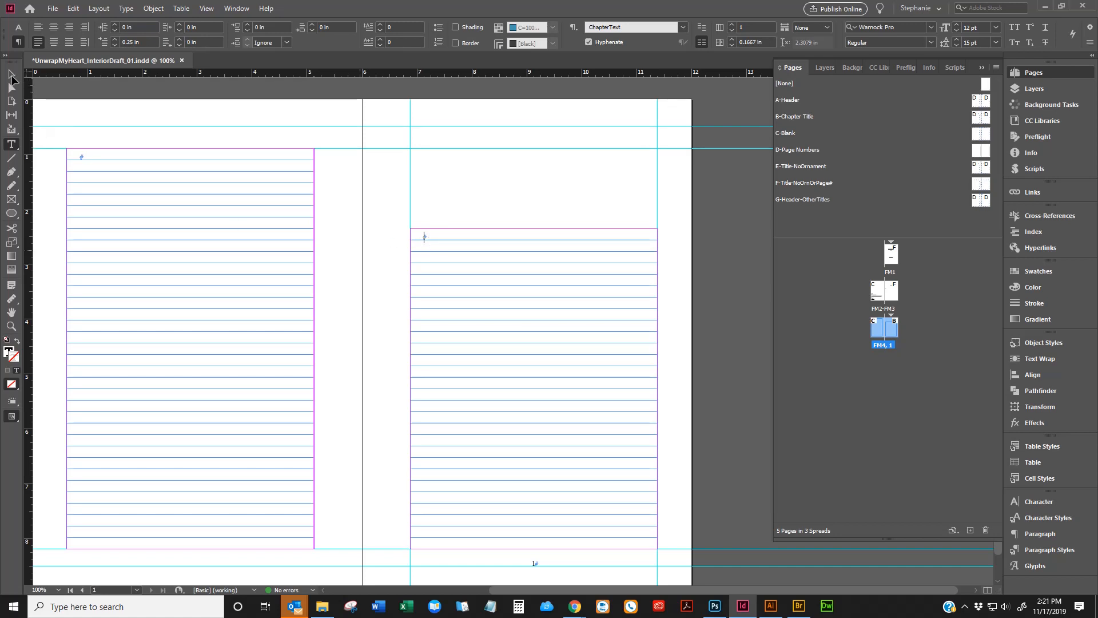
left_click(464, 243)
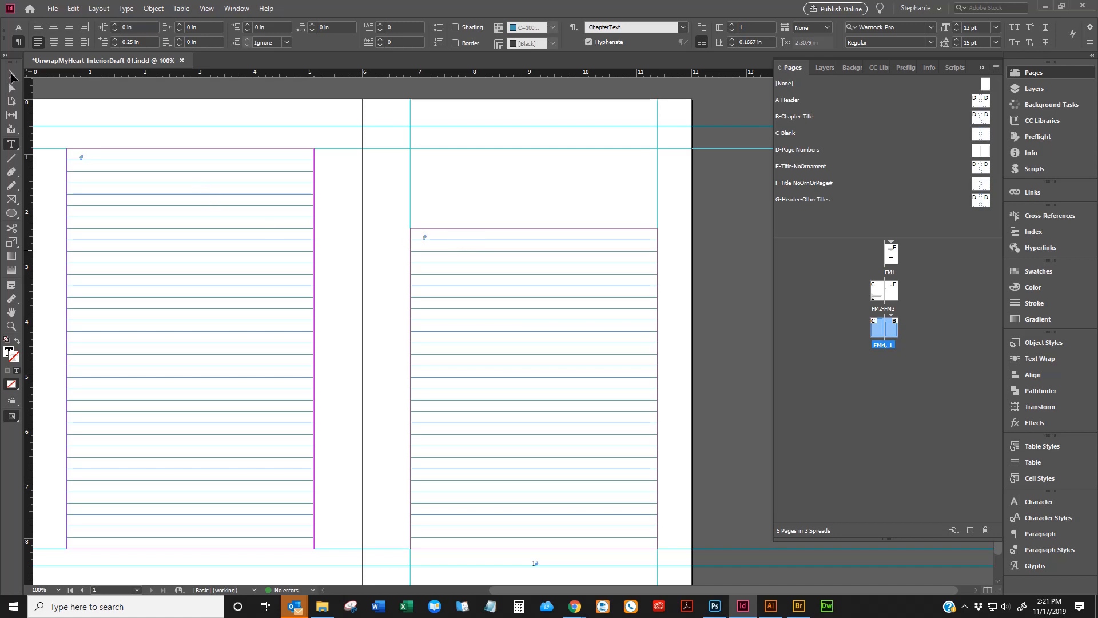
left_click(580, 263)
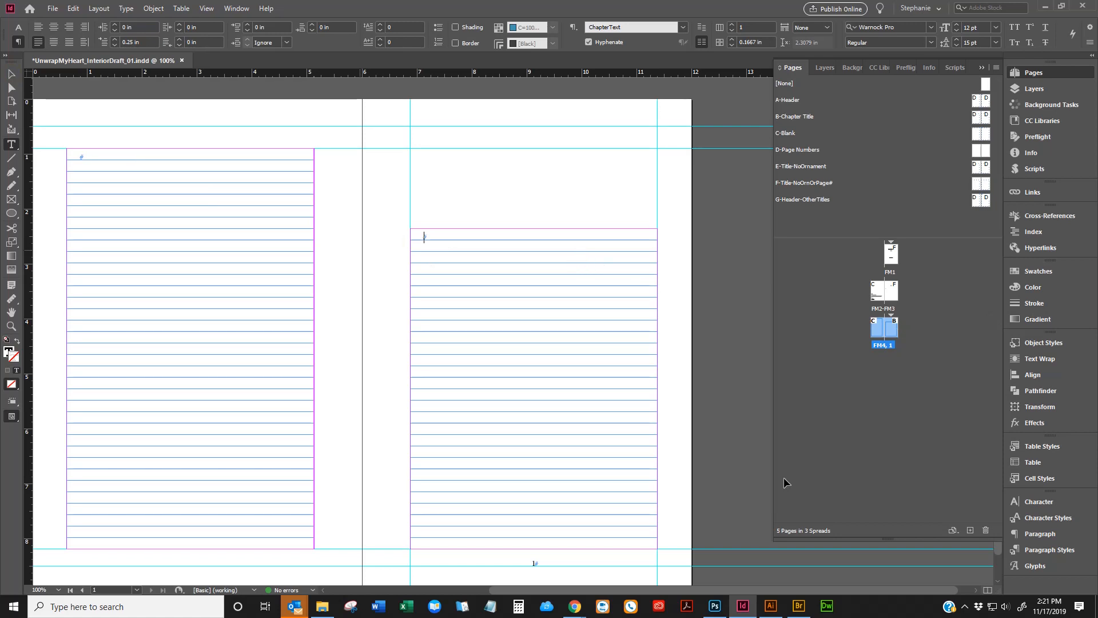
left_click(11, 74)
left_click(475, 187)
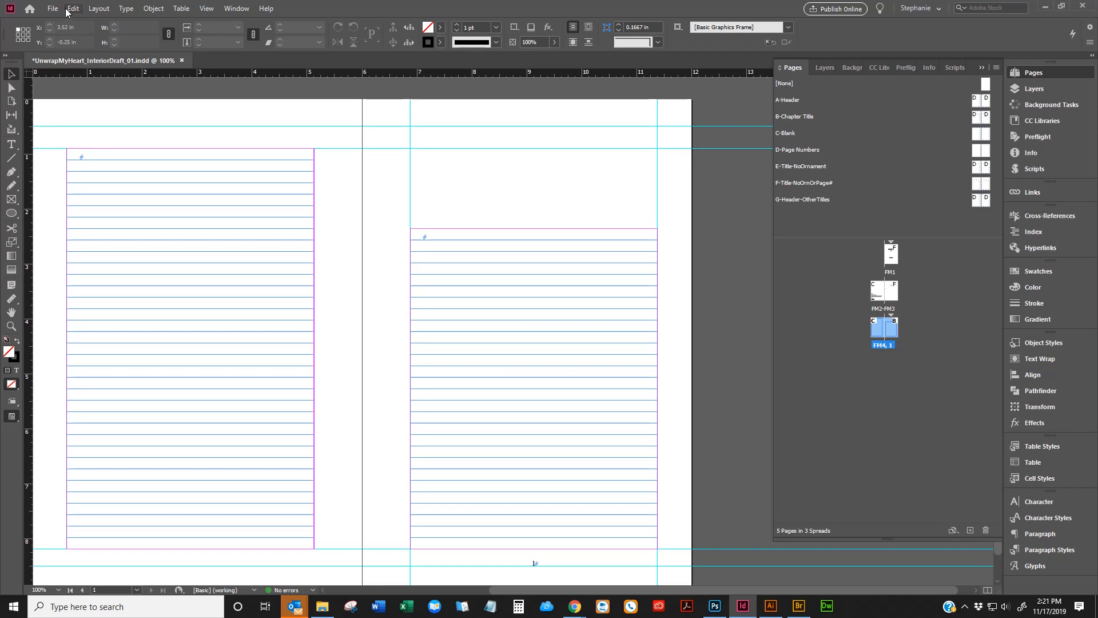
Step: Set the insertion point at the start of the right-page frame, cancelling a stray Place dialog
double_click(493, 247)
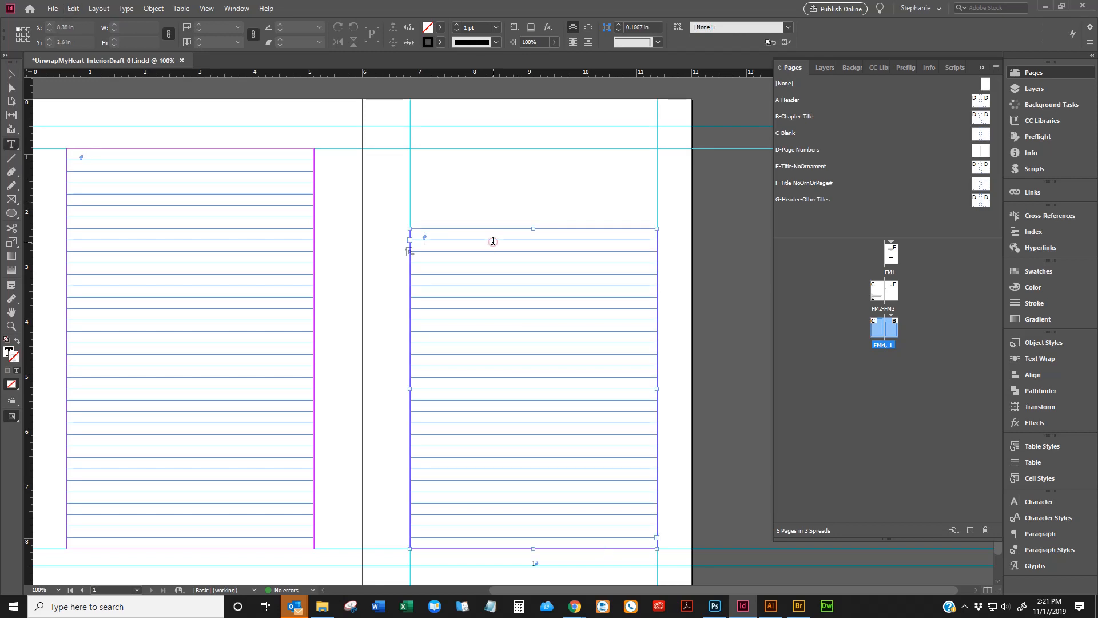
left_click(11, 74)
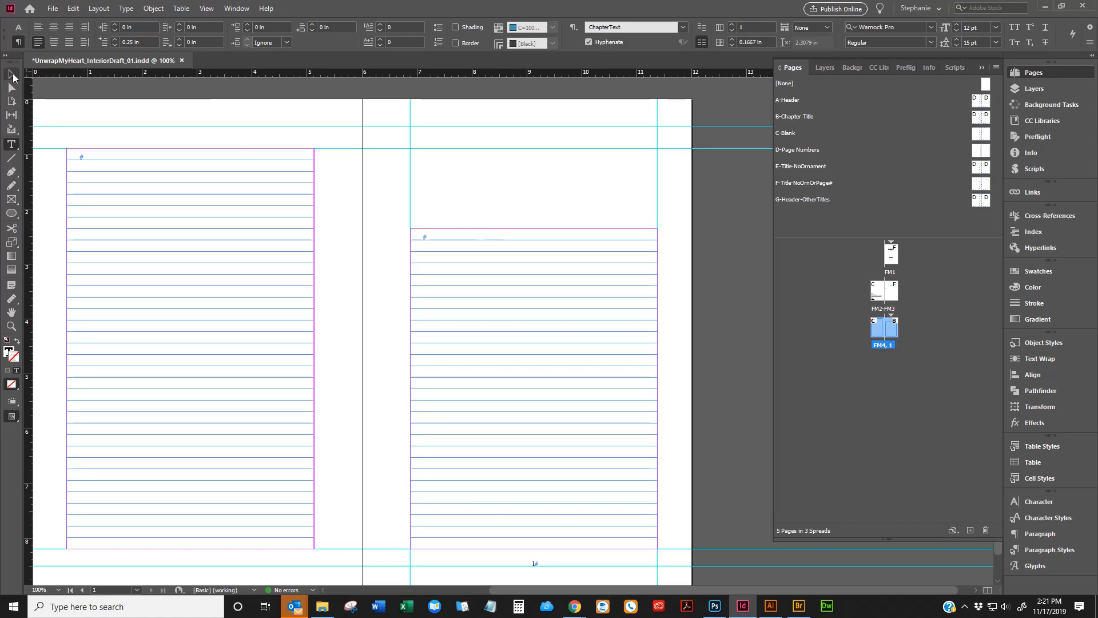
left_click(495, 179)
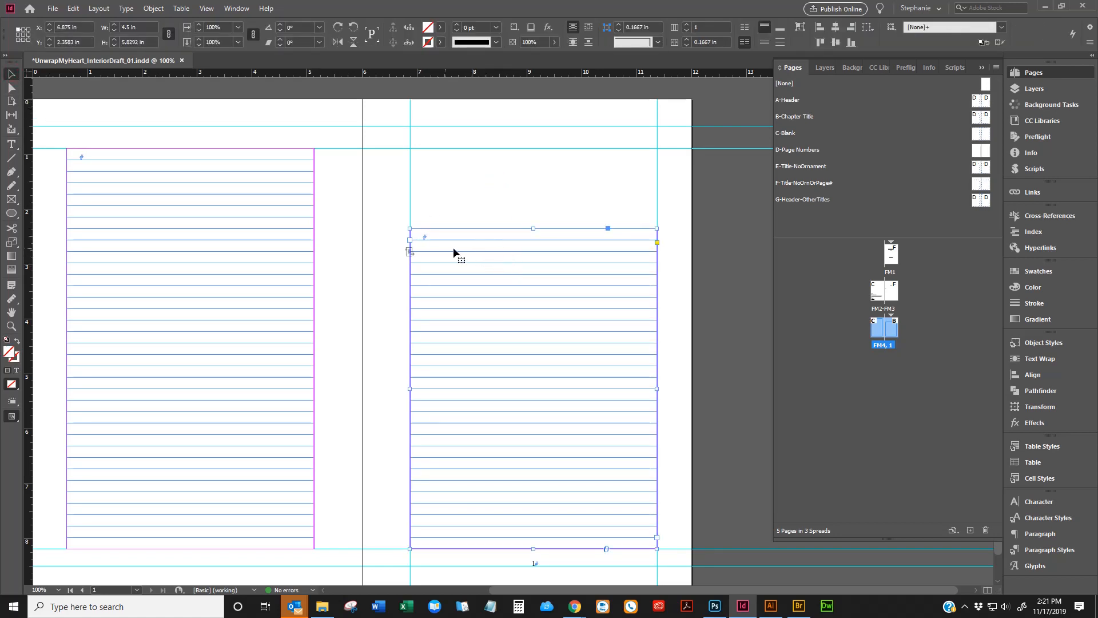
double_click(427, 245)
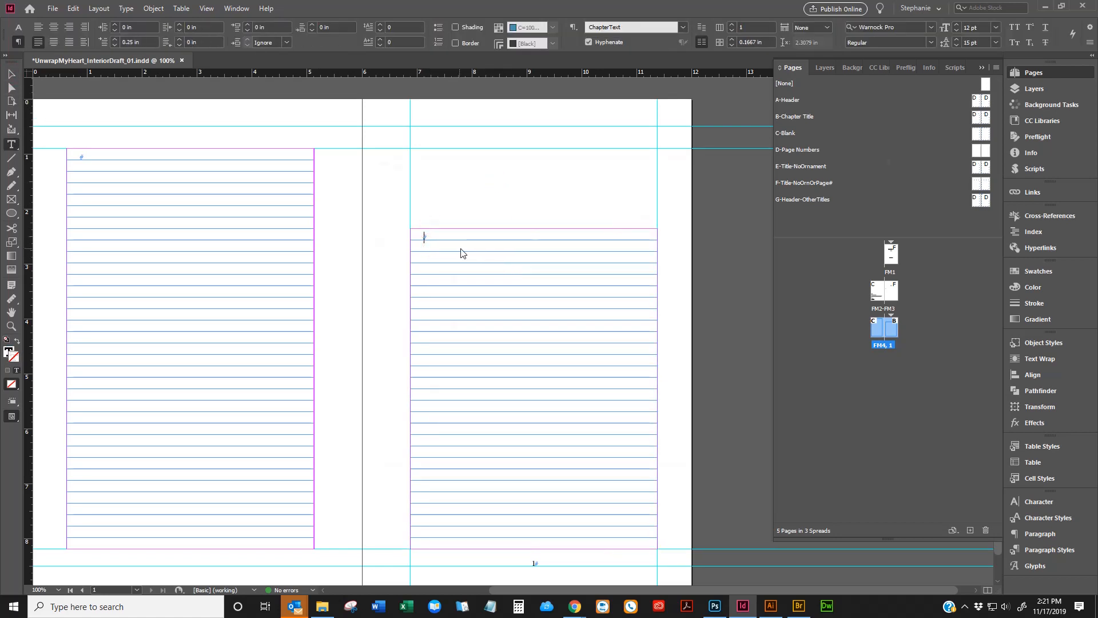
key("ctrl+d")
left_click(866, 451)
left_click(52, 8)
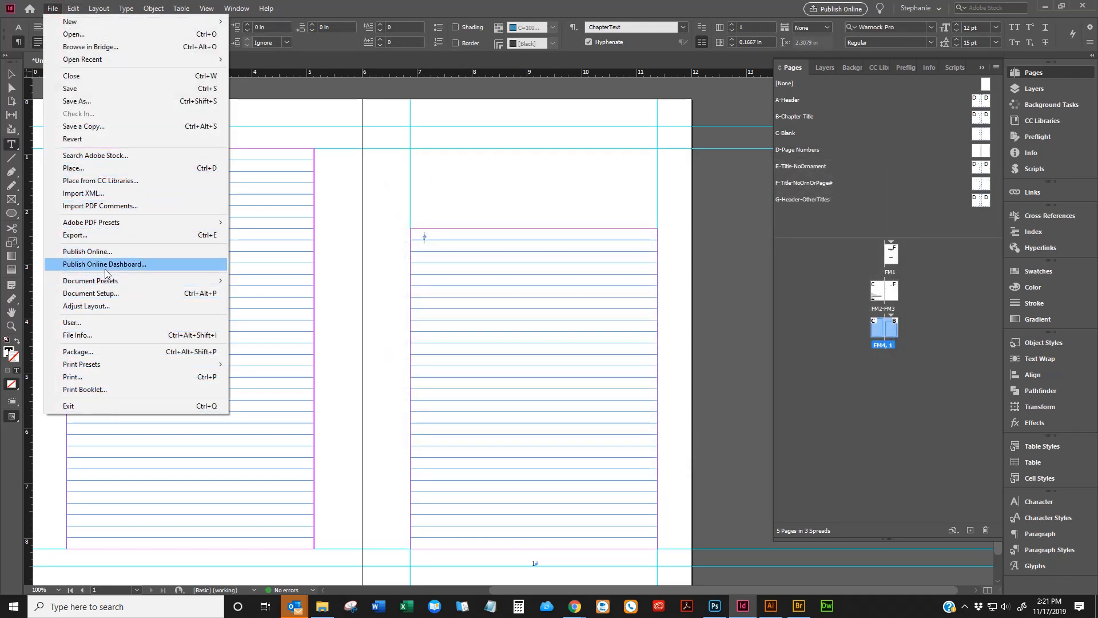
Step: Place CLEAN-Unwrap My Heart.docx with Show Import Options ticked
left_click(83, 169)
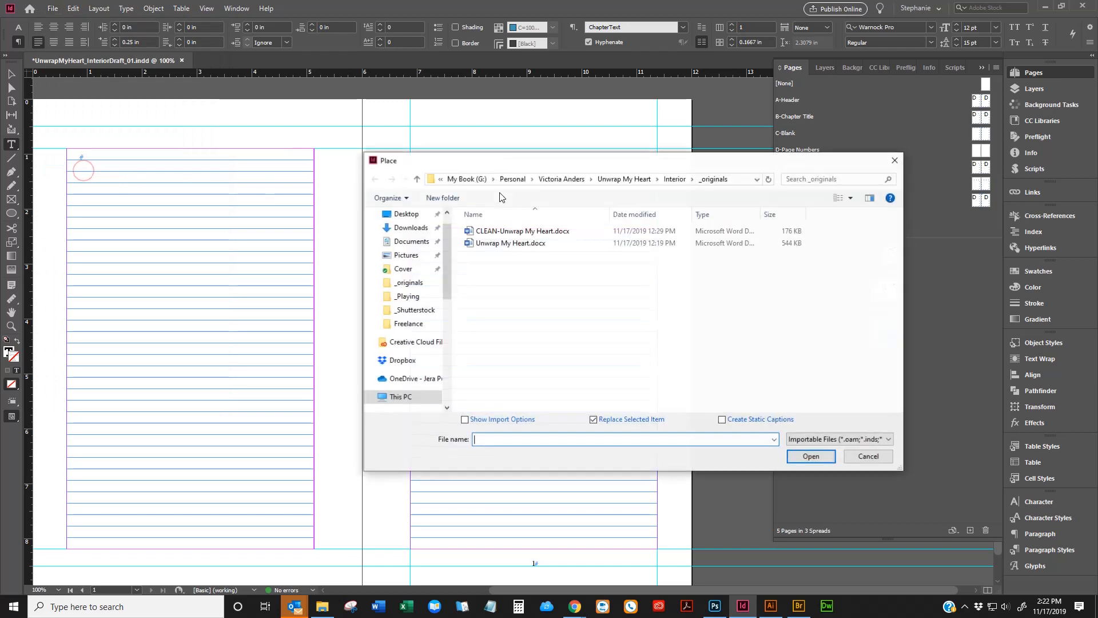
left_click(545, 233)
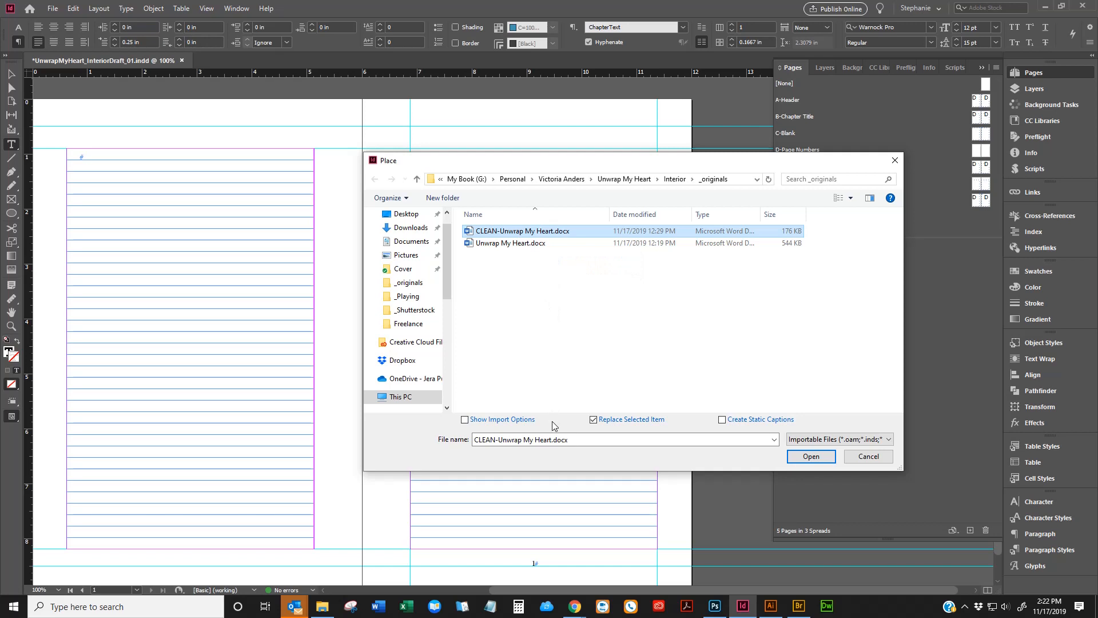
left_click(465, 420)
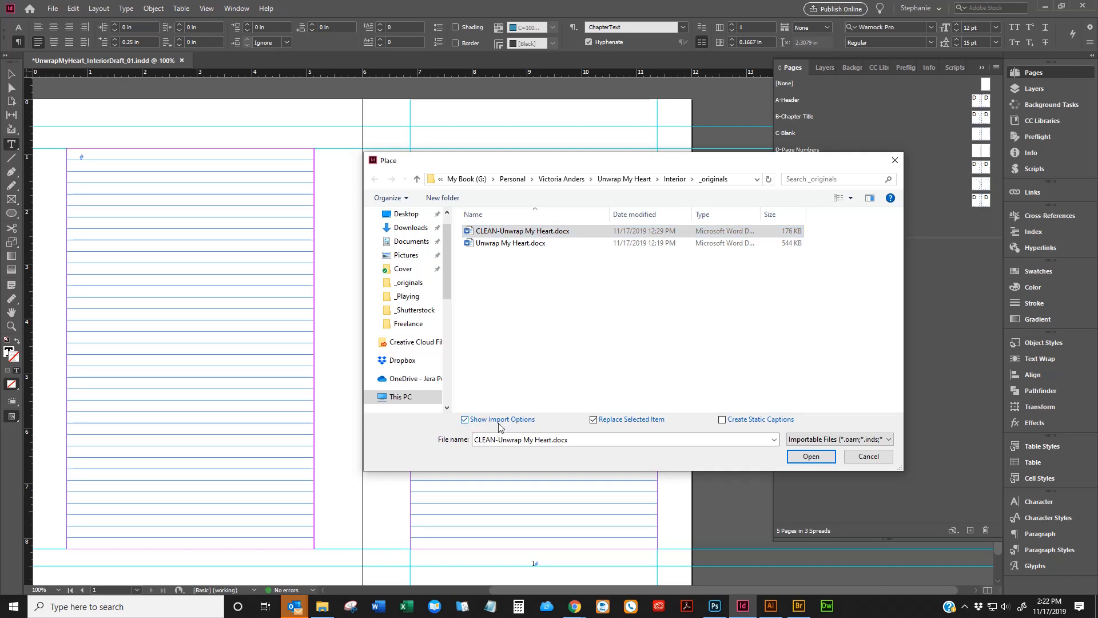
left_click(816, 455)
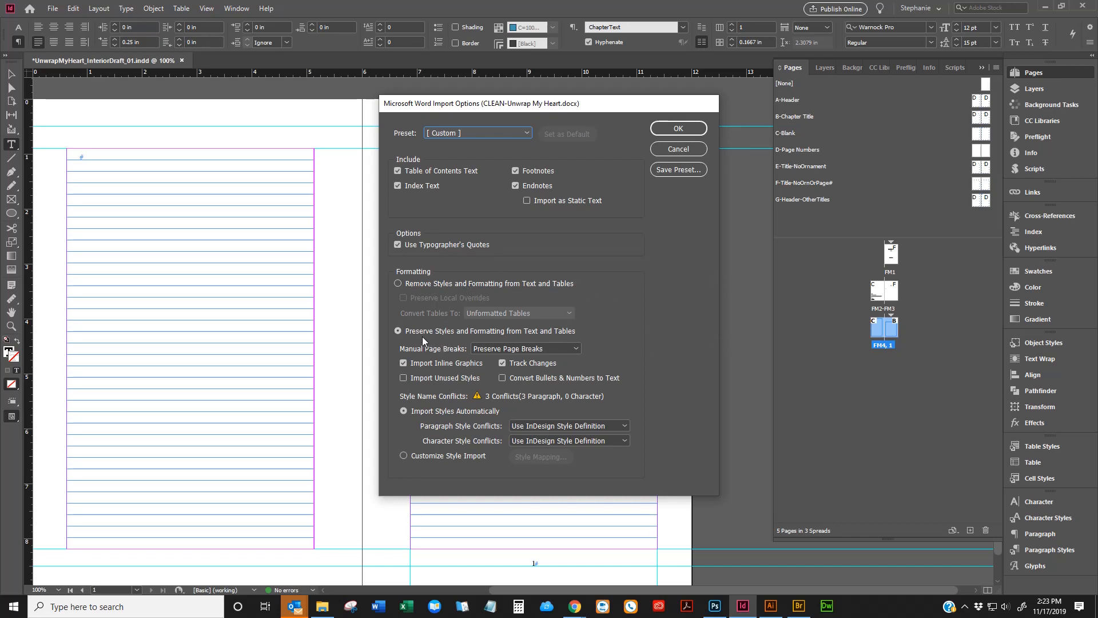
Step: Choose Preserve Styles and Formatting, clear Track Changes, and select Customize Style Import
left_click(397, 284)
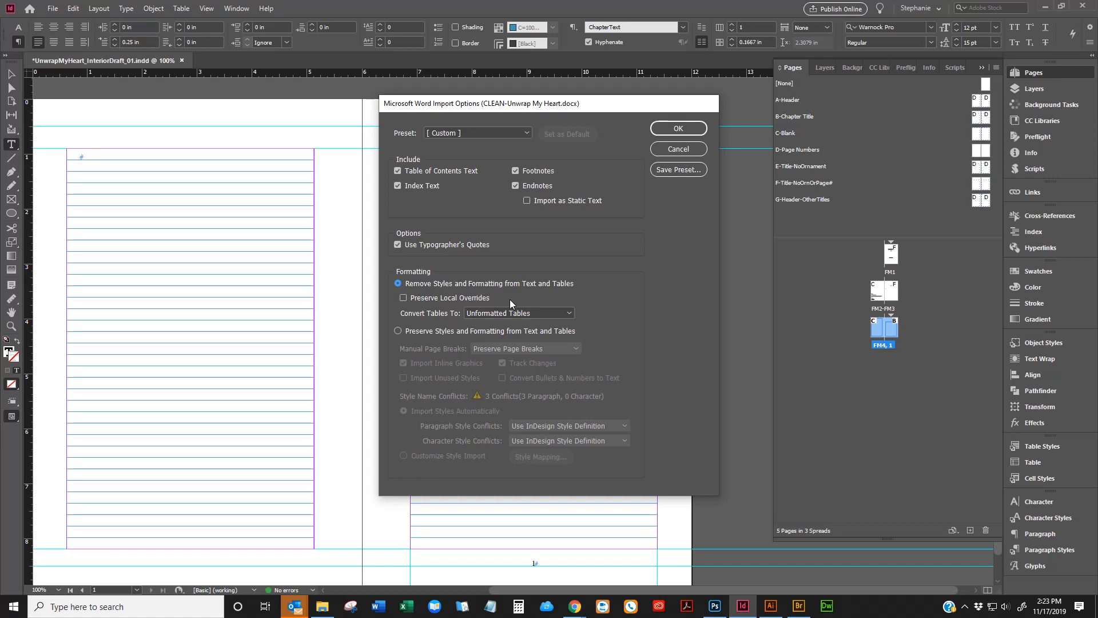
left_click(399, 332)
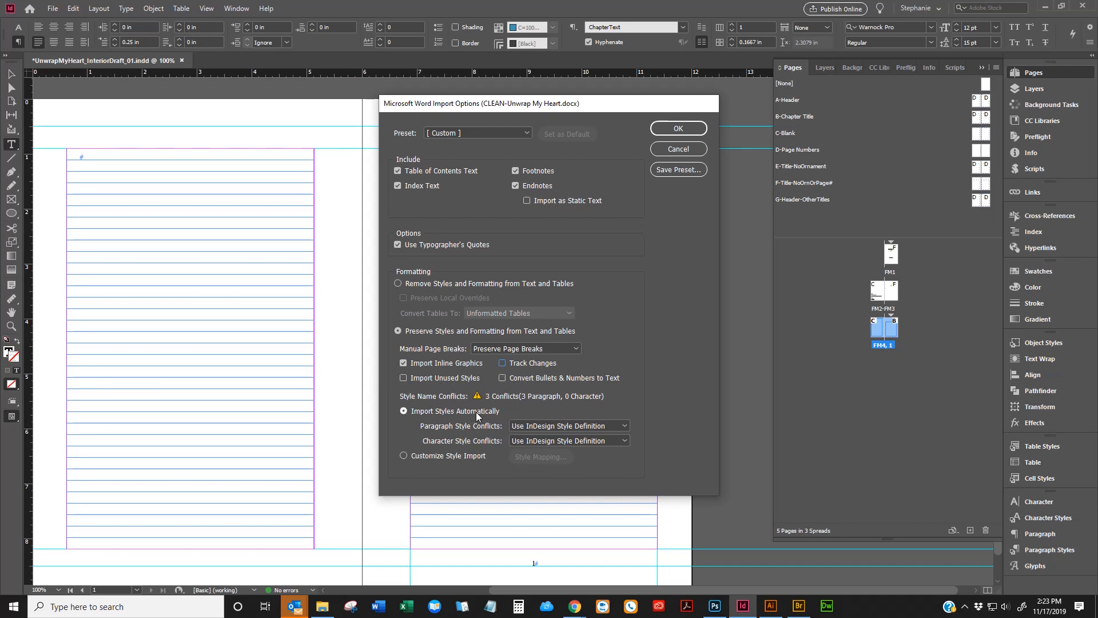
left_click(455, 427)
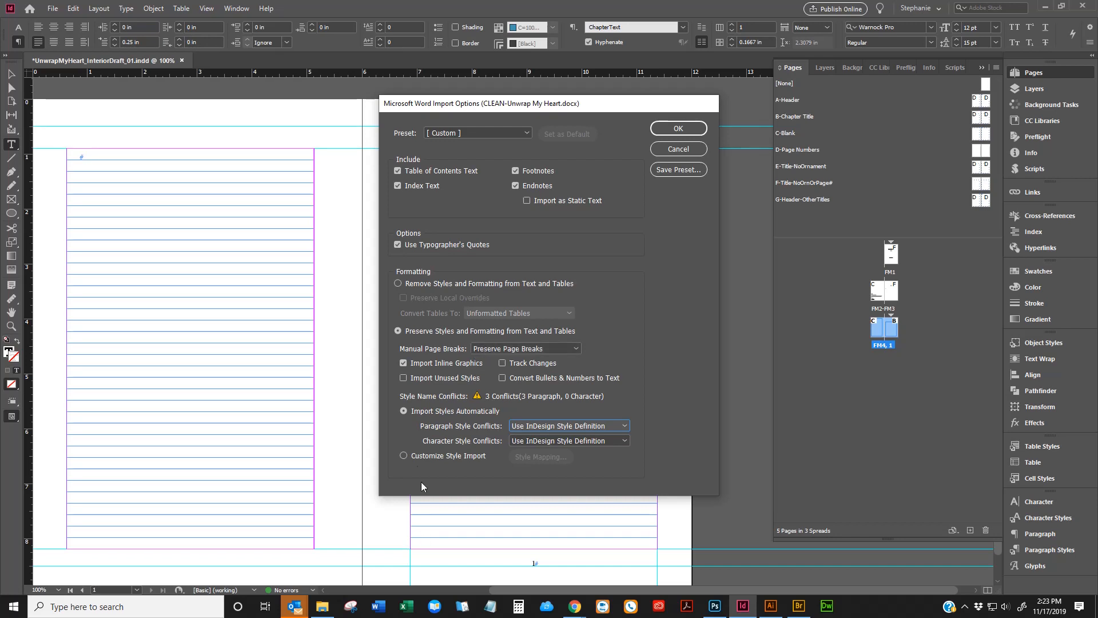
left_click(416, 458)
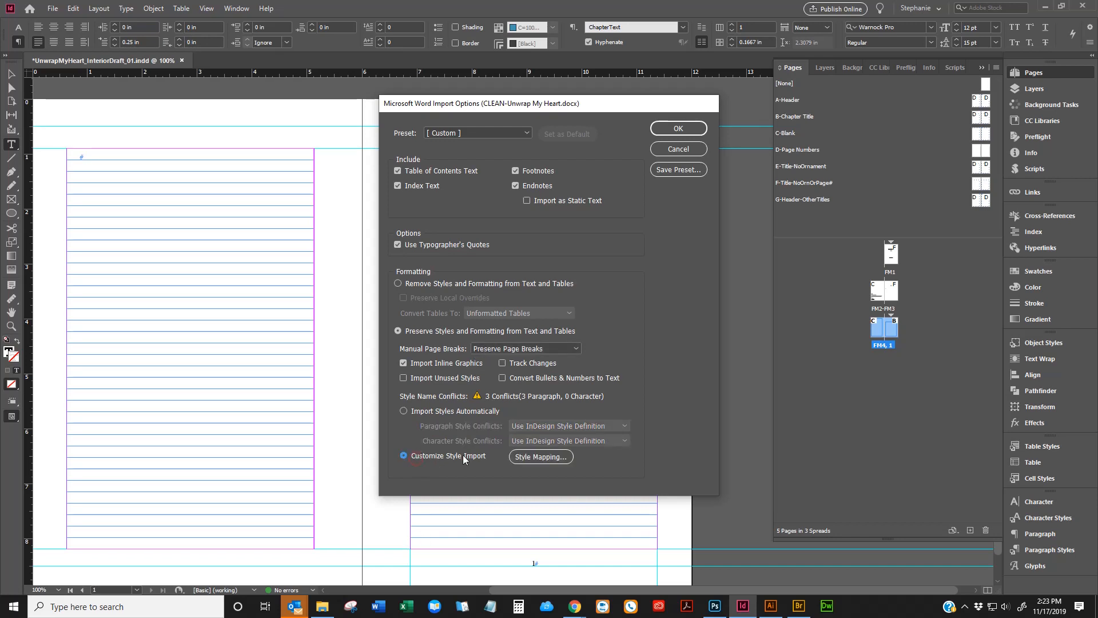
Step: Map Heading 2 to ChapterTitle and Normal to ChapterText, accept, then cancel the import
left_click(542, 457)
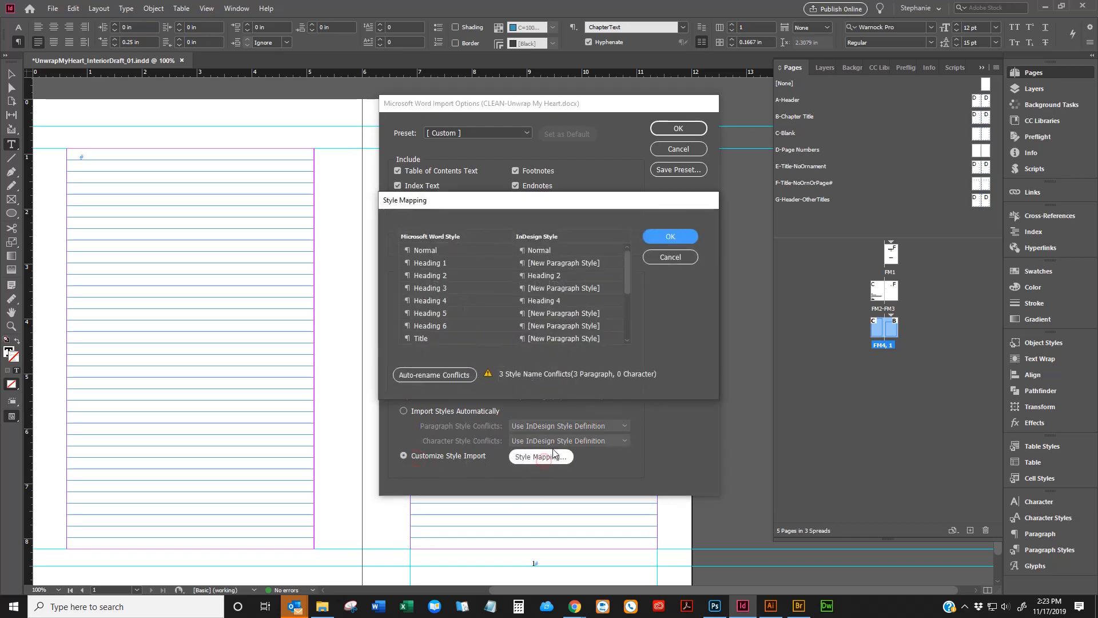
left_click(459, 262)
left_click(457, 276)
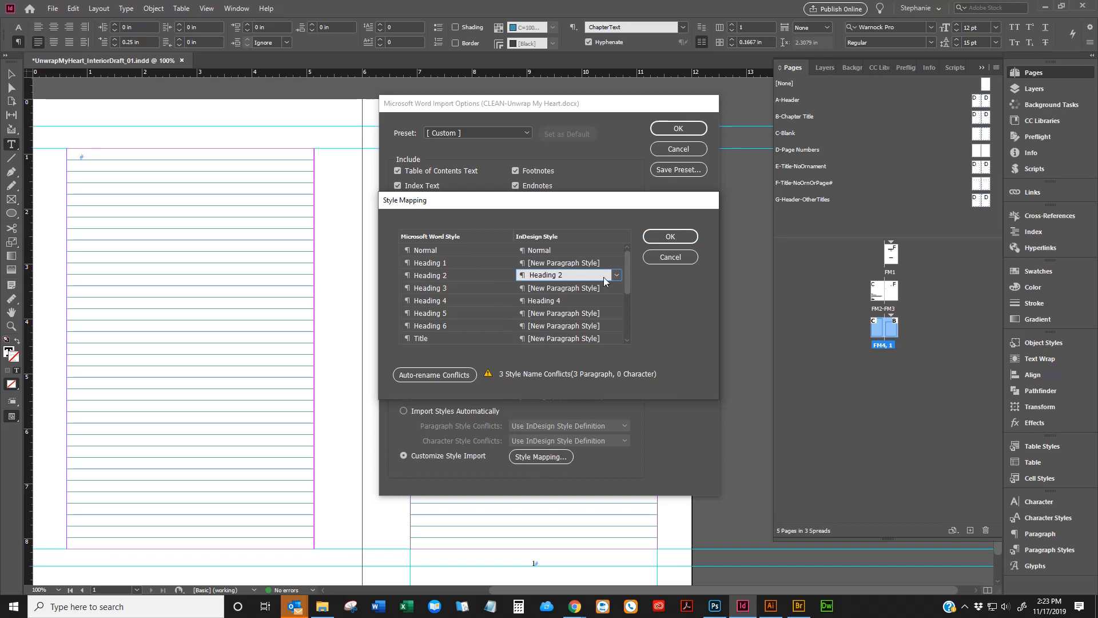
left_click(619, 276)
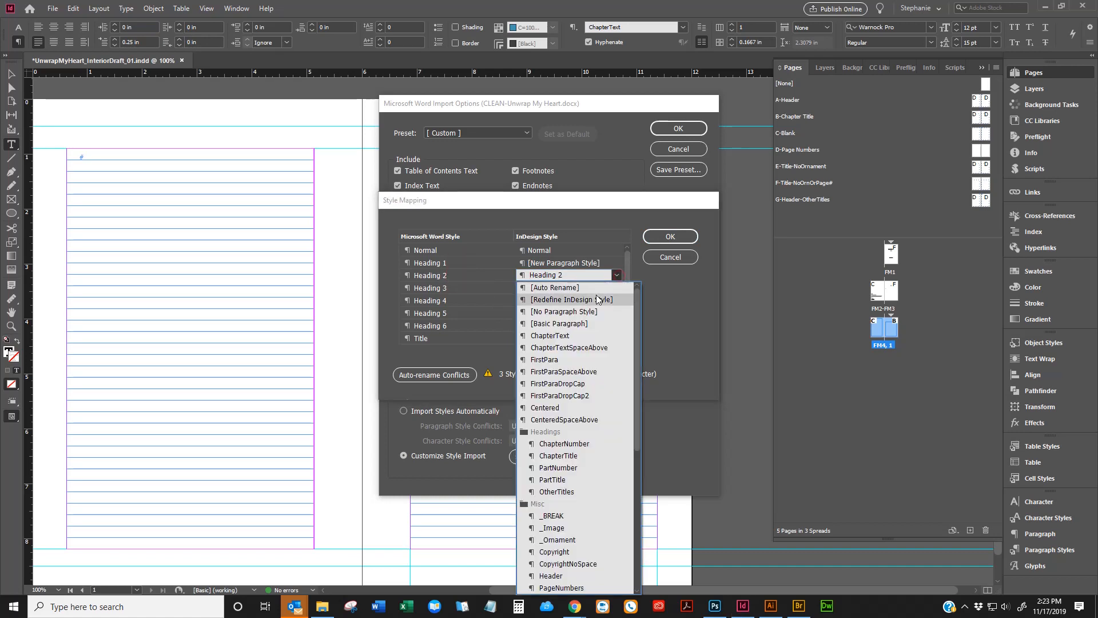
left_click(580, 456)
scroll(460, 293, "down", 4)
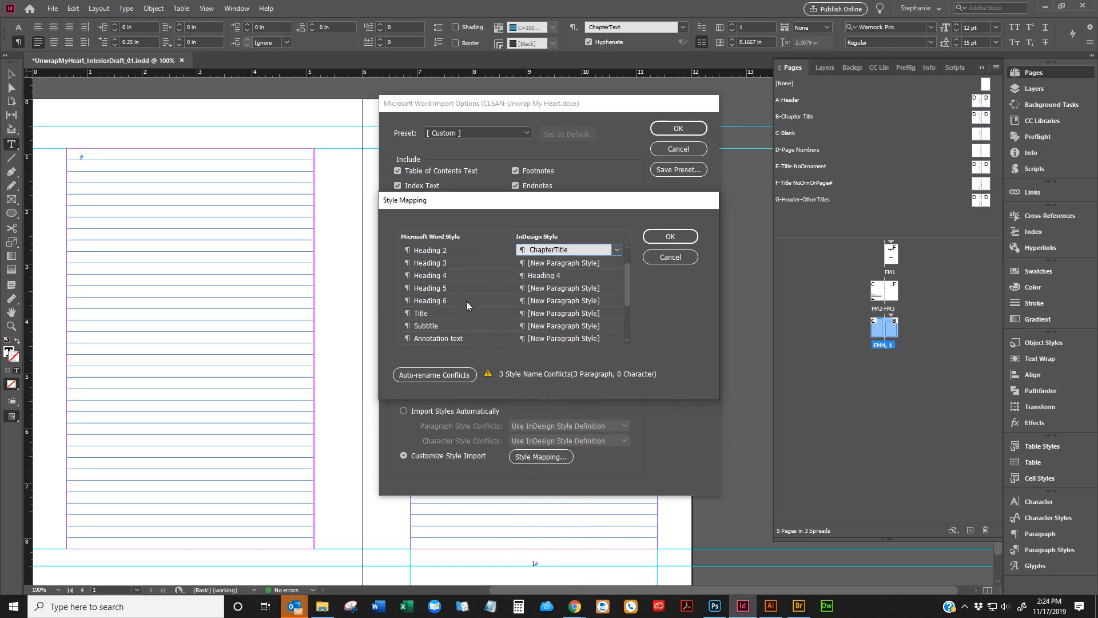
scroll(466, 307, "up", 4)
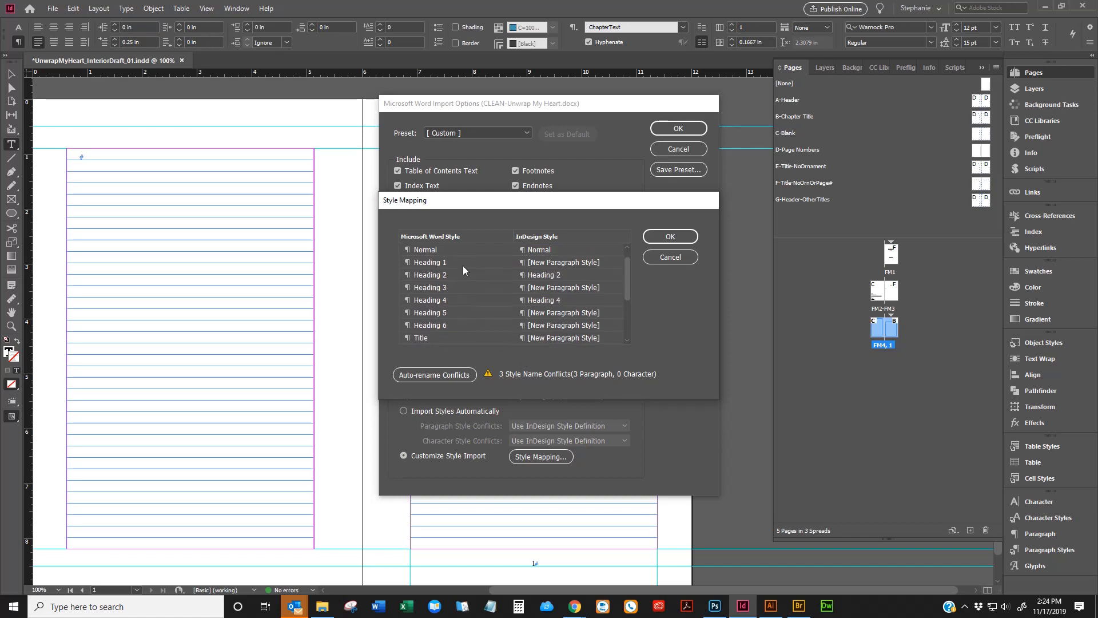
left_click(466, 249)
left_click(617, 250)
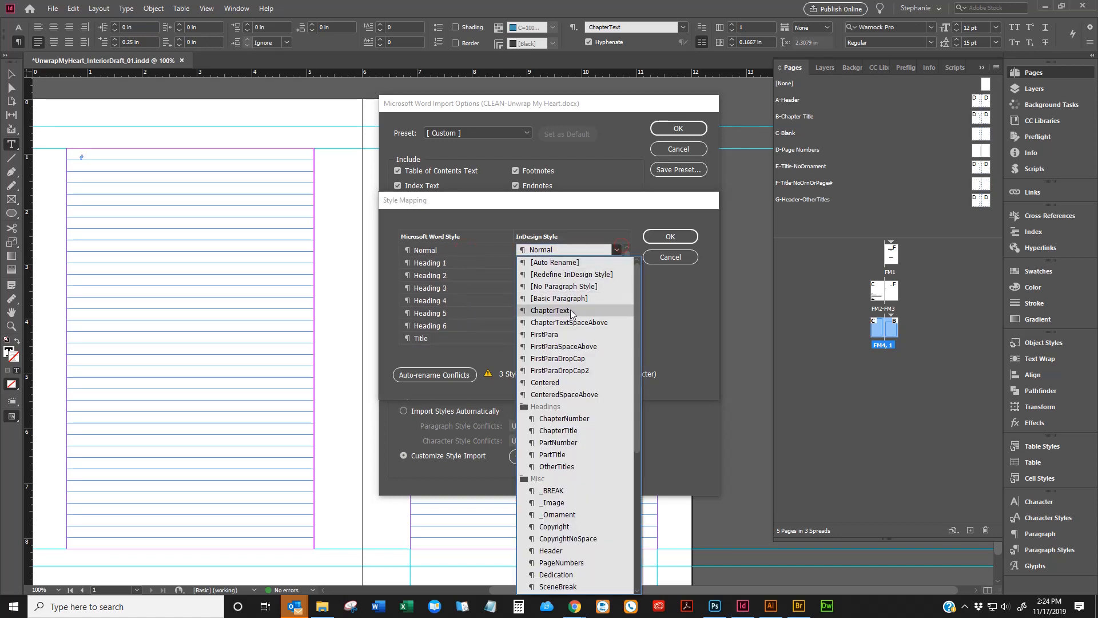
left_click(550, 311)
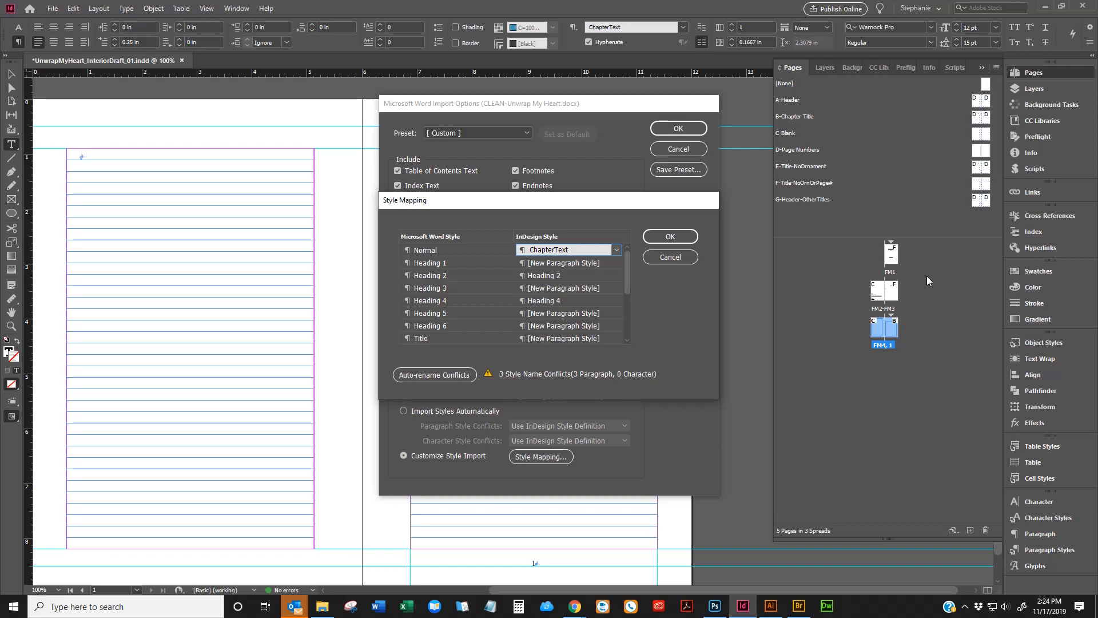
left_click(669, 258)
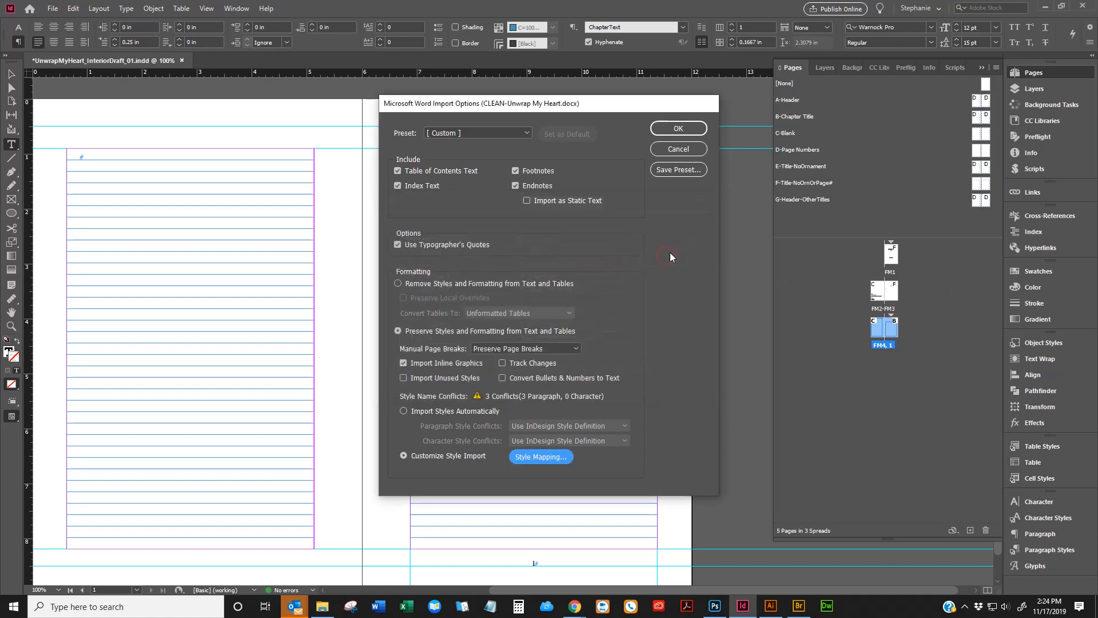
left_click(679, 149)
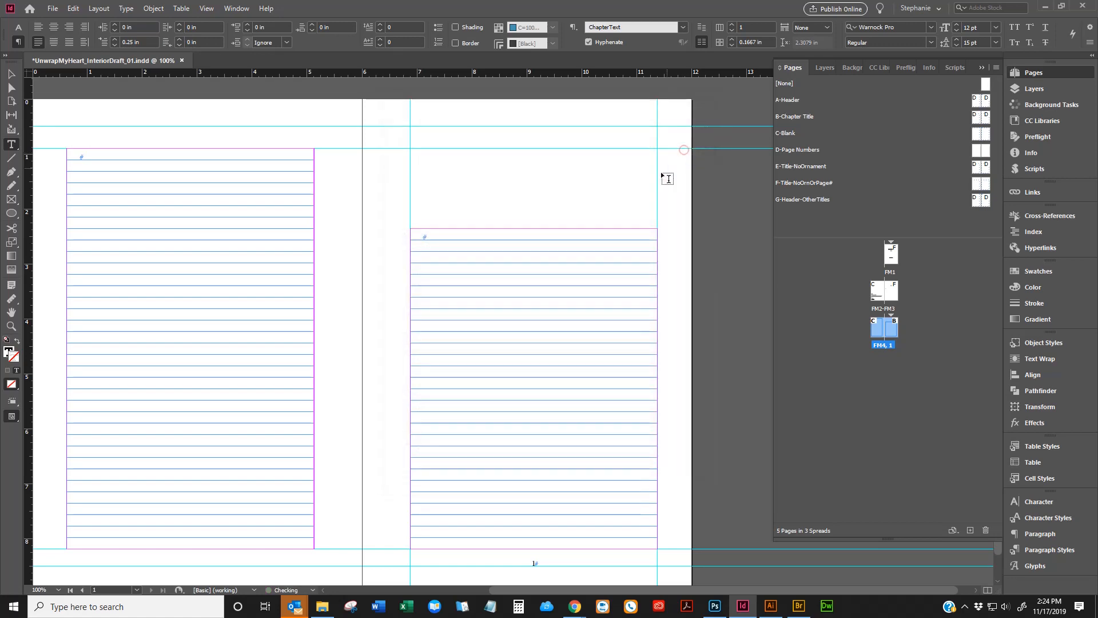
left_click(447, 239)
Step: Place CLEAN-Unwrap My Heart.docx without import options and dismiss the missing fonts warning
key("ctrl+d")
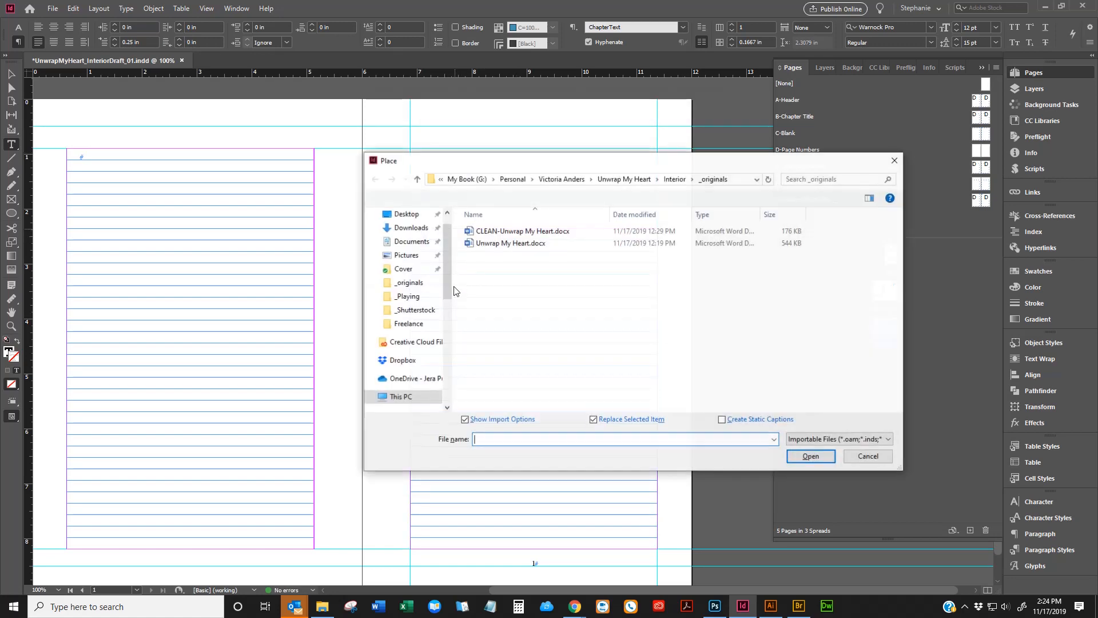
left_click(466, 420)
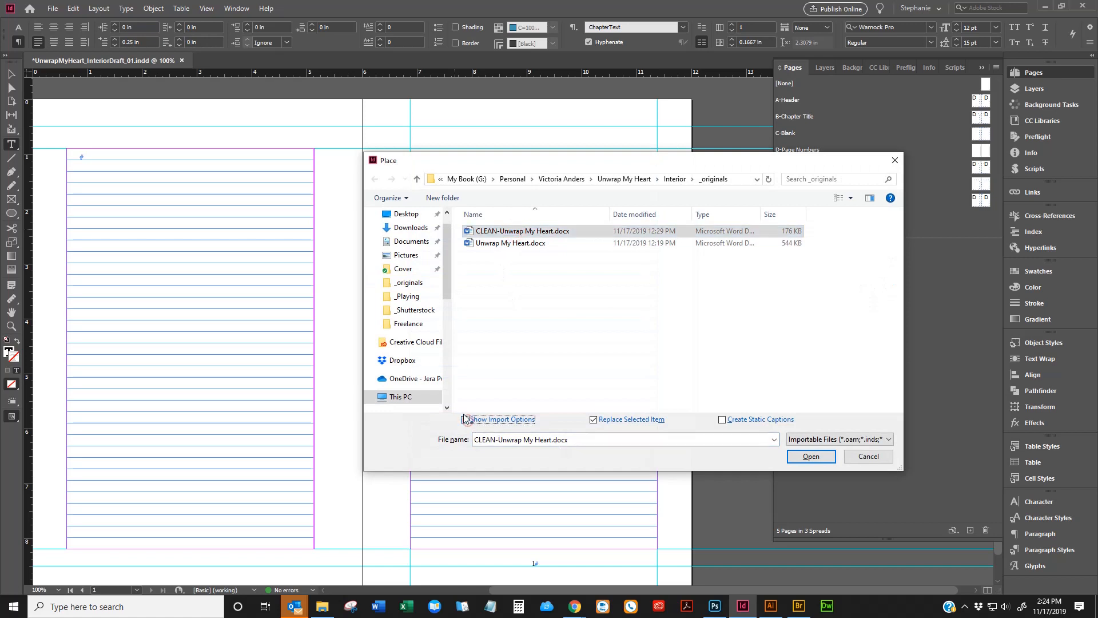
left_click(806, 460)
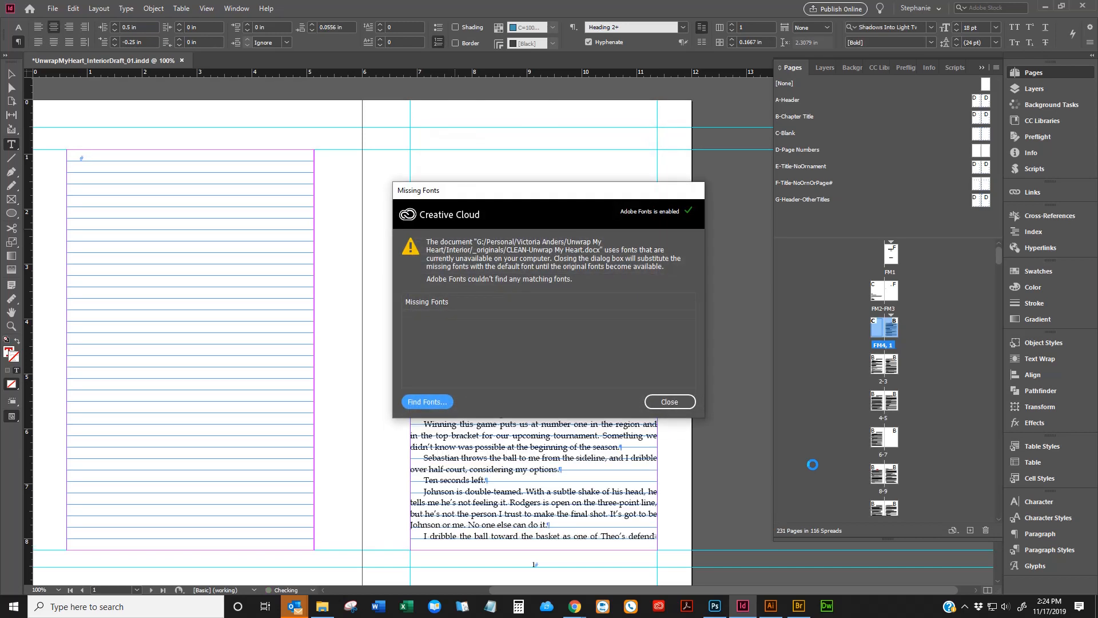
left_click(671, 401)
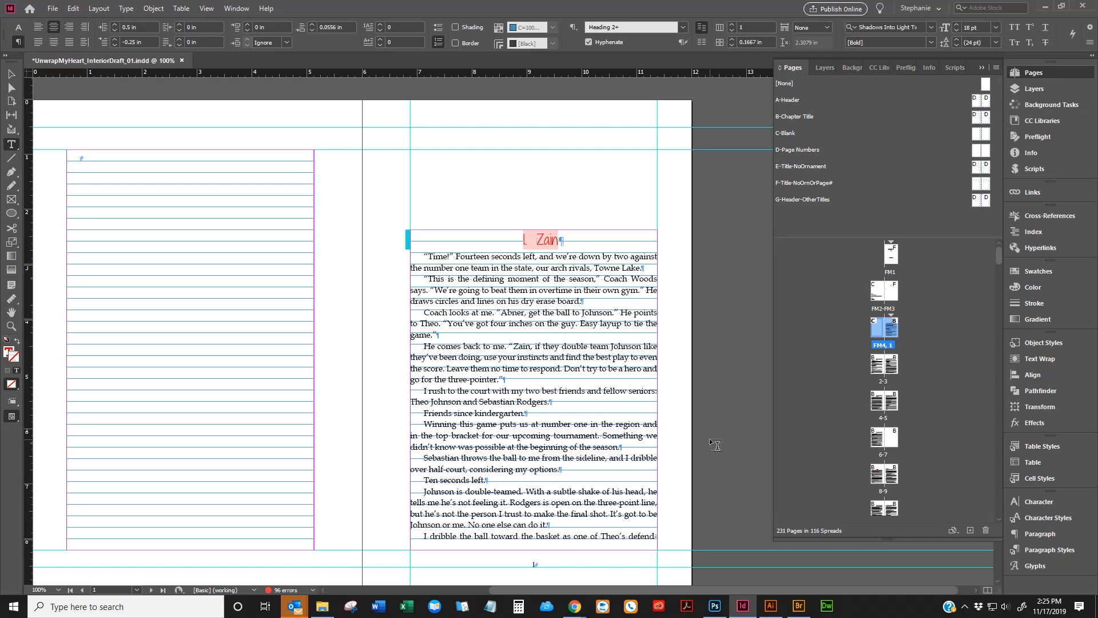
scroll(686, 438, "down", 15)
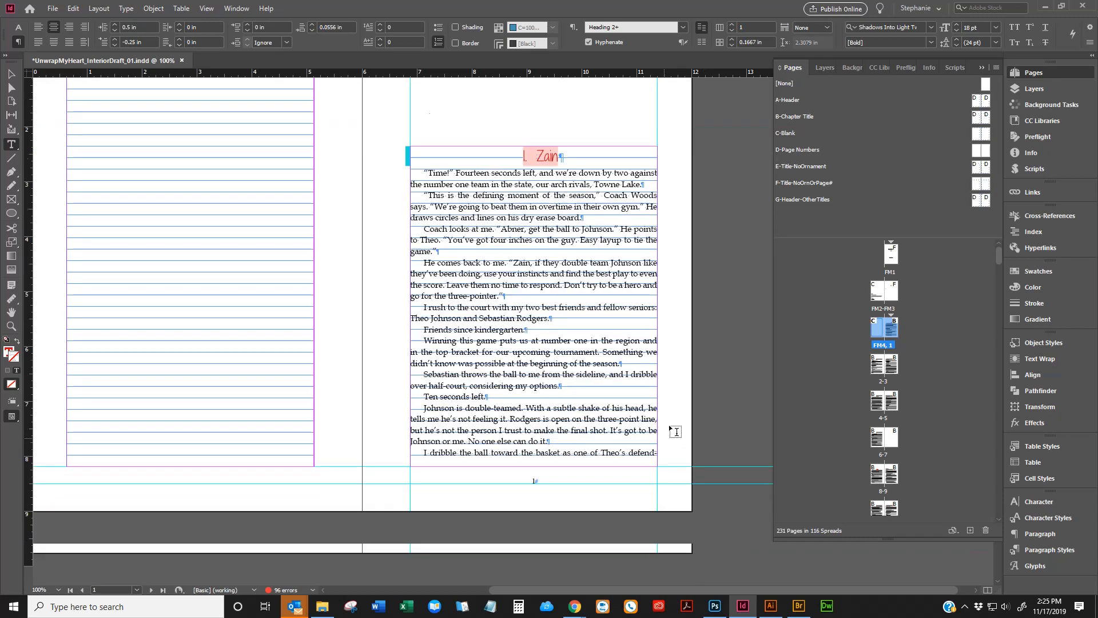
scroll(594, 437, "up", 5)
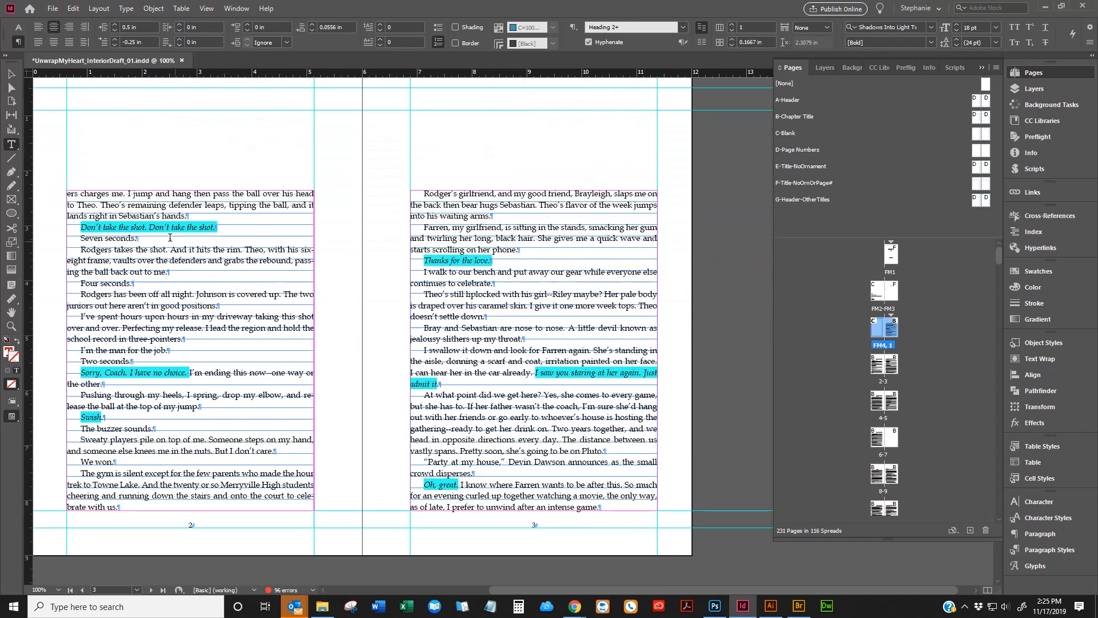
triple_click(187, 228)
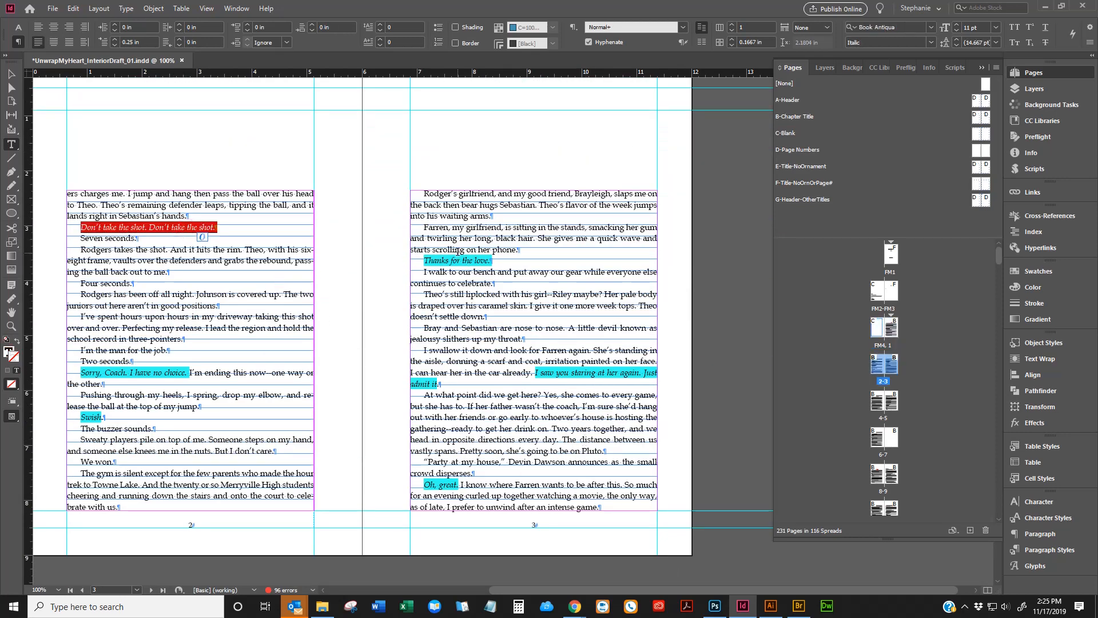
triple_click(459, 260)
double_click(563, 373)
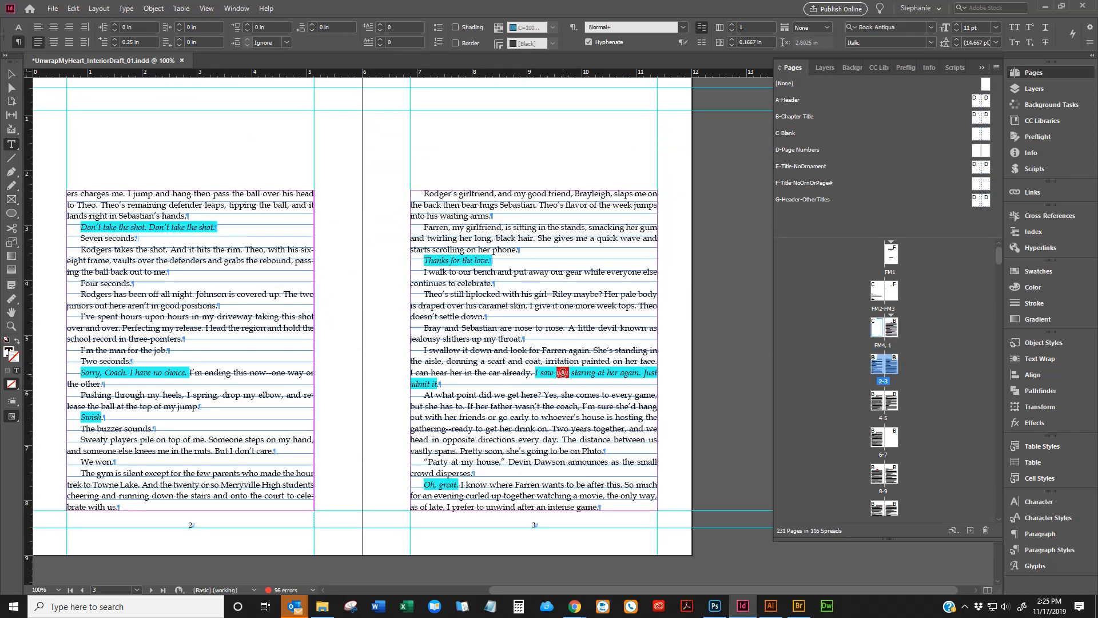
left_click(563, 372)
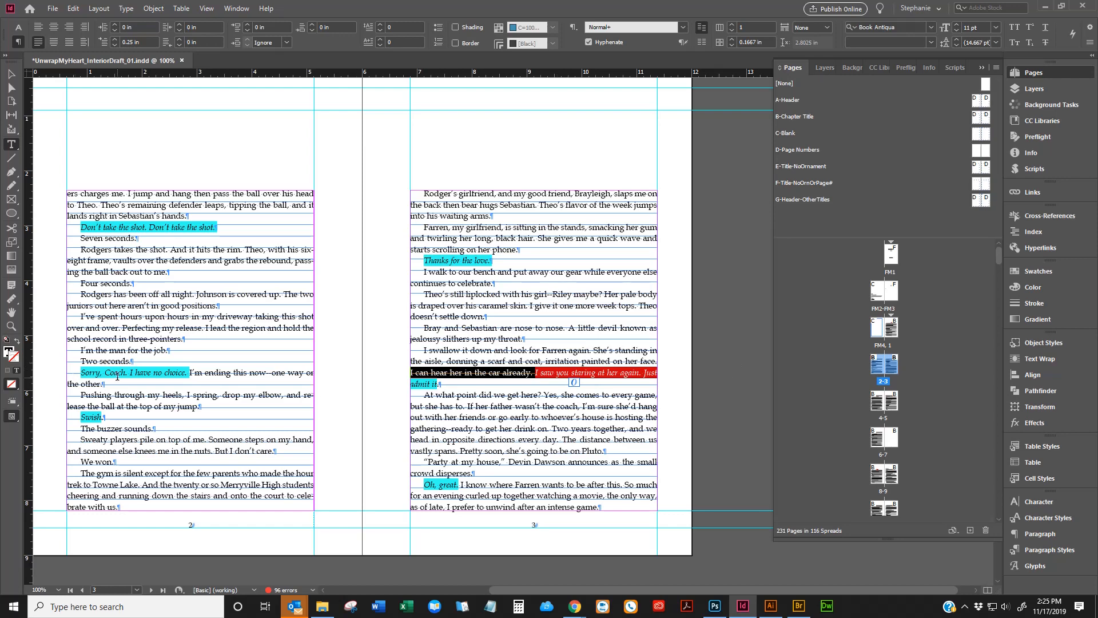
left_click_drag(193, 372, 50, 368)
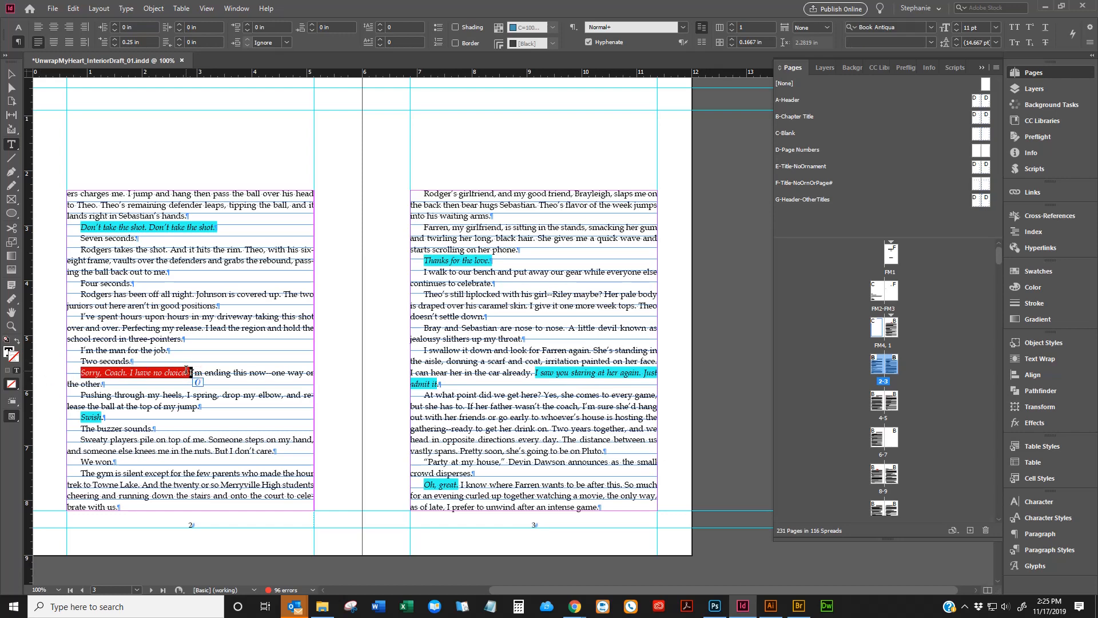
left_click_drag(189, 373, 142, 389)
left_click(360, 373)
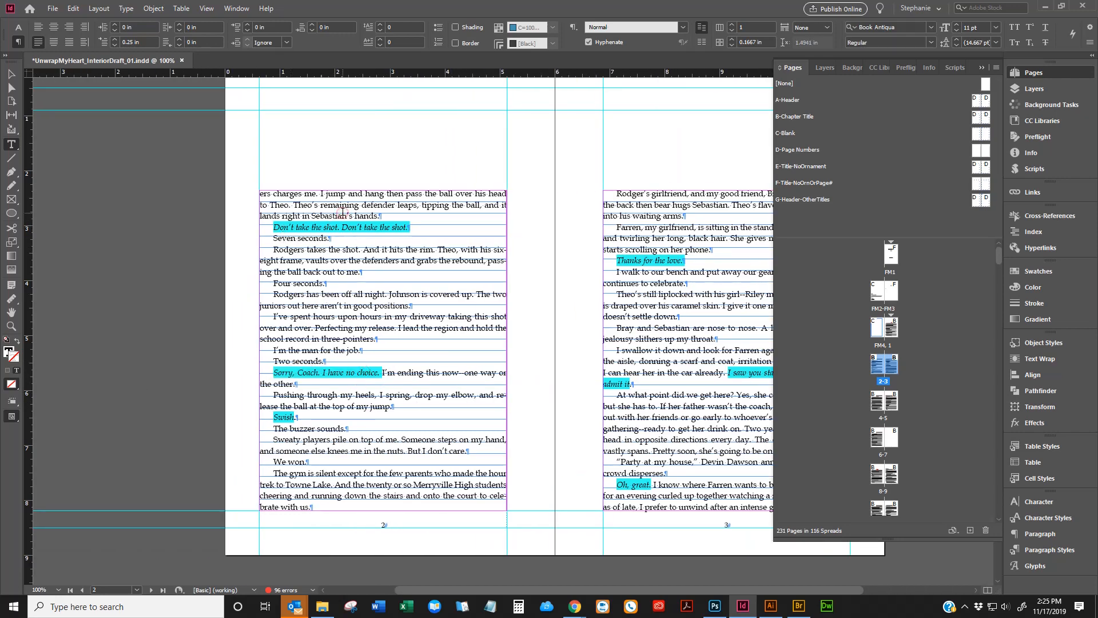
scroll(343, 212, "up", 10)
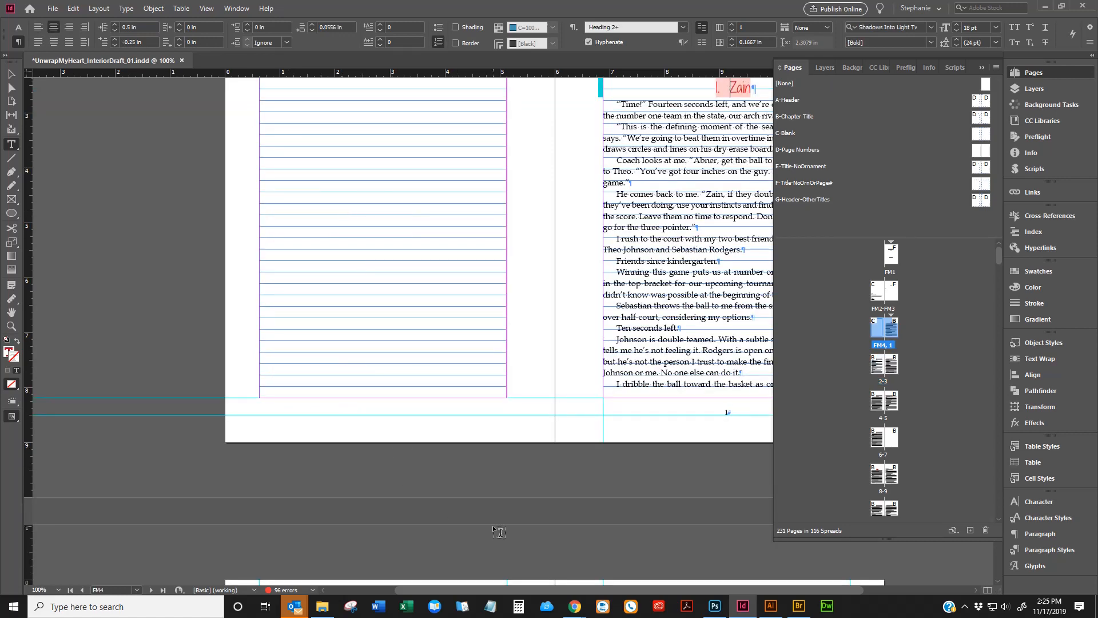
left_click(518, 598)
left_click_drag(527, 590, 635, 592)
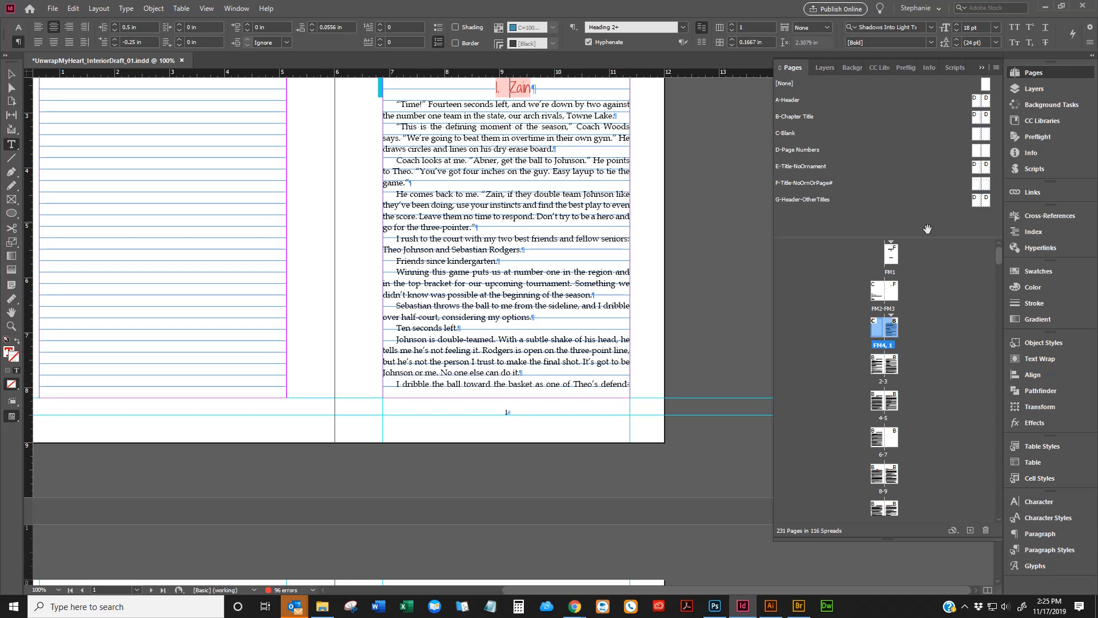
Step: Show the Scripts panel, collapse its User folder, and clear the page selection
left_click(1051, 169)
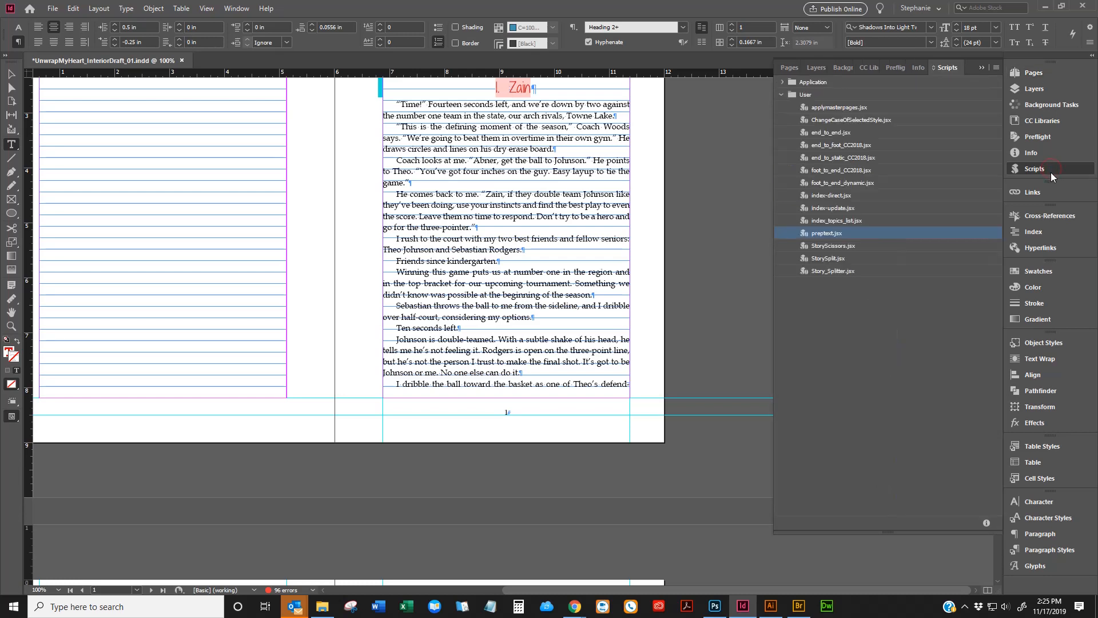
left_click(781, 95)
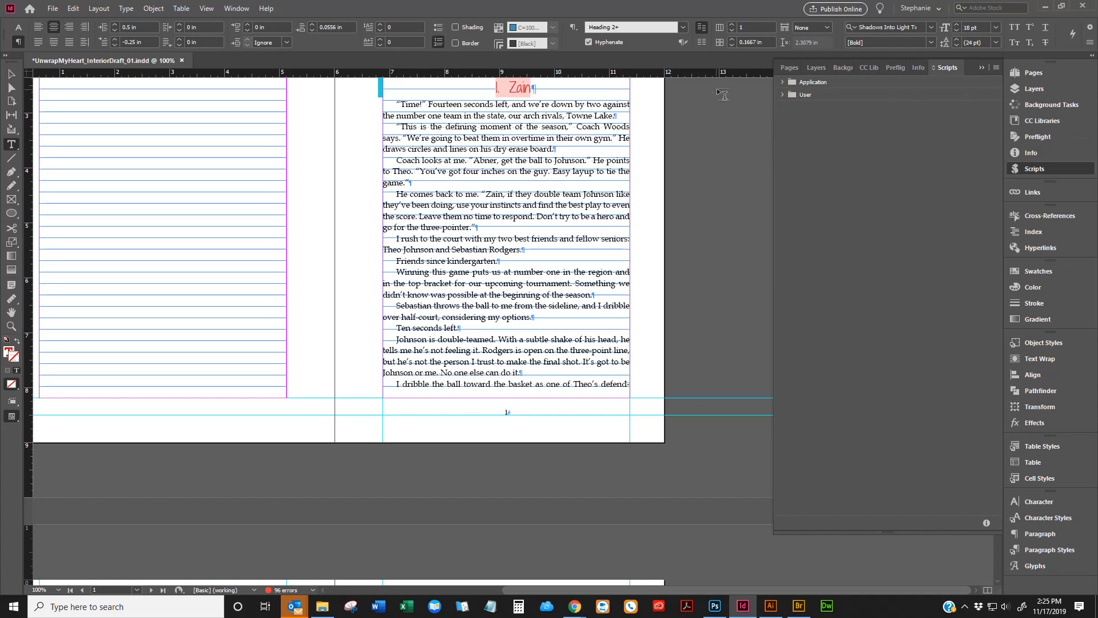
left_click(7, 74)
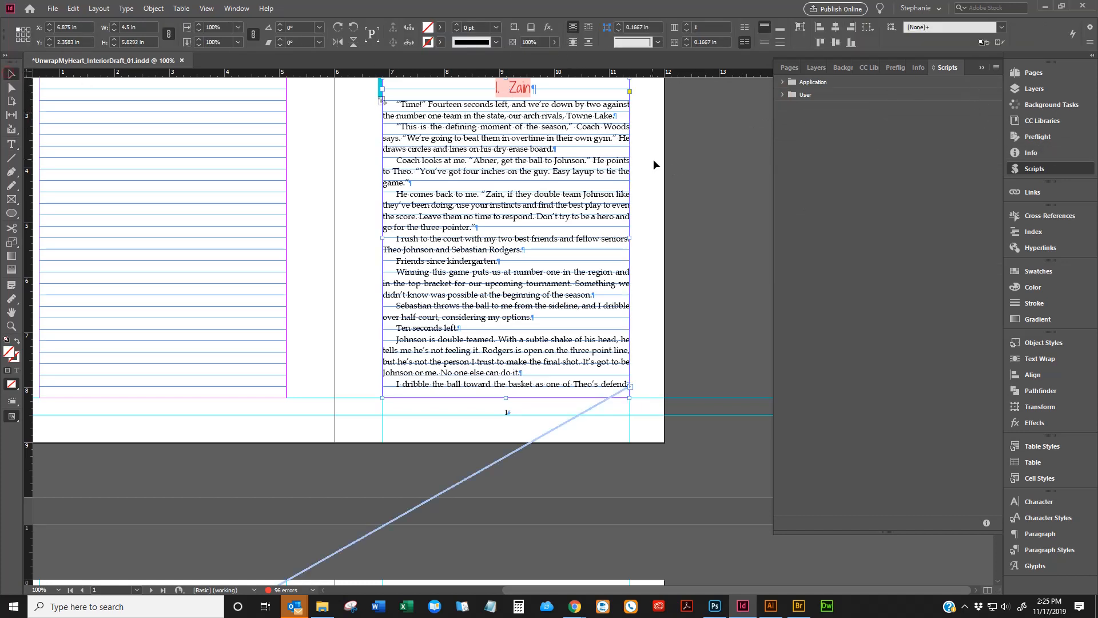
left_click(706, 153)
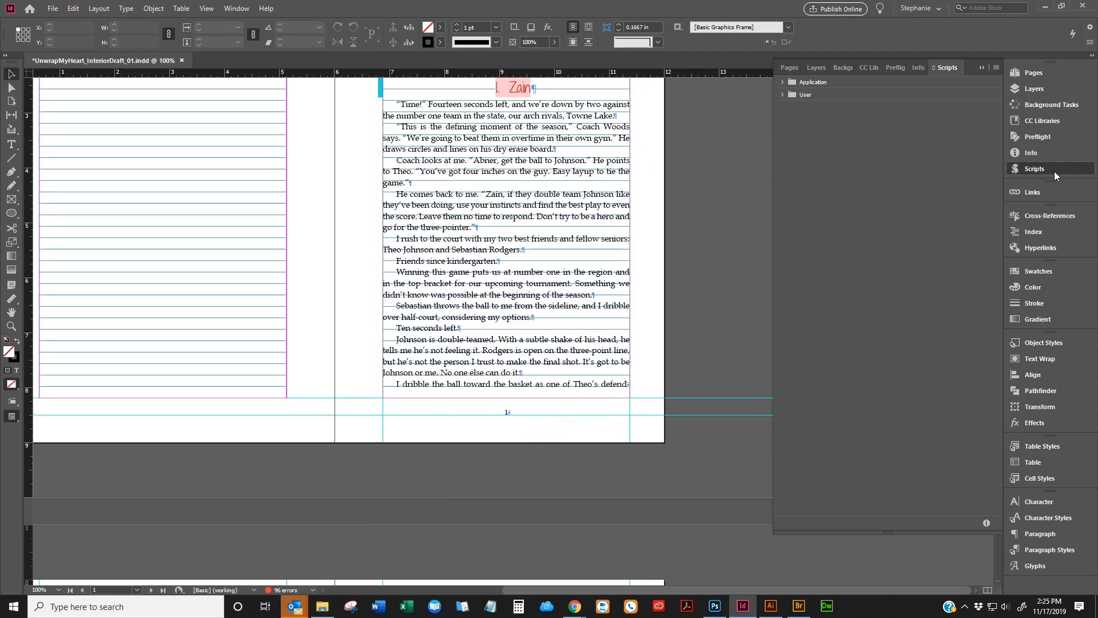
Step: Reopen the Scripts panel and place the insertion point in the Zain heading
left_click(237, 9)
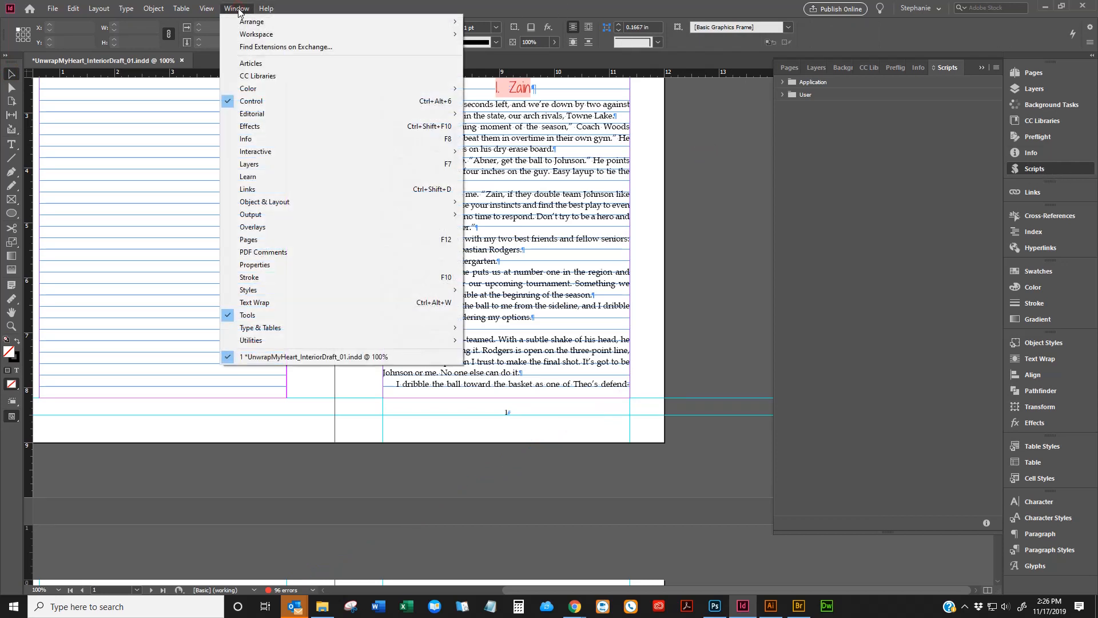
mouse_move(293, 337)
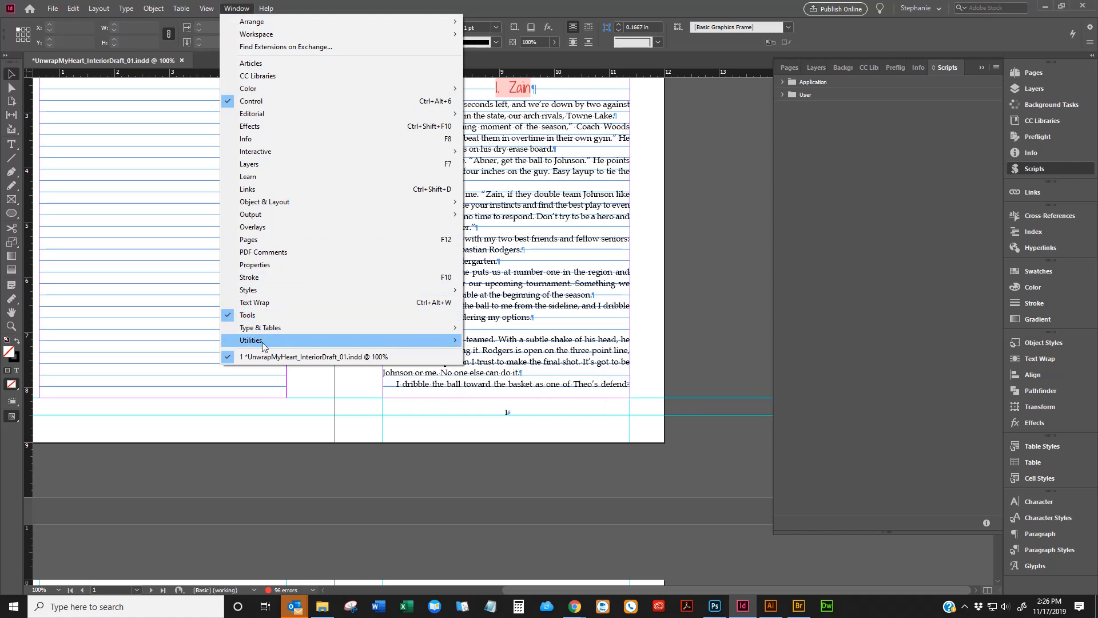
left_click(513, 380)
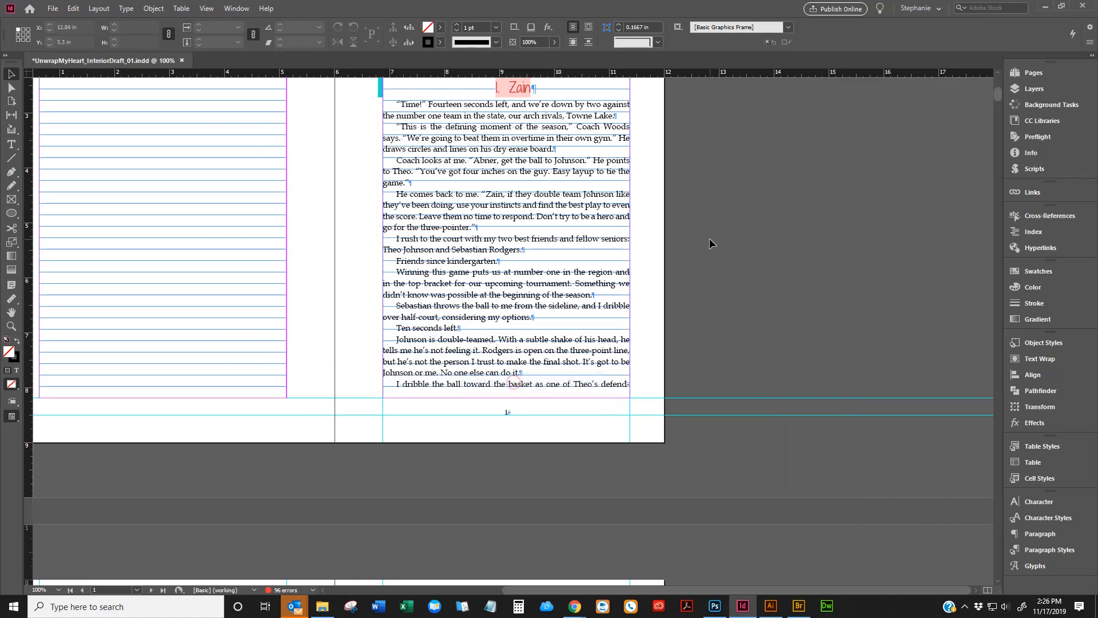
left_click(1051, 169)
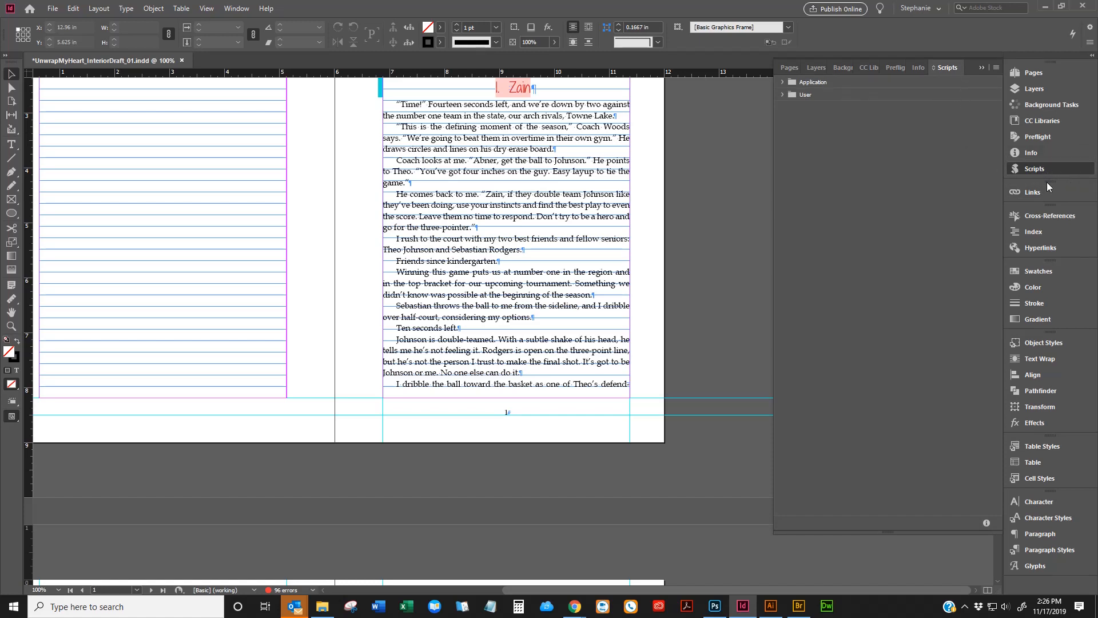
left_click(501, 91)
double_click(501, 90)
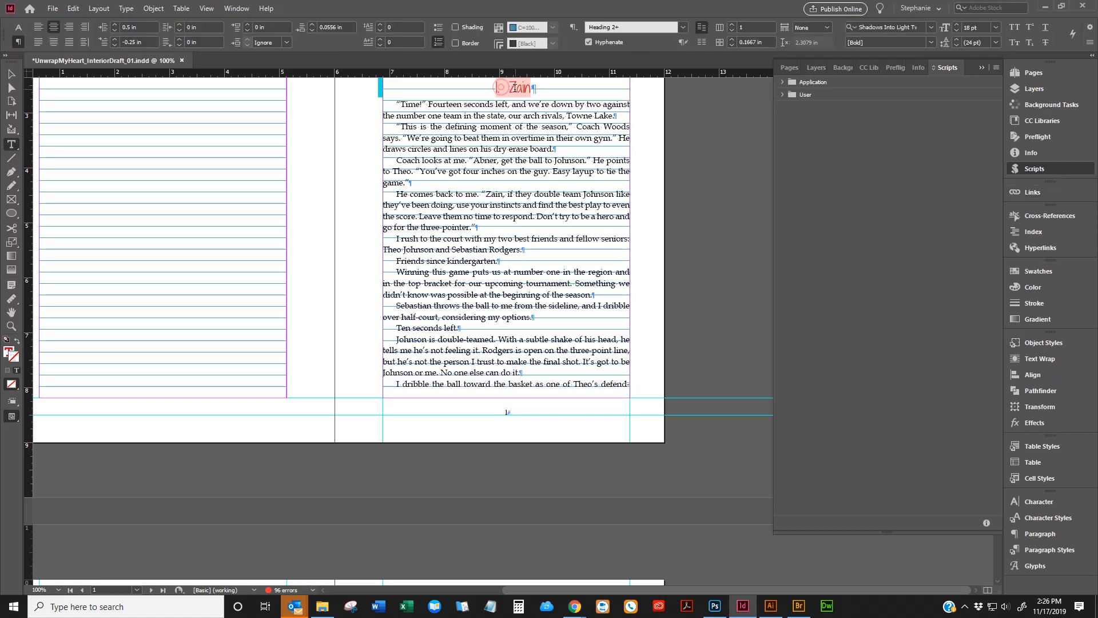
Step: Browse the Application sample JavaScript and VBScript folders, then collapse them
left_click(781, 83)
left_click(781, 107)
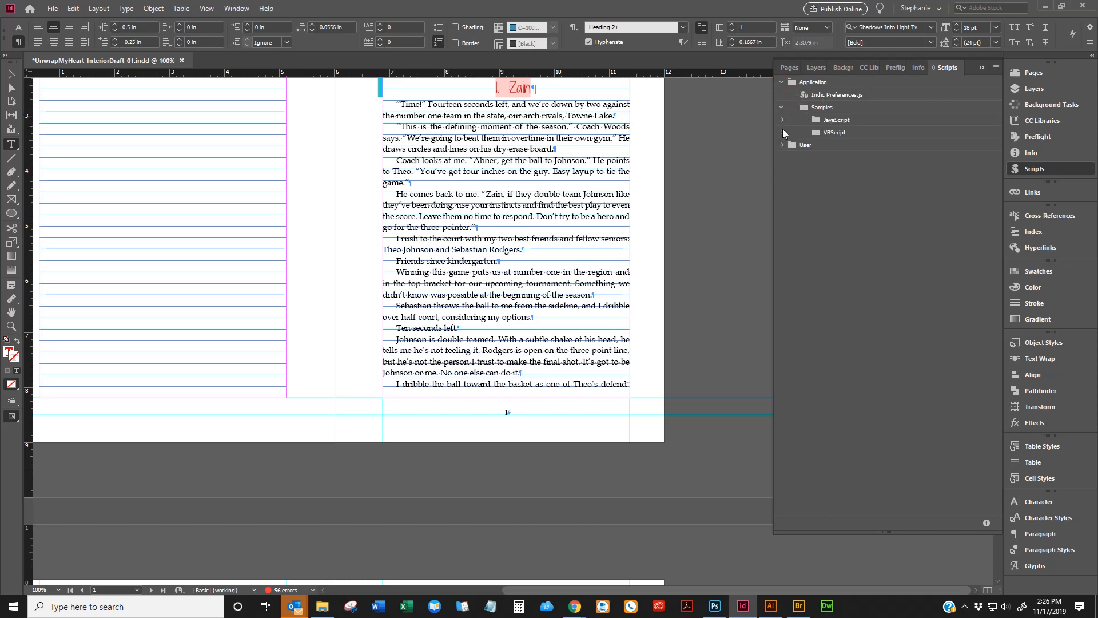
left_click(783, 132)
left_click(783, 120)
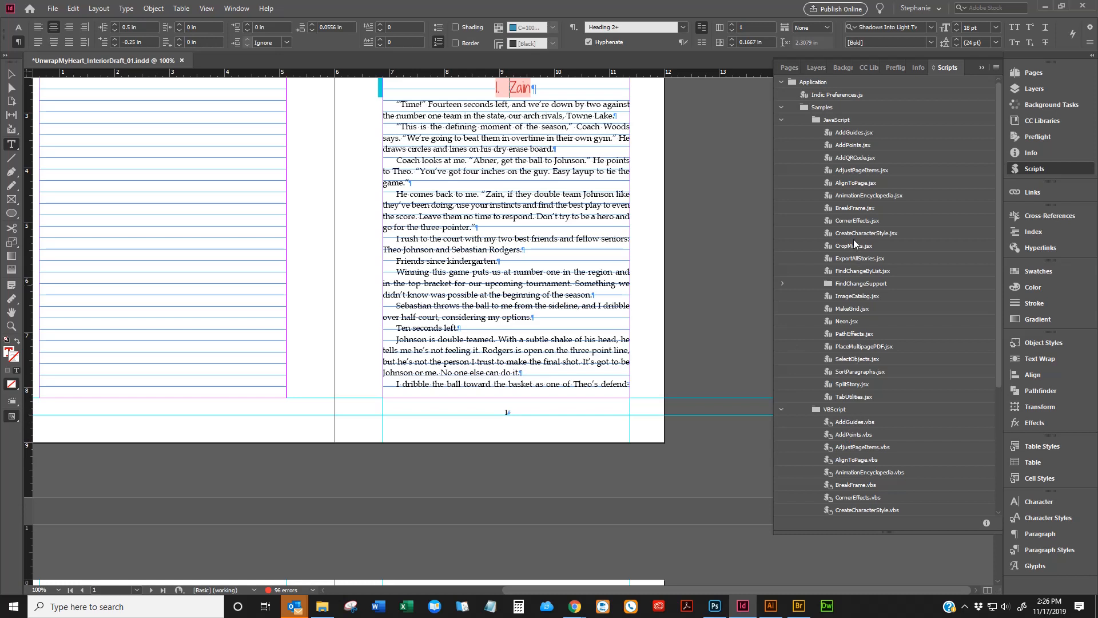
left_click(782, 120)
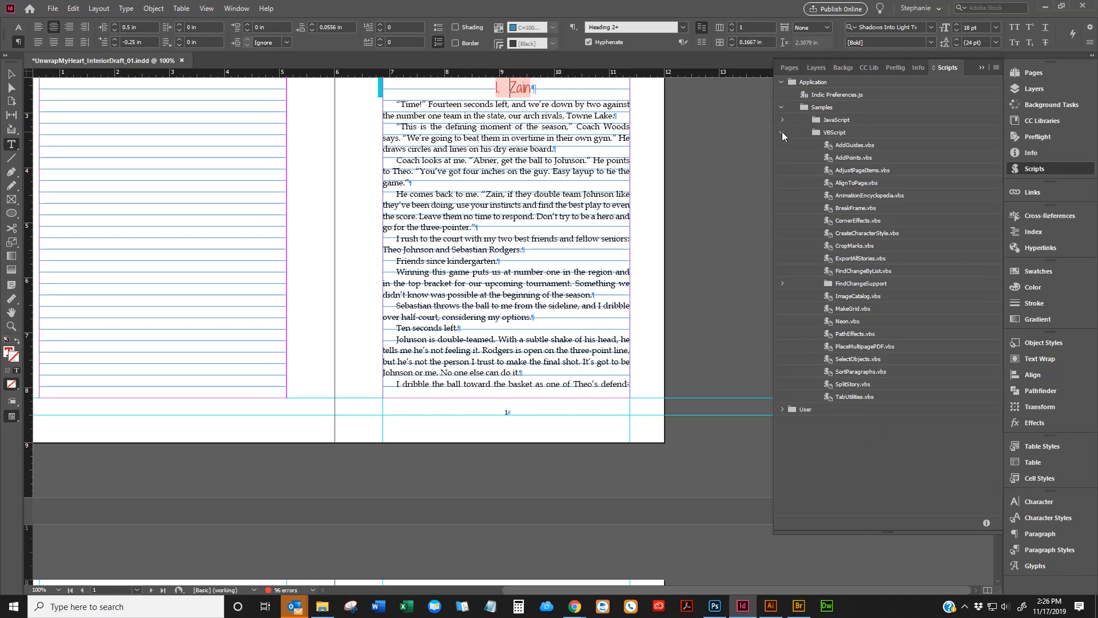
left_click(781, 132)
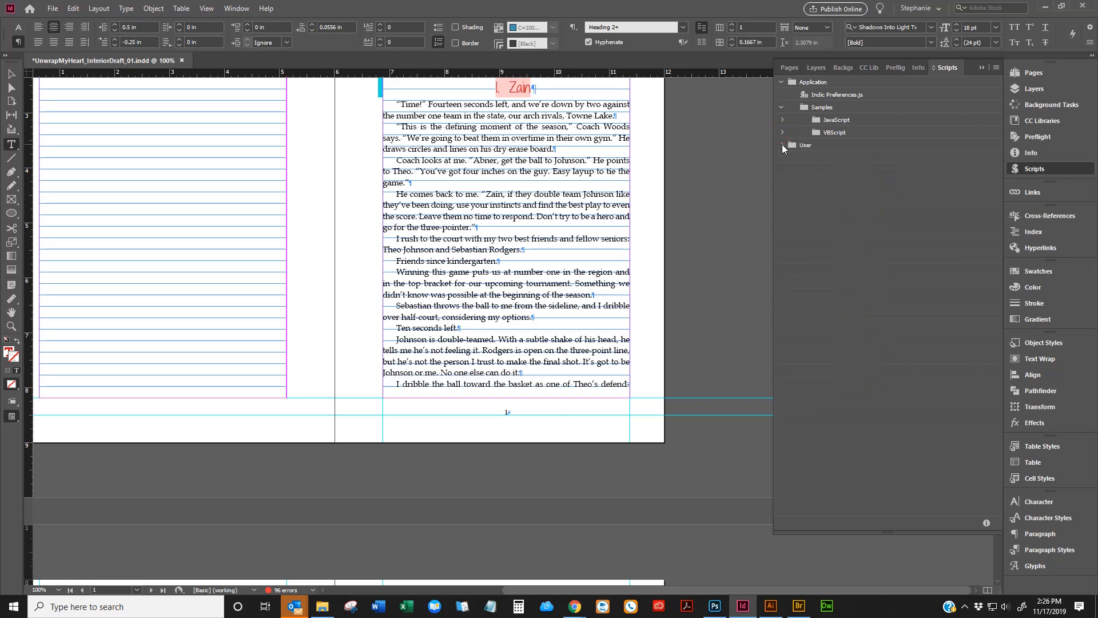
Step: Run preptext.jsx from the User scripts folder on the manuscript
left_click(782, 145)
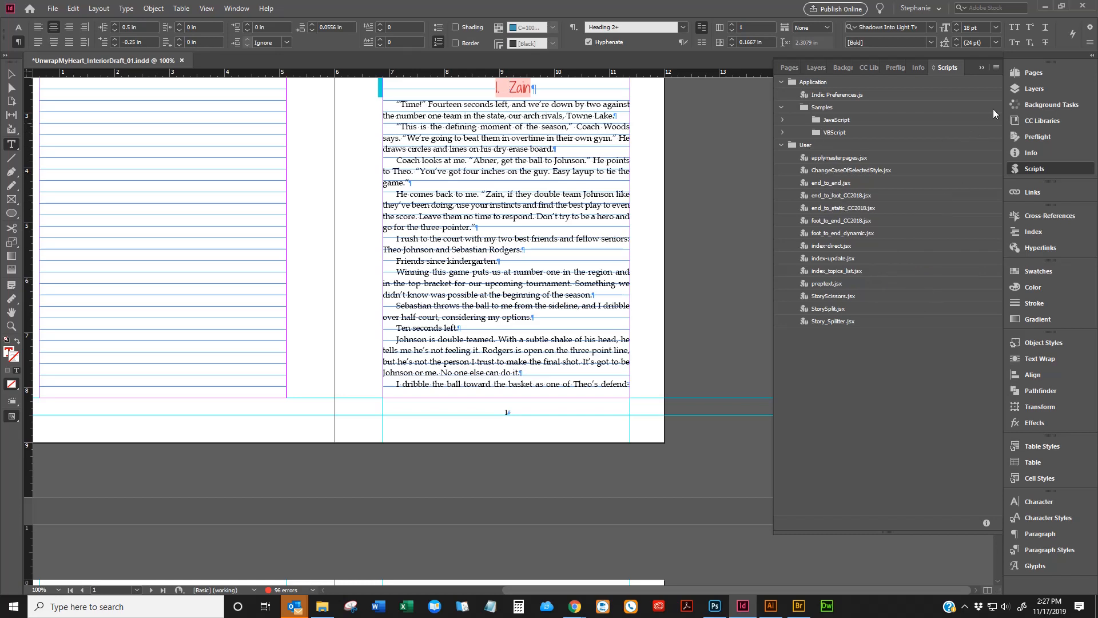
left_click(851, 144)
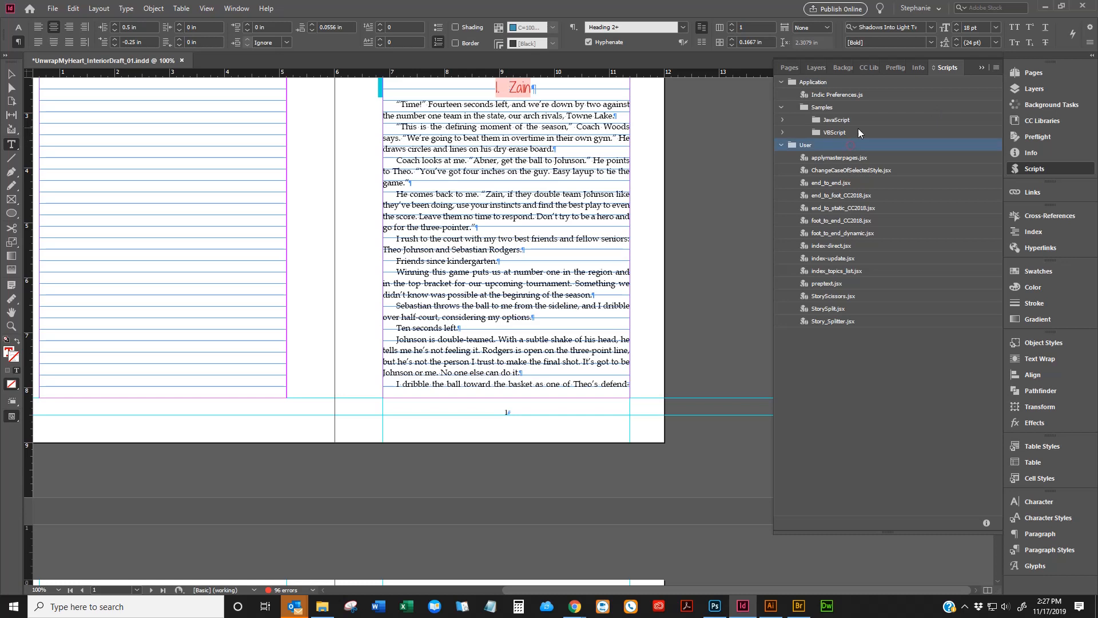
double_click(836, 283)
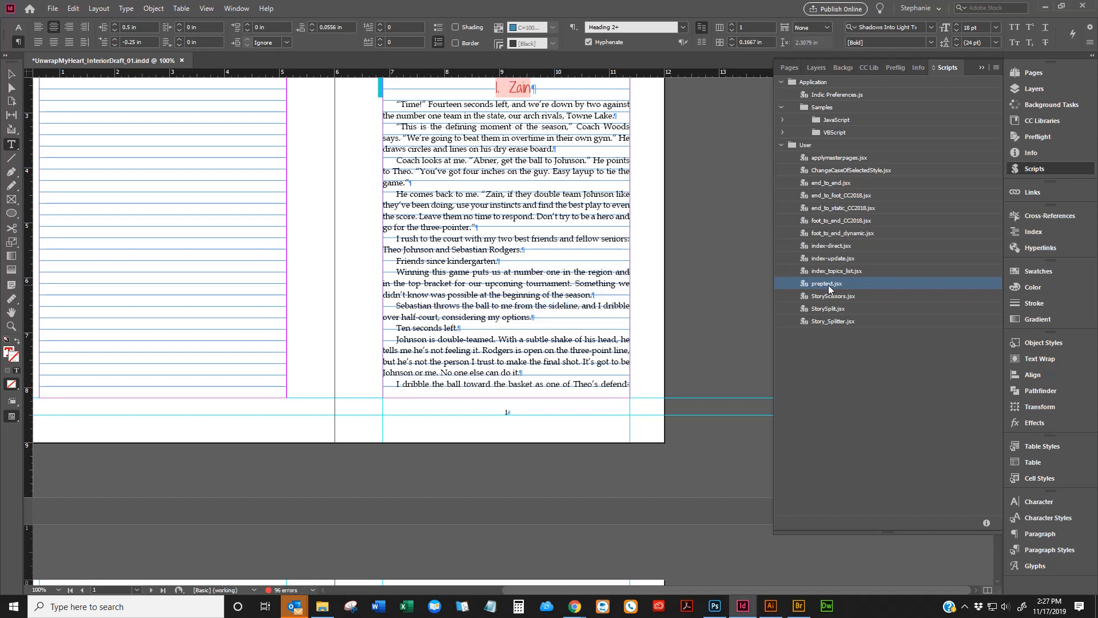
scroll(506, 185, "up", 3)
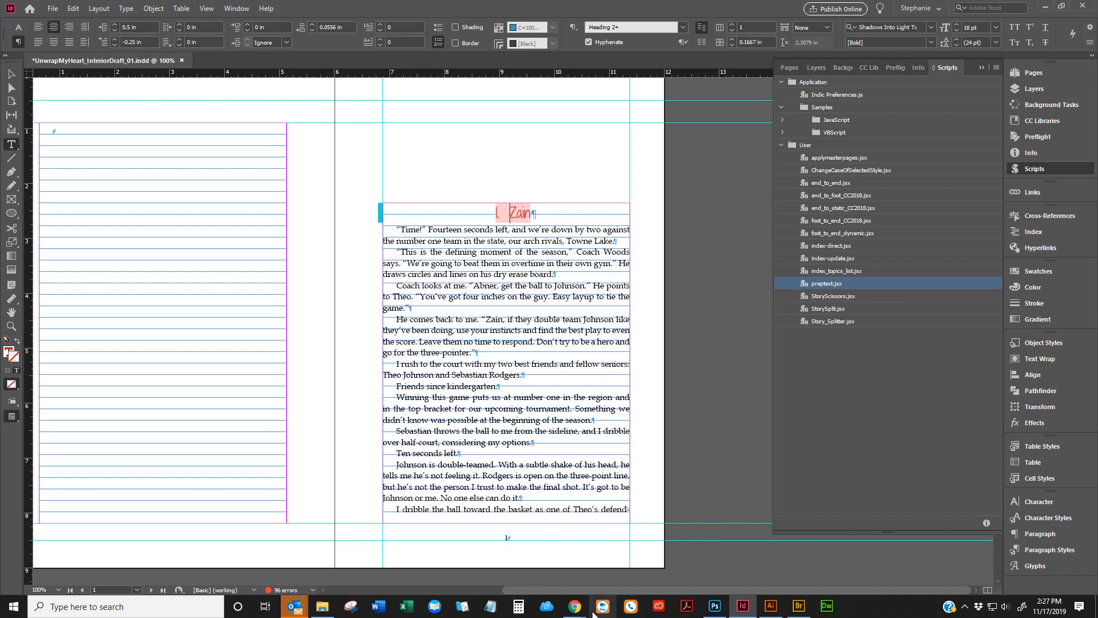
Step: Google preptext.jsx and view the PerfectPrepText result in a new tab
mouse_move(574, 606)
left_click(677, 563)
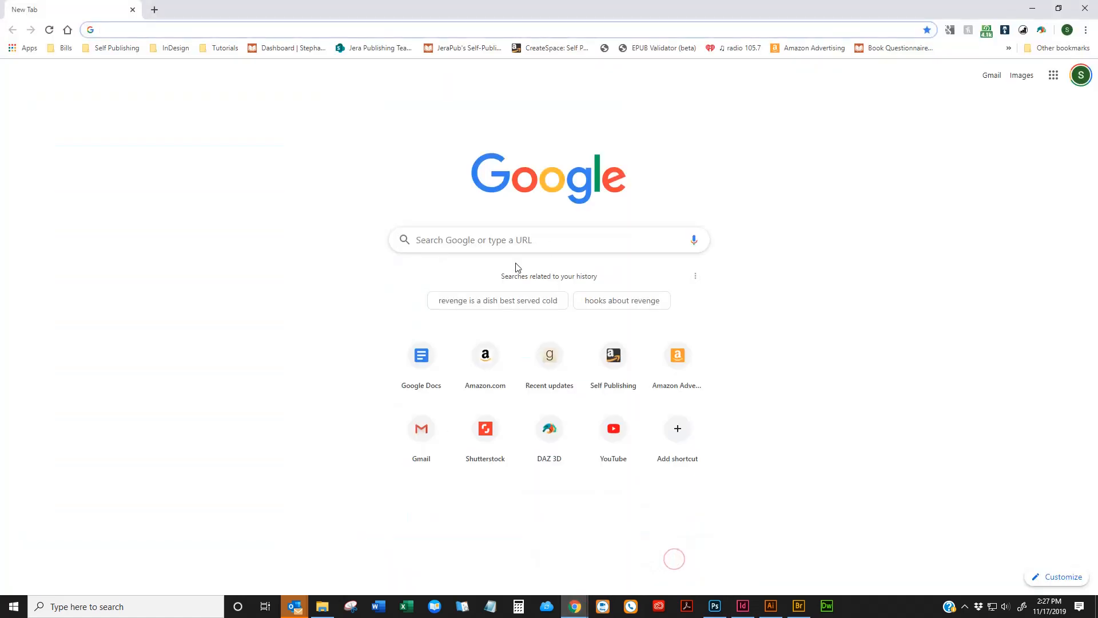
left_click(476, 236)
type("preptext.jsx")
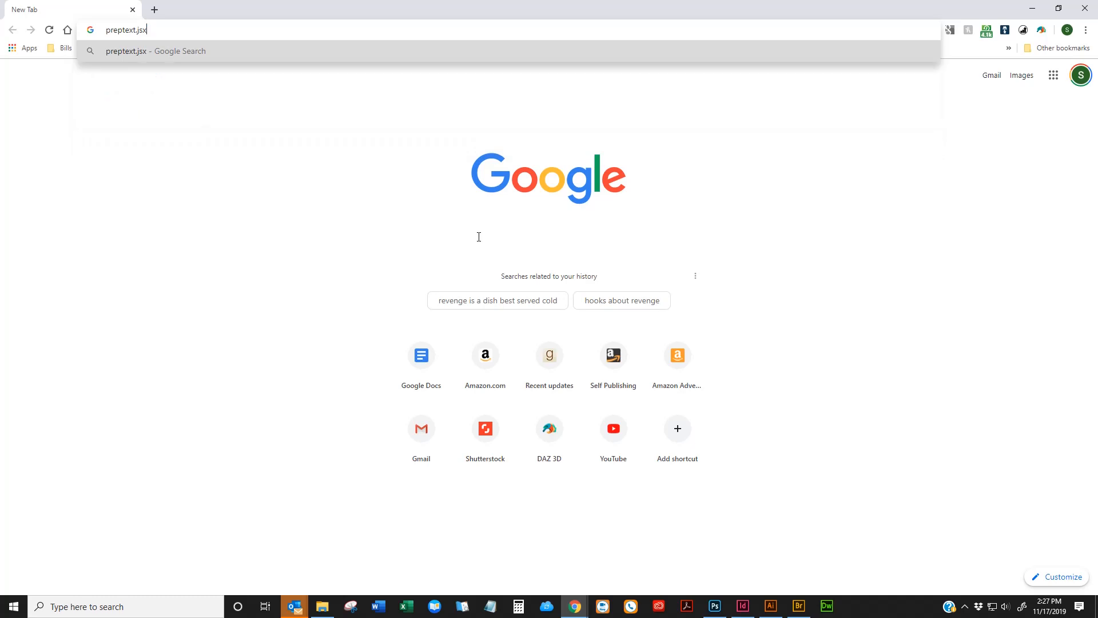
key("Return")
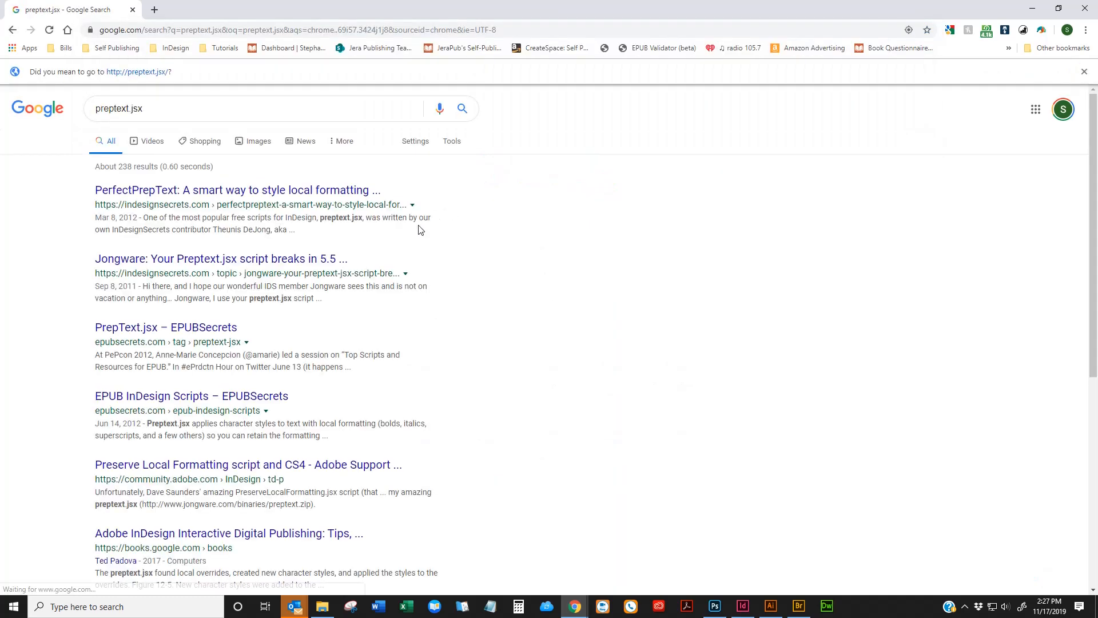
right_click(318, 189)
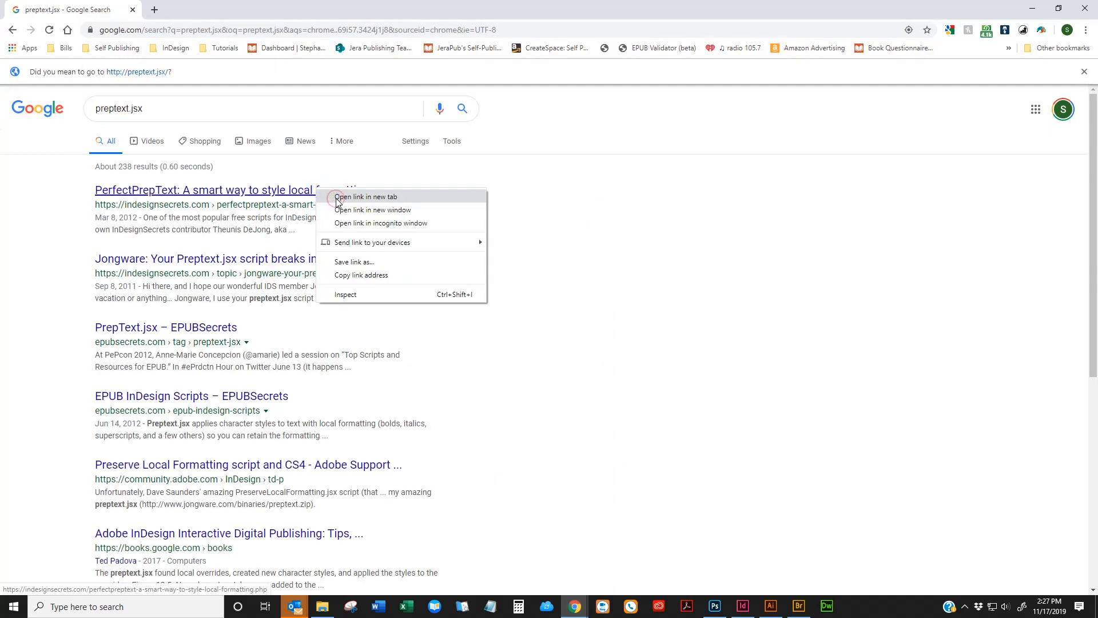
left_click(337, 197)
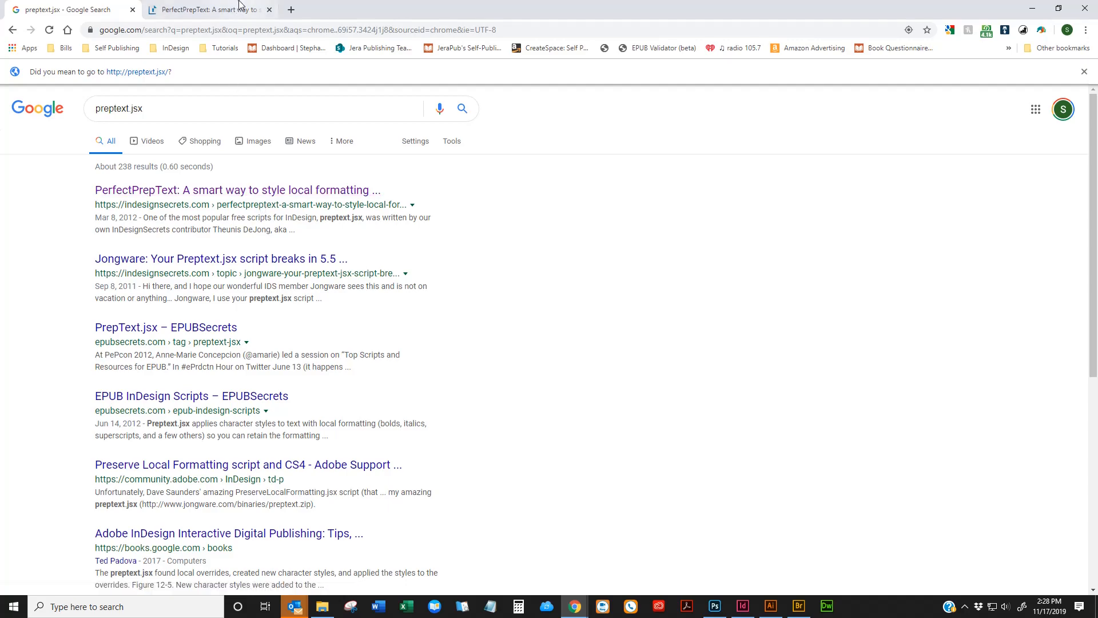
left_click(208, 10)
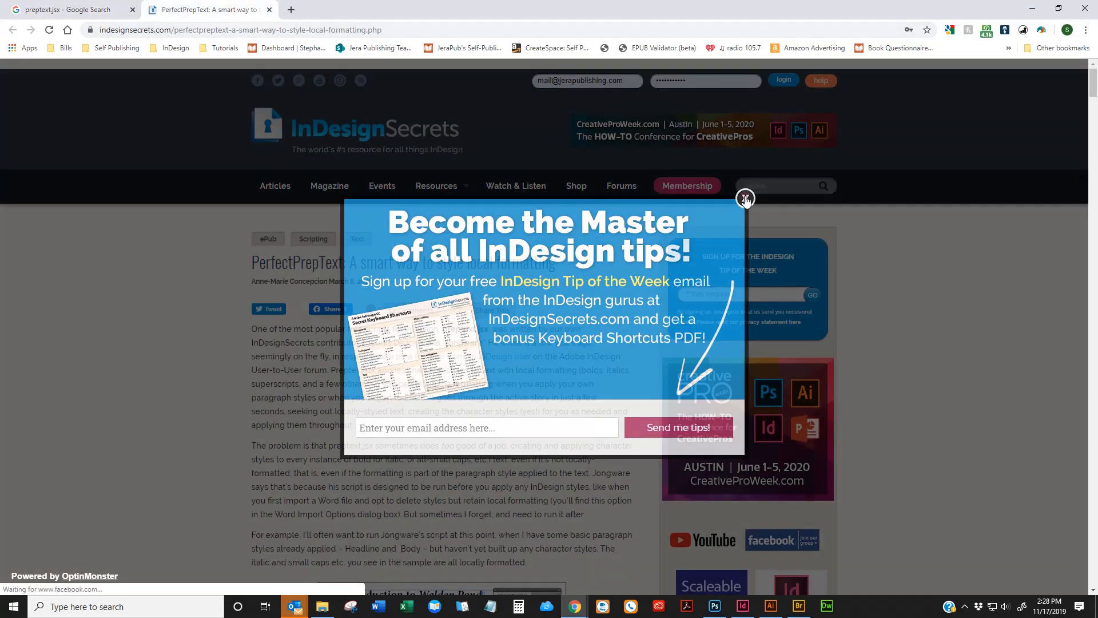
Step: Dismiss the signup popup and skim the article, selecting the word preptext.jsx
left_click(743, 196)
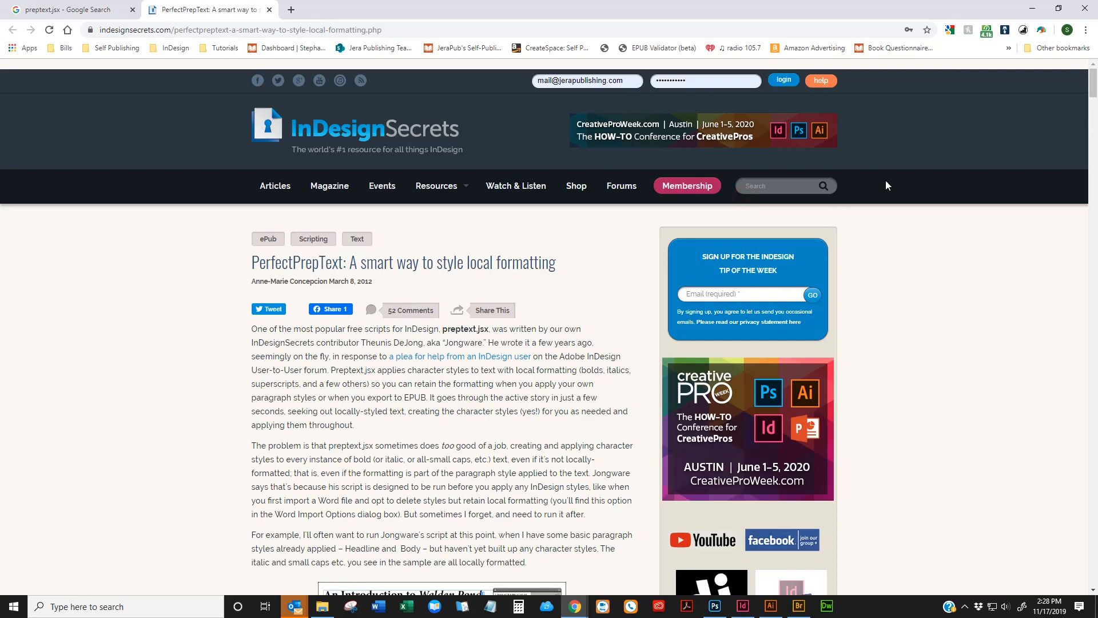
scroll(886, 182, "down", 1)
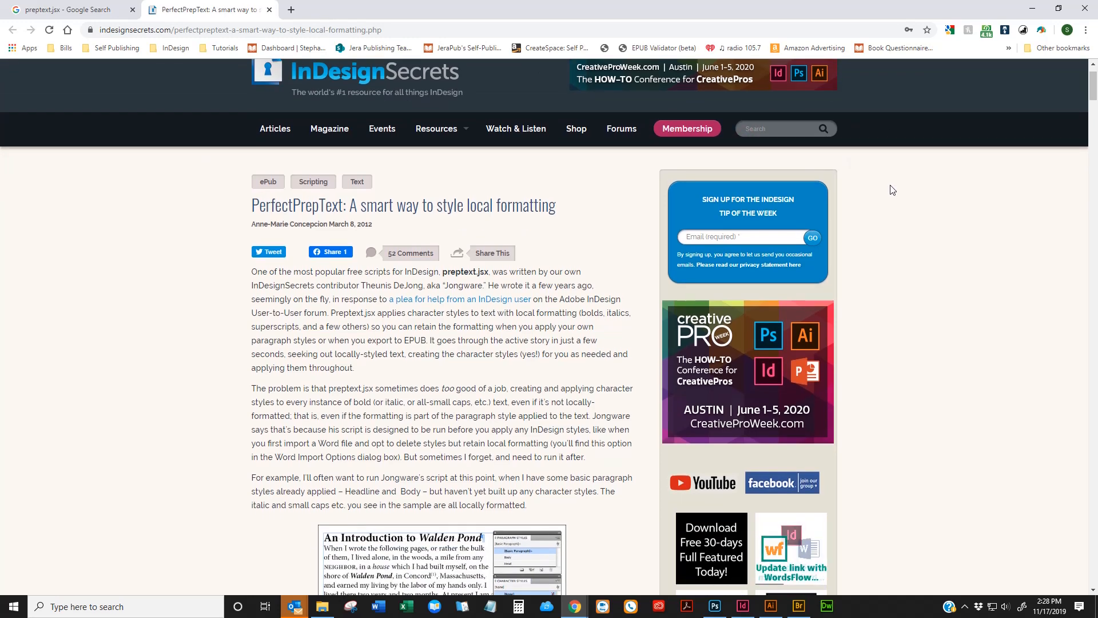
scroll(891, 188, "down", 2)
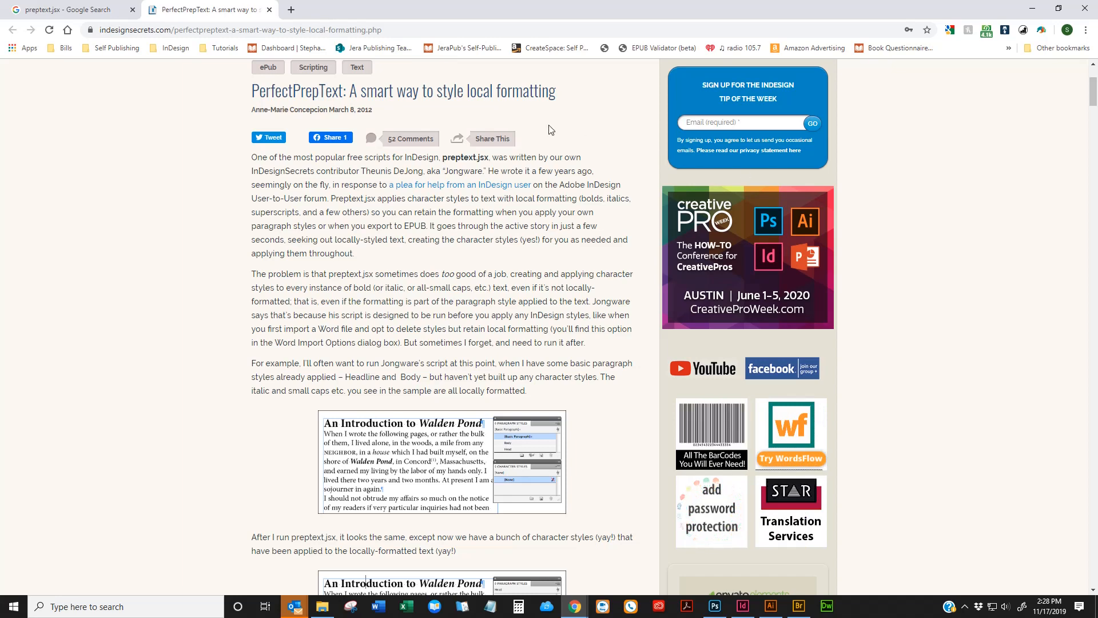
scroll(560, 152, "up", 3)
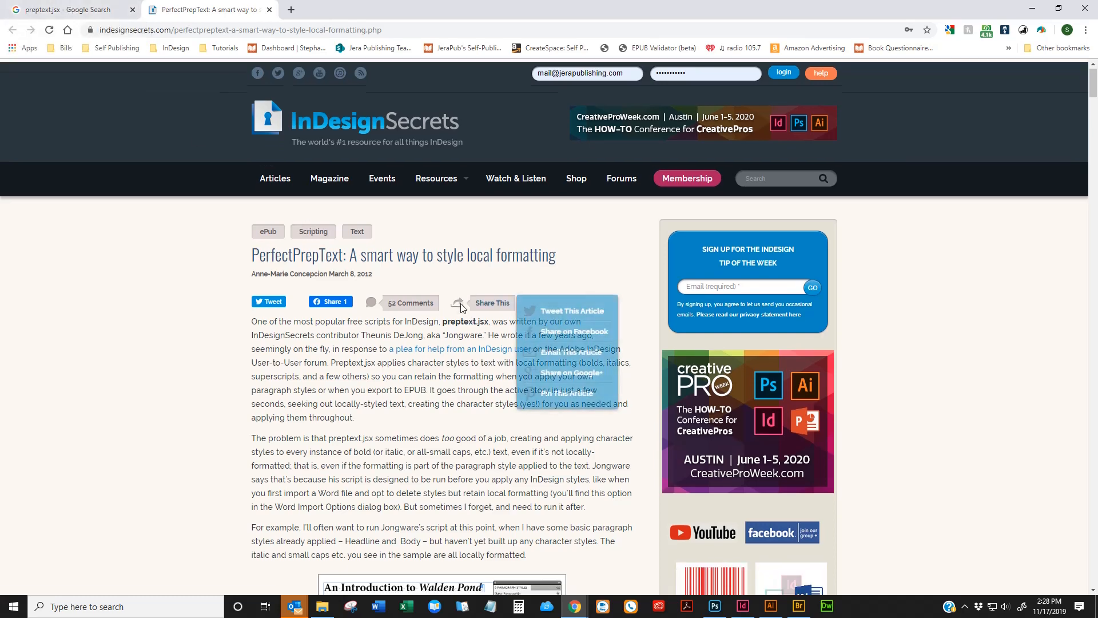
scroll(503, 210, "down", 2)
double_click(488, 215)
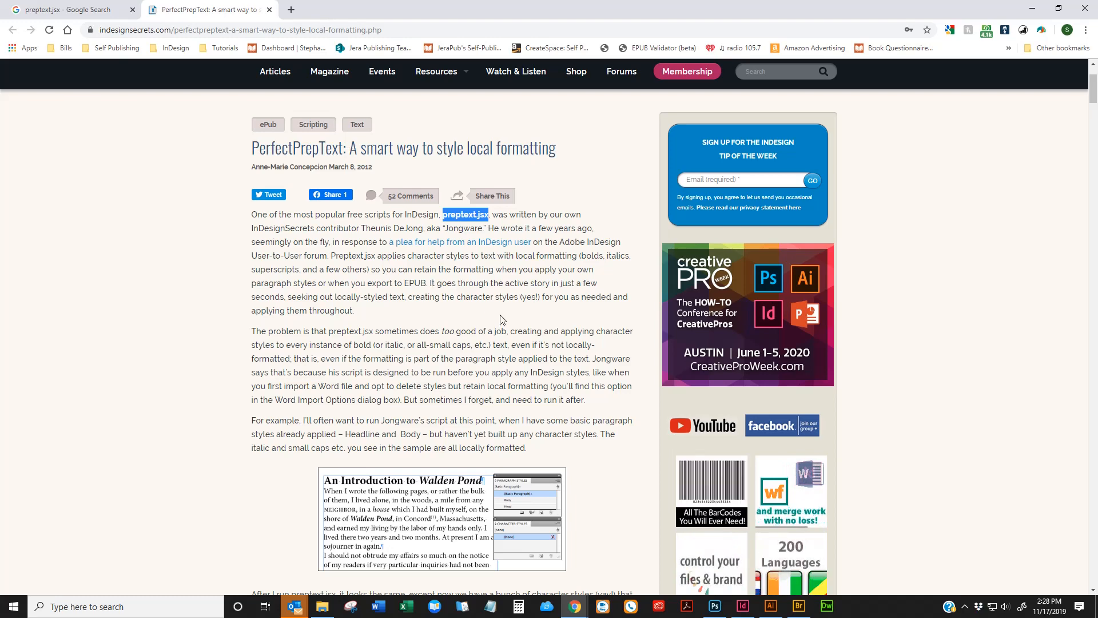
Step: Read the rest of the PerfectPrepText article and return to the preptext.jsx results
scroll(502, 320, "down", 2)
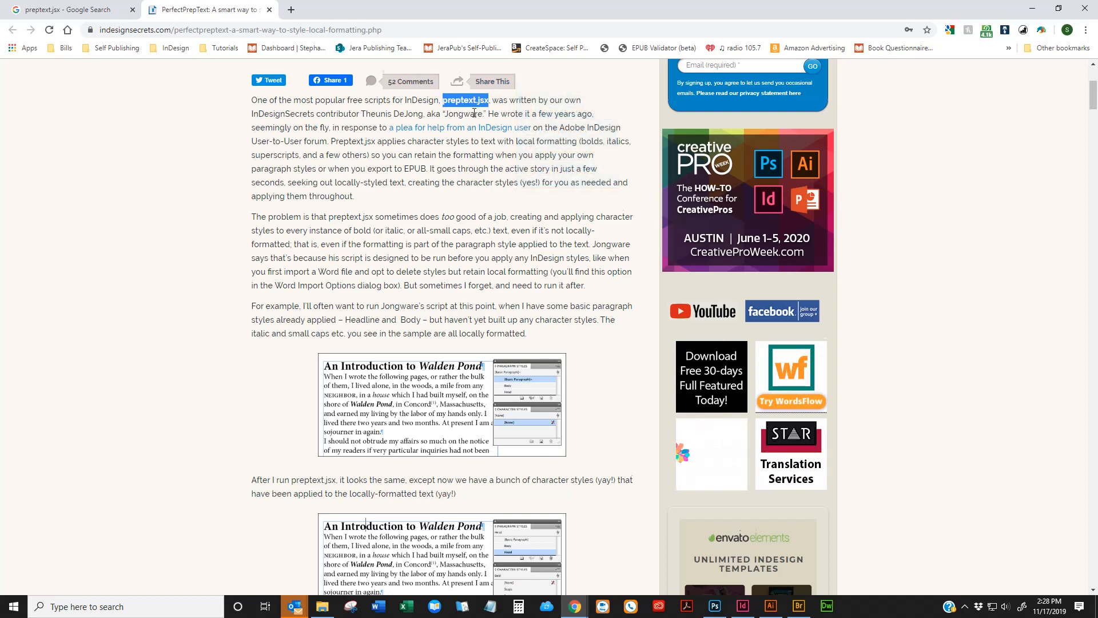
scroll(470, 135, "down", 12)
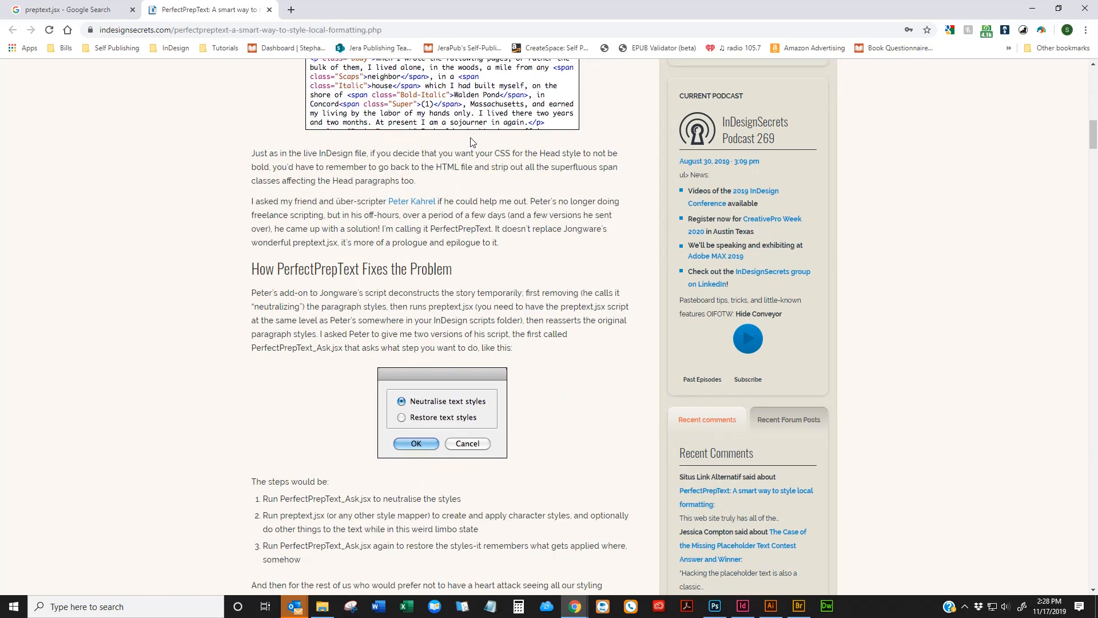
scroll(491, 281, "down", 2)
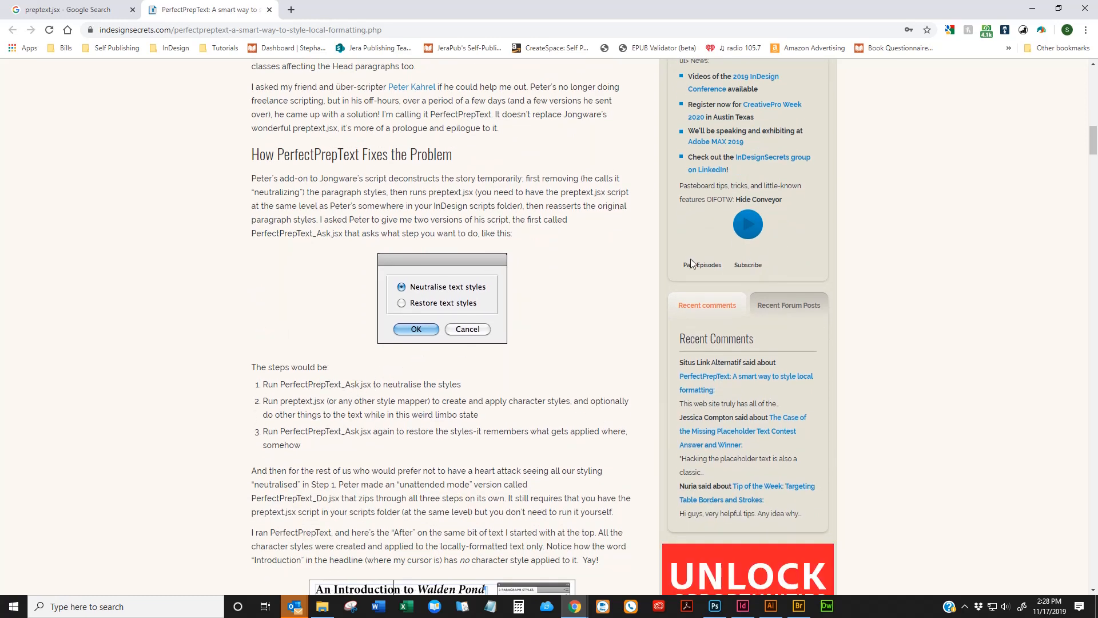
scroll(583, 436, "down", 5)
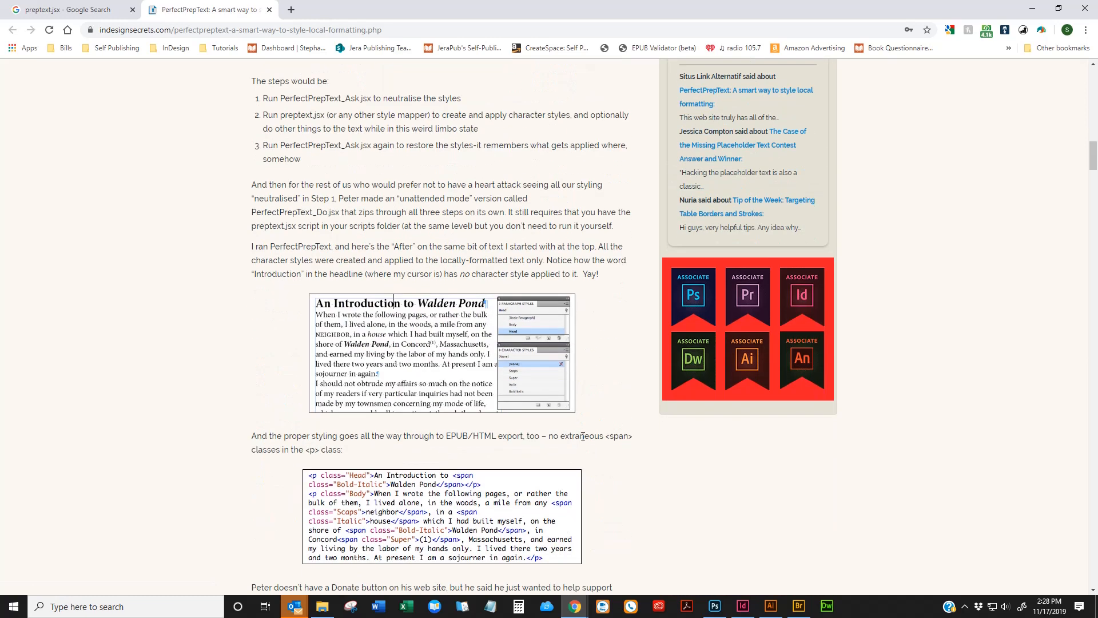
scroll(526, 352, "down", 3)
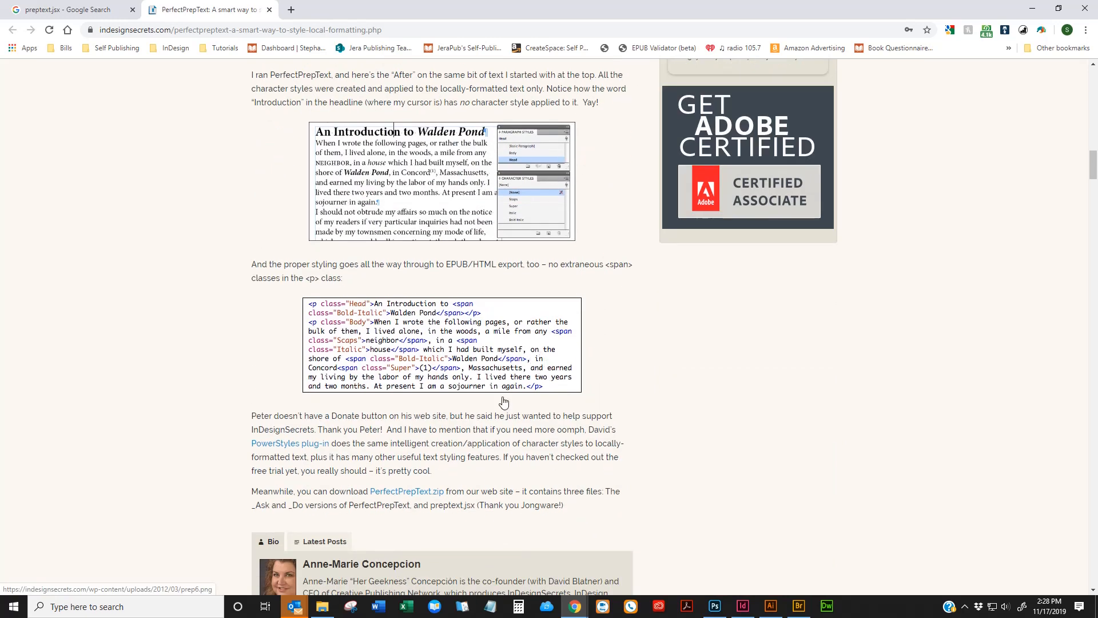
scroll(504, 402, "up", 4)
left_click(106, 10)
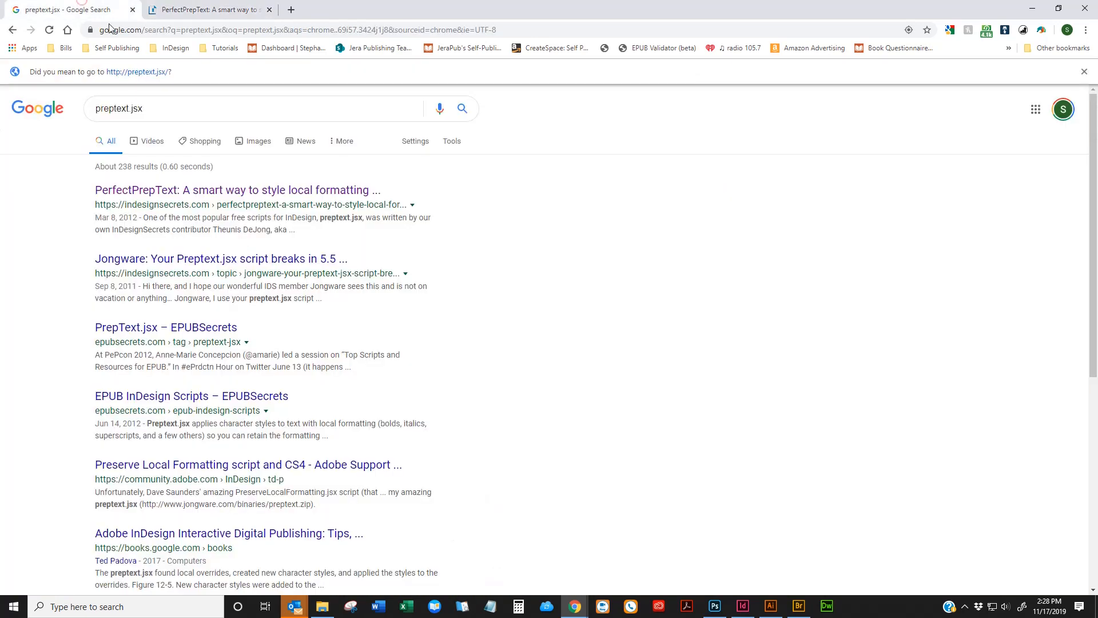
Step: Open the Jongware forum thread in a new tab, skim it, and return to the results
right_click(234, 263)
left_click(258, 269)
left_click(315, 16)
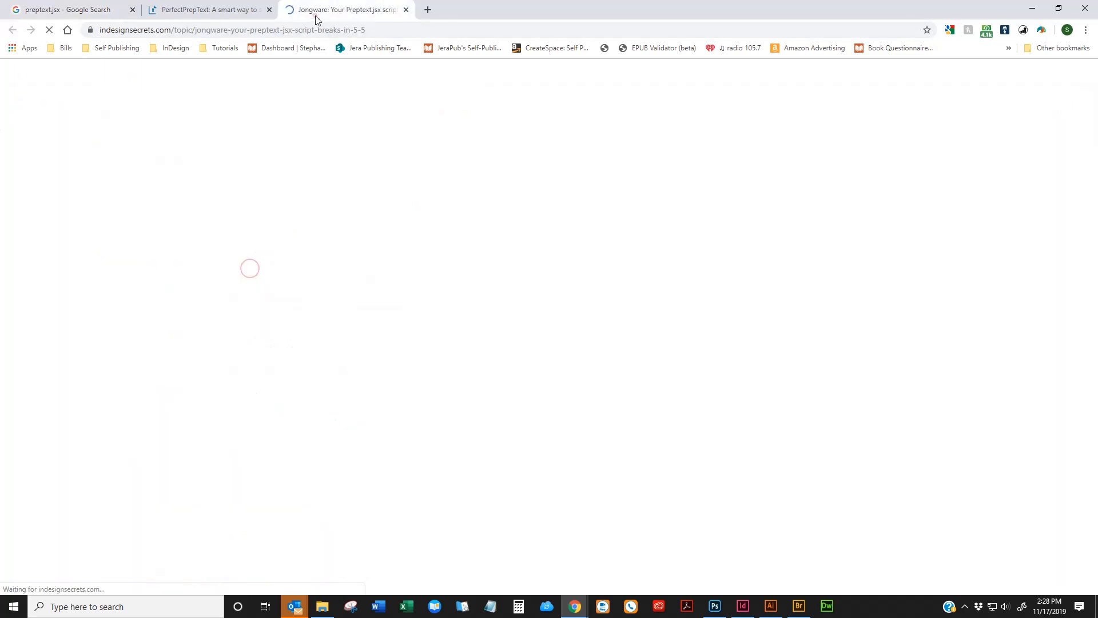
scroll(427, 292, "down", 2)
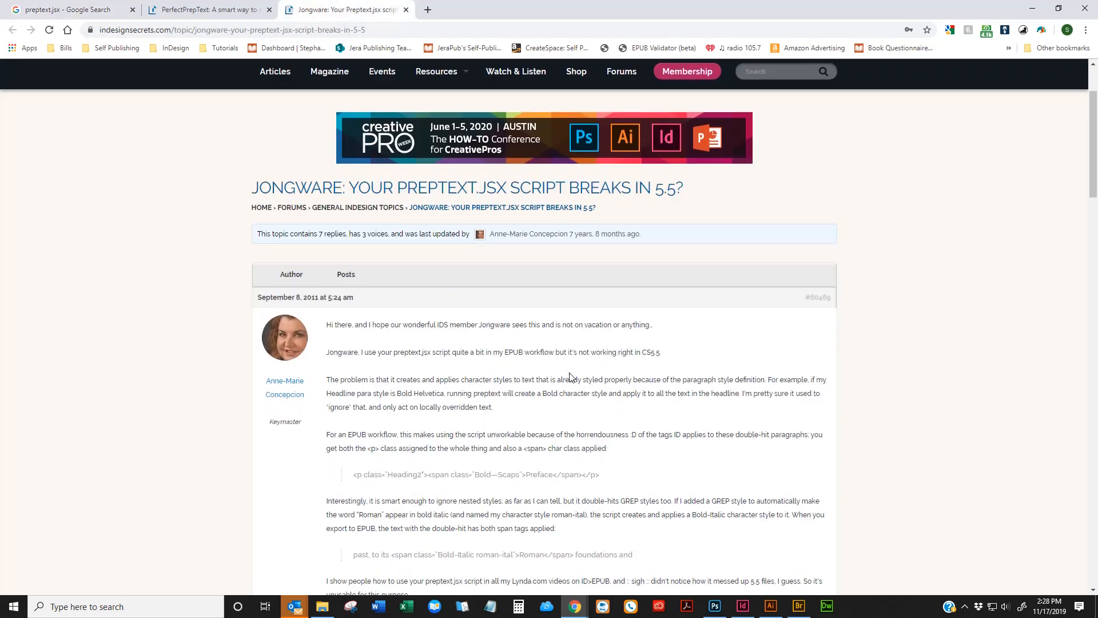
scroll(569, 377, "down", 4)
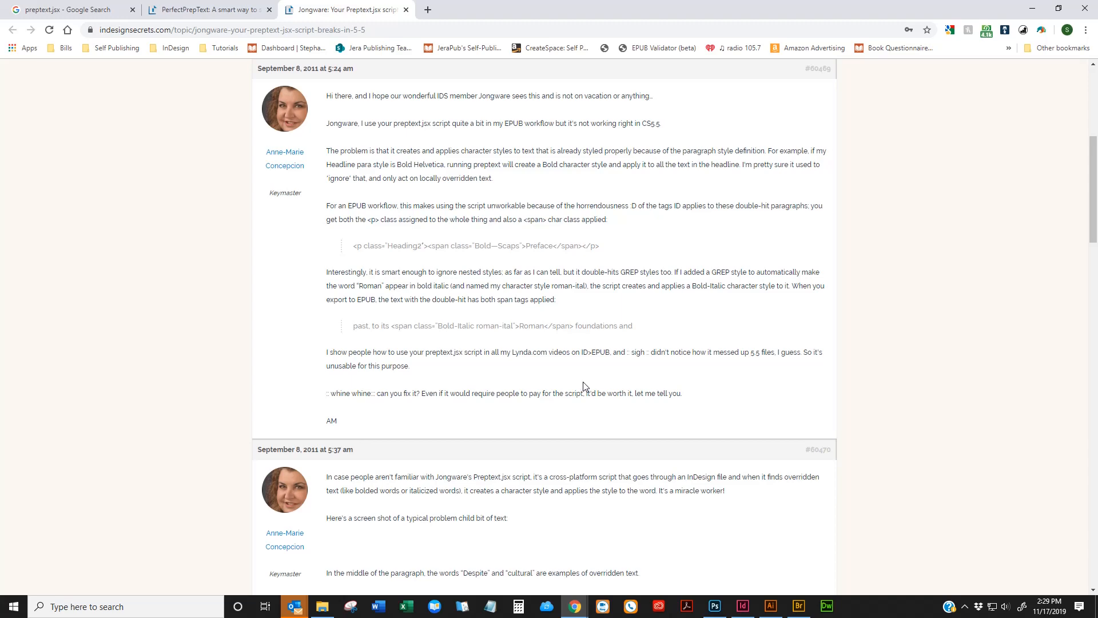
scroll(582, 382, "up", 5)
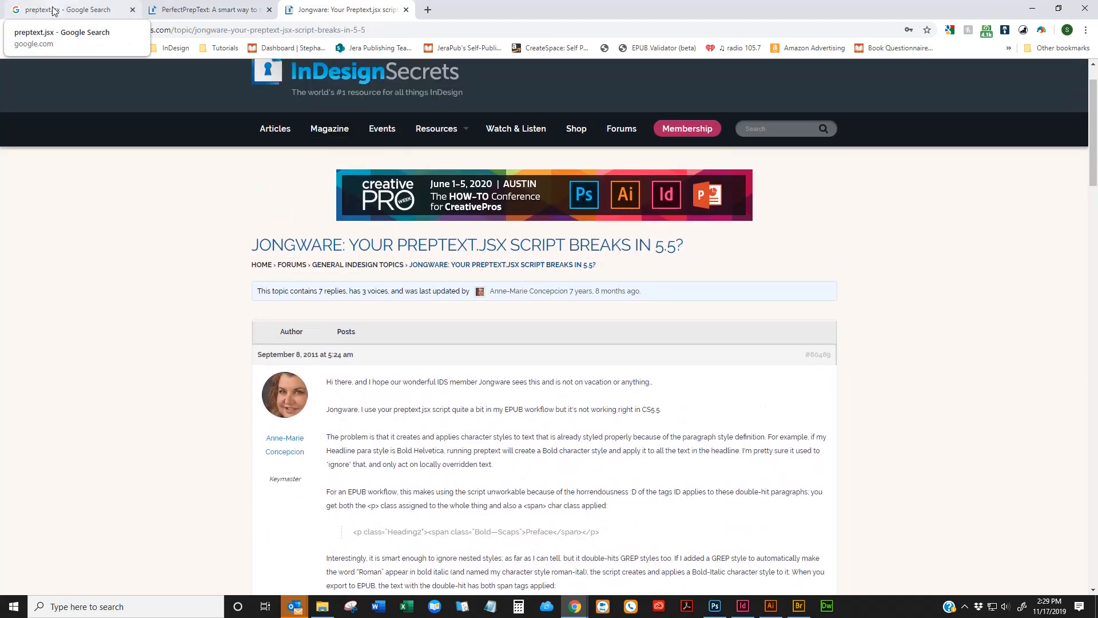
left_click(53, 10)
Step: Open the PrepText.jsx EPUBSecrets result and read the full EPUB InDesign Scripts post
left_click(203, 330)
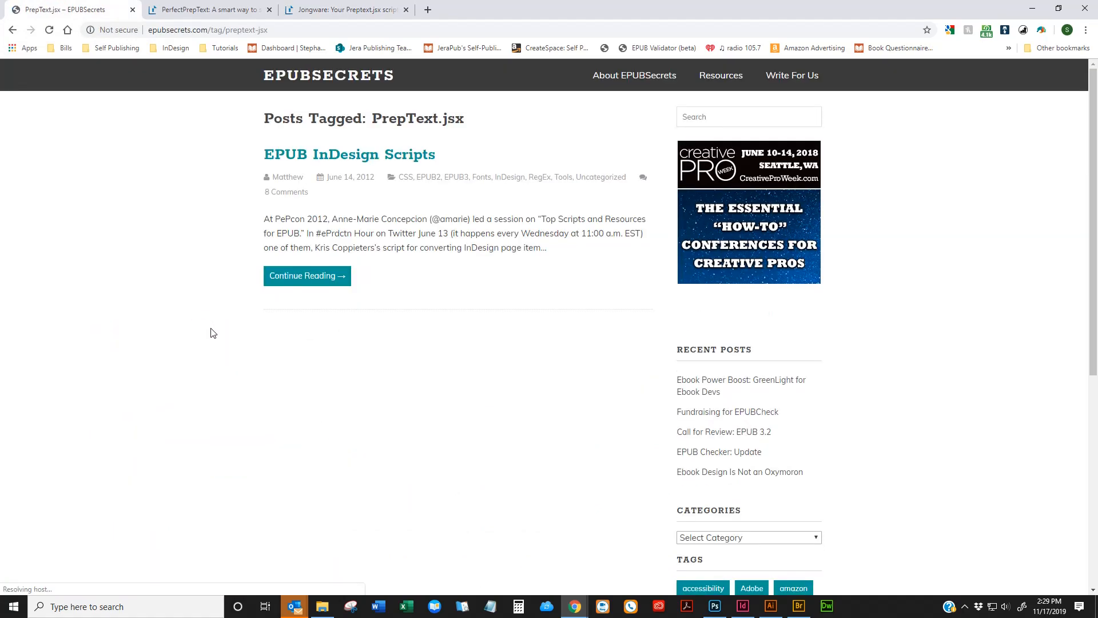
left_click(307, 276)
scroll(512, 272, "down", 7)
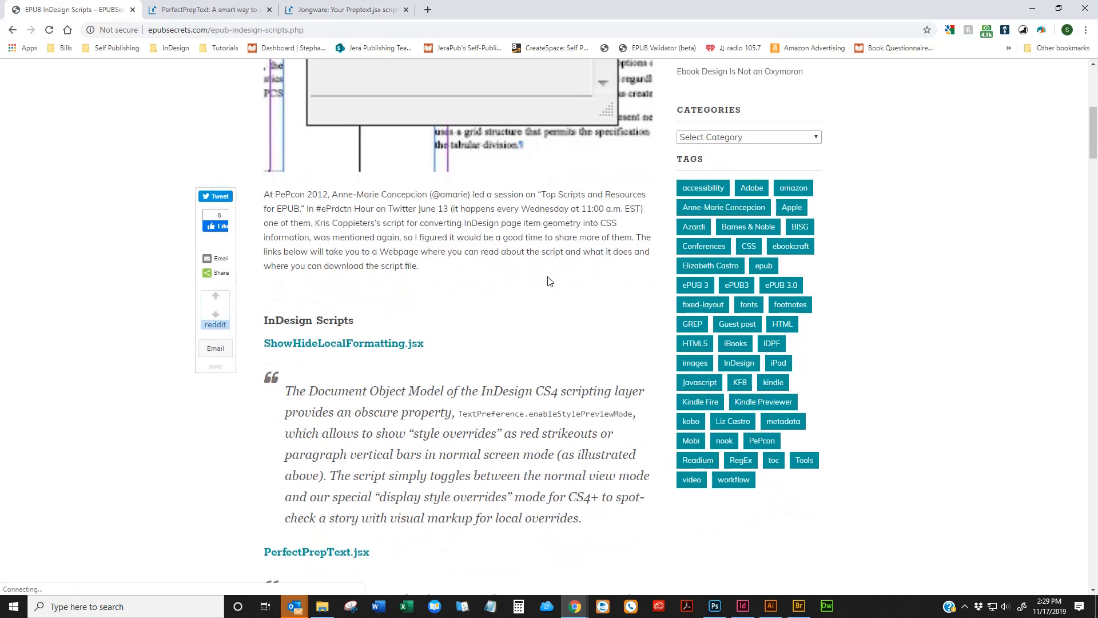
scroll(548, 280, "down", 15)
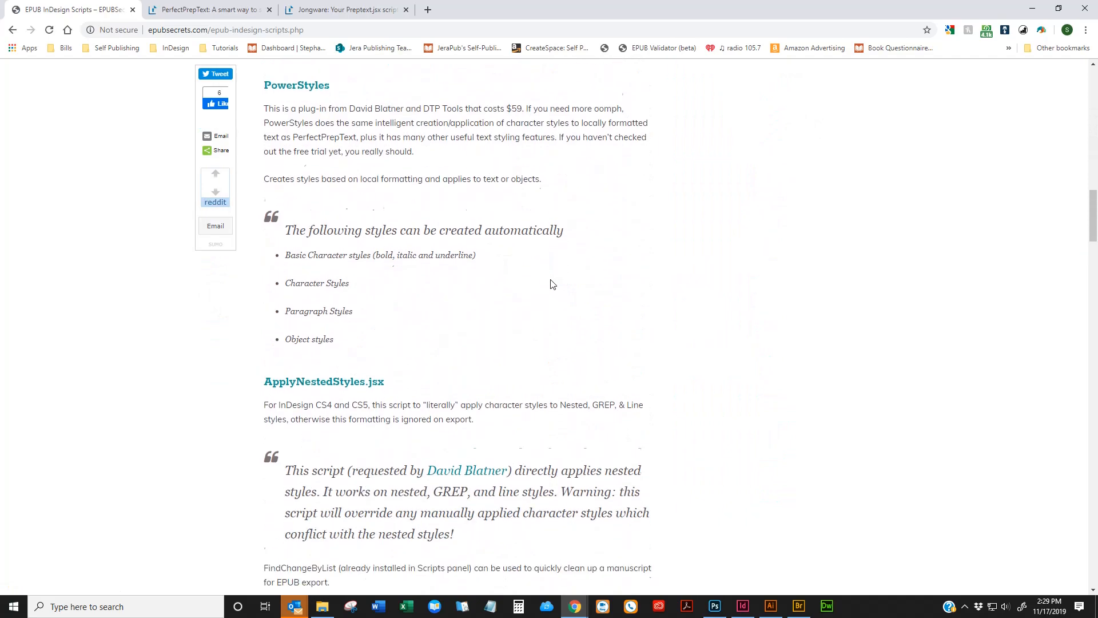
scroll(552, 284, "down", 8)
scroll(552, 284, "down", 17)
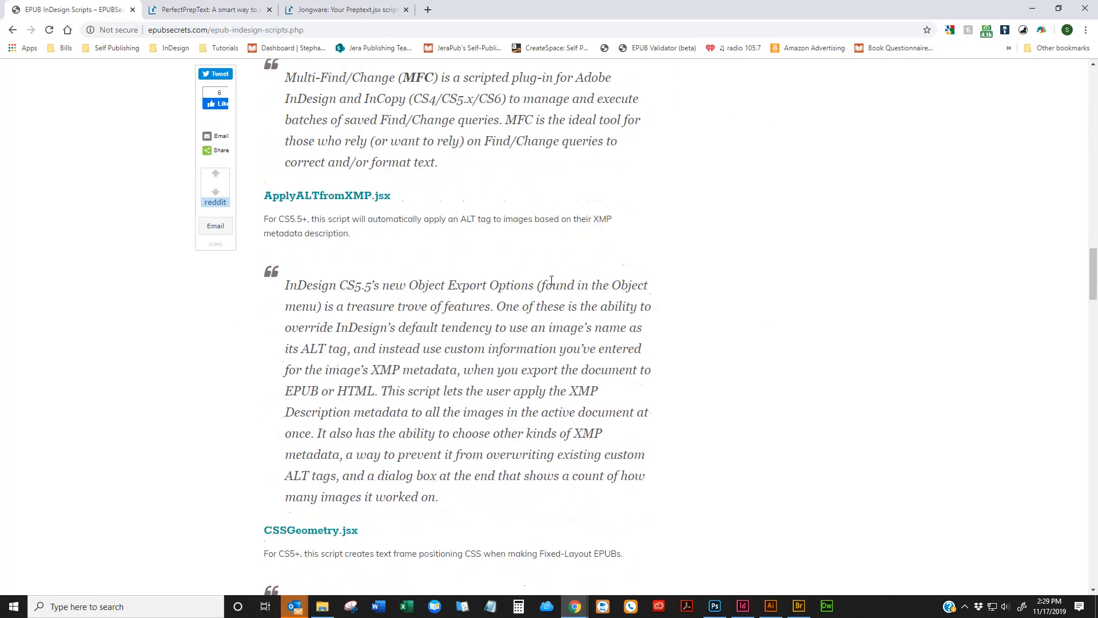
scroll(553, 280, "up", 2)
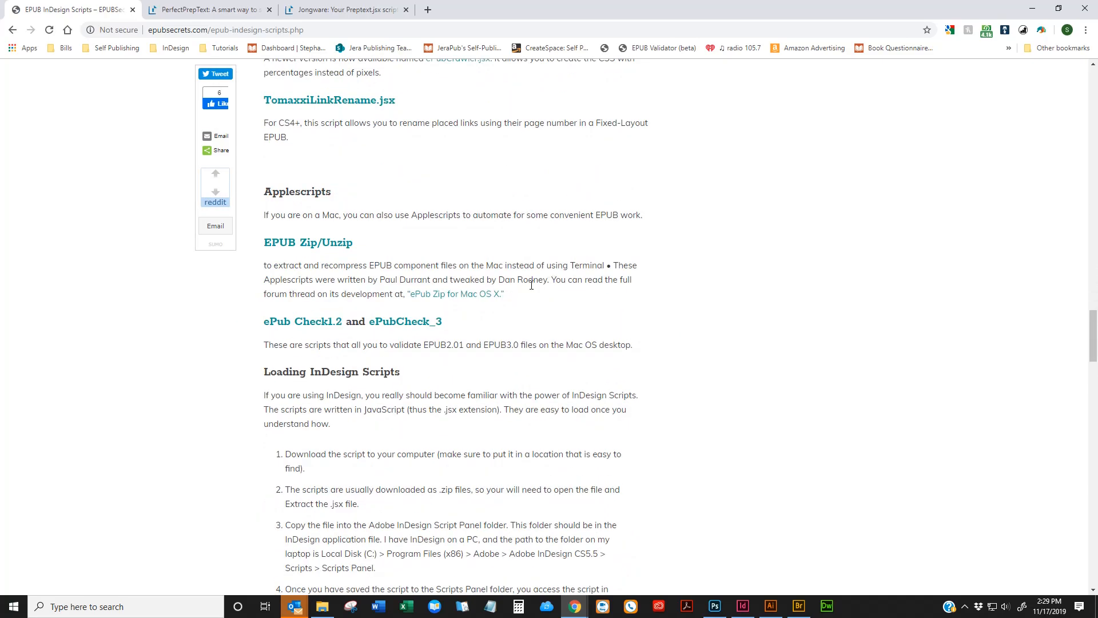
scroll(528, 292, "down", 4)
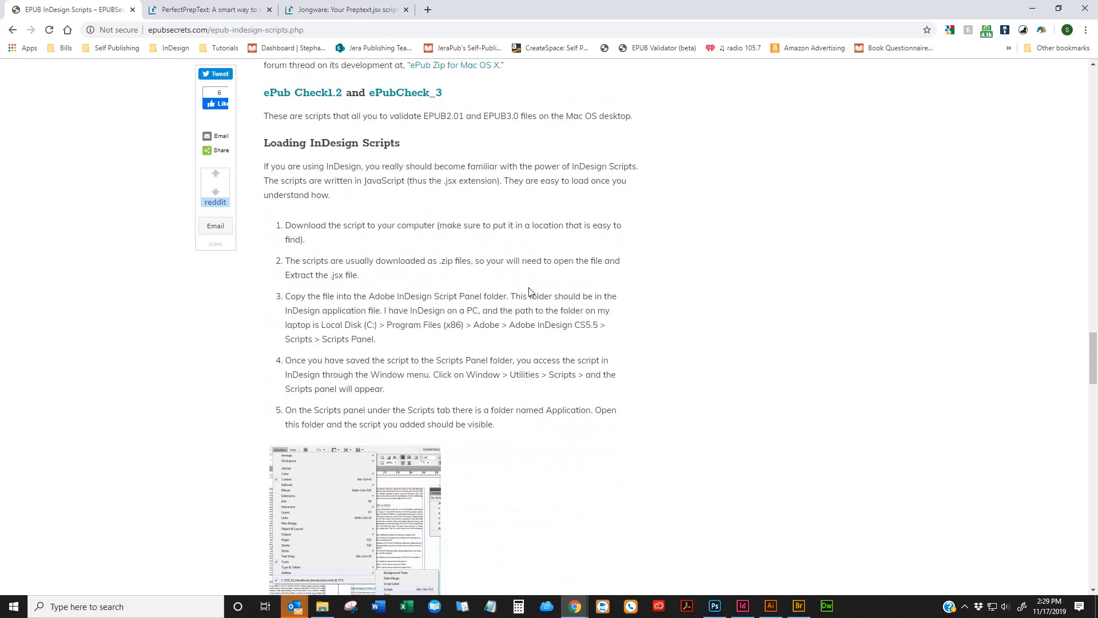
scroll(535, 291, "up", 5)
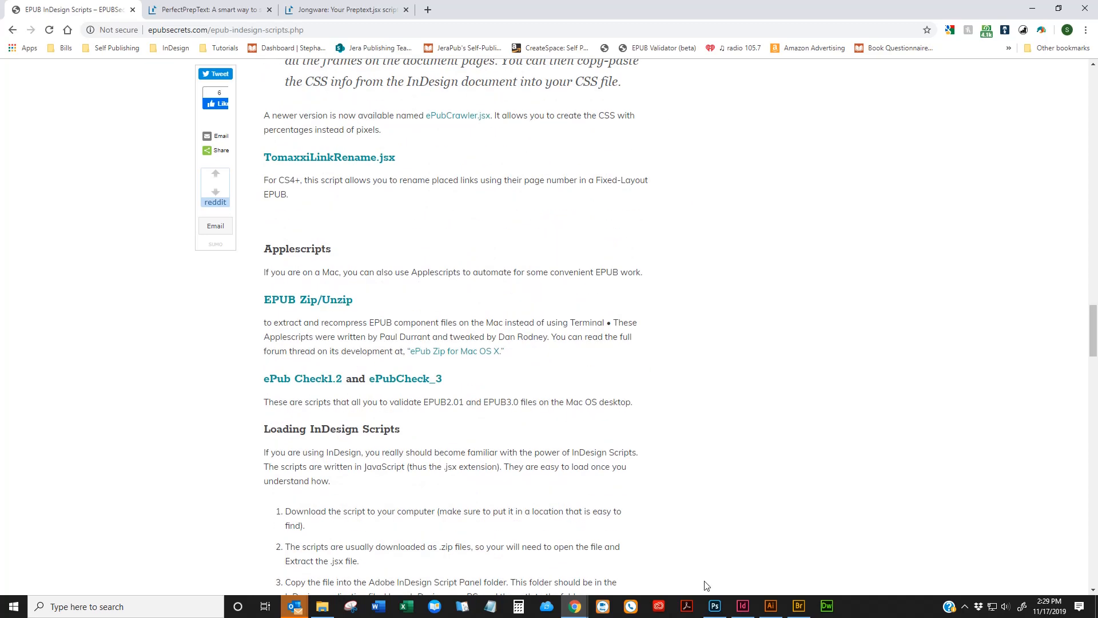
mouse_move(575, 606)
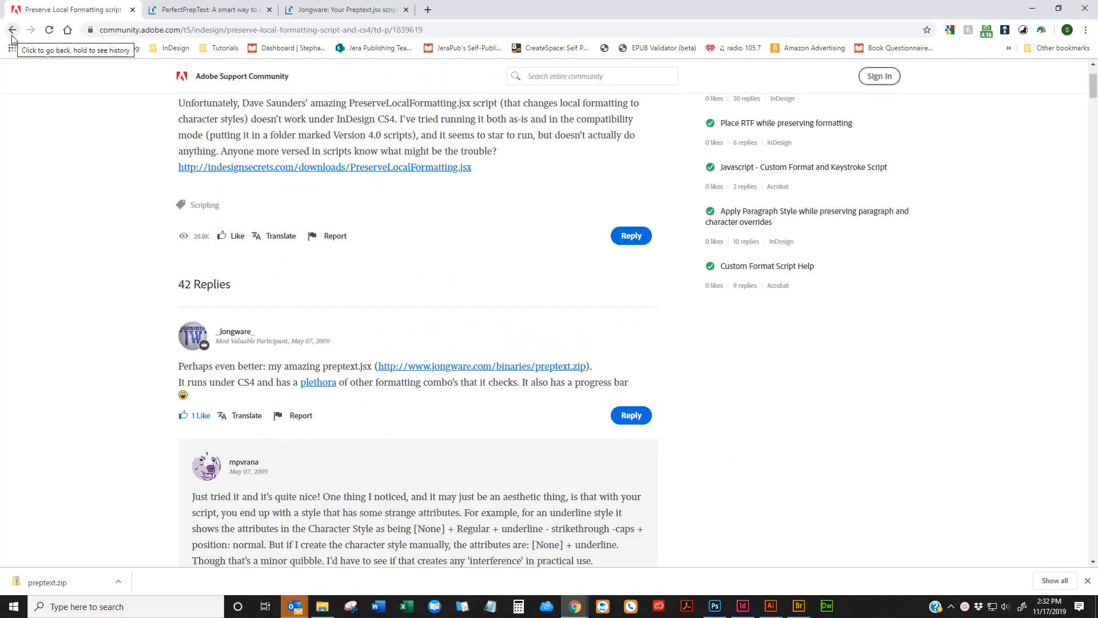
Step: Go back to the results and open the 'Preserve Local Formatting script and CS4' thread
left_click(12, 35)
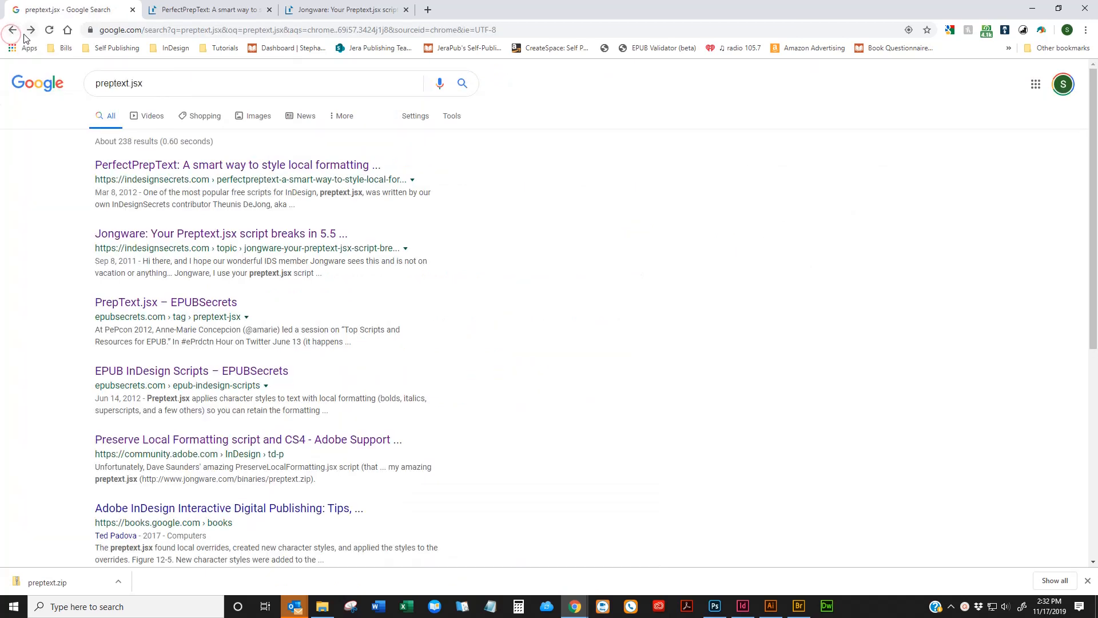
triple_click(159, 86)
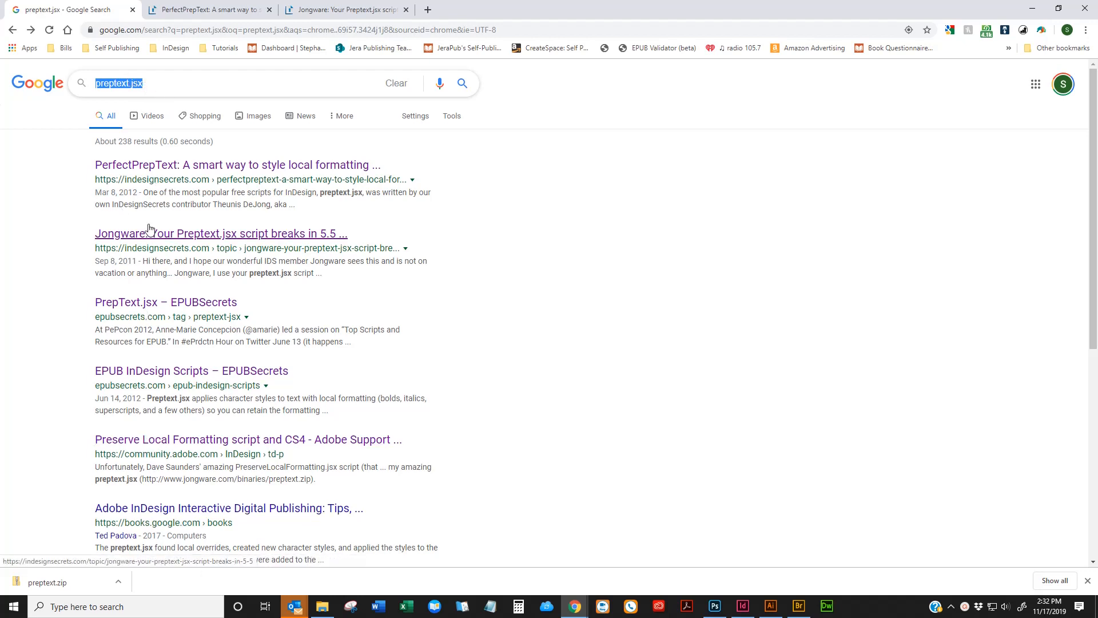
left_click(91, 444)
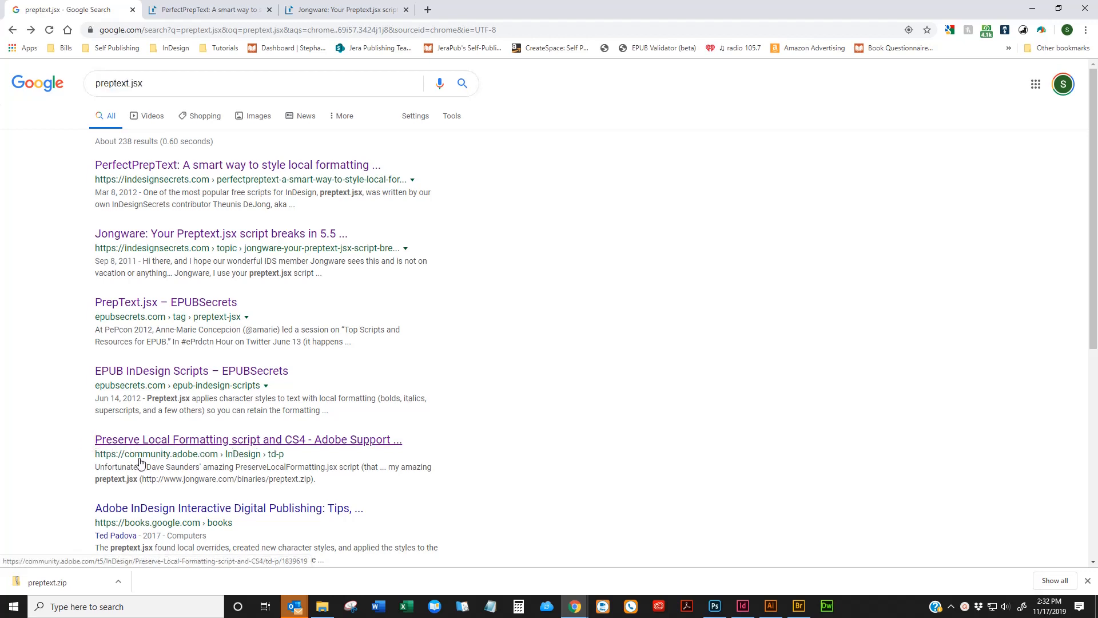
left_click(192, 450)
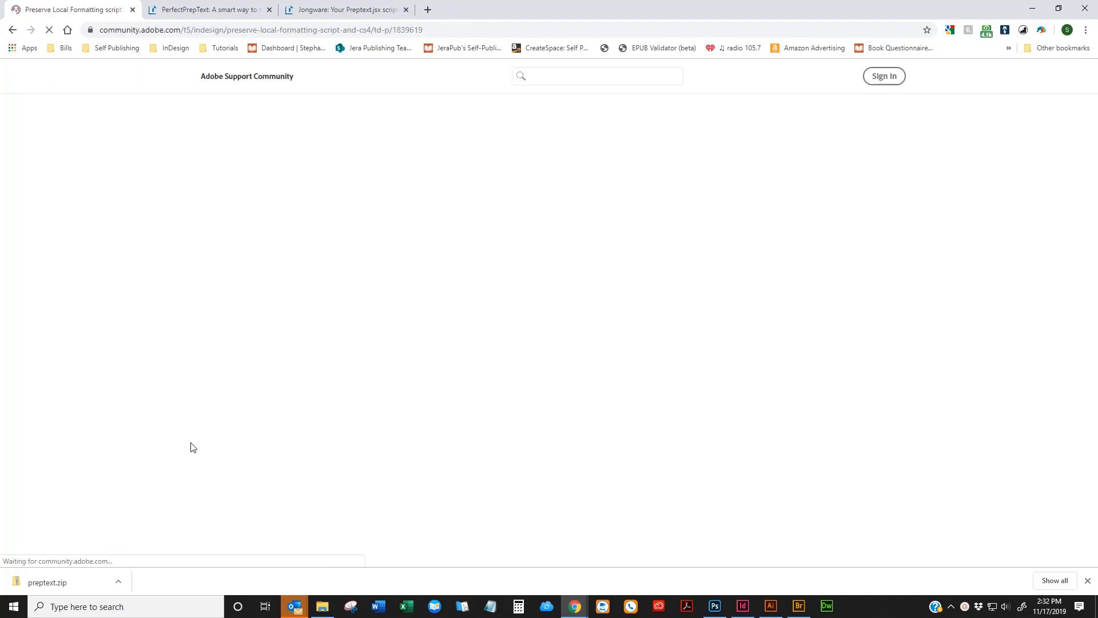
scroll(286, 394, "down", 5)
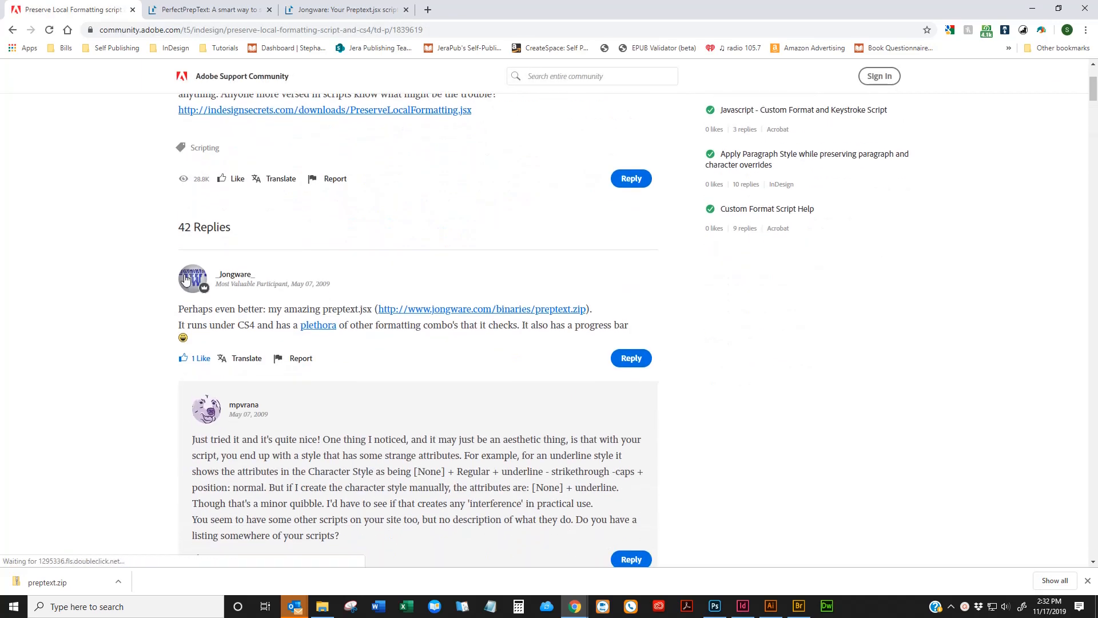
scroll(260, 527, "up", 5)
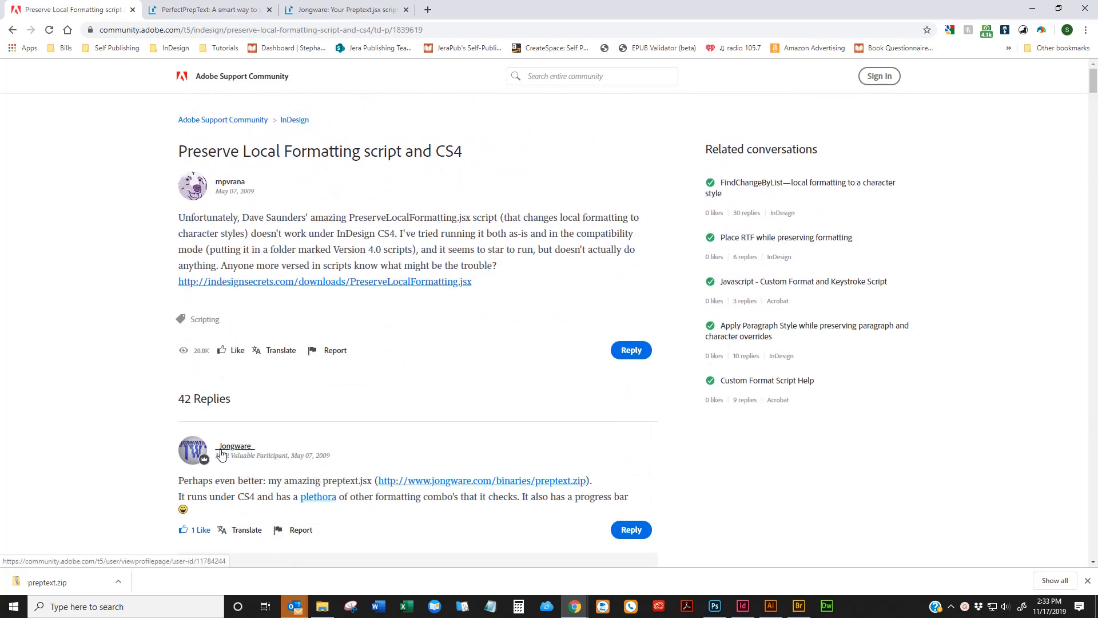
Step: Select preptext.jsx in the reply and open the downloaded preptext folder
mouse_move(226, 454)
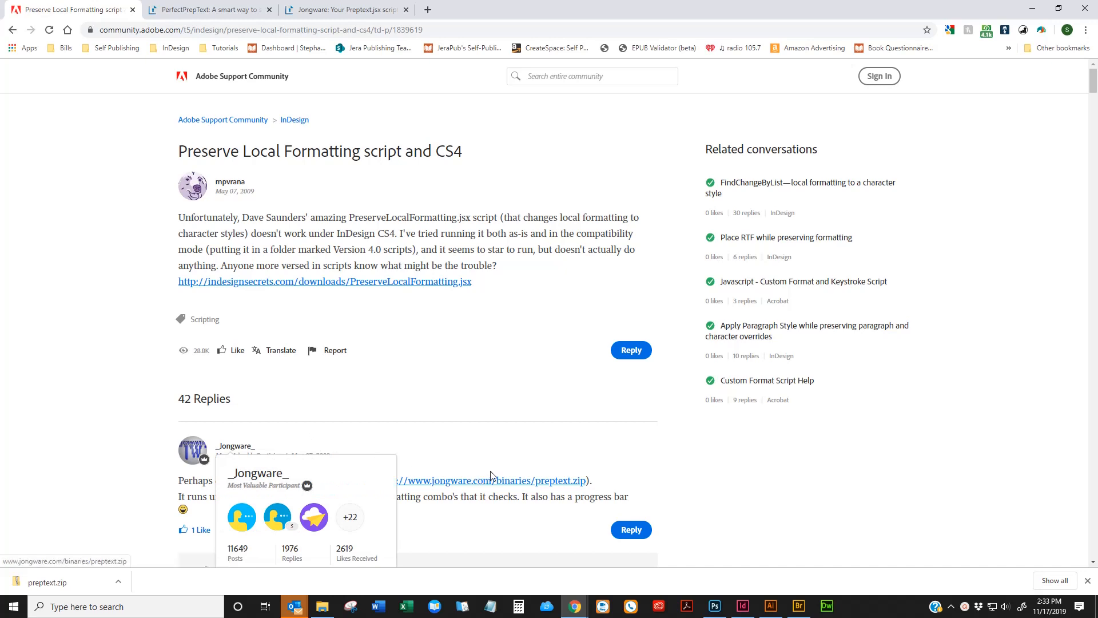
scroll(486, 388, "down", 2)
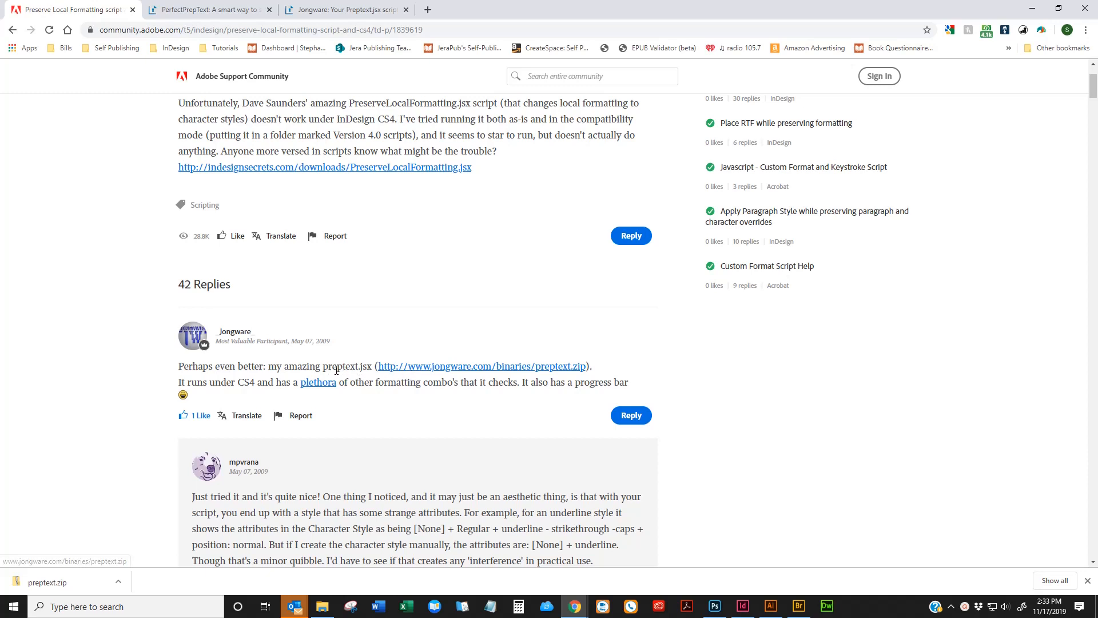
left_click_drag(331, 368, 371, 368)
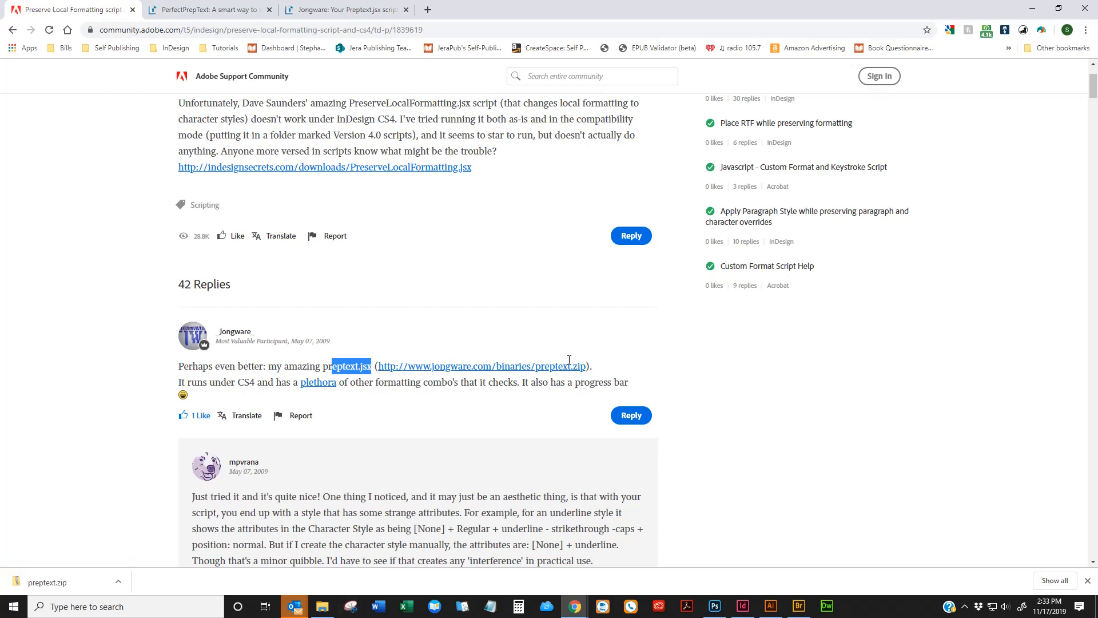
left_click(318, 609)
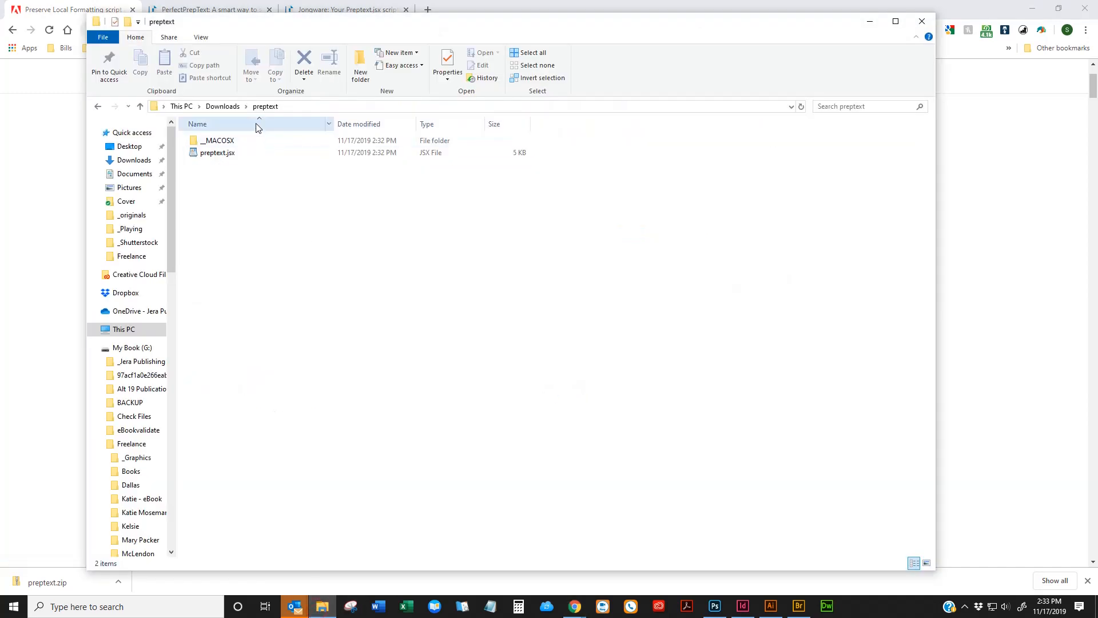
Step: Open the extracted preptext folder from the Downloads folder
left_click(224, 107)
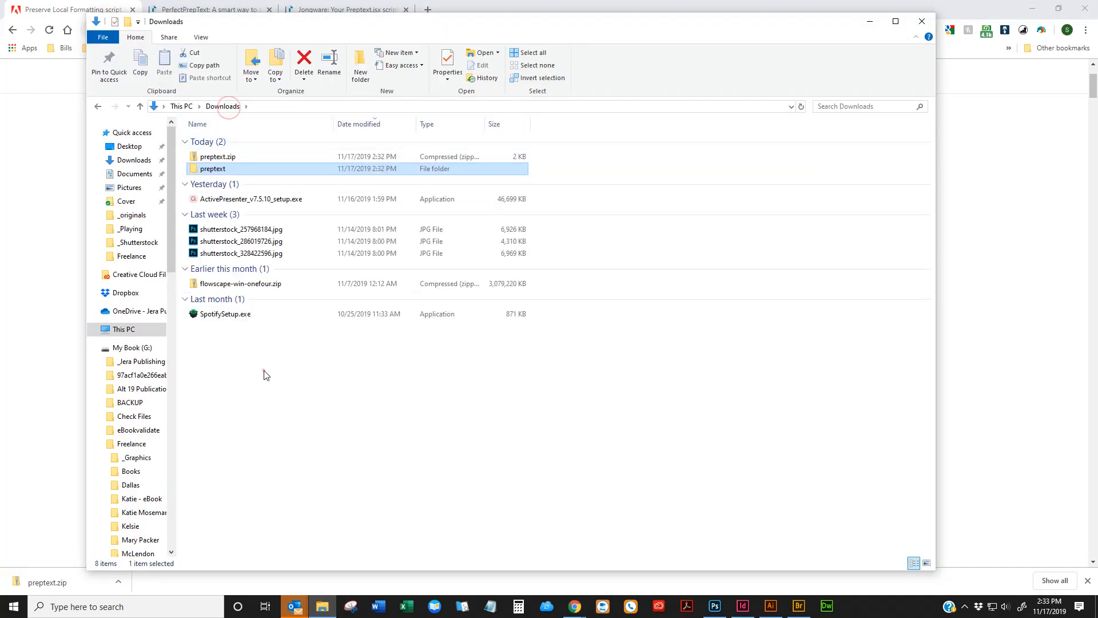
left_click(230, 158)
right_click(230, 163)
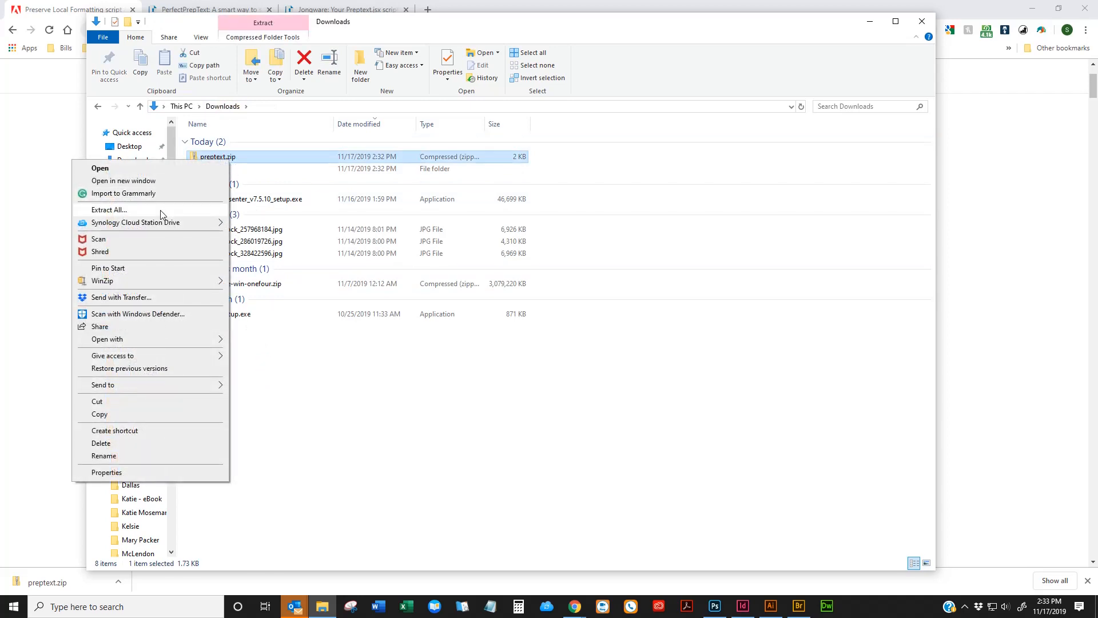
key("Escape")
double_click(215, 169)
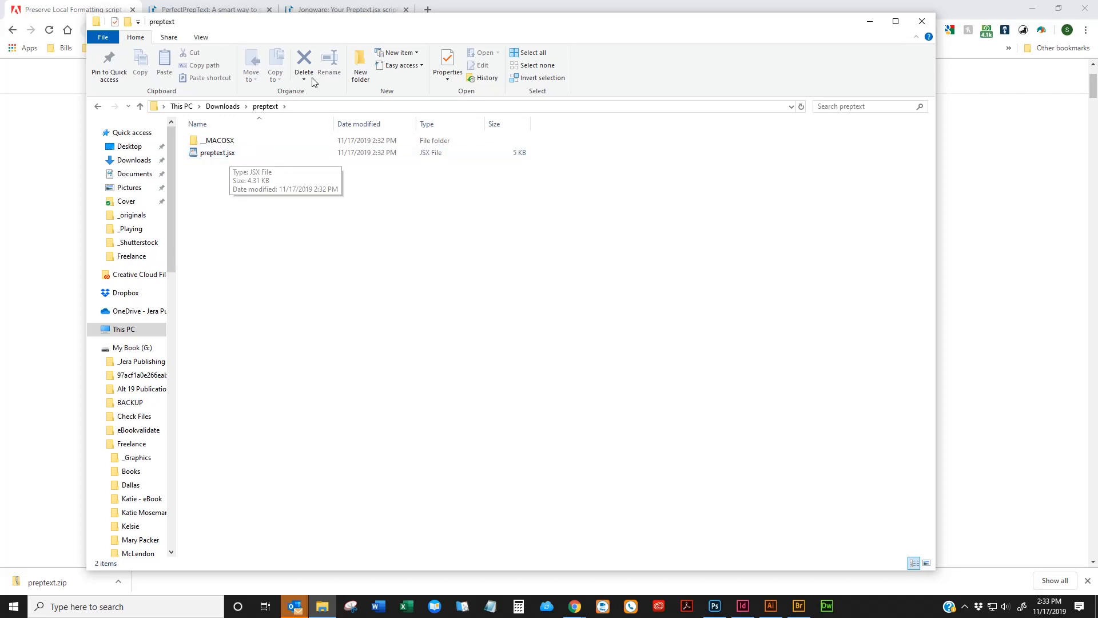
Step: Move and narrow the preptext folder window to the right, then return to InDesign
left_click_drag(400, 36, 524, 50)
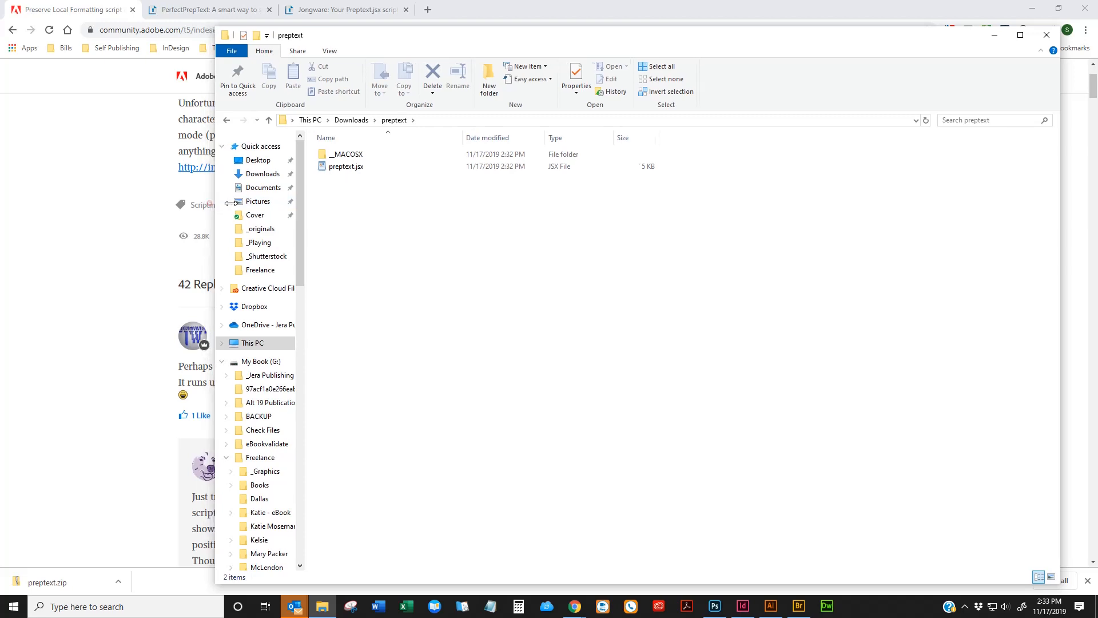
left_click_drag(208, 203, 675, 190)
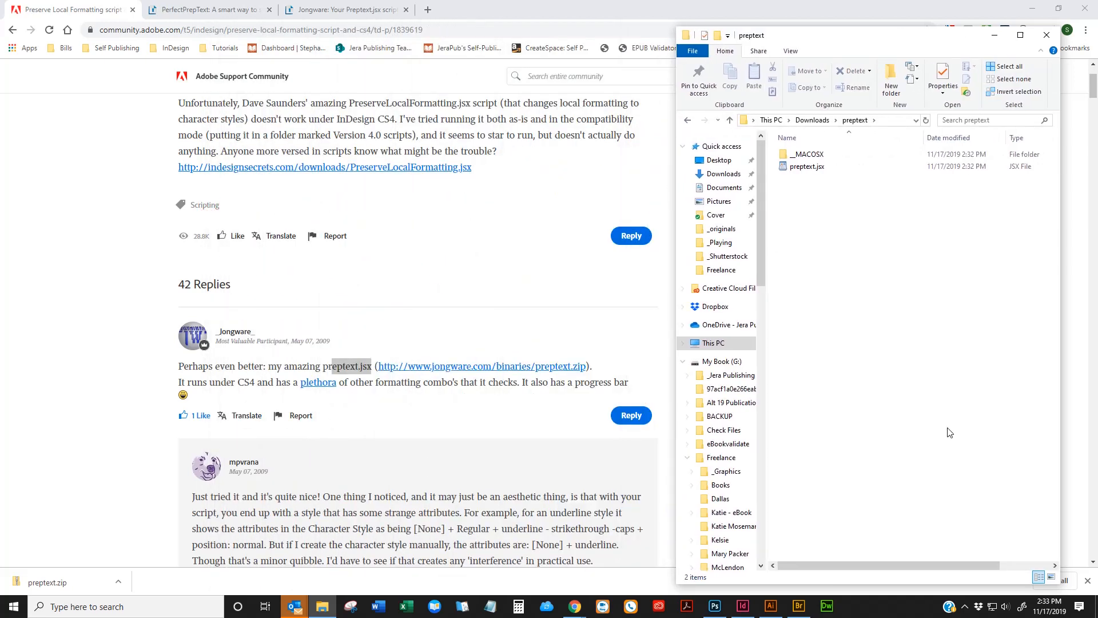
left_click(742, 606)
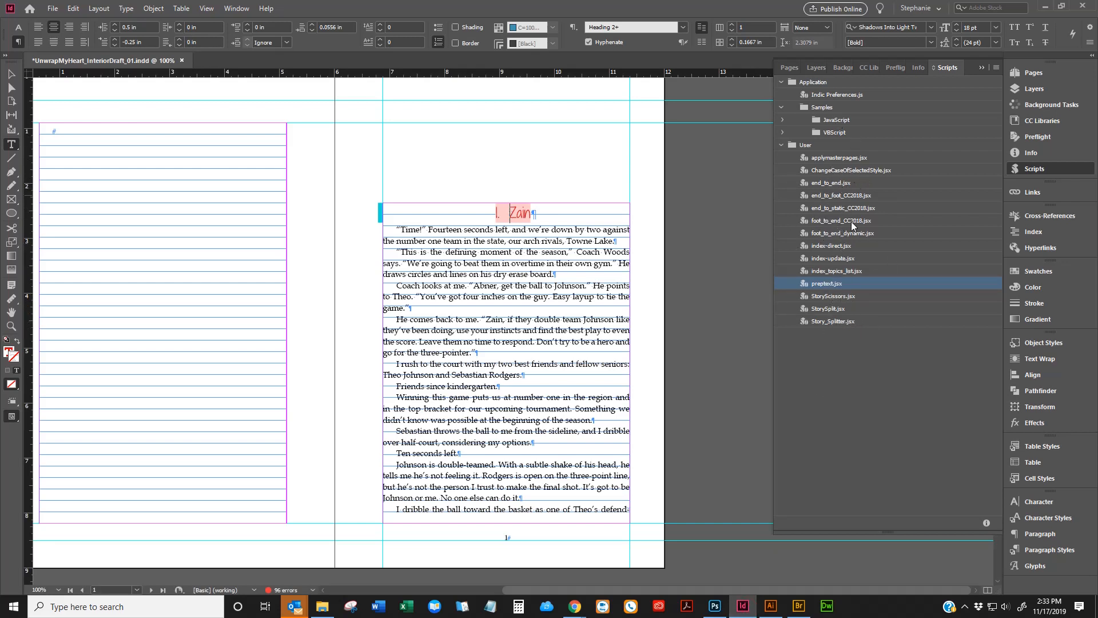
Step: Reveal the User scripts folder in Explorer from the Scripts panel menu
left_click(809, 149)
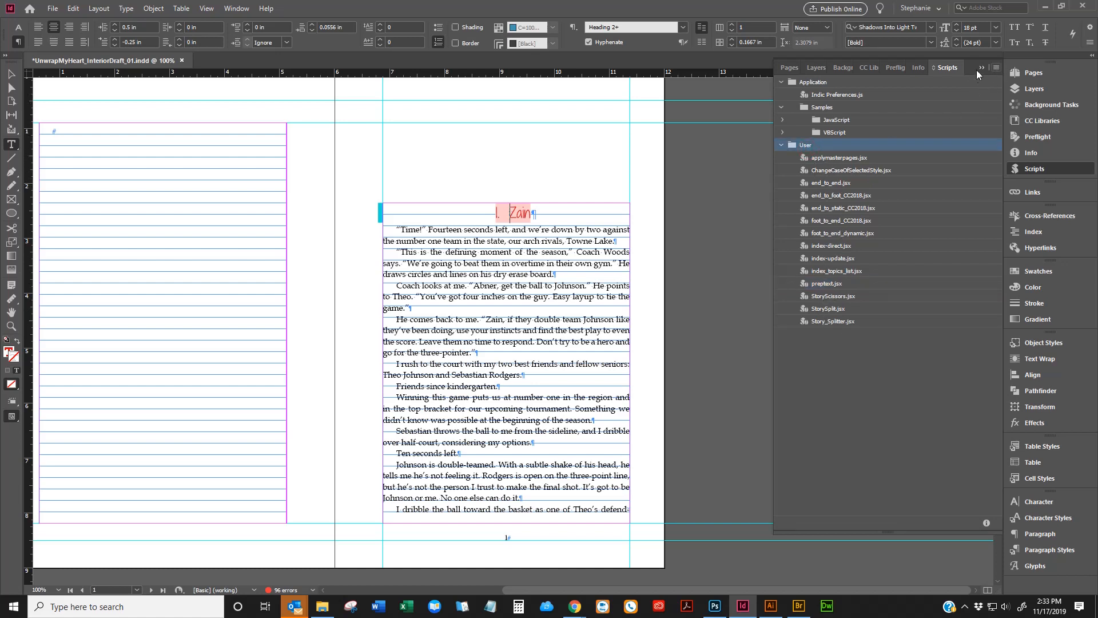
left_click(996, 67)
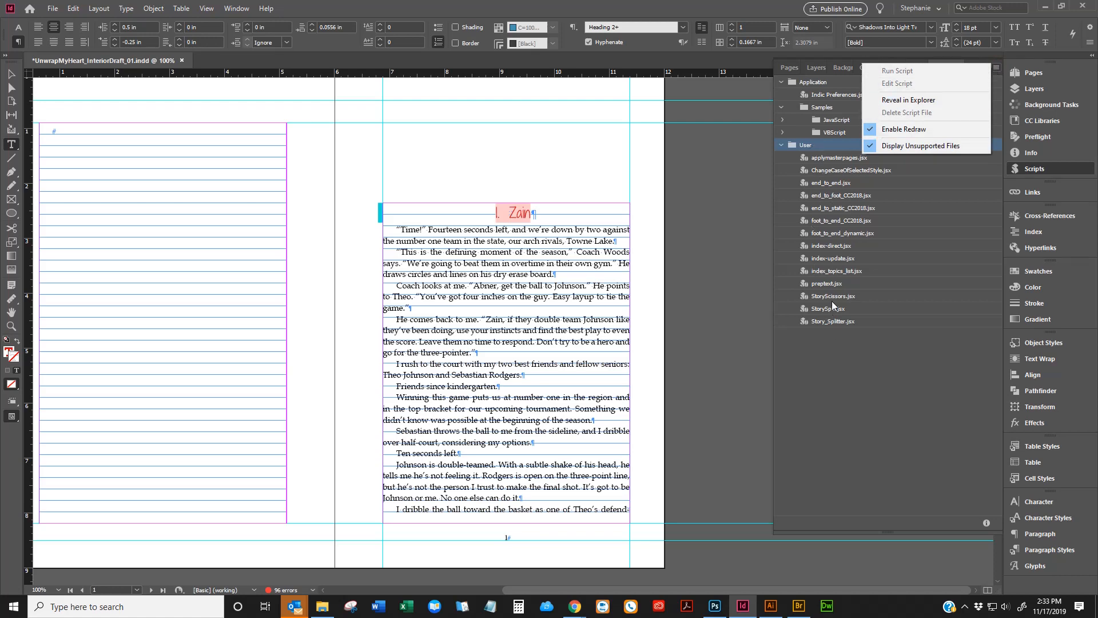
left_click(898, 102)
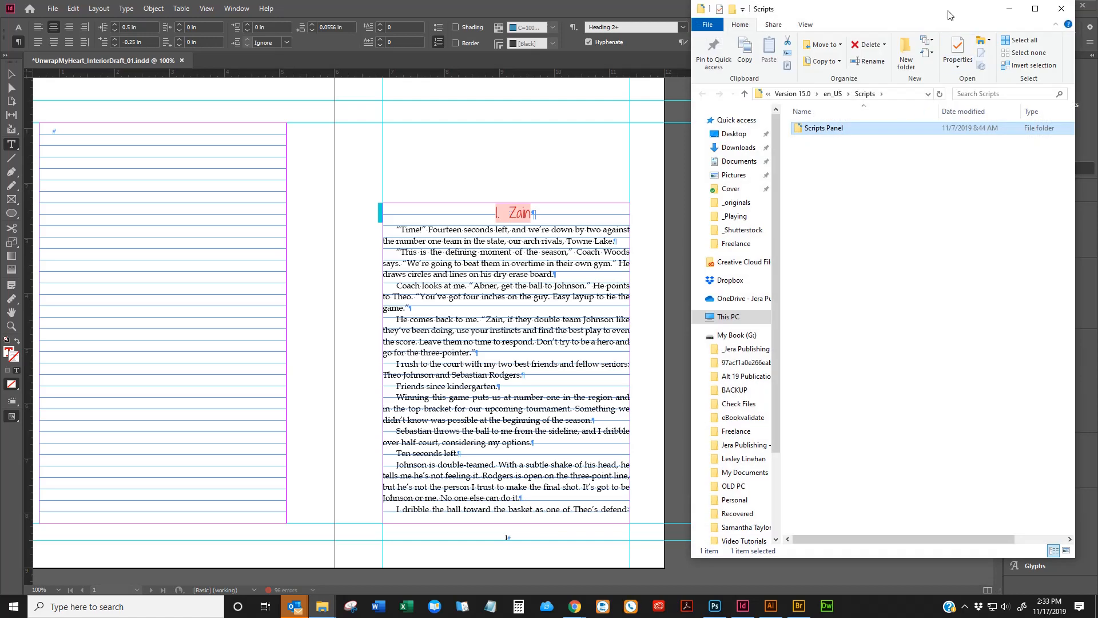
Step: Open the Scripts Panel folder and copy preptext.jsx from the preptext folder
left_click_drag(949, 16, 531, 26)
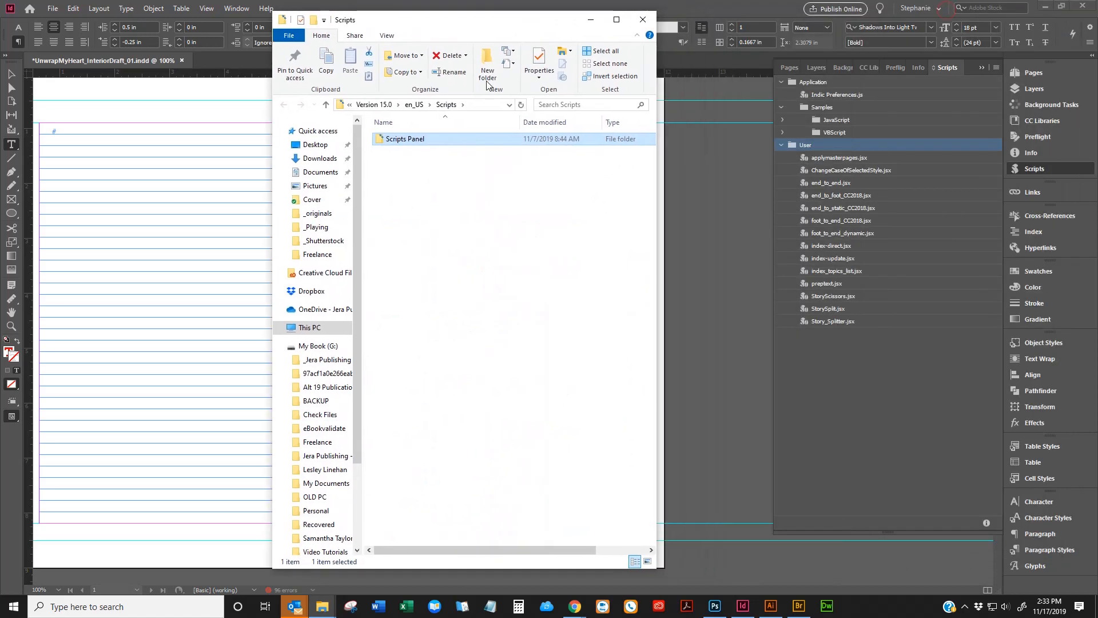
double_click(409, 139)
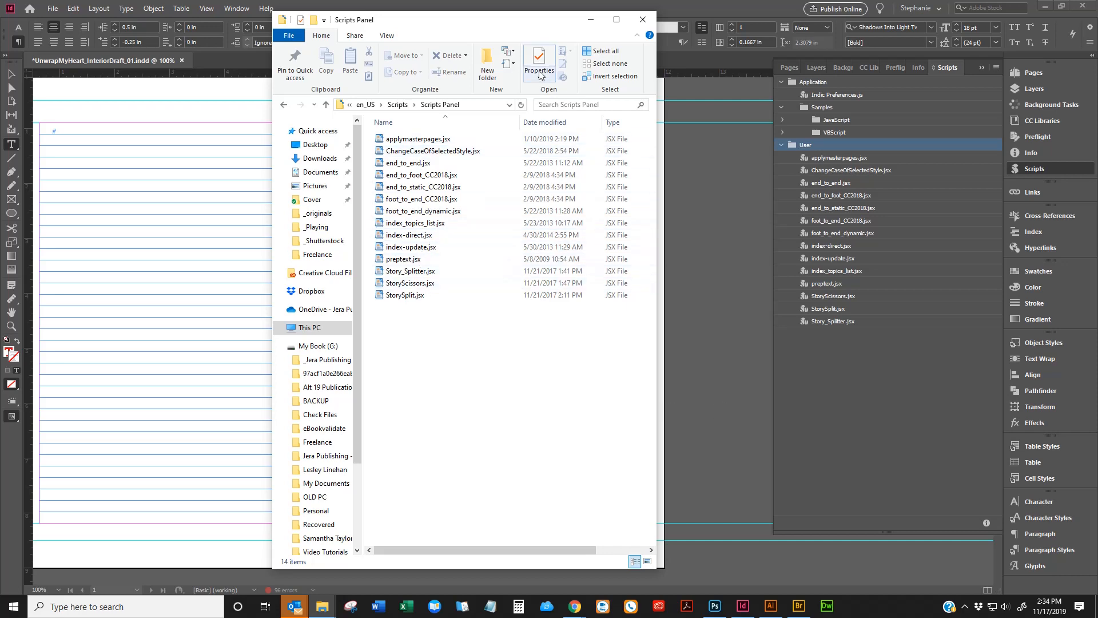
left_click_drag(509, 29, 336, 30)
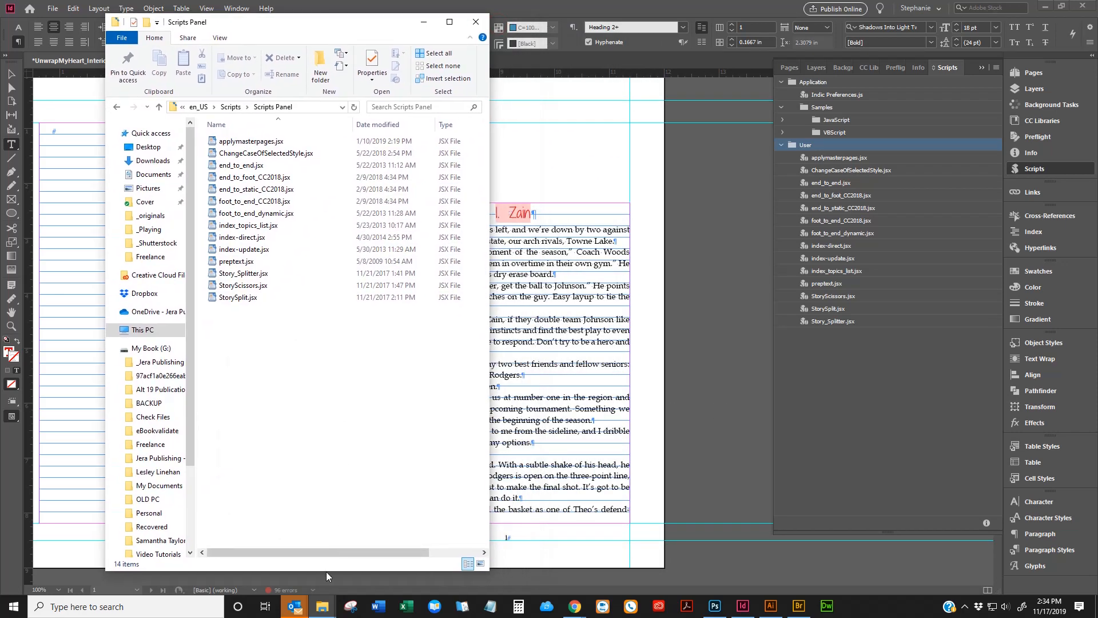
mouse_move(323, 607)
left_click(297, 540)
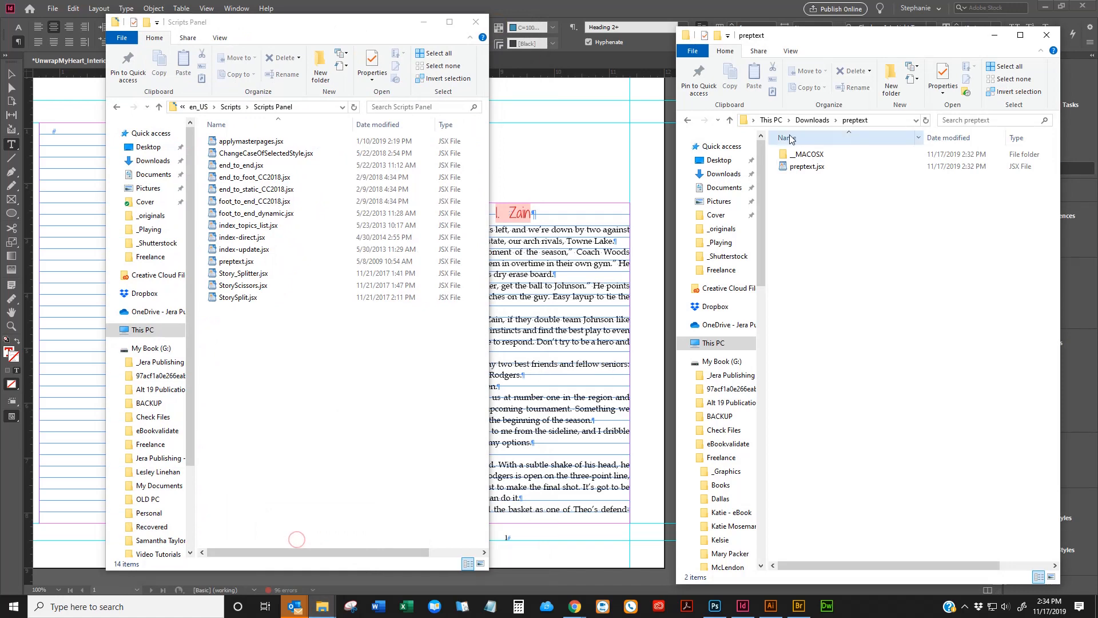
right_click(805, 167)
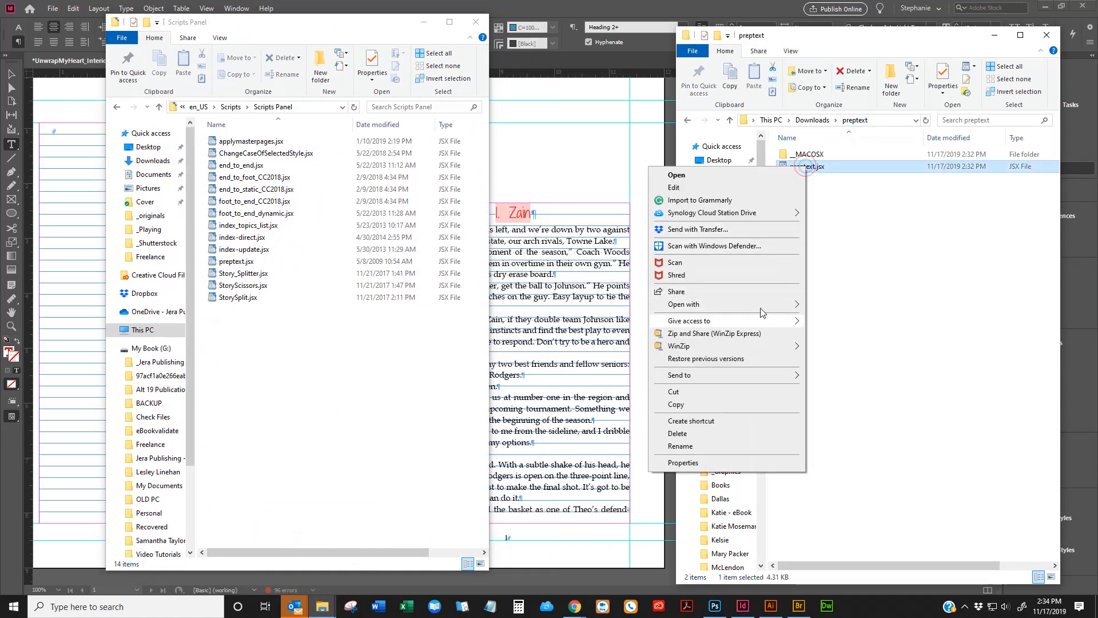
left_click(705, 406)
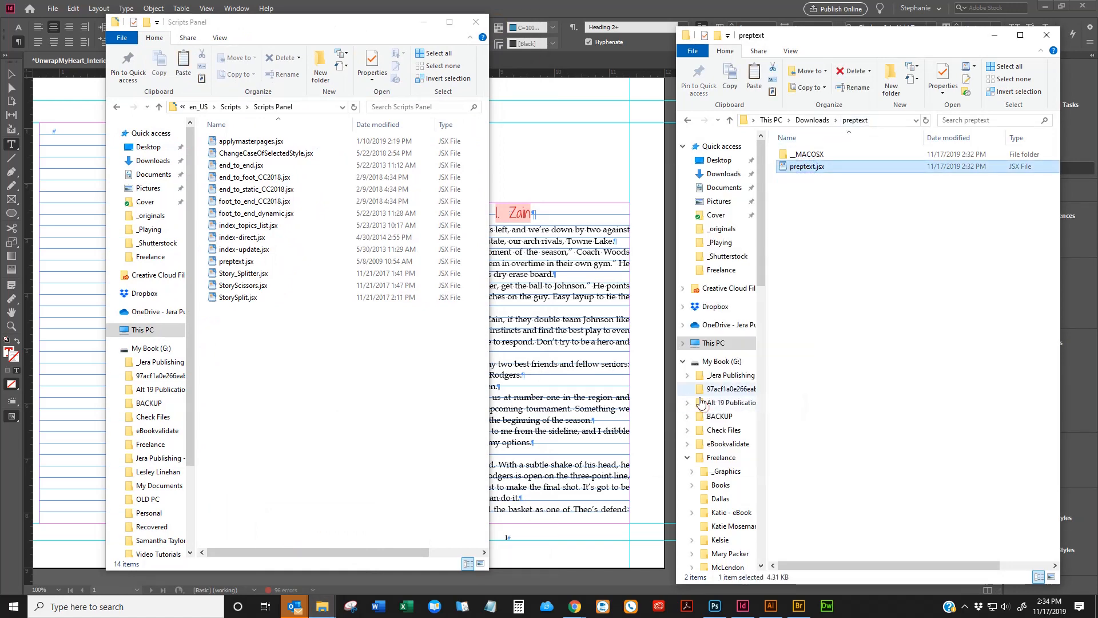
Step: Put preptext.jsx into the Scripts Panel folder and close that window
left_click(258, 359)
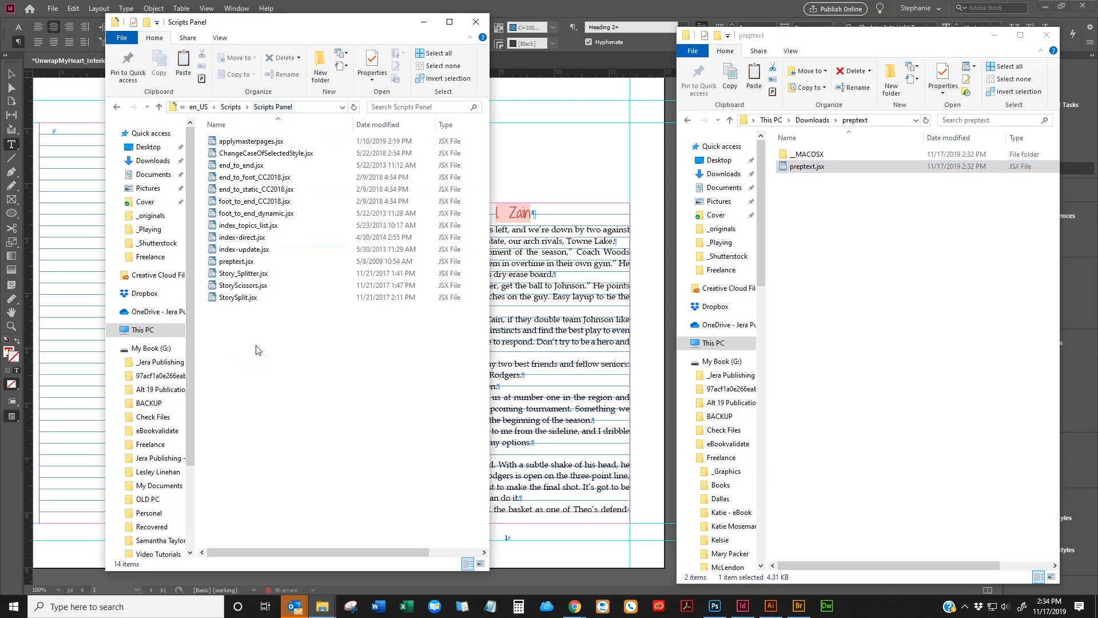
right_click(264, 356)
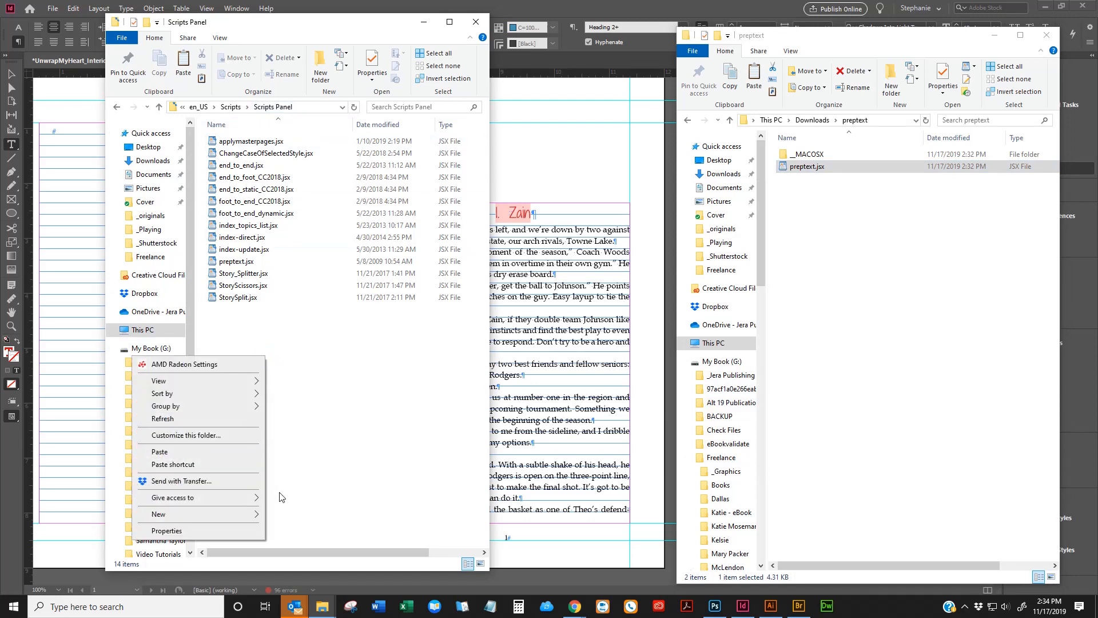
left_click(311, 343)
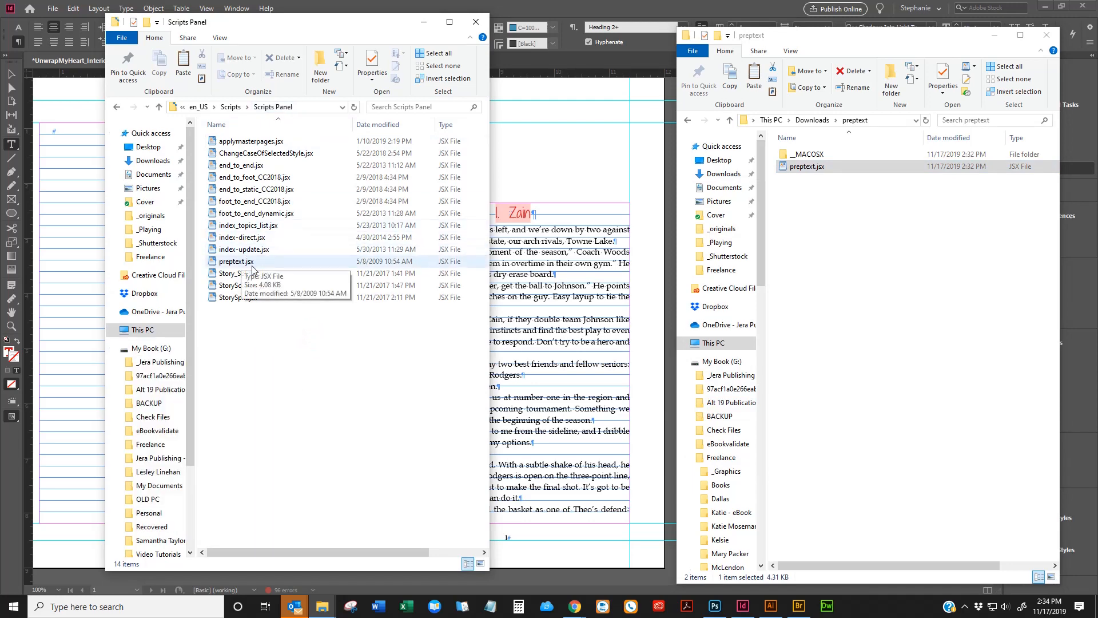
left_click(266, 359)
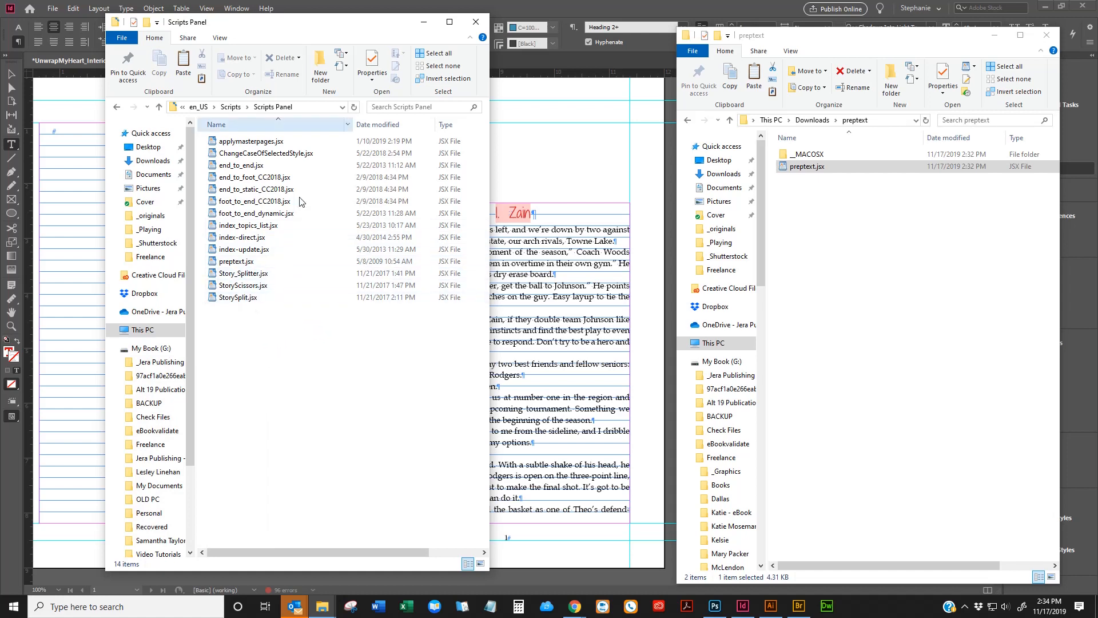
left_click(306, 352)
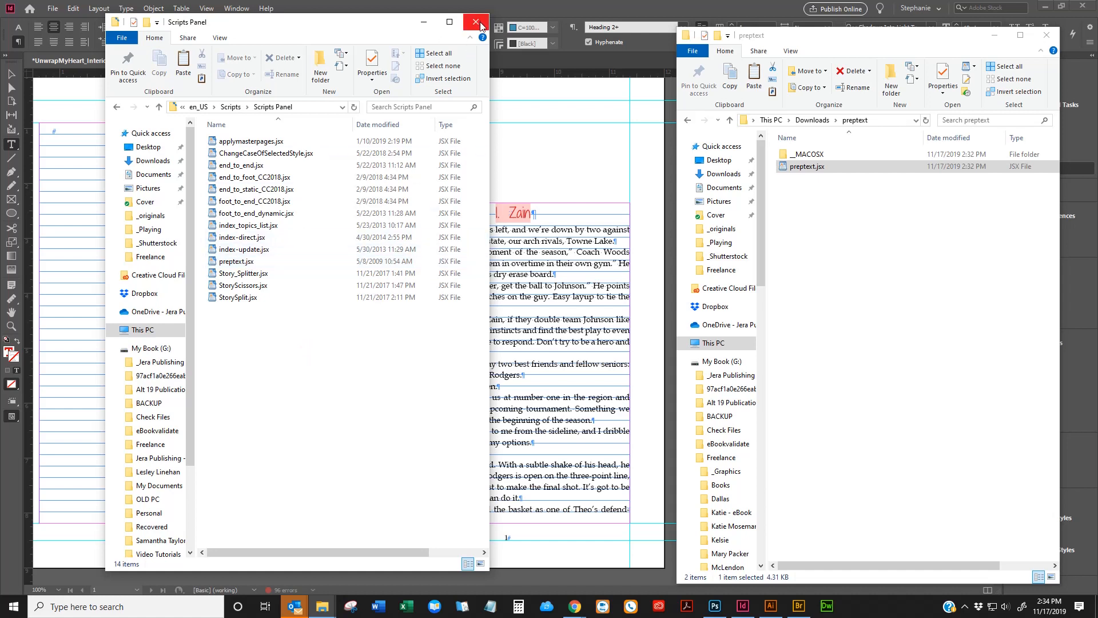
left_click(341, 360)
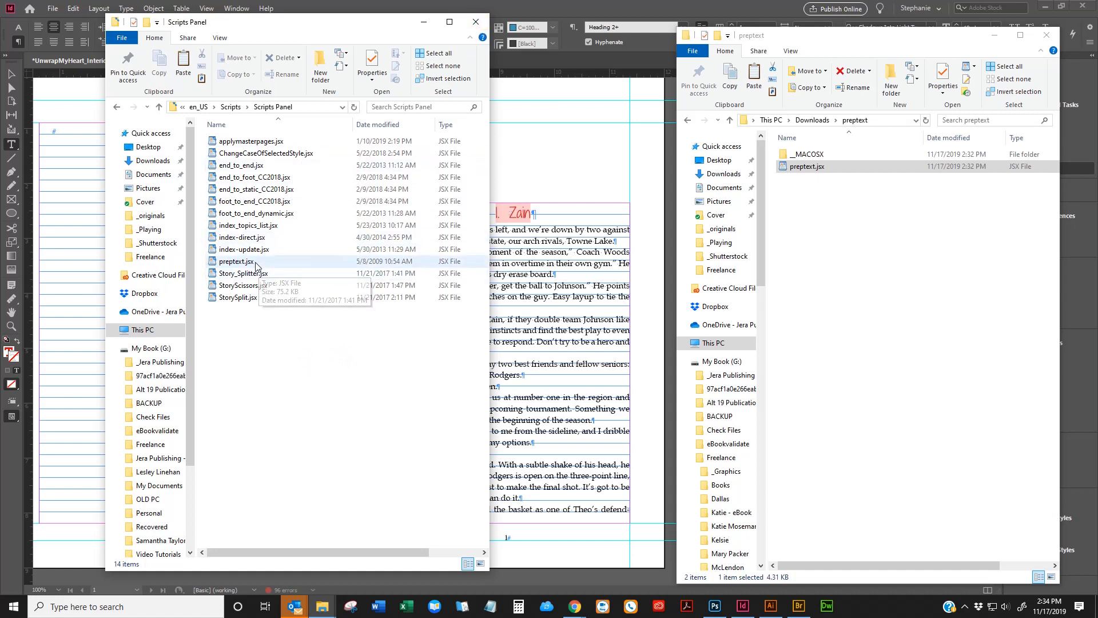
left_click(291, 362)
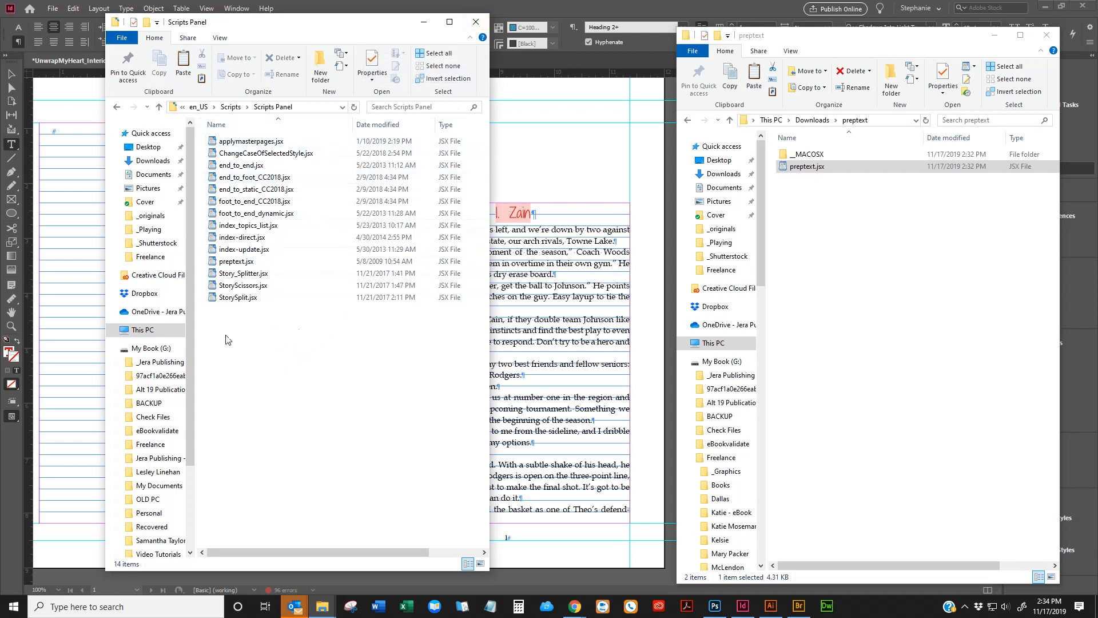
left_click(475, 22)
Step: Close the preptext folder window and rerun preptext.jsx from the User scripts folder on the manuscript
left_click(1045, 36)
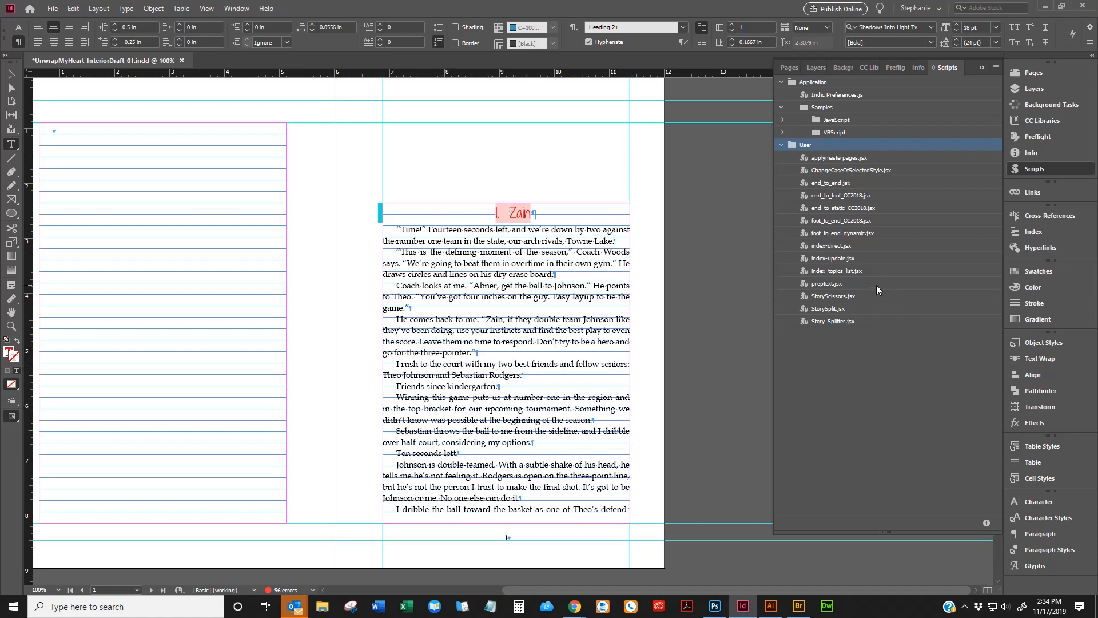
double_click(858, 283)
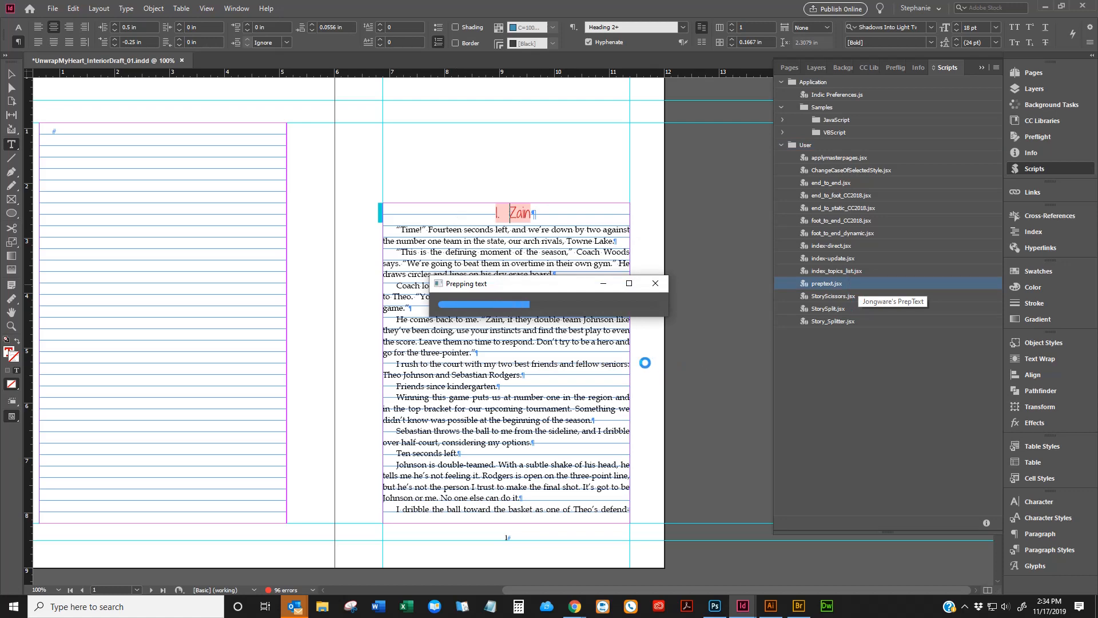
scroll(520, 369, "down", 10)
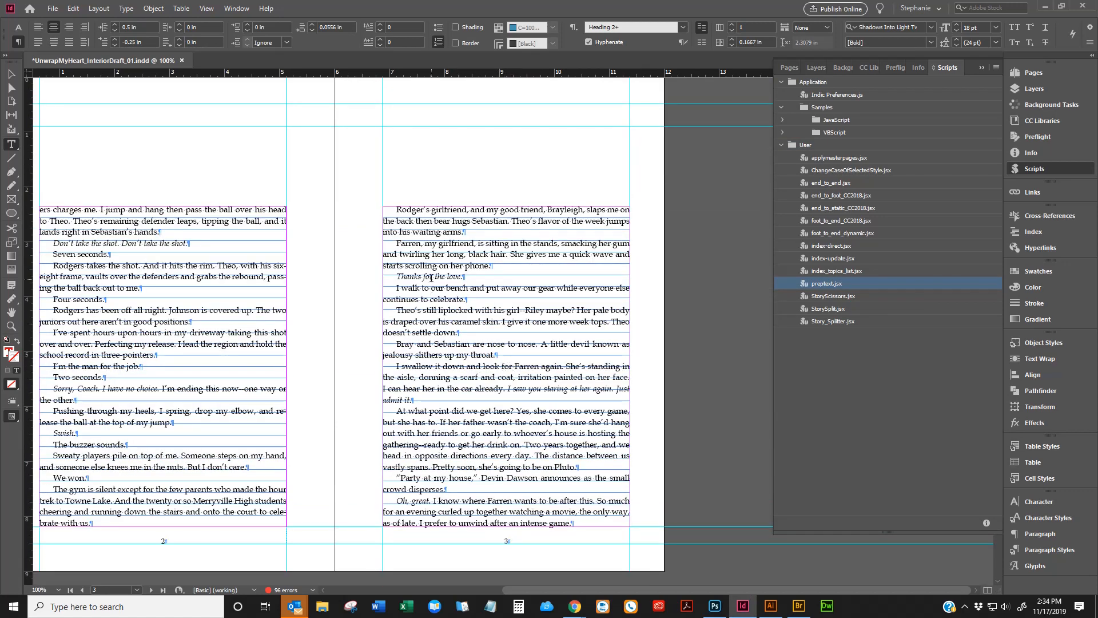
Step: Select the italic lines "Thanks for the love." and "Oh, great." to check their formatting, then show Character Styles
triple_click(431, 277)
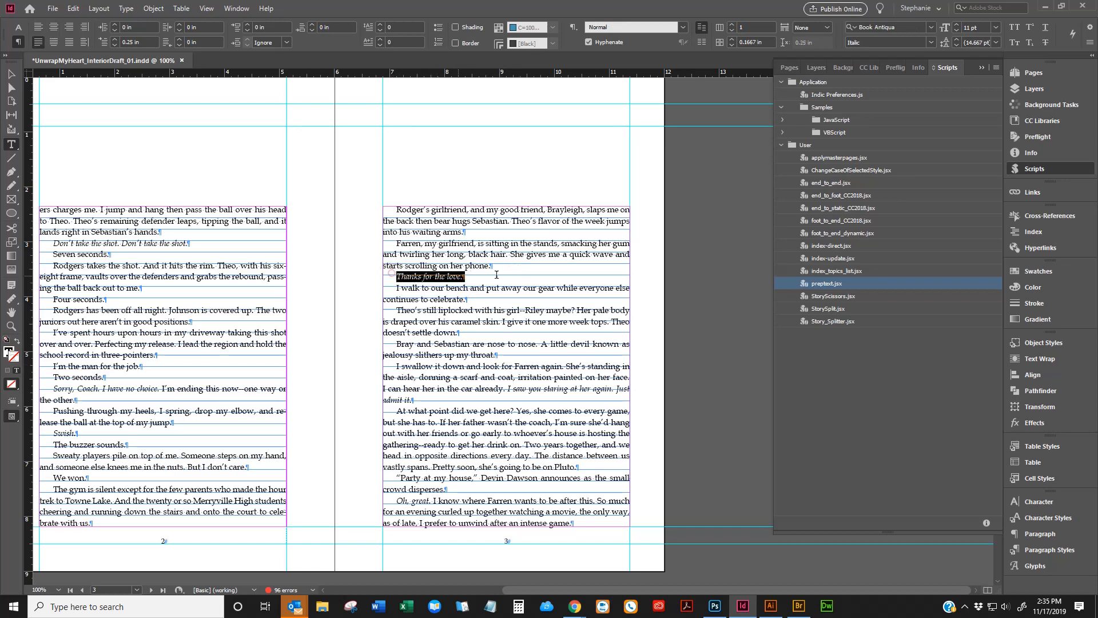
left_click_drag(396, 500, 433, 500)
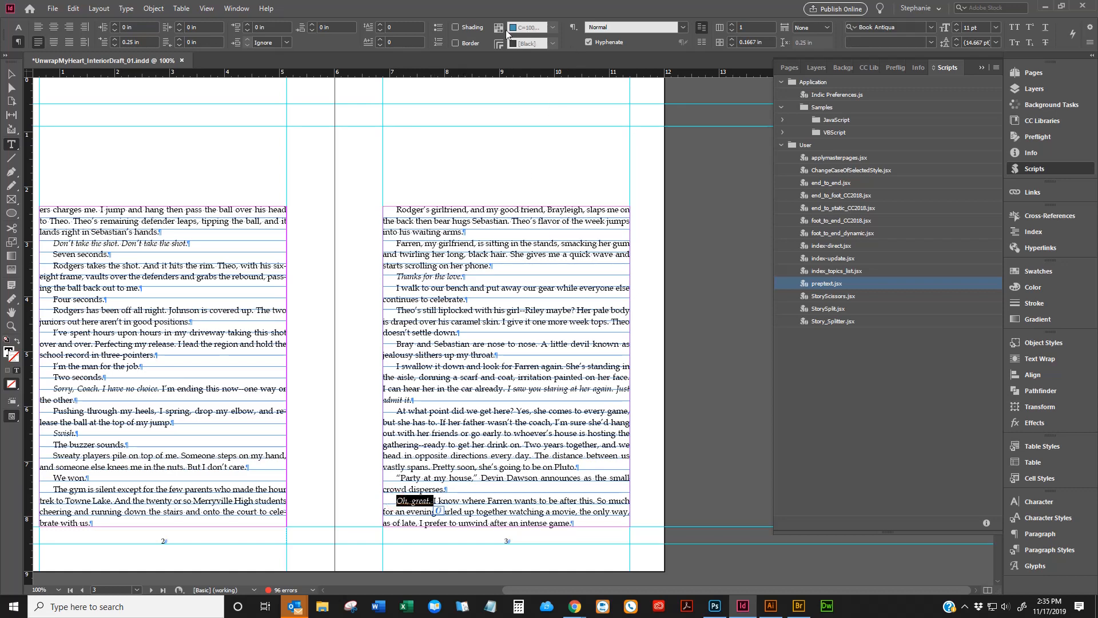
triple_click(466, 275)
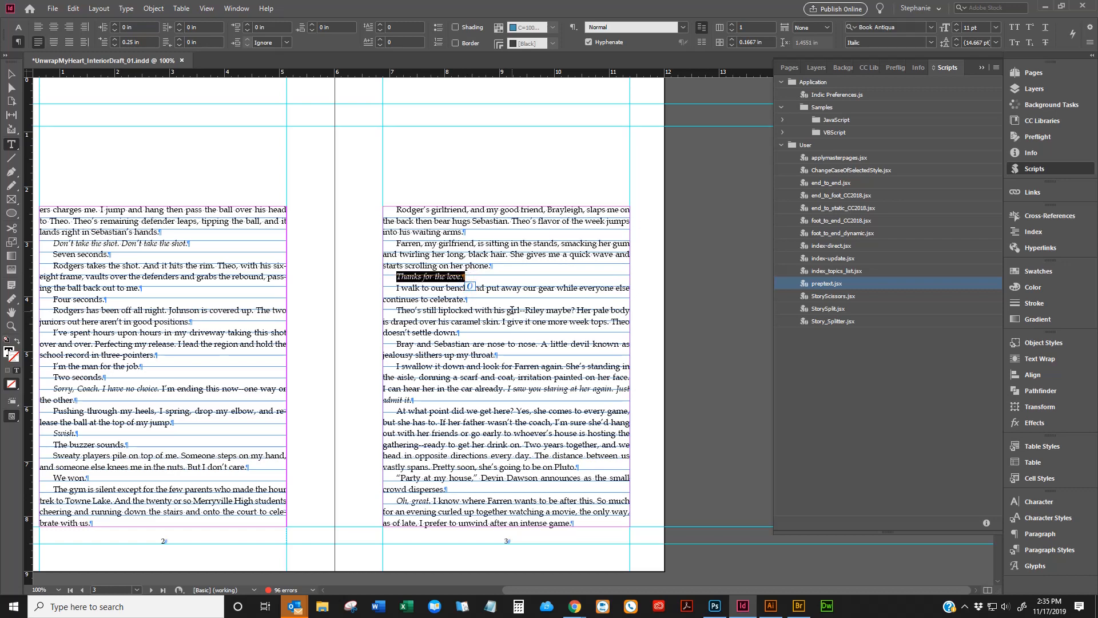
left_click(484, 276)
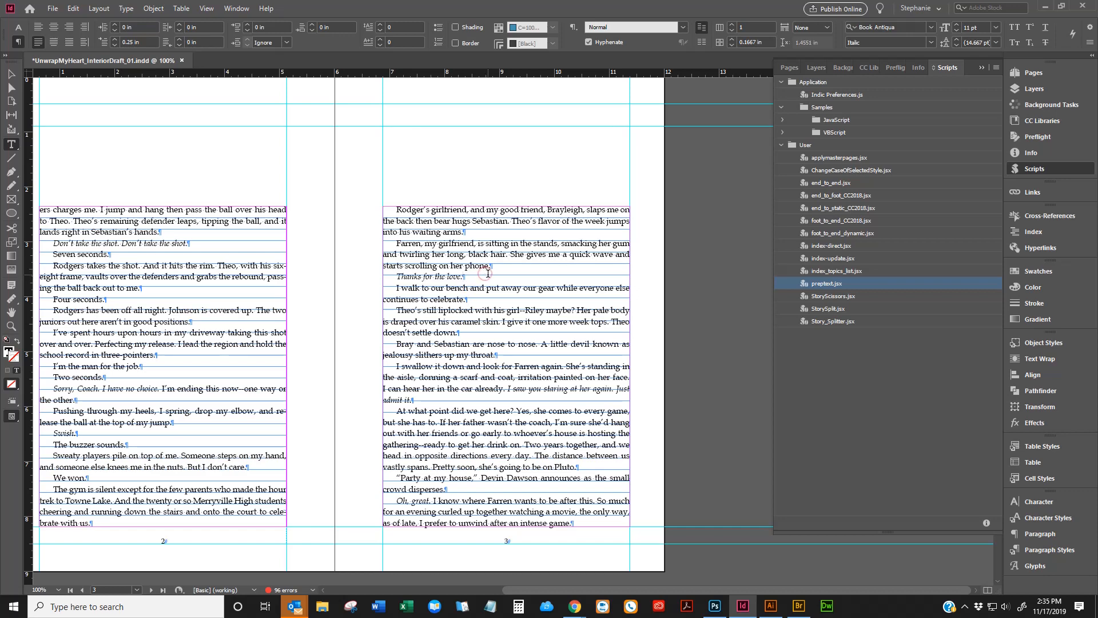
triple_click(413, 276)
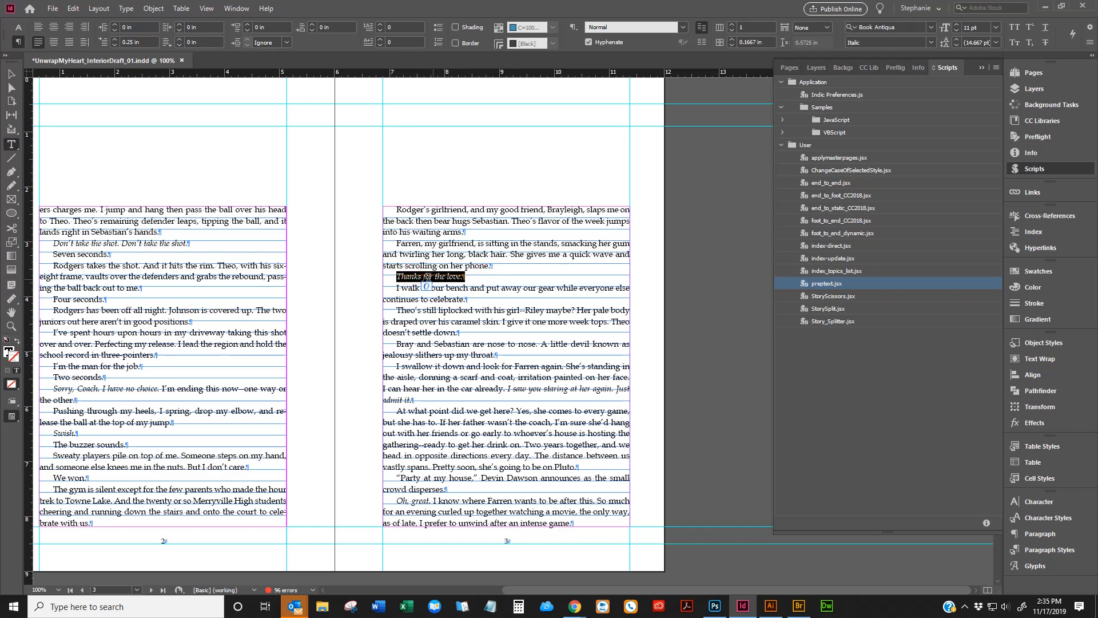
left_click(417, 277)
left_click(391, 274)
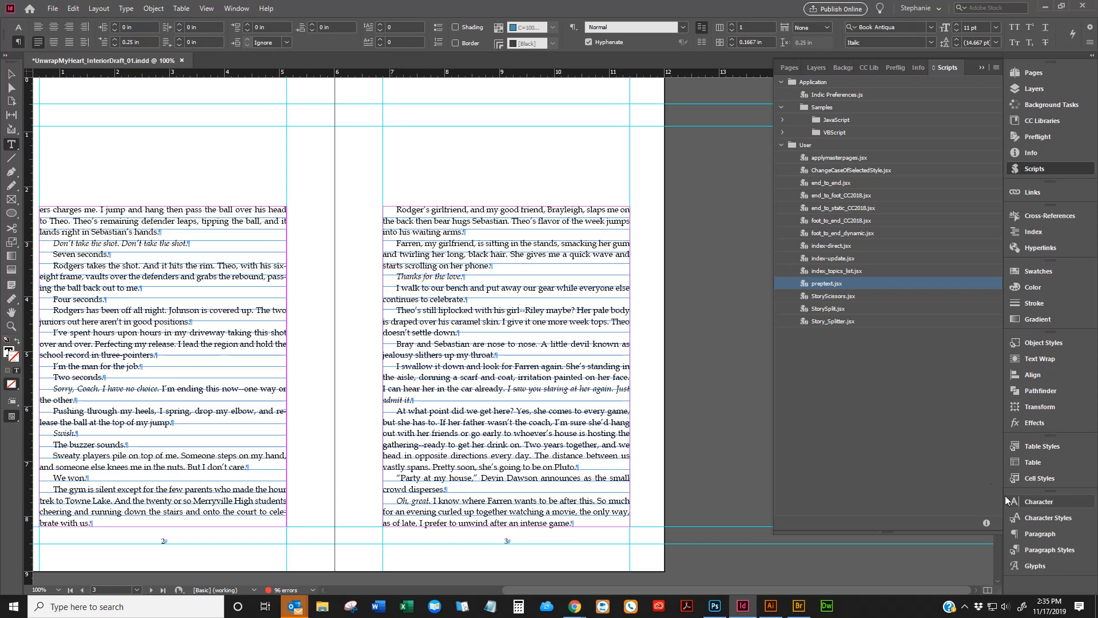
left_click(1032, 517)
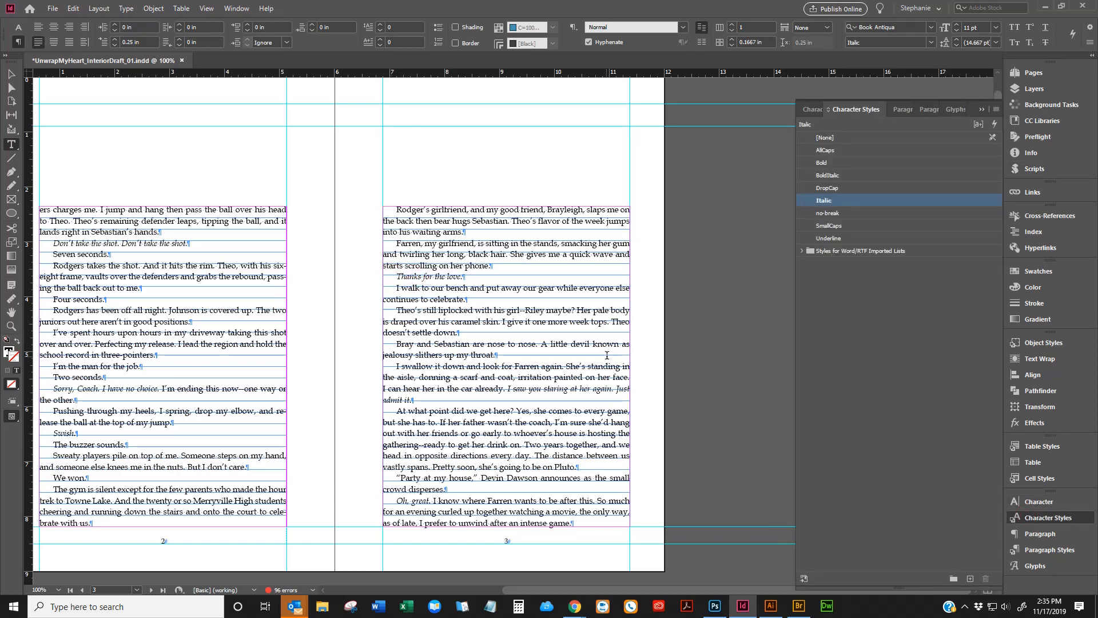
Step: Confirm "Thanks for the love." carries the Italic character style and the body text does not, then return to page 1
left_click_drag(392, 275, 530, 275)
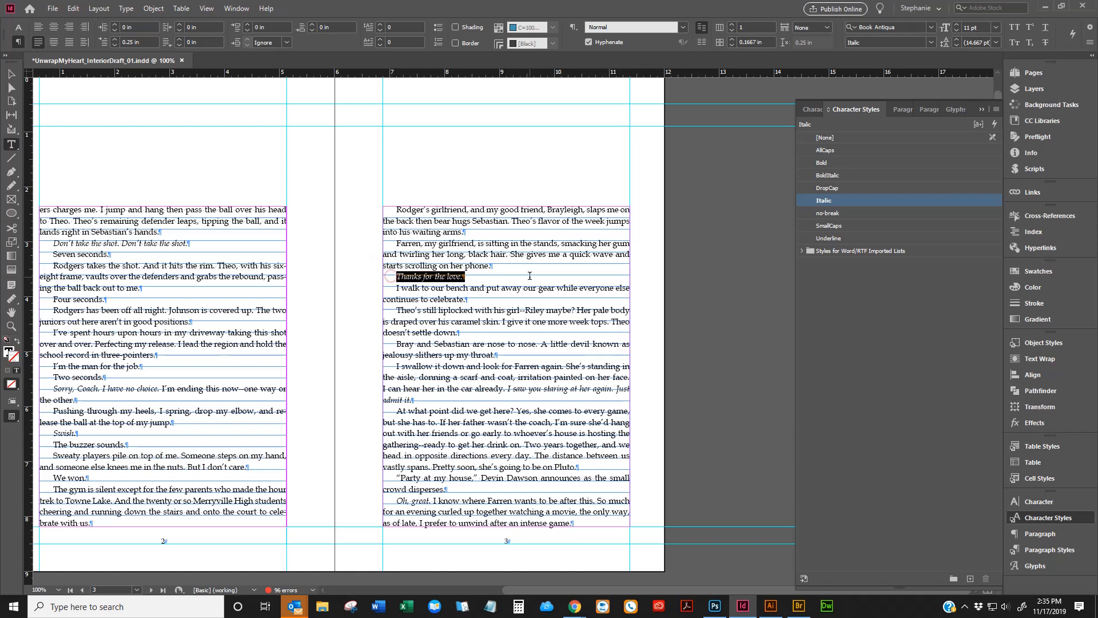
left_click(441, 274)
left_click_drag(441, 274, 465, 277)
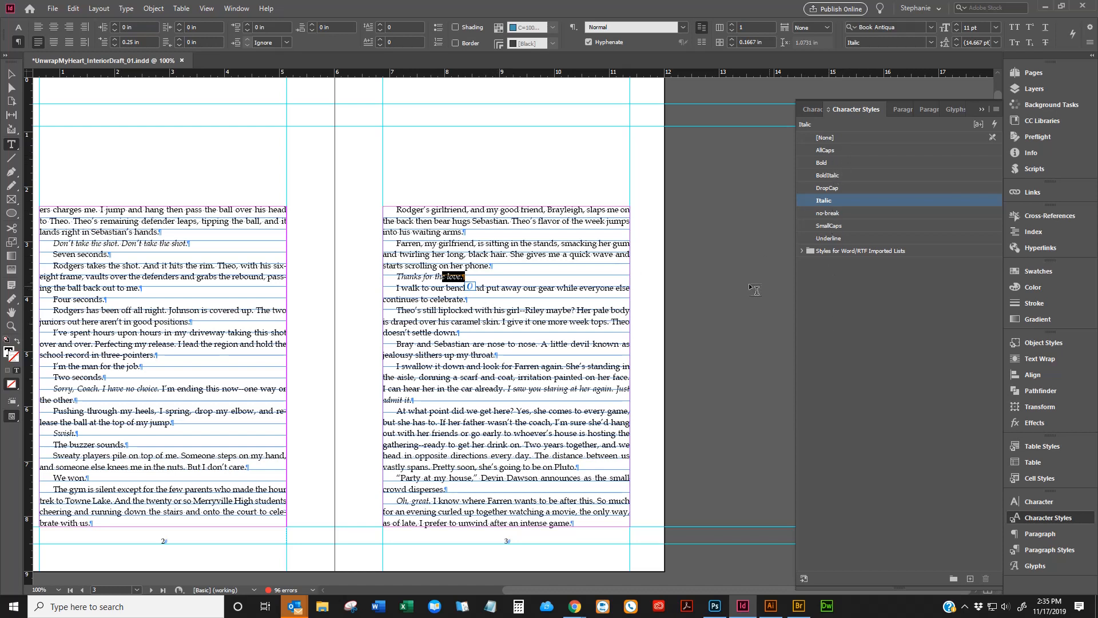
left_click(518, 288)
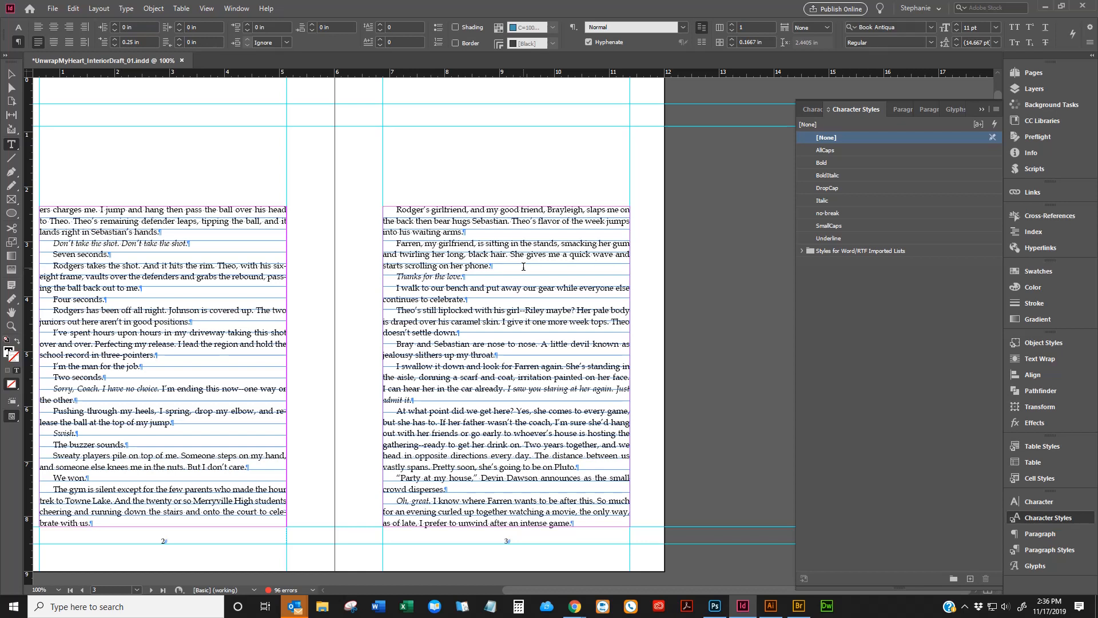
key("ctrl+Home")
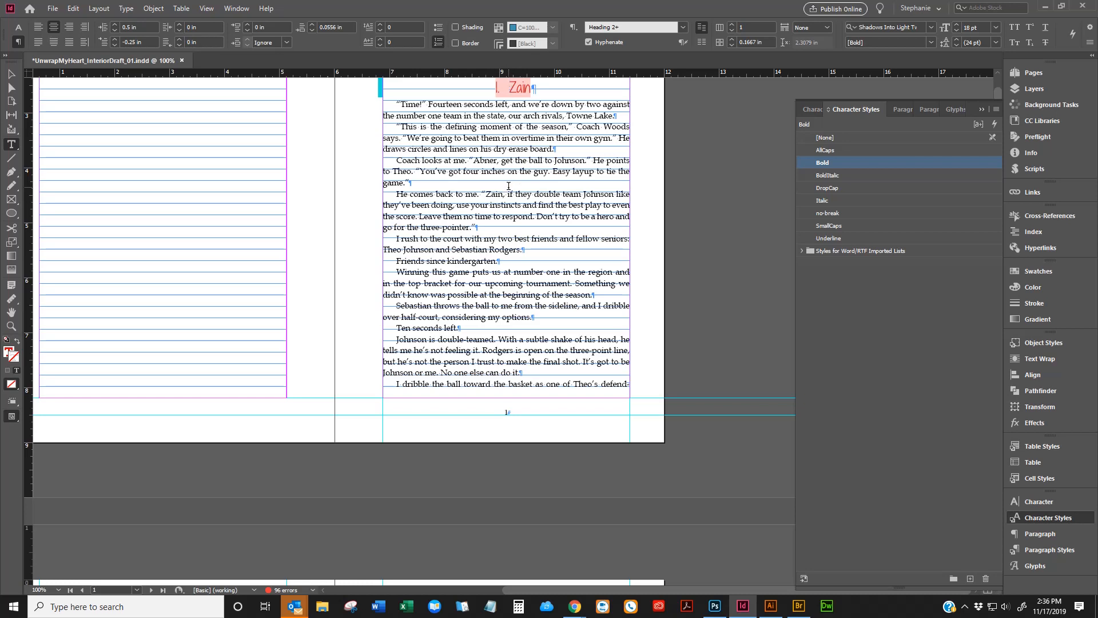
Step: In the Scripts panel, collapse User, expand the sample JavaScripts and select FindChangeByList.jsx
left_click(1035, 168)
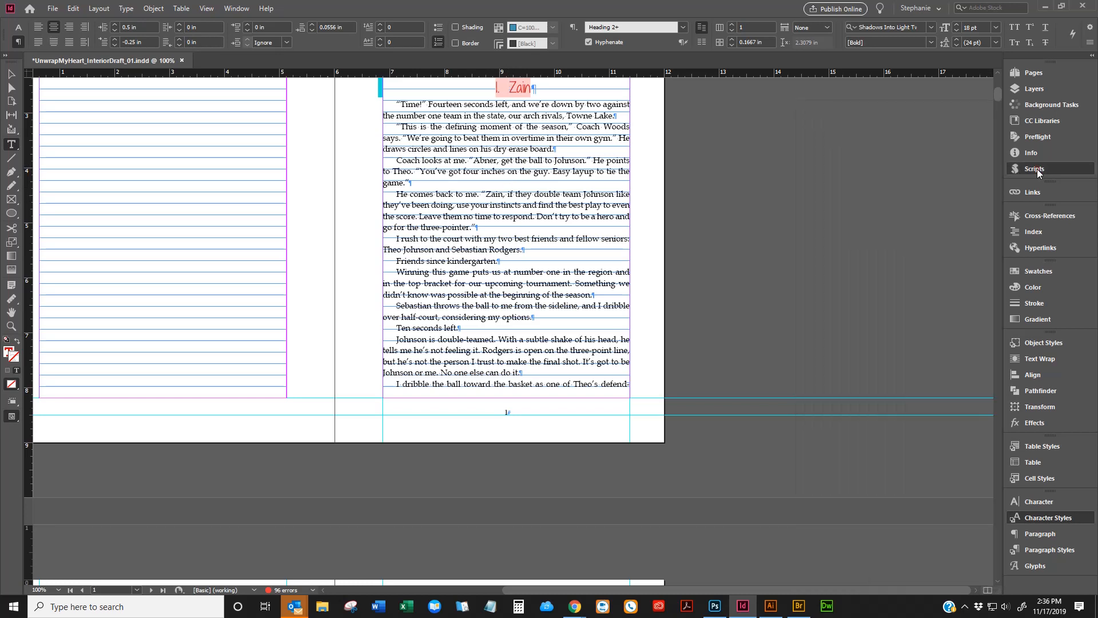
left_click(781, 145)
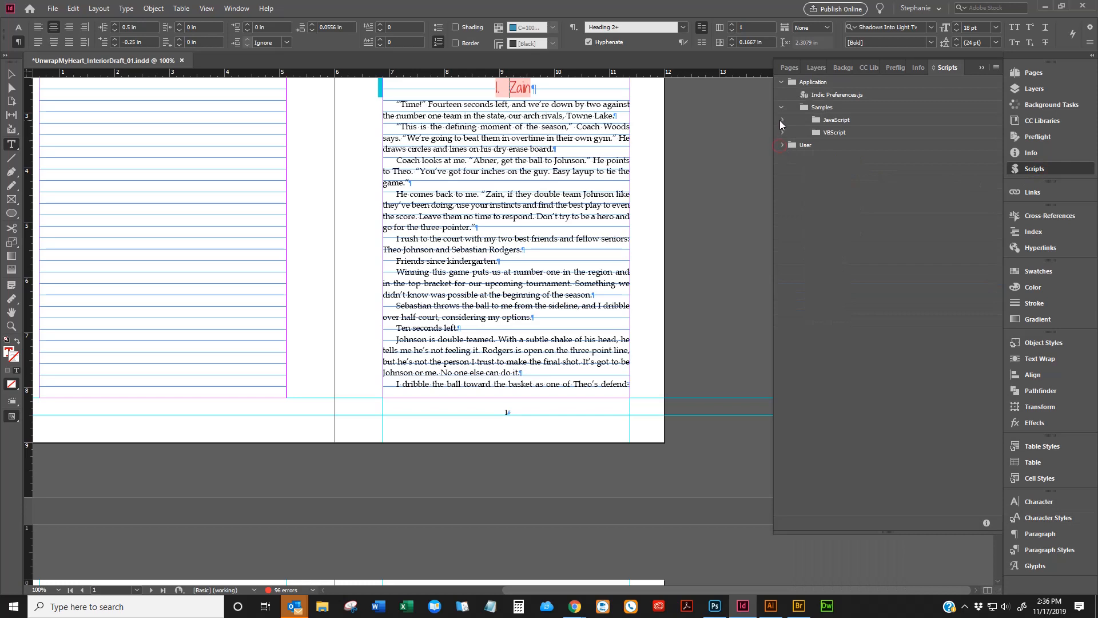
left_click(782, 120)
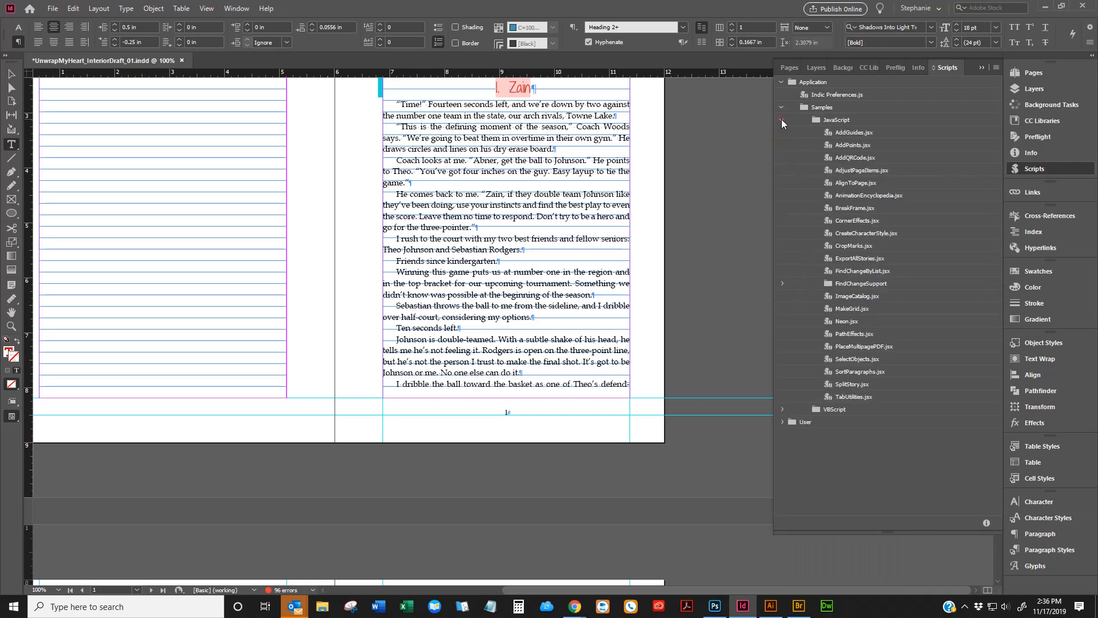
left_click(896, 271)
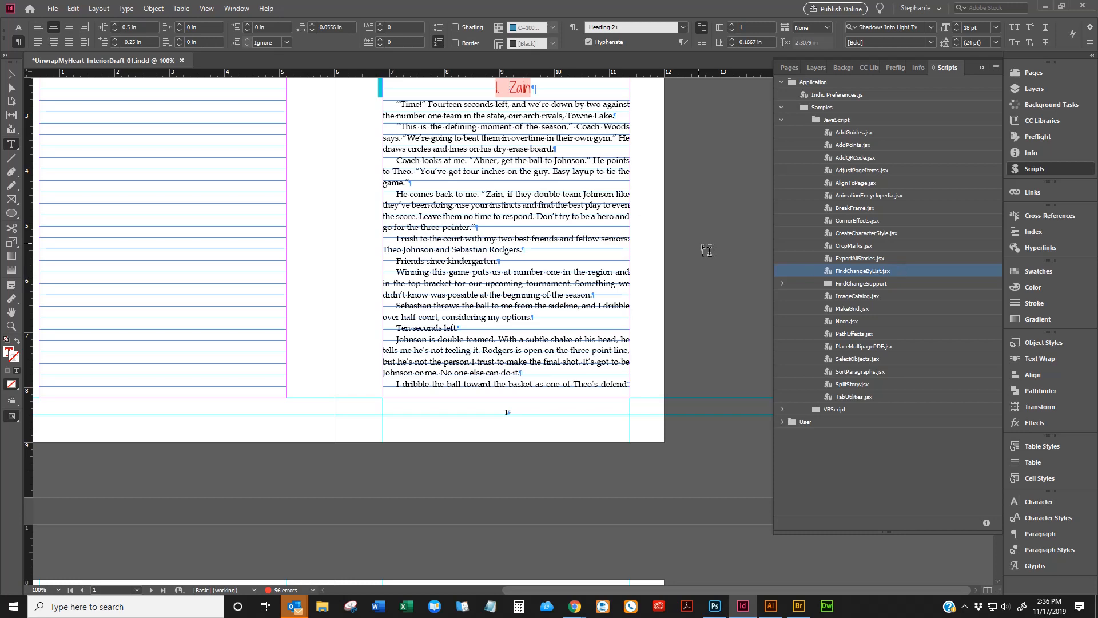
Step: Zoom the page to 125% and select the double hyphen between "girl" and "Riley"
scroll(619, 222, "up", 4)
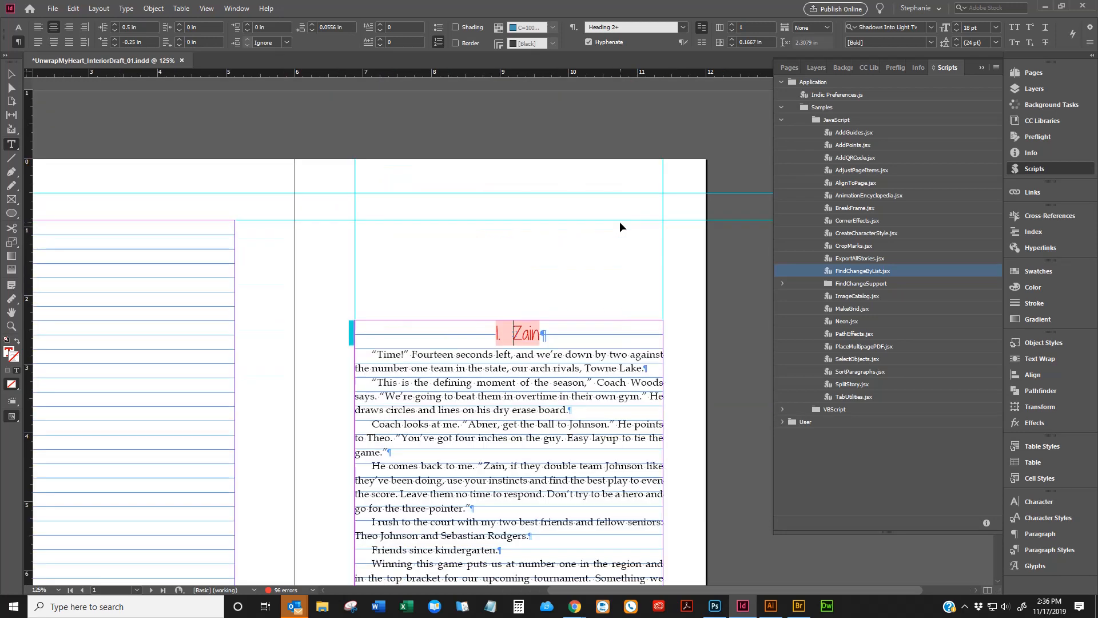
key("ctrl+equal")
scroll(551, 281, "down", 1)
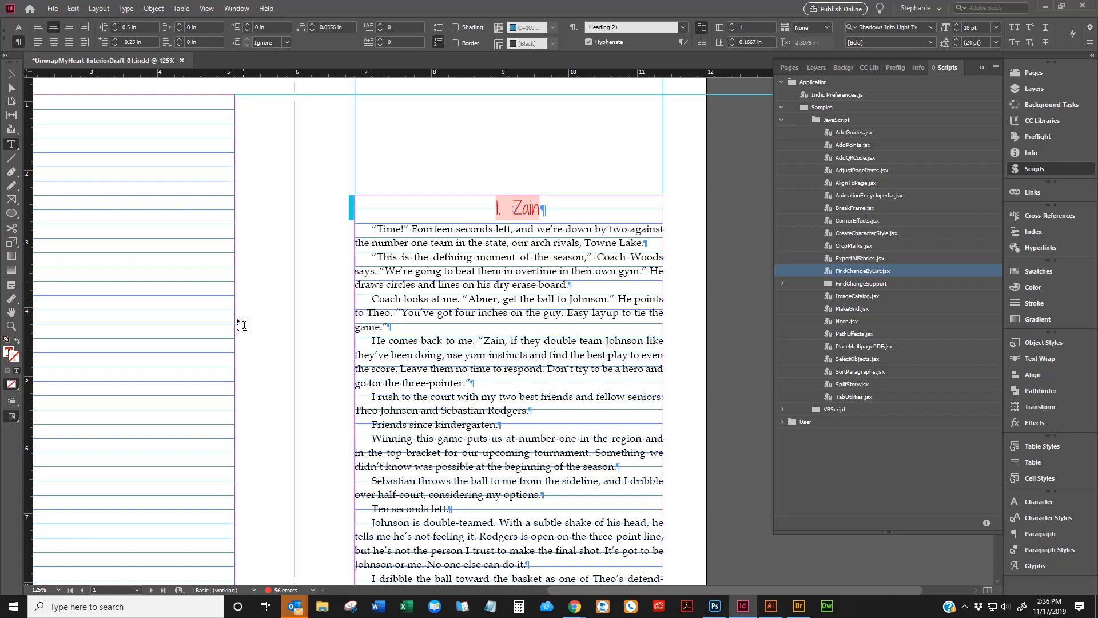
scroll(615, 348, "down", 1)
scroll(615, 347, "down", 14)
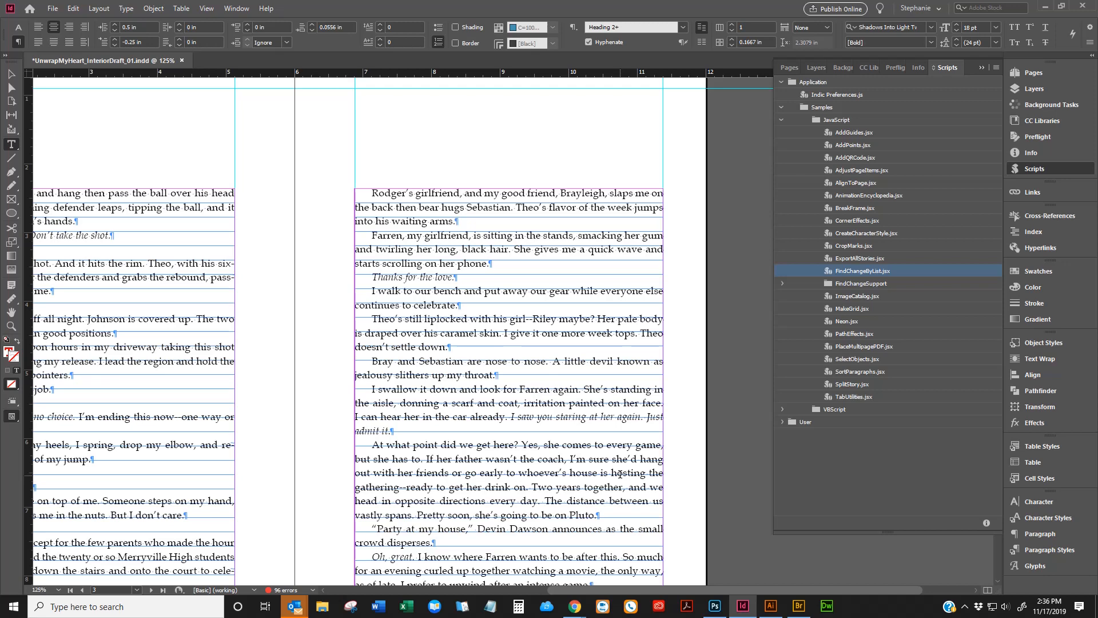
left_click_drag(584, 590, 546, 577)
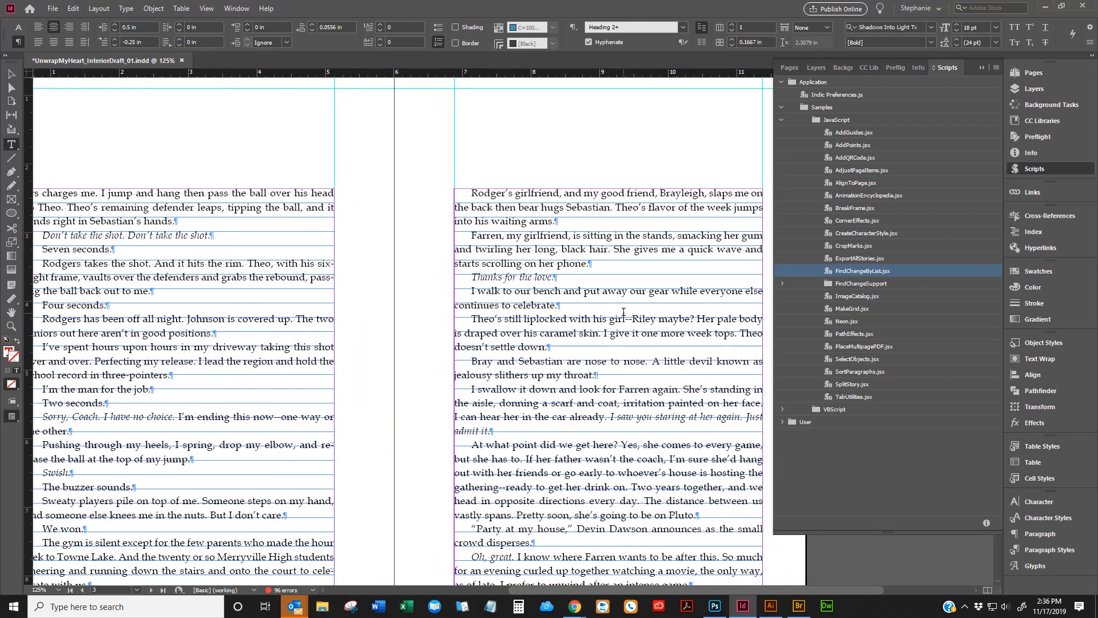
left_click_drag(624, 314, 632, 315)
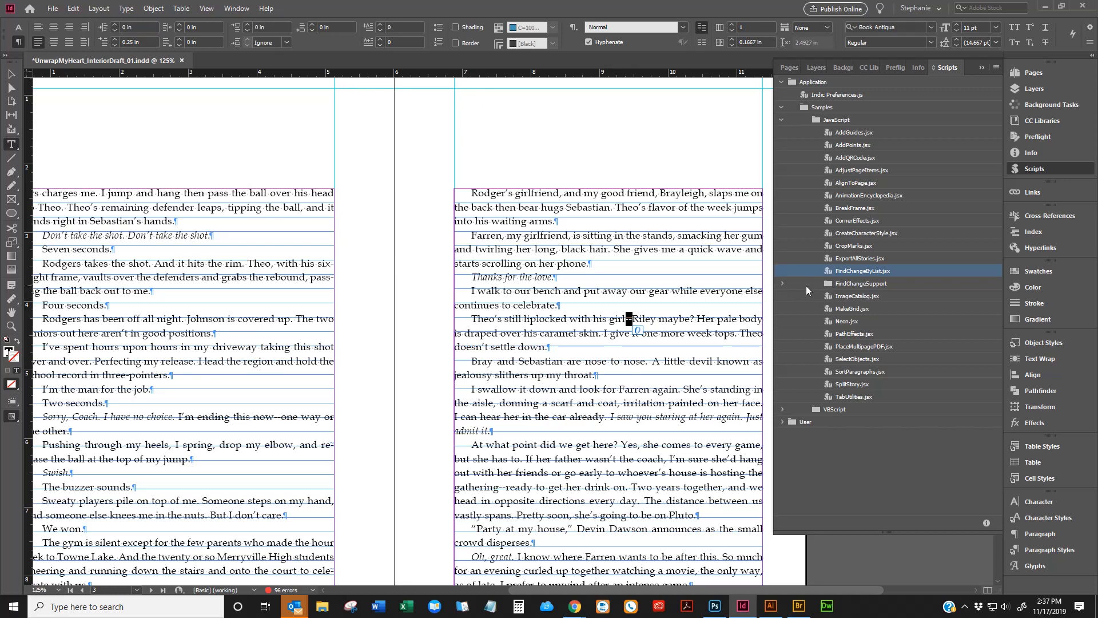
Step: Expand the FindChangeSupport folder and bring up options for FindChangeList.txt, back on page 1
left_click(782, 284)
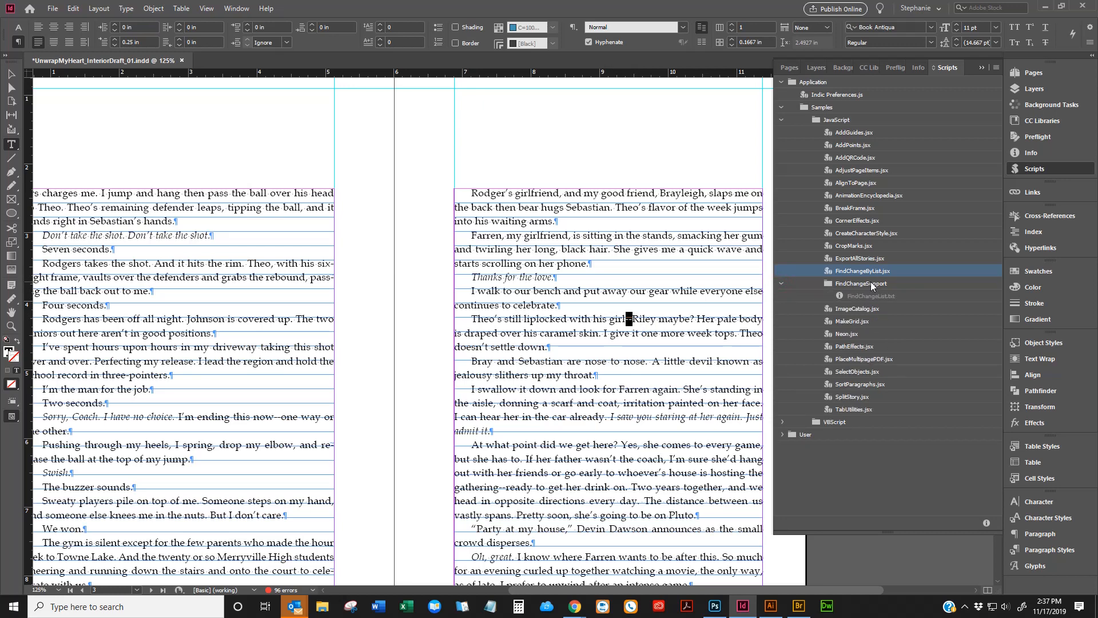
left_click(634, 273)
key("ctrl+Home")
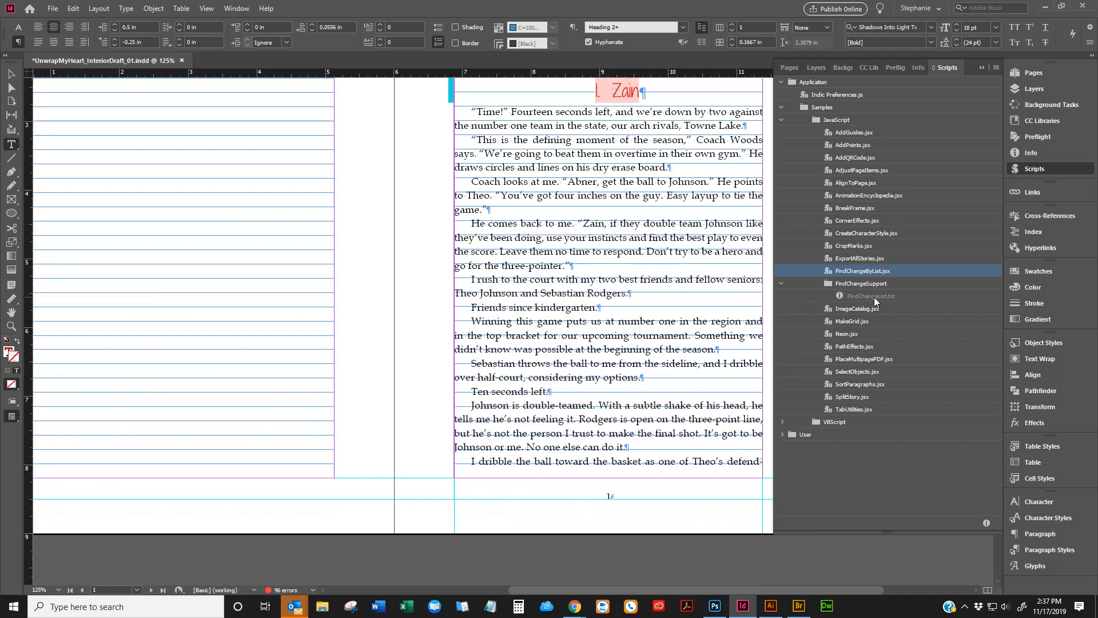
mouse_move(874, 297)
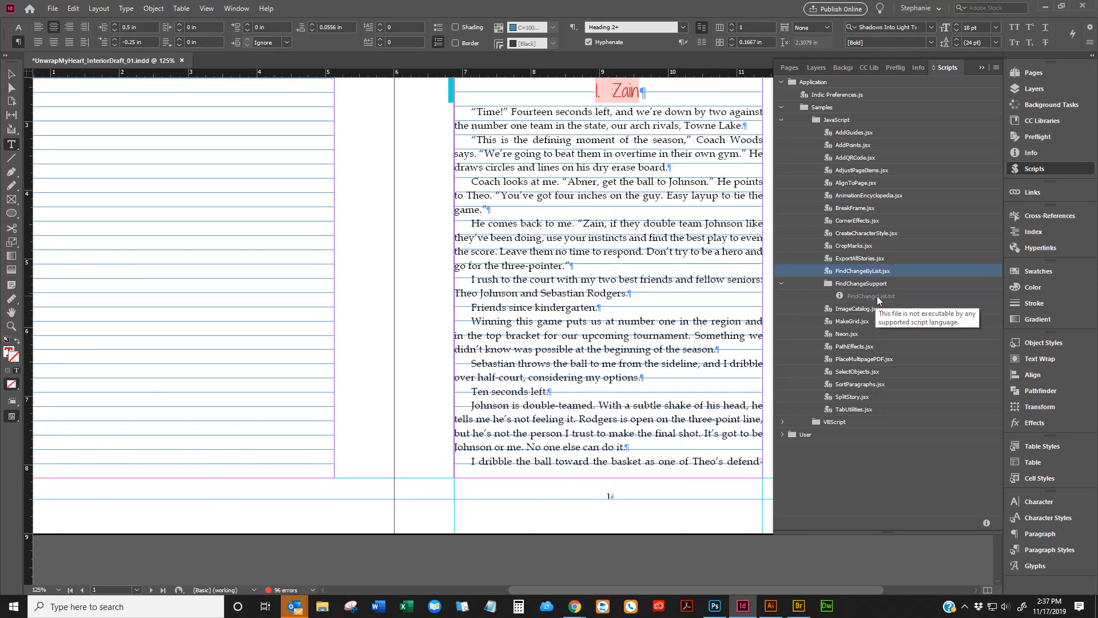
left_click(876, 297)
right_click(872, 296)
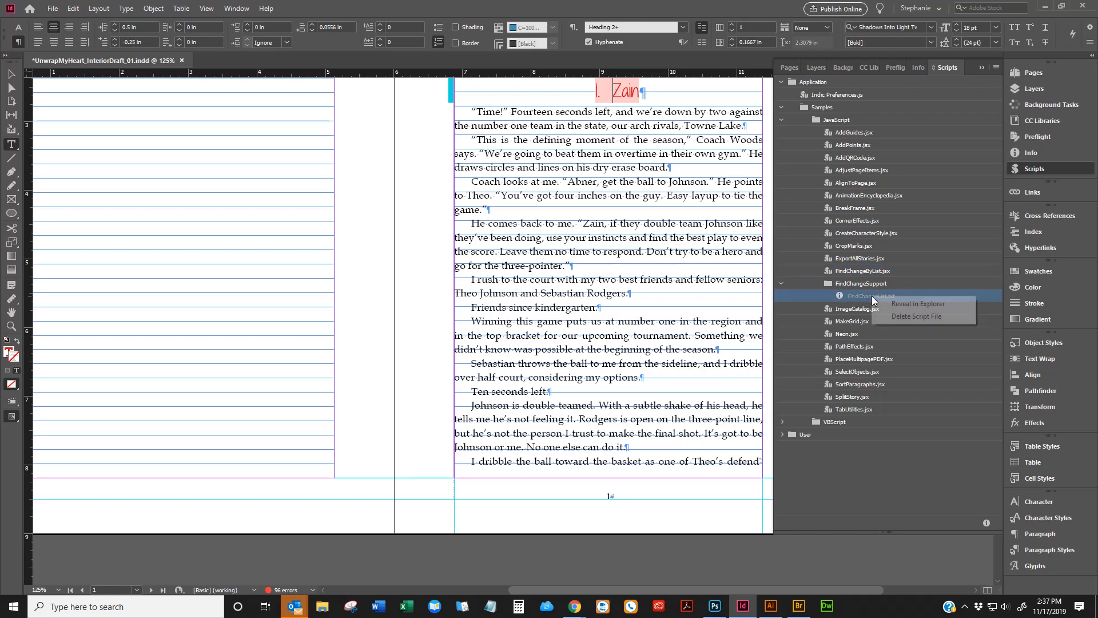
Step: Reveal FindChangeList.txt in Explorer and open it in Notepad
left_click(915, 304)
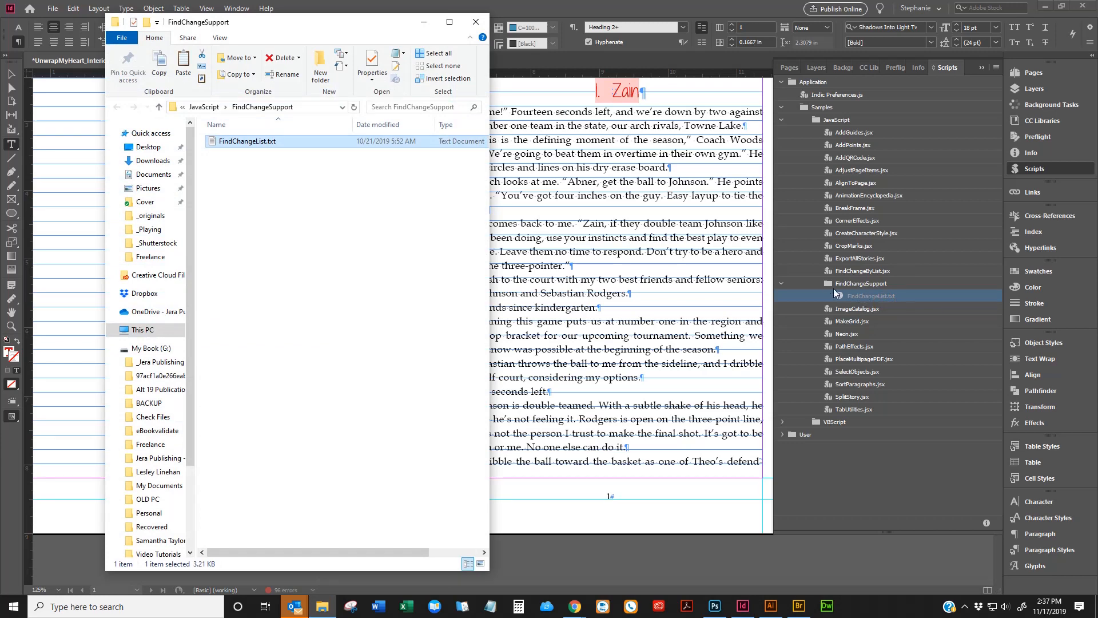
double_click(263, 144)
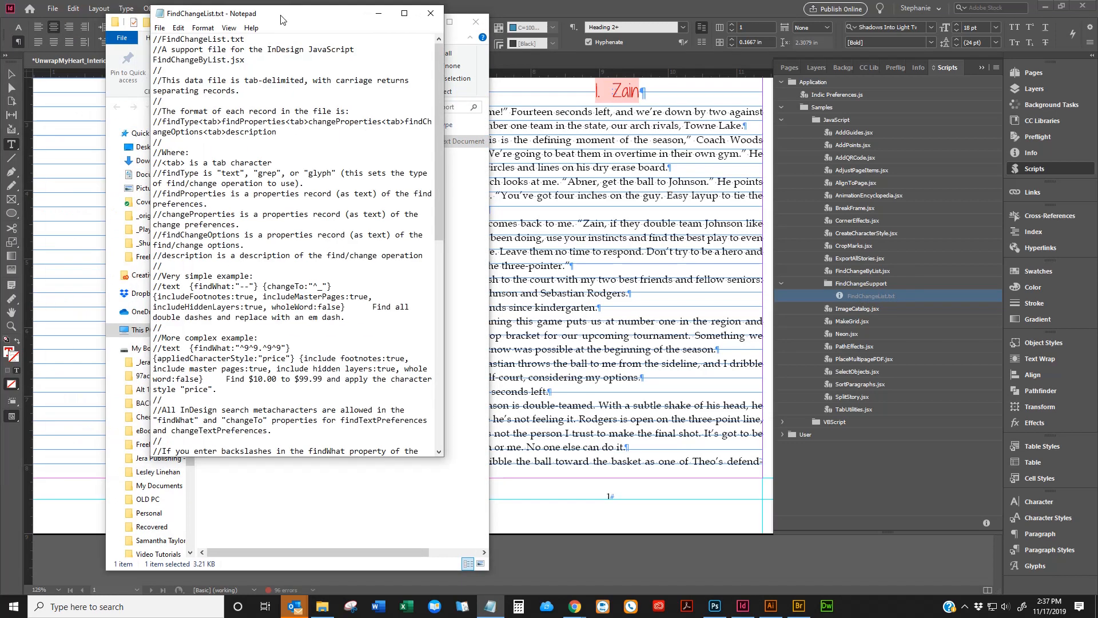
Step: Move the Notepad window right and enlarge it so the entries wrap less
left_click_drag(282, 17, 498, 34)
scroll(594, 303, "down", 6)
scroll(595, 316, "down", 2)
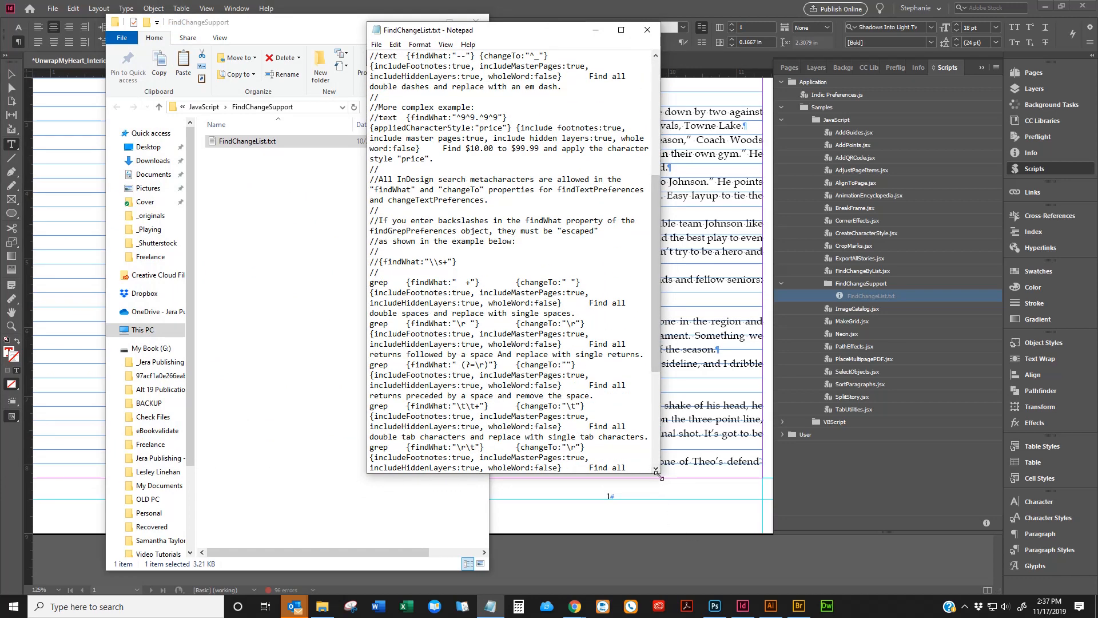
left_click_drag(659, 472, 786, 574)
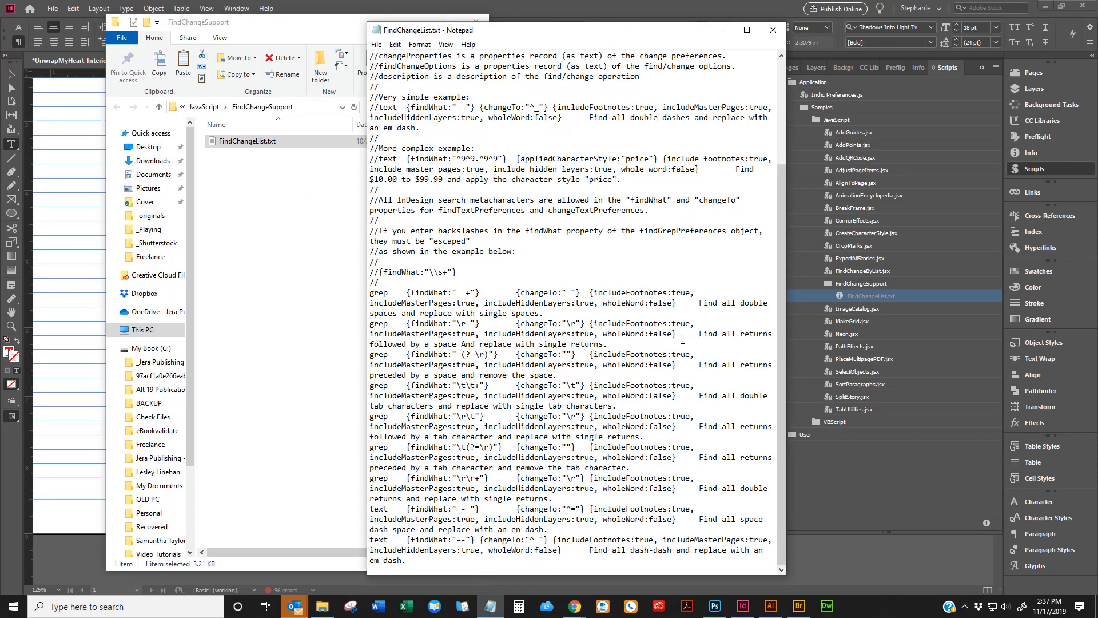
Step: Review the descriptions for double spaces, returns followed or preceded by a space, and double tabs
left_click_drag(576, 315, 699, 304)
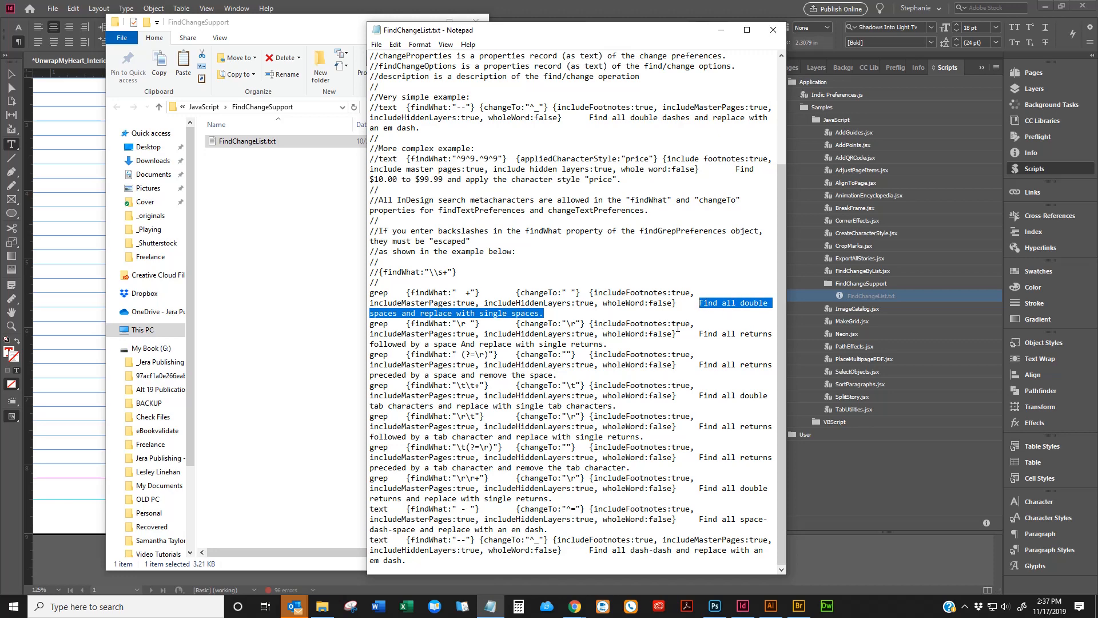
left_click_drag(704, 333, 610, 345)
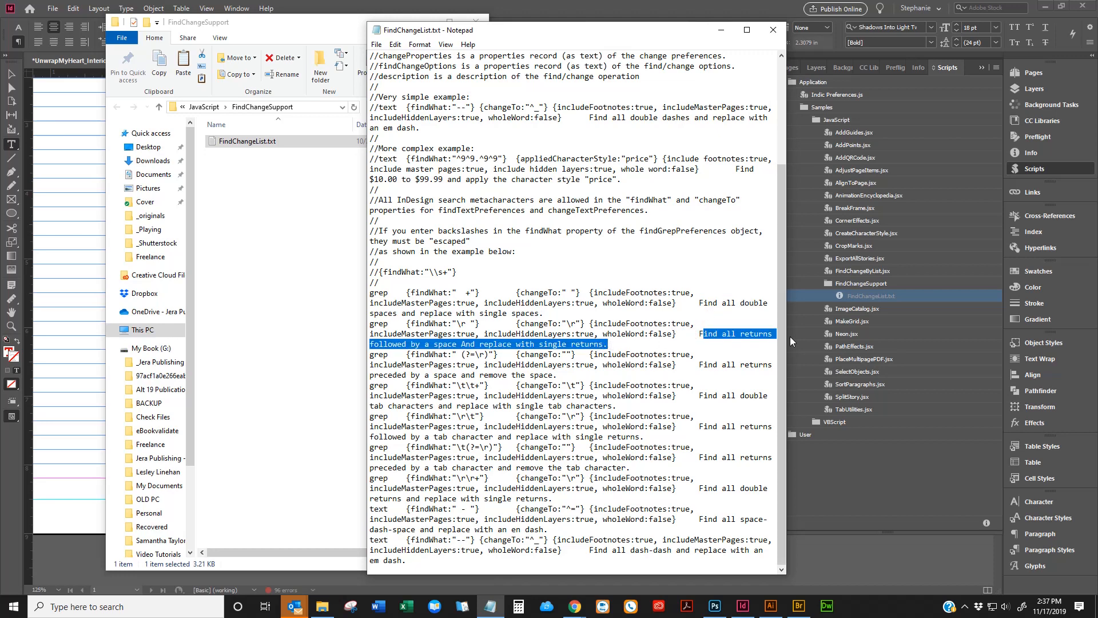
left_click(698, 364)
left_click_drag(698, 364, 554, 374)
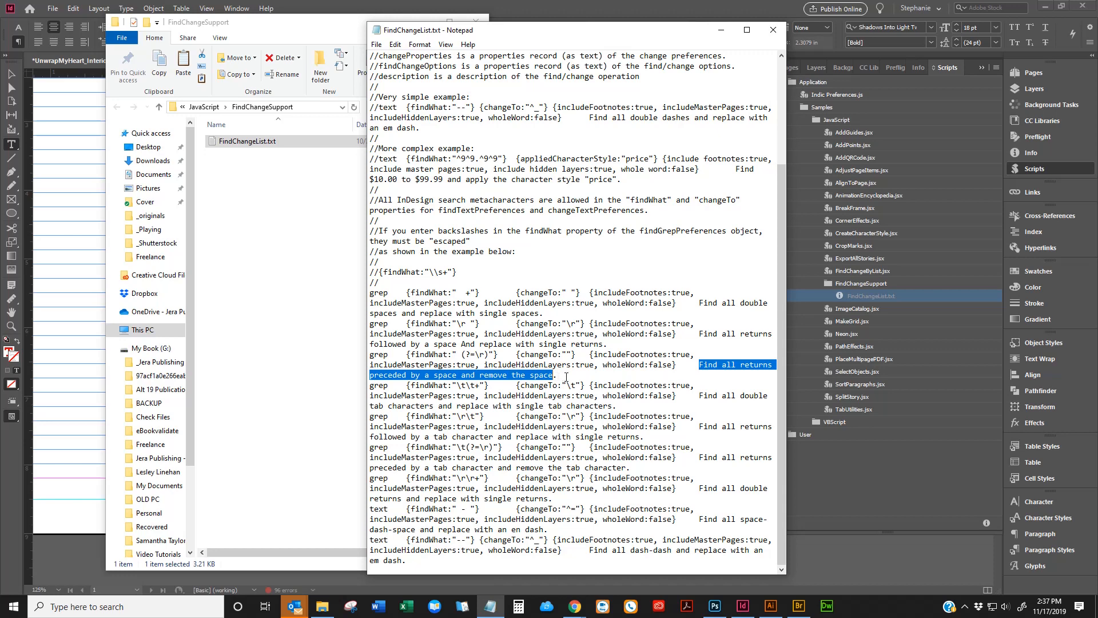
left_click(698, 396)
left_click_drag(698, 396, 616, 405)
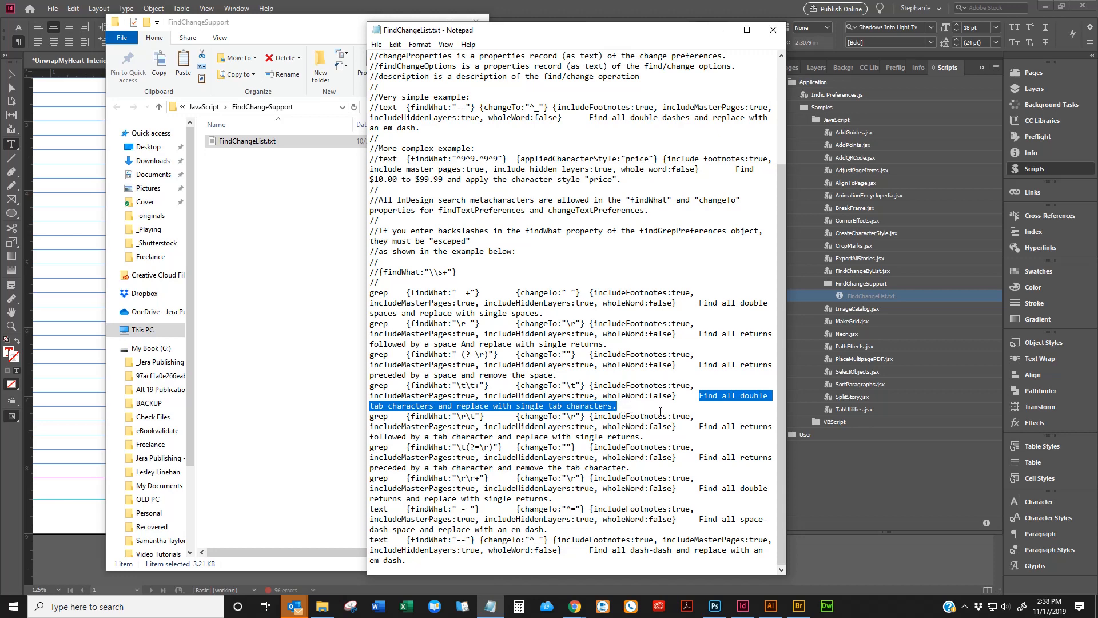
key("Right")
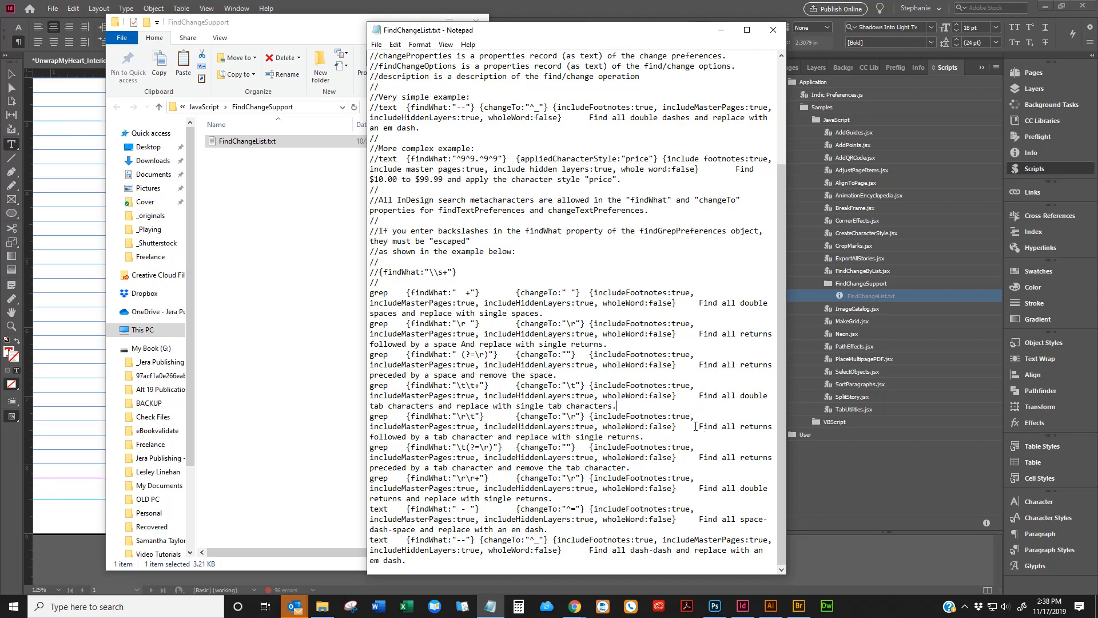
Step: Review the descriptions for returns around tabs, double returns, space-dash-space en dash and dash-dash em dash
left_click_drag(697, 426, 670, 437)
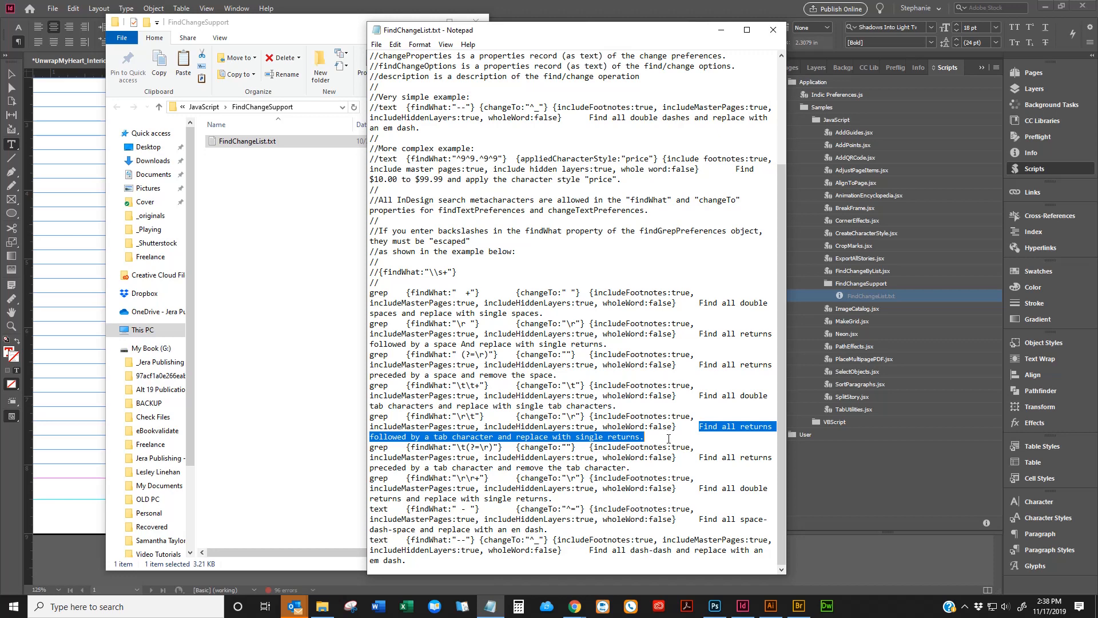
left_click_drag(694, 456, 693, 467)
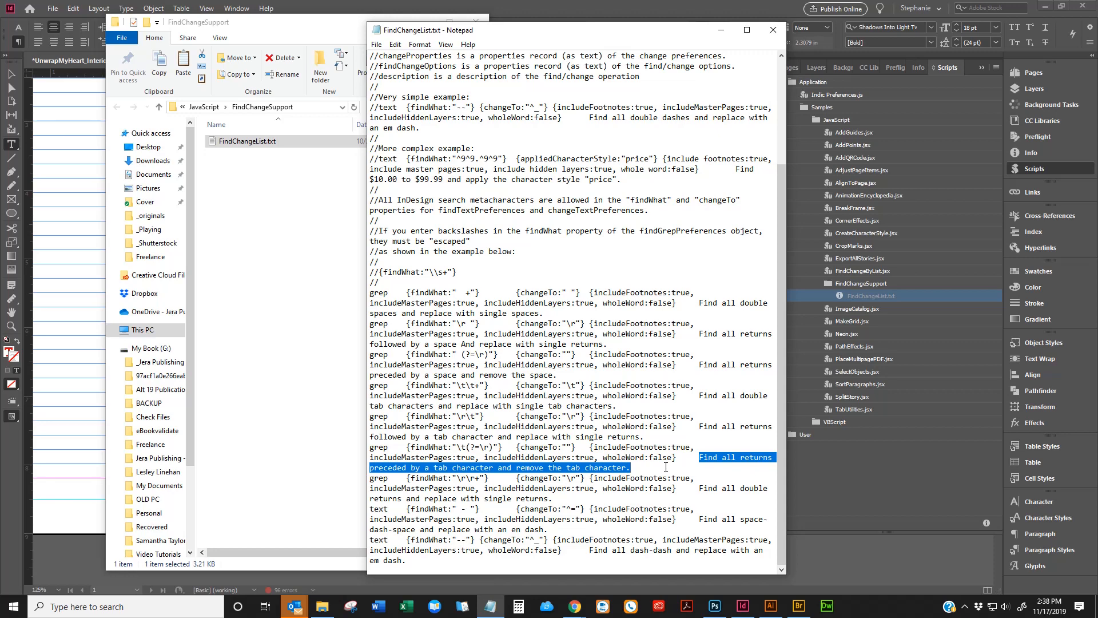
left_click(707, 489)
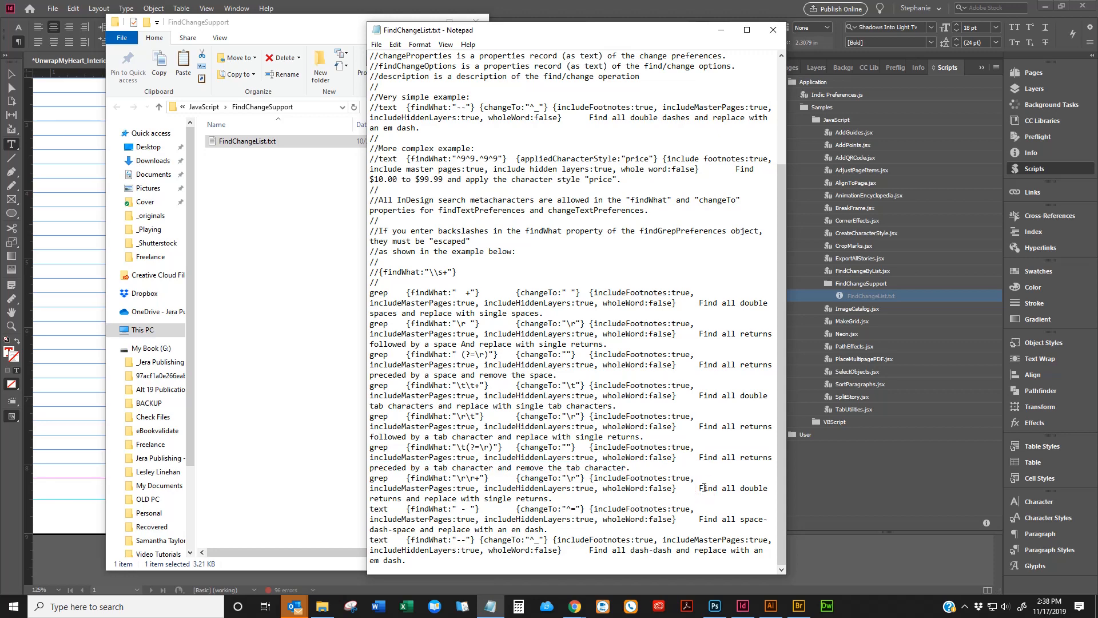
left_click_drag(698, 488, 640, 499)
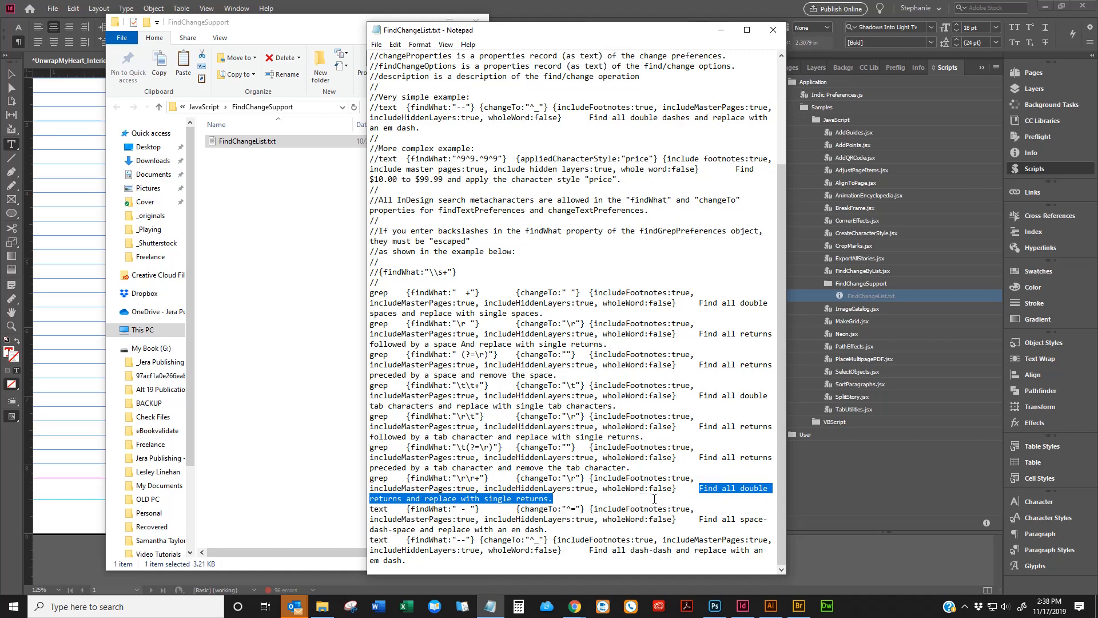
left_click(696, 517)
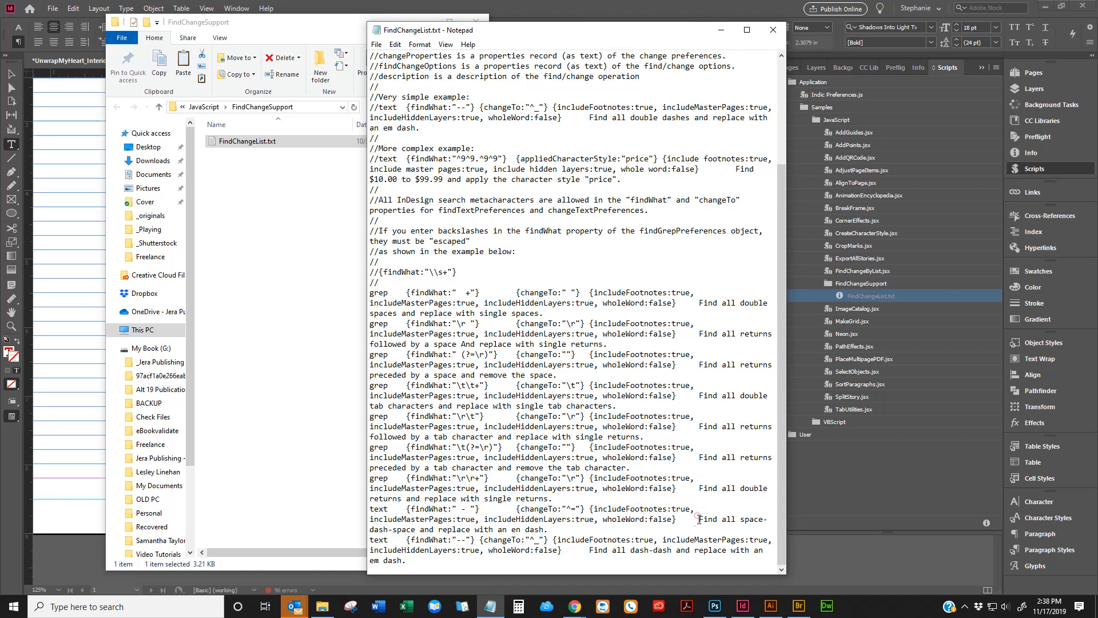
left_click_drag(698, 519, 572, 532)
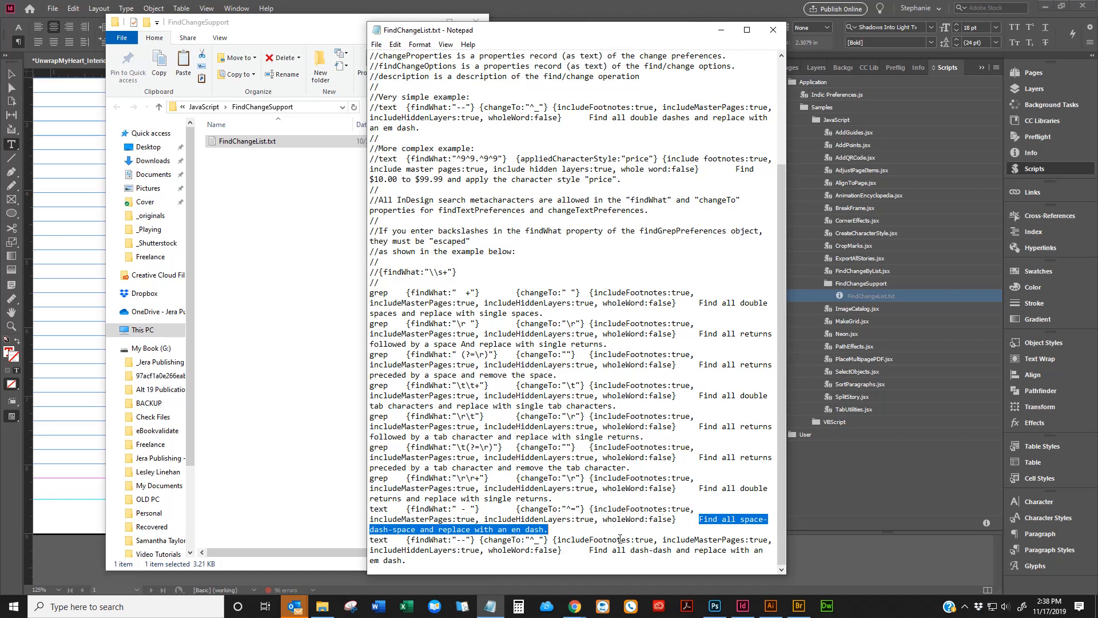
left_click_drag(587, 550, 673, 550)
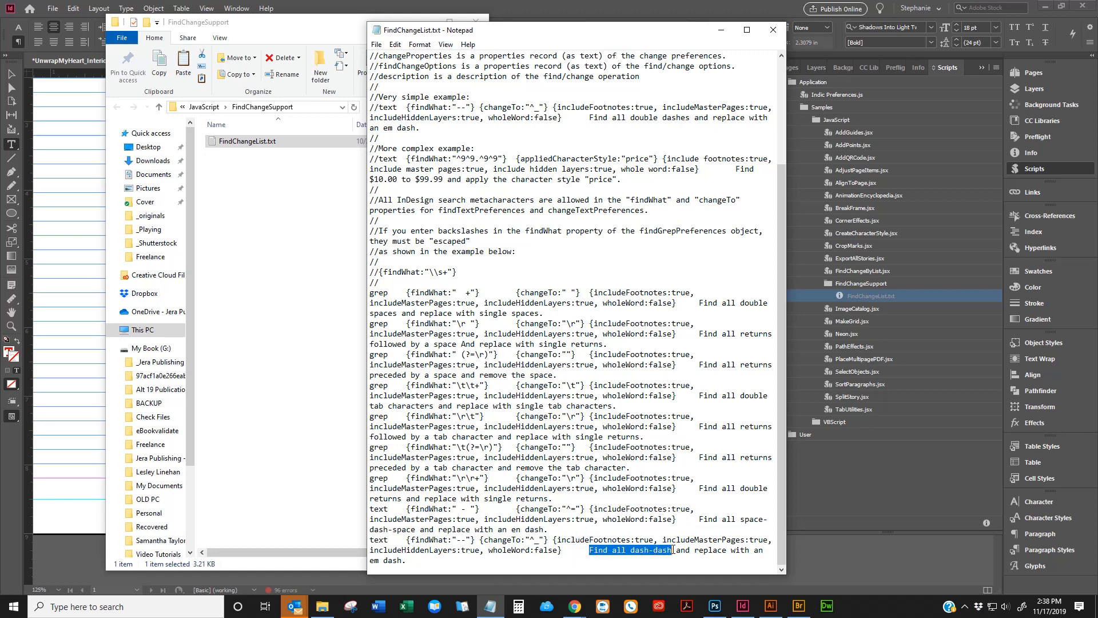
left_click(438, 560)
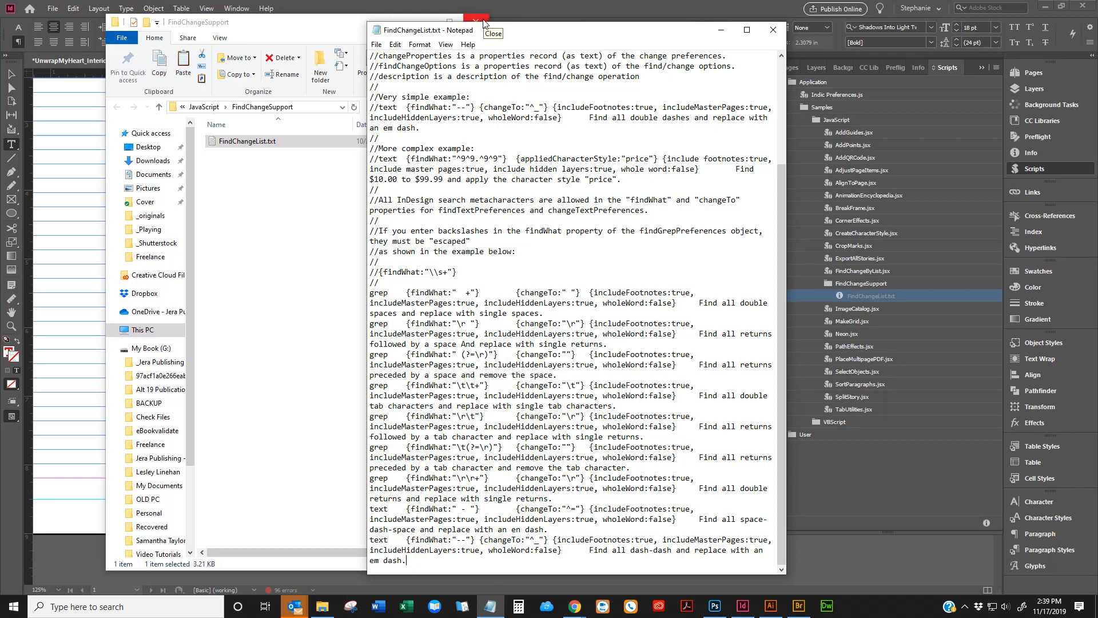
Step: Close File Explorer and FindChangeList.txt, then select FindChangeByList.jsx with pages 2–3 in view
left_click(484, 22)
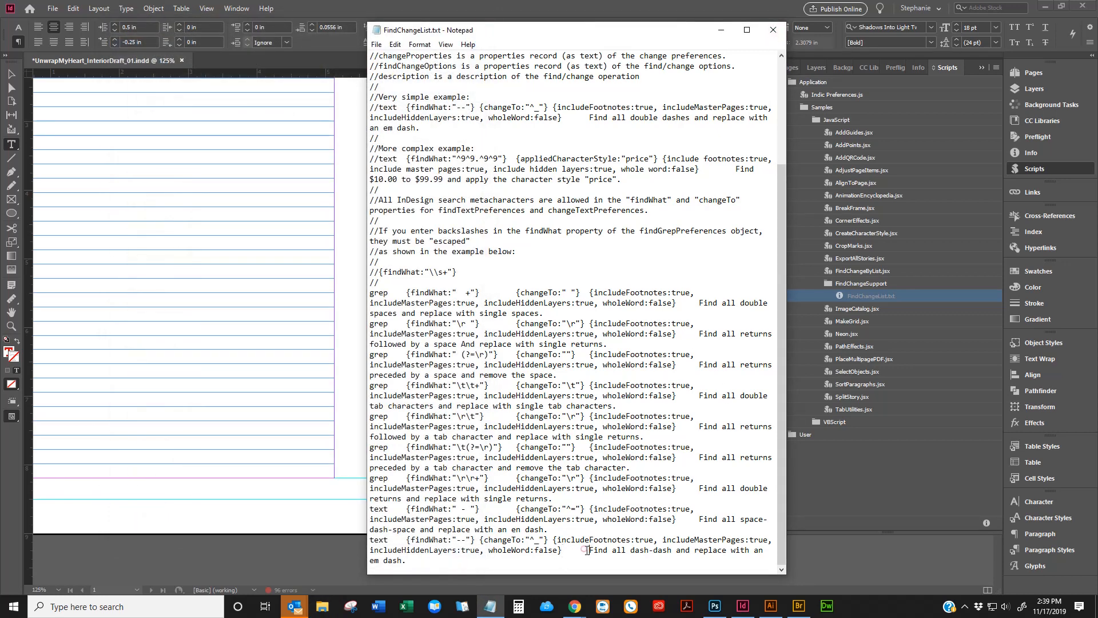
left_click_drag(591, 550, 440, 565)
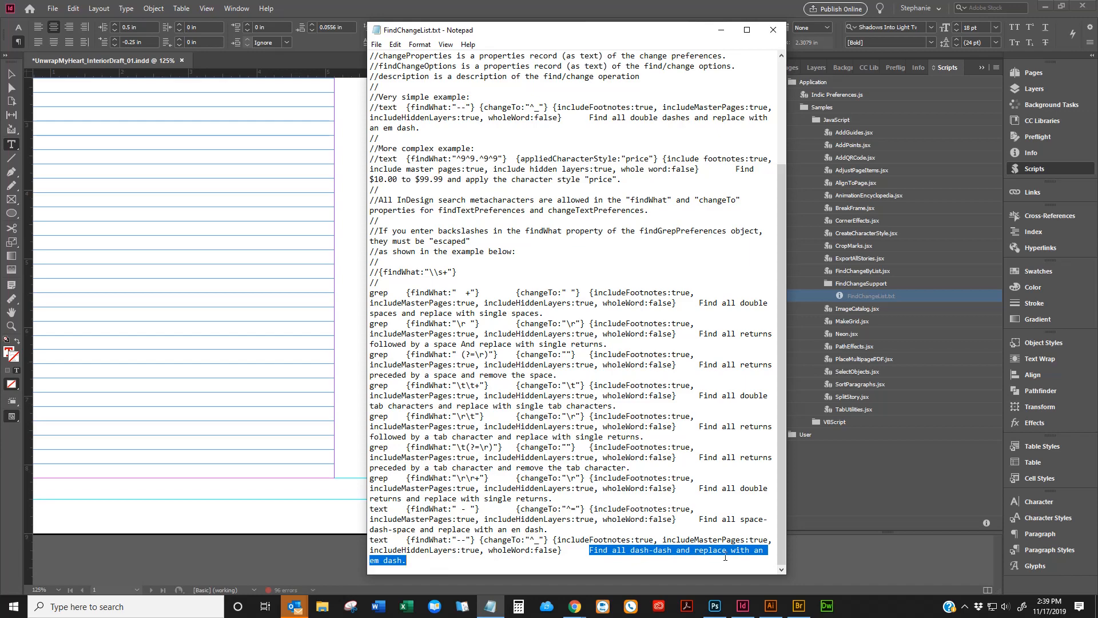
left_click(772, 30)
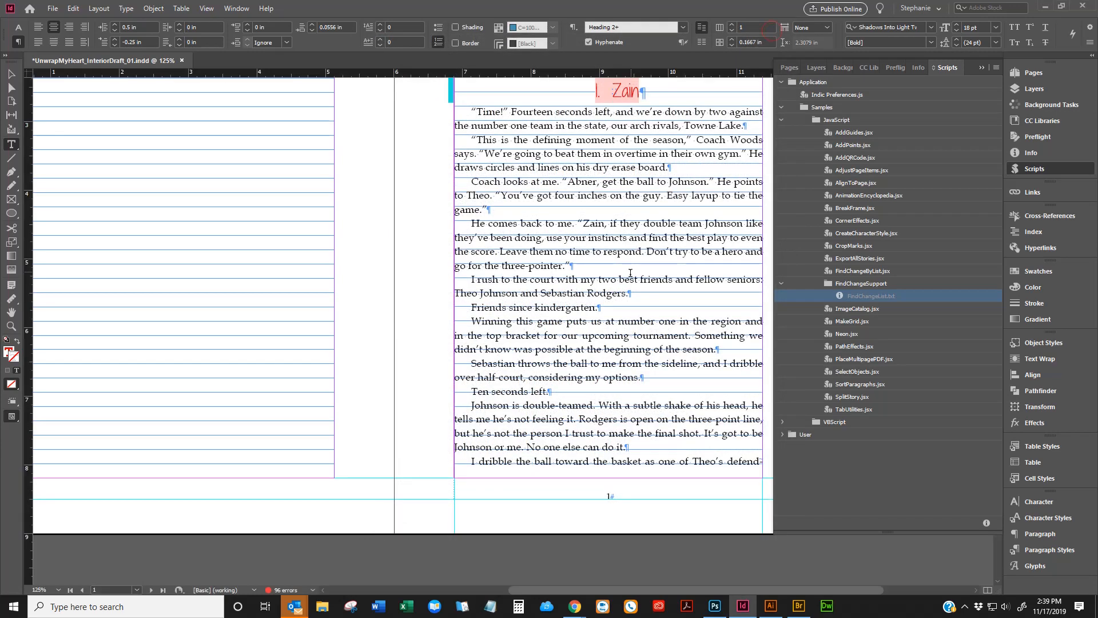
scroll(630, 273, "down", 10)
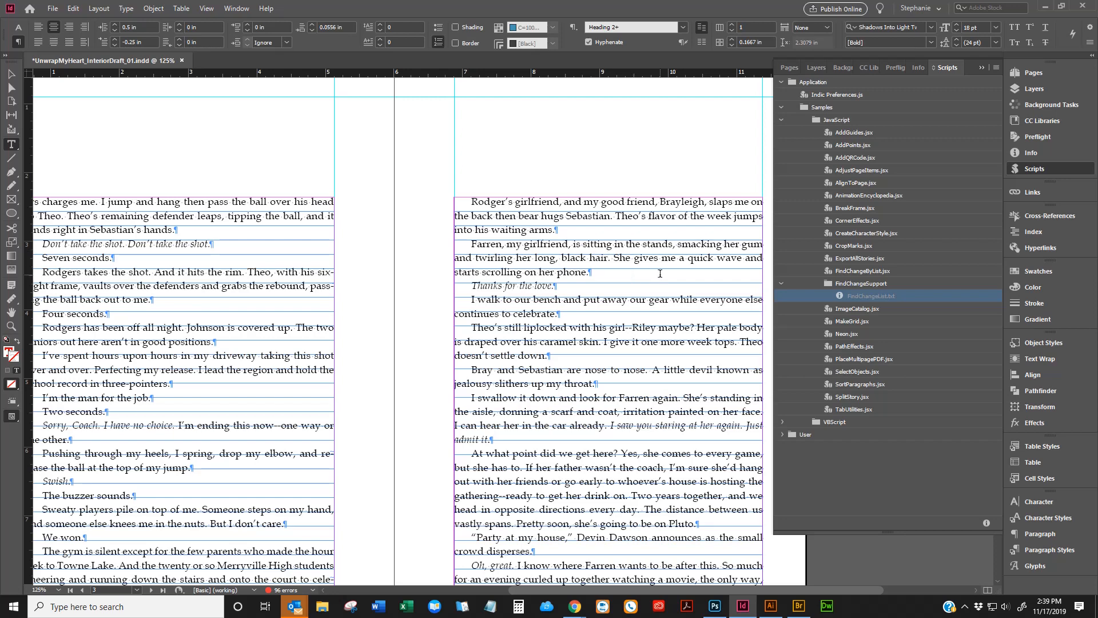
left_click(862, 271)
scroll(680, 306, "down", 2)
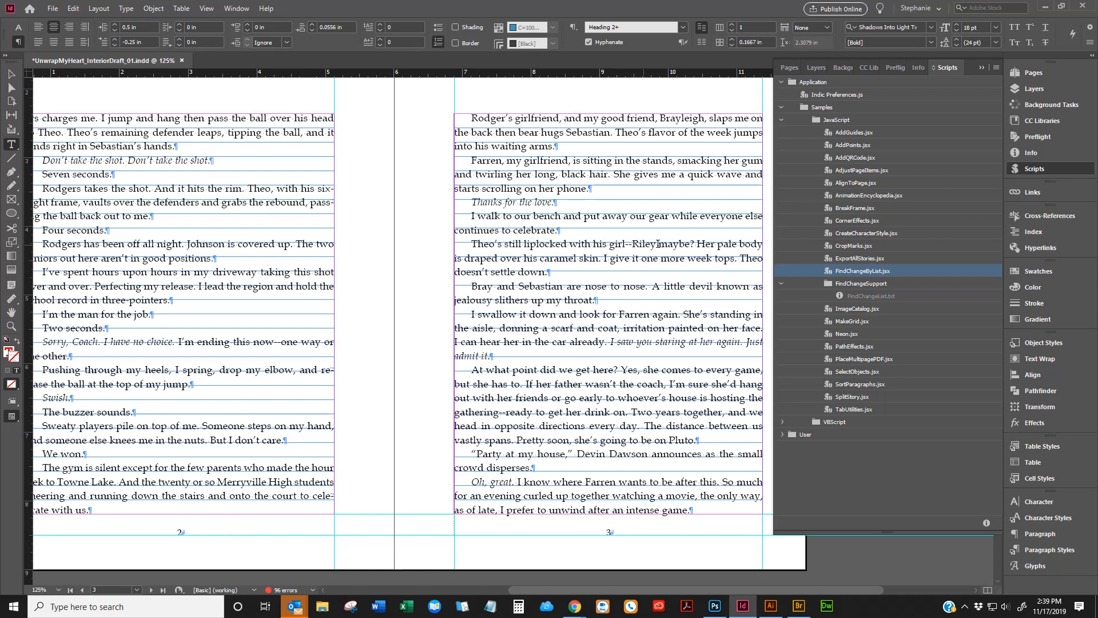
Step: Run FindChangeByList.jsx on the whole document
double_click(871, 271)
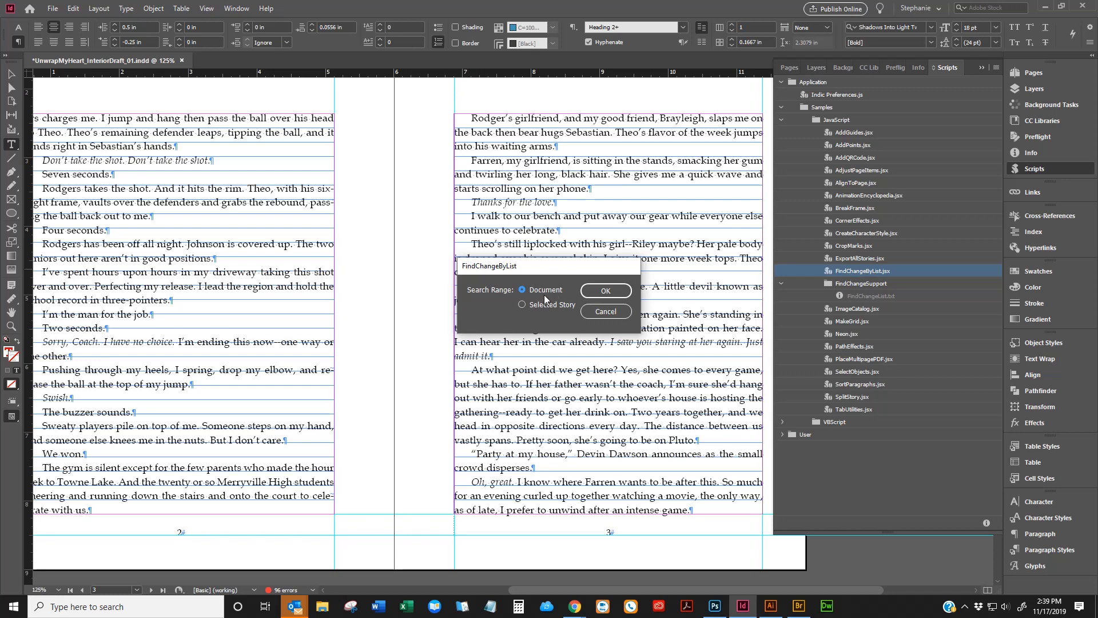
left_click(593, 293)
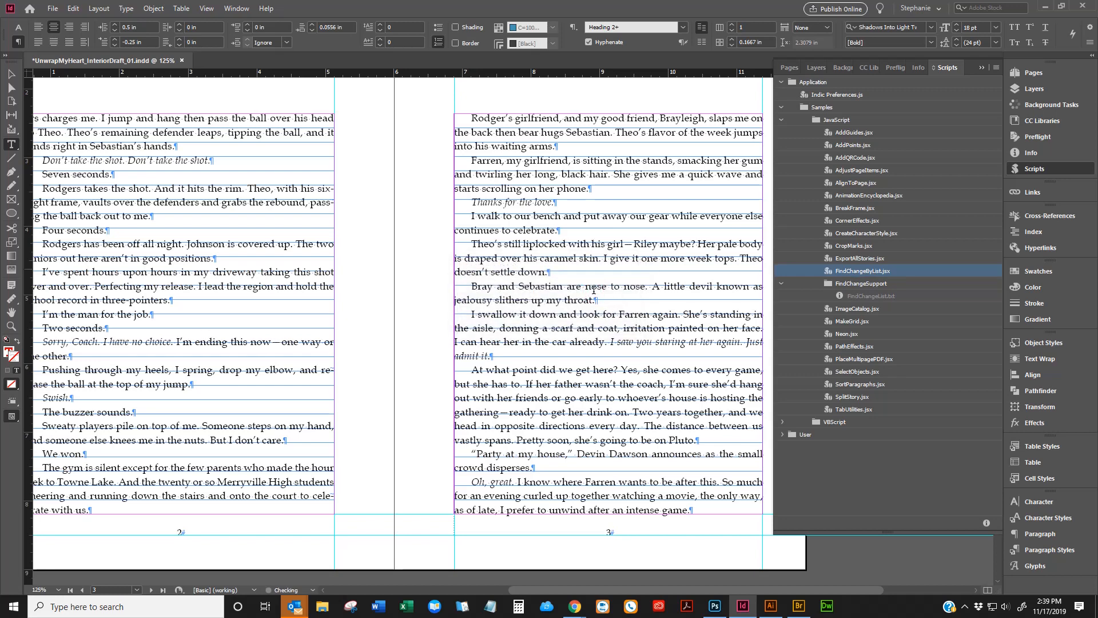
scroll(552, 452, "up", 19)
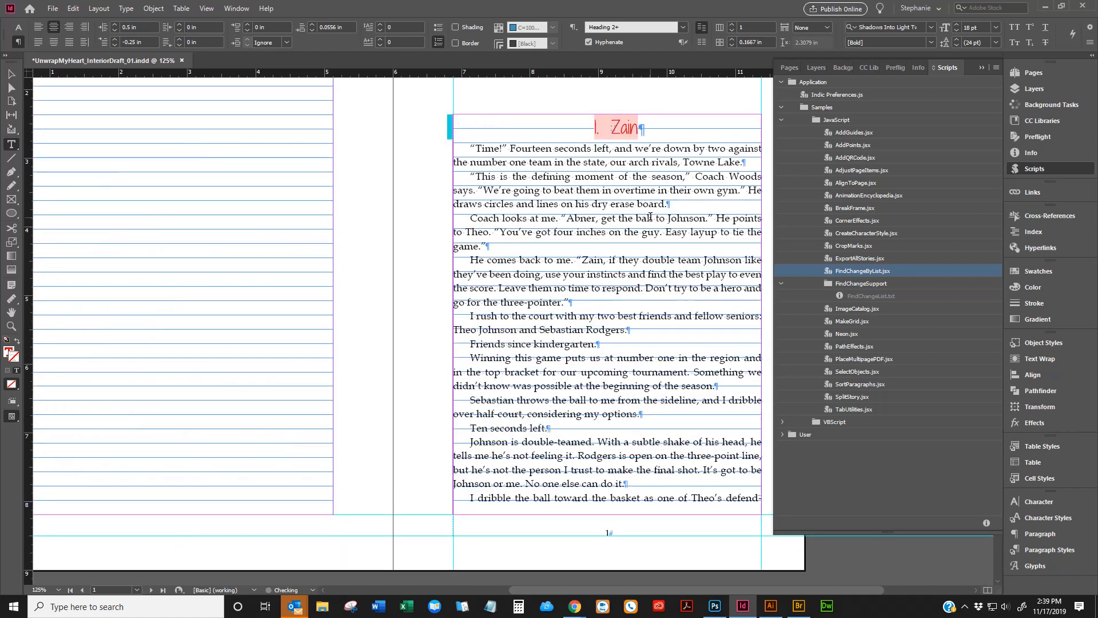
scroll(628, 258, "down", 9)
scroll(628, 257, "down", 5)
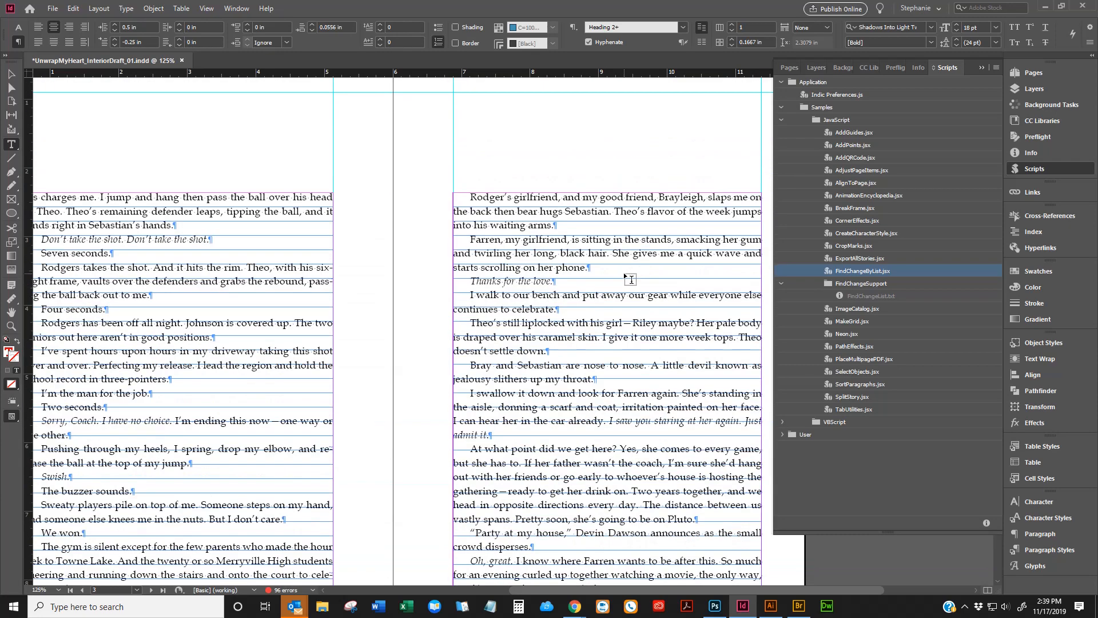
Step: Check the new em dashes after "girl" and "now", then return to the story start on page 1
left_click_drag(621, 323, 640, 323)
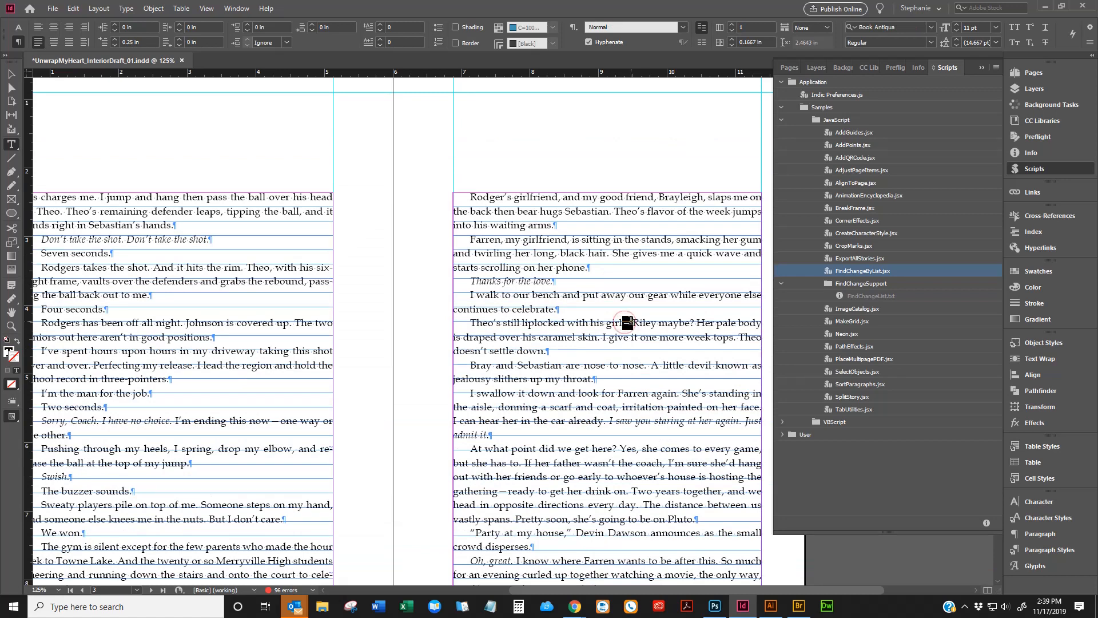
left_click(632, 322)
scroll(223, 413, "down", 2)
left_click_drag(270, 378, 287, 379)
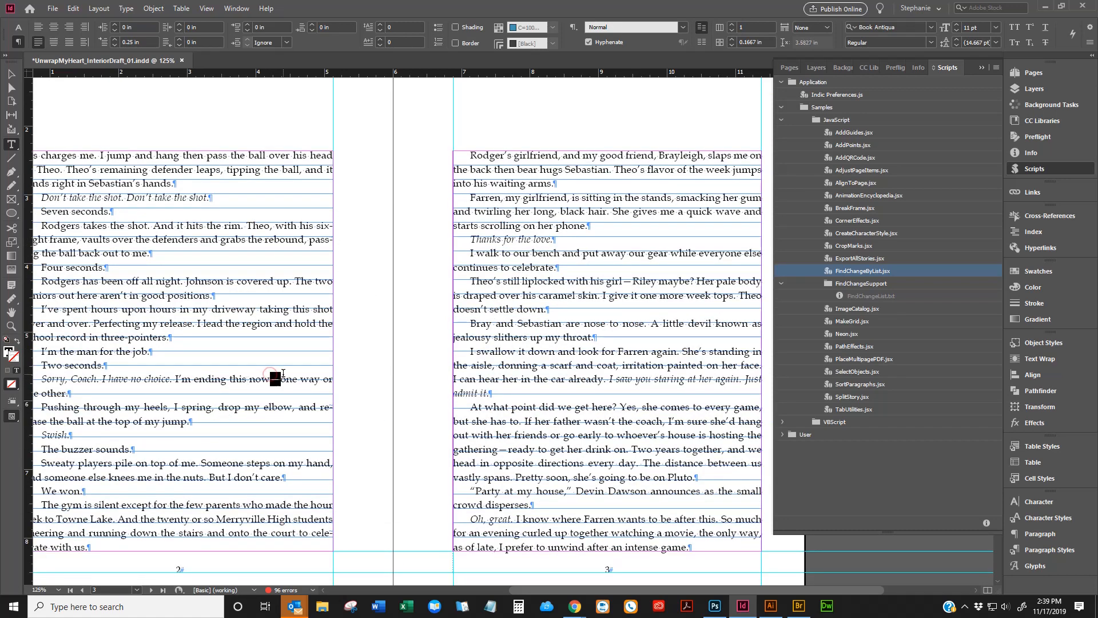
left_click(221, 295)
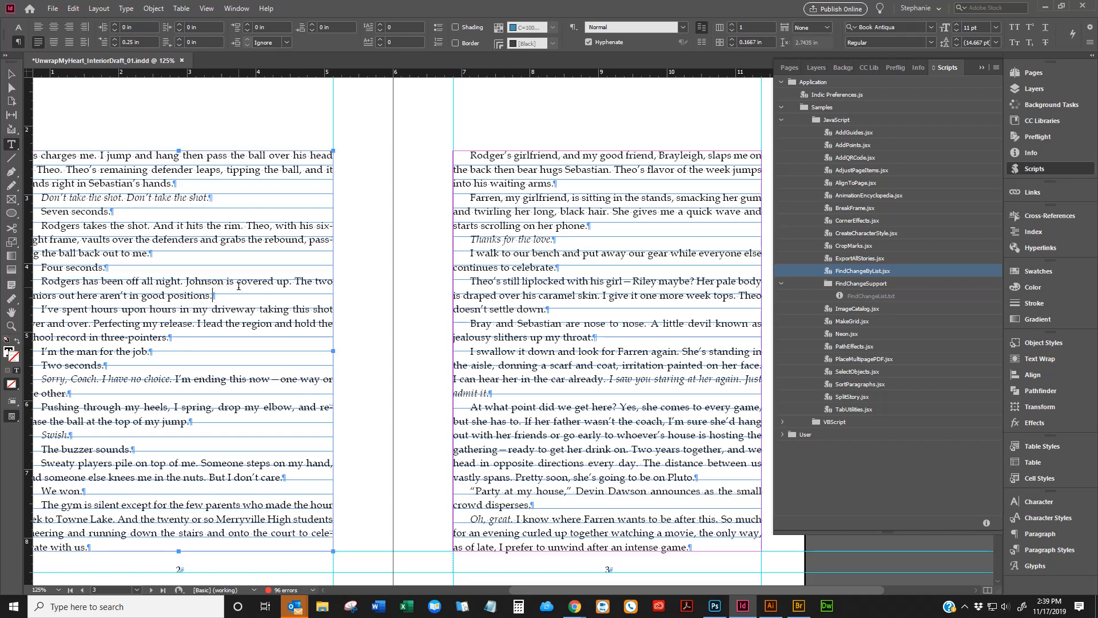
key("ctrl+Home")
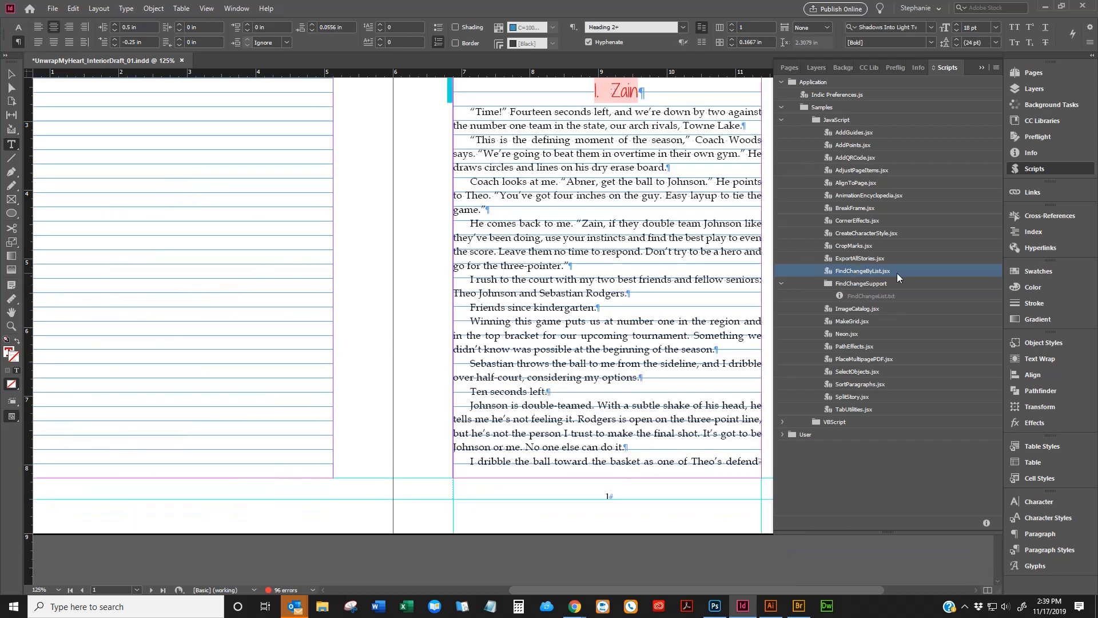
Step: Put the cursor in the "1. Zain" heading, apply the ChapterTitle paragraph style, and select the heading line
left_click(780, 120)
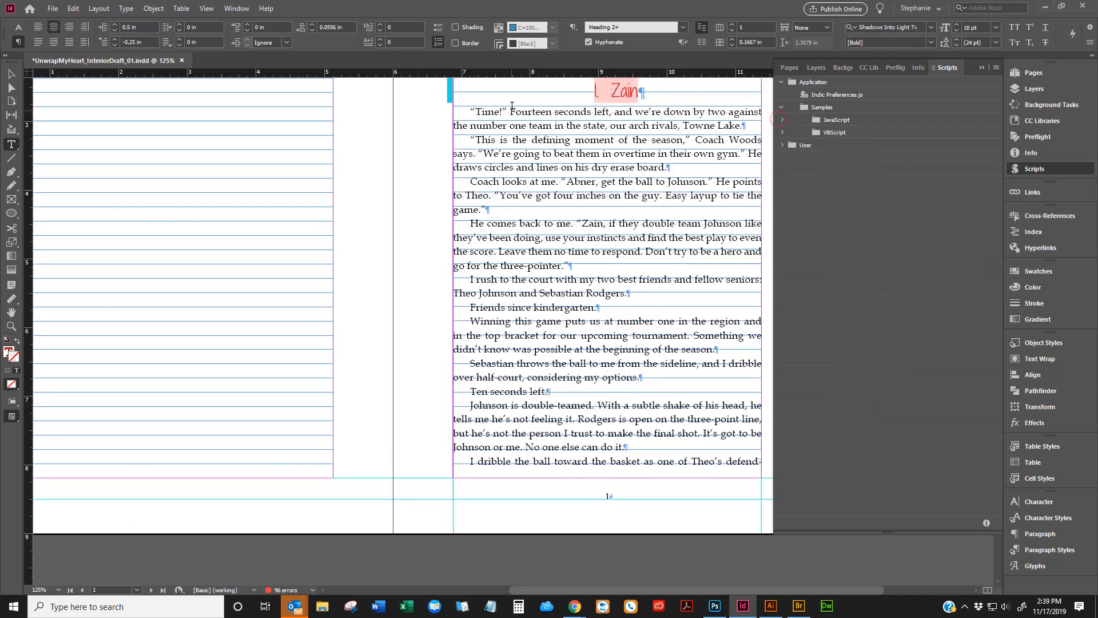
left_click(572, 165)
left_click(603, 92)
left_click_drag(611, 590, 671, 590)
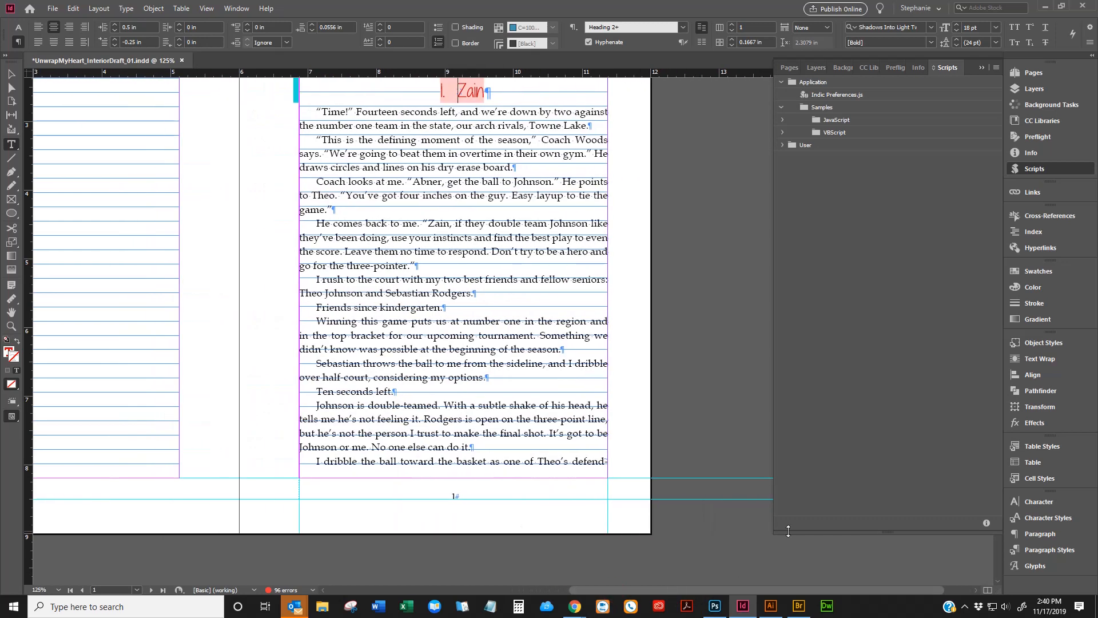
left_click(1058, 551)
scroll(919, 304, "up", 3)
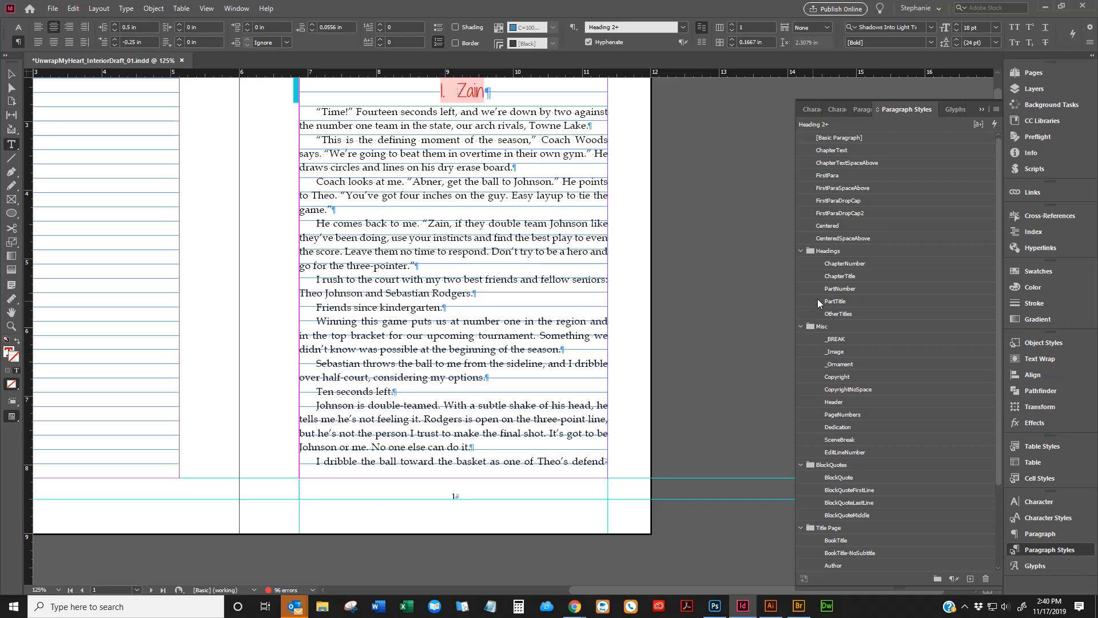
scroll(514, 193, "up", 2)
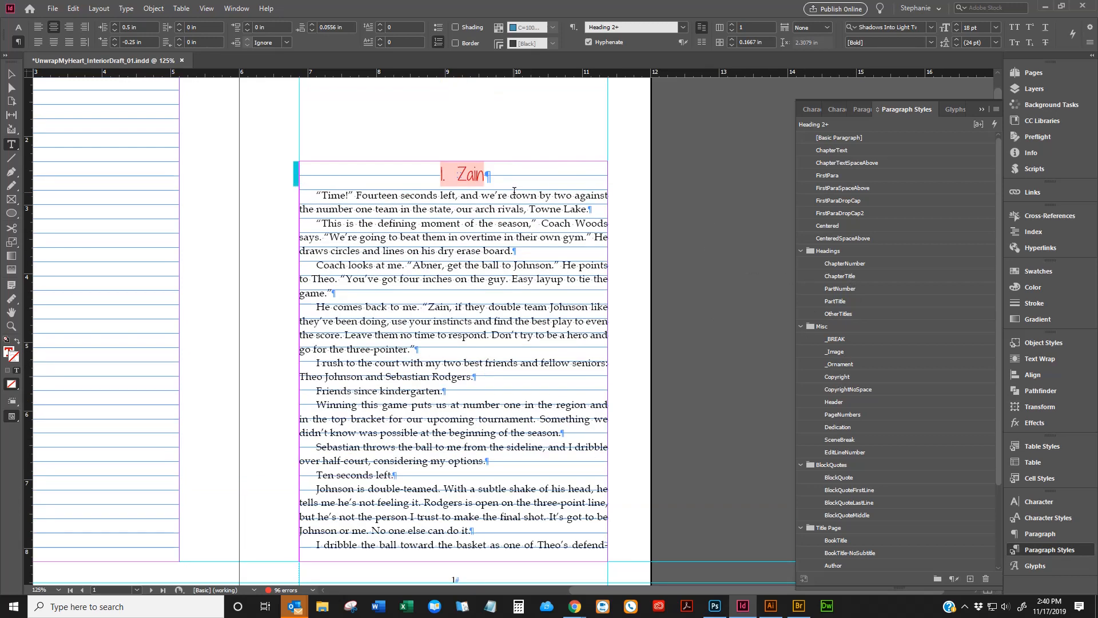
left_click(846, 275)
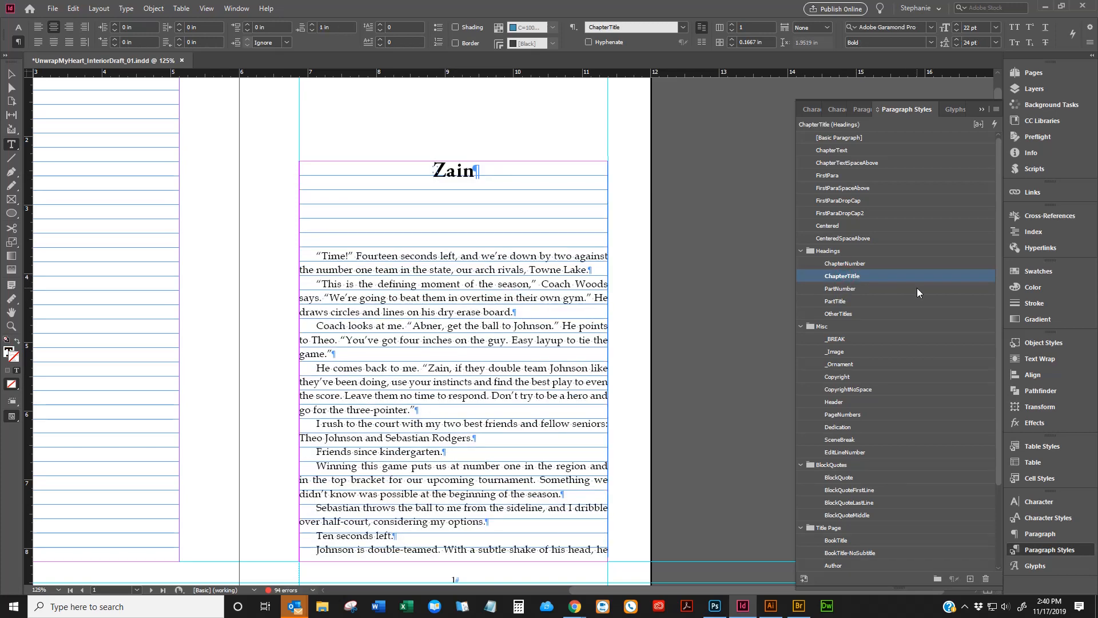
left_click(1064, 517)
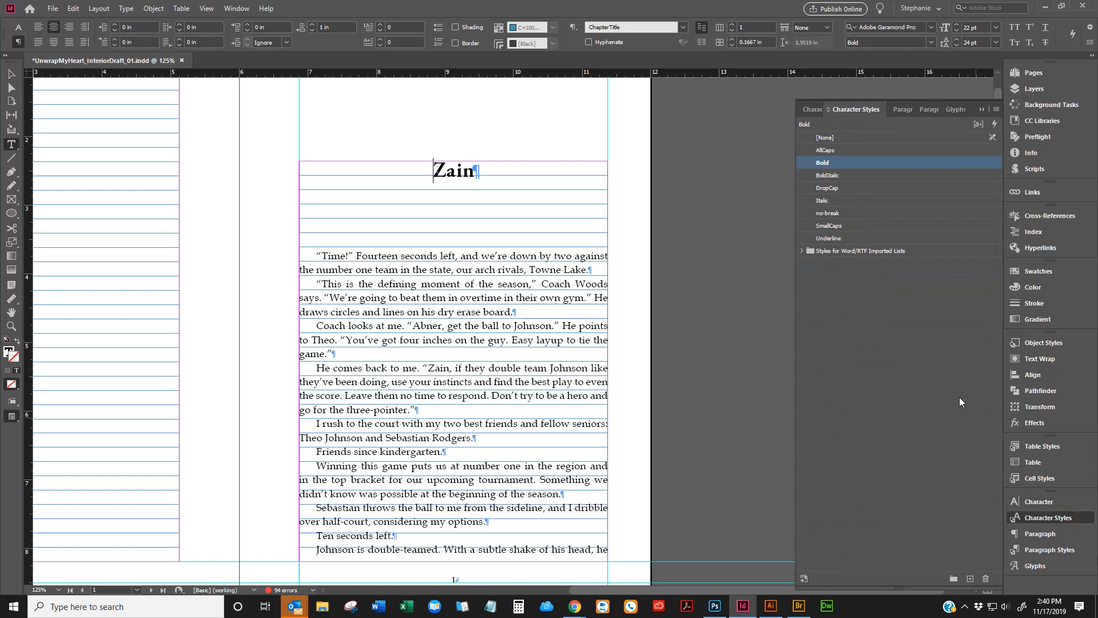
left_click(1059, 550)
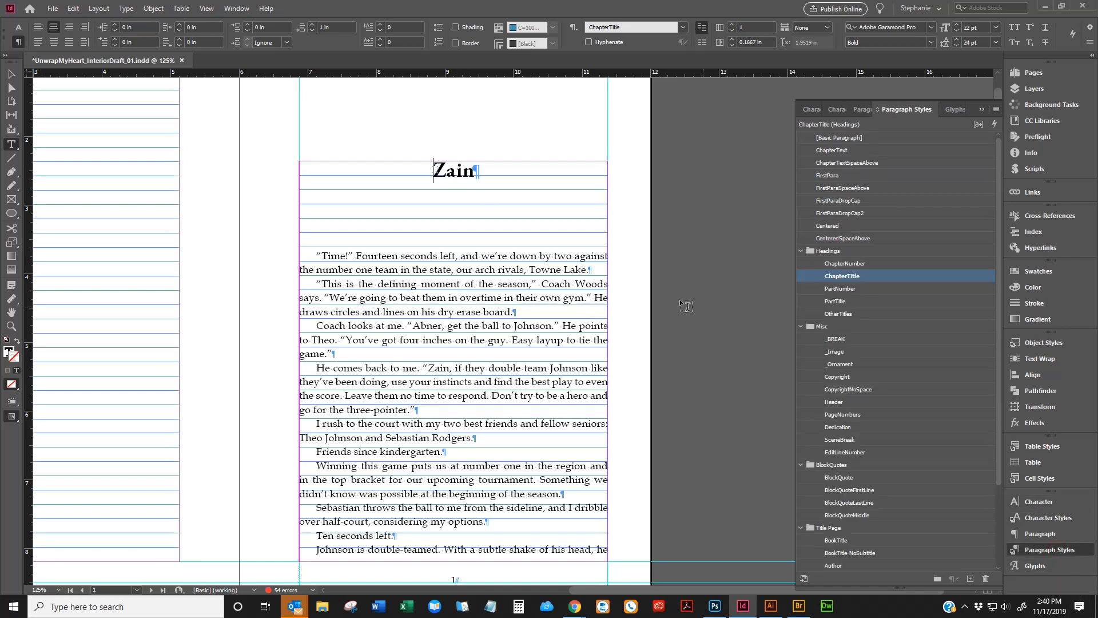
triple_click(453, 173)
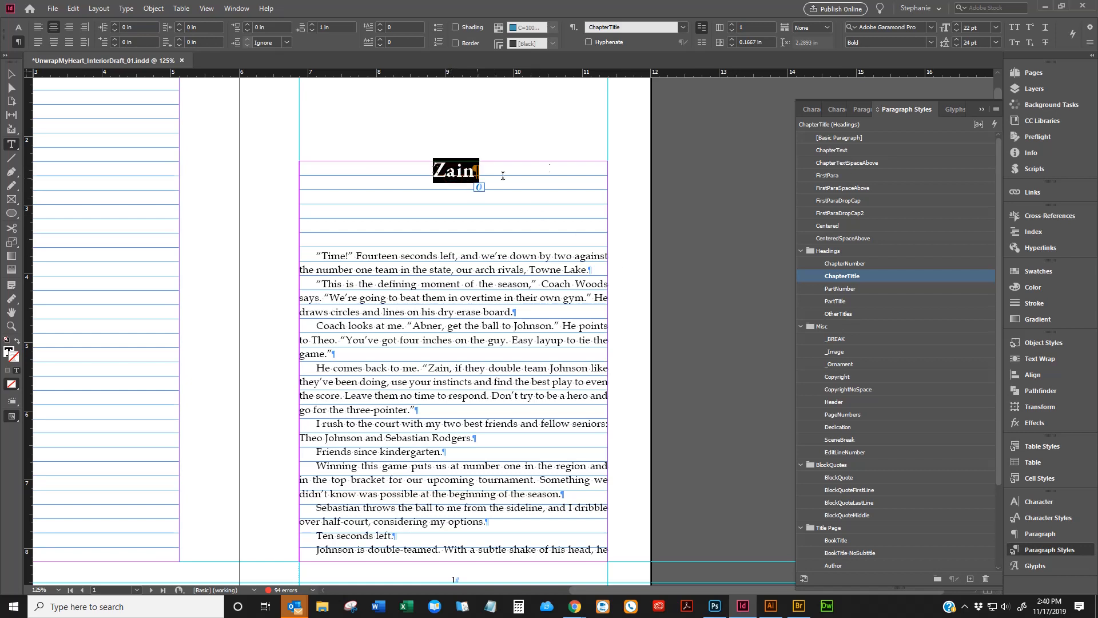
Step: Check ChapterTitle's Basic Character Formats font style, keep it Regular, and cancel without changes
right_click(883, 276)
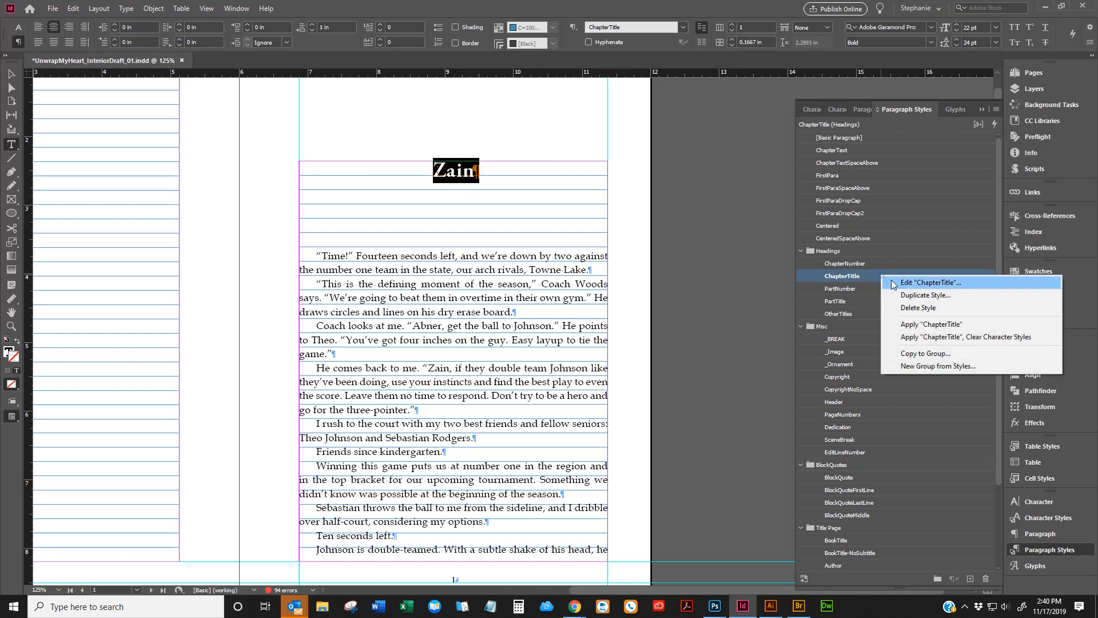
left_click(910, 283)
left_click(253, 139)
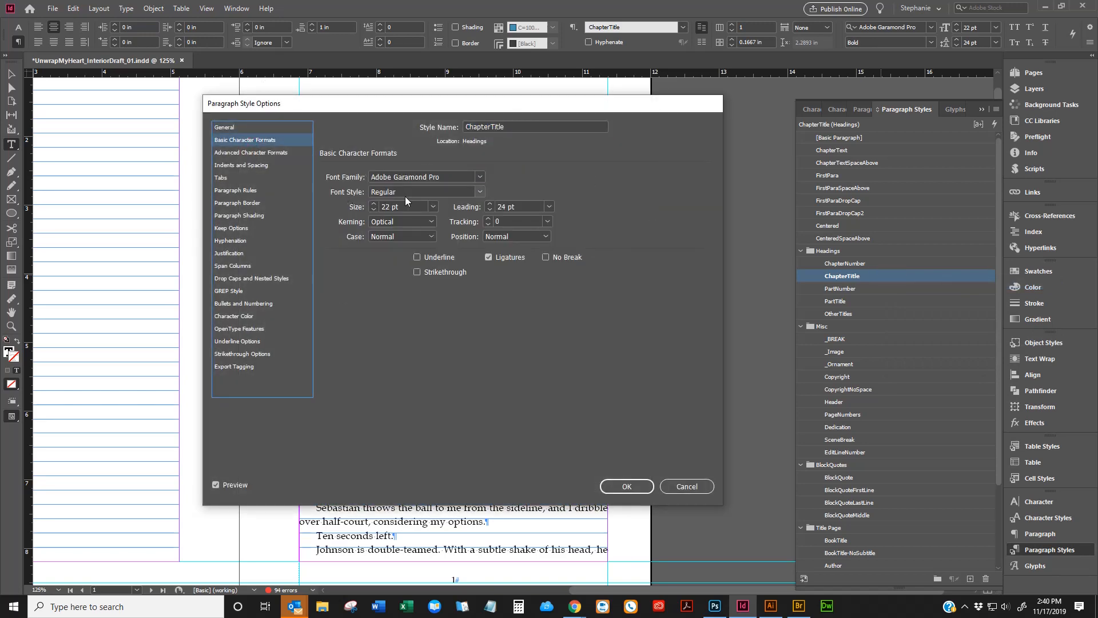
left_click(477, 194)
left_click(477, 193)
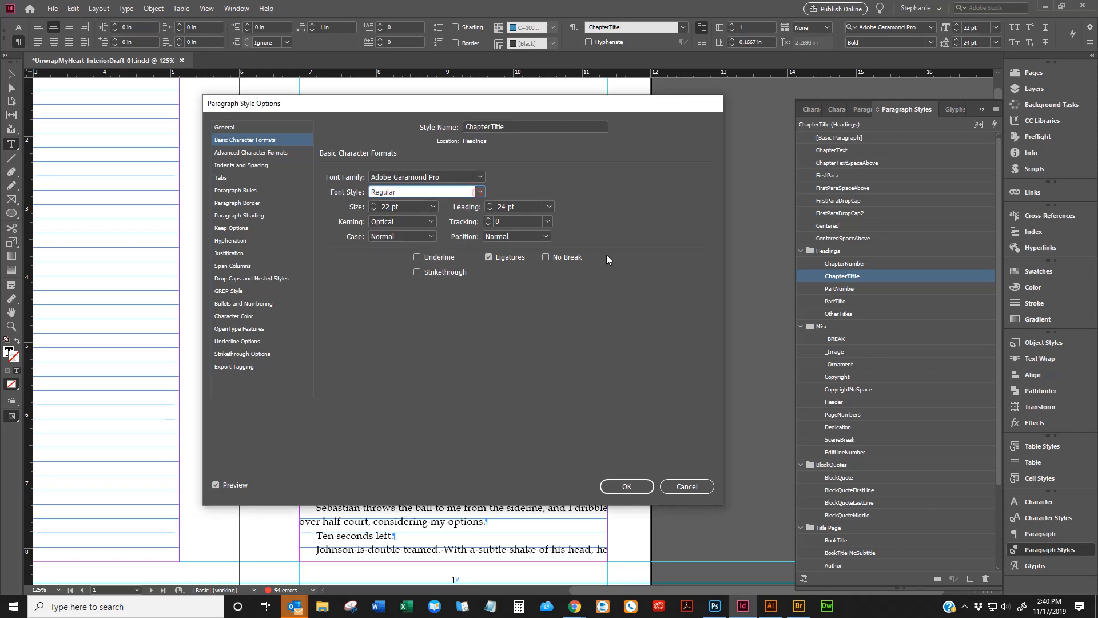
left_click(687, 486)
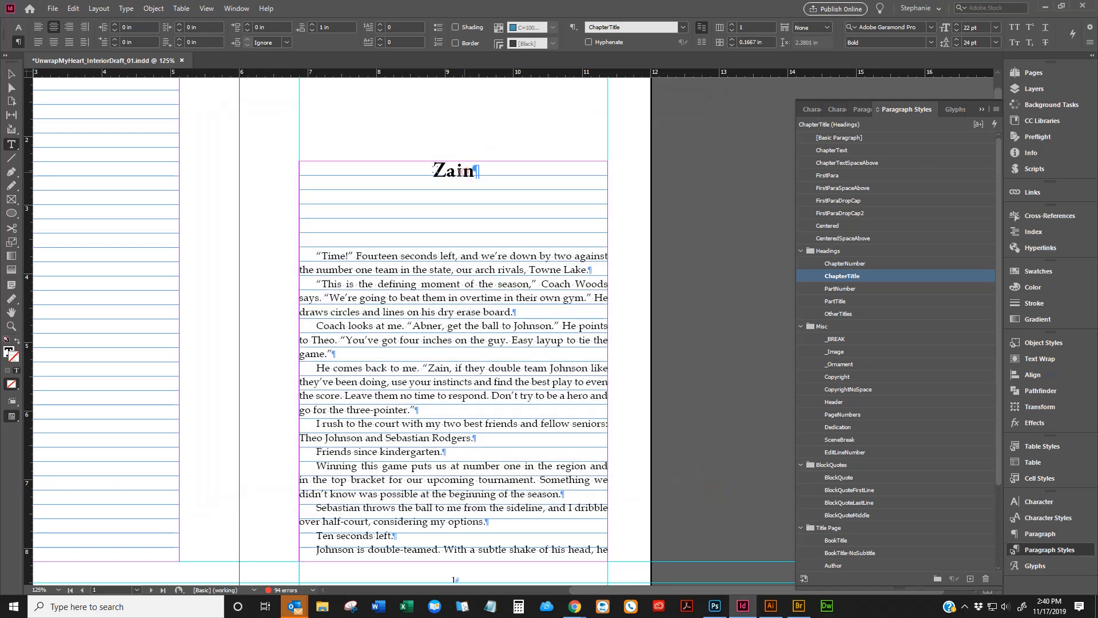
Step: Check the character style on the word "Zain", then scroll down to page 5
left_click(465, 173)
double_click(452, 169)
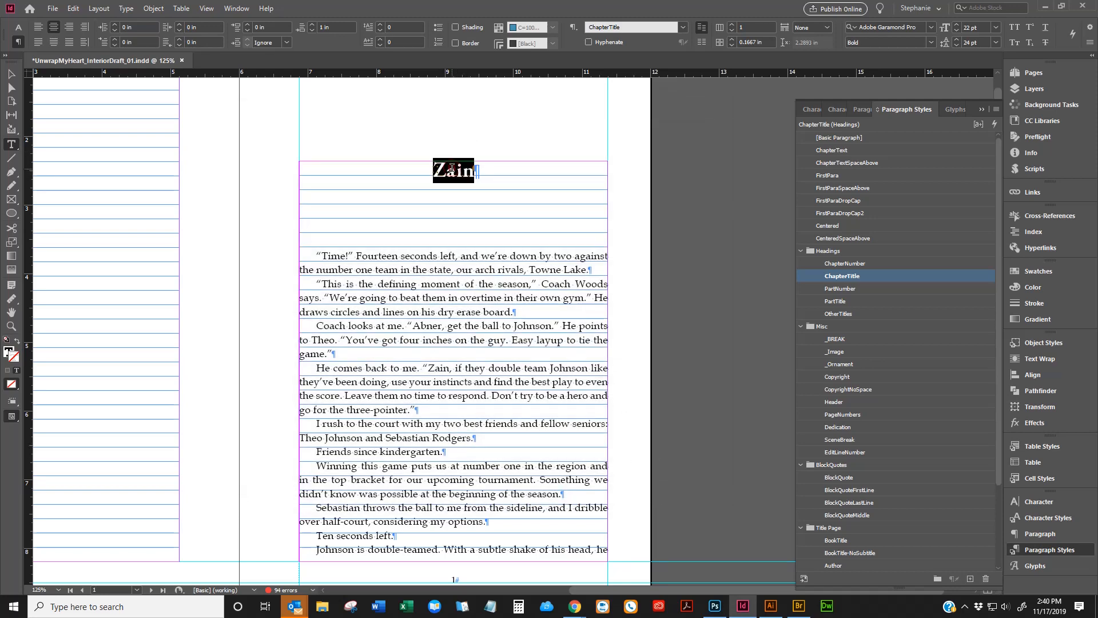
left_click(1028, 518)
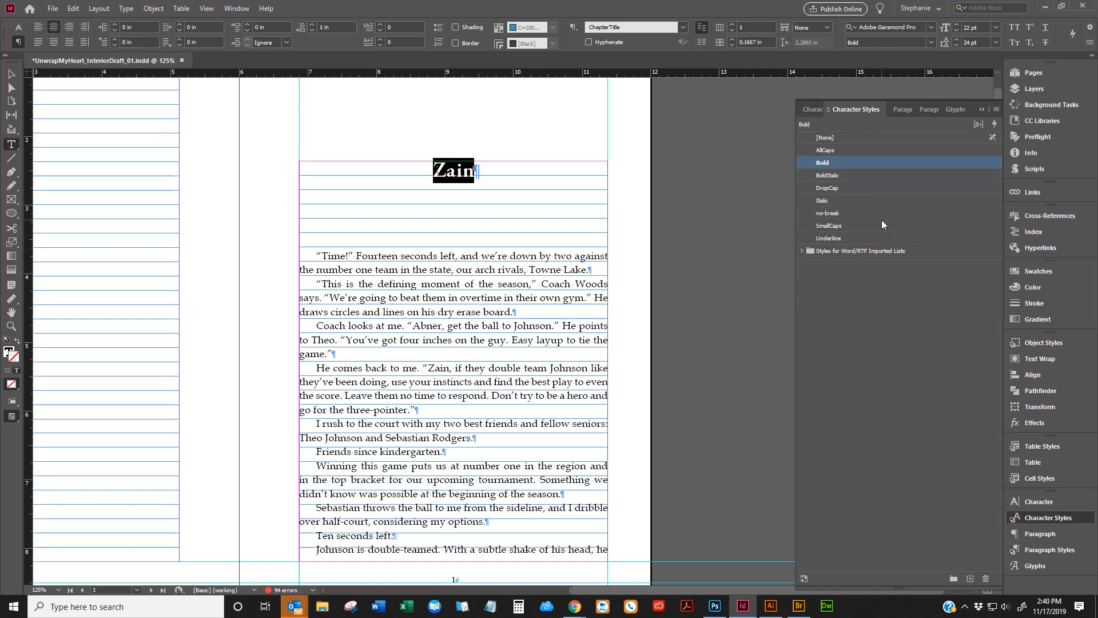
left_click(537, 168)
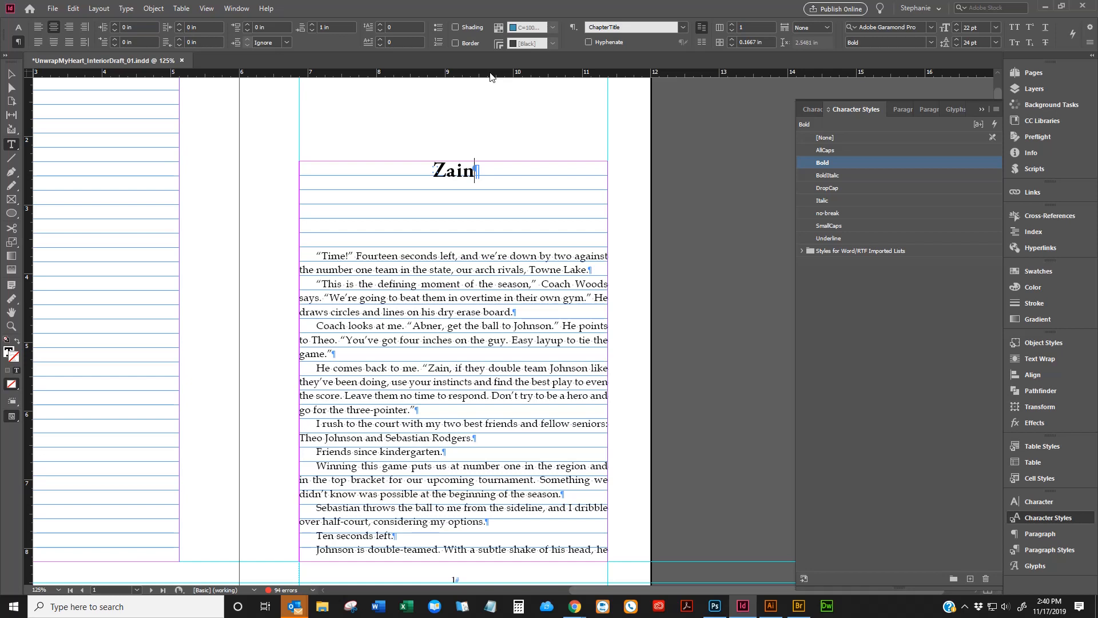
scroll(465, 400, "down", 20)
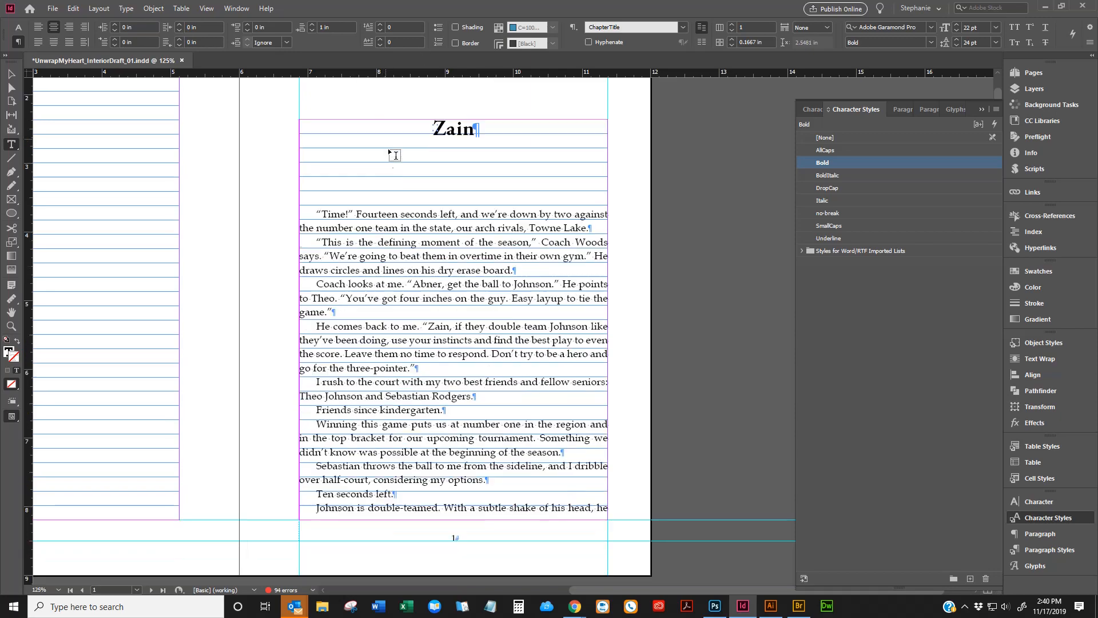
scroll(465, 400, "down", 15)
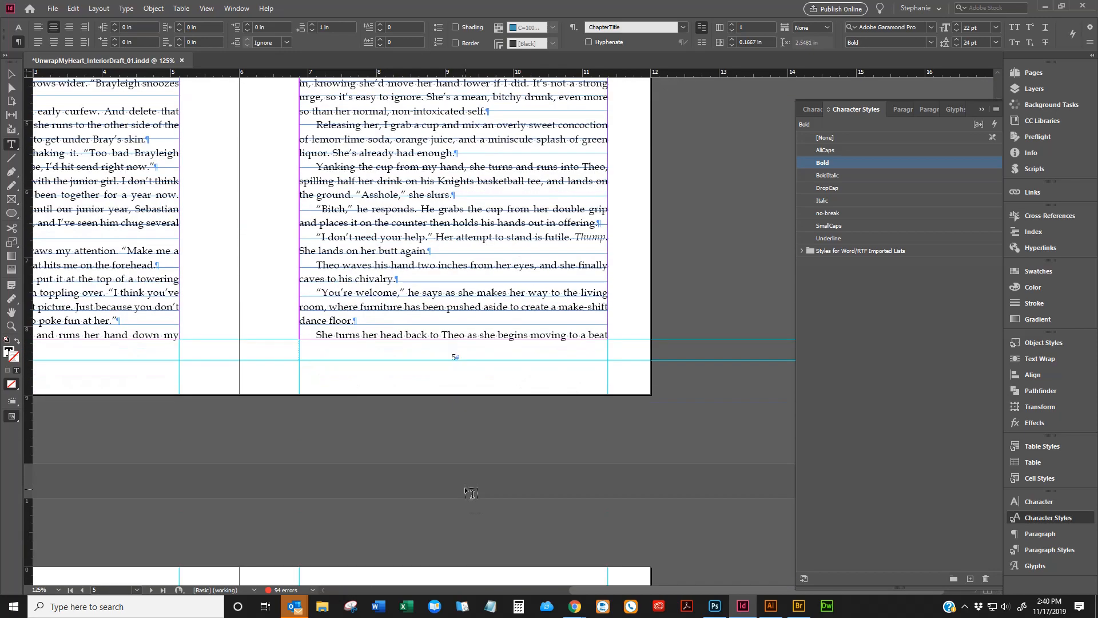
Step: Apply the ChapterTitle paragraph style to the Brayleigh heading, then bring up Find/Change
left_click(516, 381)
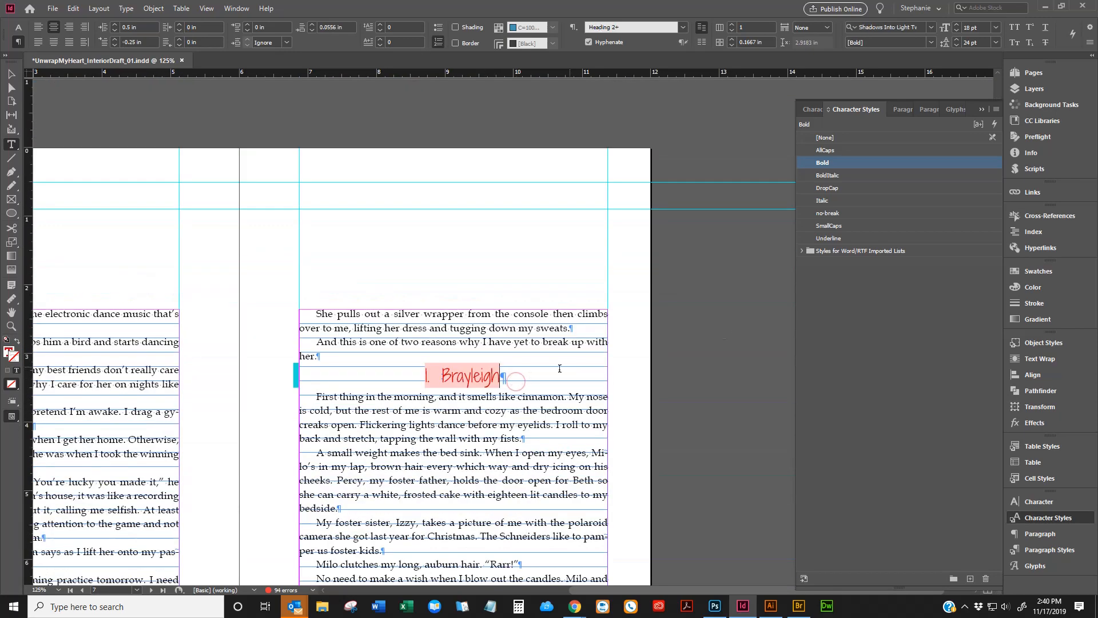
left_click(1037, 550)
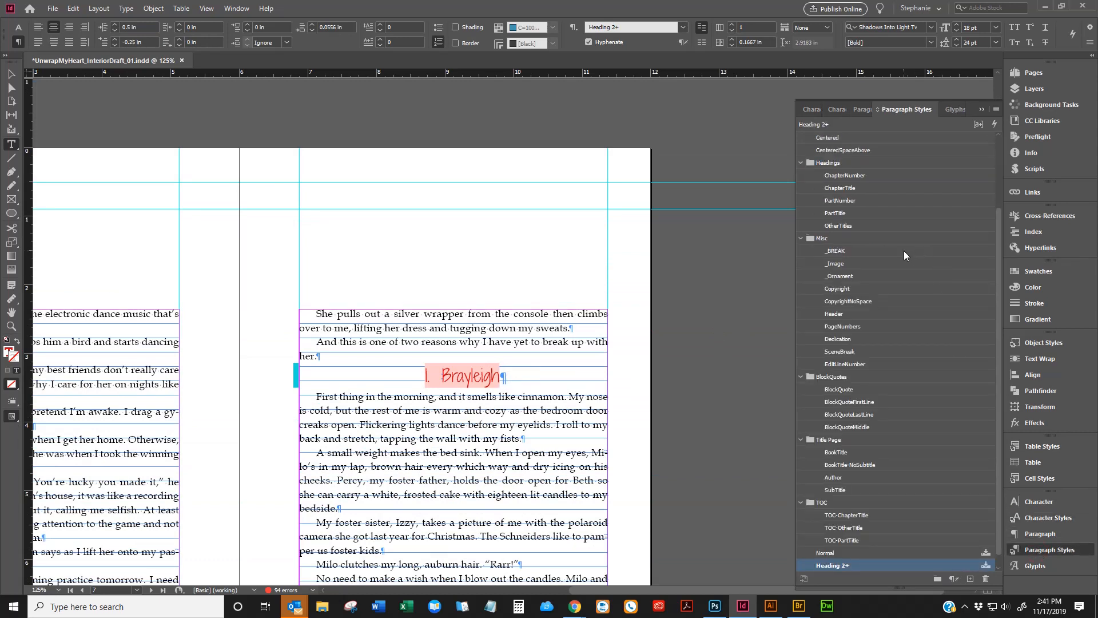
left_click(858, 187)
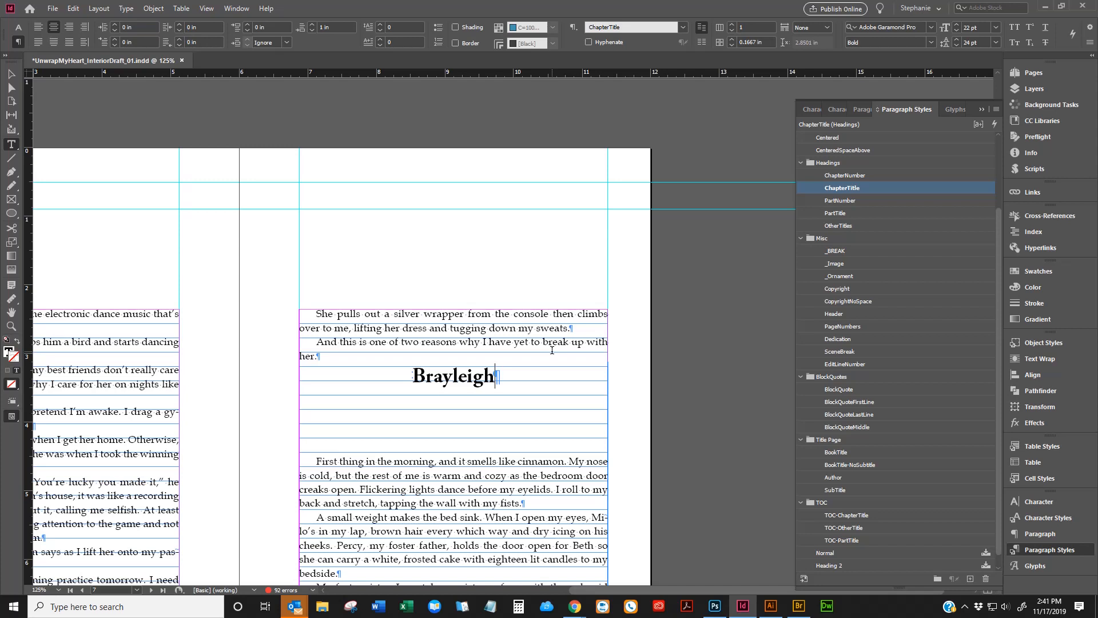
key("ctrl+f")
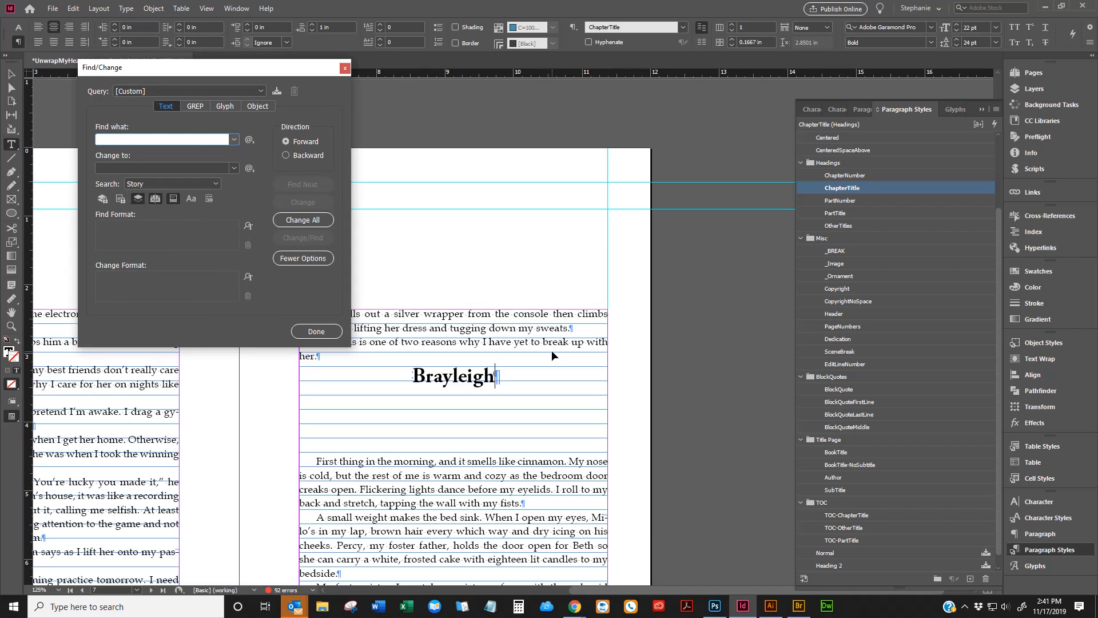
left_click(345, 69)
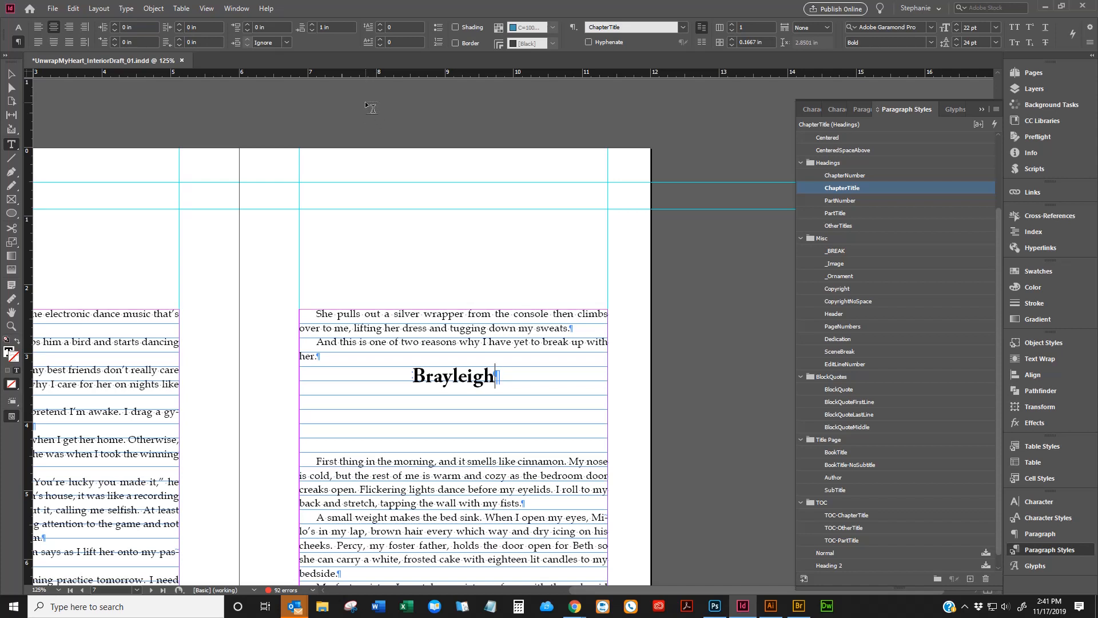
key("ctrl+f")
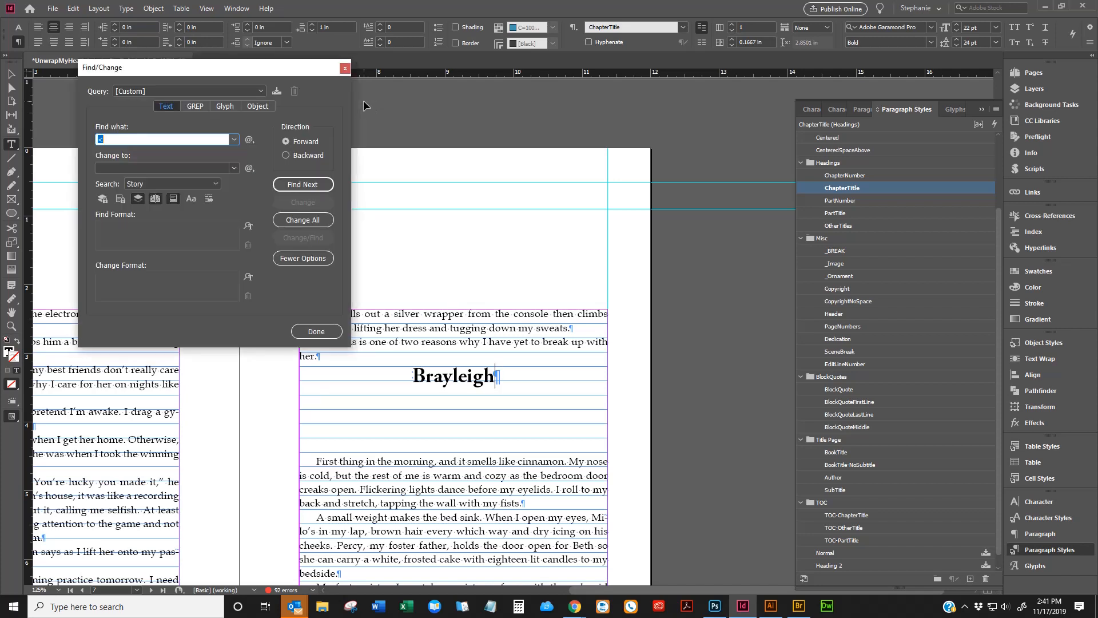
key("BackSpace")
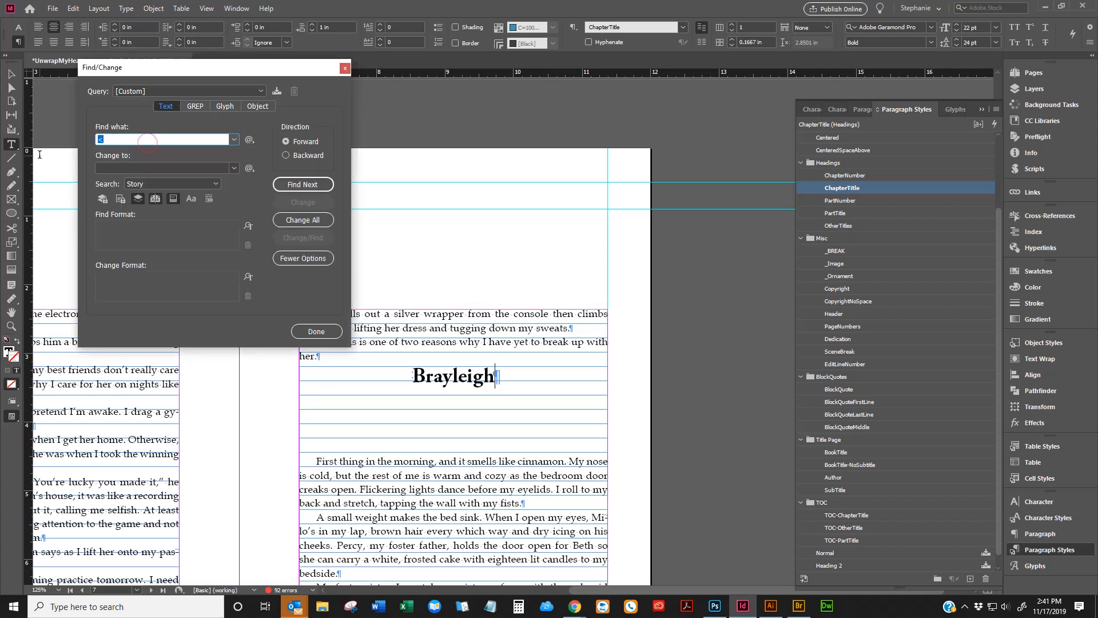
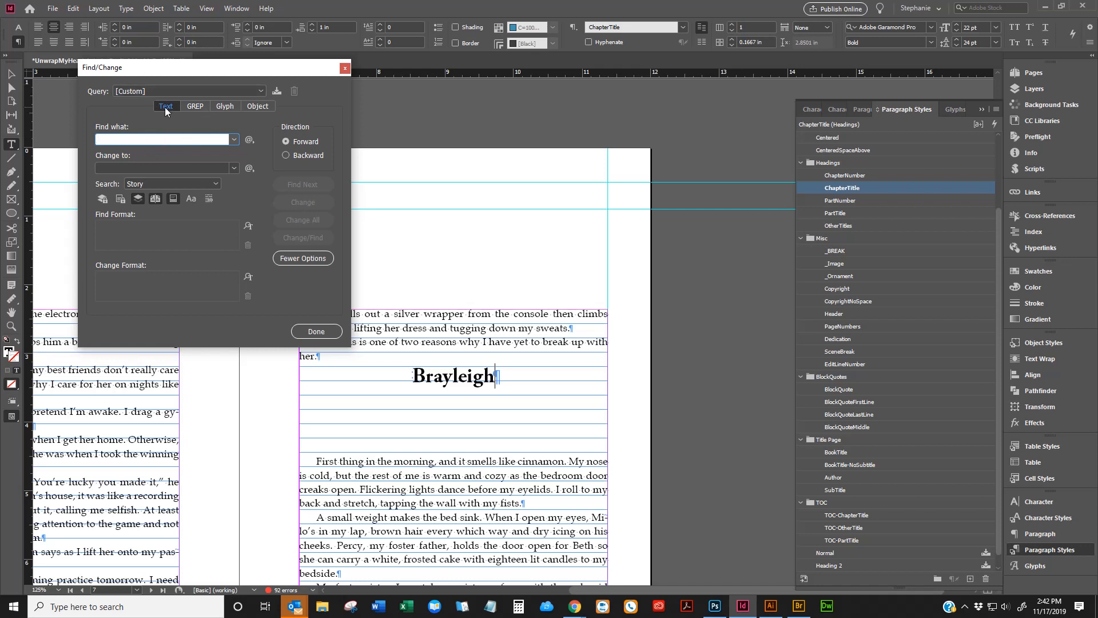
Step: Enter Zain^p (Zain plus End of Paragraph) in the Find what field
left_click(128, 139)
type("Zain")
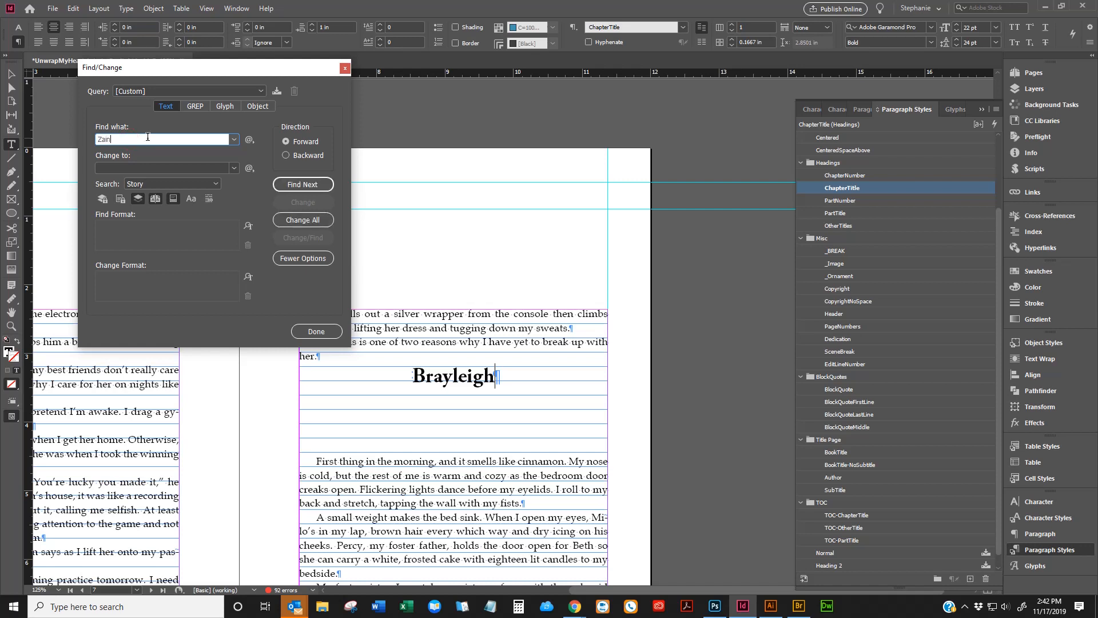
left_click(248, 141)
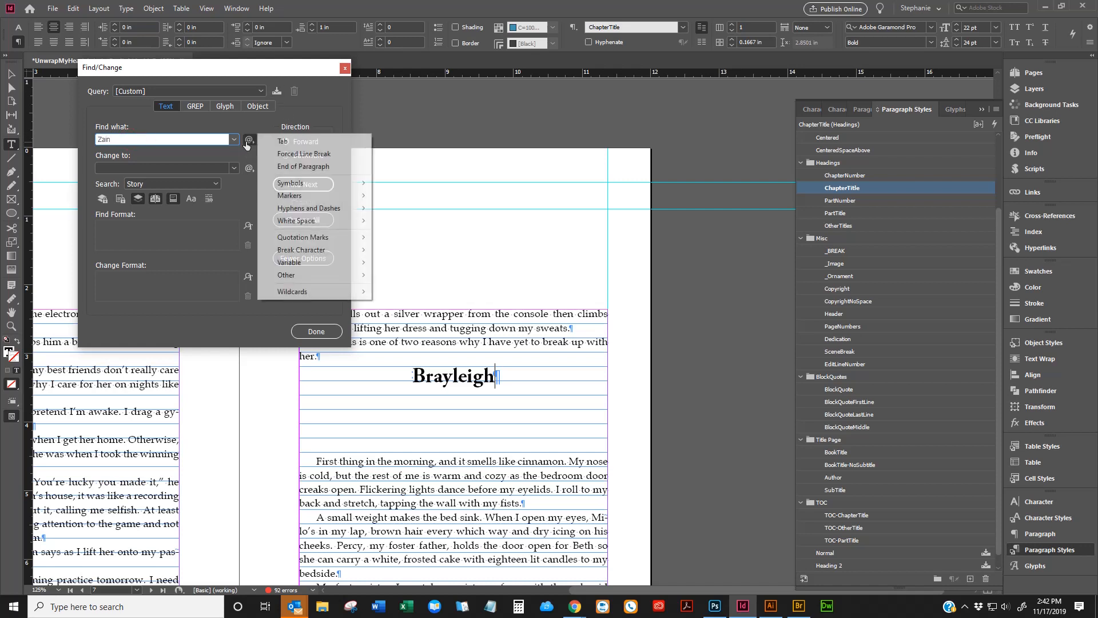
left_click(280, 170)
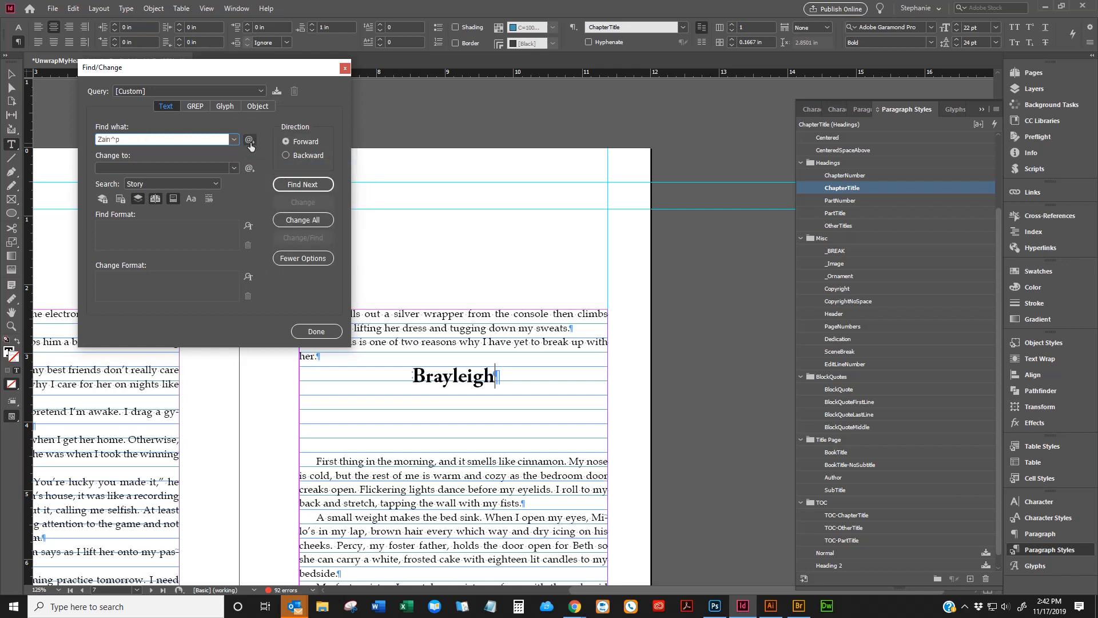
left_click(249, 142)
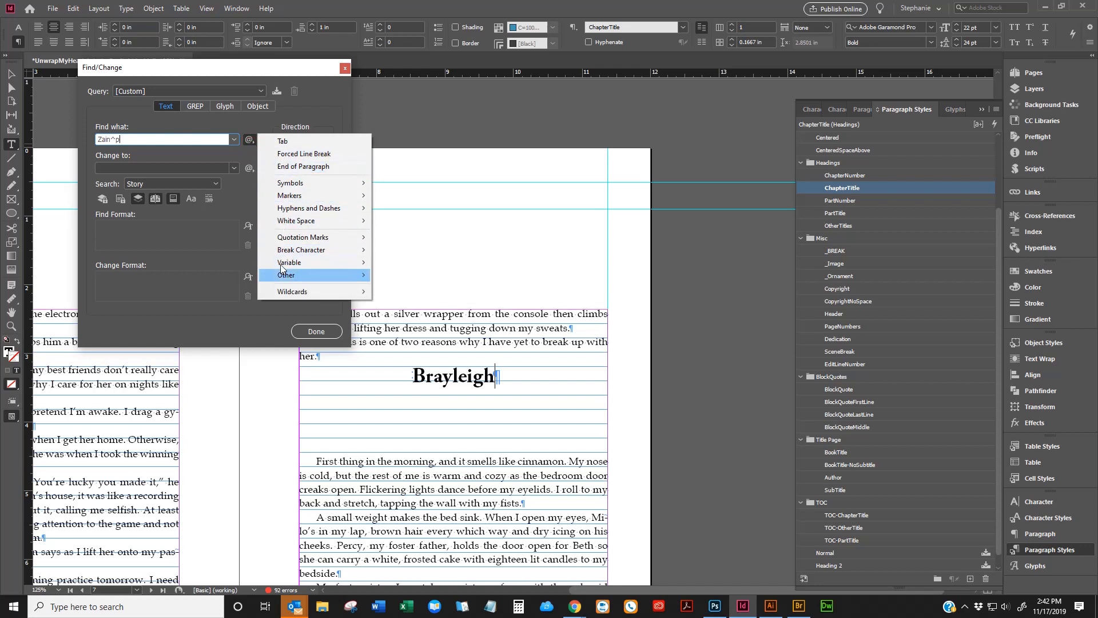
left_click(187, 143)
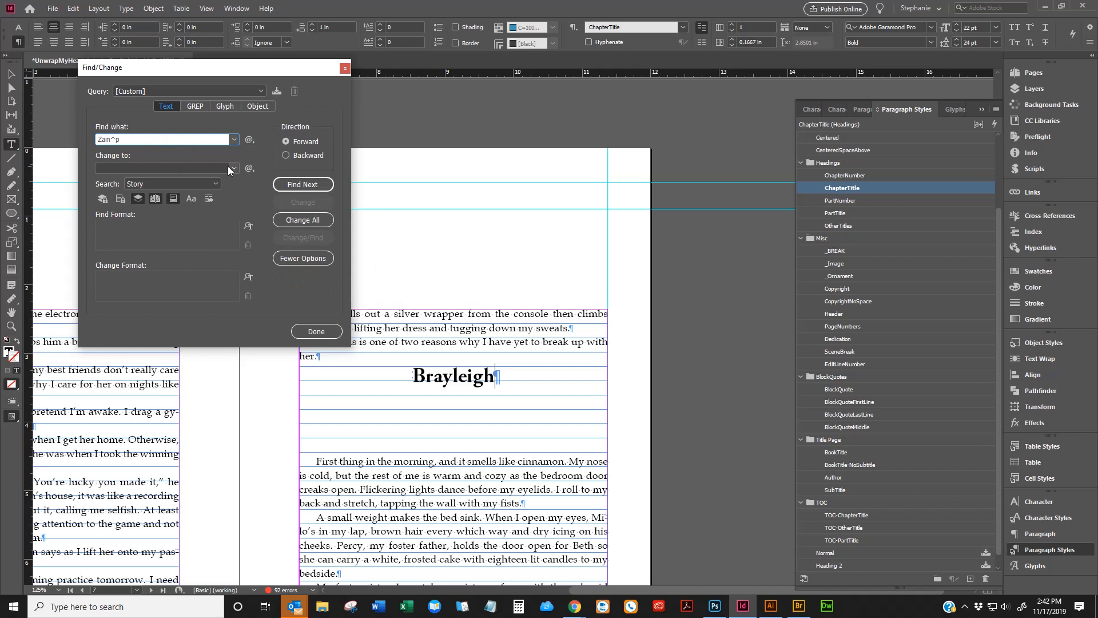
Step: Enter Zain^p in the Change to field
left_click(167, 166)
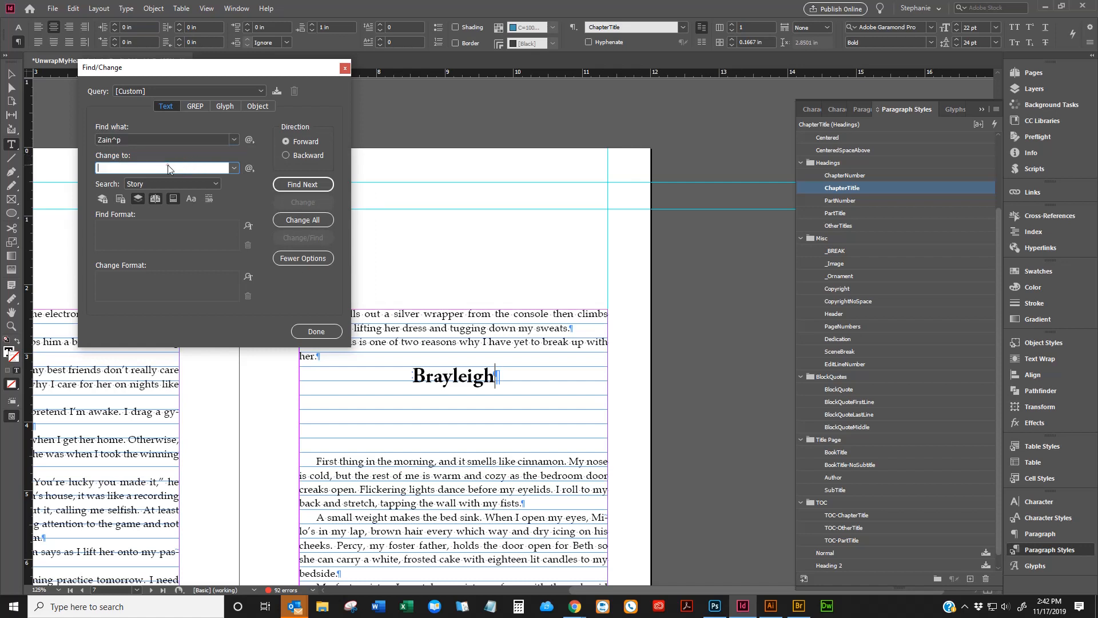
left_click(234, 168)
left_click(239, 167)
left_click(249, 168)
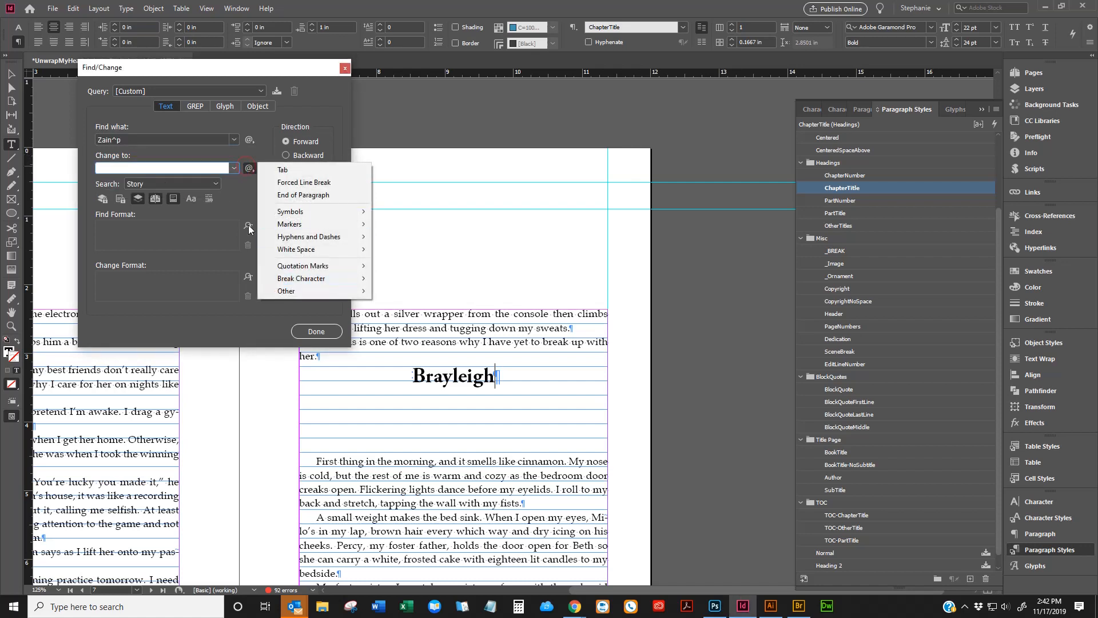
left_click(139, 168)
left_click(139, 168)
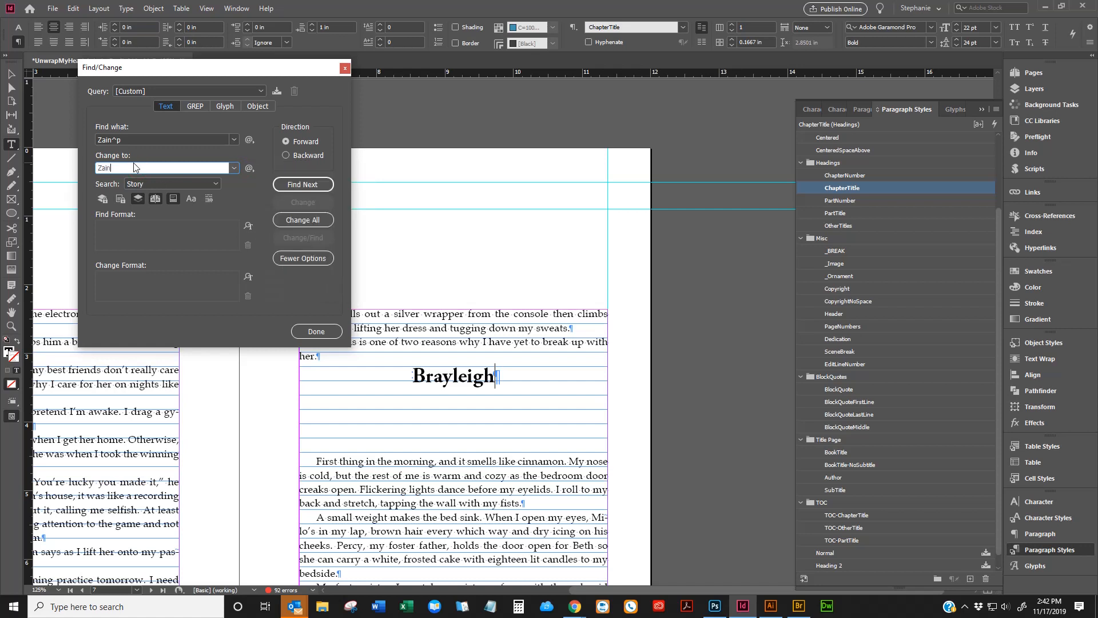
type("Zain^p")
Step: Set the Change Format to Character Style [None] and Paragraph Style ChapterTitle
left_click(250, 278)
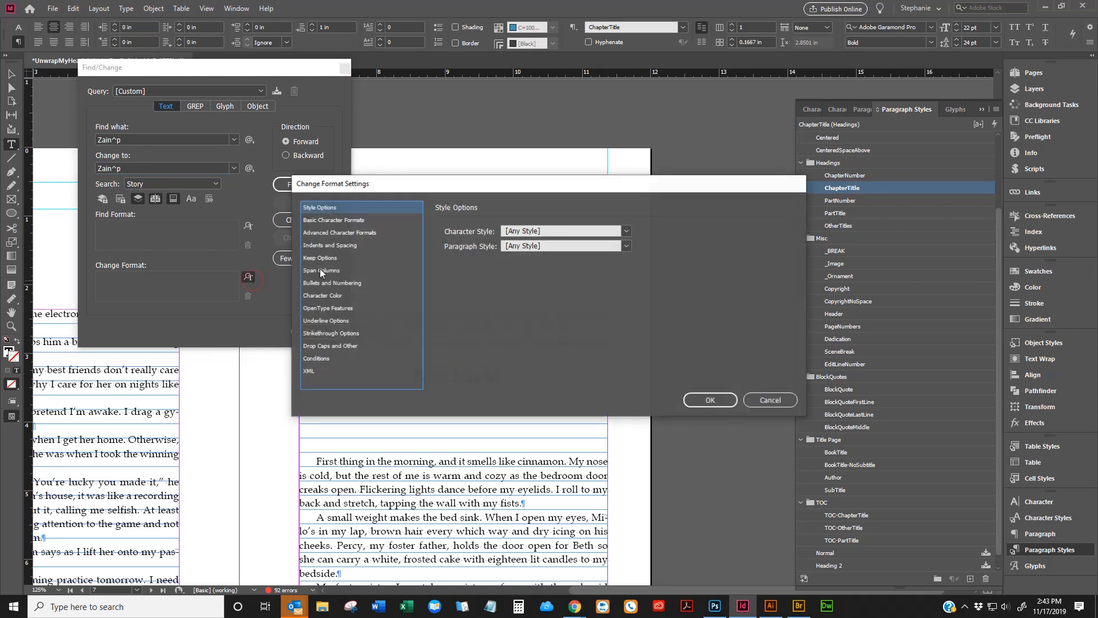
left_click(540, 230)
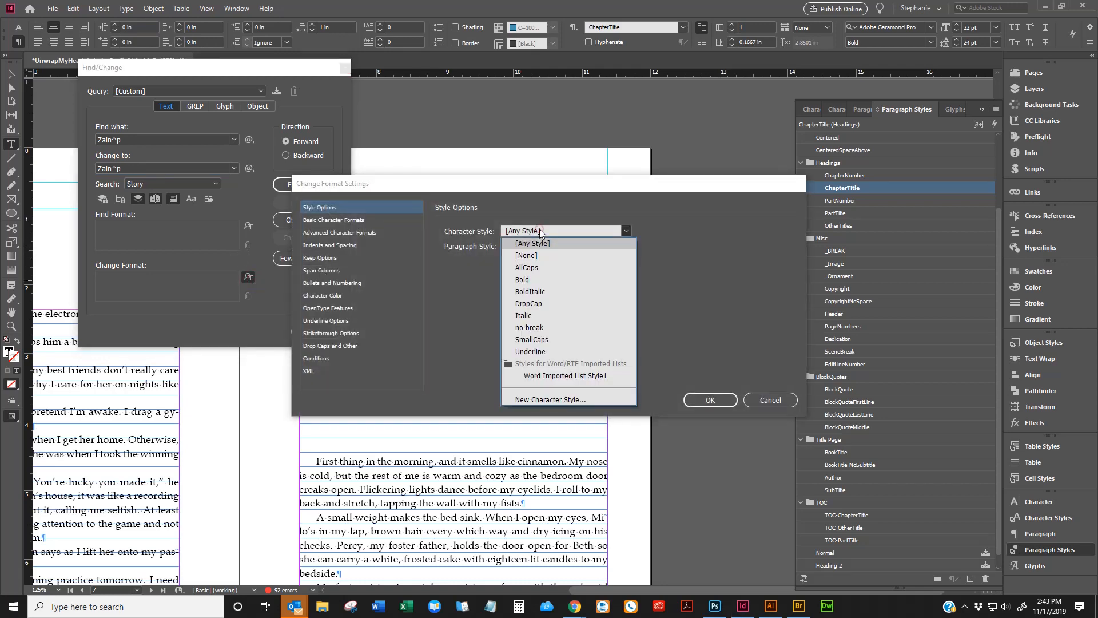
left_click(531, 257)
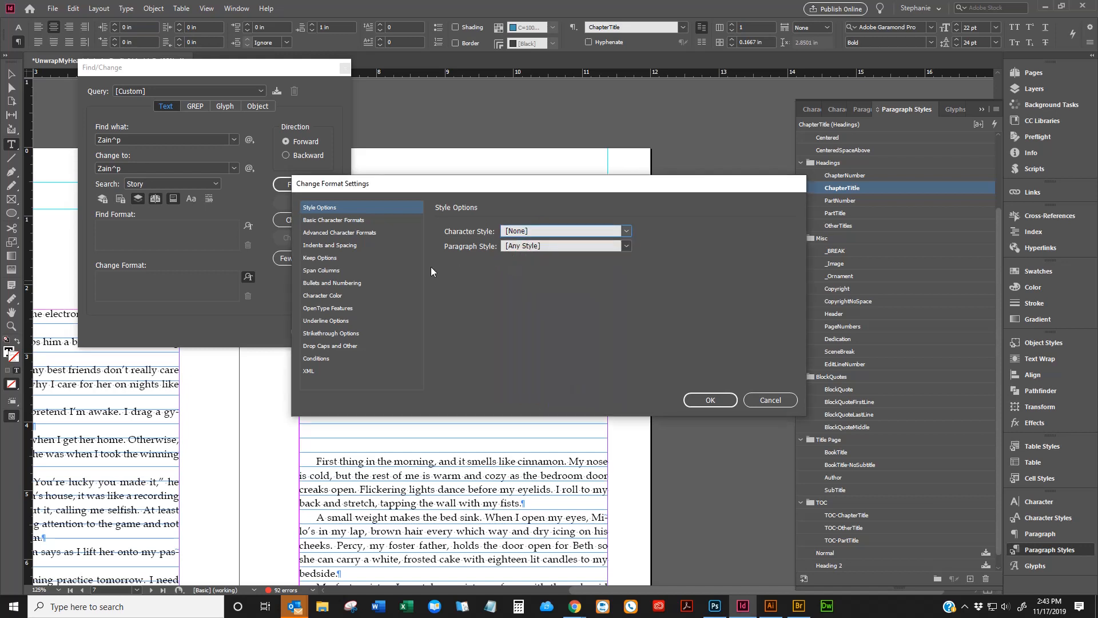
left_click(527, 246)
left_click(566, 414)
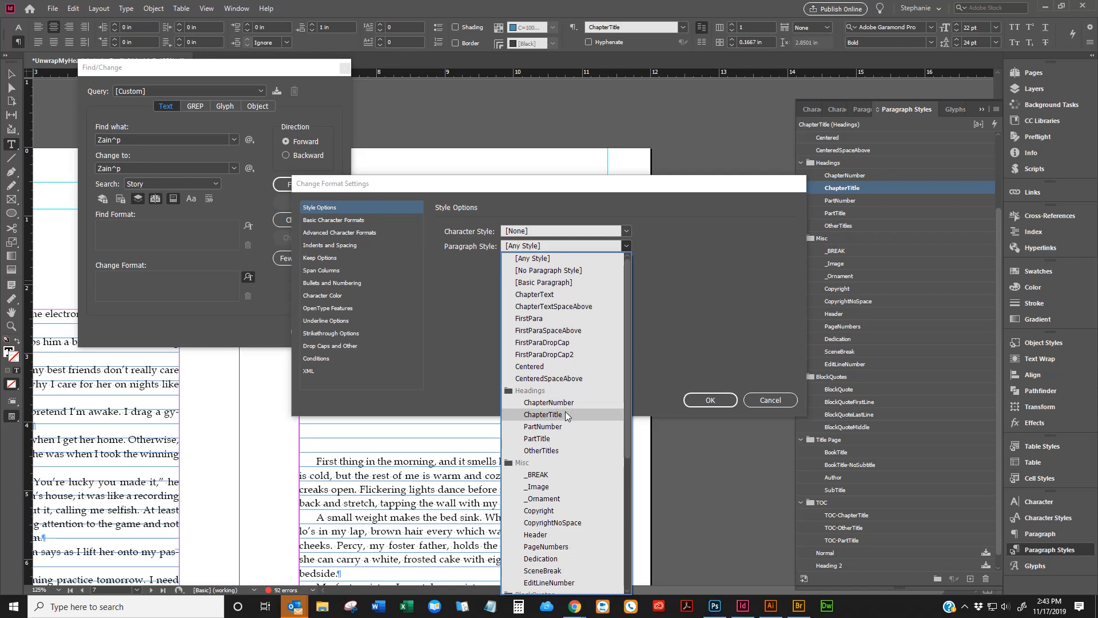
left_click(566, 414)
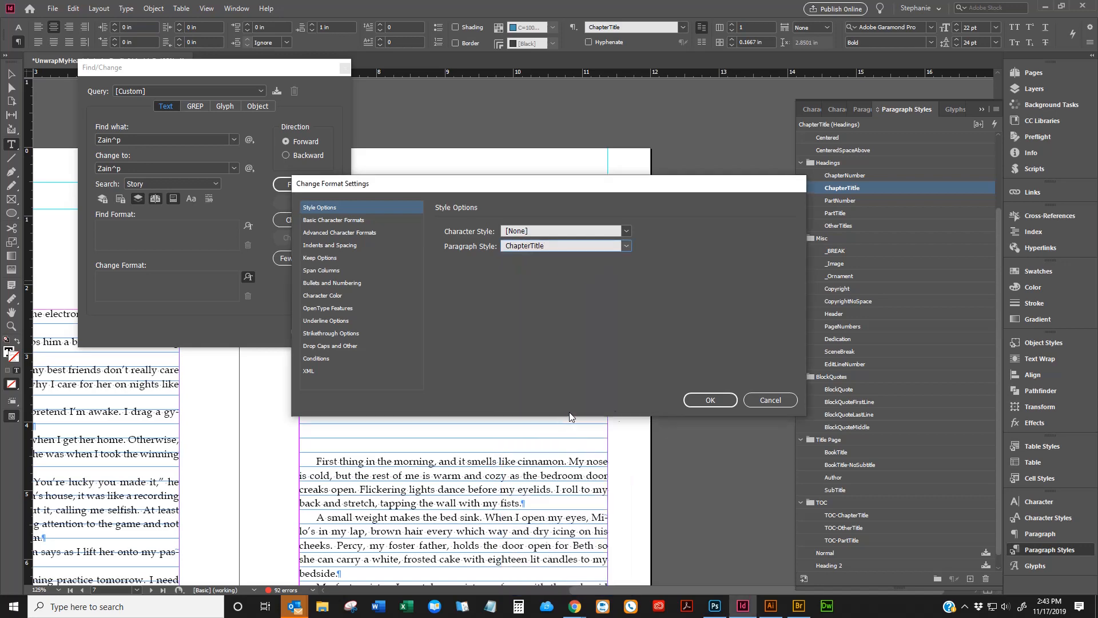
left_click(695, 404)
left_click(423, 327)
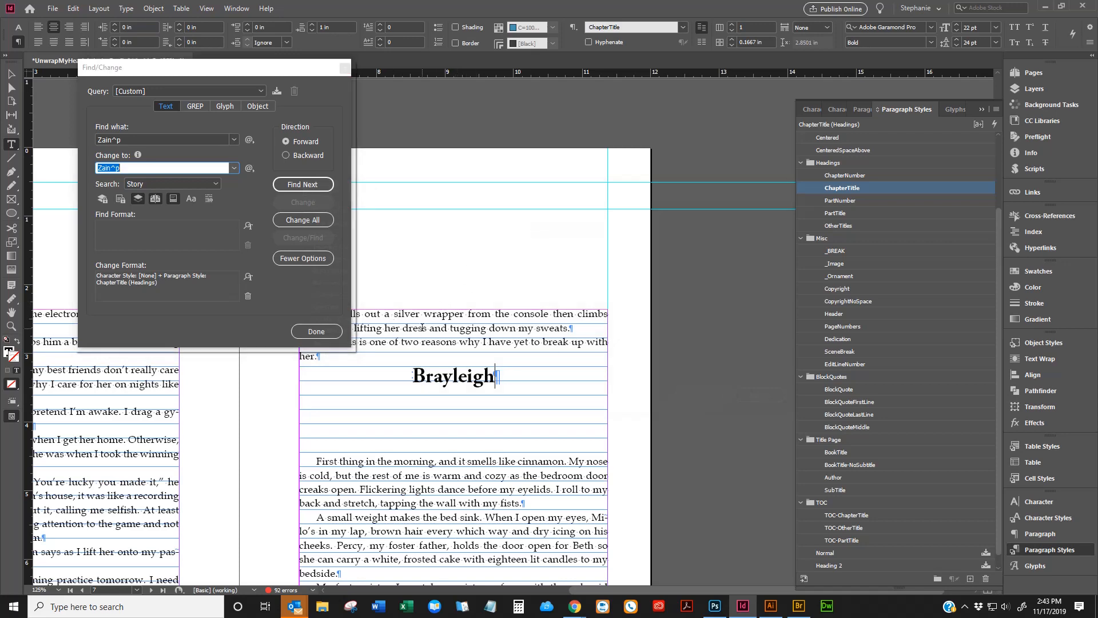
Step: From the story start, find and restyle the first Zain headings one at a time
key("ctrl+Home")
scroll(465, 317, "up", 3)
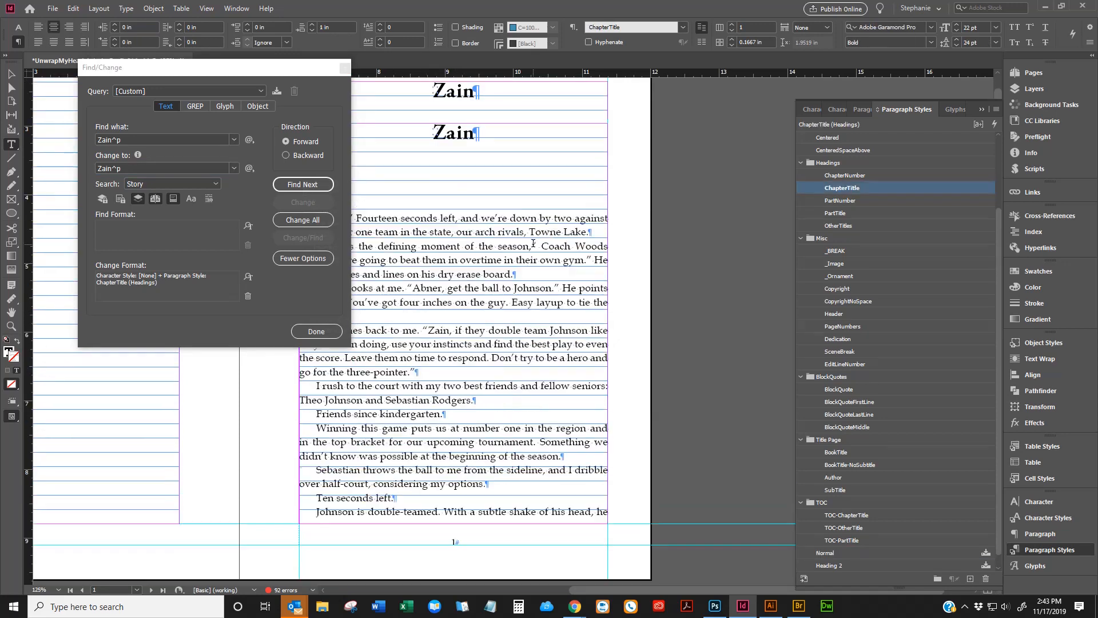
left_click_drag(291, 67, 201, 63)
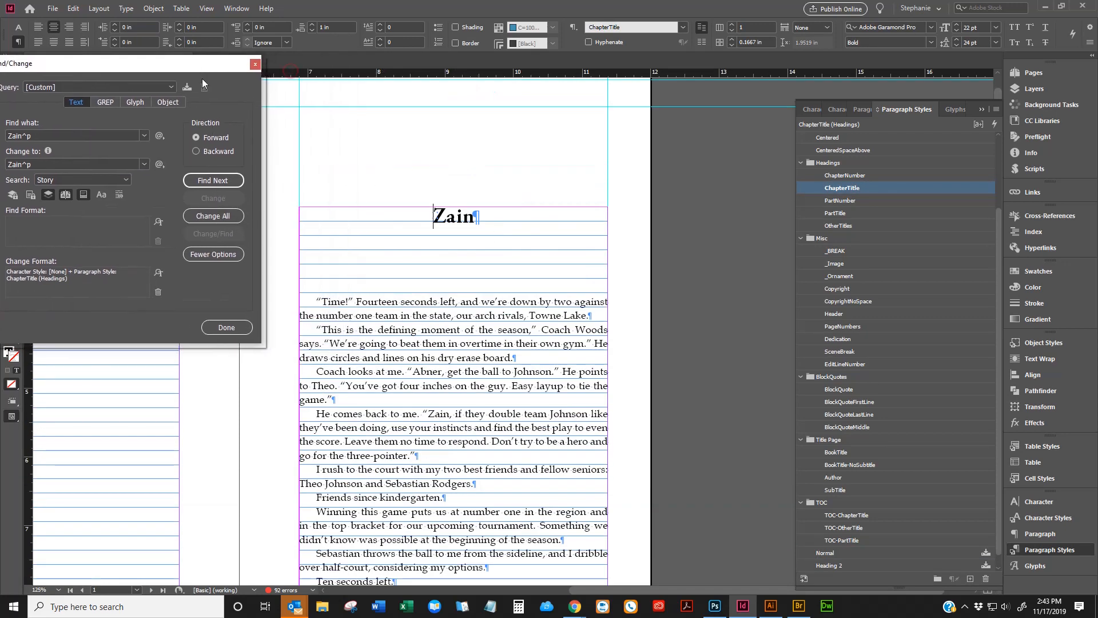
left_click(215, 181)
left_click_drag(640, 587, 574, 587)
left_click(229, 196)
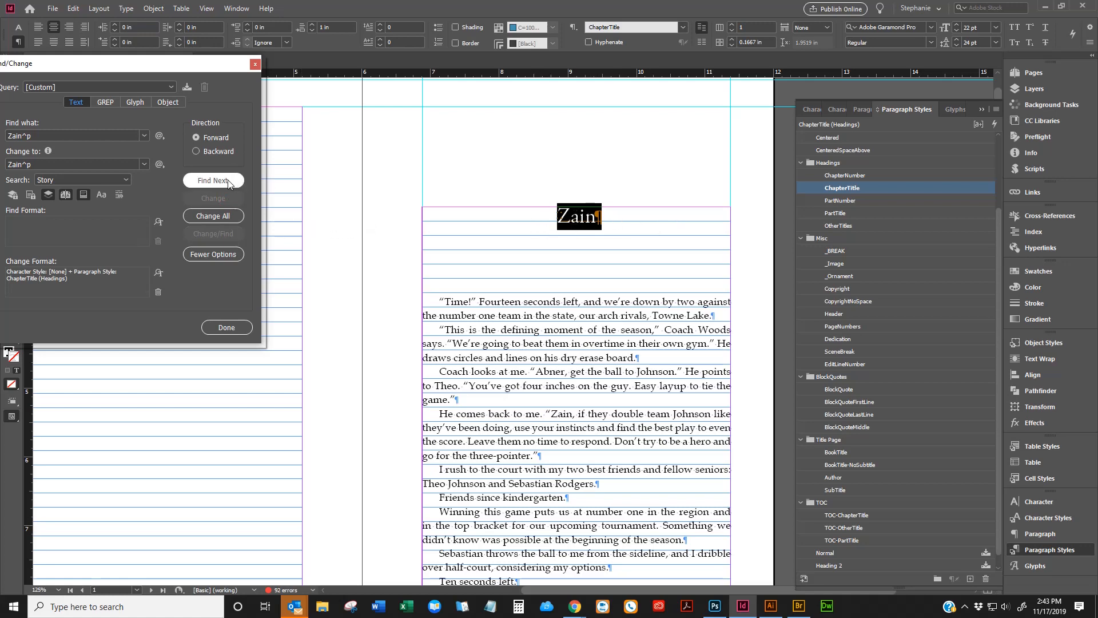
left_click_drag(187, 65, 274, 77)
left_click(307, 197)
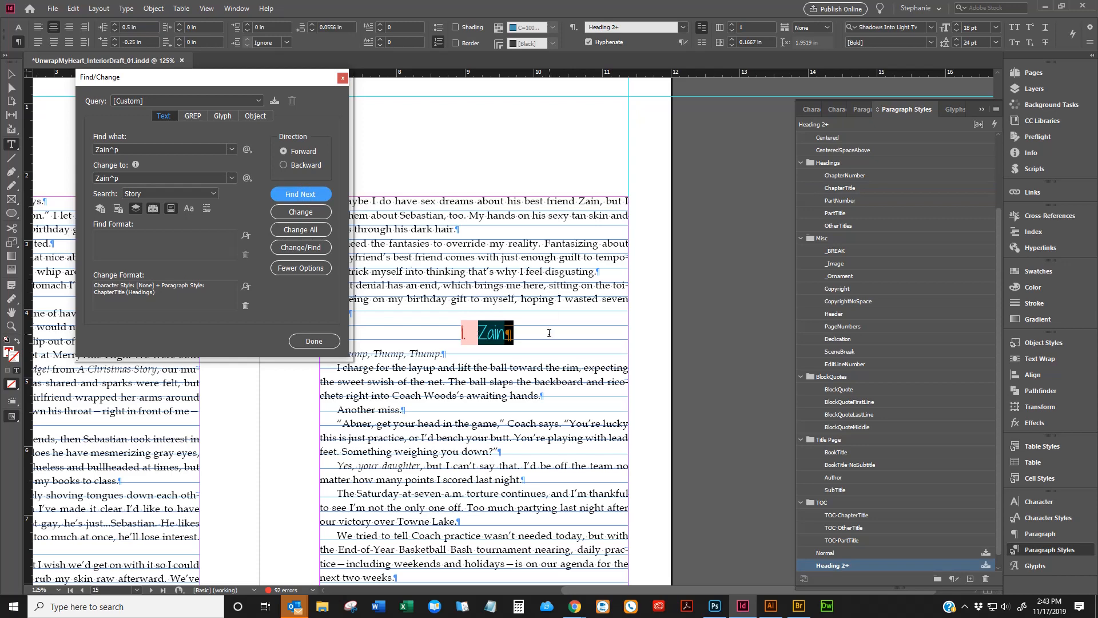
left_click(301, 213)
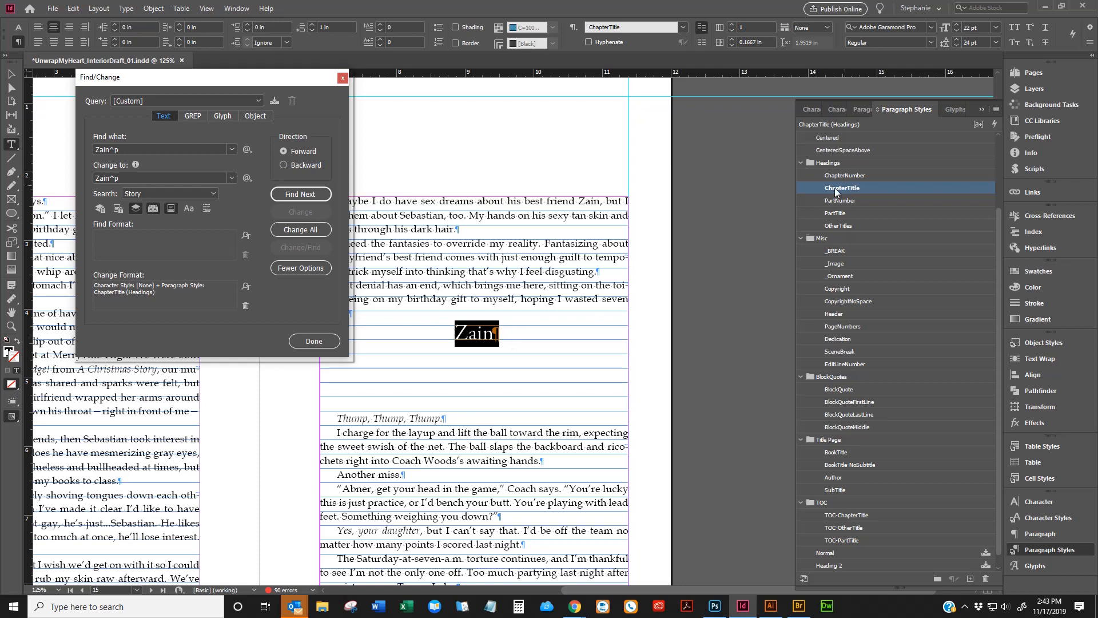
left_click(300, 193)
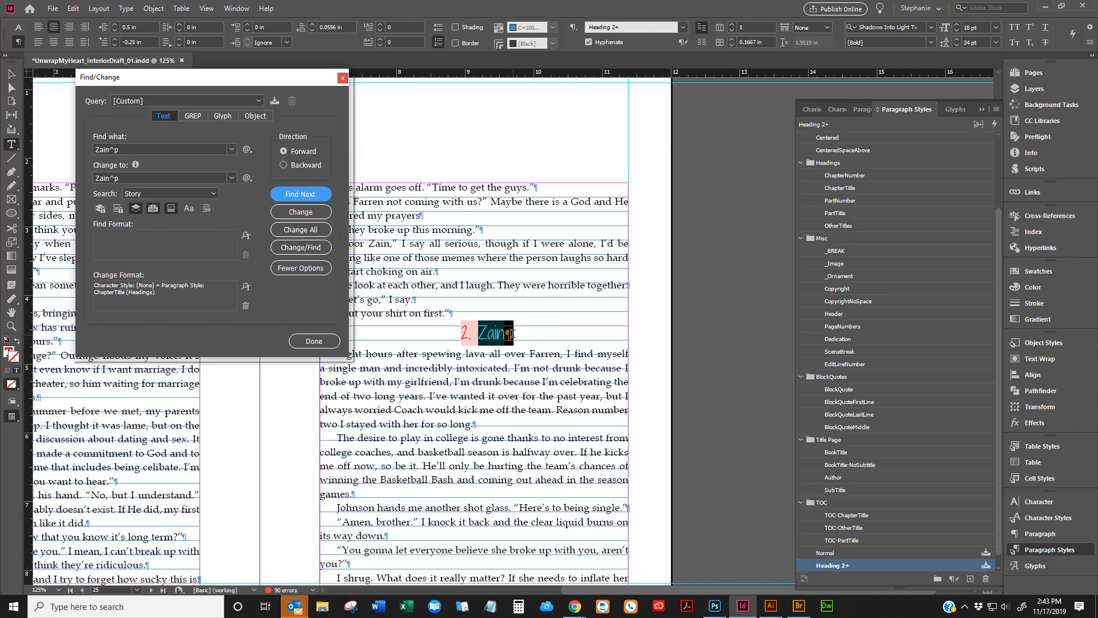
Step: Change all remaining Zain headings at once (24 replacements) and dismiss the alert
left_click(306, 232)
left_click(619, 318)
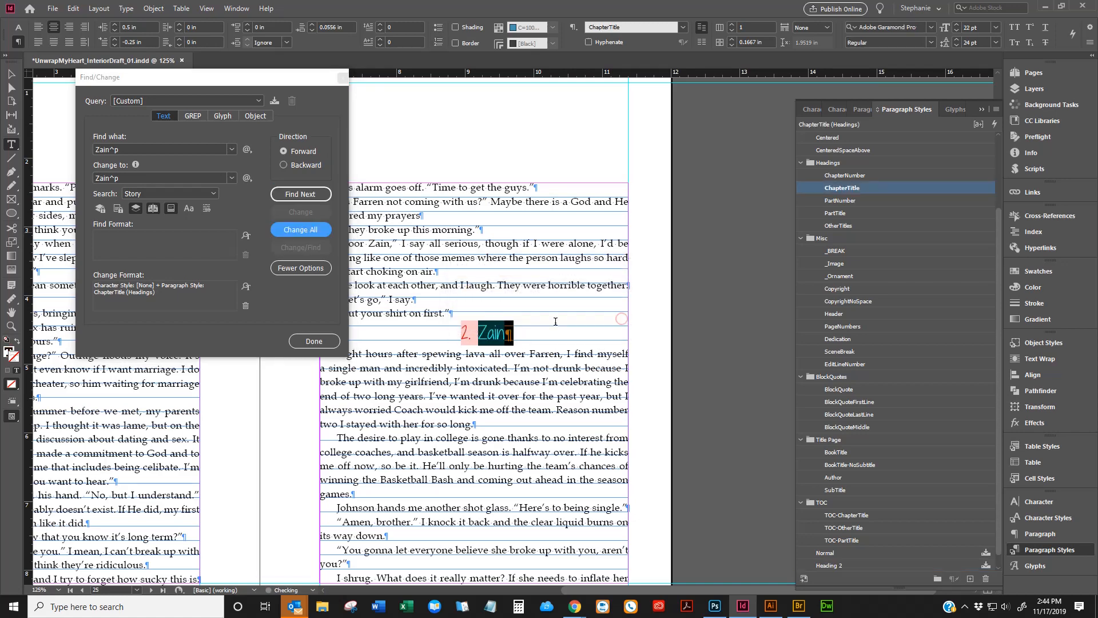
left_click(517, 332)
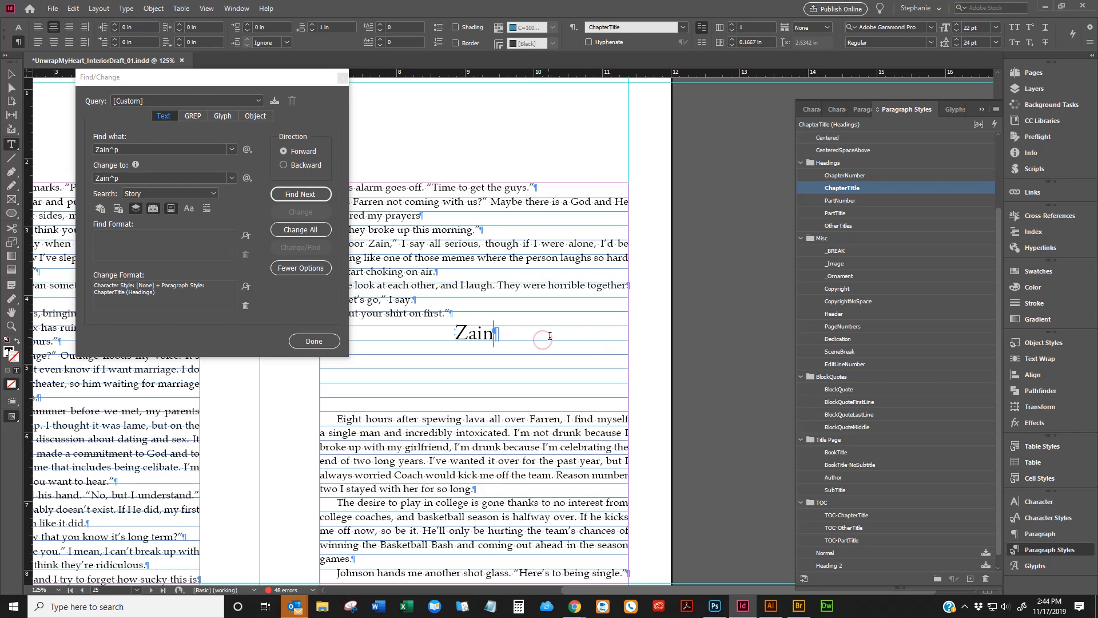
Step: Check a restyled Zain heading against the Poor Zain body text, then find the first match again
scroll(558, 334, "up", 1)
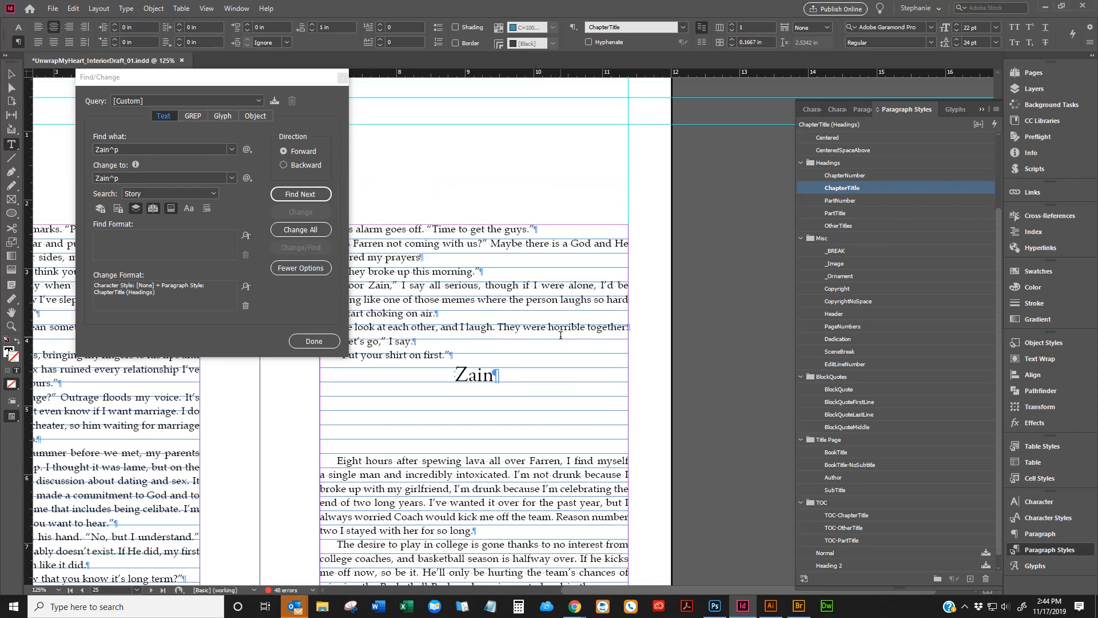
left_click(452, 350)
left_click_drag(446, 352, 436, 353)
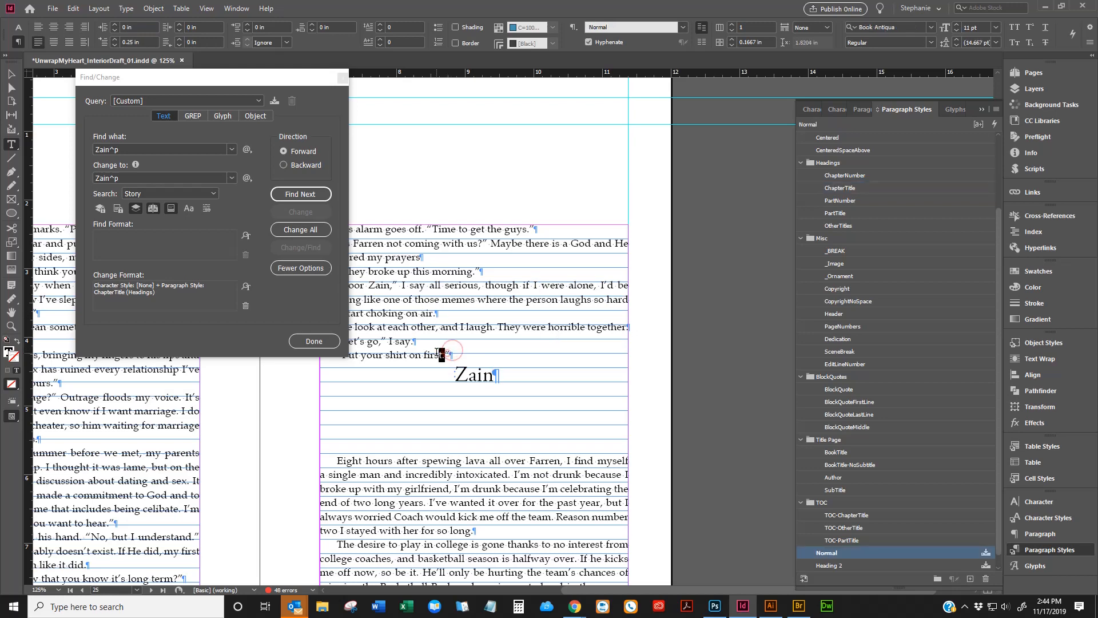
left_click_drag(420, 312, 435, 313)
triple_click(429, 313)
double_click(426, 313)
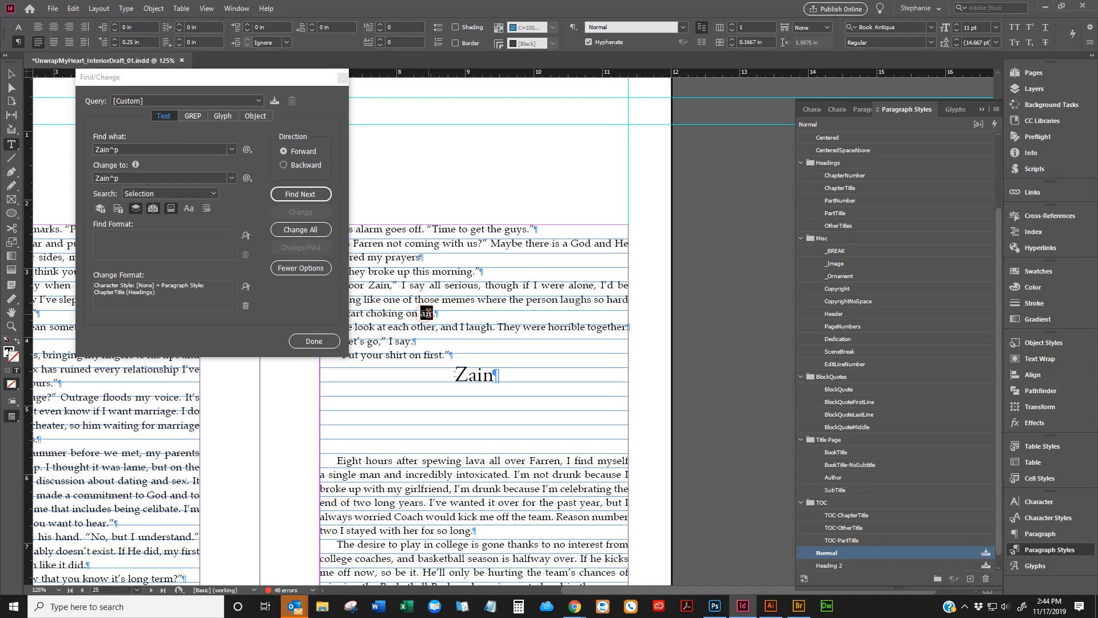
left_click(423, 298)
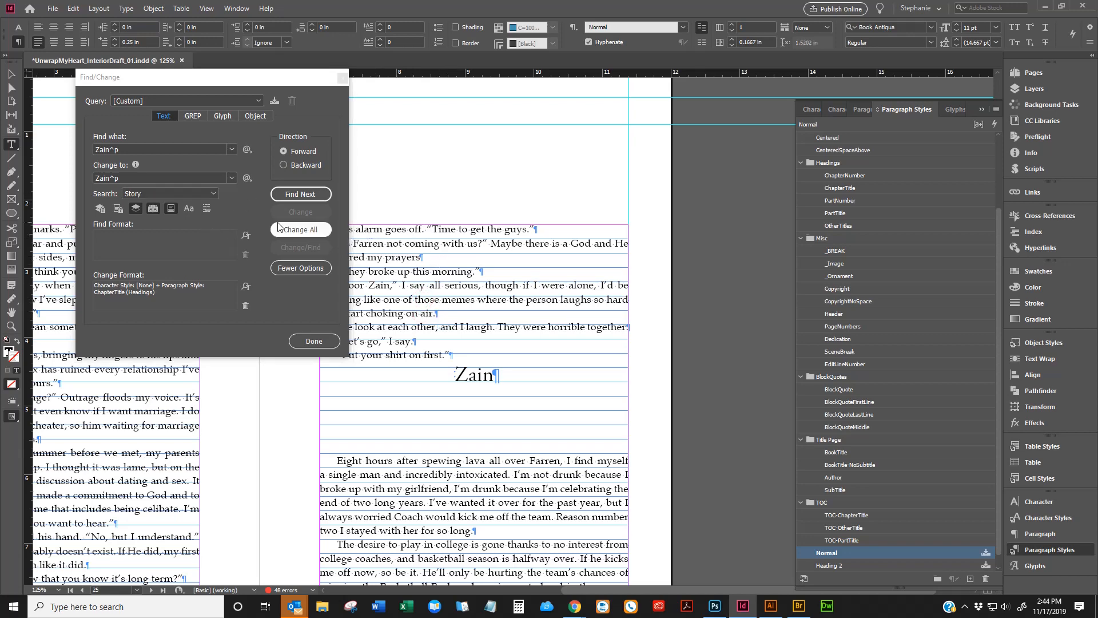
triple_click(359, 285)
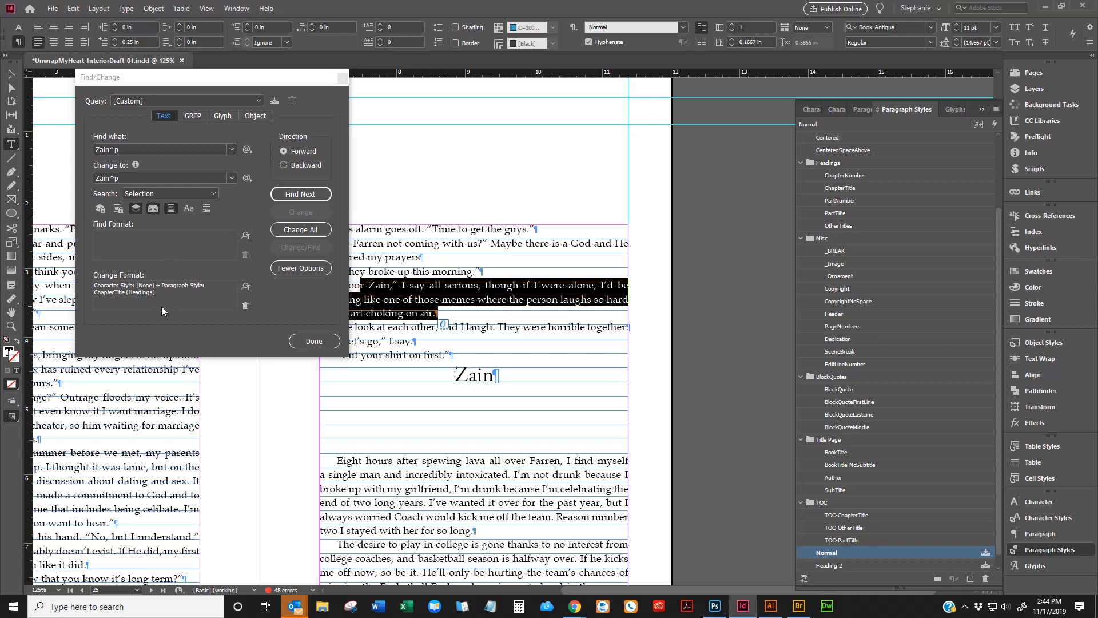
left_click(388, 285)
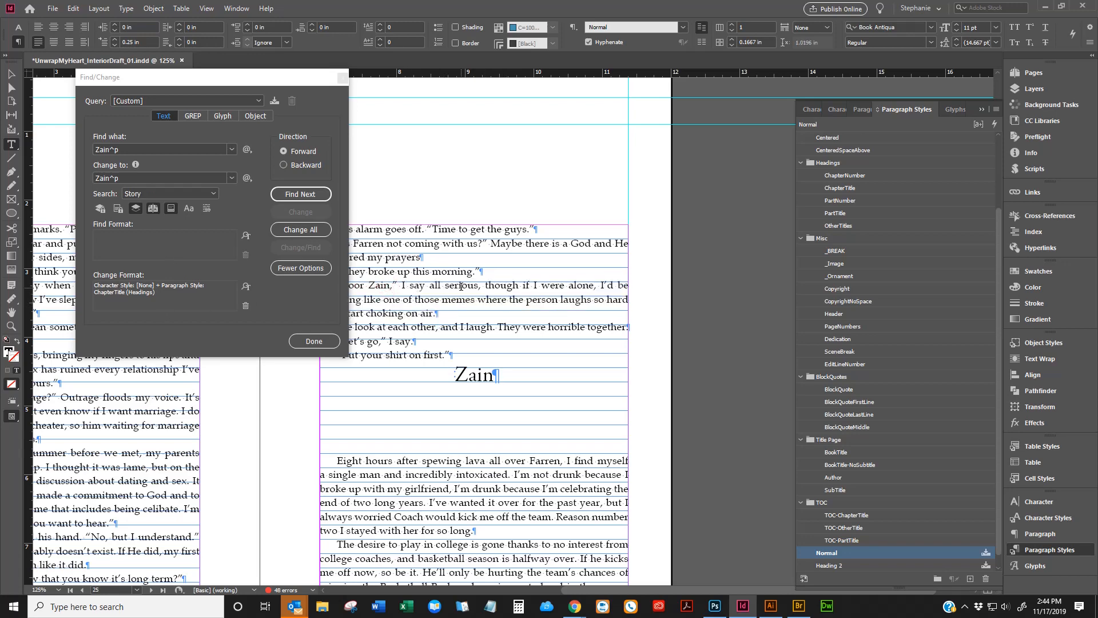
left_click(443, 301)
left_click(115, 148)
left_click(300, 194)
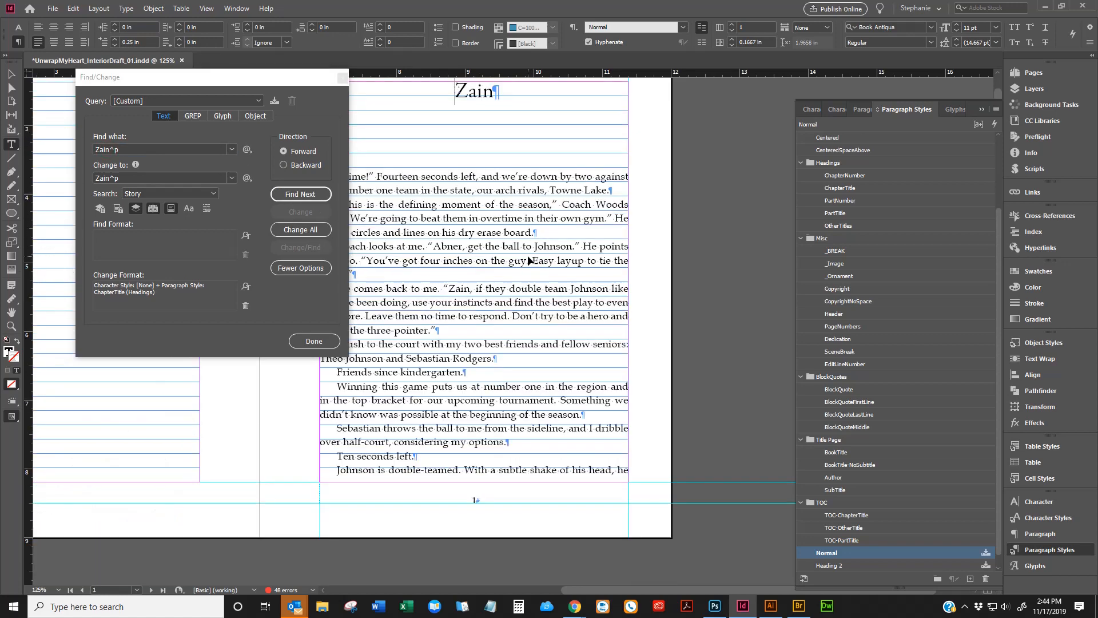
scroll(511, 232, "up", 3)
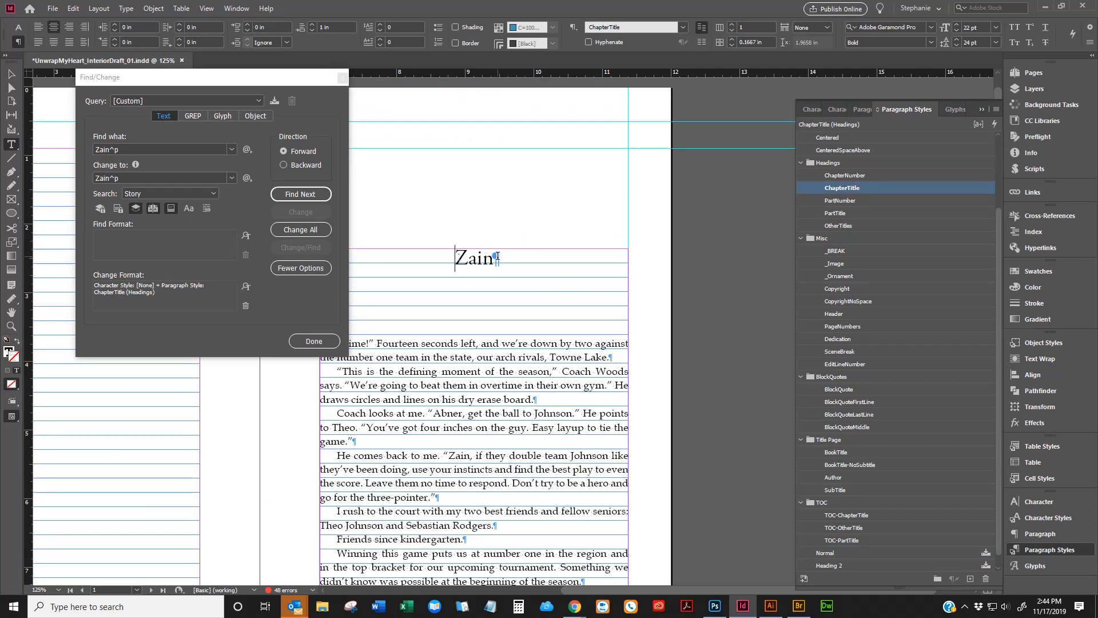
Step: Change both Find what and Change to from Zain^p to Brayleigh^p
left_click(106, 150)
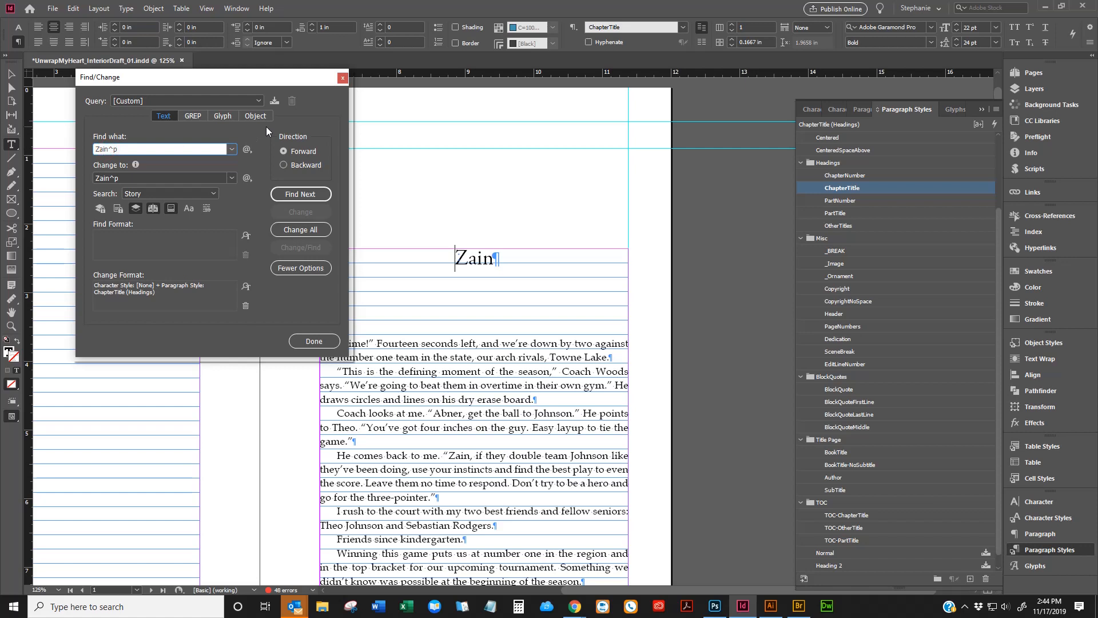
key("shift+Home")
type("Brayleigh")
left_click_drag(110, 178, 70, 181)
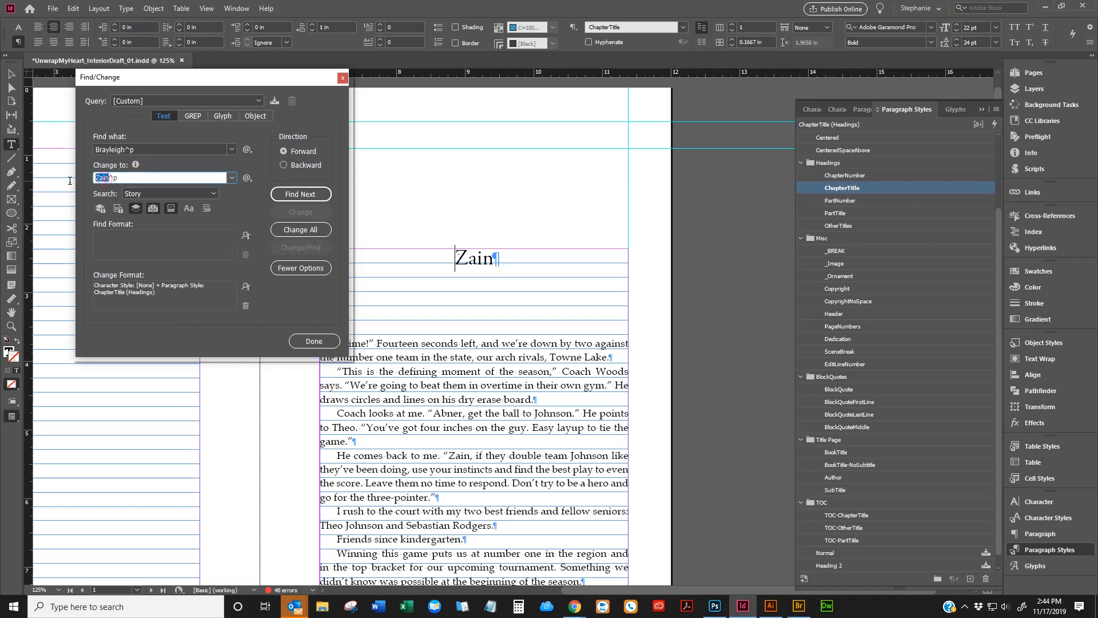
type("Bra")
type("yleigh")
Step: Change All to restyle 23 Brayleigh headings, check one, and close Find/Change
left_click(292, 230)
left_click(617, 317)
scroll(505, 414, "down", 15)
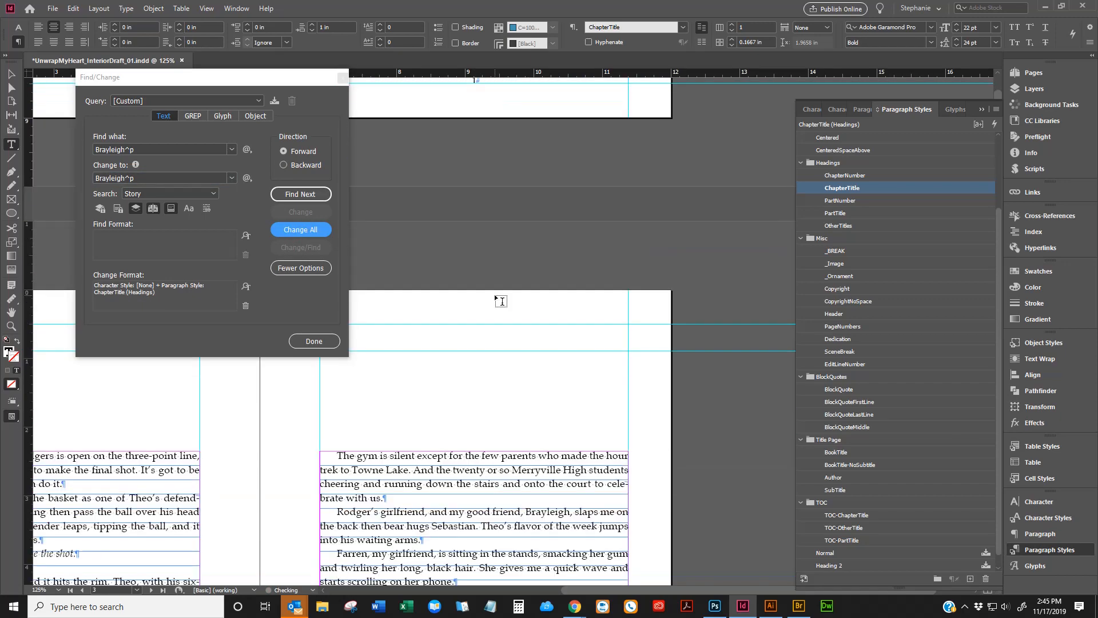
scroll(505, 414, "down", 10)
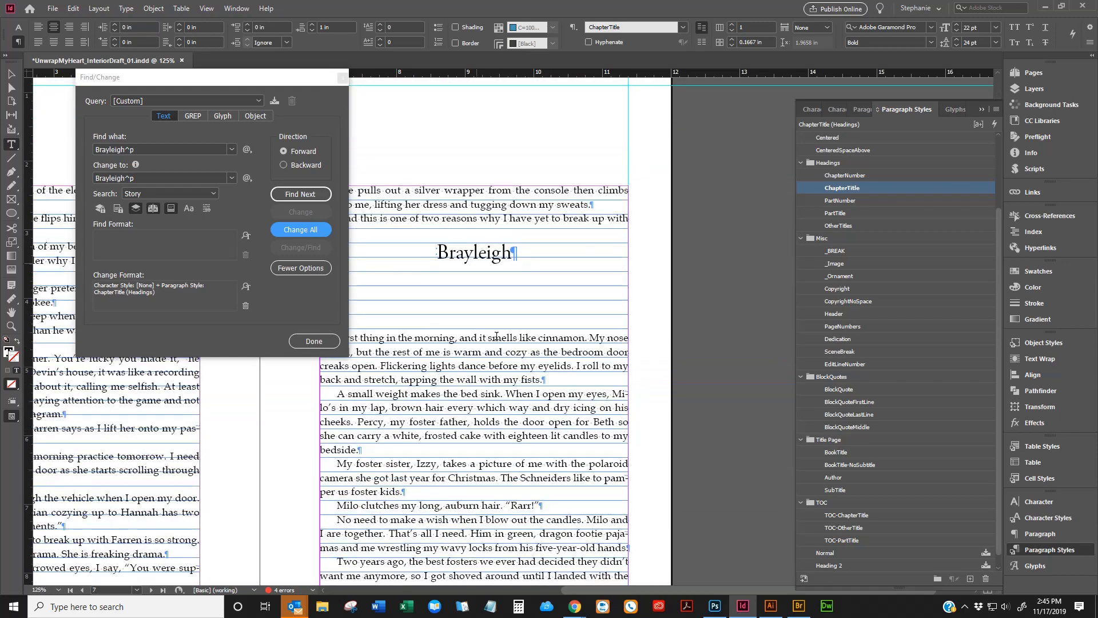
left_click(471, 250)
scroll(502, 290, "up", 3)
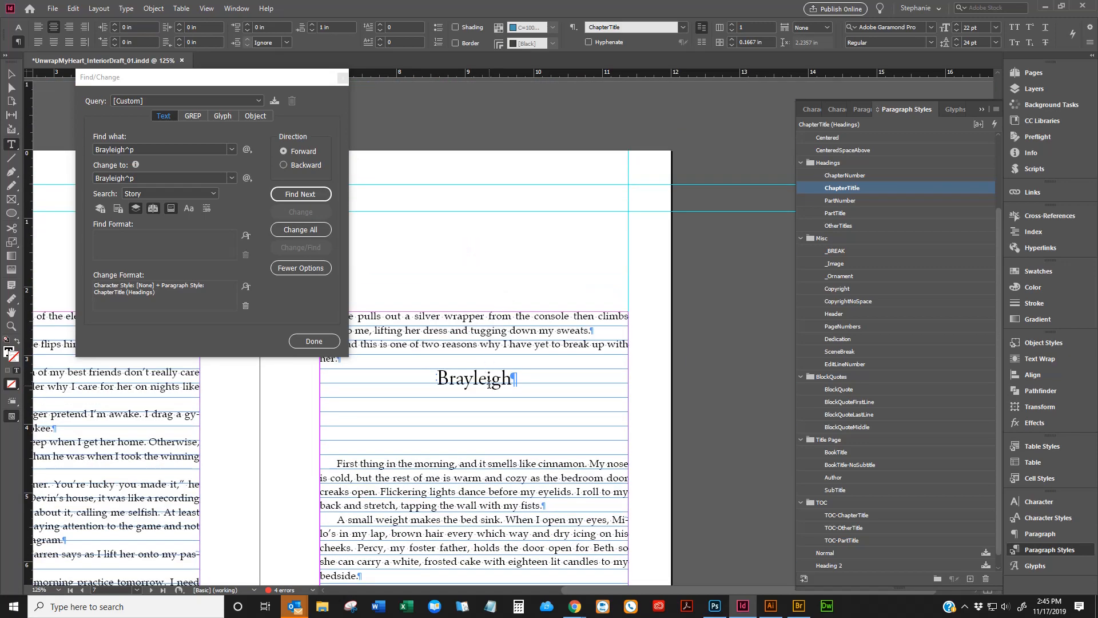
key("ctrl+Home")
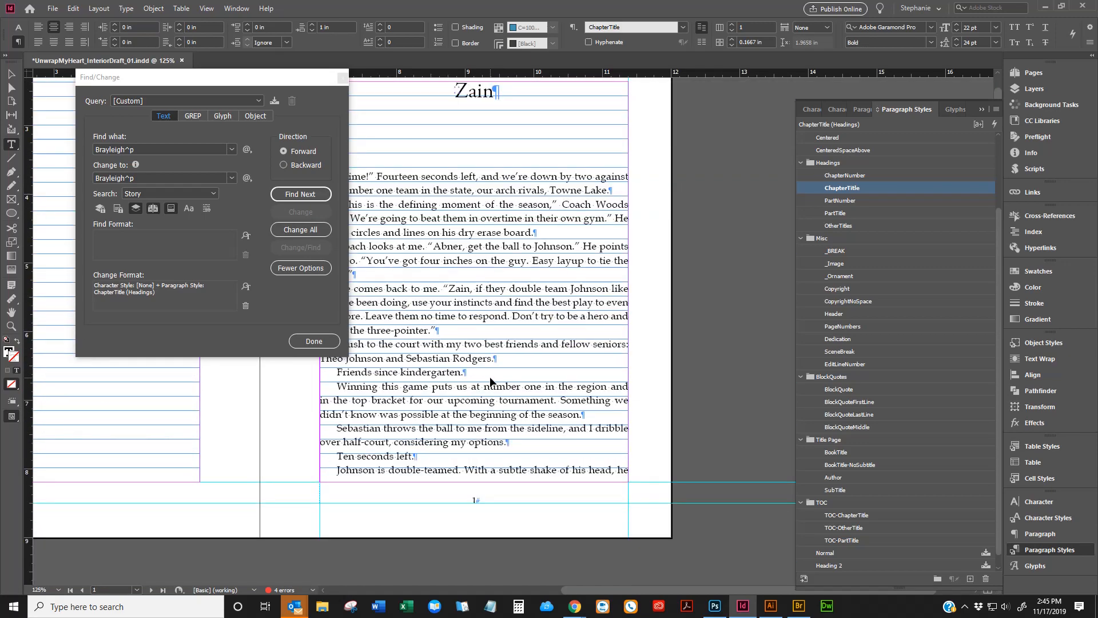
left_click(342, 78)
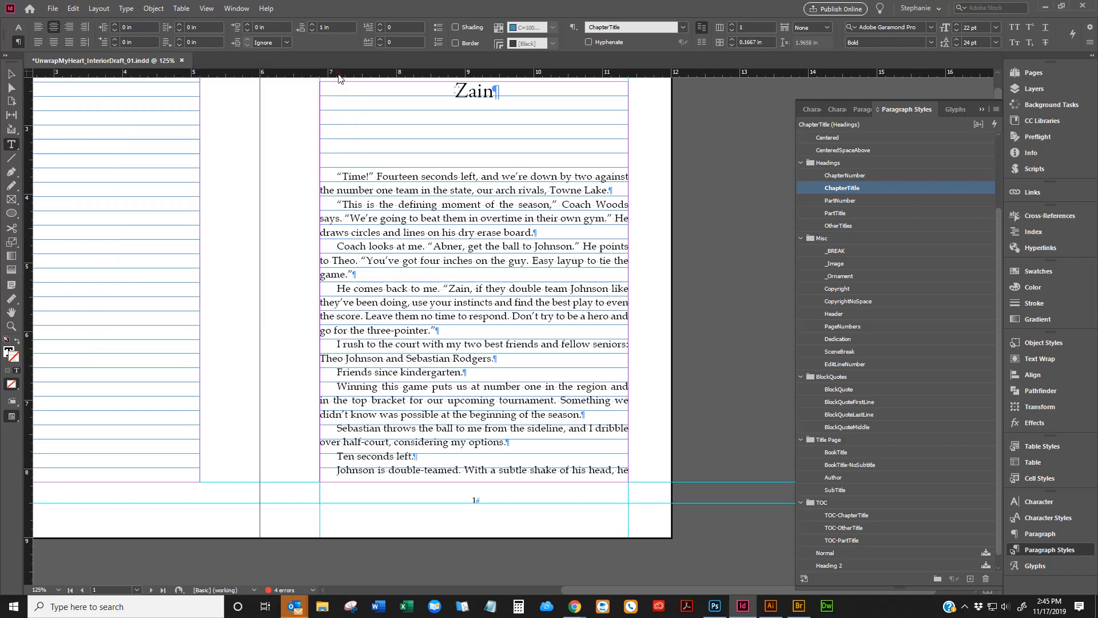
Step: Put the cursor in the page 7 Brayleigh heading and bring up the ChapterTitle style menu
scroll(441, 278, "down", 6)
scroll(440, 277, "down", 15)
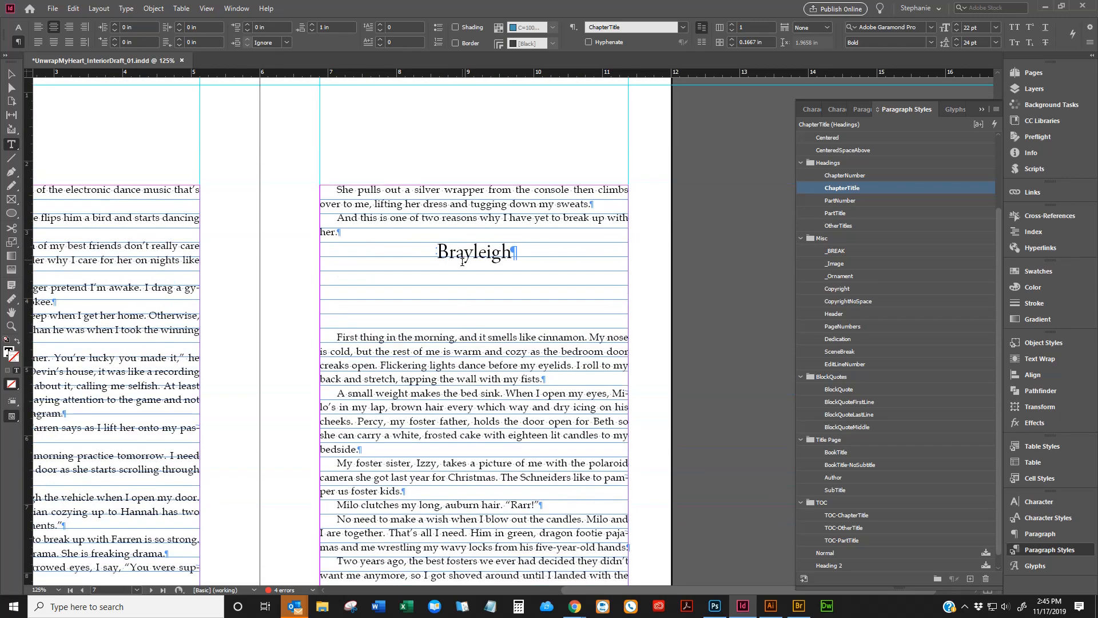
left_click(462, 259)
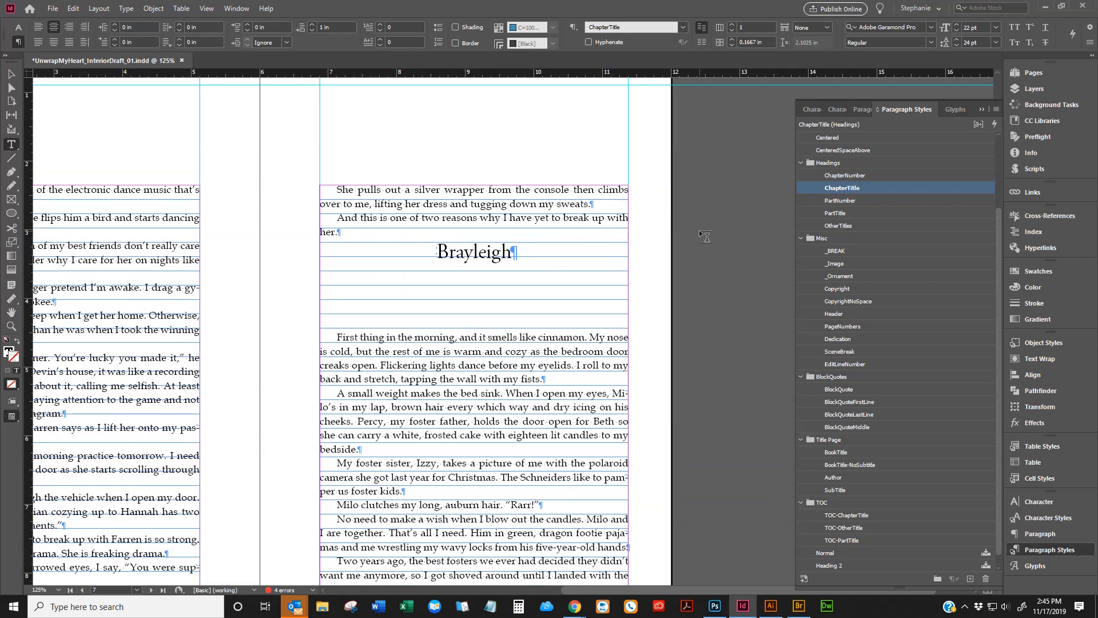
right_click(845, 189)
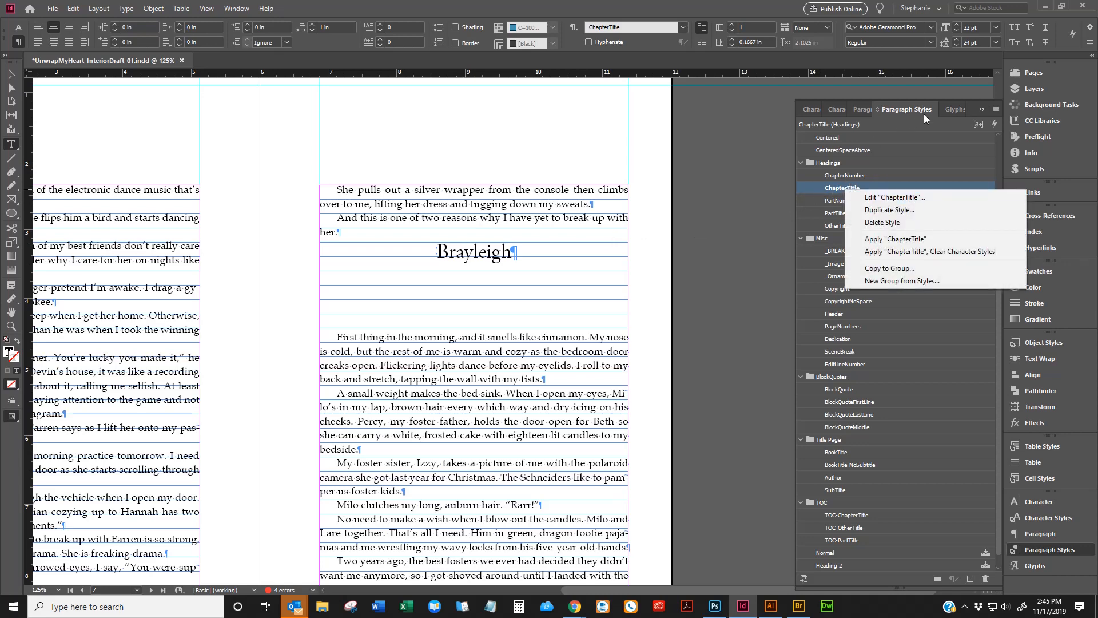
Step: Edit ChapterTitle, browsing Indents and Spacing and Advanced Character Formats to Keep Options
left_click(863, 197)
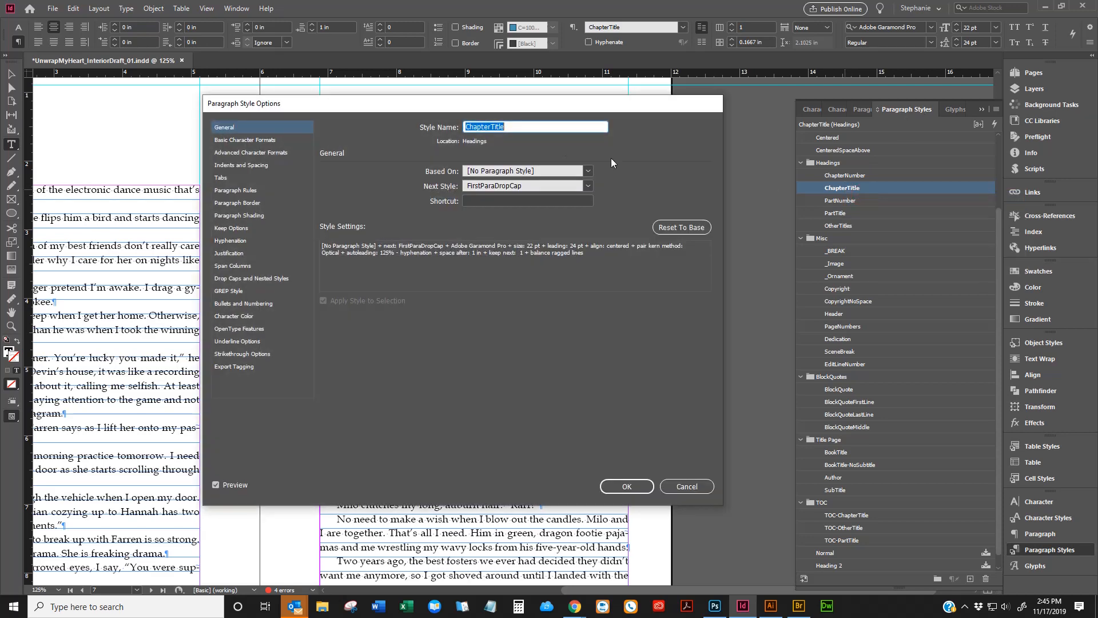
left_click_drag(514, 103, 851, 141)
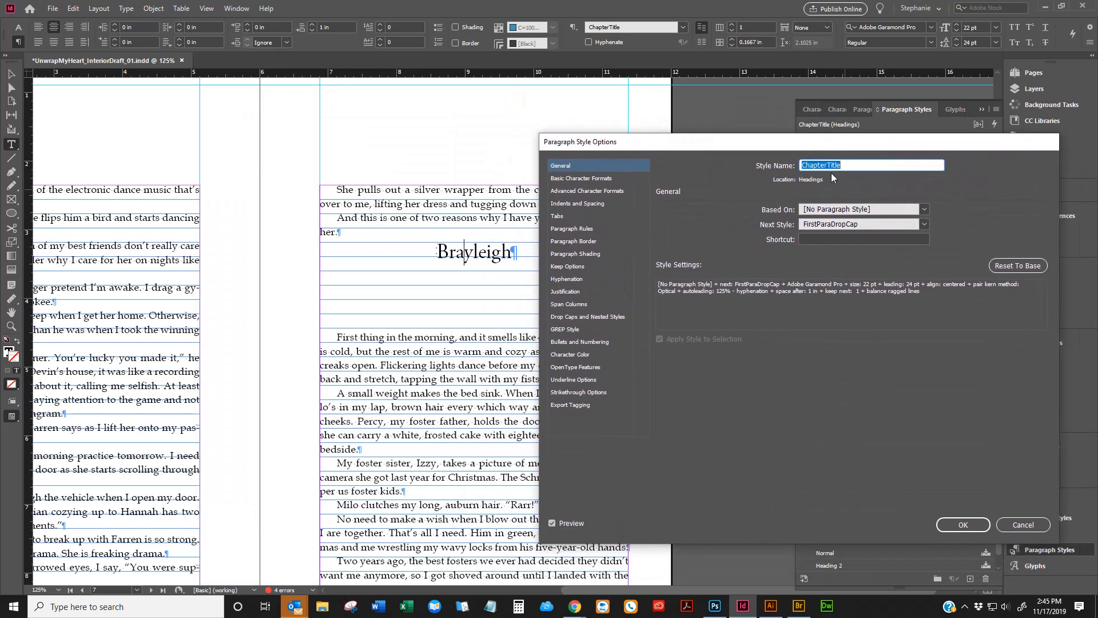
left_click(580, 207)
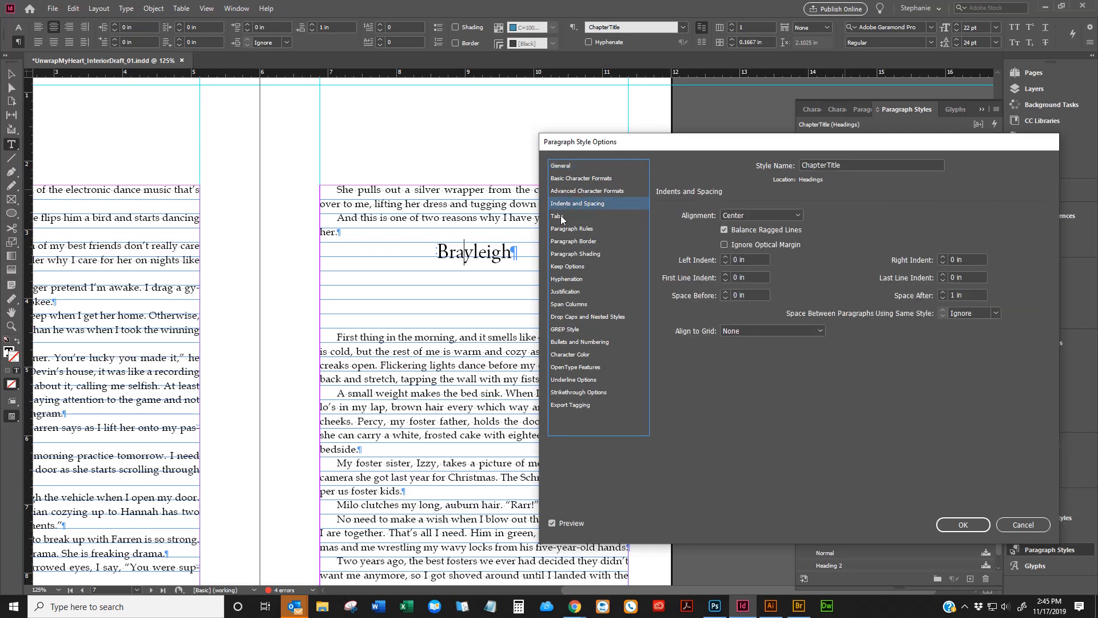
left_click(581, 189)
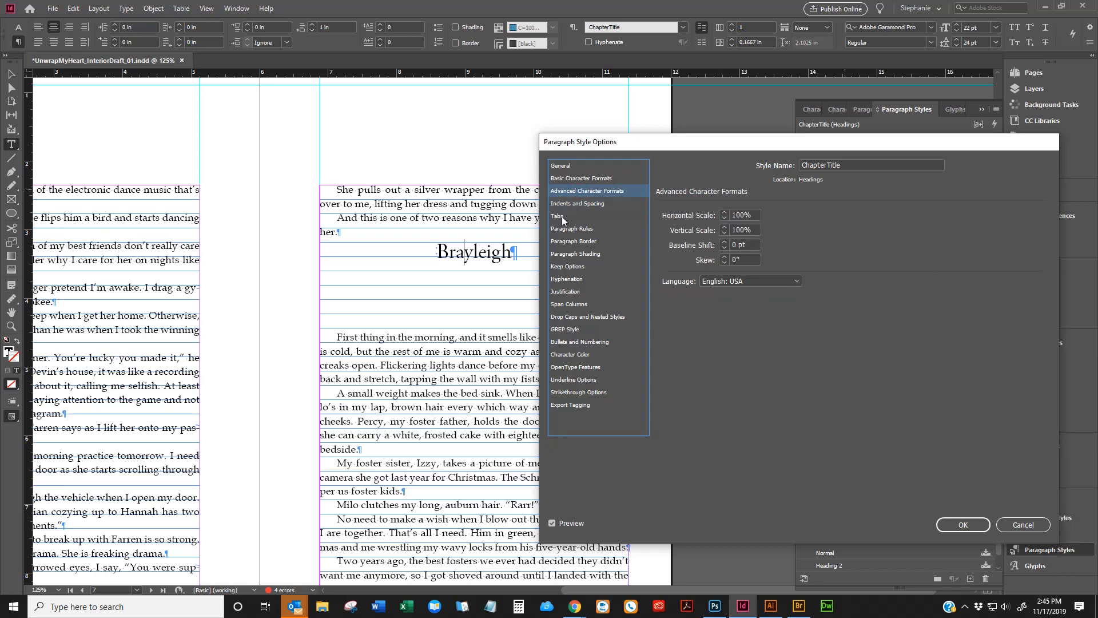
left_click(567, 234)
left_click(572, 267)
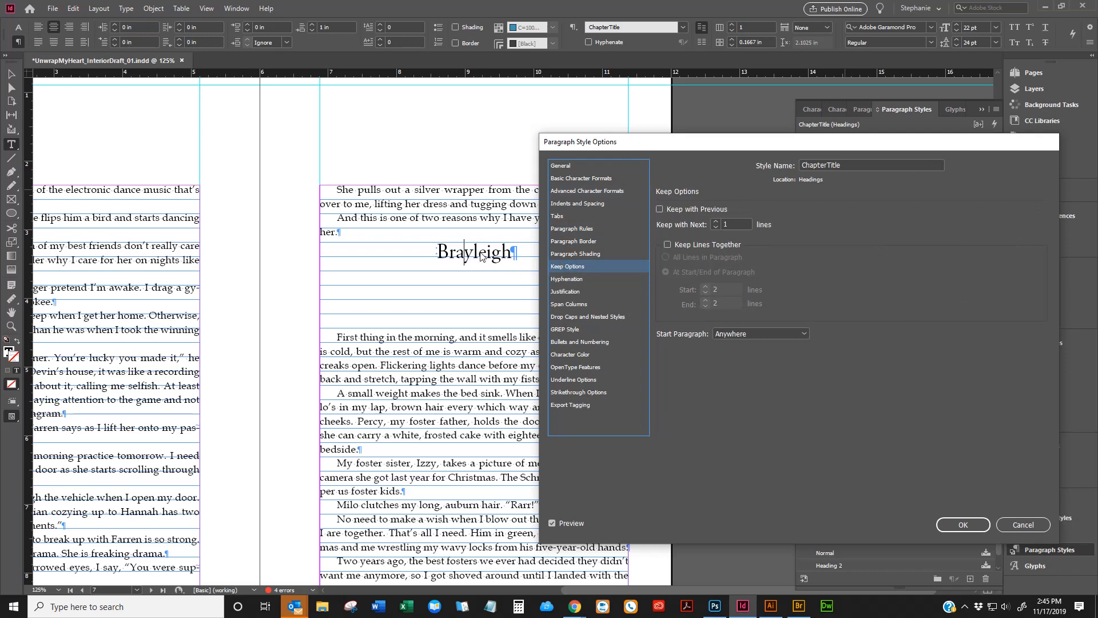
Step: Try Start Paragraph On Next Page, then set it back to Anywhere
left_click(747, 336)
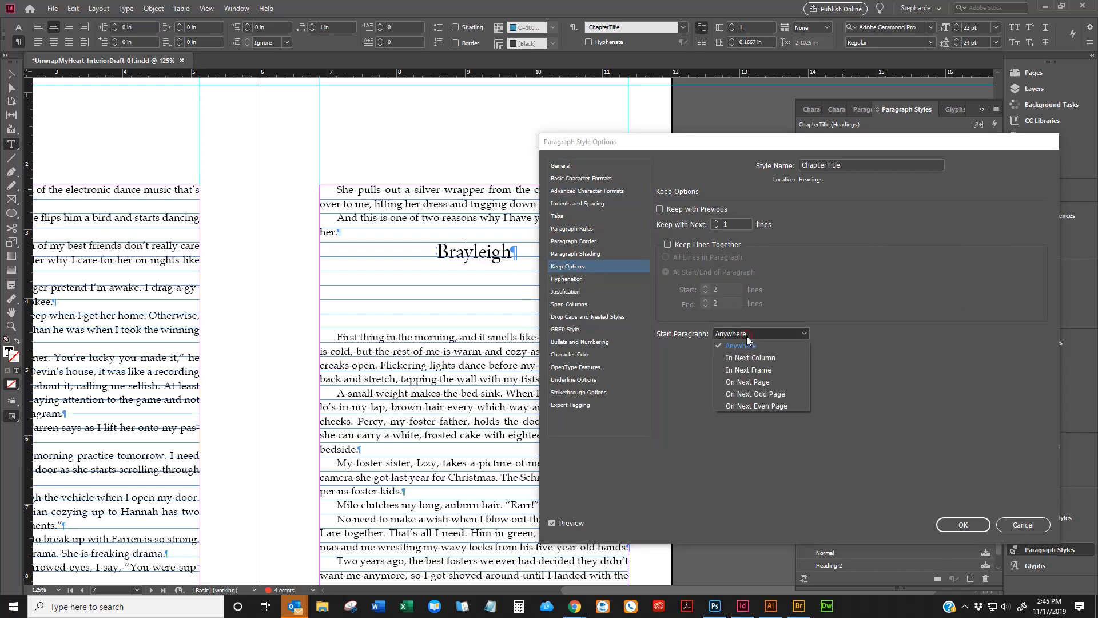
left_click(745, 382)
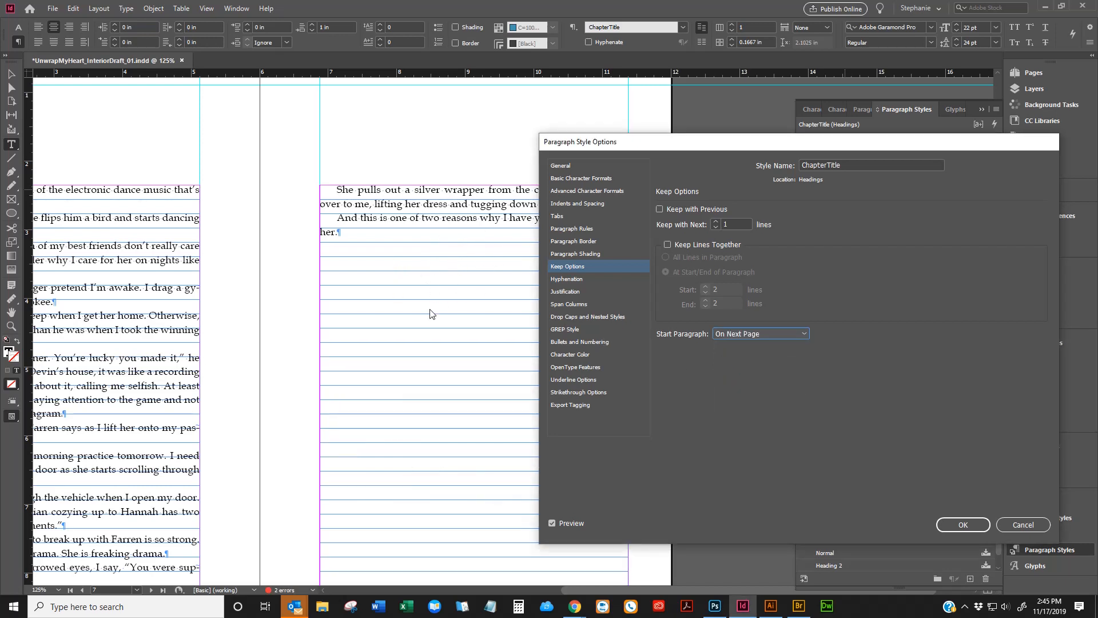
left_click(746, 335)
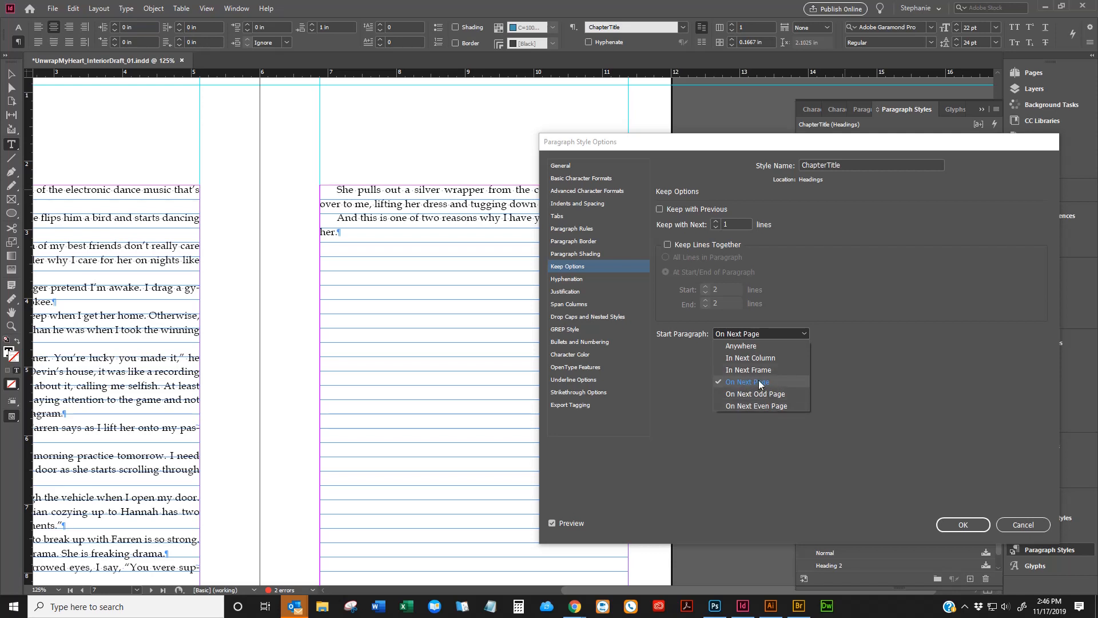
left_click(748, 348)
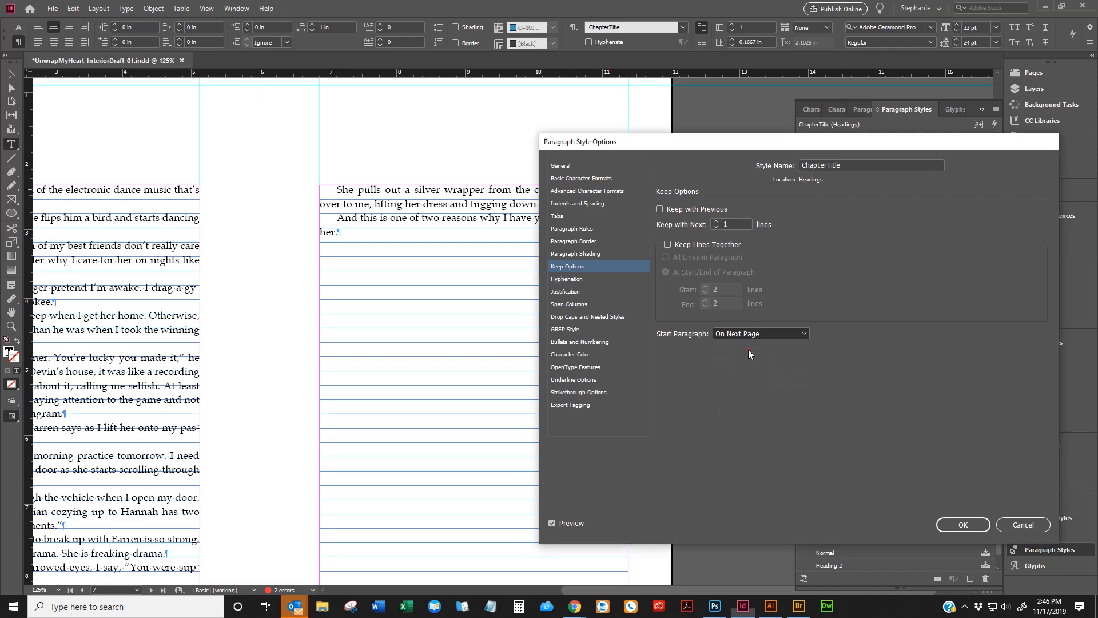
Step: Accept the style, then add a new 'Chapter 1' paragraph above Zain on page 1
left_click(960, 523)
left_click(958, 522)
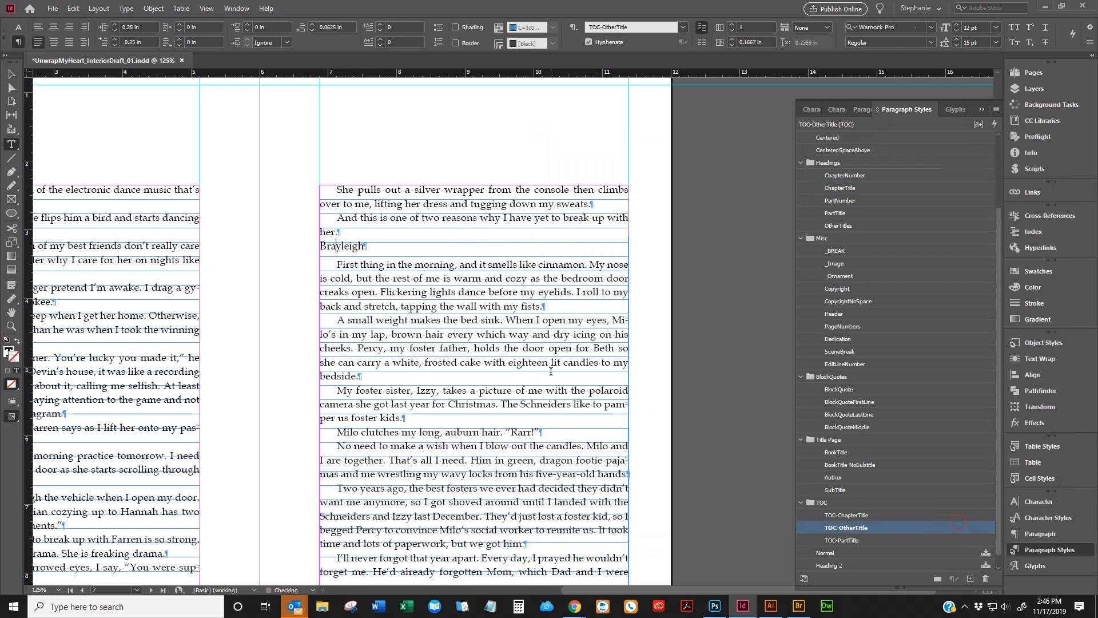
left_click(549, 372)
key("ctrl+Home")
key("Return")
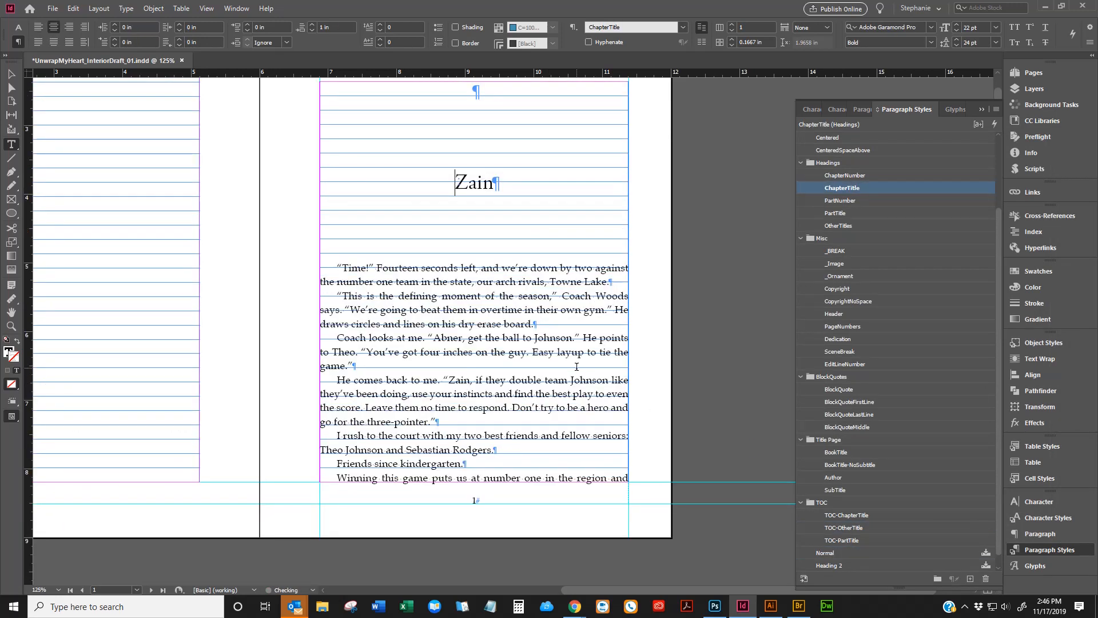
key("Up")
type("Chapter 1")
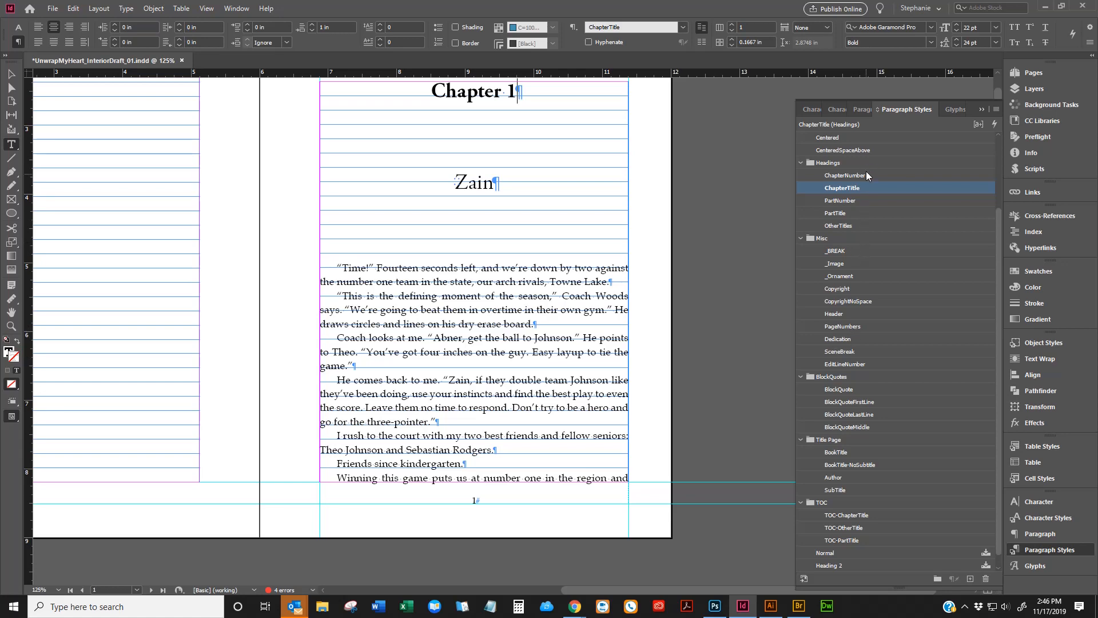
Step: Give the Chapter 1 line character style [None] and paragraph style ChapterNumber
scroll(500, 240, "up", 3)
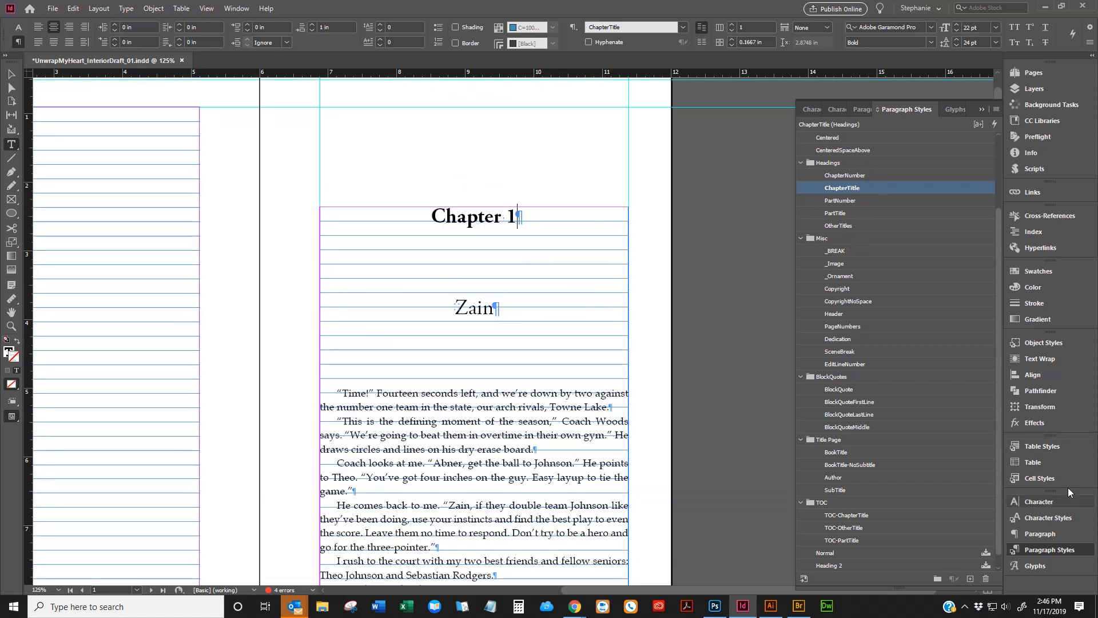
left_click(1052, 517)
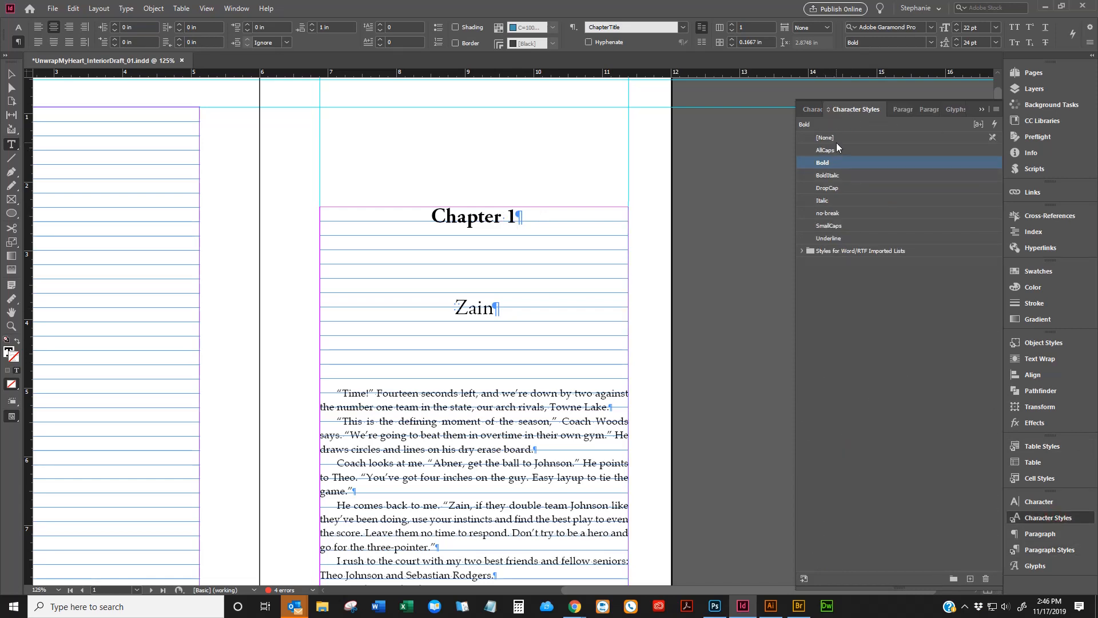
triple_click(520, 219)
left_click(854, 138)
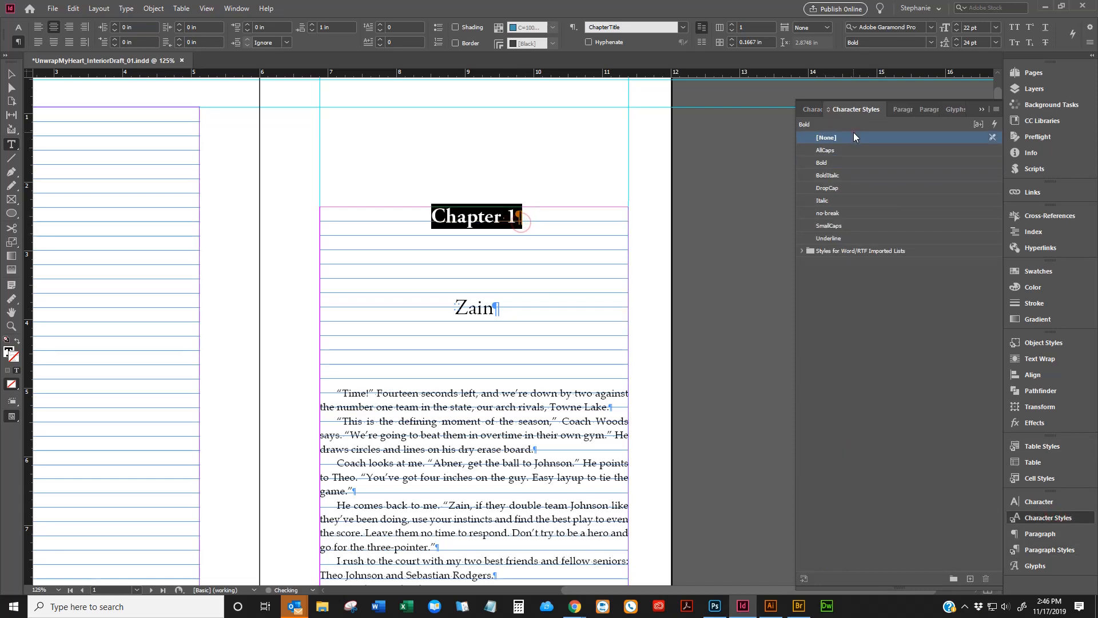
left_click(1049, 549)
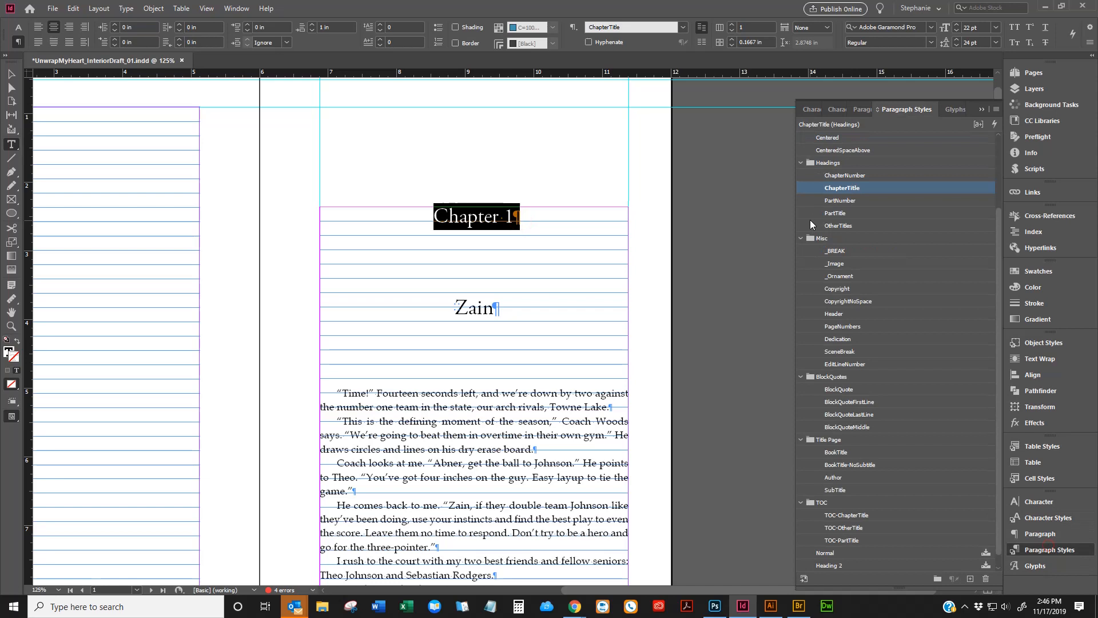
left_click(851, 175)
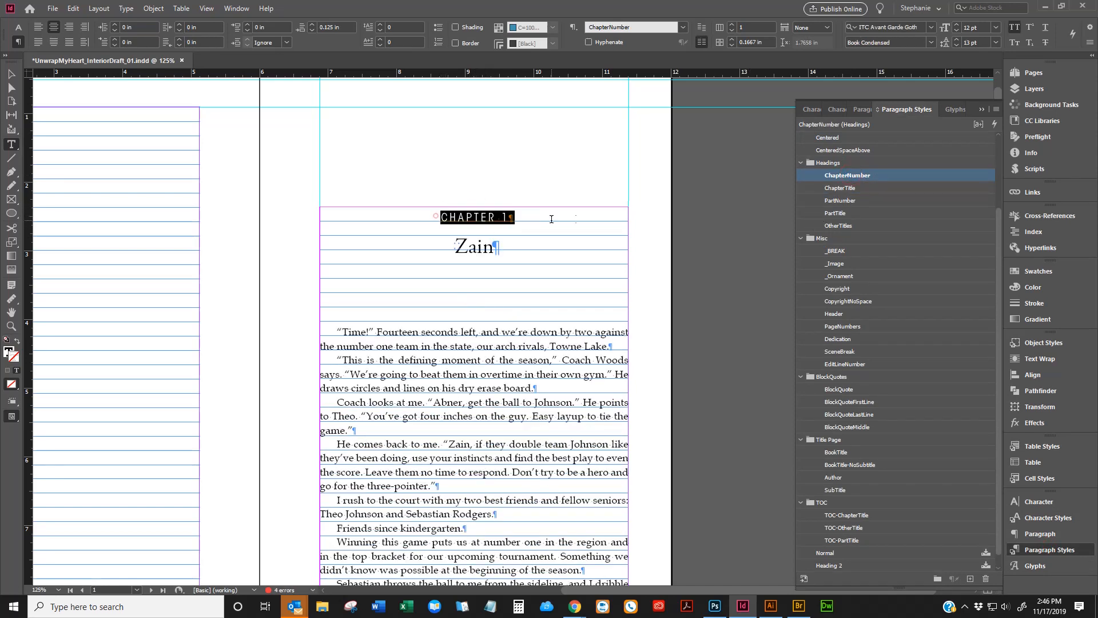
Step: Delete the CHAPTER 1 text, leaving an empty ChapterNumber line
left_click(524, 216)
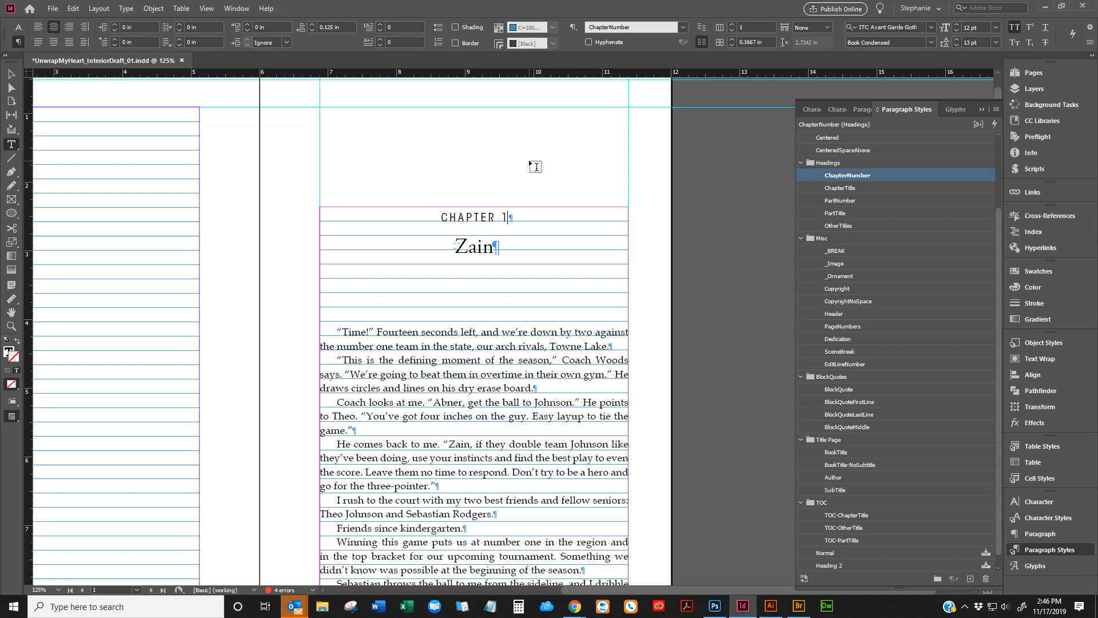
key("shift+Home")
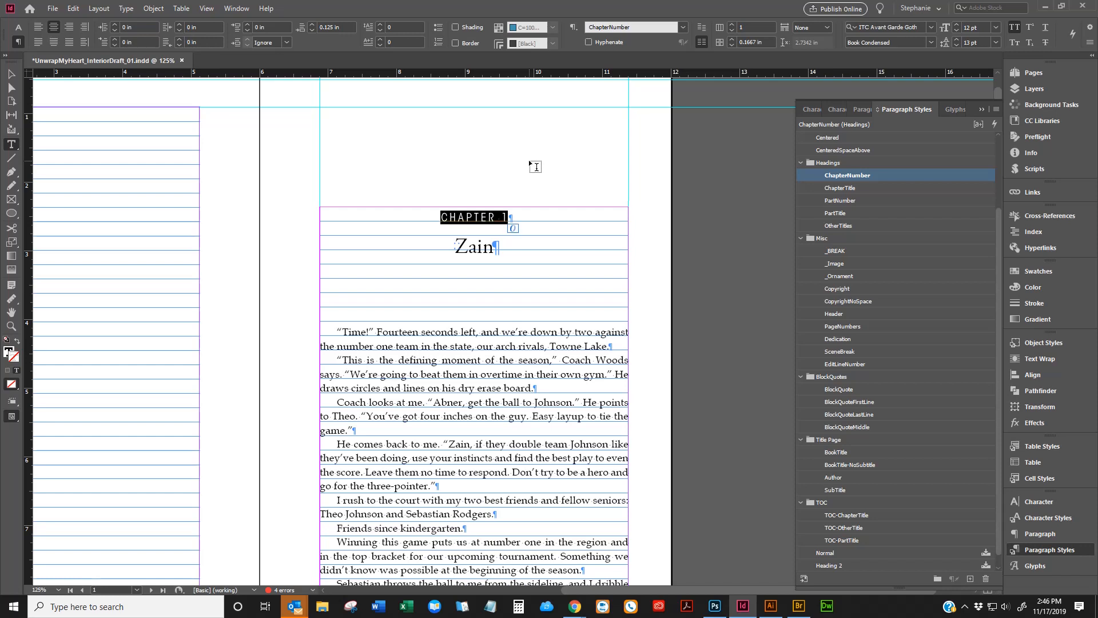
key("BackSpace")
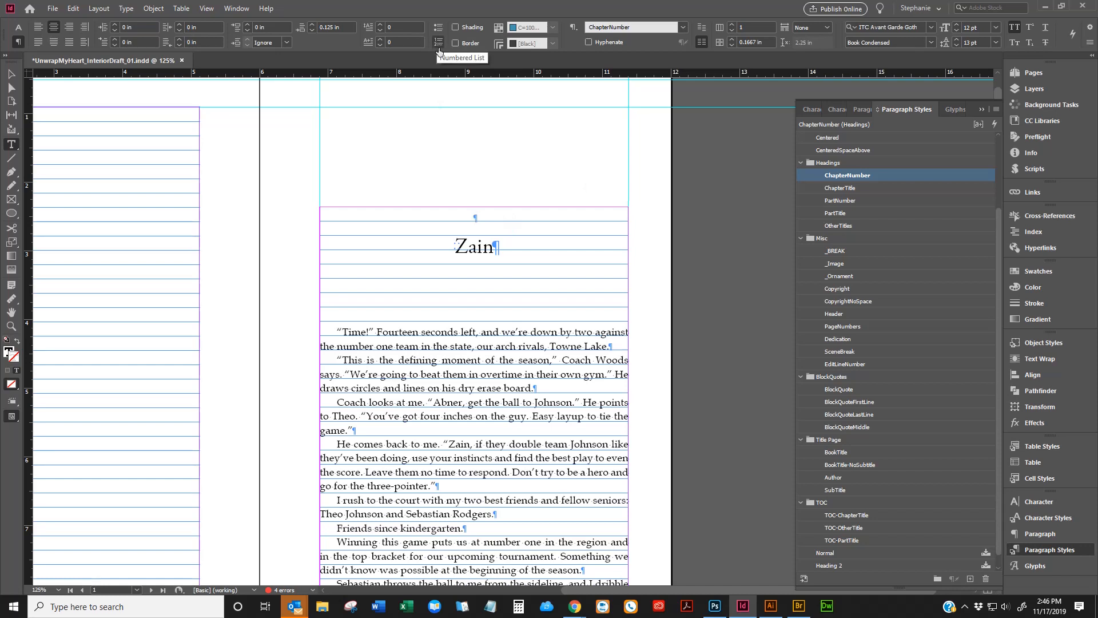
Step: Try automatic numbering on the empty line, undo it, then type and delete CHAPTER 1
left_click(438, 46)
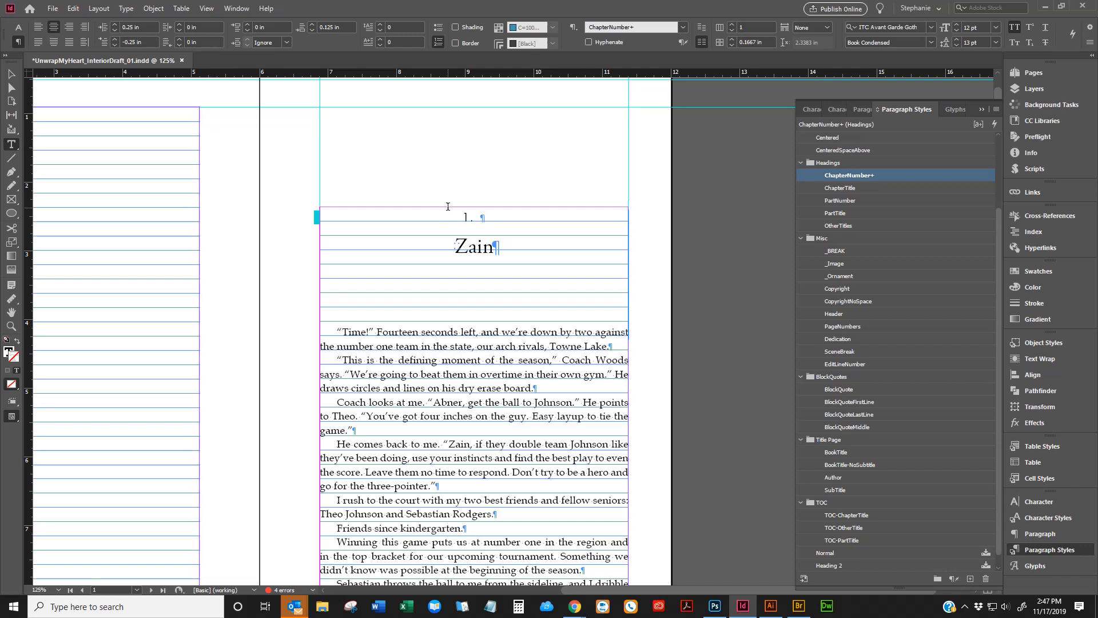
key("ctrl+z")
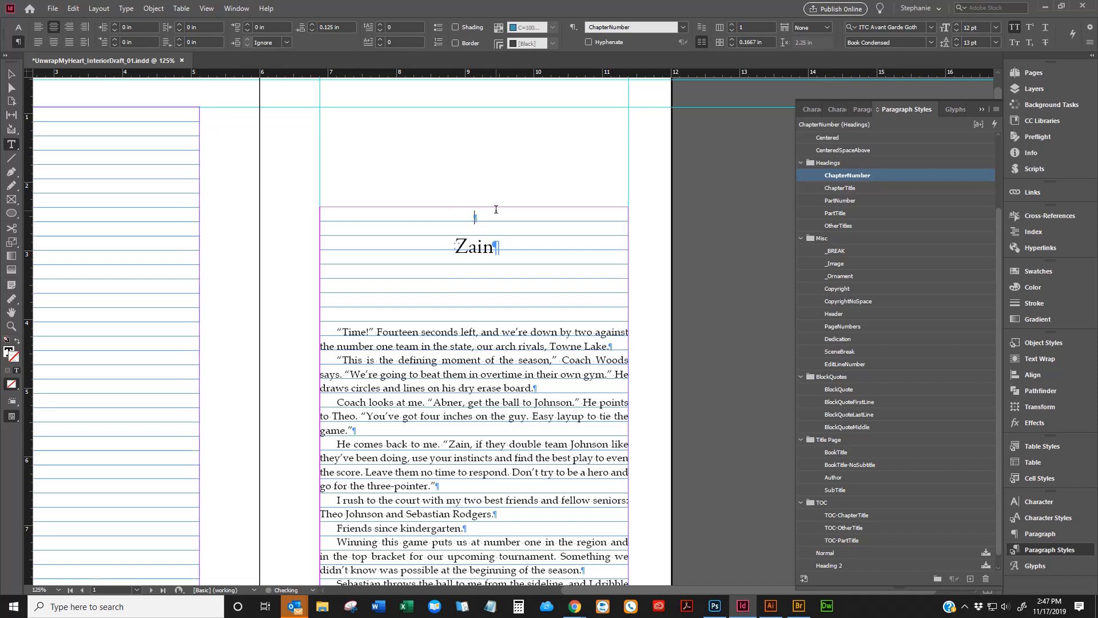
type("CHAPTER 1")
key("BackSpace")
key("BackSpace")
key("shift+Home")
key("BackSpace")
Step: Delete the leftover space on the chapter-number line above Zain
right_click(873, 174)
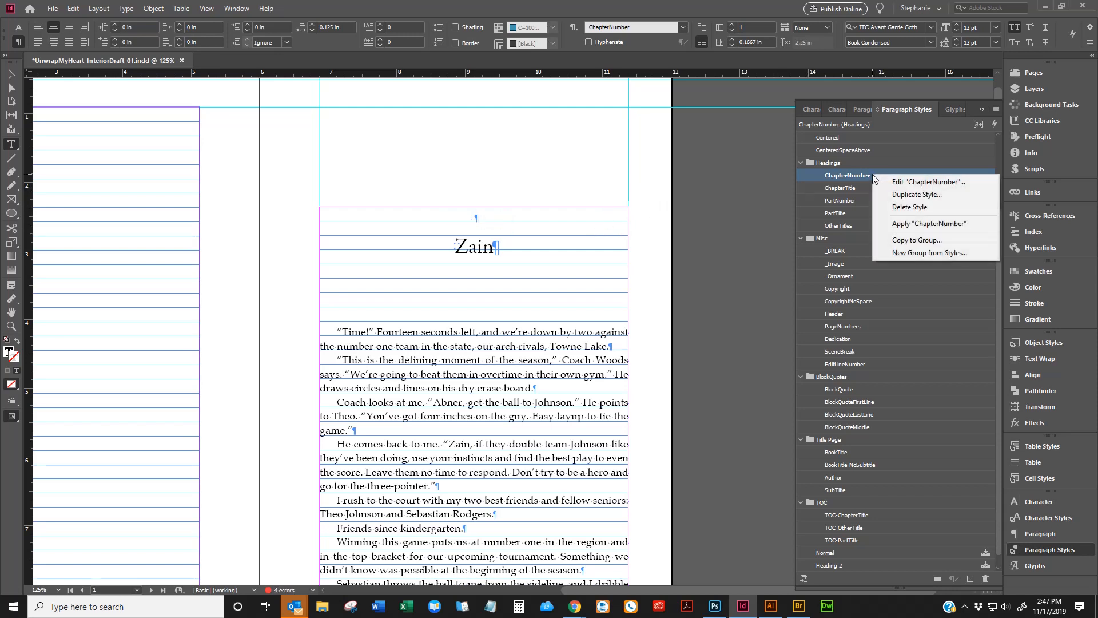
left_click(469, 216)
left_click_drag(463, 216, 484, 216)
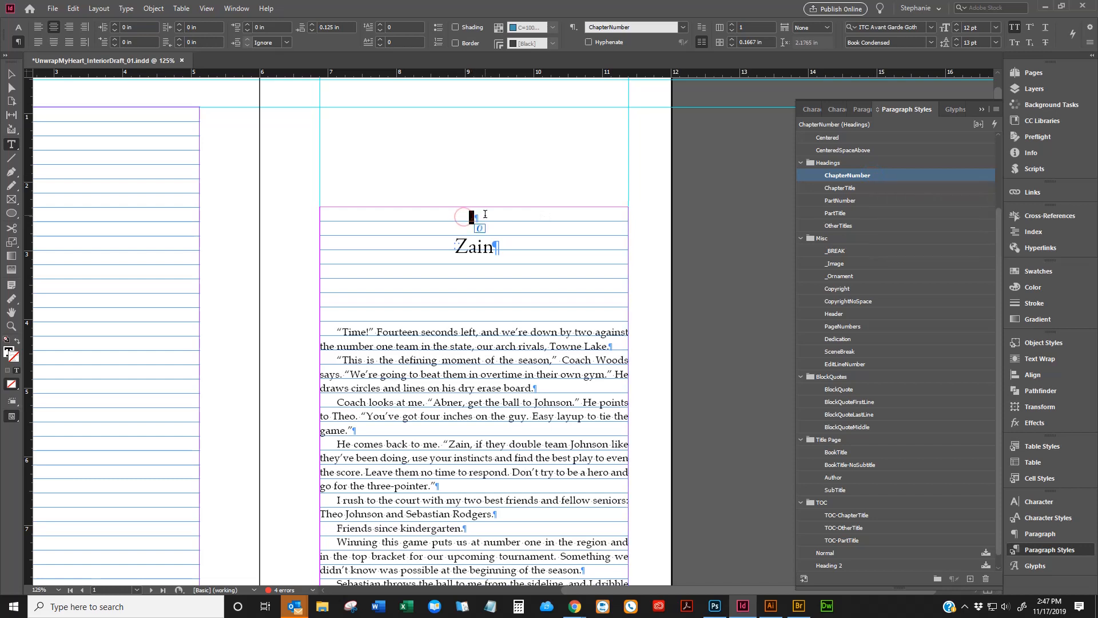
key("BackSpace")
left_click(475, 216)
right_click(866, 177)
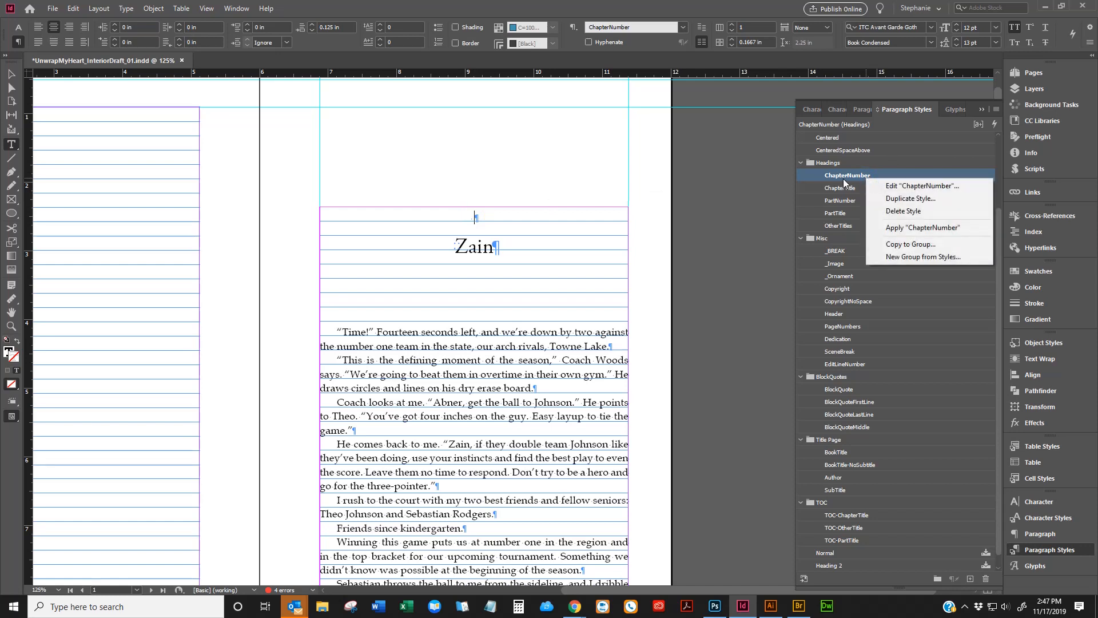
Step: Make ChapterNumber's Bullets and Numbering a Numbers list with Center alignment
left_click(875, 187)
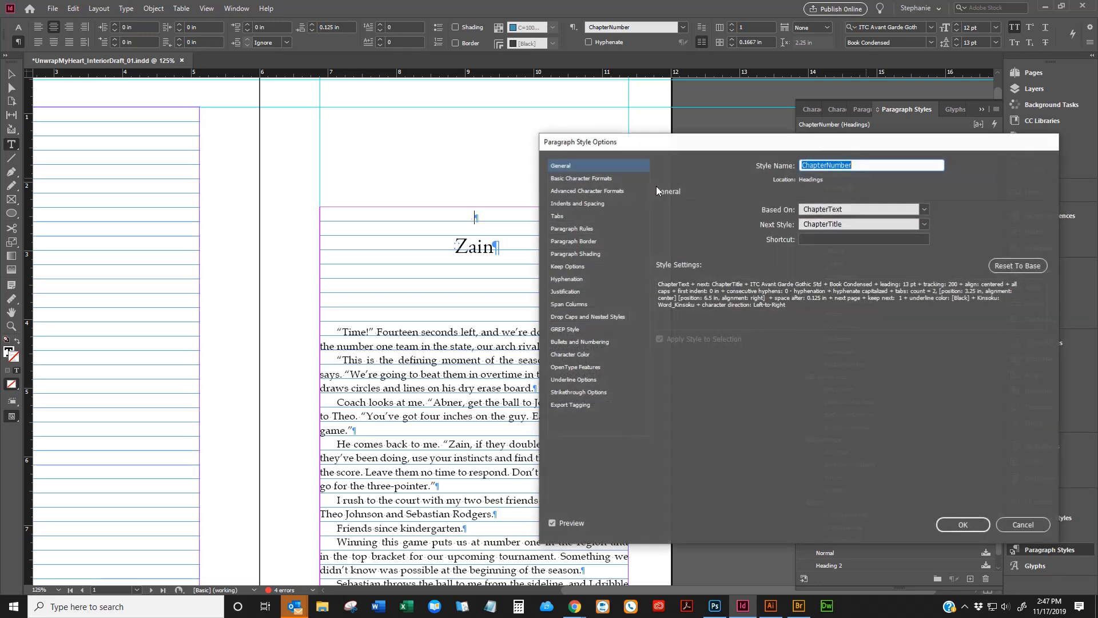
left_click(594, 341)
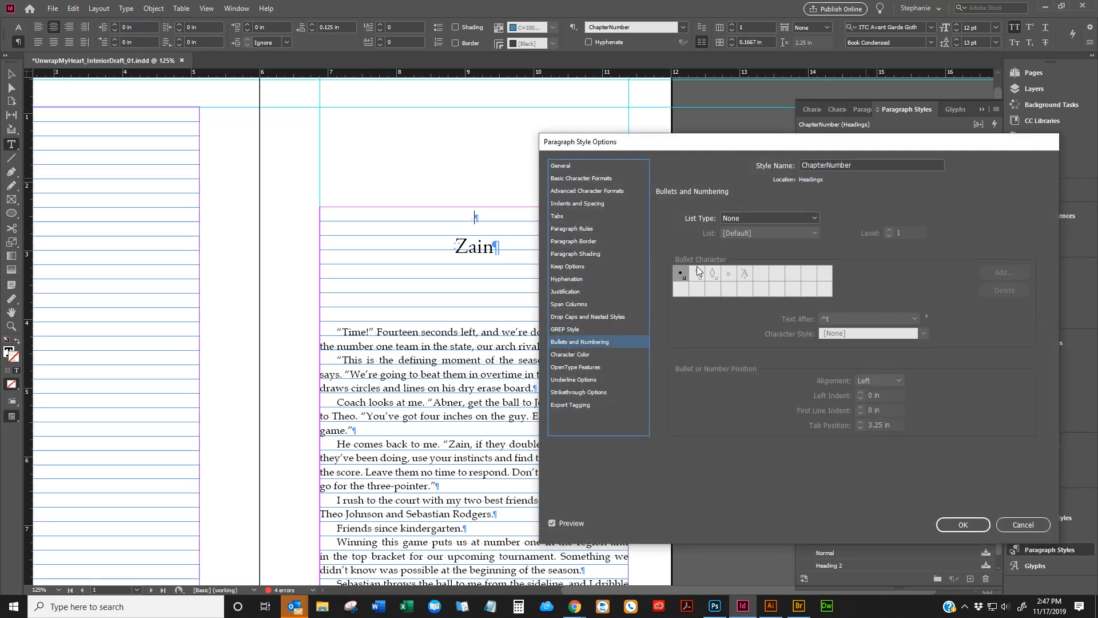
left_click(759, 215)
left_click(751, 252)
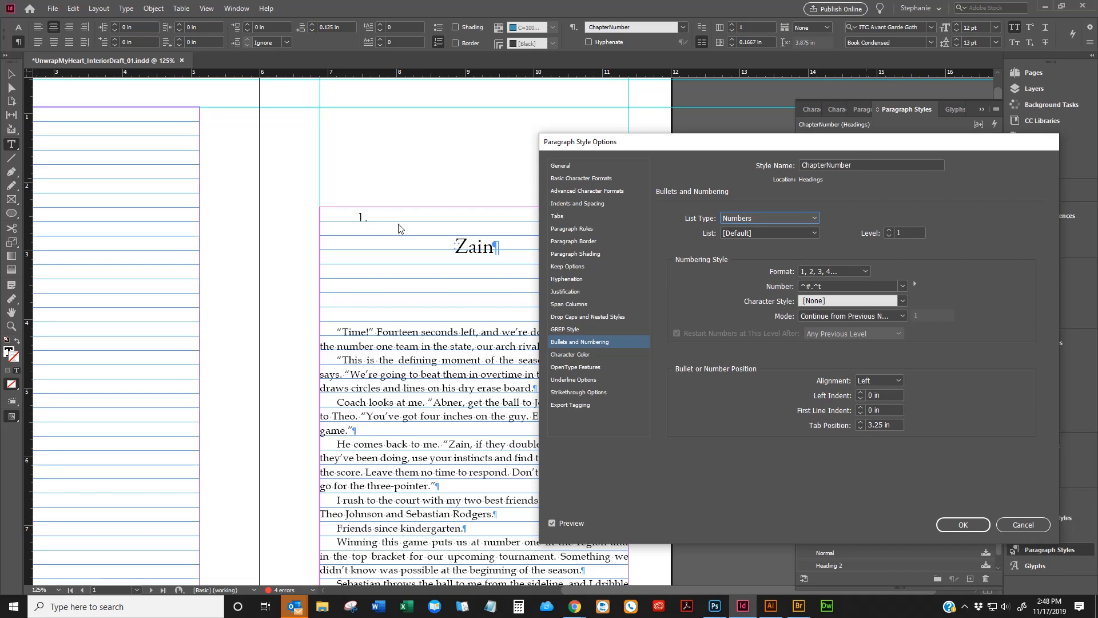
left_click(825, 286)
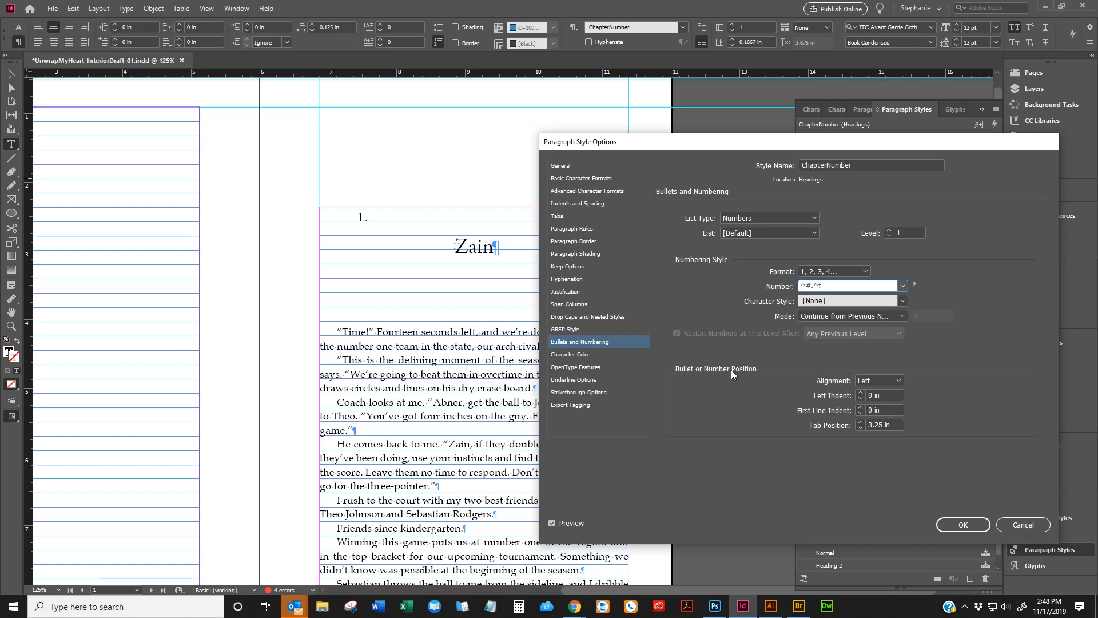
left_click(874, 380)
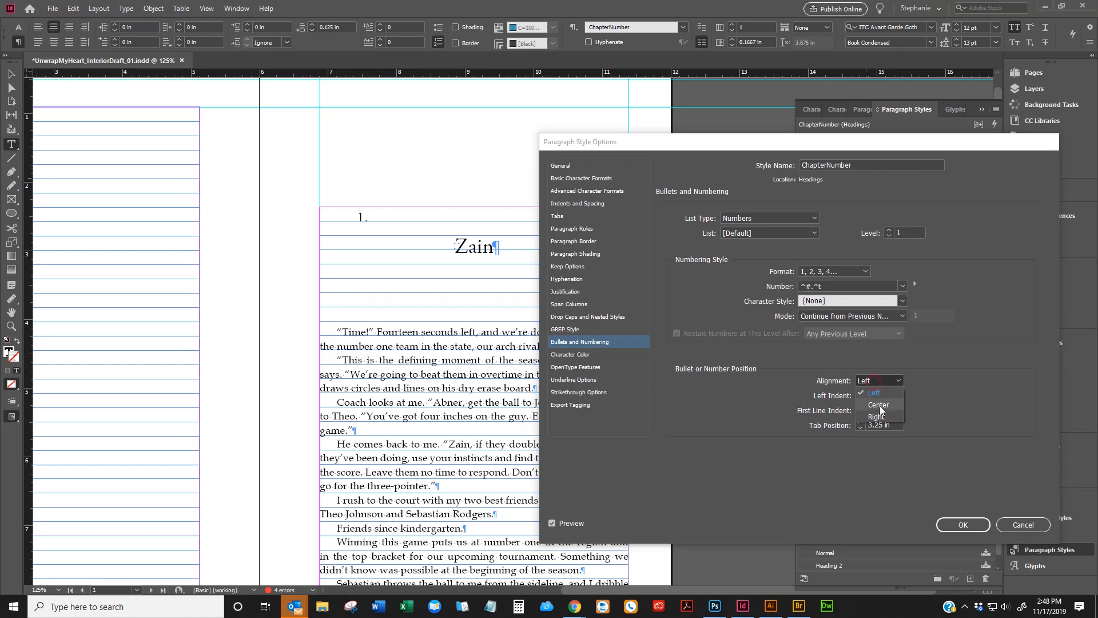
left_click(884, 406)
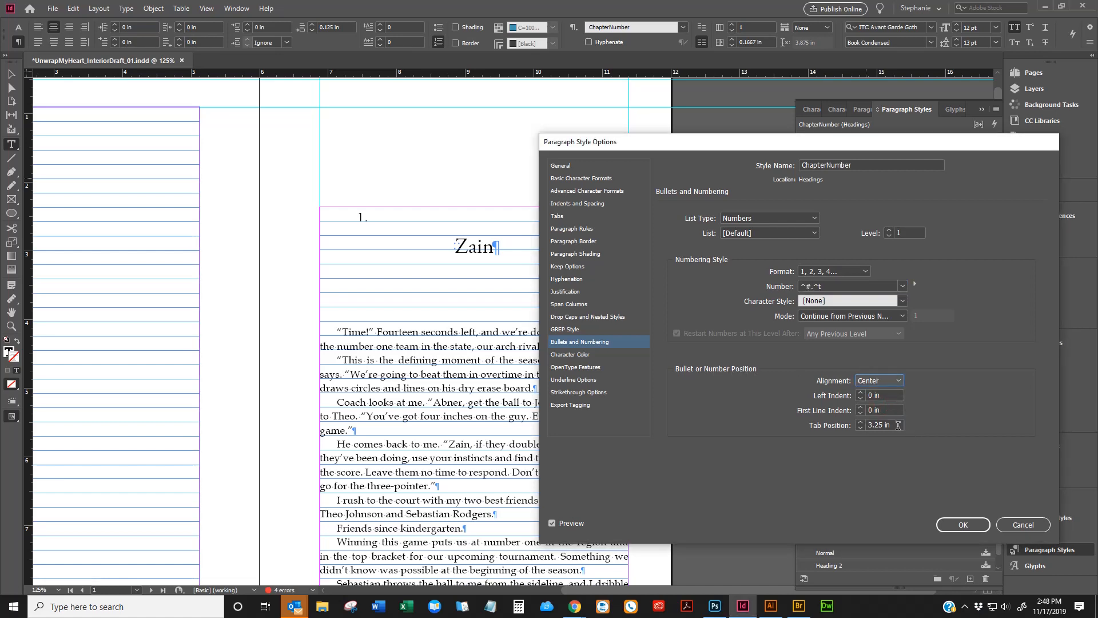
Step: Set the number Tab Position to 0 in and apply the style changes
triple_click(895, 425)
type("0")
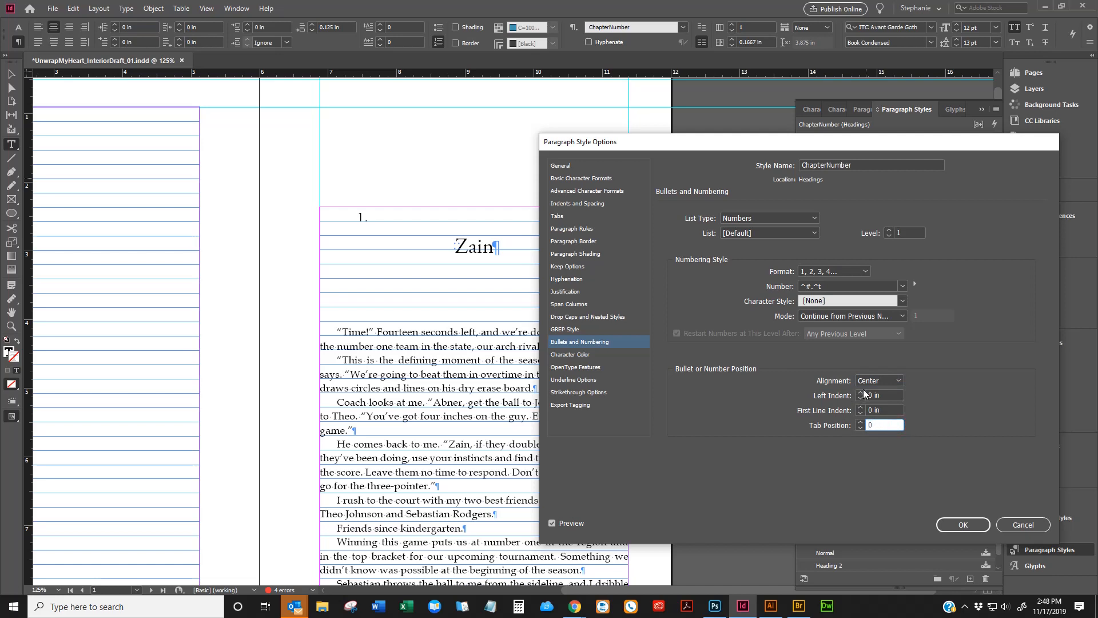
key("Tab")
left_click(870, 424)
left_click_drag(869, 424, 1061, 409)
type("0")
key("Tab")
left_click(878, 424)
key("ctrl+a")
type("0")
key("Tab")
double_click(881, 424)
type("0")
key("Return")
Step: Reopen the ChapterNumber style's Bullets and Numbering settings, keeping the 1, 2, 3, 4… number format
right_click(847, 173)
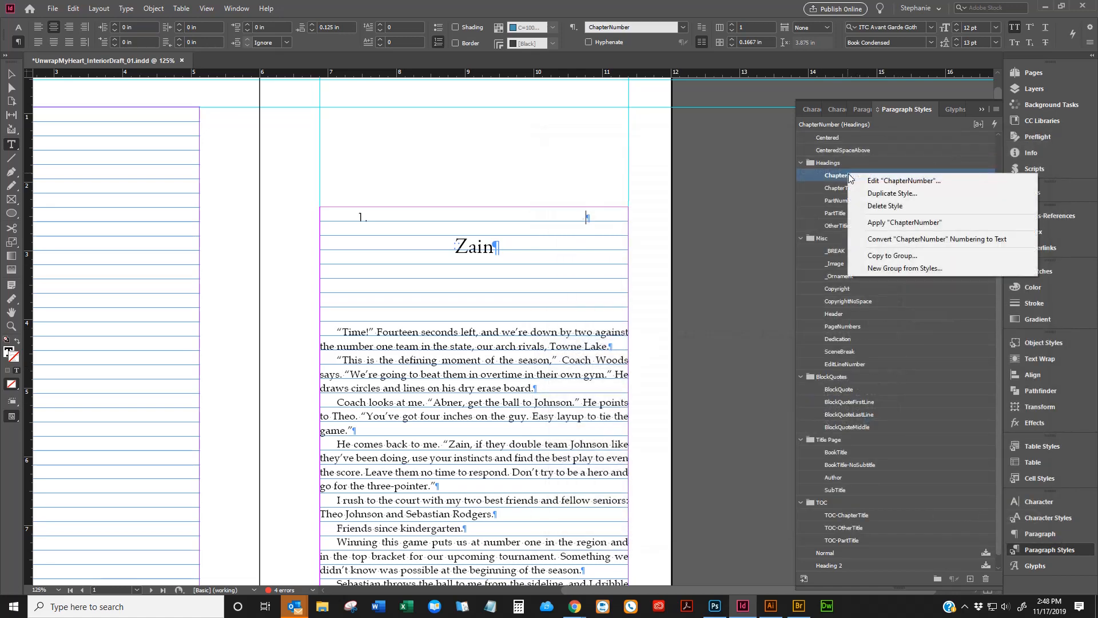
left_click(858, 177)
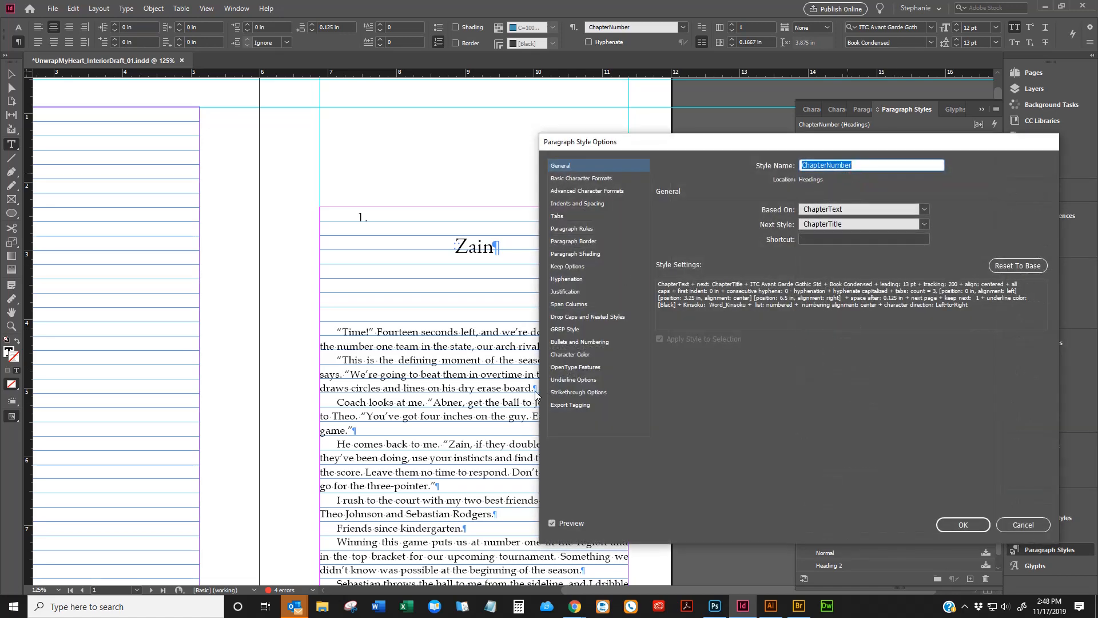
left_click(598, 342)
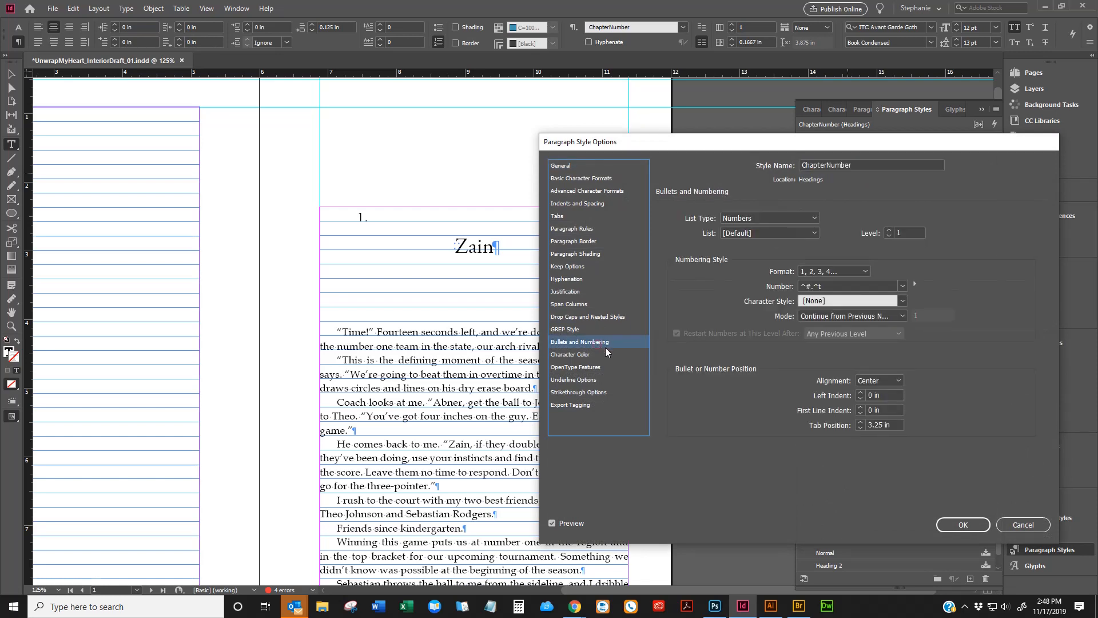
left_click(882, 383)
left_click(882, 383)
left_click(841, 286)
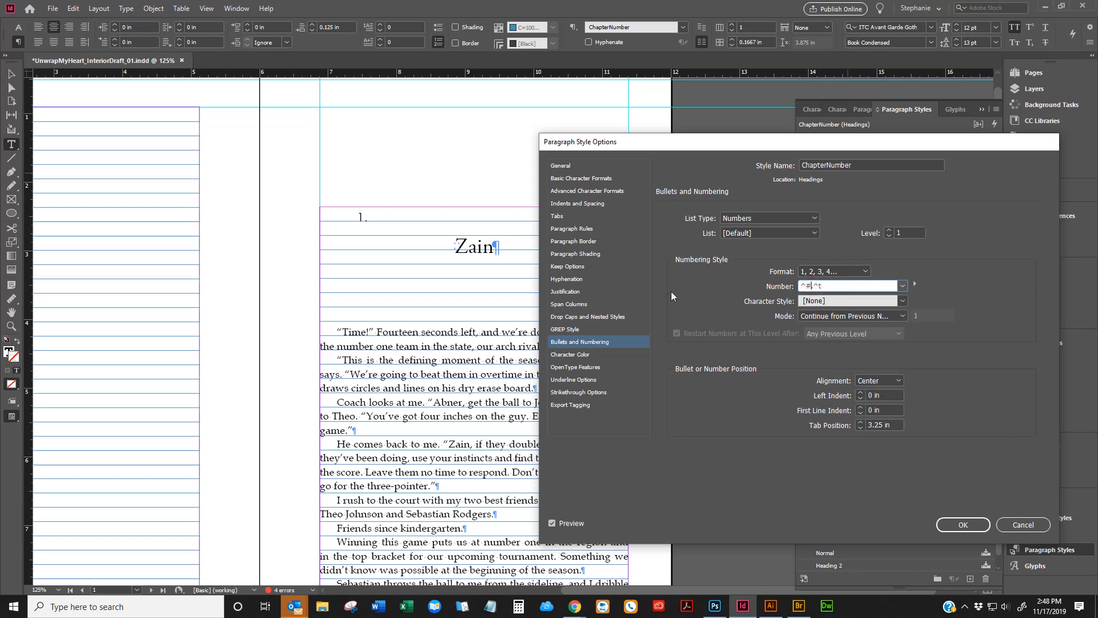
left_click(834, 271)
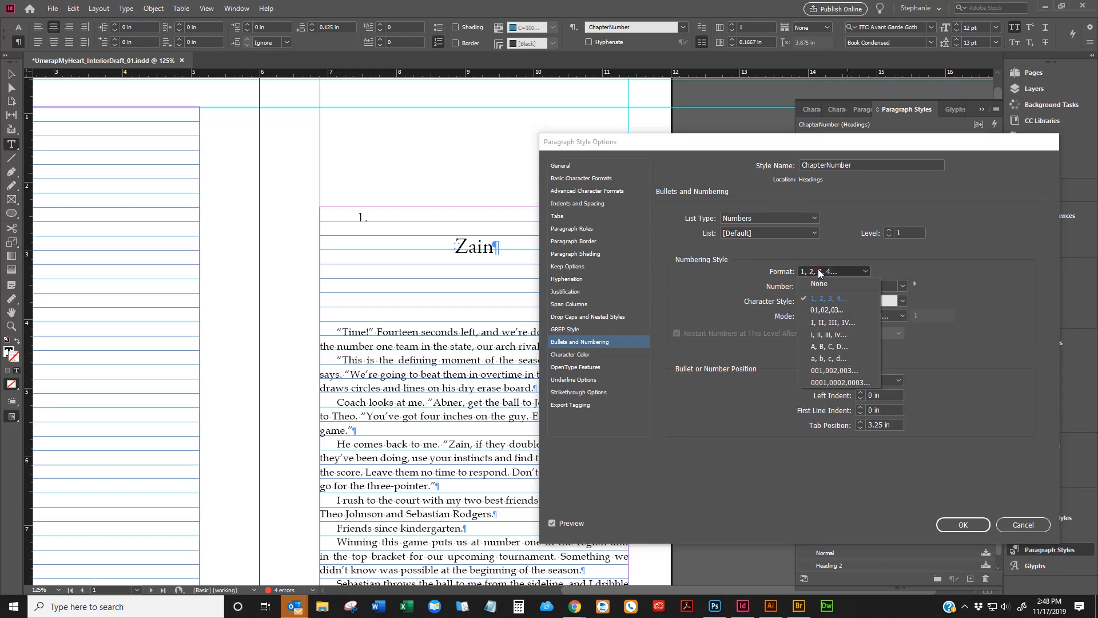
left_click(826, 298)
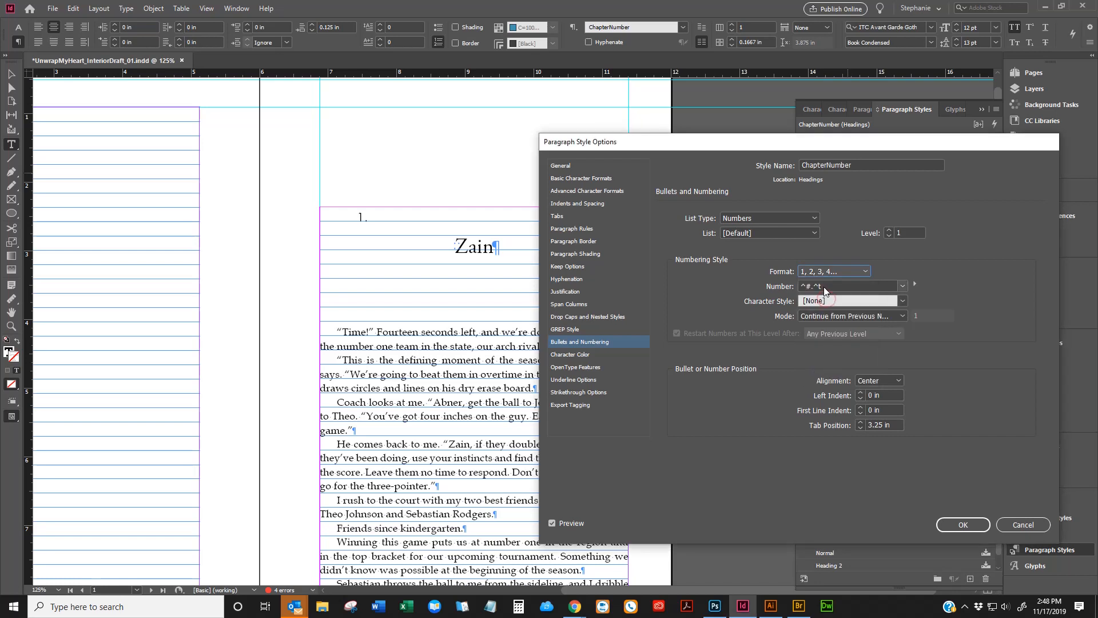
left_click(828, 272)
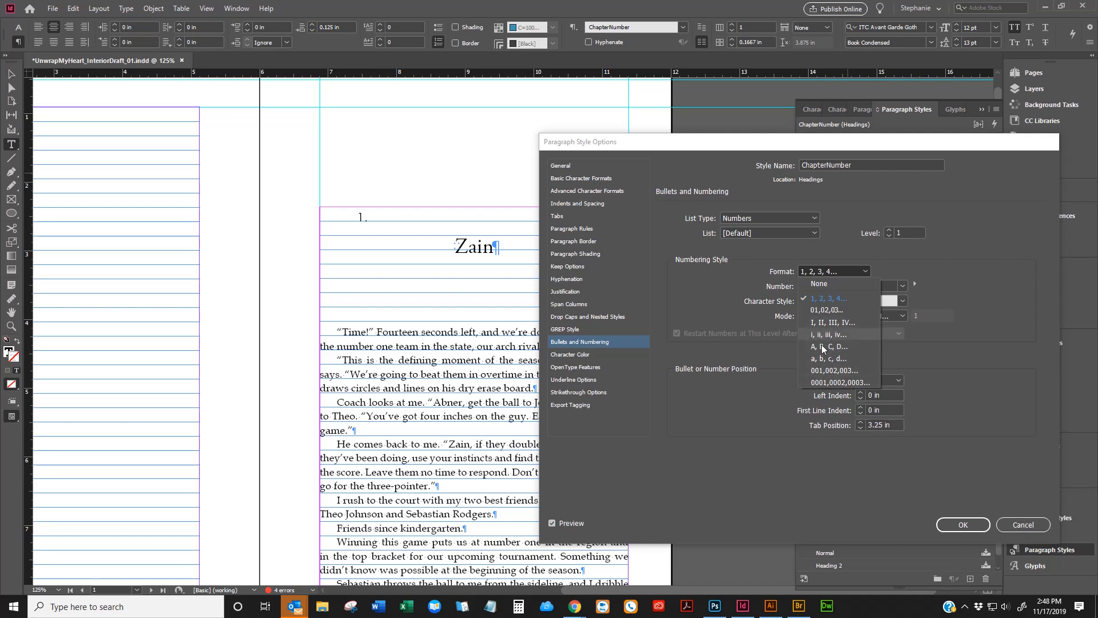
left_click(834, 298)
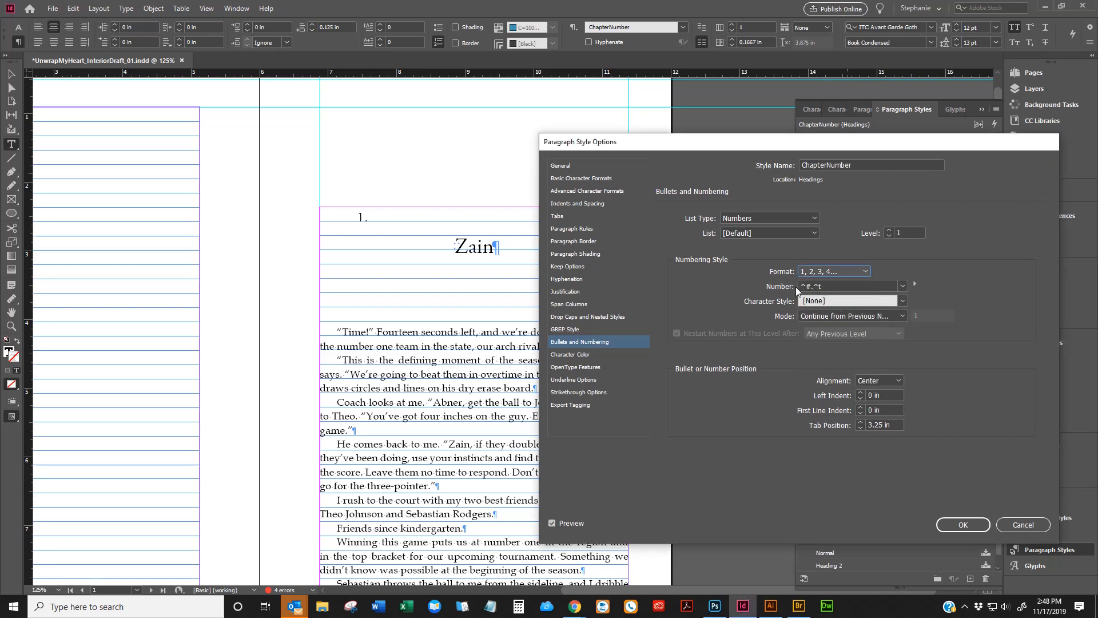
Step: Keep Character Style [None] and change the number pattern to 'Chapter ^#', previewing CHAPTER 1
left_click_drag(829, 287, 788, 287)
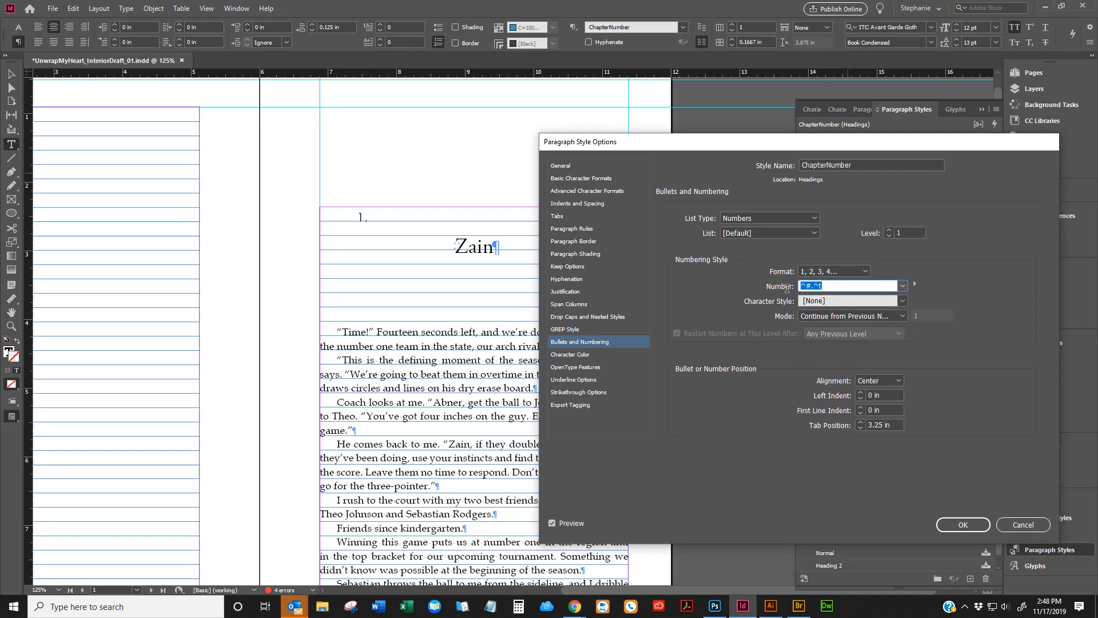
left_click(811, 285)
left_click(848, 302)
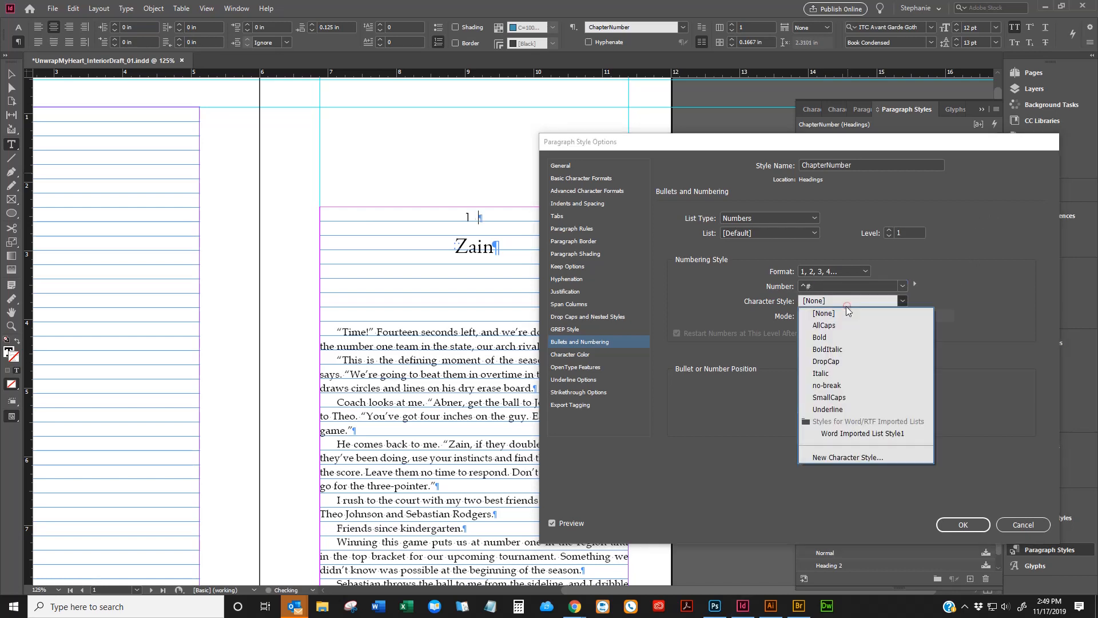
left_click(871, 276)
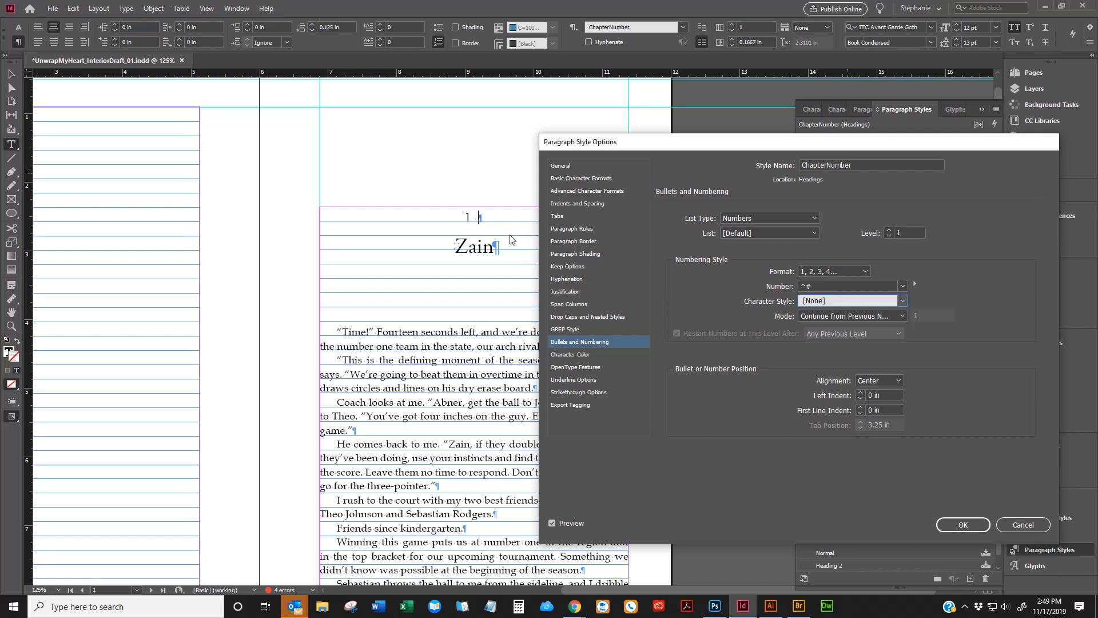
left_click(834, 285)
key("Home")
type("C")
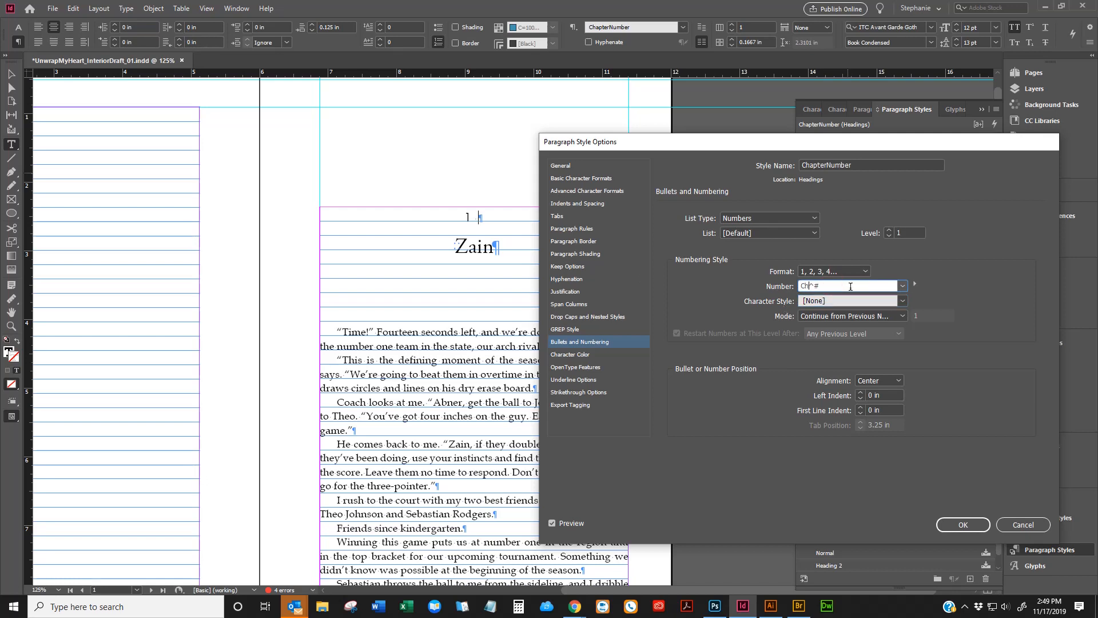
type("hapter")
left_click(845, 300)
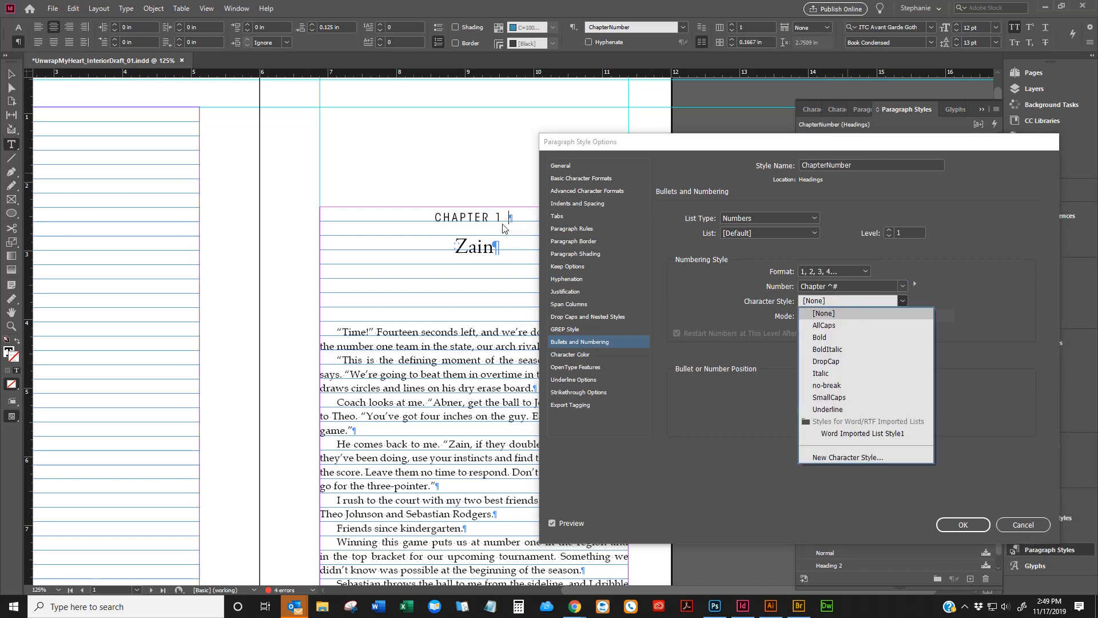
Step: Keep the number's left indent at 0 in and set number Alignment to Left
left_click(863, 282)
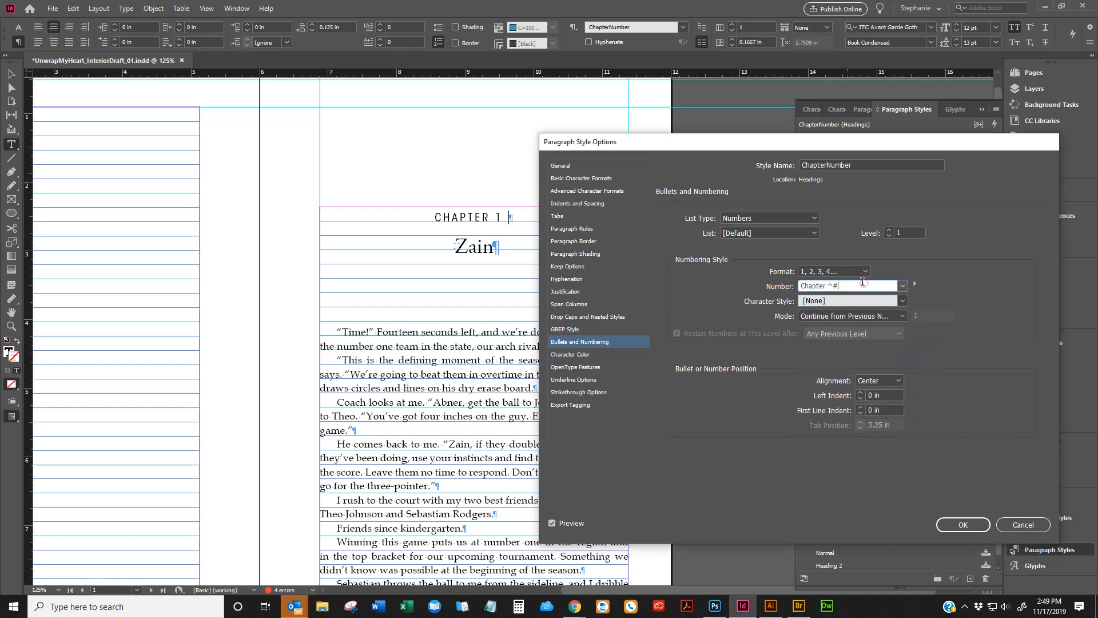
left_click(860, 392)
left_click(860, 397)
left_click(860, 413)
left_click(881, 381)
left_click(881, 394)
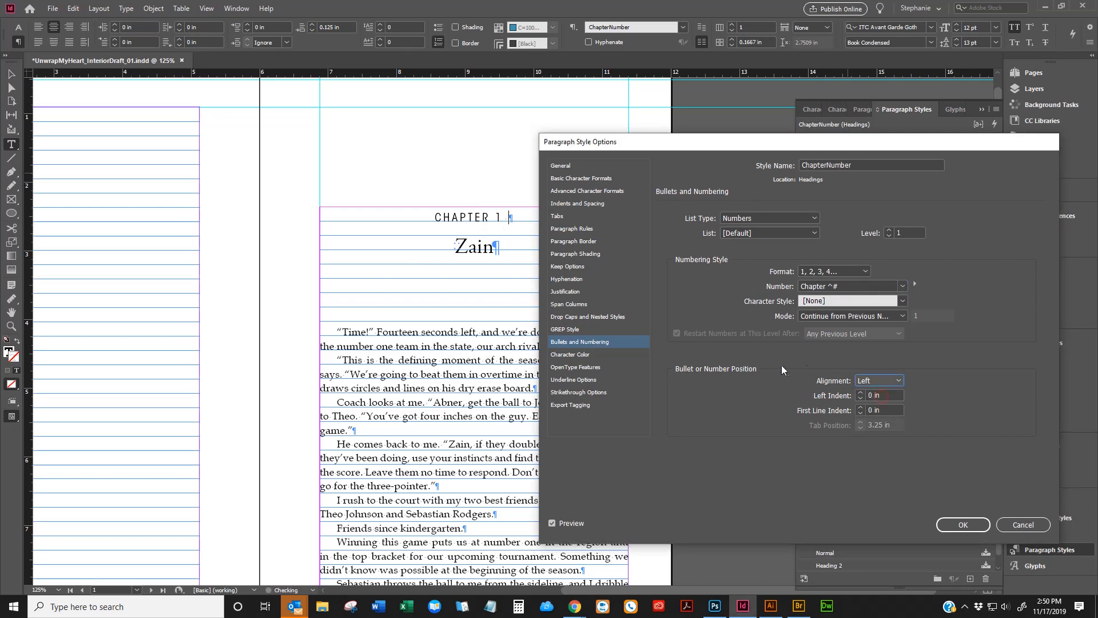
Step: Left-align the ChapterNumber paragraph in Indents and Spacing and accept the style changes
left_click(591, 177)
left_click(592, 203)
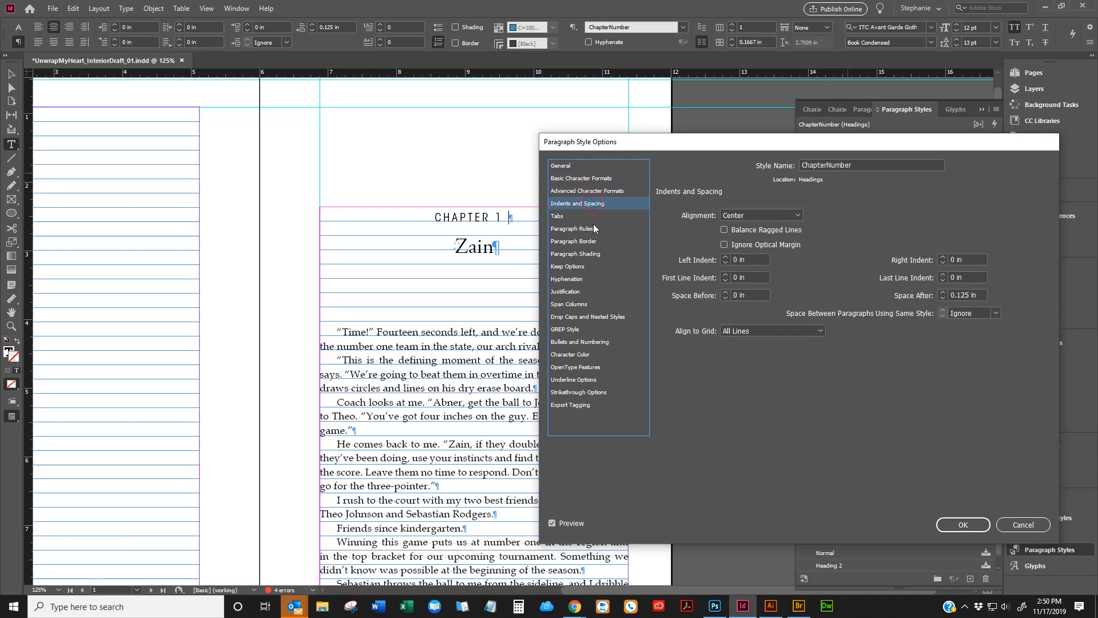
left_click(743, 216)
left_click(745, 225)
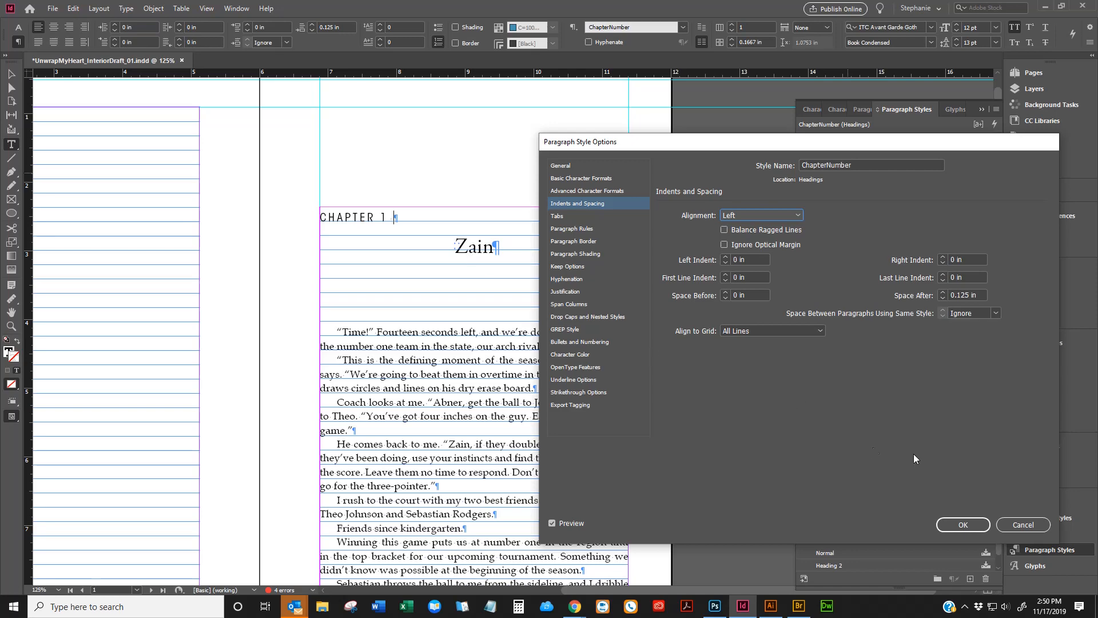
left_click(964, 525)
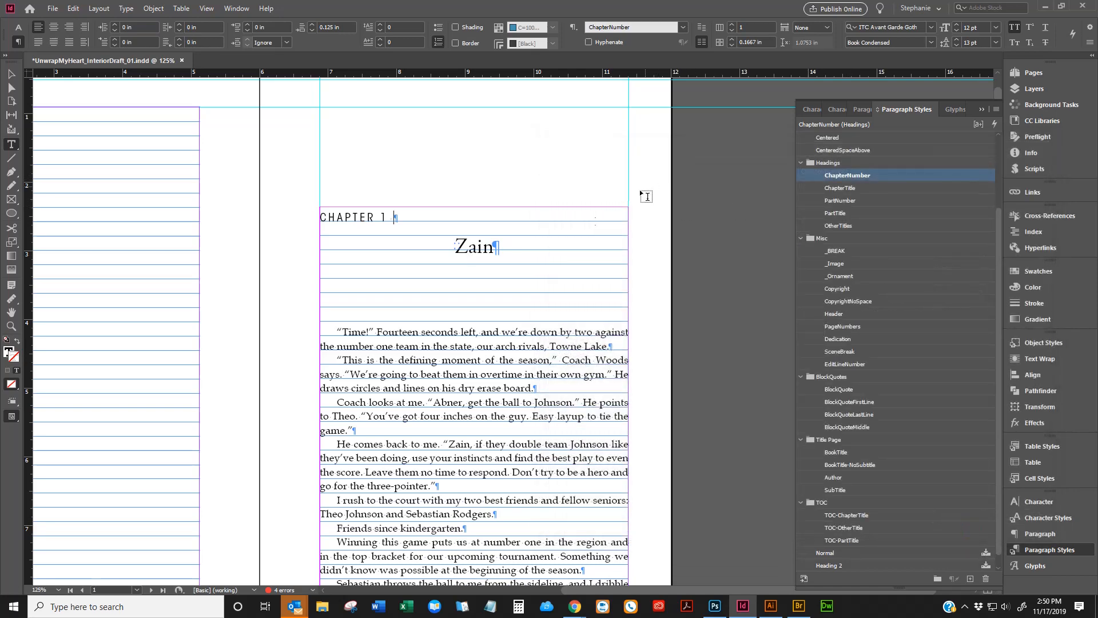
Step: Zoom out to pages 14–15 and click inside the Zain chapter title
scroll(575, 225, "down", 15)
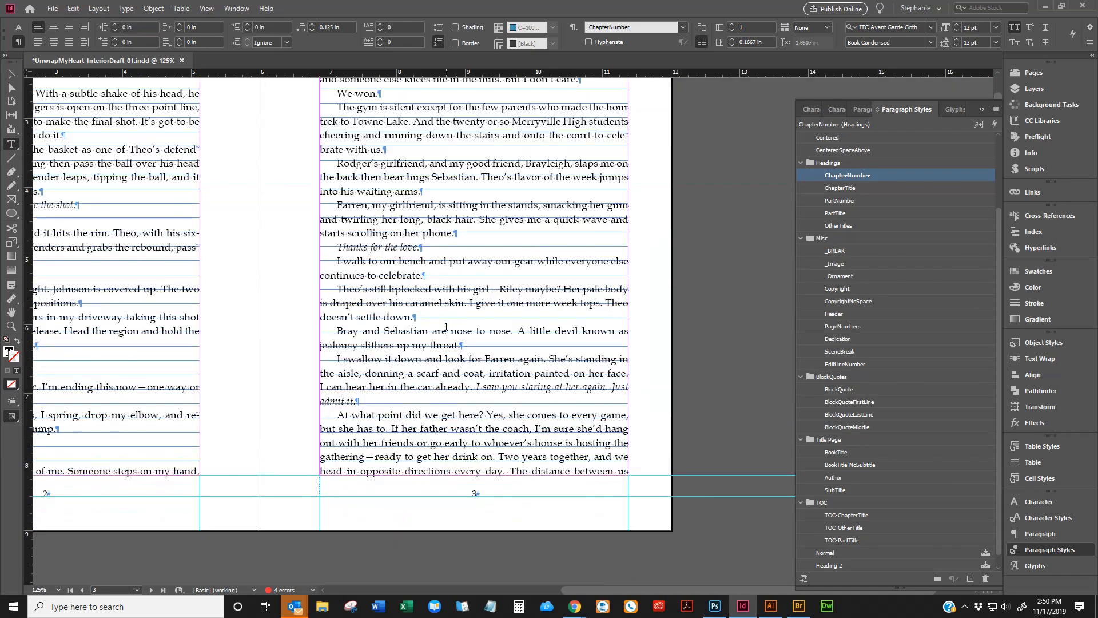
left_click(446, 327)
key("ctrl+minus")
key("ctrl+minus")
scroll(532, 363, "down", 10)
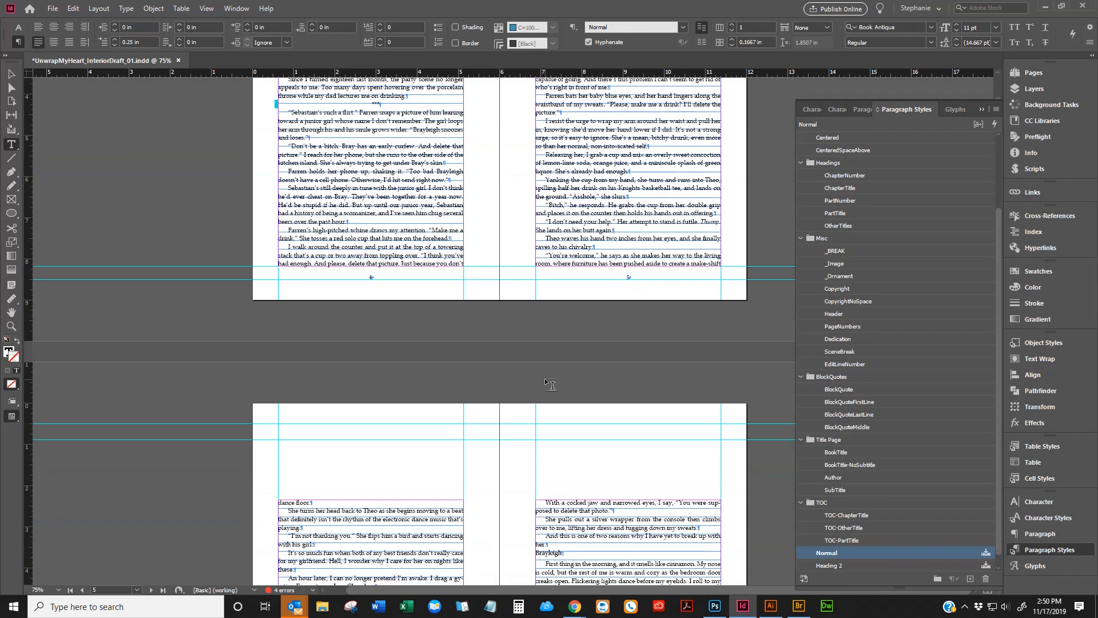
scroll(549, 383, "down", 20)
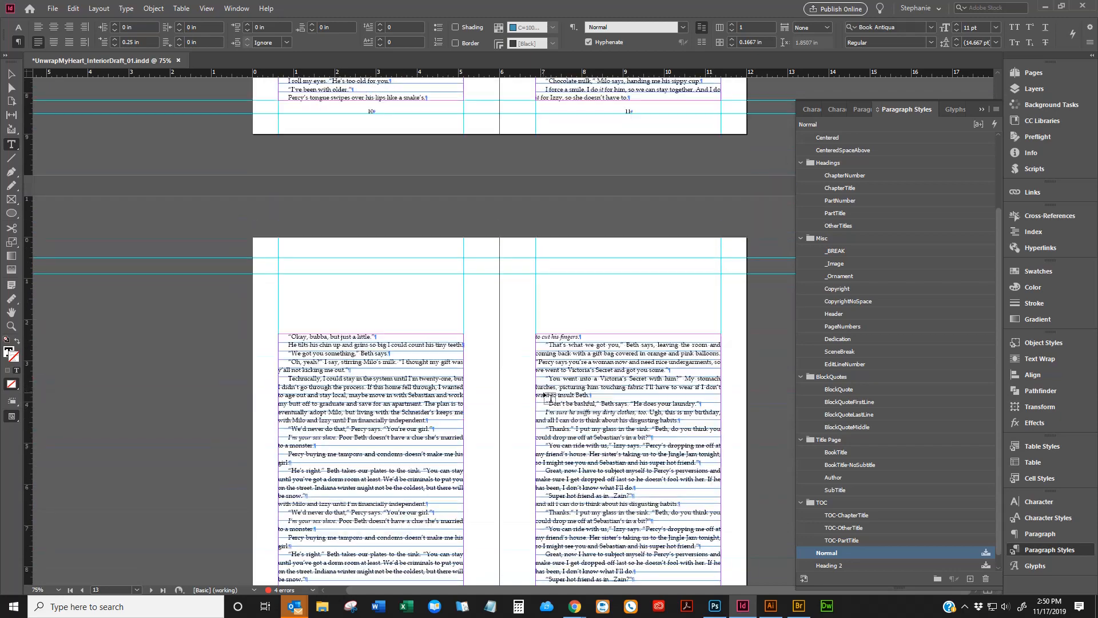
scroll(548, 399, "down", 7)
left_click(571, 241)
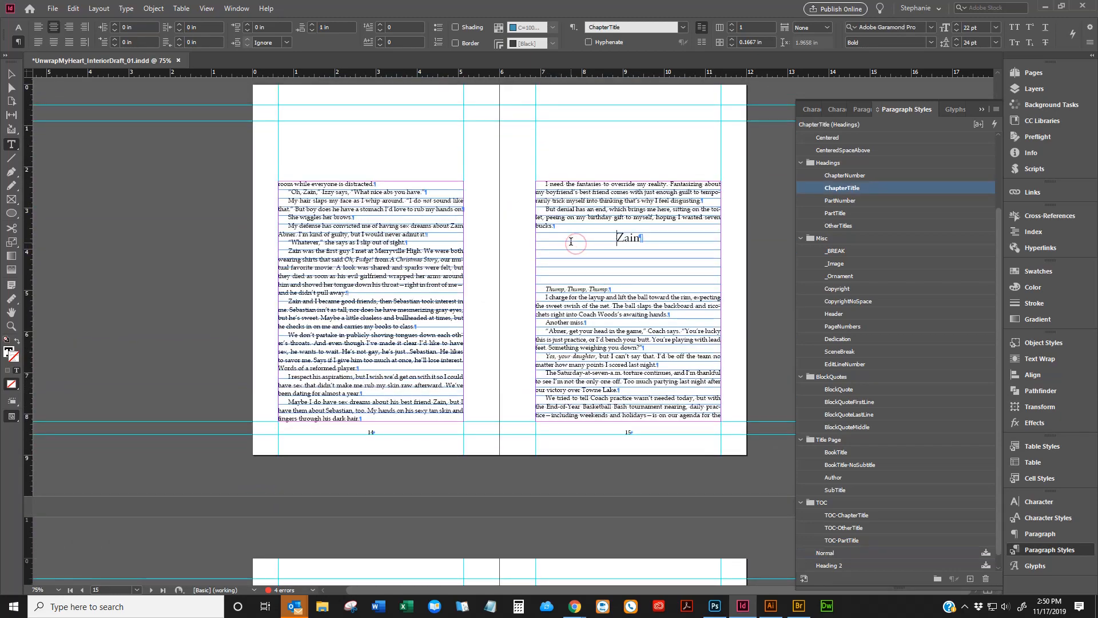
key("ctrl+Home")
Step: In Find/Change, clear Find what and Change to, and set Search to Document
key("ctrl+f")
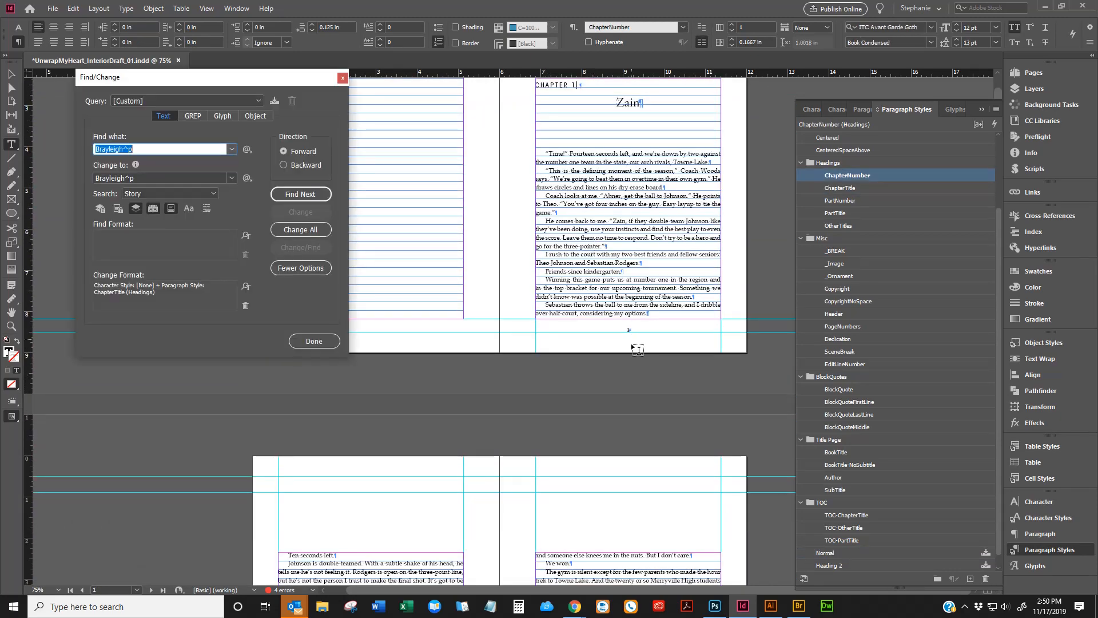
key("BackSpace")
double_click(162, 178)
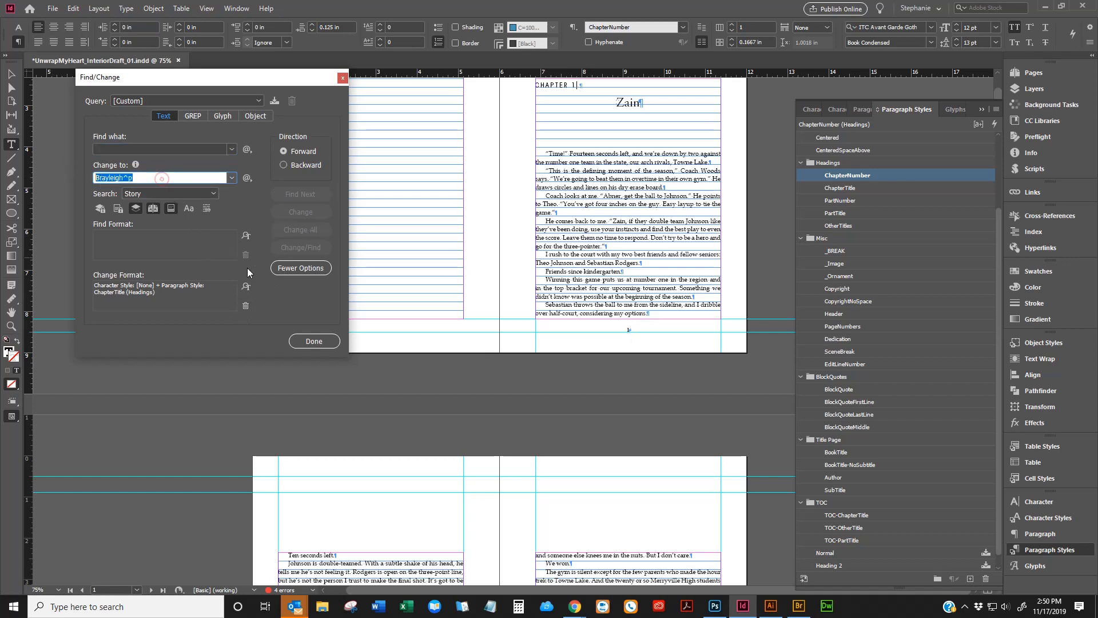
key("BackSpace")
left_click(246, 305)
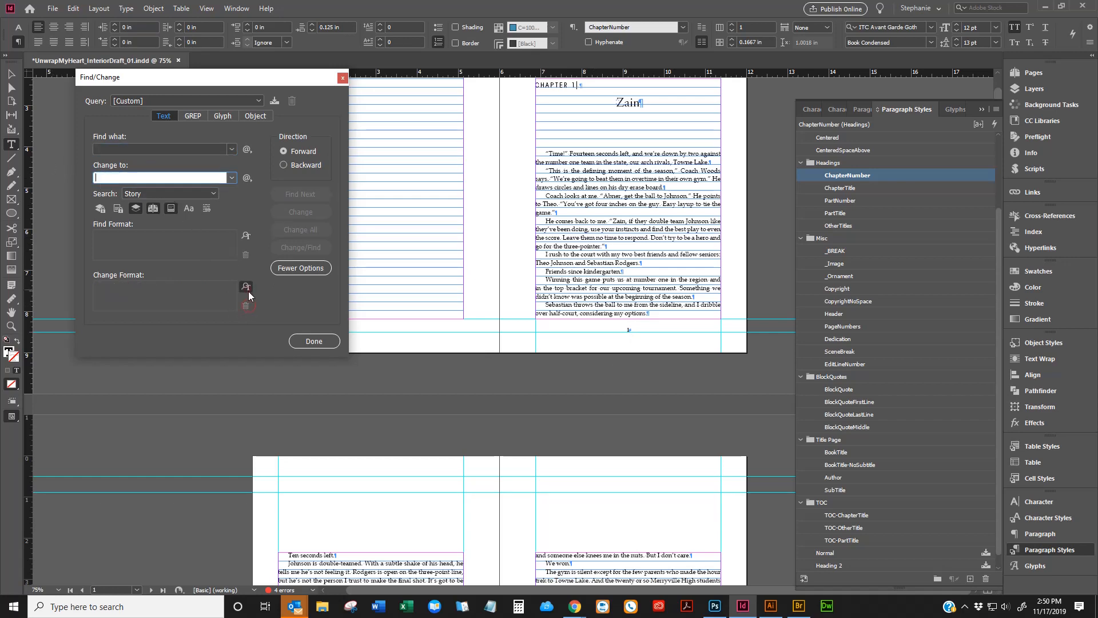
left_click(247, 287)
left_click(626, 245)
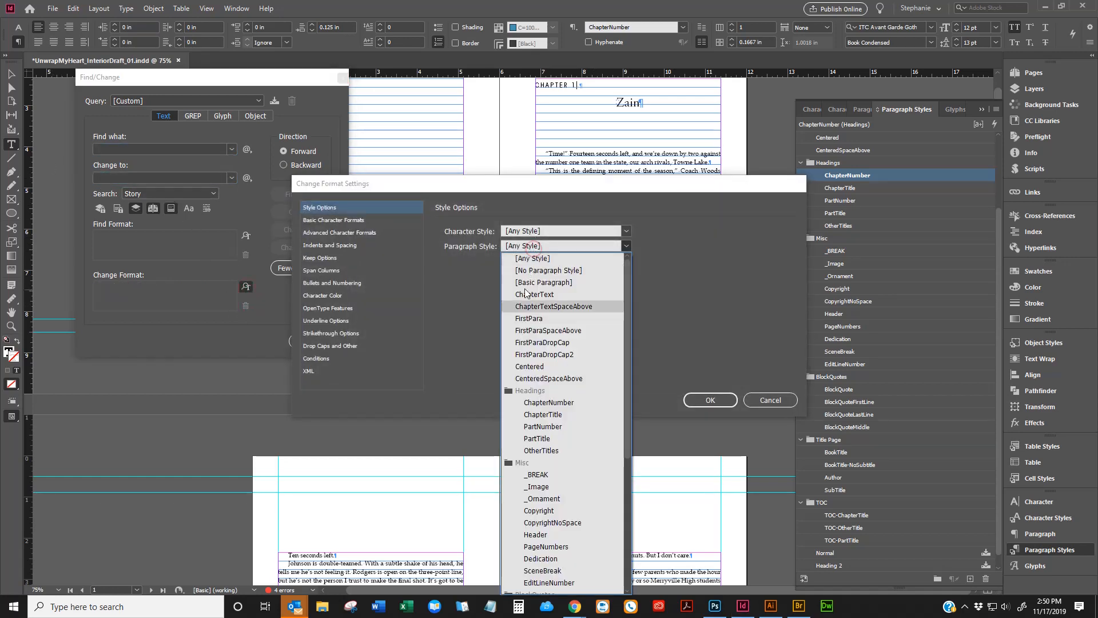
left_click(558, 414)
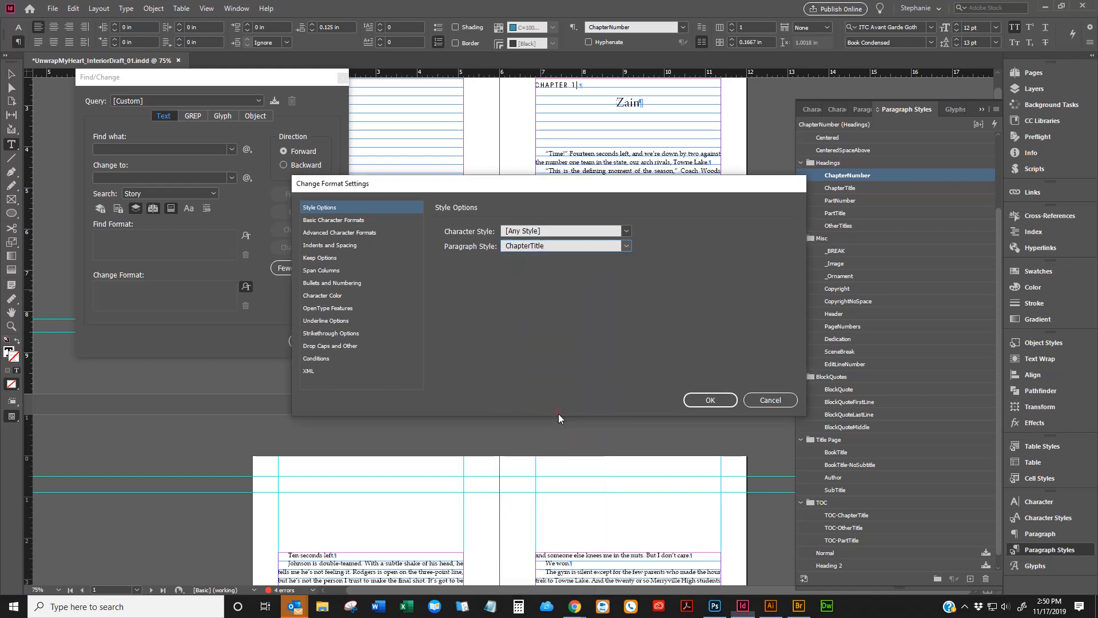
left_click(709, 398)
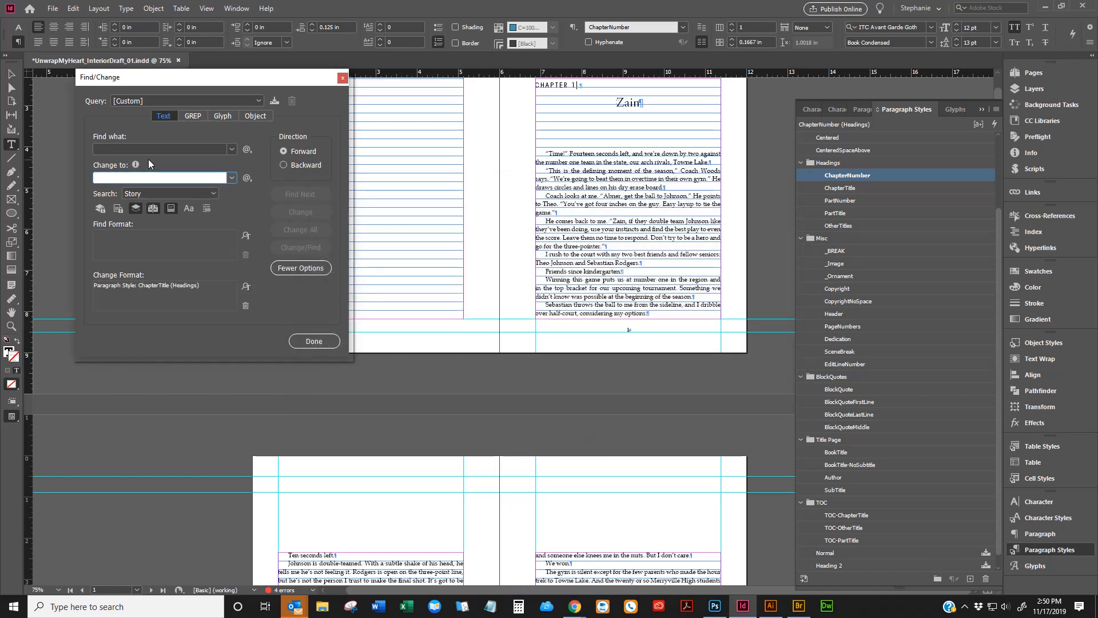
left_click(106, 177)
left_click(166, 193)
left_click(151, 211)
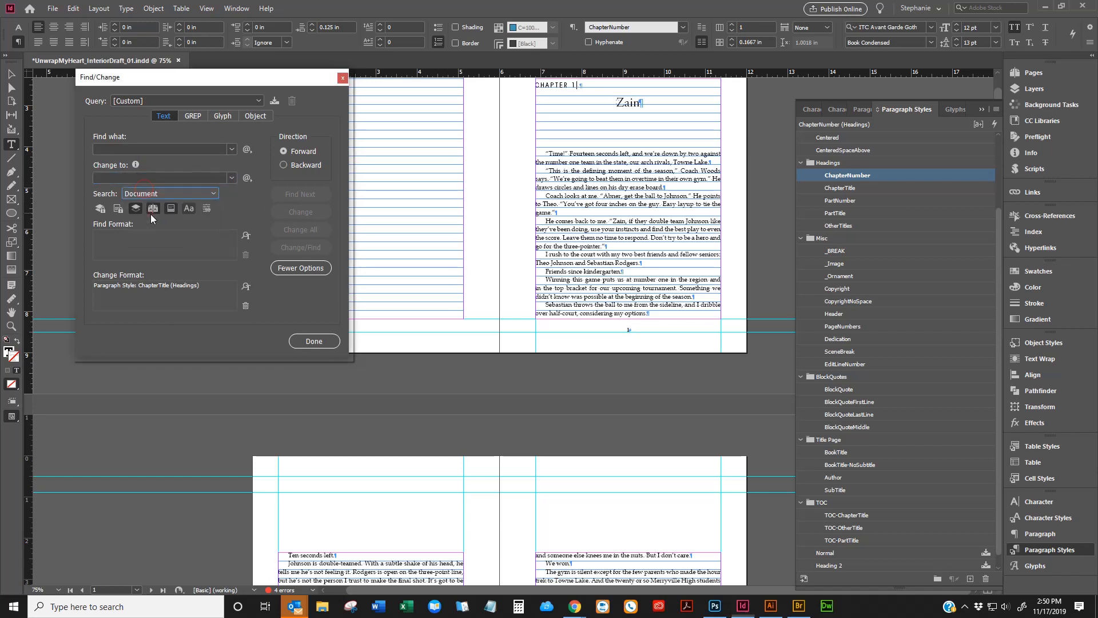
Step: Clear the change format, set Find Format to paragraph style ChapterTitle, and find the first match
left_click(601, 179)
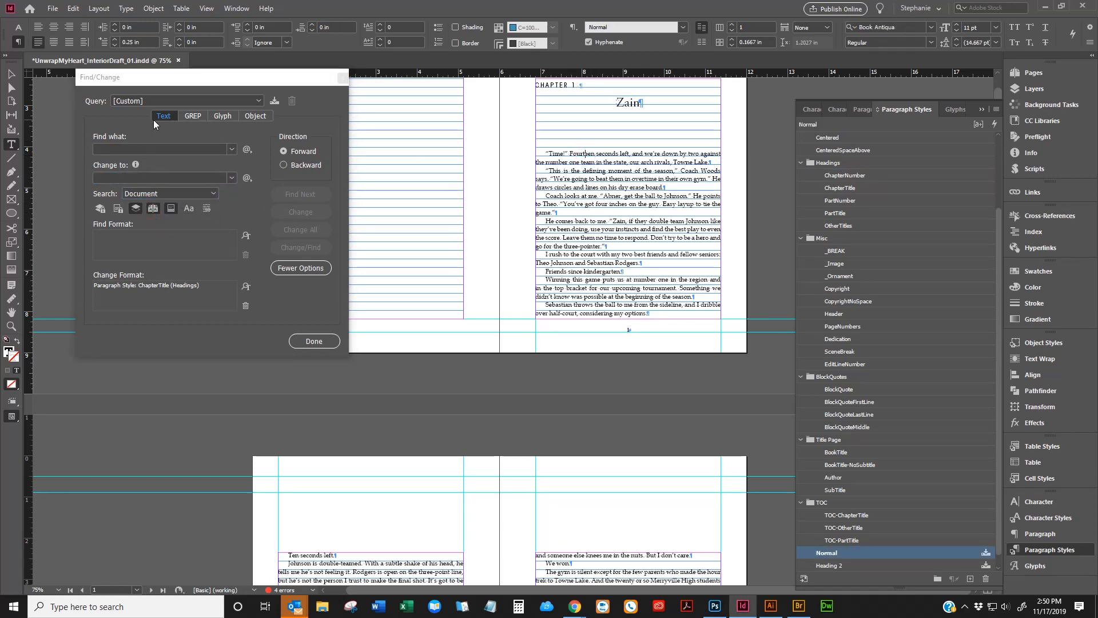
left_click(245, 305)
left_click(246, 235)
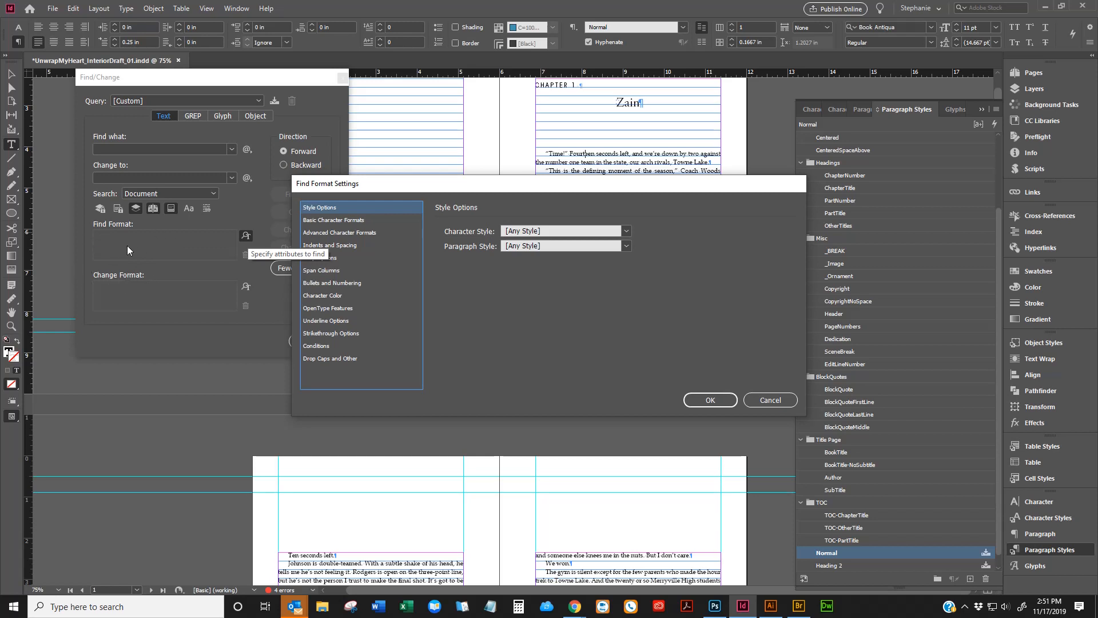
left_click_drag(323, 188, 413, 150)
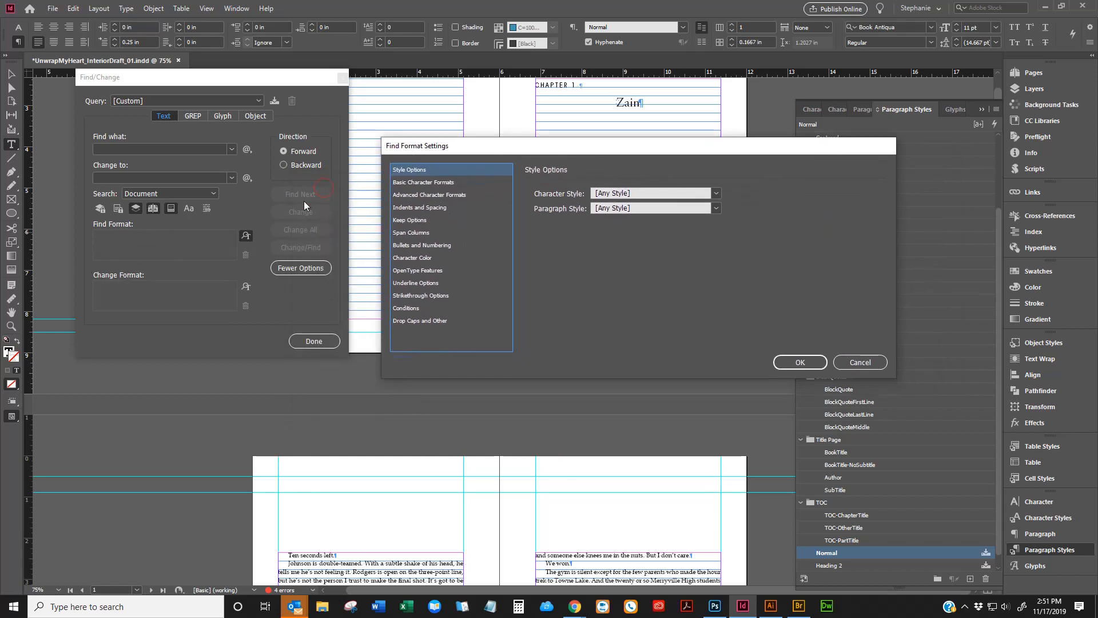
left_click(716, 207)
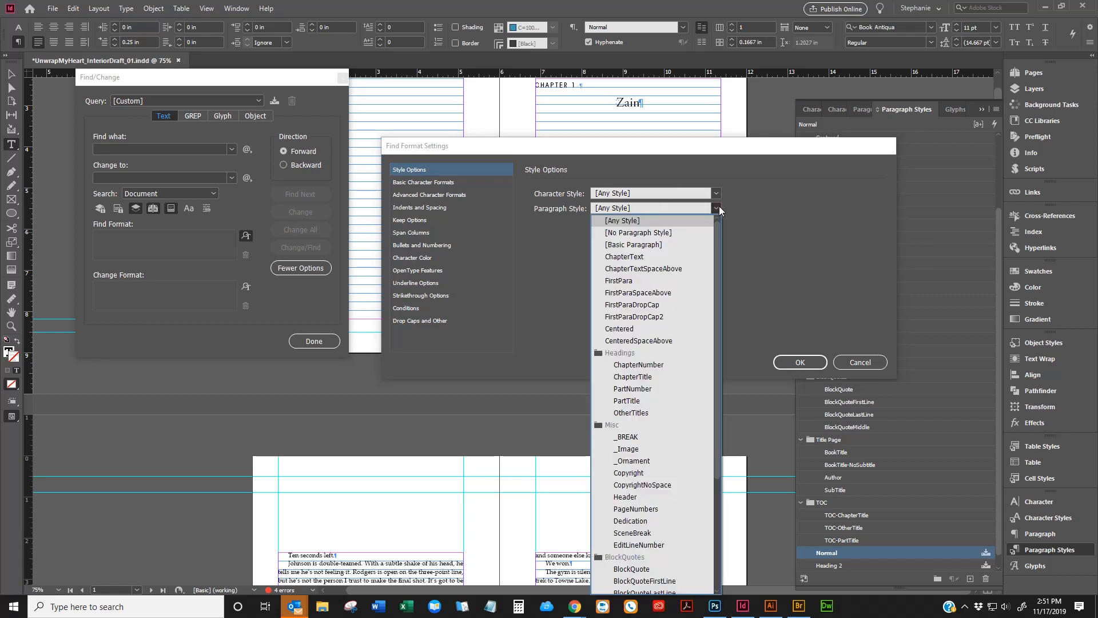
left_click(649, 378)
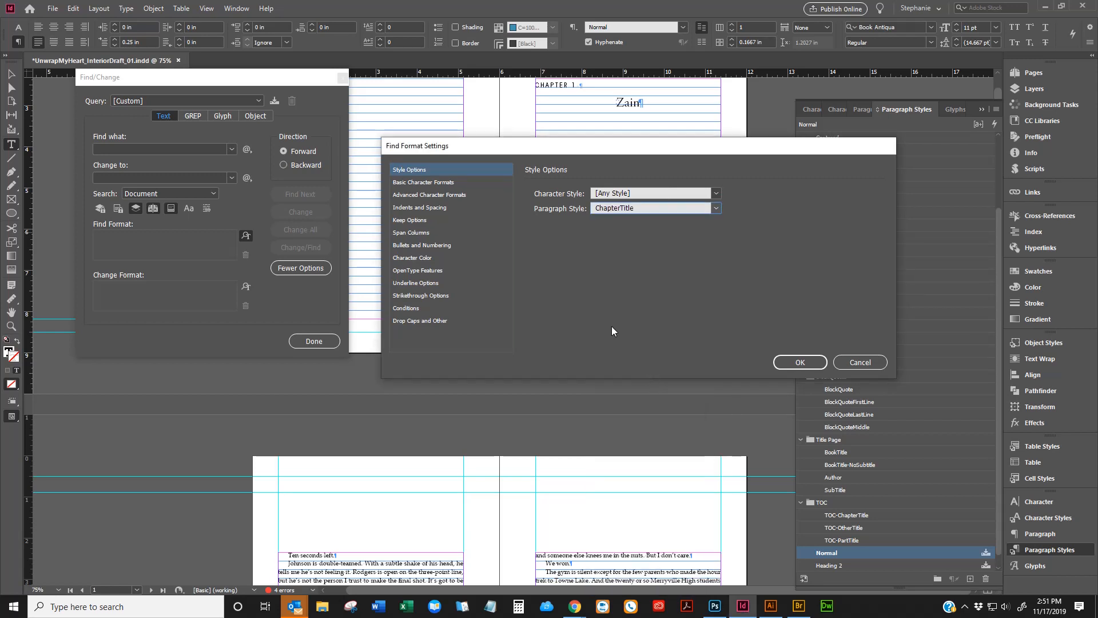
left_click(802, 358)
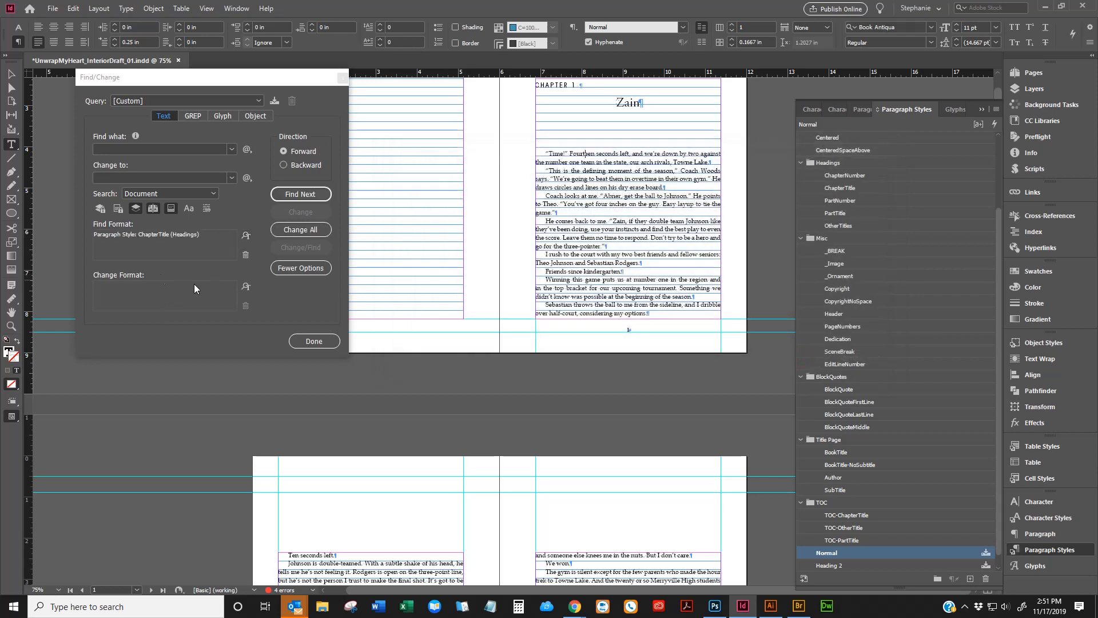
left_click(309, 196)
Step: Locate the Brayleigh heading and apply the ChapterTitle paragraph style to it
left_click(306, 195)
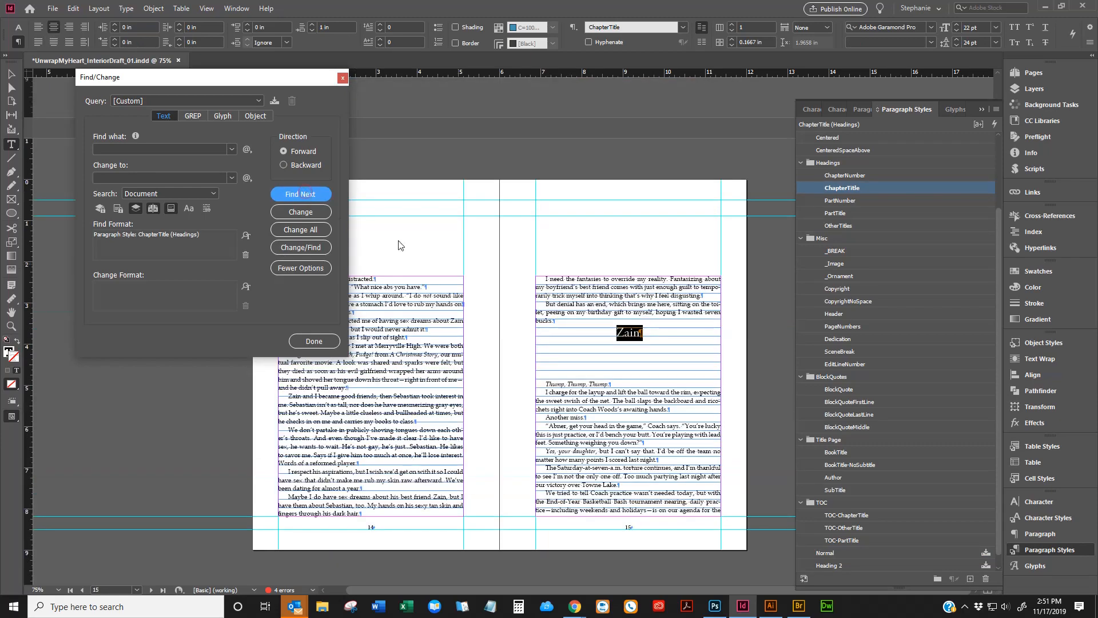
left_click(602, 333)
scroll(633, 316, "up", 15)
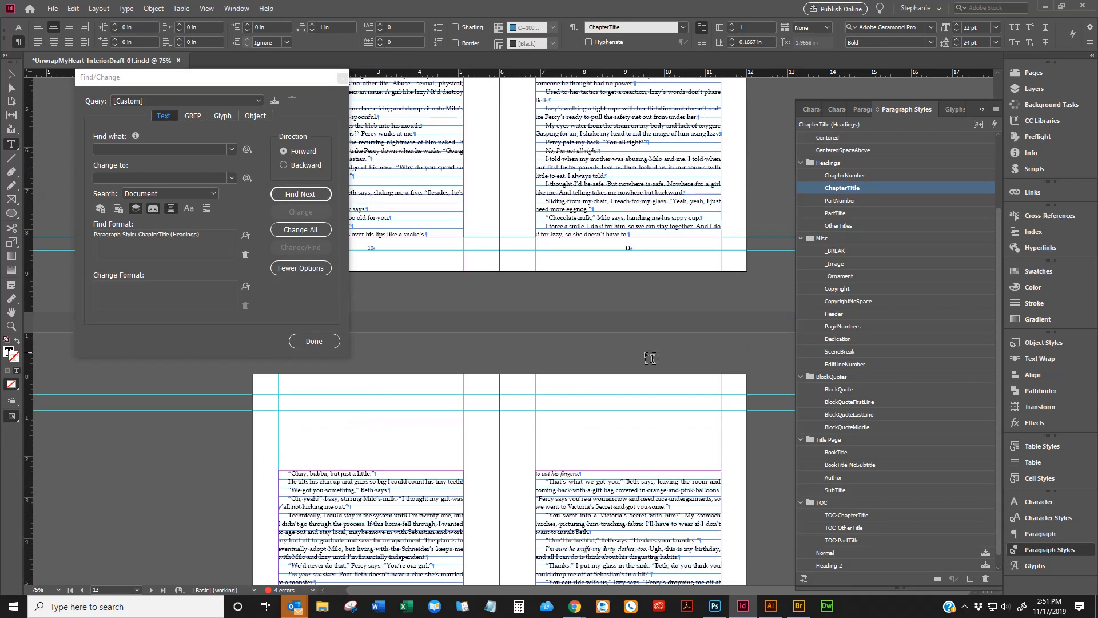
scroll(645, 352, "up", 15)
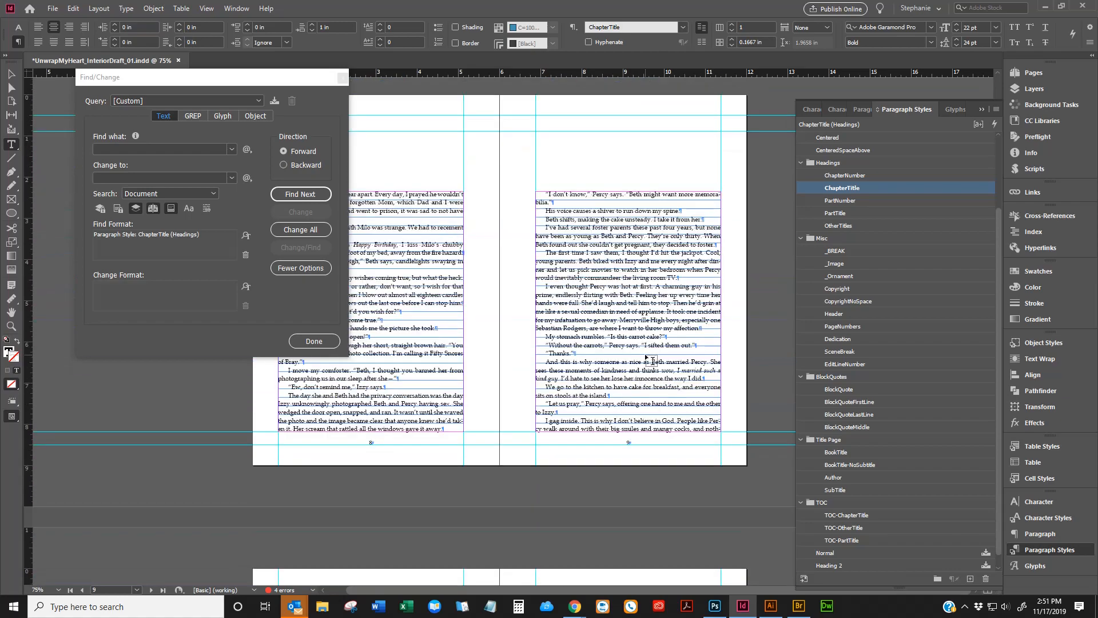
scroll(648, 355, "up", 10)
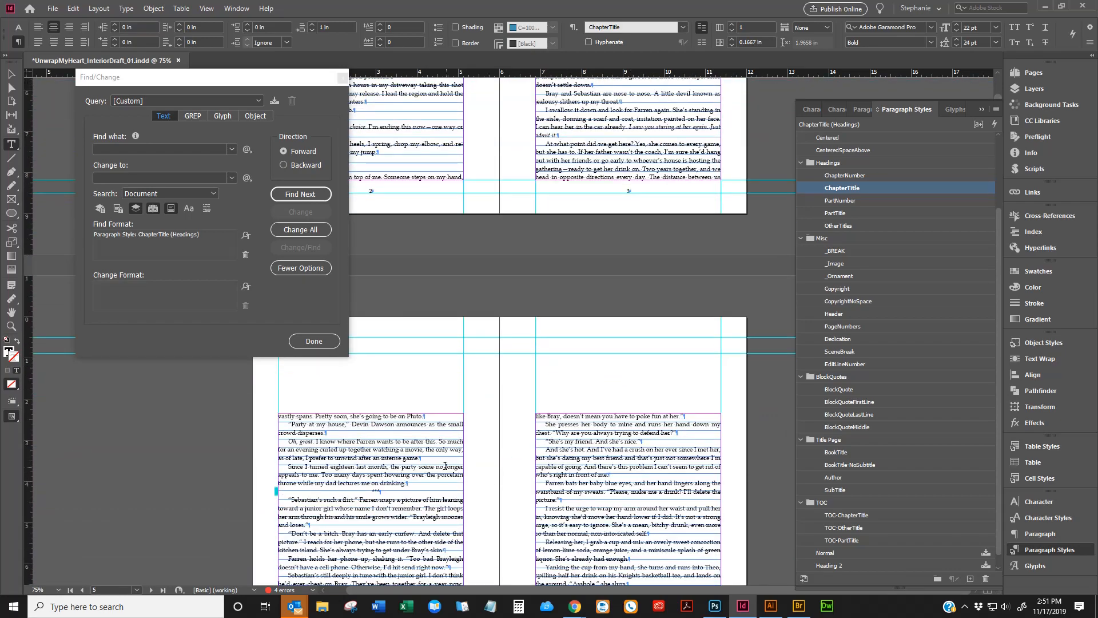
scroll(455, 462, "down", 10)
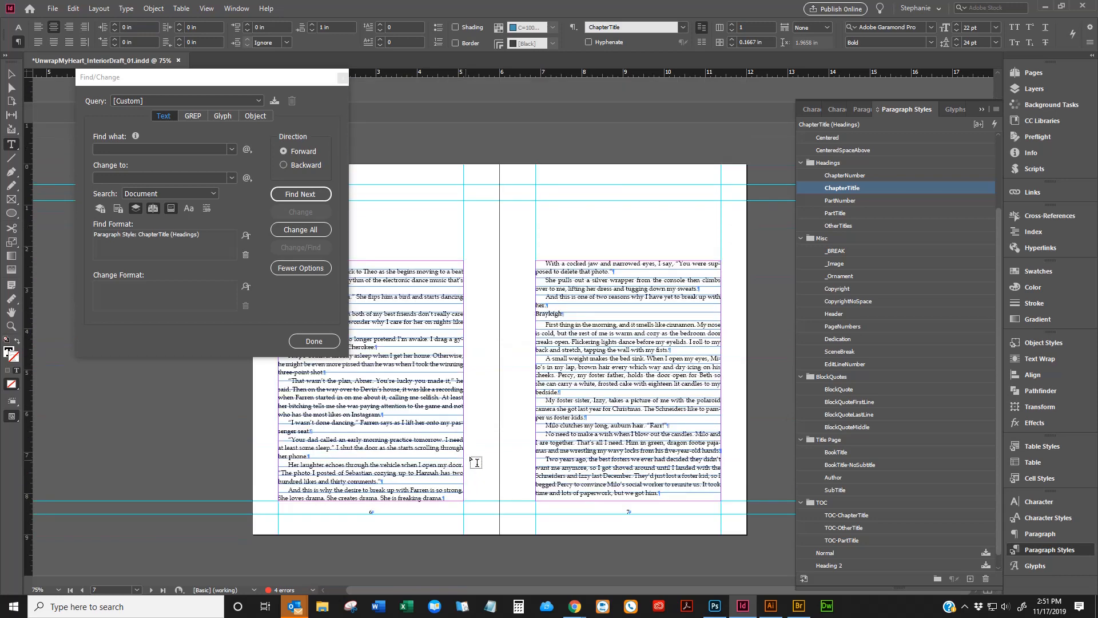
left_click(579, 314)
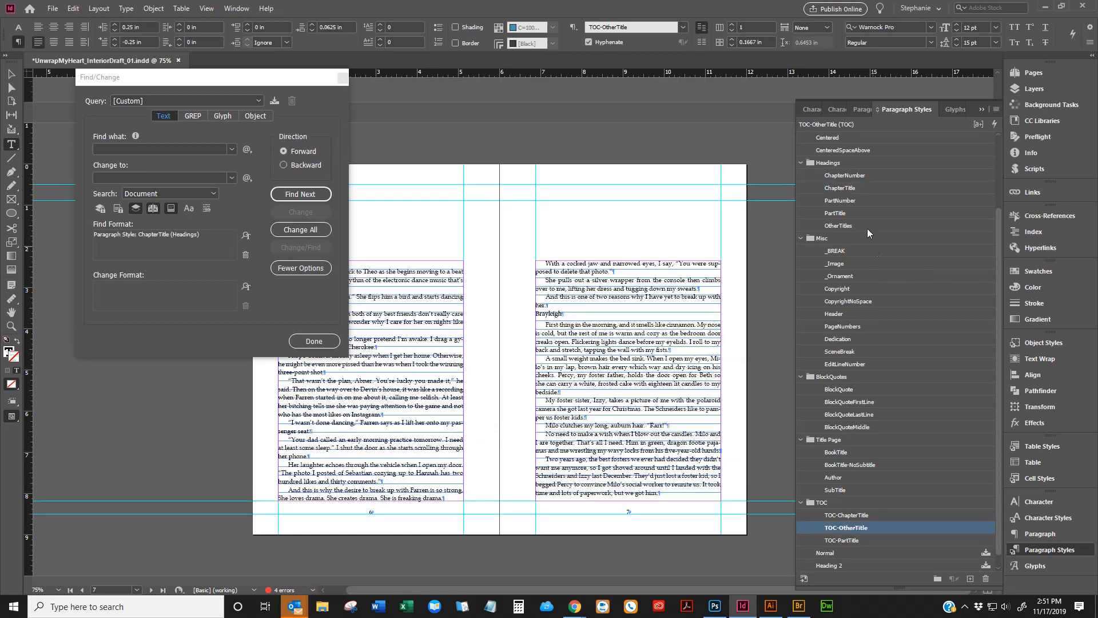
left_click(860, 187)
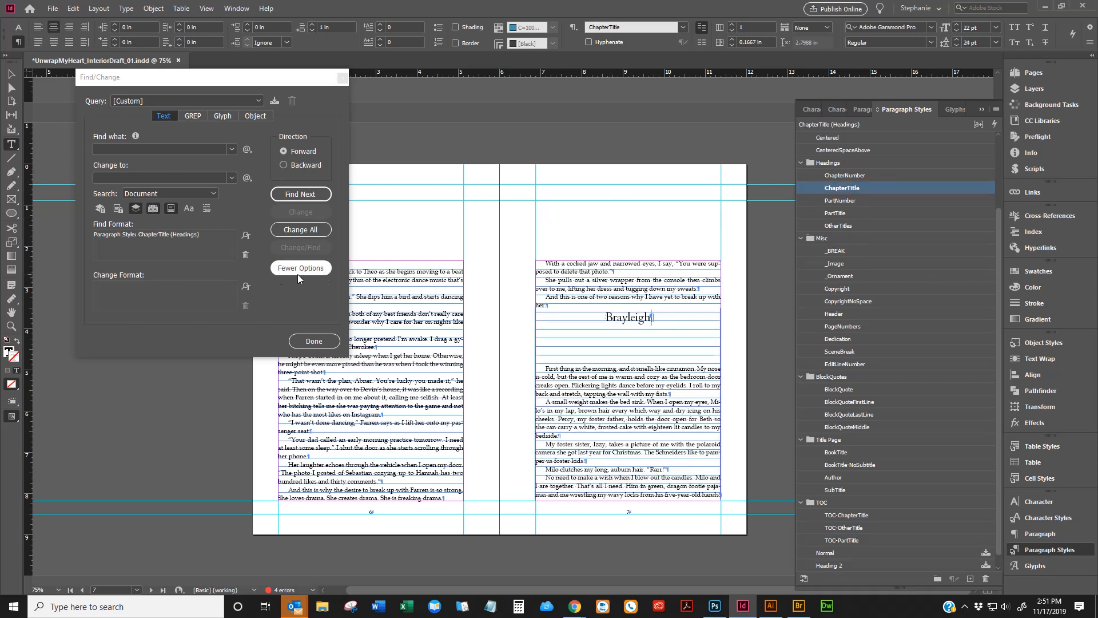
Step: Clear the find format, reapply ChapterTitle to the Brayleigh heading with Ctrl+Num2, and verify it
left_click(245, 255)
scroll(637, 320, "down", 10)
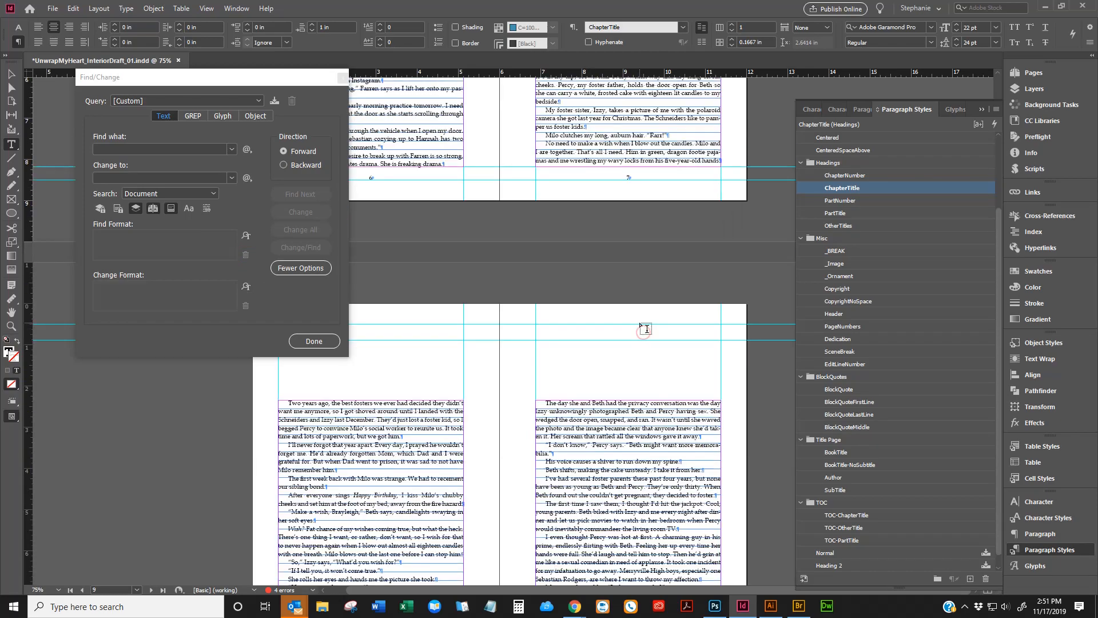
scroll(638, 320, "down", 15)
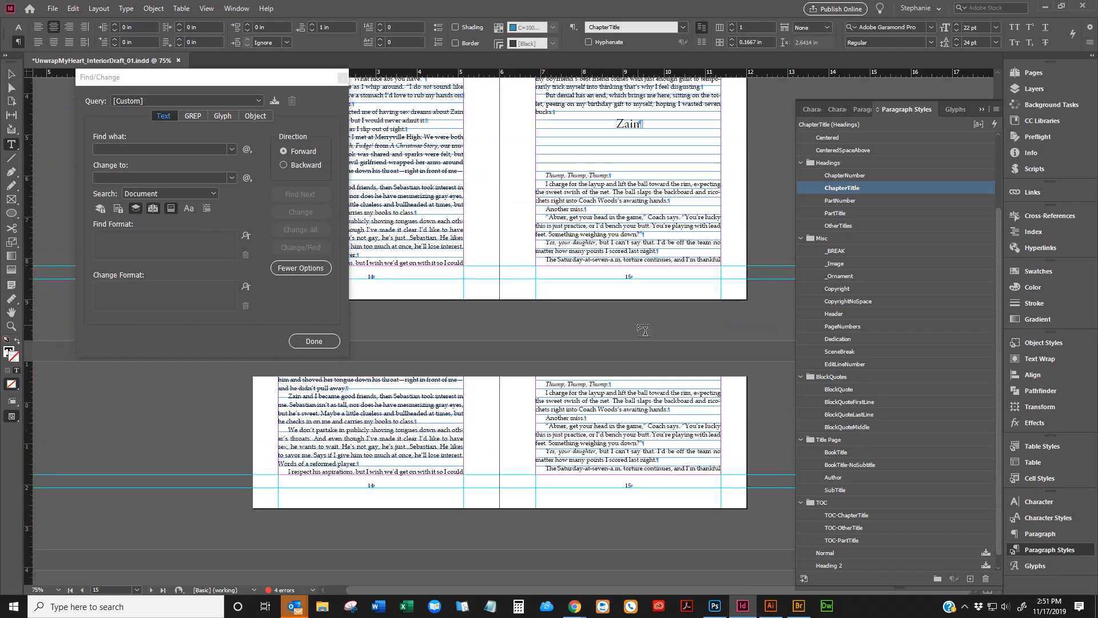
scroll(645, 331, "down", 3)
left_click(653, 280)
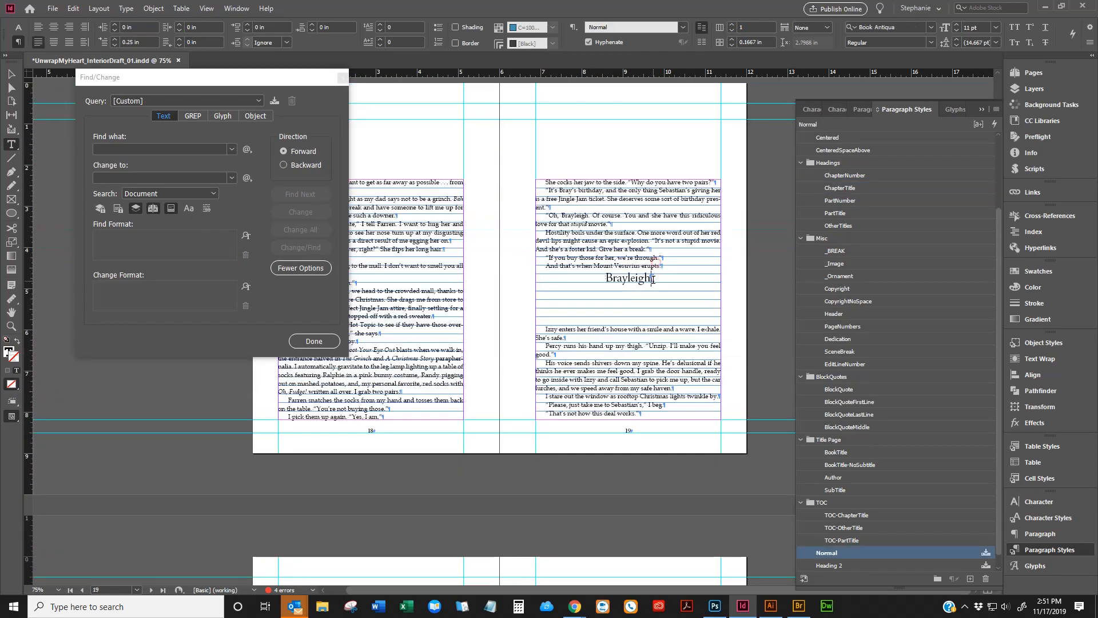
key("ctrl+KP_2")
scroll(681, 265, "up", 2)
scroll(681, 264, "up", 20)
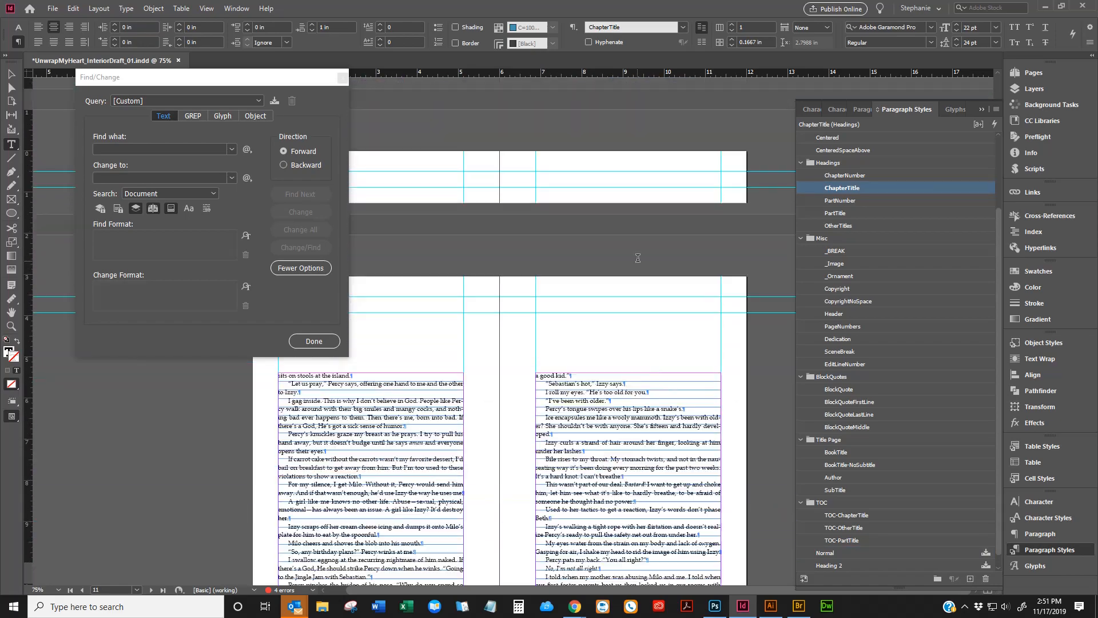
scroll(644, 258, "up", 5)
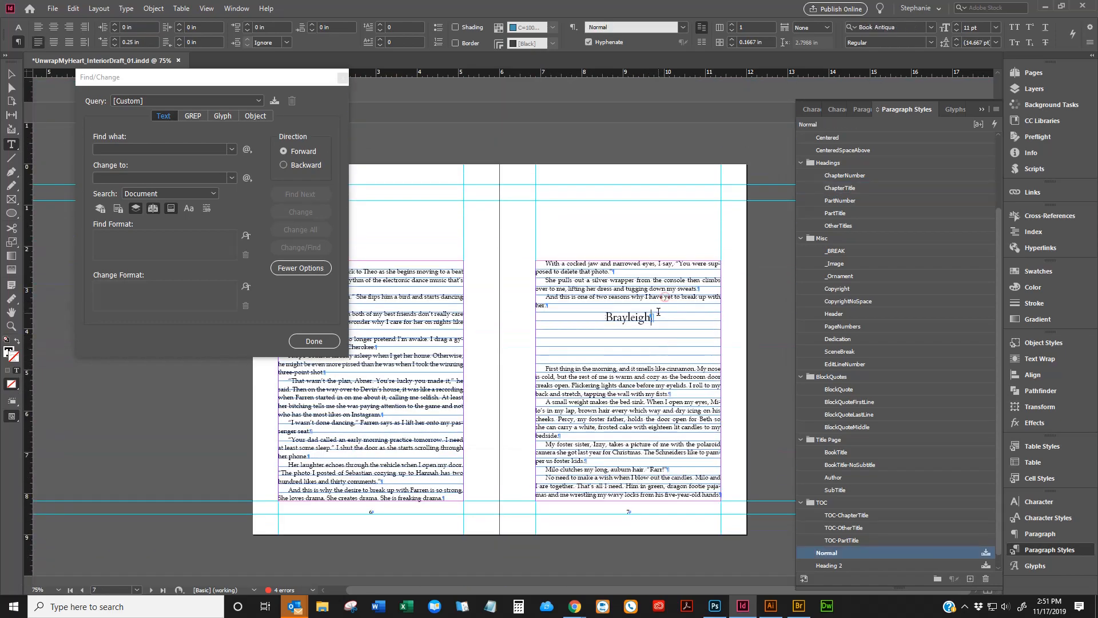
left_click(657, 315)
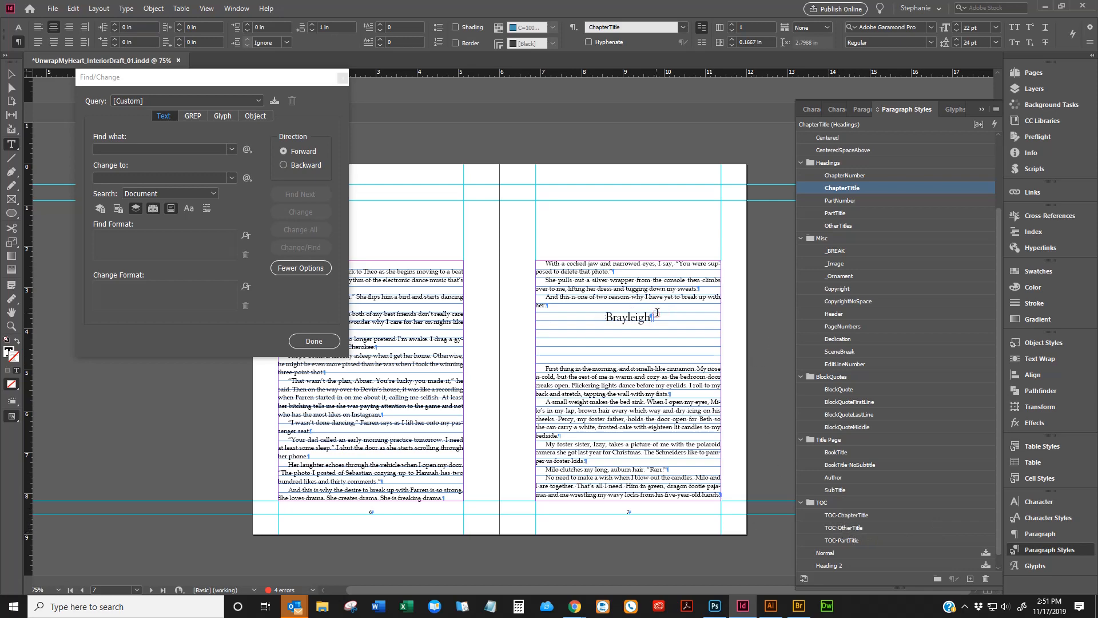
Step: Search for ChapterTitle again and insert a ChapterNumber paragraph above Brayleigh, creating CHAPTER 2
left_click(579, 280)
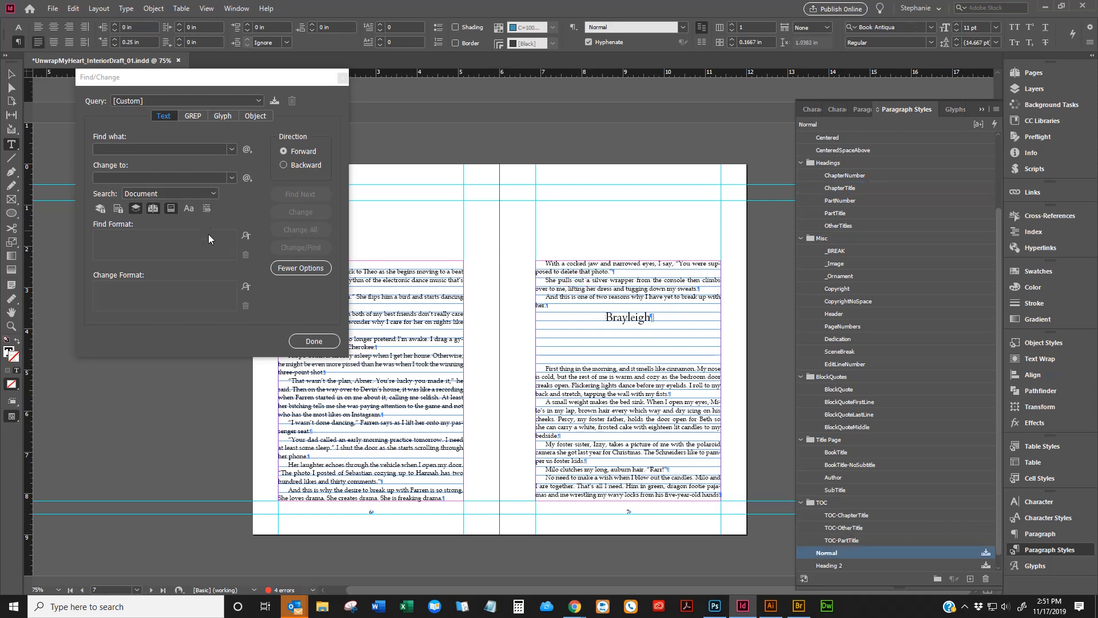
left_click(239, 241)
left_click(634, 209)
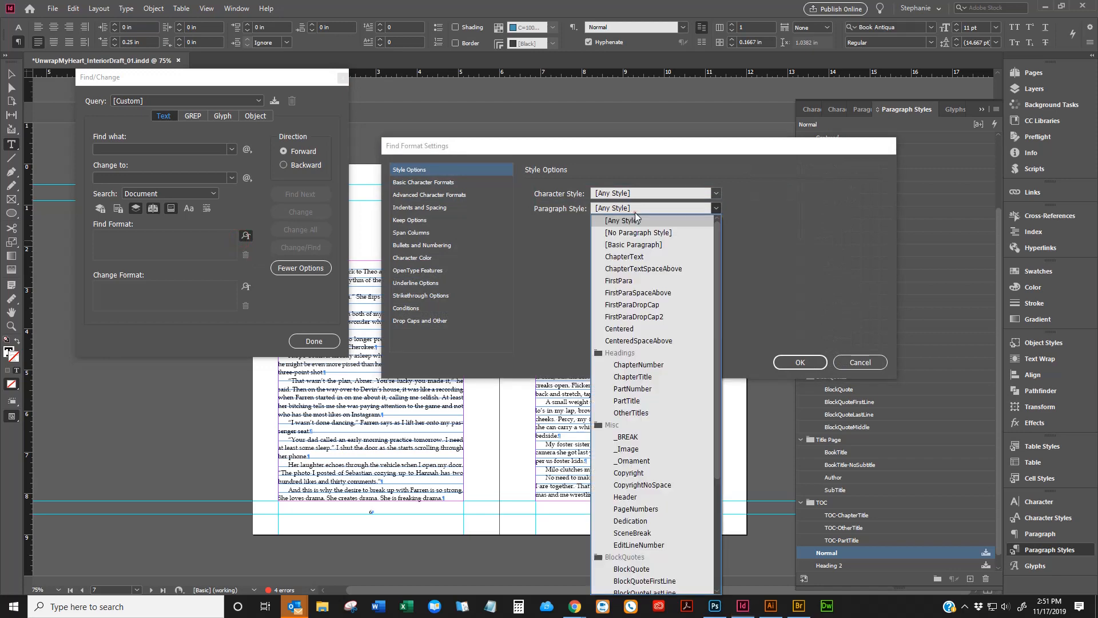
left_click(633, 377)
left_click(788, 360)
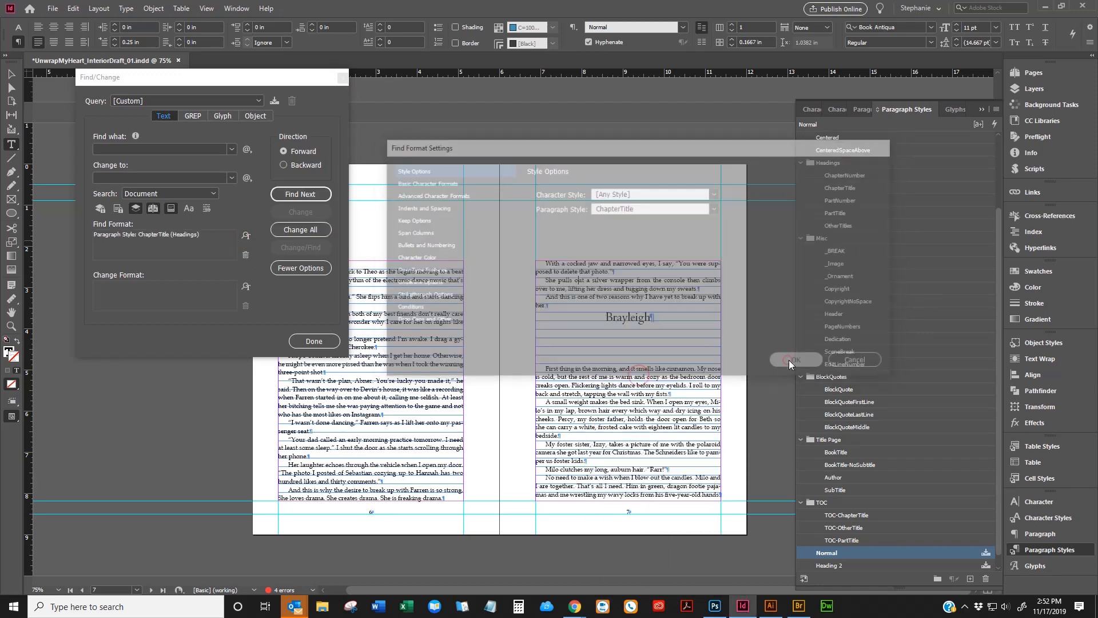
left_click(300, 194)
left_click(597, 324)
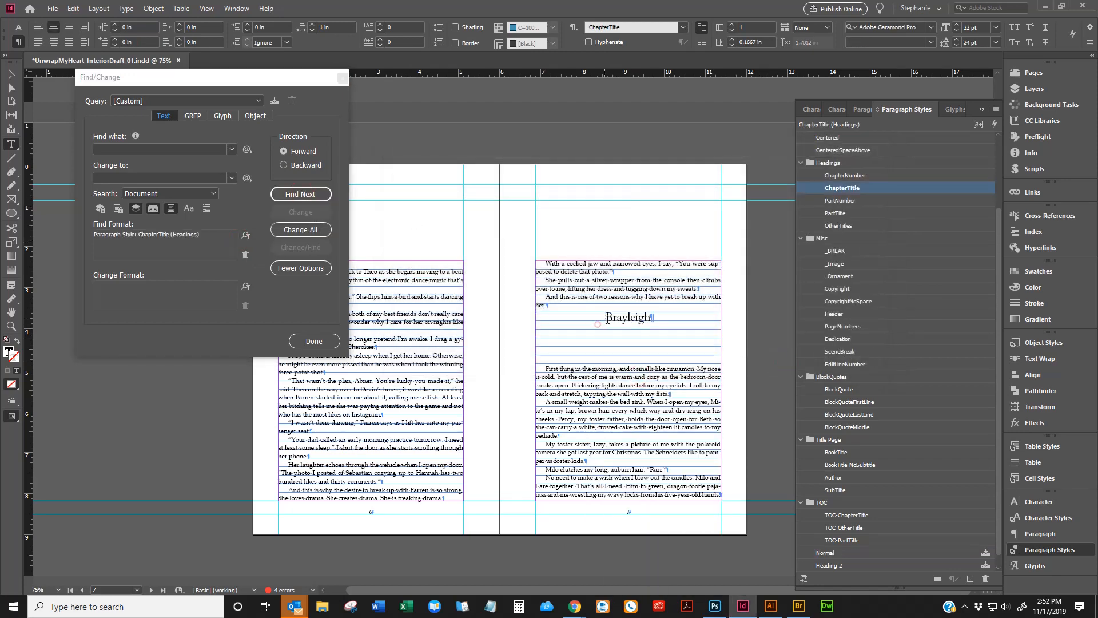
key("Return")
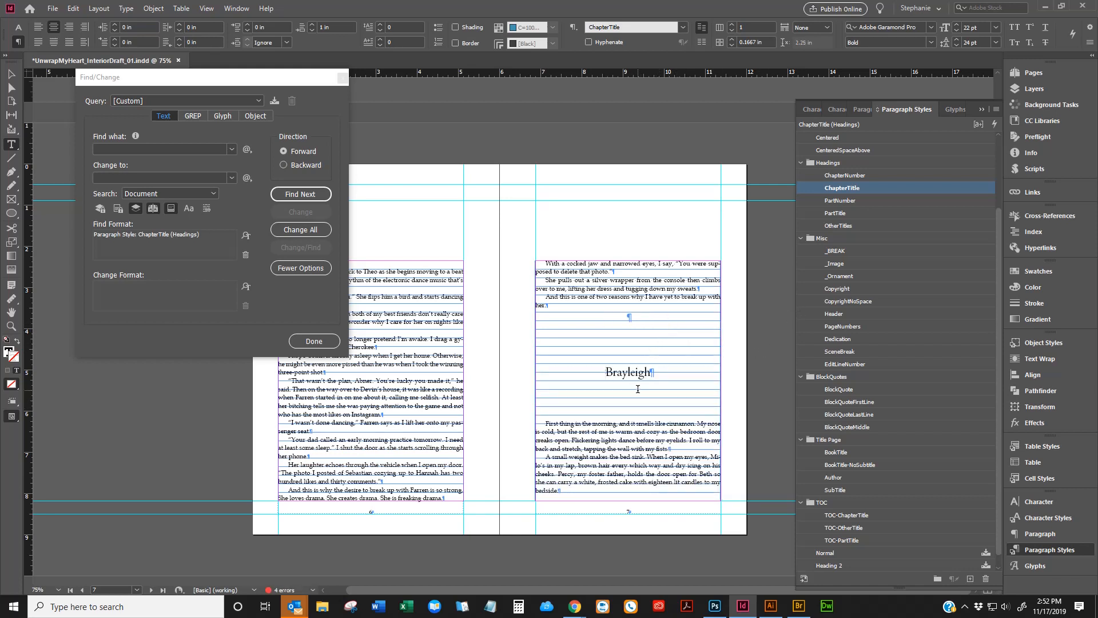
left_click(843, 176)
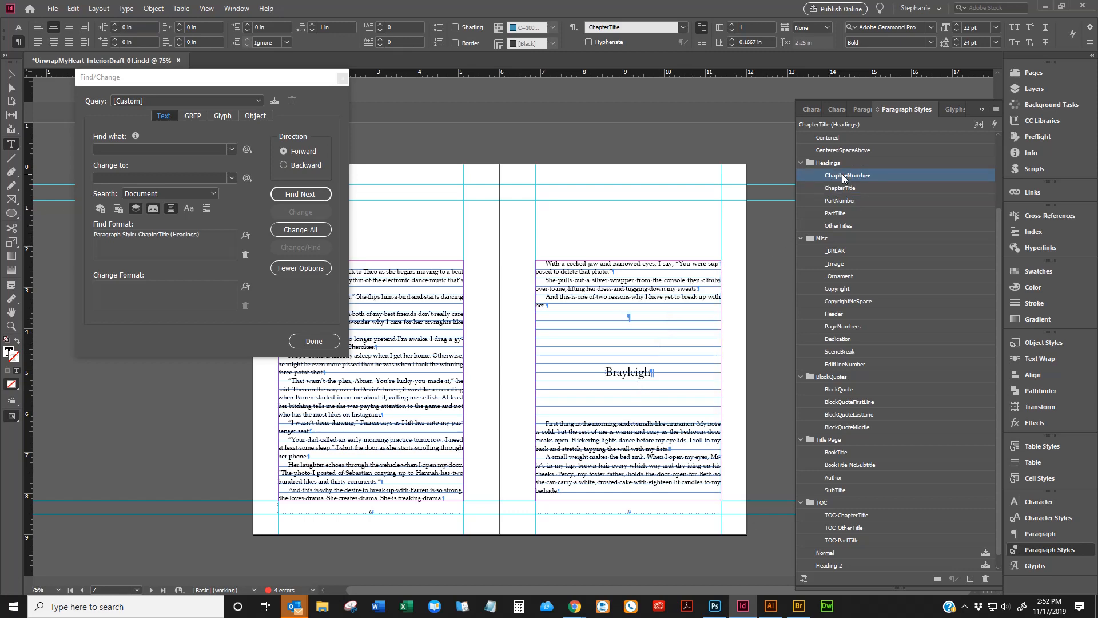
Step: Find the next Zain title and add a ChapterNumber paragraph above it for CHAPTER 3
scroll(574, 414, "down", 3)
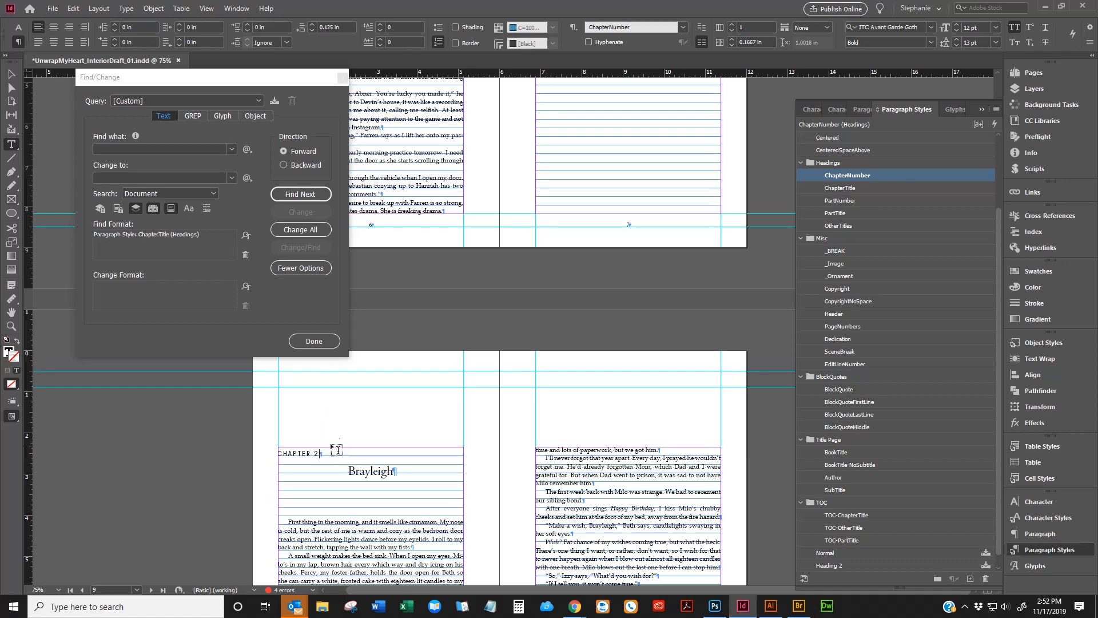
left_click(294, 195)
left_click(293, 195)
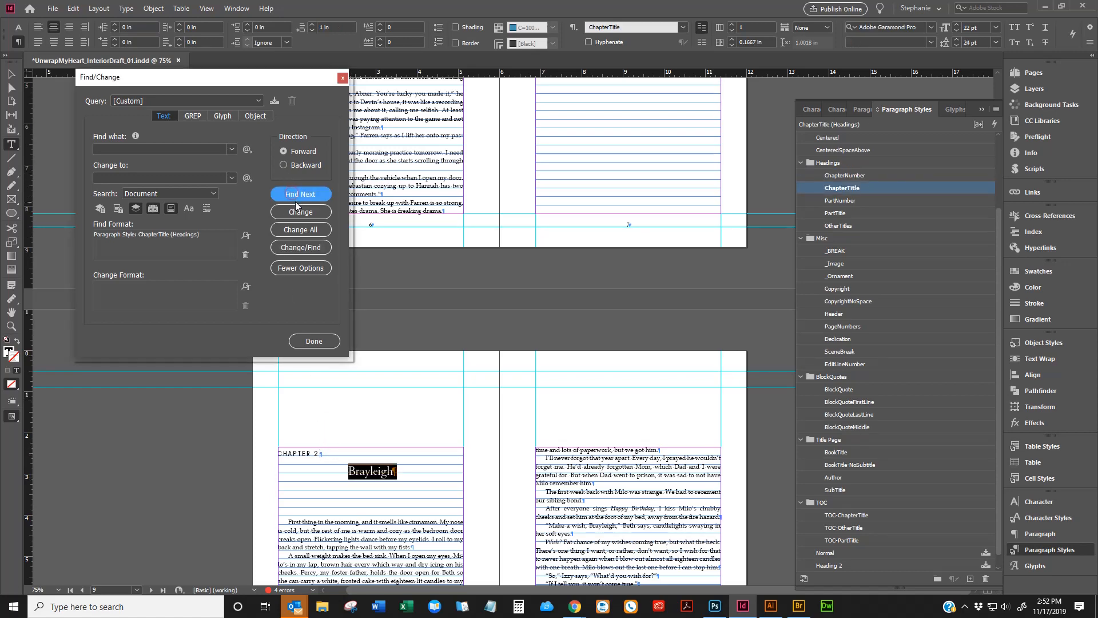
left_click(293, 195)
left_click(375, 338)
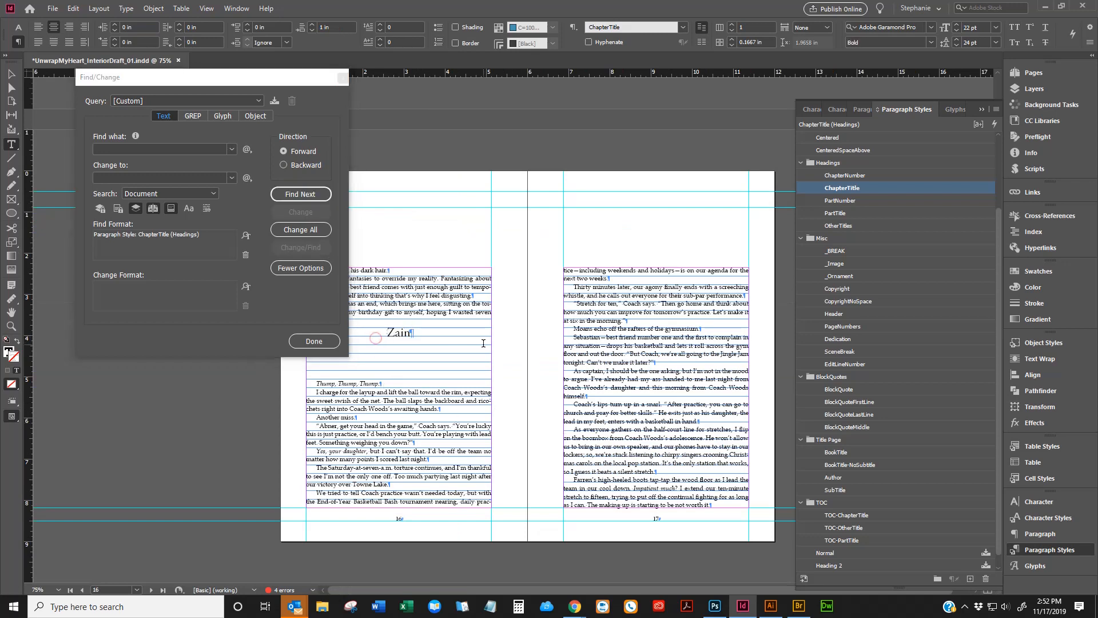
key("Return")
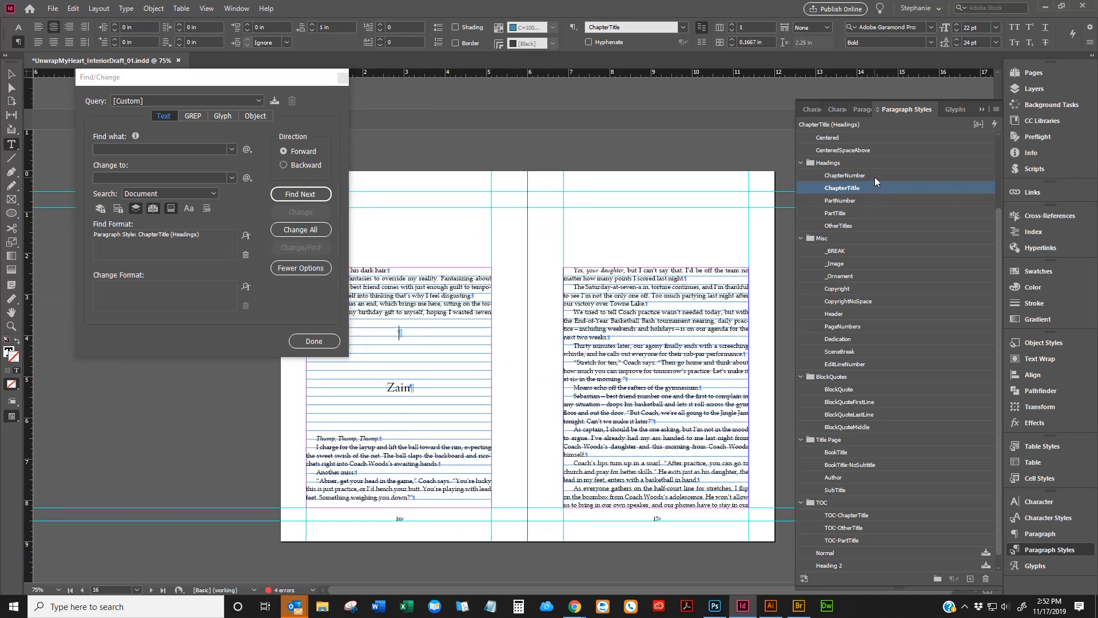
left_click(873, 175)
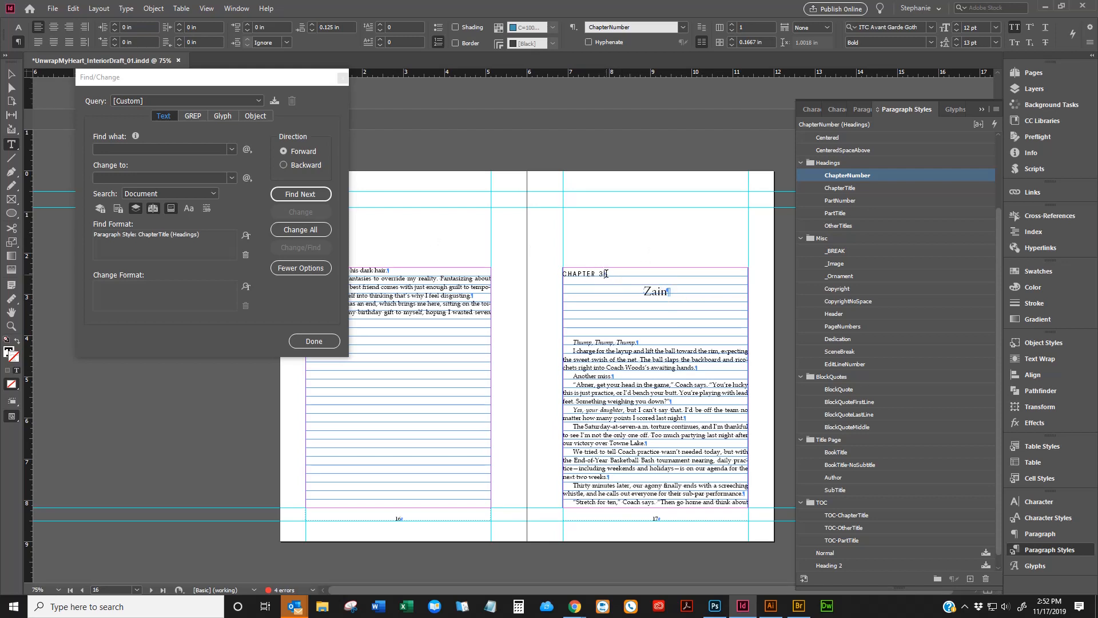
right_click(870, 179)
left_click(882, 181)
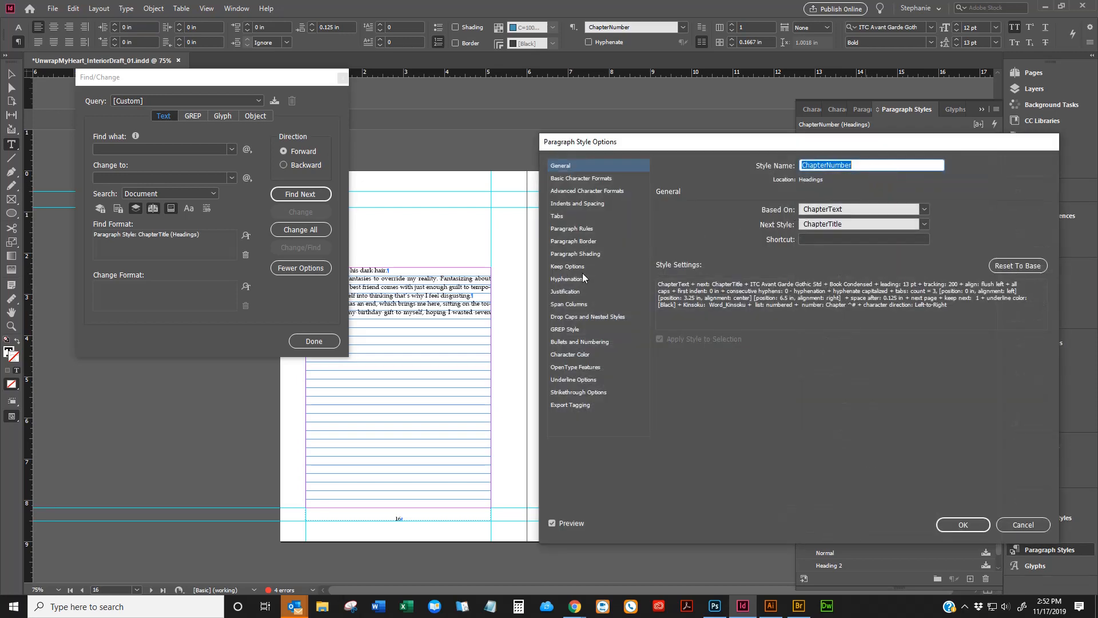
left_click(579, 267)
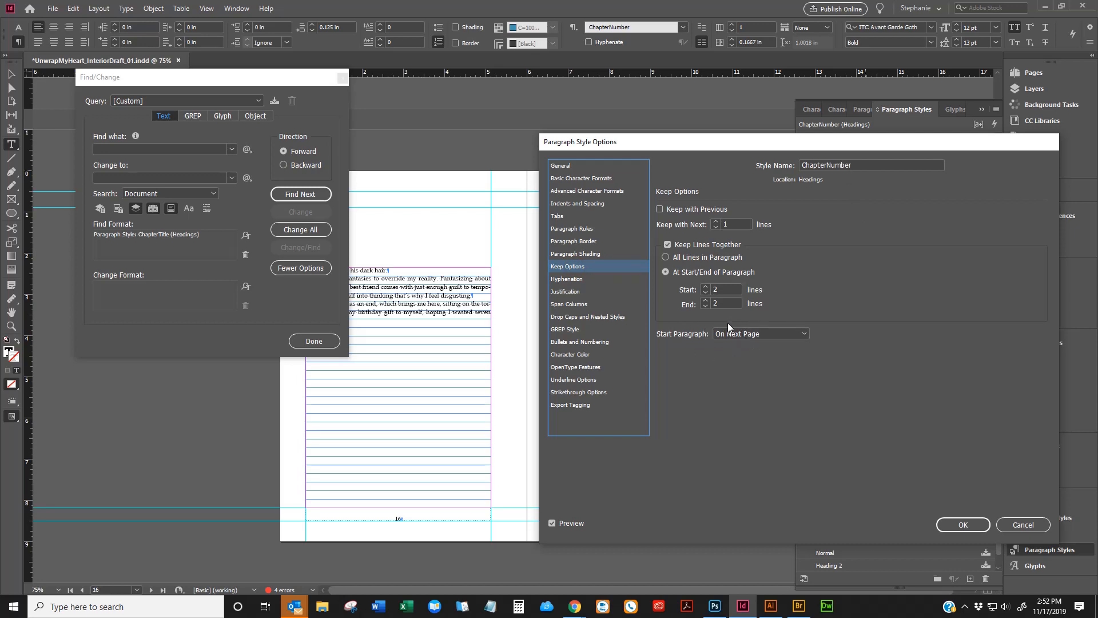
left_click(970, 524)
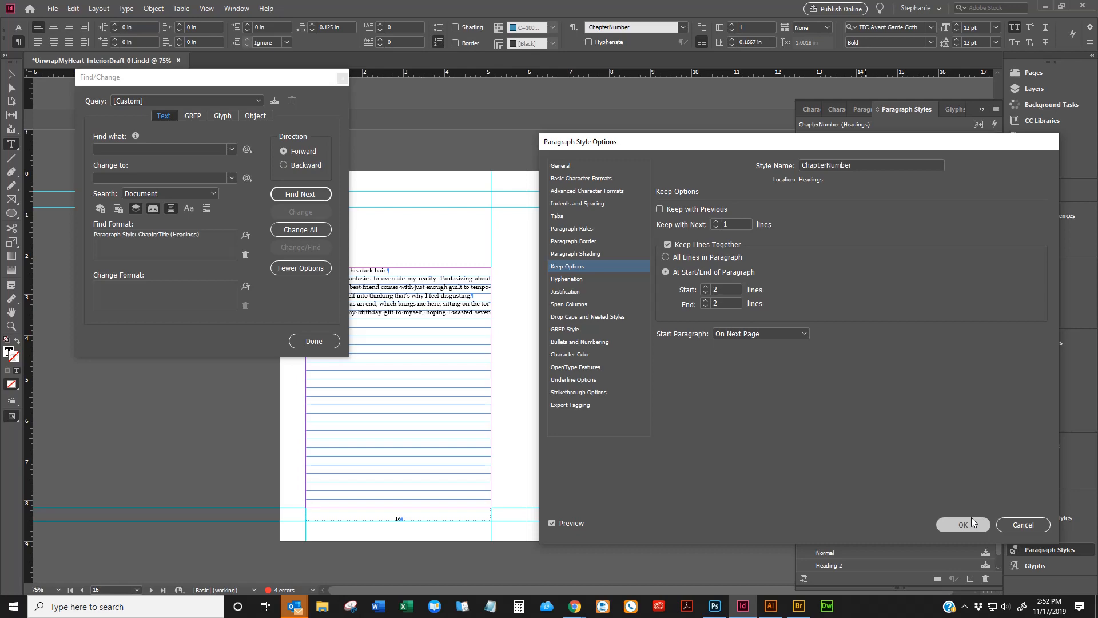
left_click(971, 523)
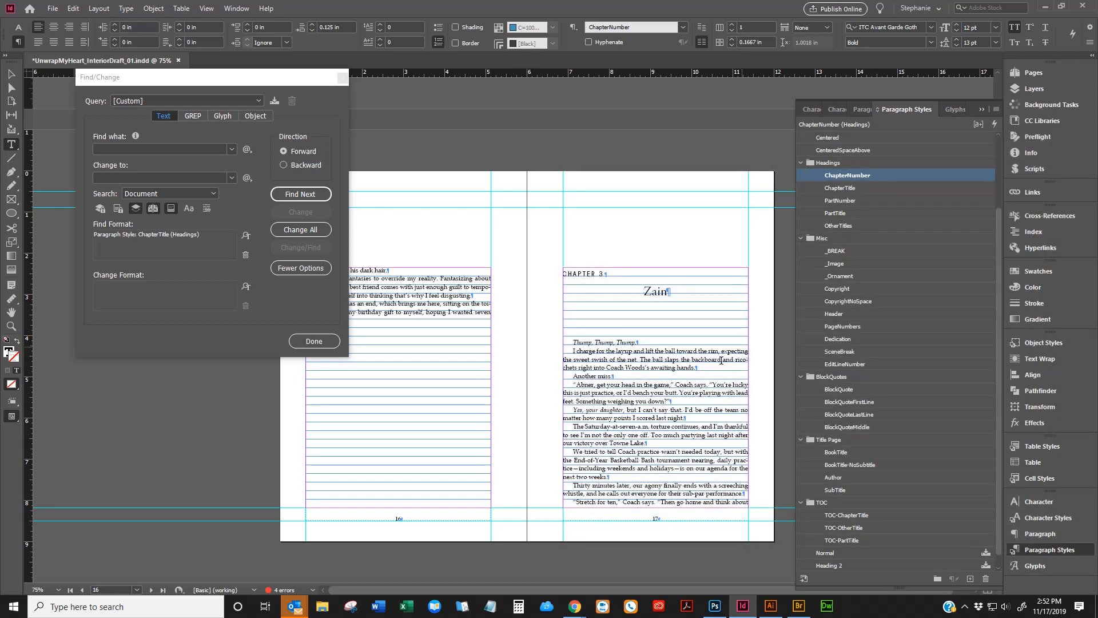
Step: Find the next two Brayleigh titles from page 21 and add ChapterNumber lines, producing CHAPTER 4 and CHAPTER 5
left_click(297, 195)
left_click(295, 195)
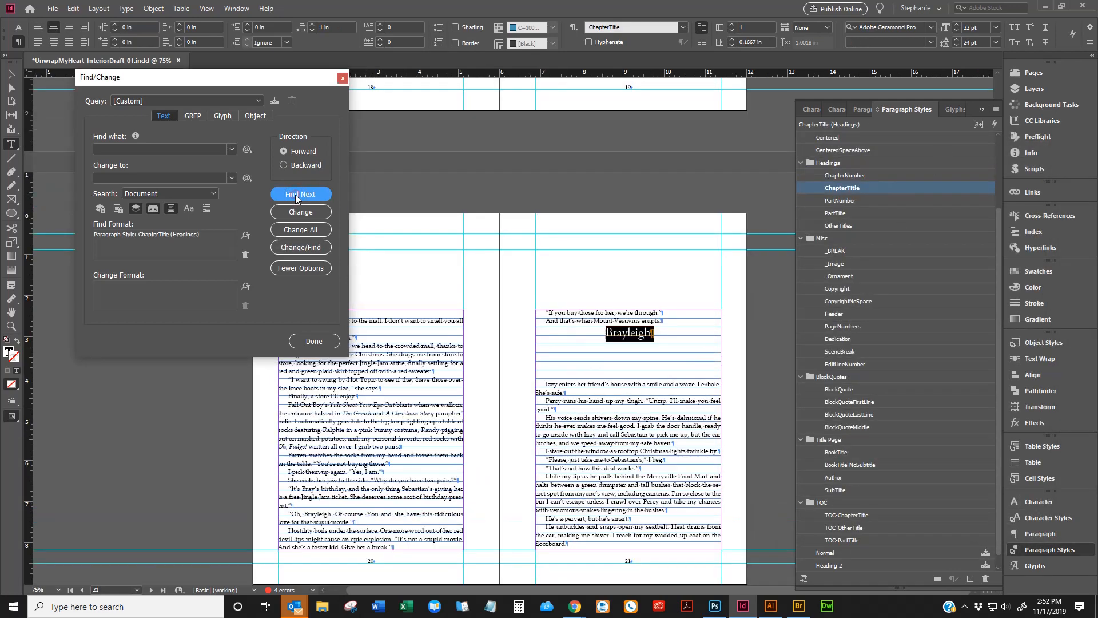
left_click(598, 332)
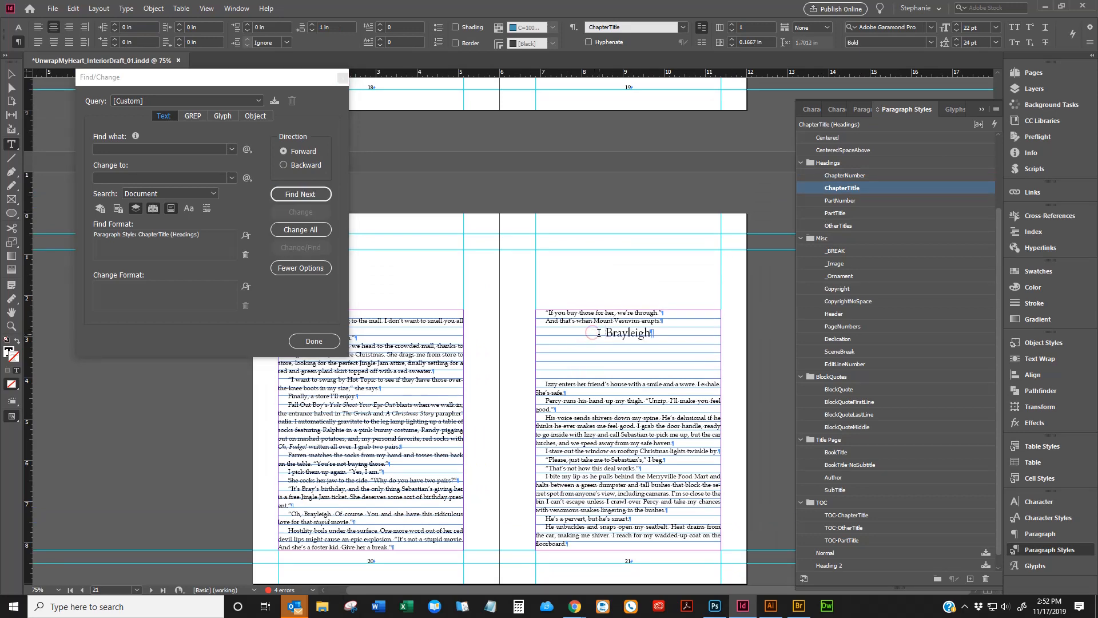
key("Return")
left_click(868, 174)
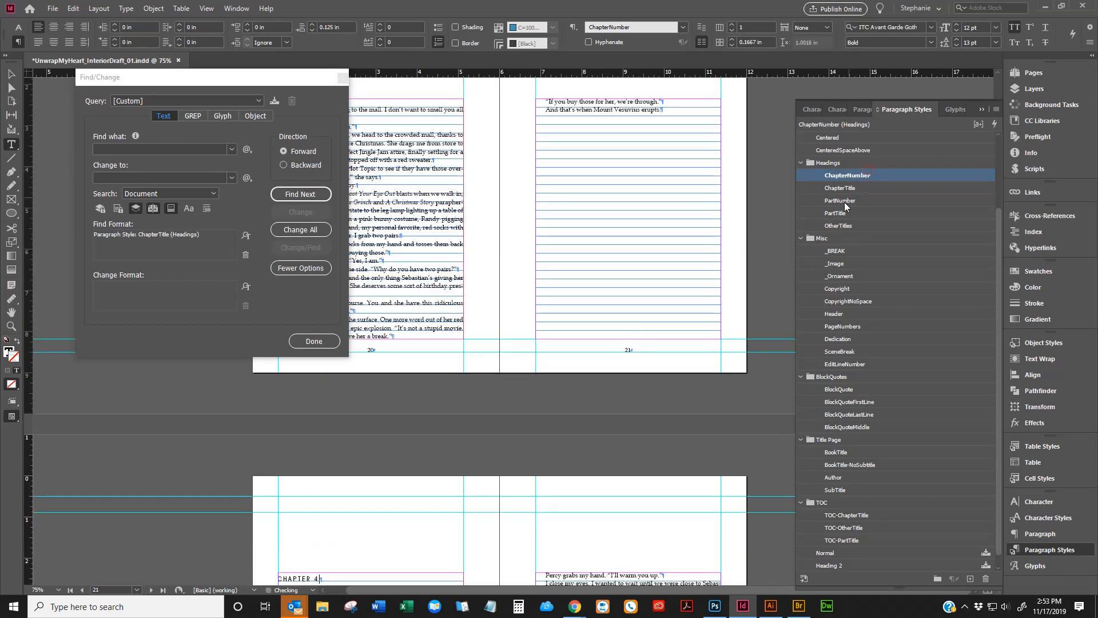
scroll(787, 204, "down", 6)
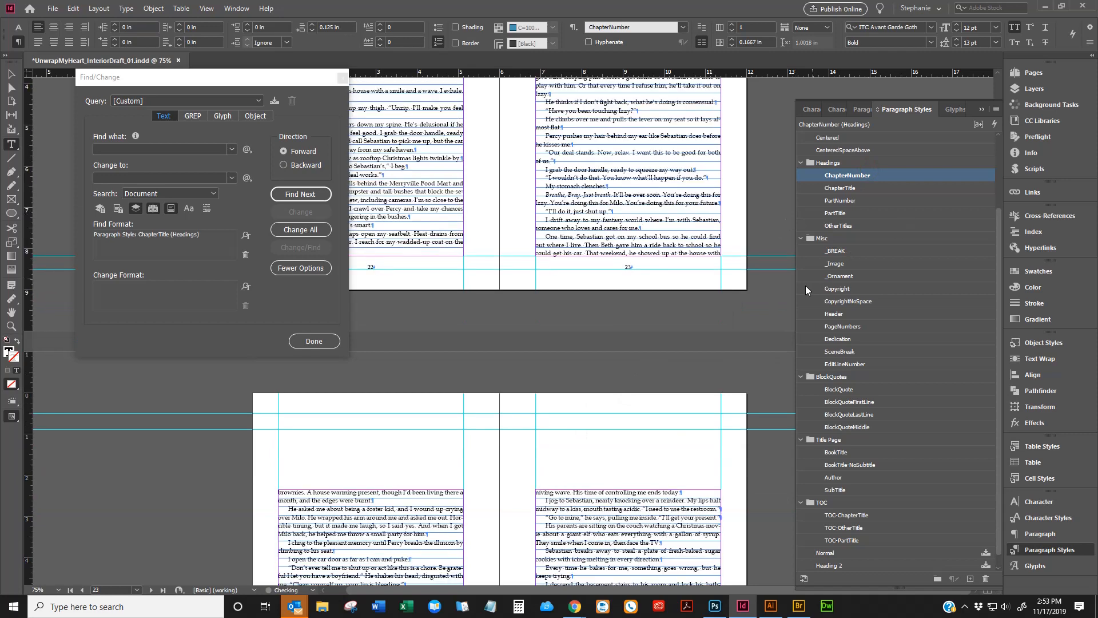
left_click(299, 193)
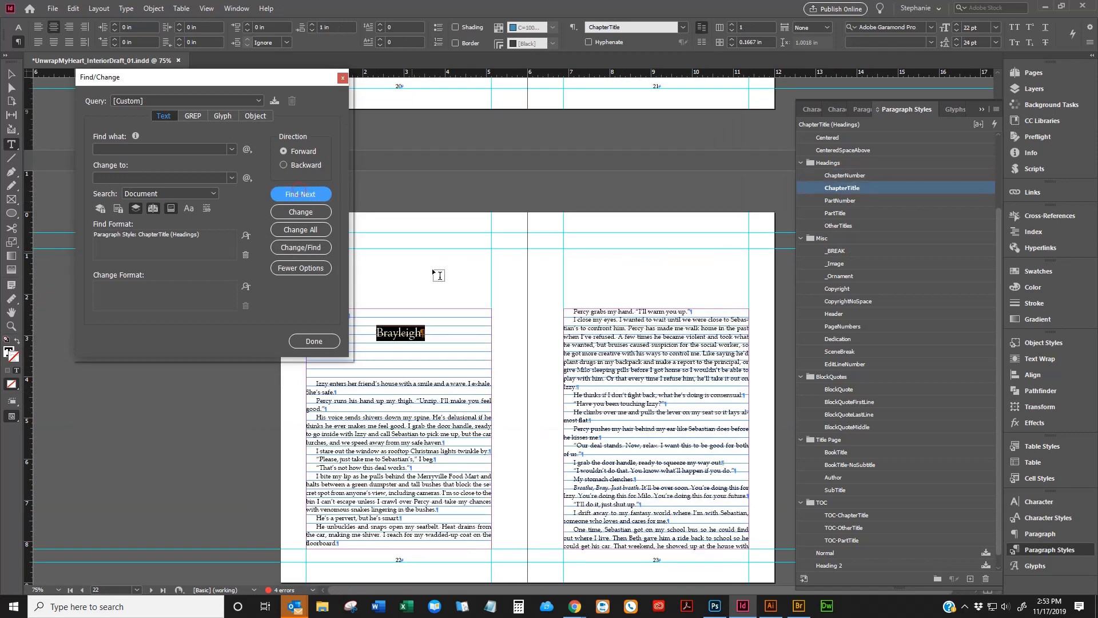
left_click(376, 330)
key("Return")
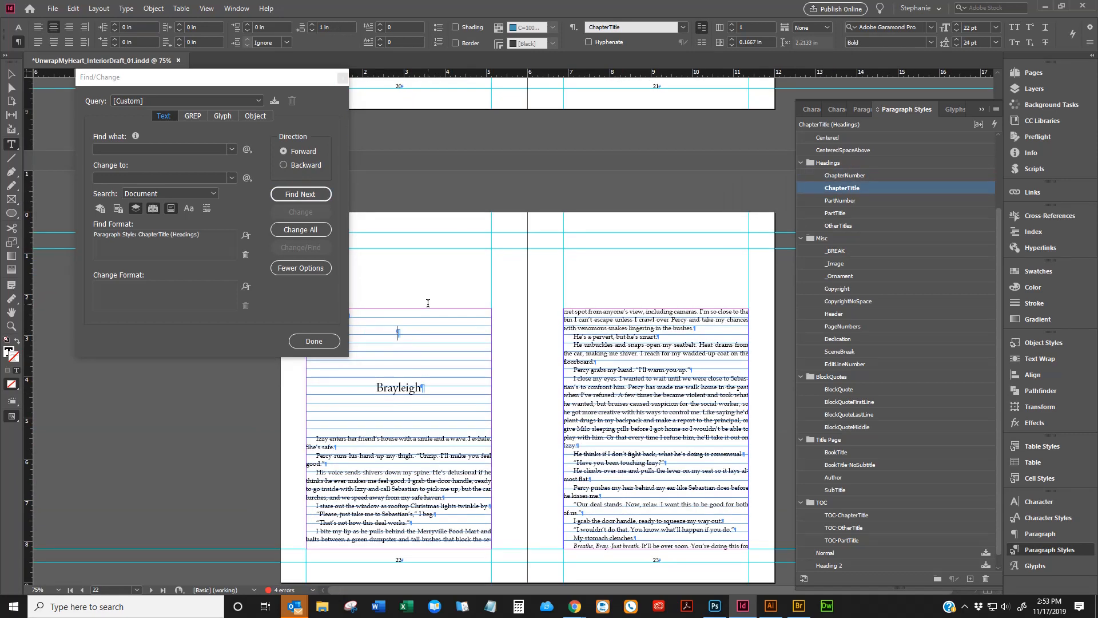
left_click(884, 174)
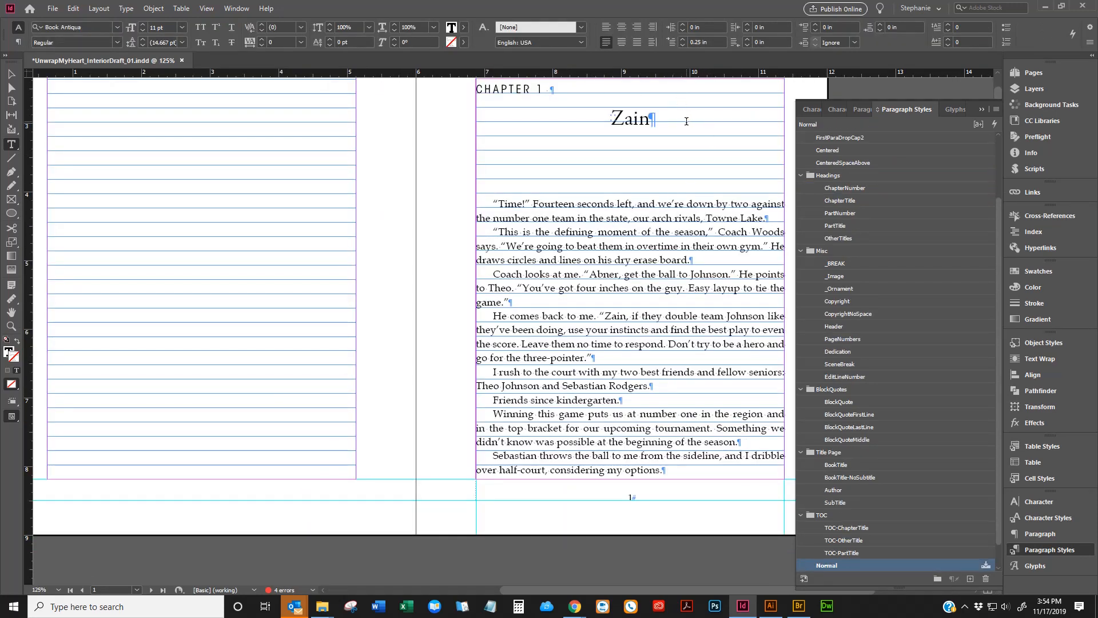
Step: Back on page 1, inspect the CHAPTER 1 line and its trailing space
scroll(687, 121, "up", 1)
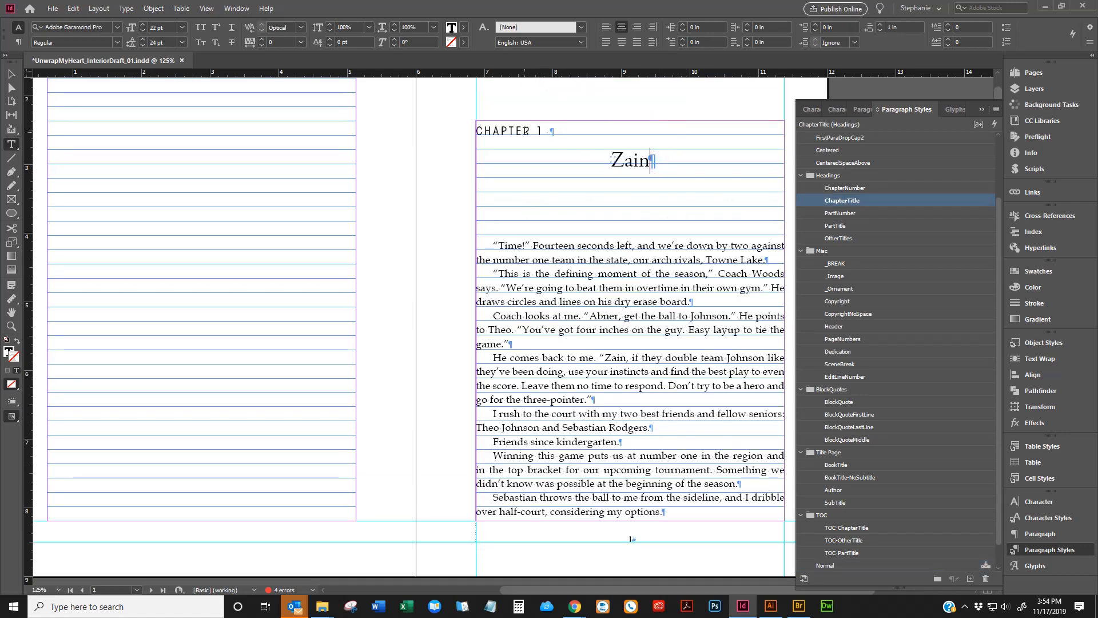
left_click(511, 130)
scroll(579, 139, "up", 1)
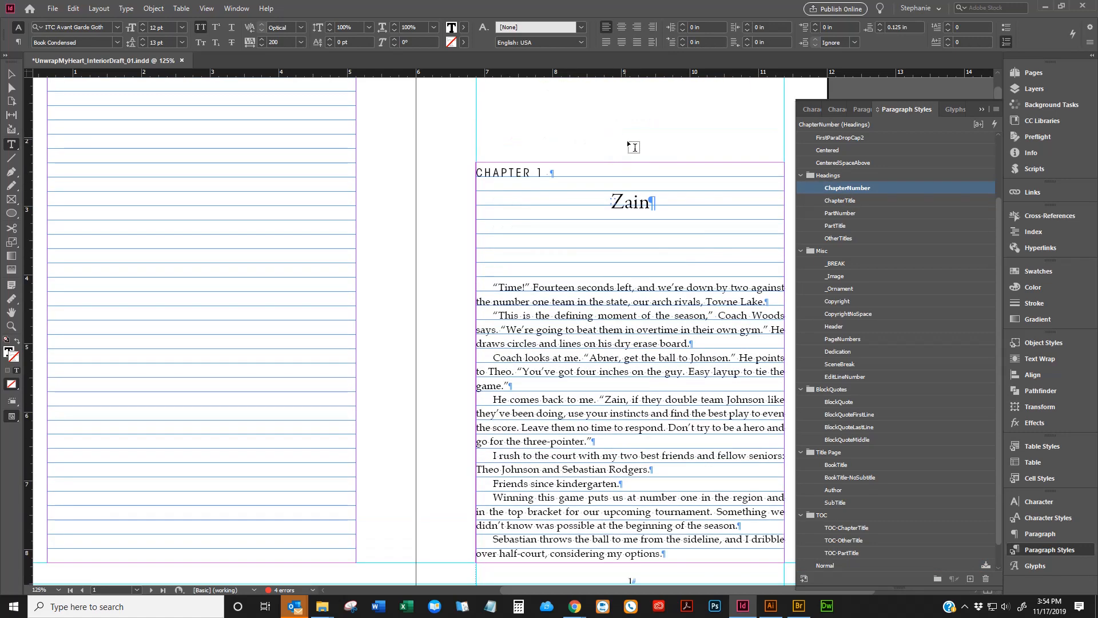
double_click(643, 194)
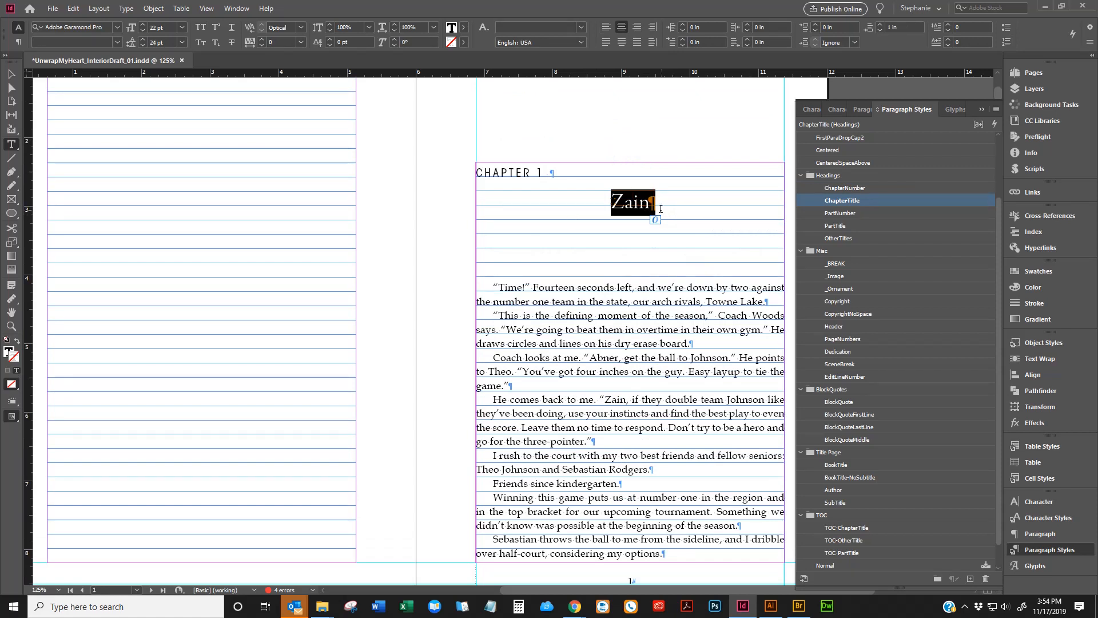
left_click(511, 173)
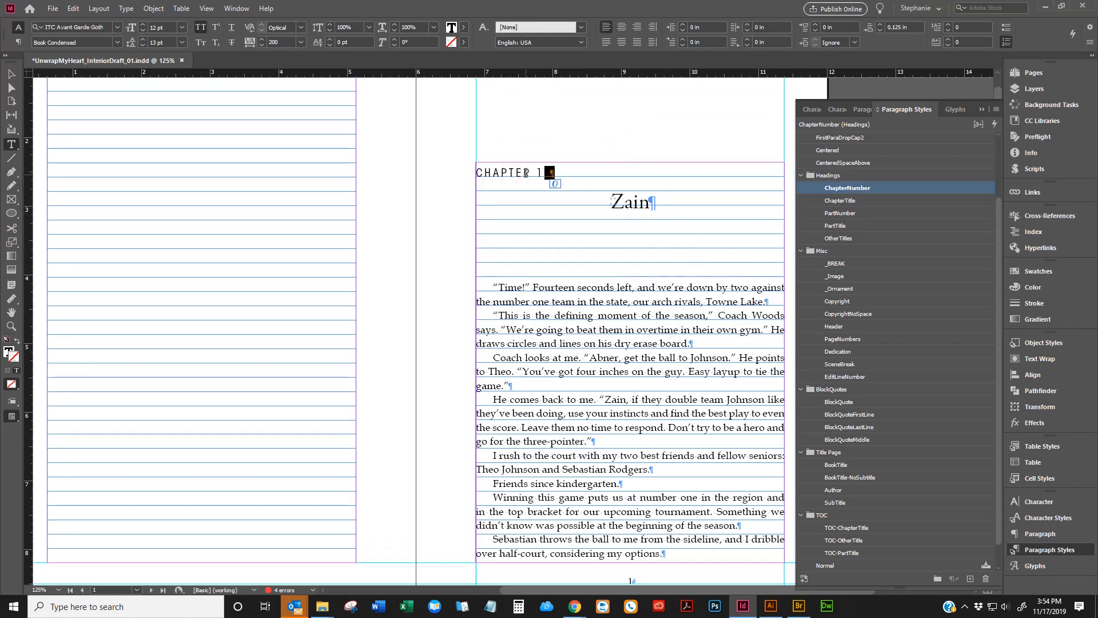
left_click_drag(557, 172, 538, 172)
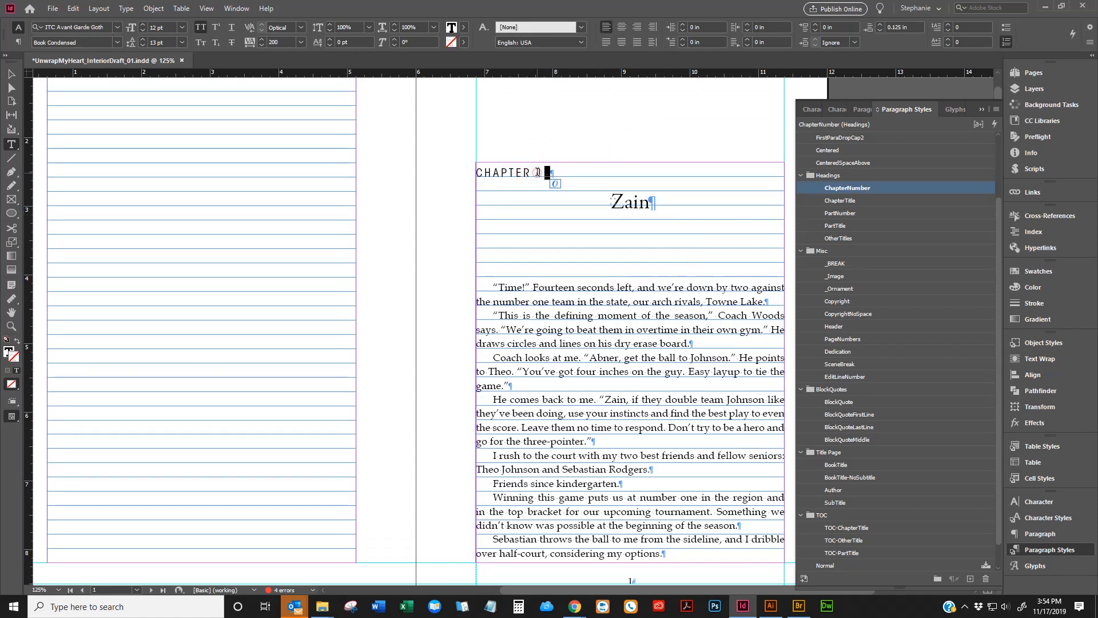
Step: Select the Zain heading paragraph to check its 22 pt Adobe Garamond Pro Bold, then open Find/Change
double_click(627, 197)
left_click(627, 196)
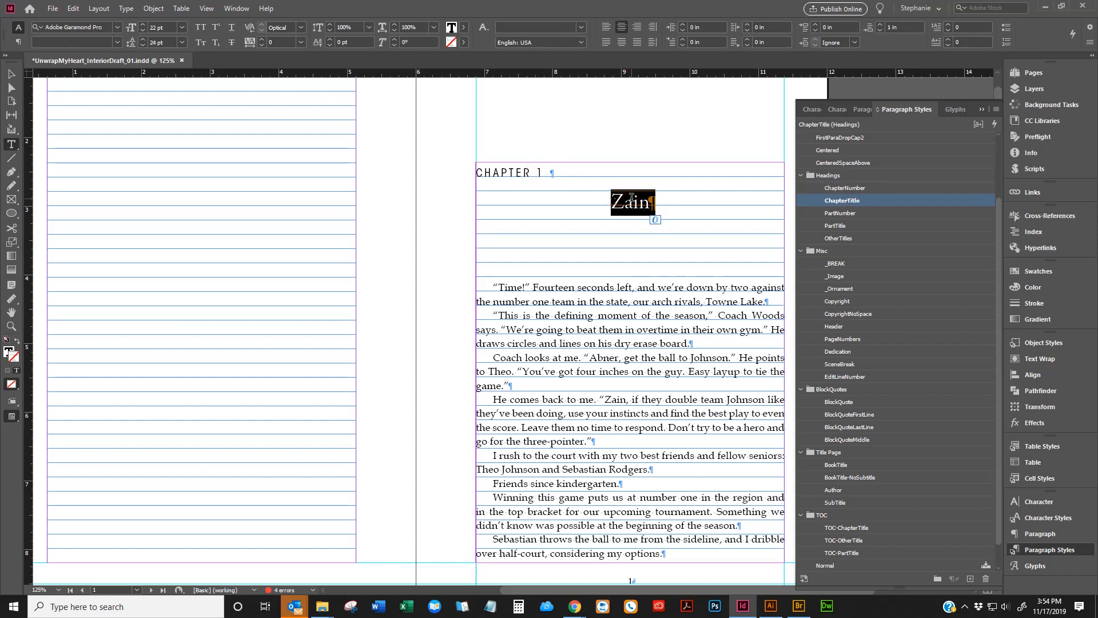
left_click(617, 200)
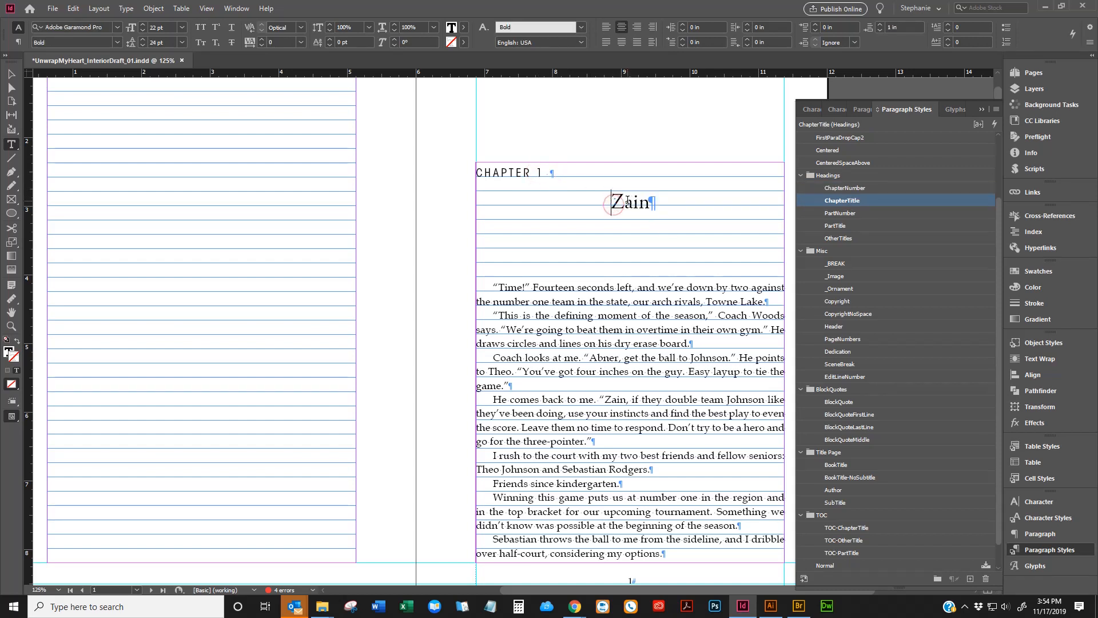
triple_click(613, 200)
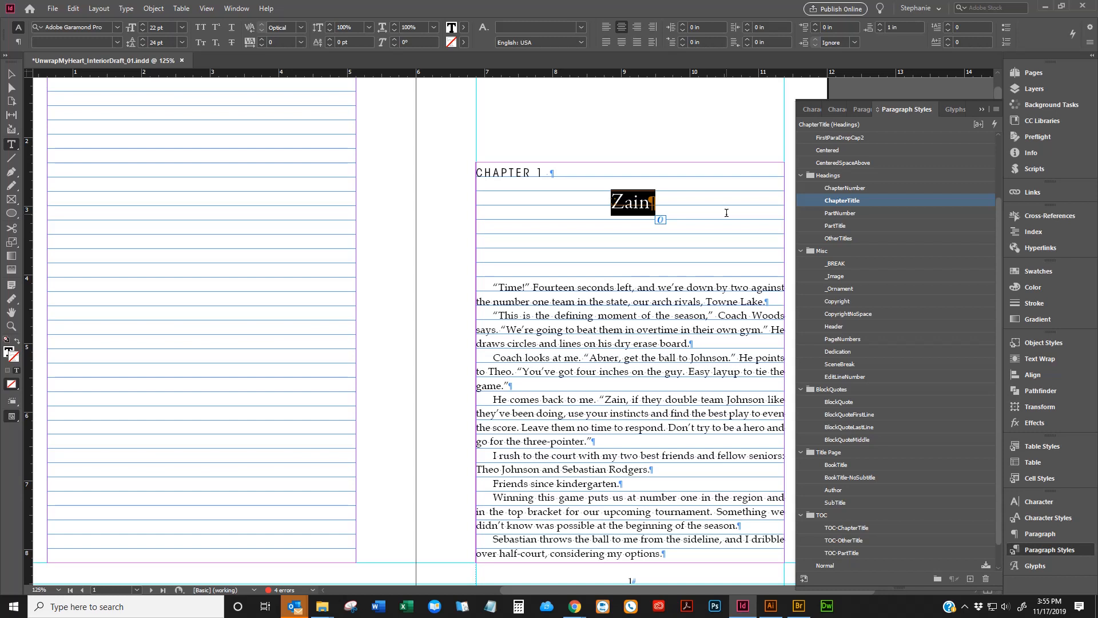
key("Left")
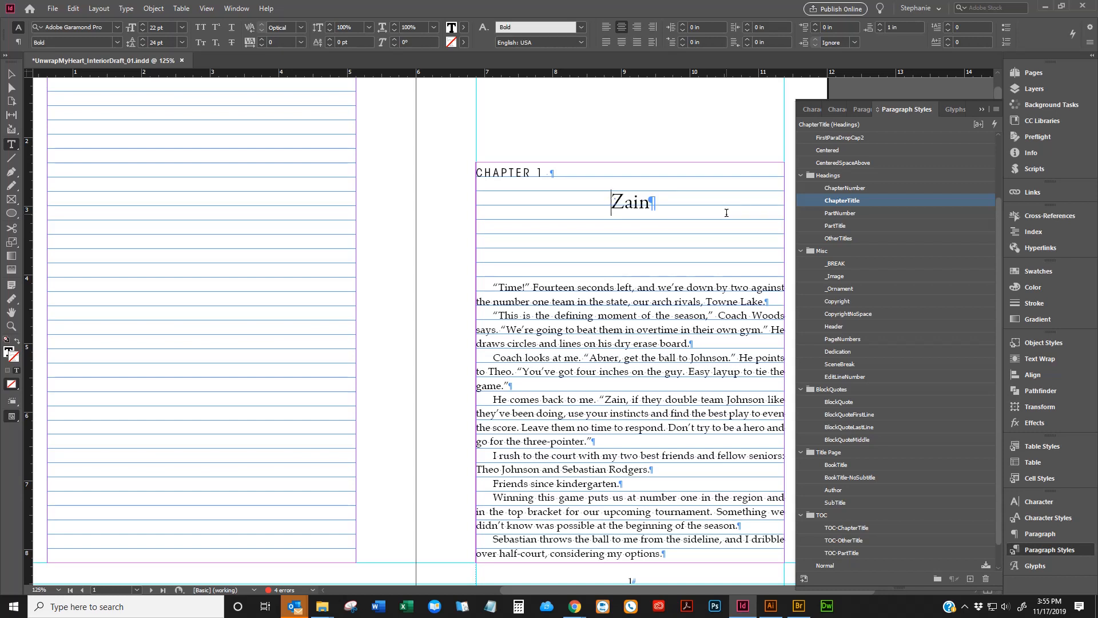
key("ctrl+f")
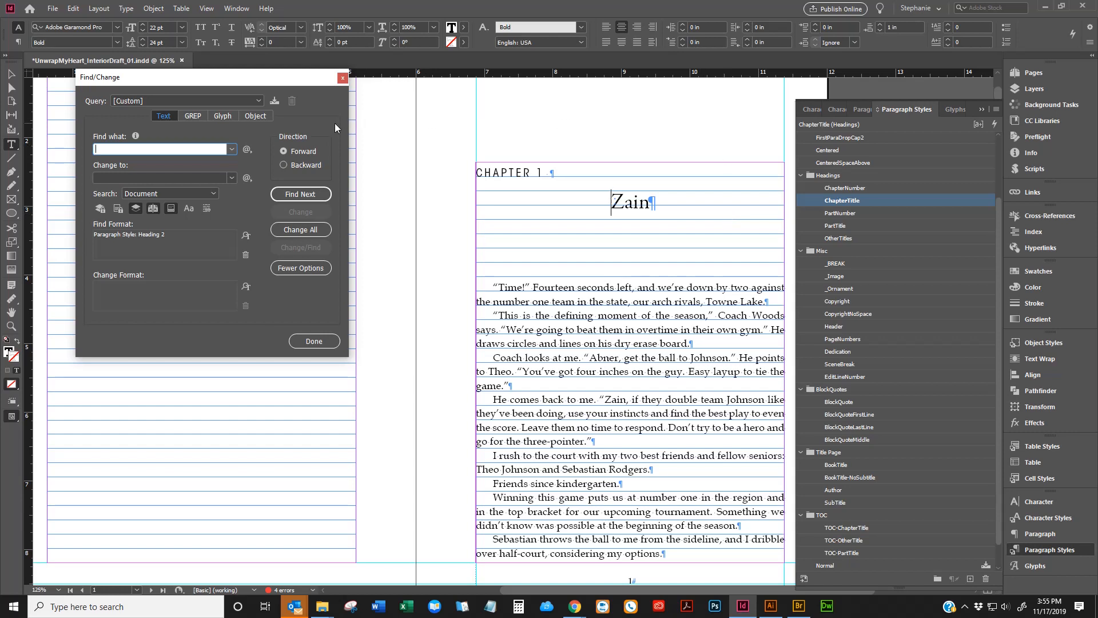
Step: Search for 'Chapter' with the Heading 2 format cleared, stepping through the matches
type("Chapter")
left_click(507, 183)
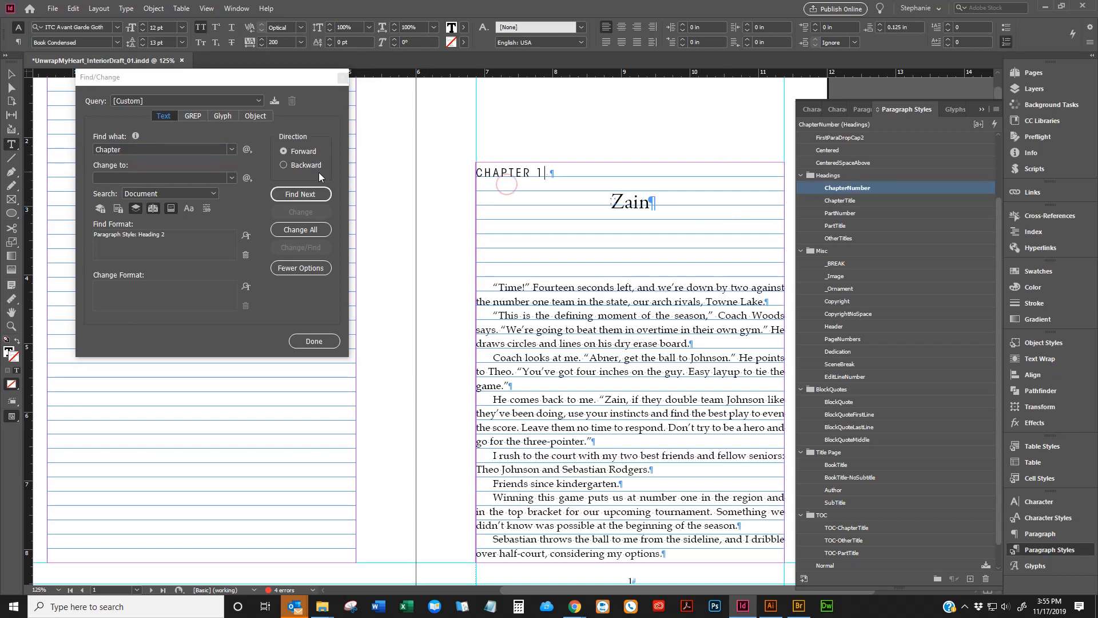
left_click(306, 195)
left_click(572, 317)
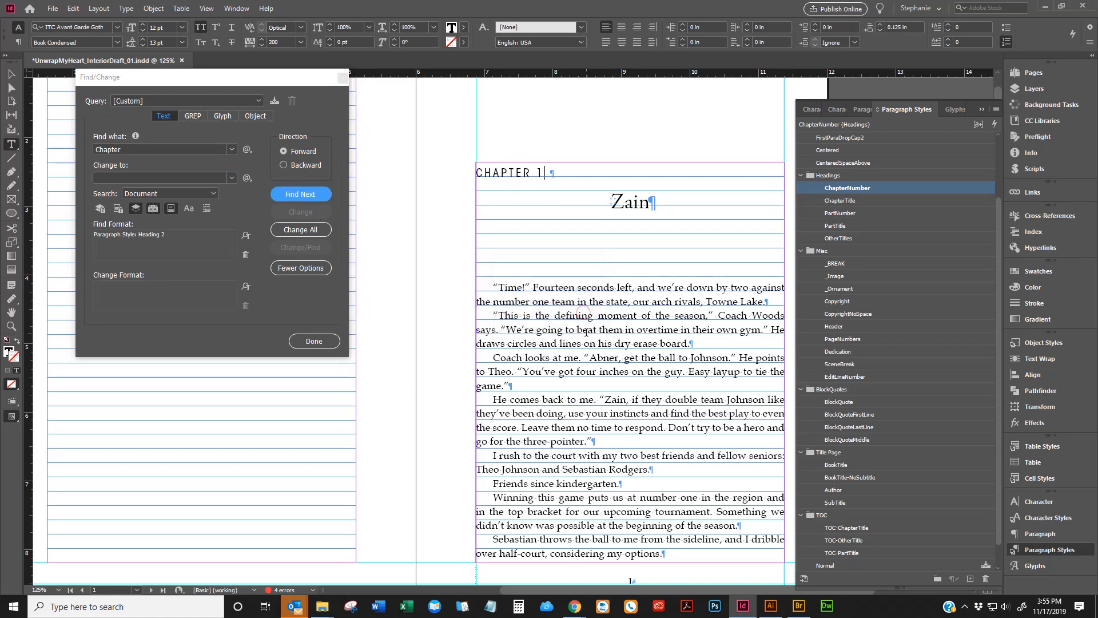
left_click(245, 255)
left_click(304, 193)
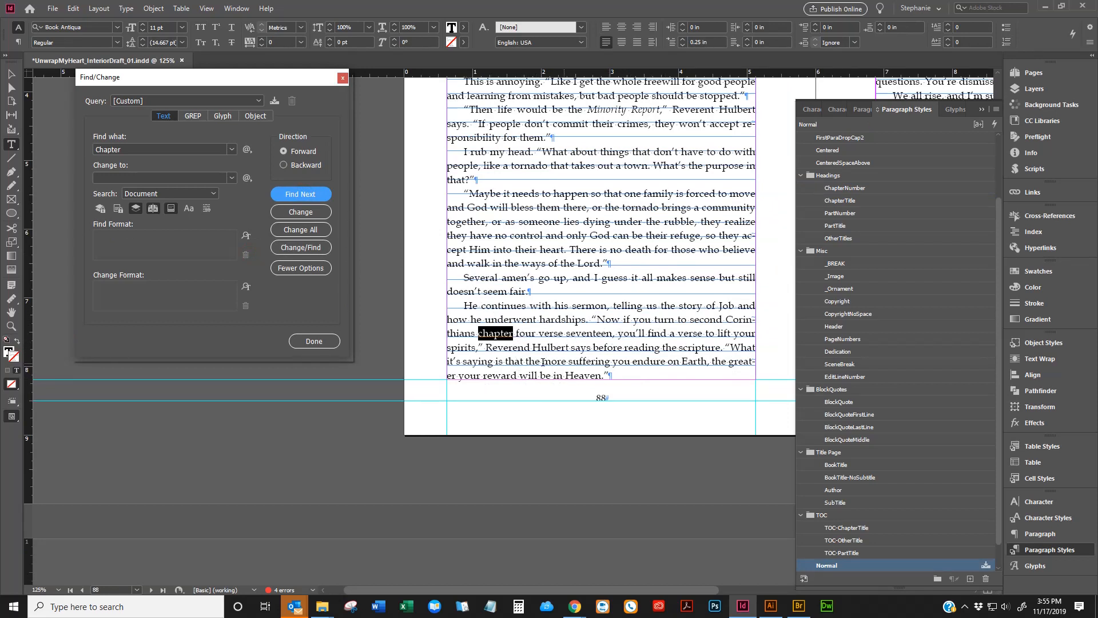
left_click(306, 198)
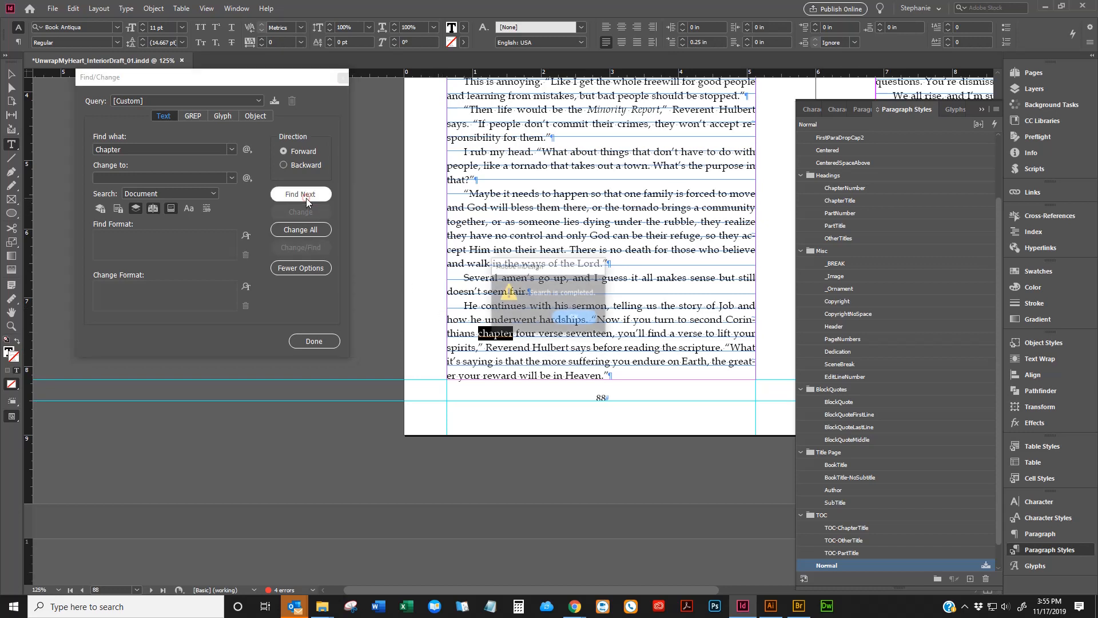
left_click(590, 320)
Step: Clear the old search text and switch Find/Change to GREP with 'Chapter' in Find what
left_click(547, 337)
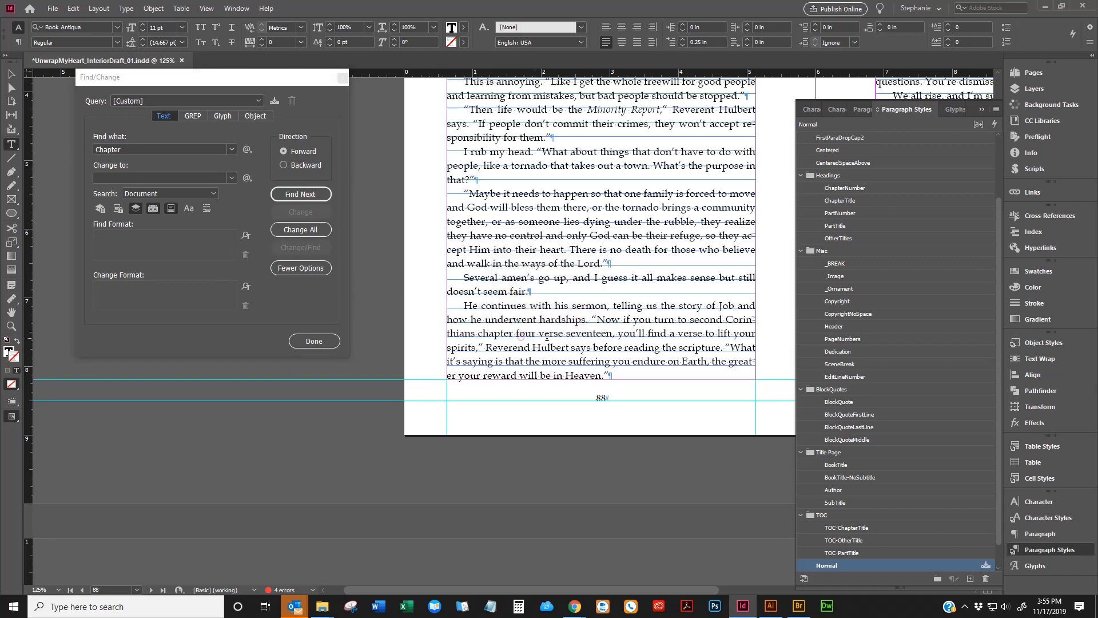
key("ctrl+Home")
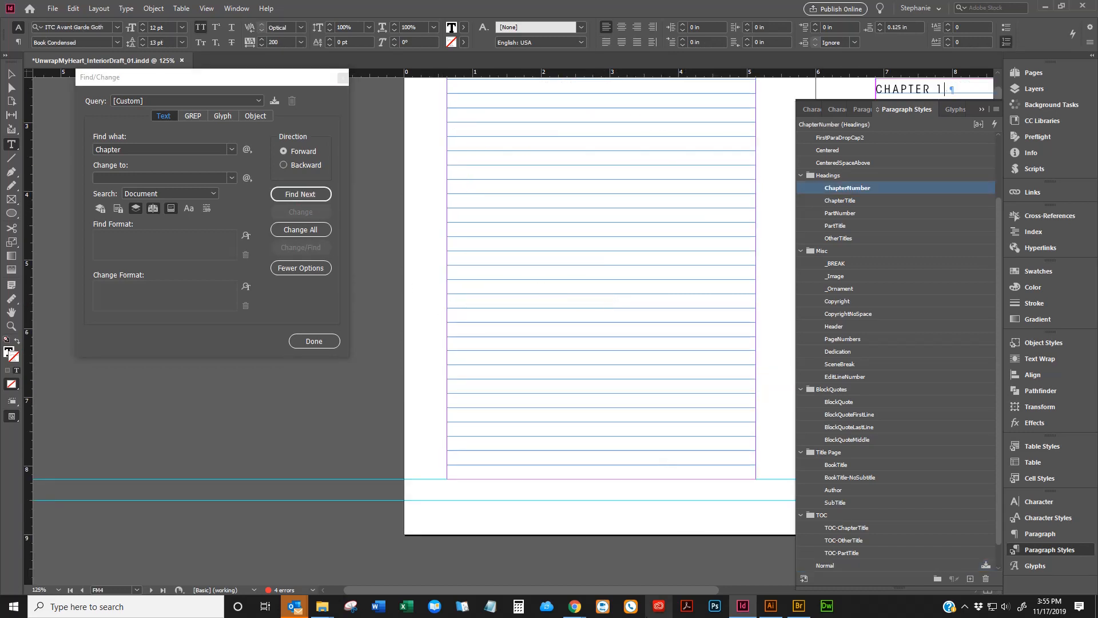
left_click_drag(654, 592, 842, 575)
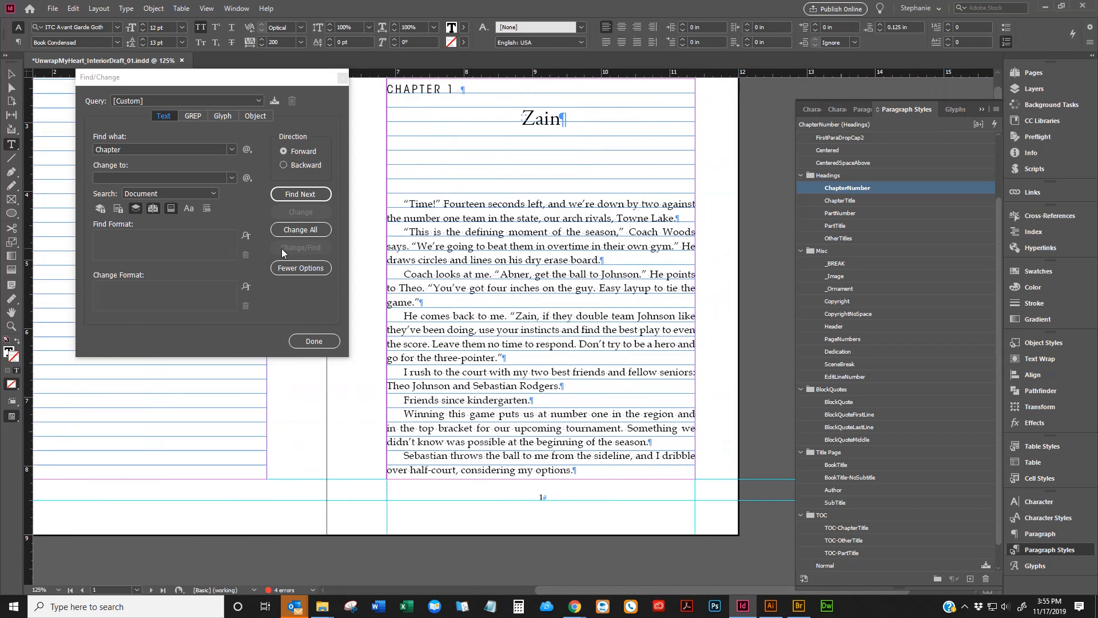
key("ctrl+f")
key("BackSpace")
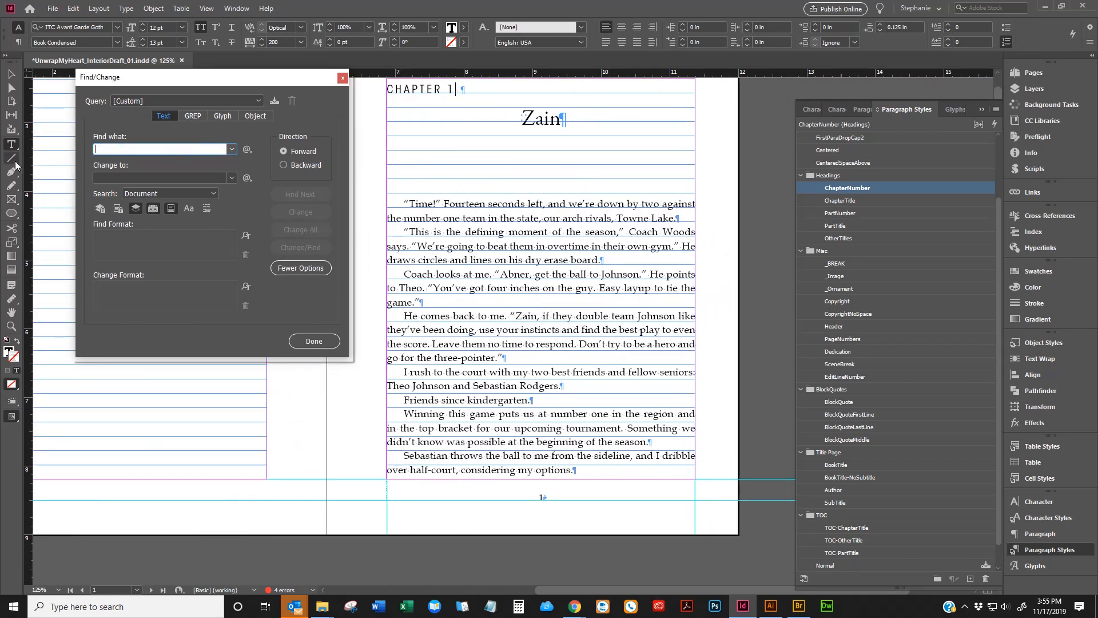
left_click(473, 89)
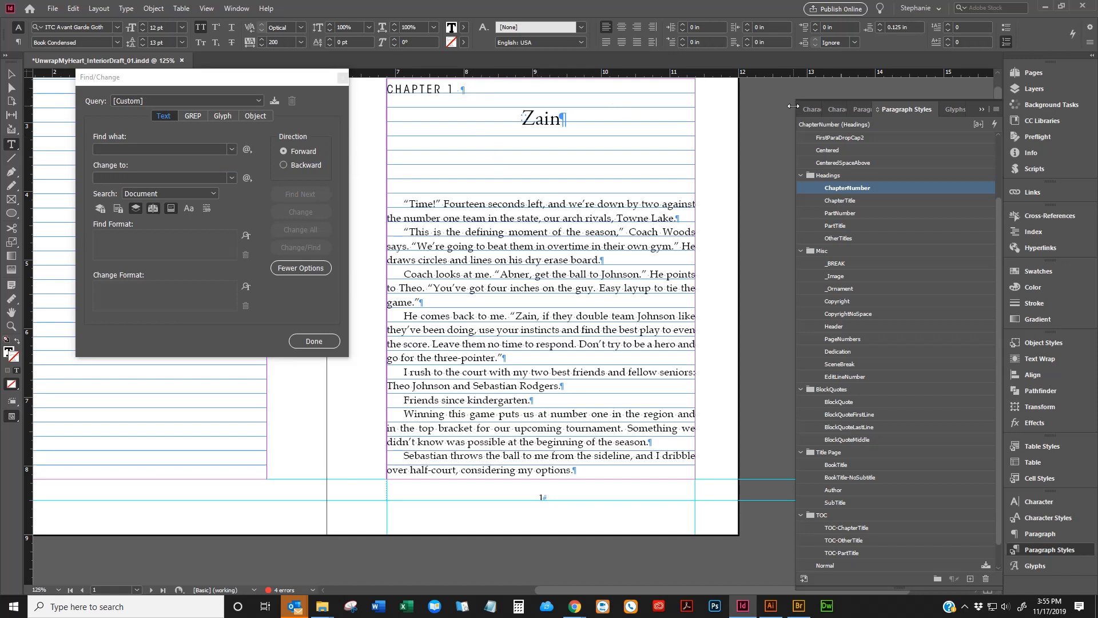
left_click(186, 115)
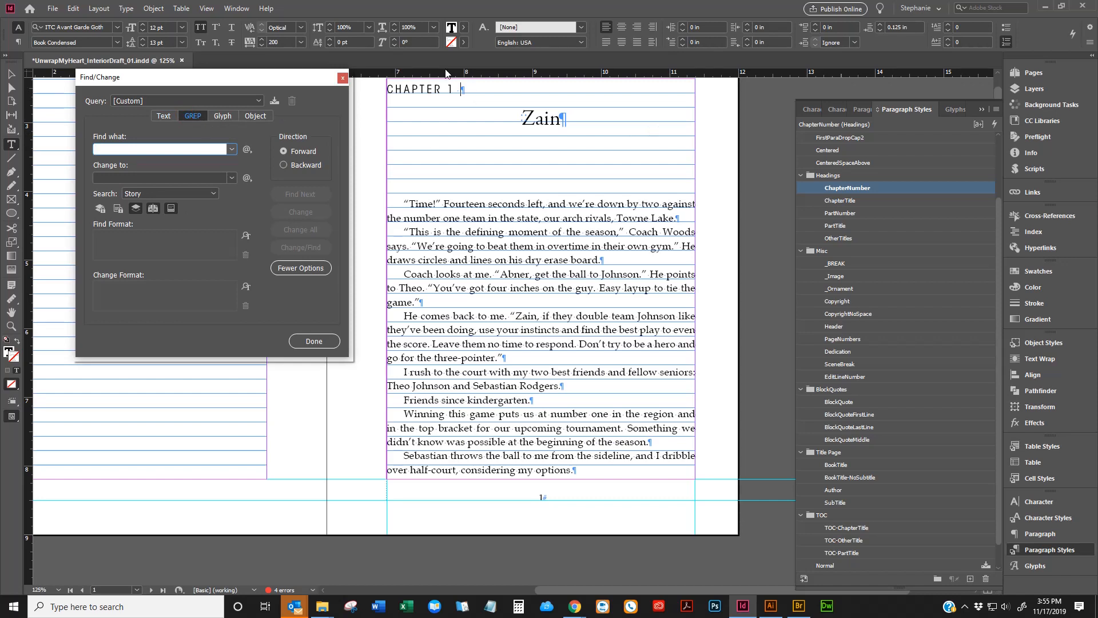
type("Chapter")
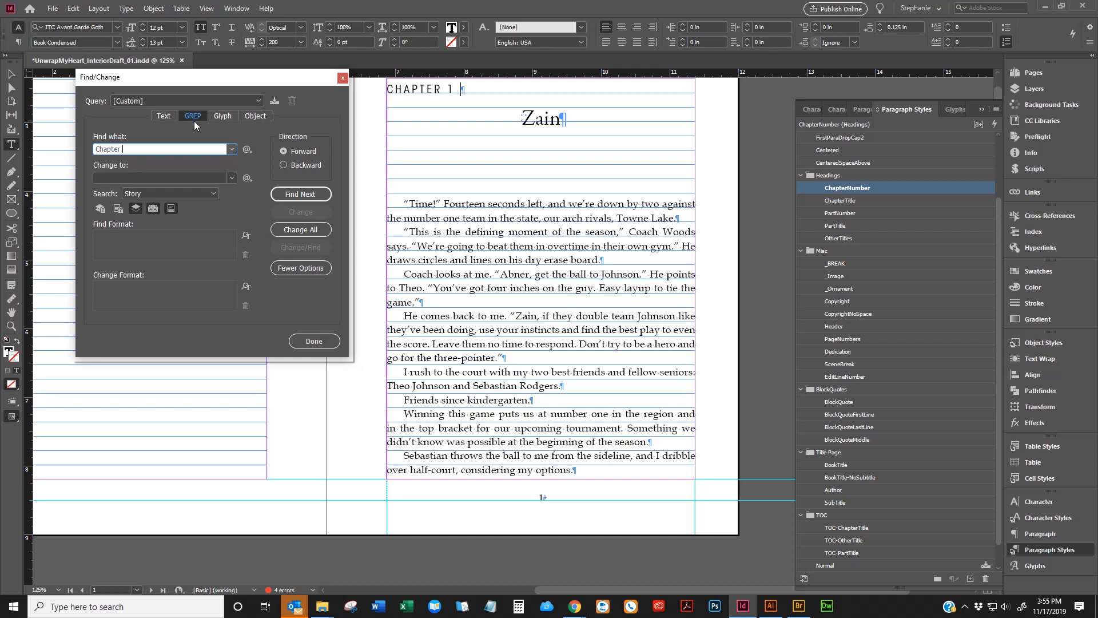
left_click(140, 149)
Step: Append Any Digit (\d) after 'Chapter' from the special characters menu
left_click(247, 149)
left_click(194, 118)
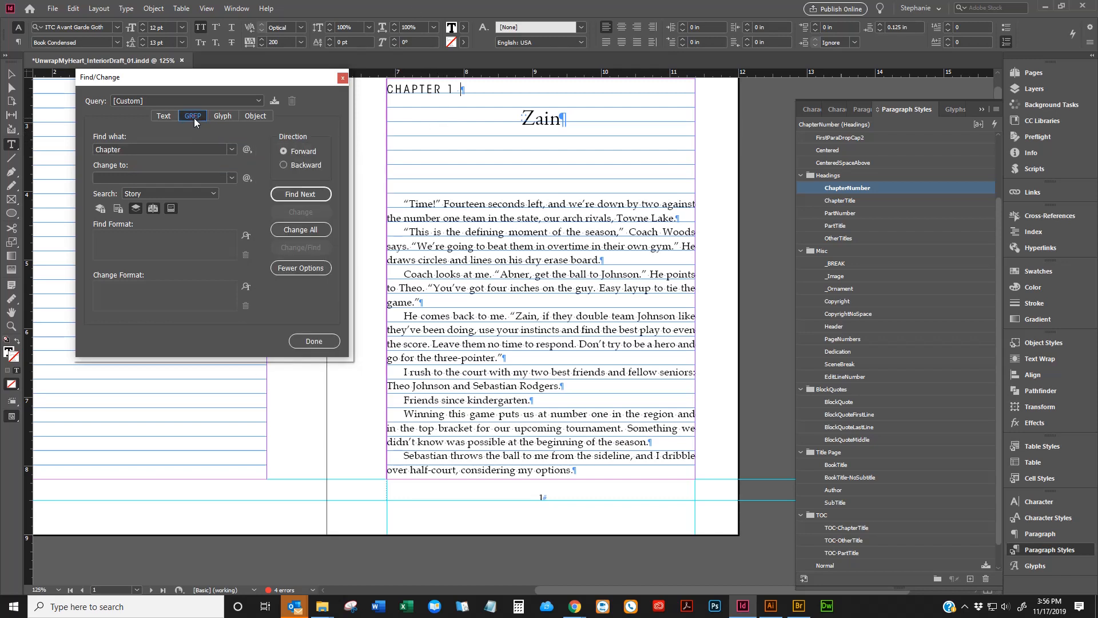
left_click(173, 150)
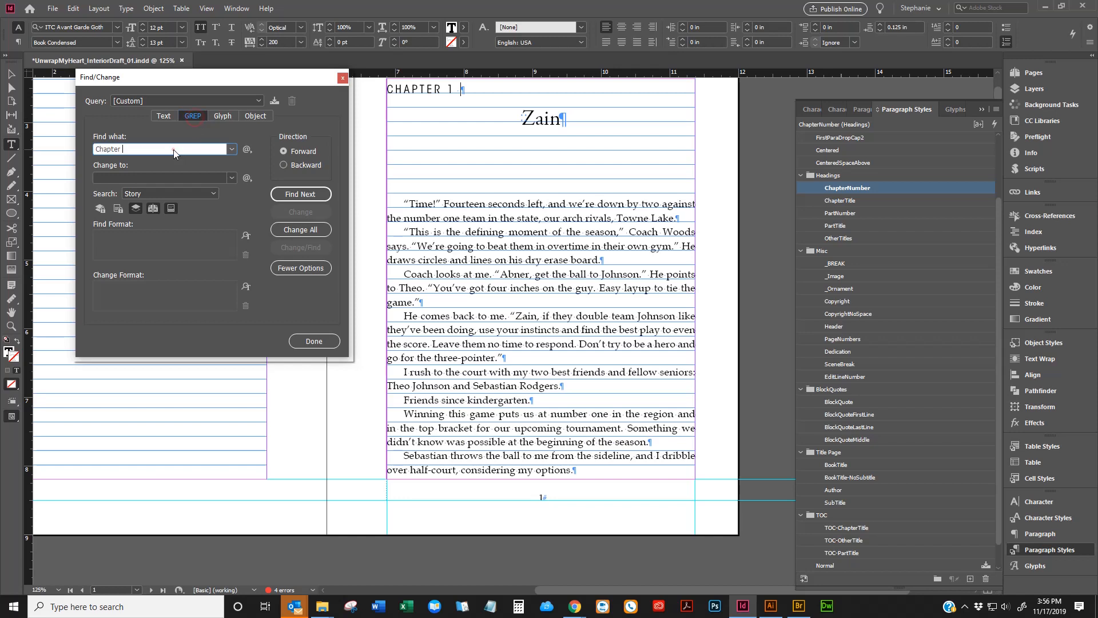
left_click(246, 150)
mouse_move(322, 302)
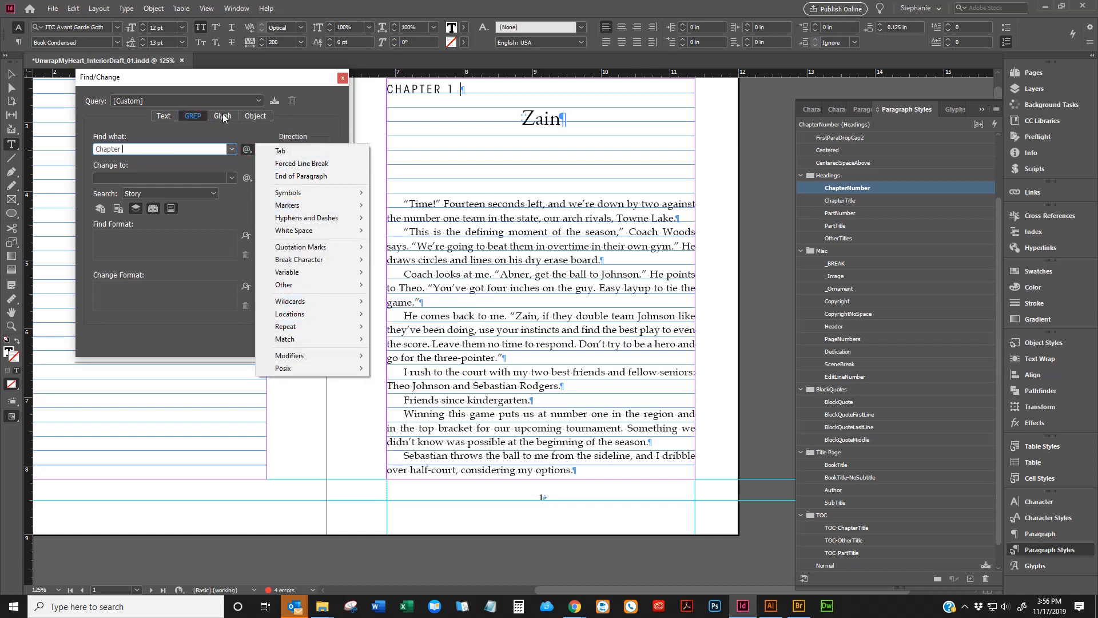
left_click(210, 138)
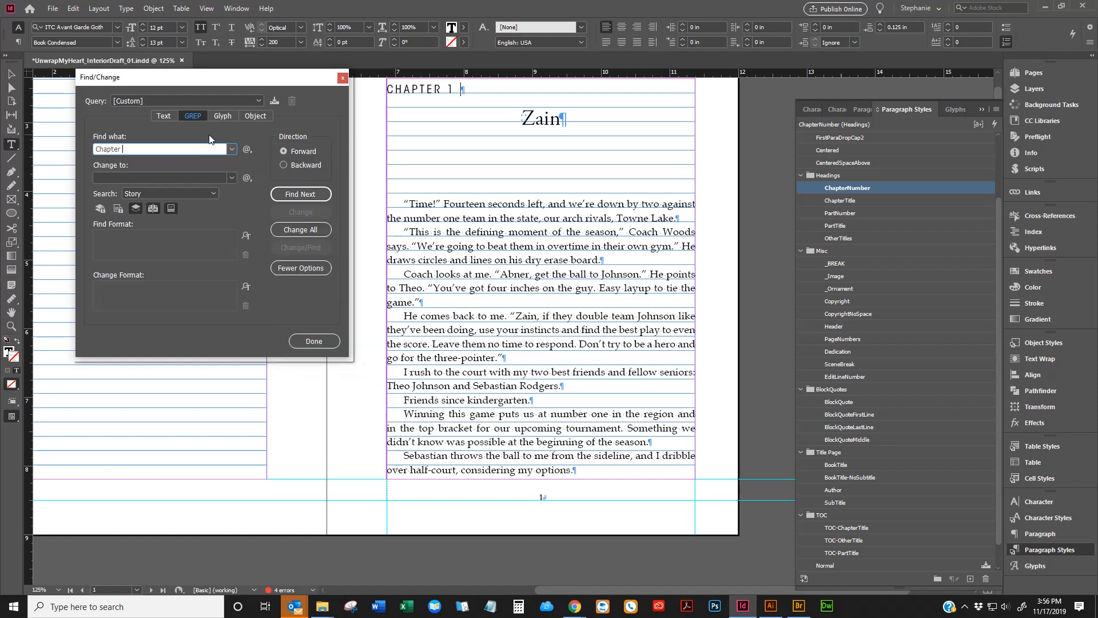
left_click(247, 149)
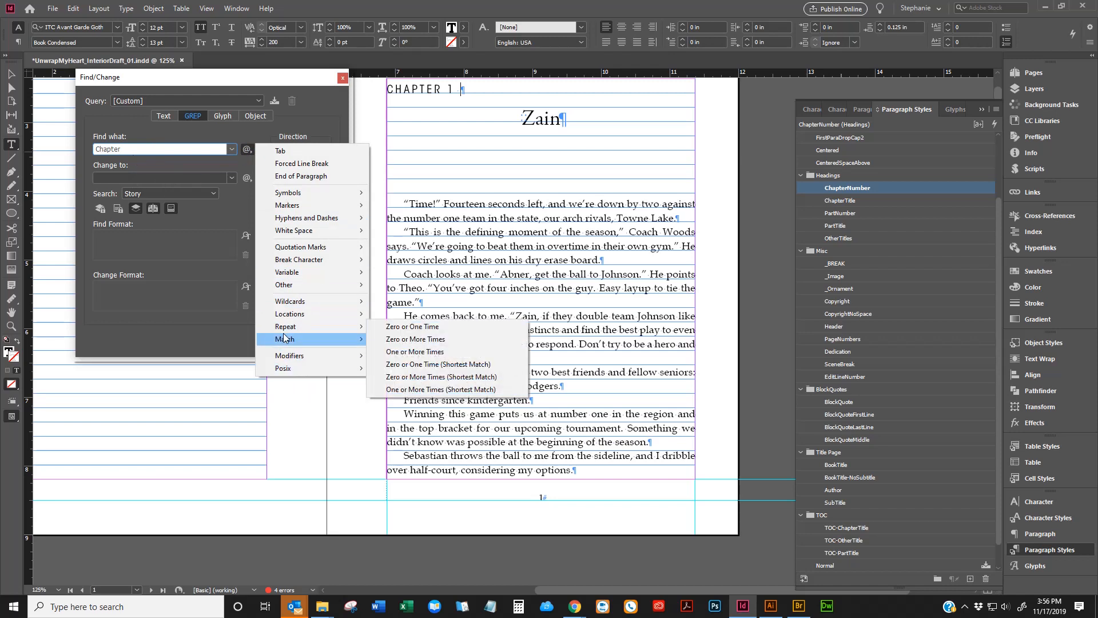
mouse_move(320, 303)
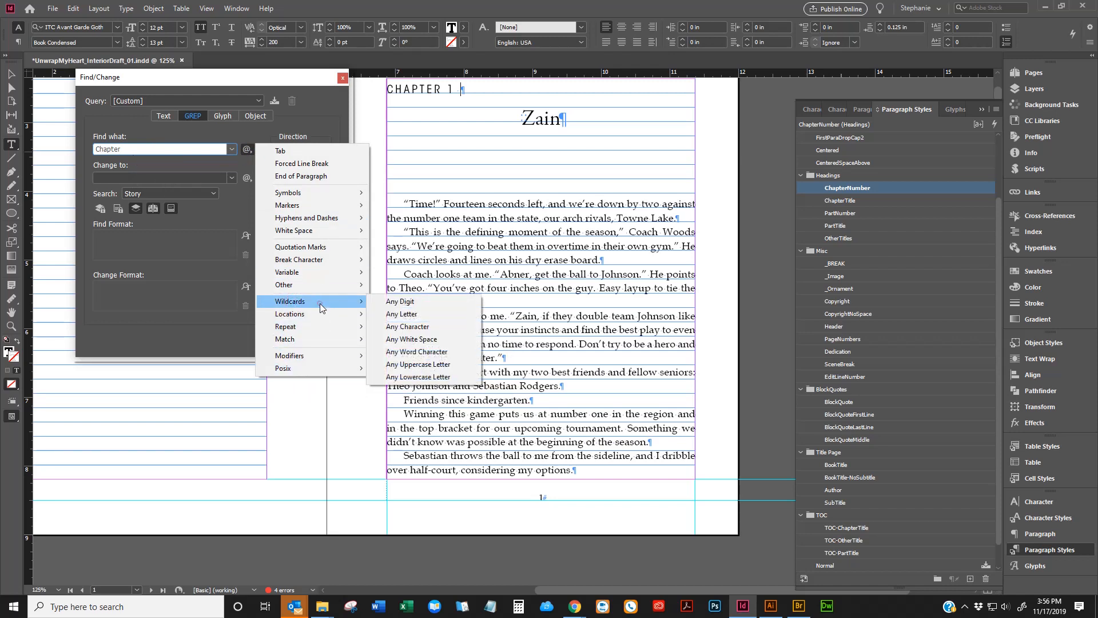
left_click(401, 302)
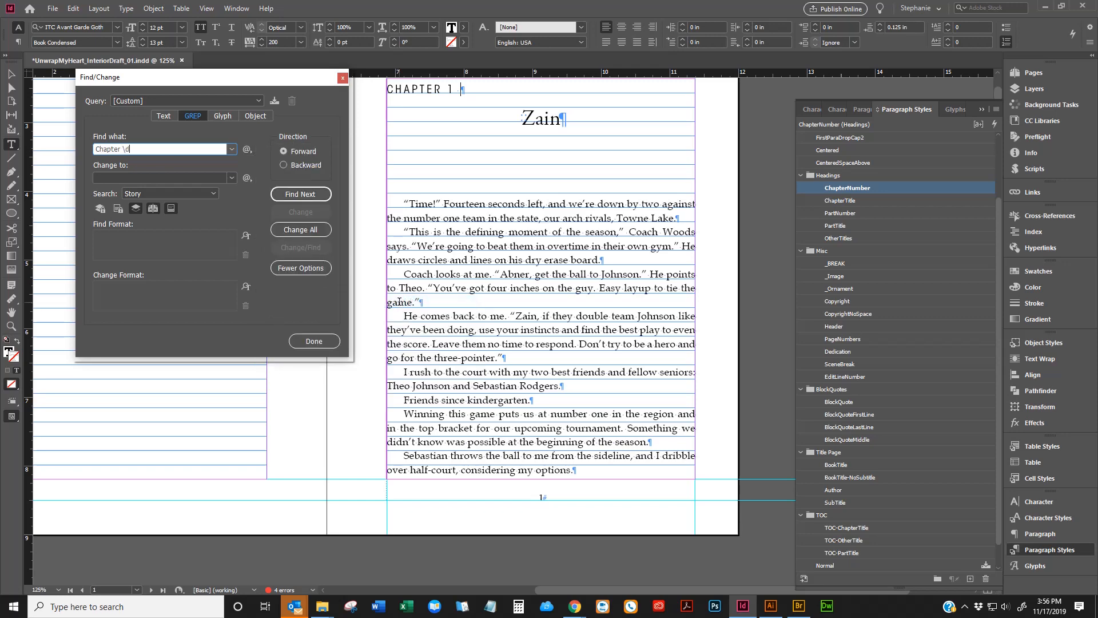
Step: Add One or More Times and End of Paragraph to complete 'Chapter \d+\r'
left_click(247, 150)
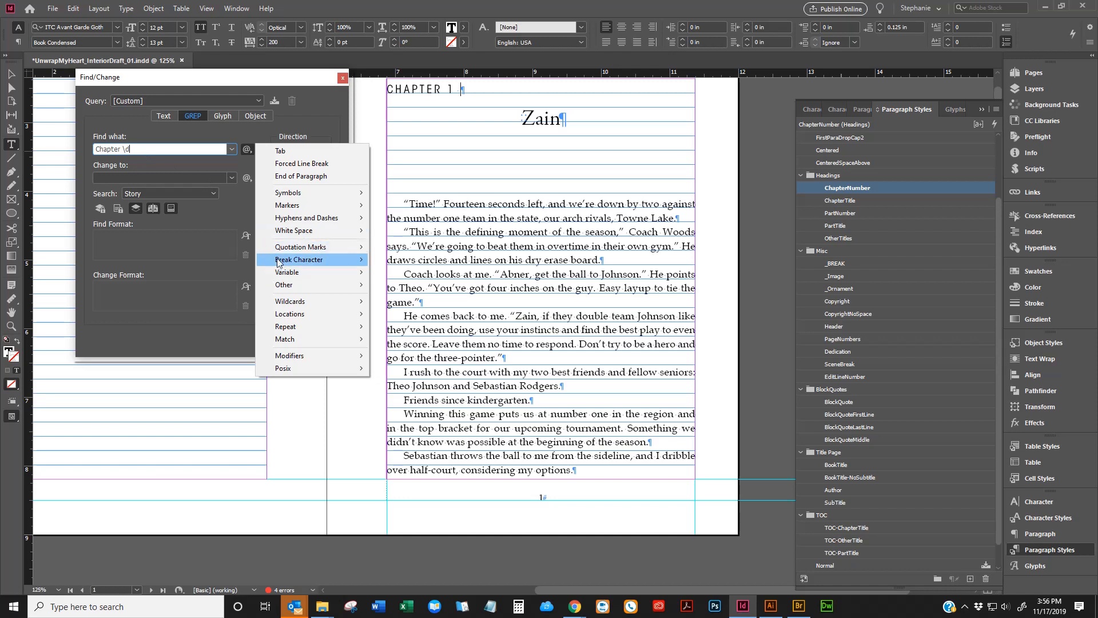
mouse_move(290, 315)
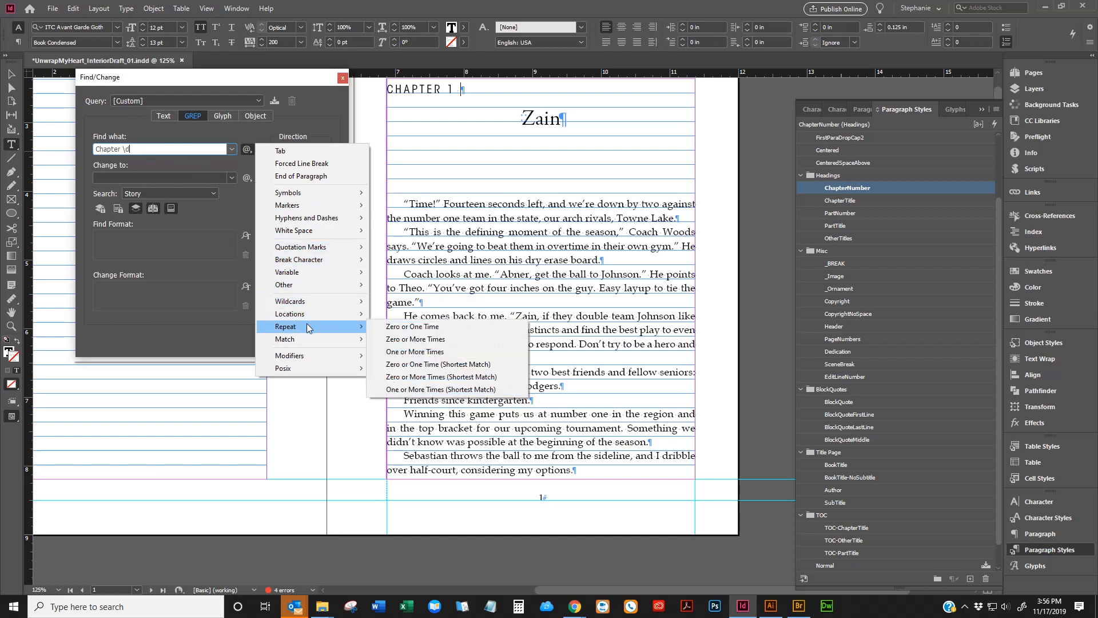
left_click(390, 356)
left_click(247, 149)
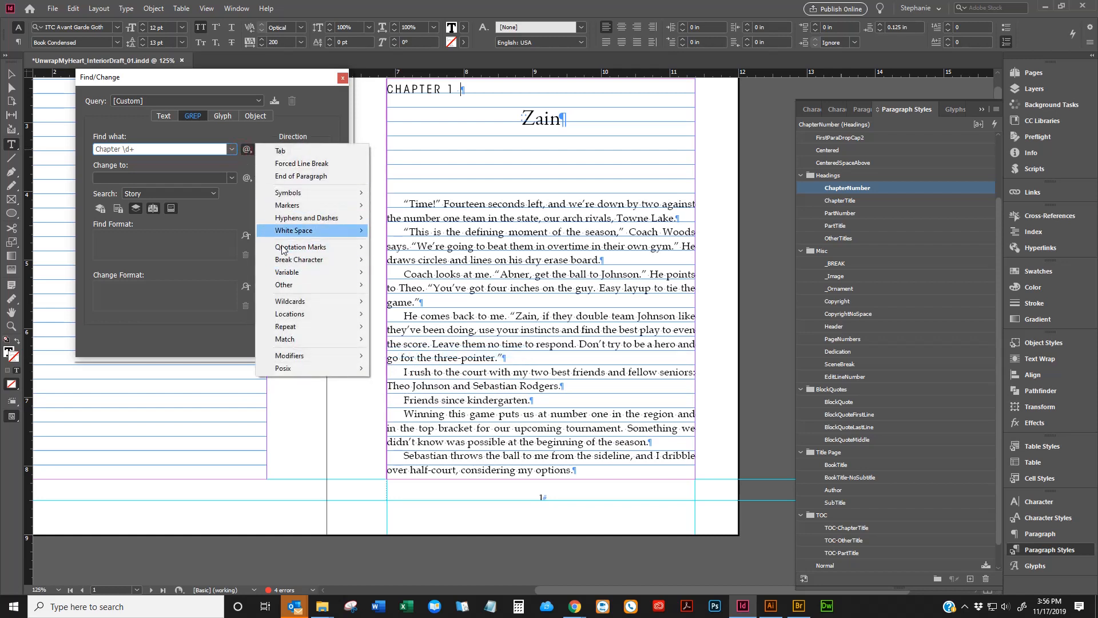
left_click(290, 177)
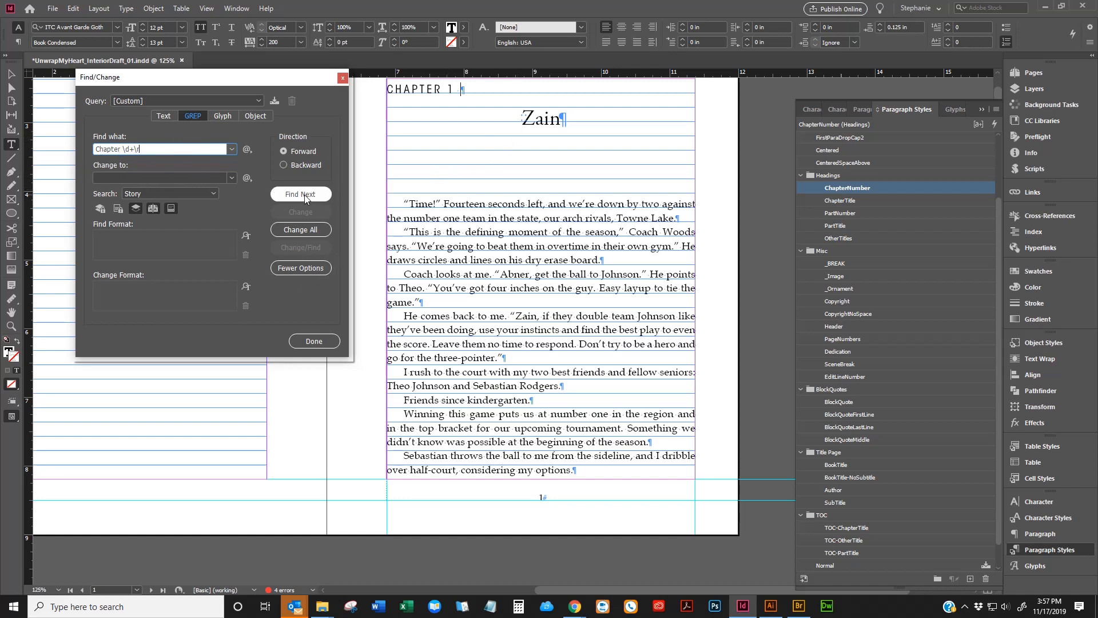
double_click(476, 88)
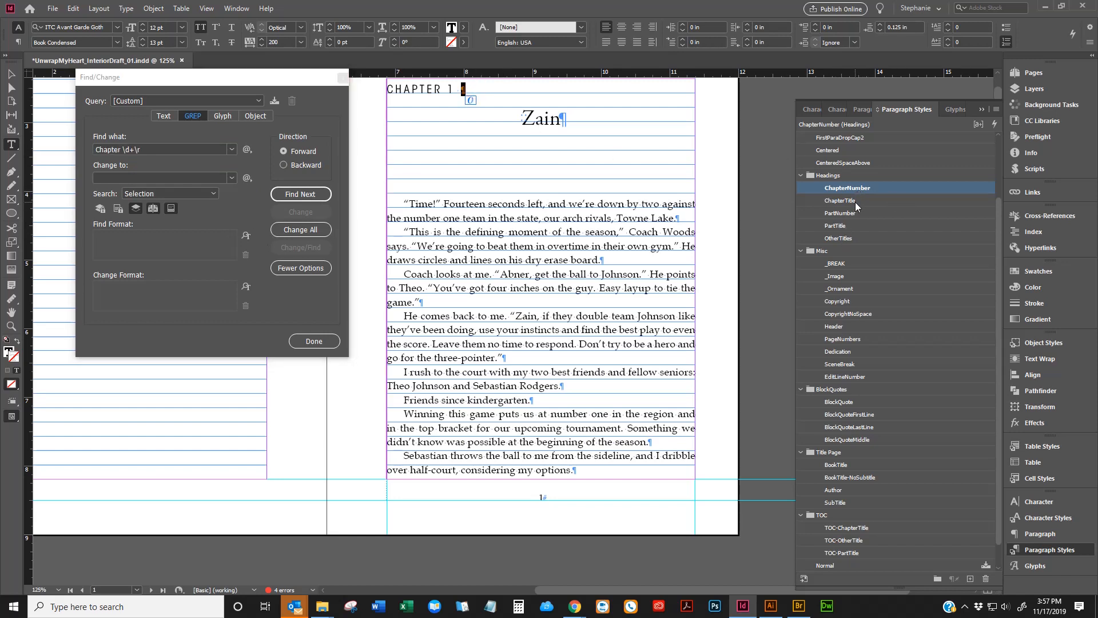
Step: Close Find/Change and check the paragraph styles of the CHAPTER 1 and Zain title lines
left_click(343, 77)
left_click_drag(522, 119, 581, 113)
triple_click(572, 117)
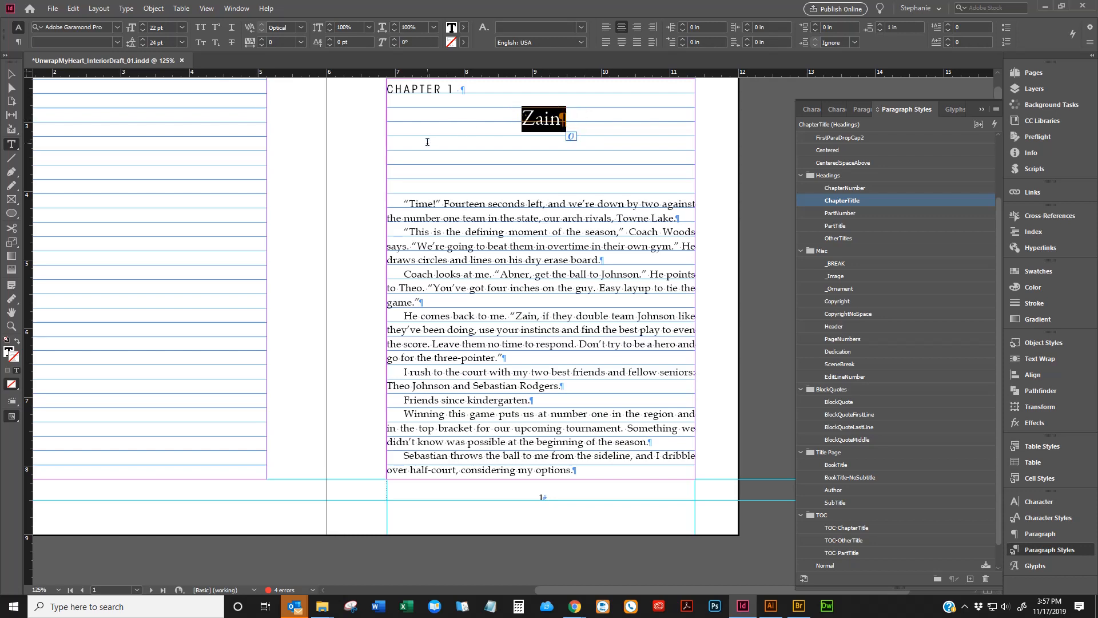
left_click(576, 116)
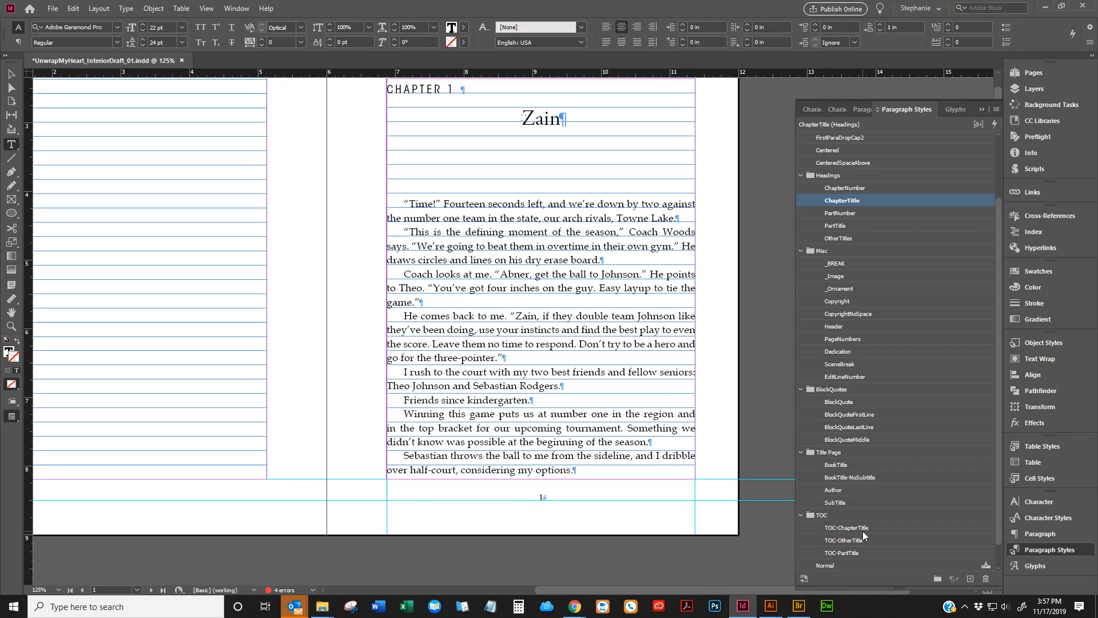
scroll(705, 411, "down", 4)
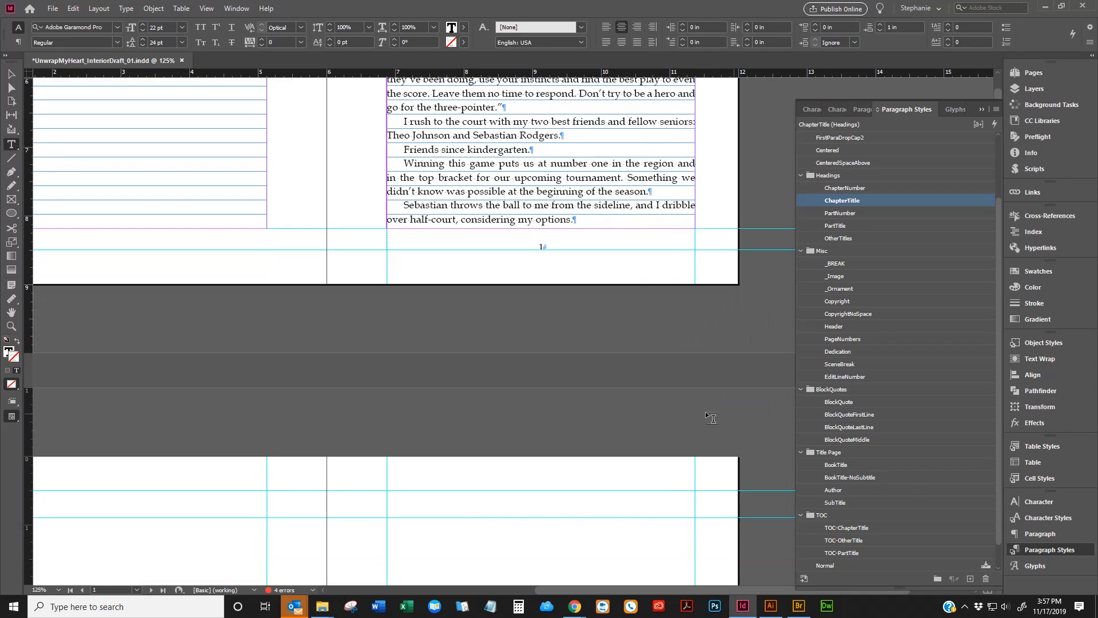
scroll(956, 514, "down", 2)
scroll(727, 422, "up", 7)
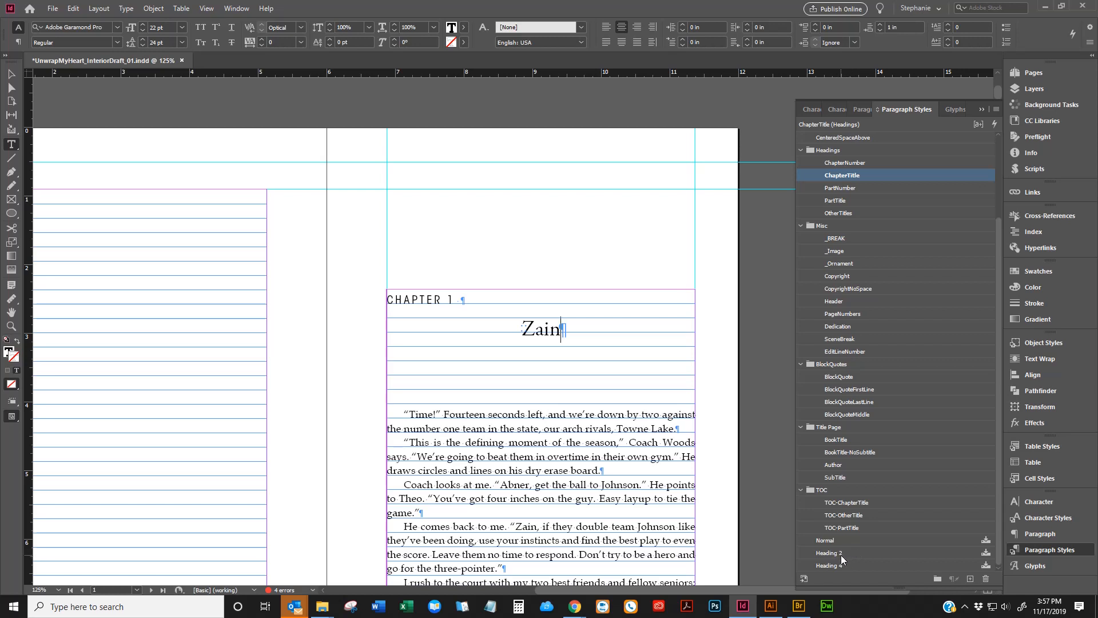
triple_click(556, 320)
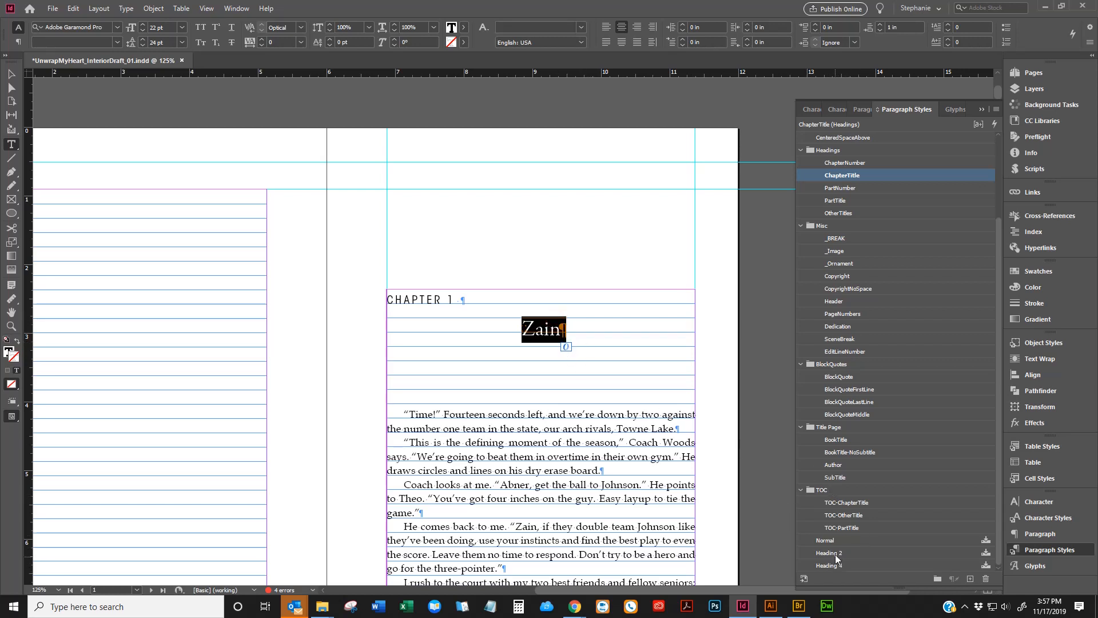
left_click(586, 375)
left_click(566, 329)
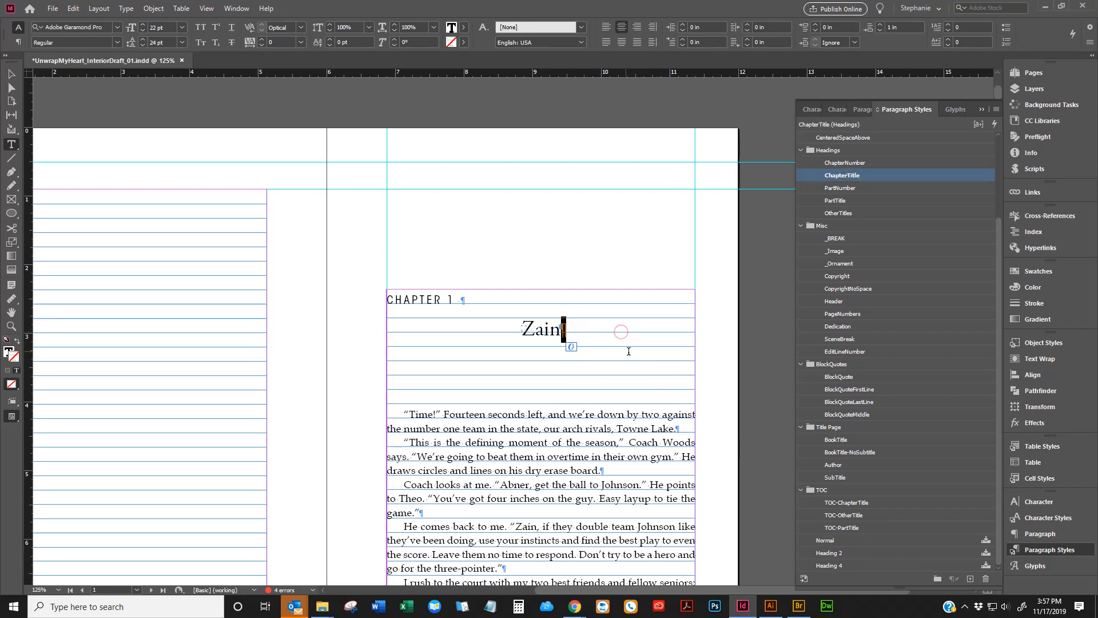
left_click(579, 309)
left_click(562, 330)
Step: Bring up the context menu for Heading 2 in the Paragraph Styles panel
scroll(905, 177, "up", 3)
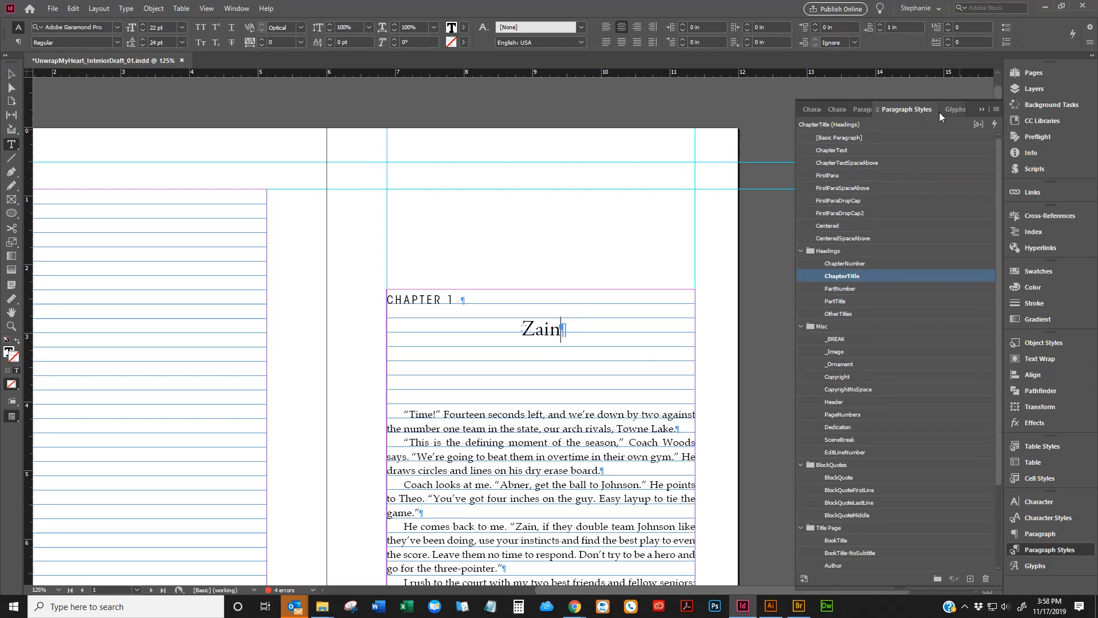
scroll(914, 157, "down", 3)
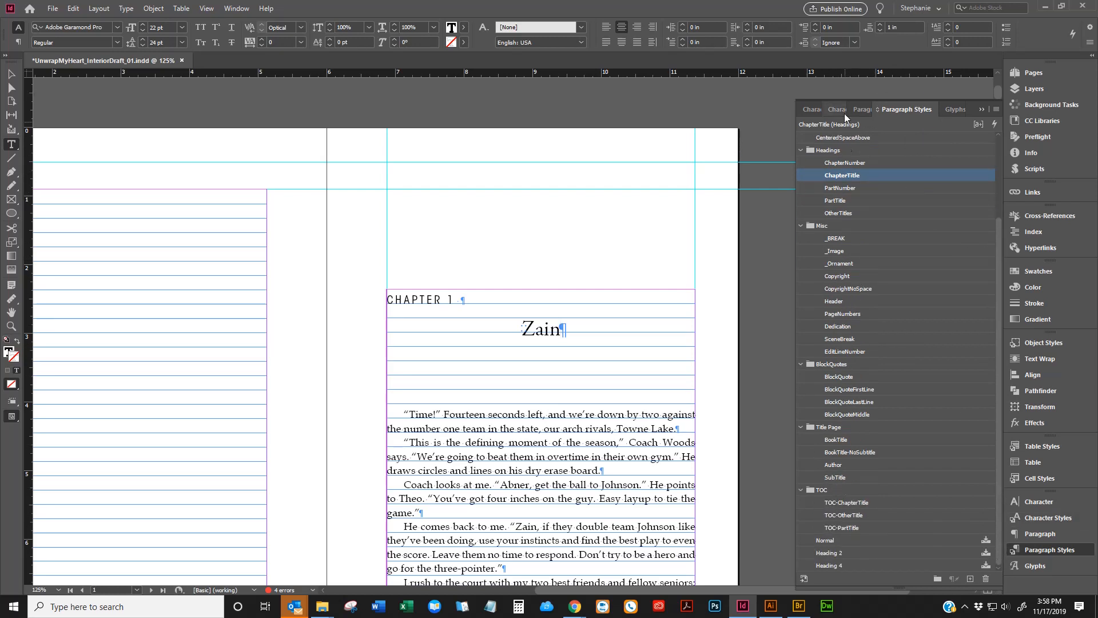
scroll(852, 183, "up", 3)
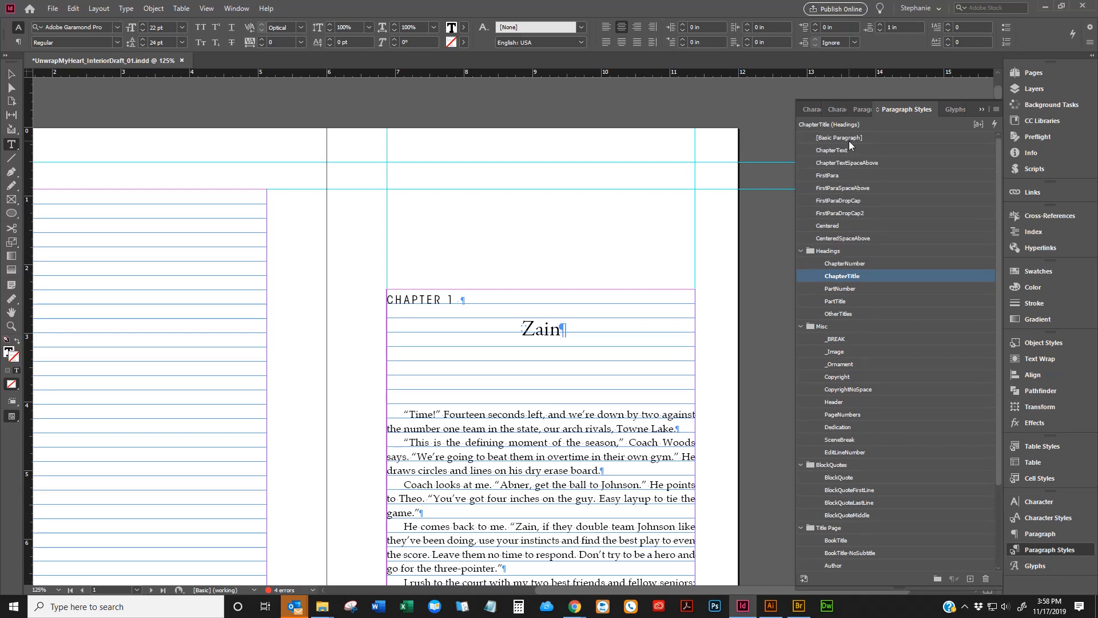
scroll(845, 262, "down", 3)
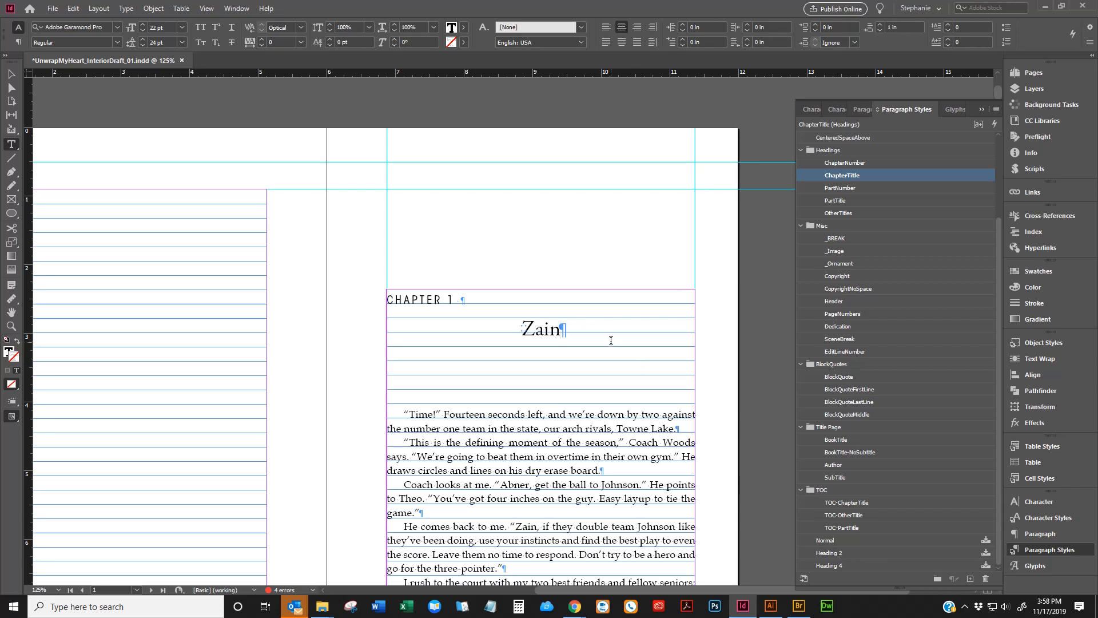
right_click(846, 554)
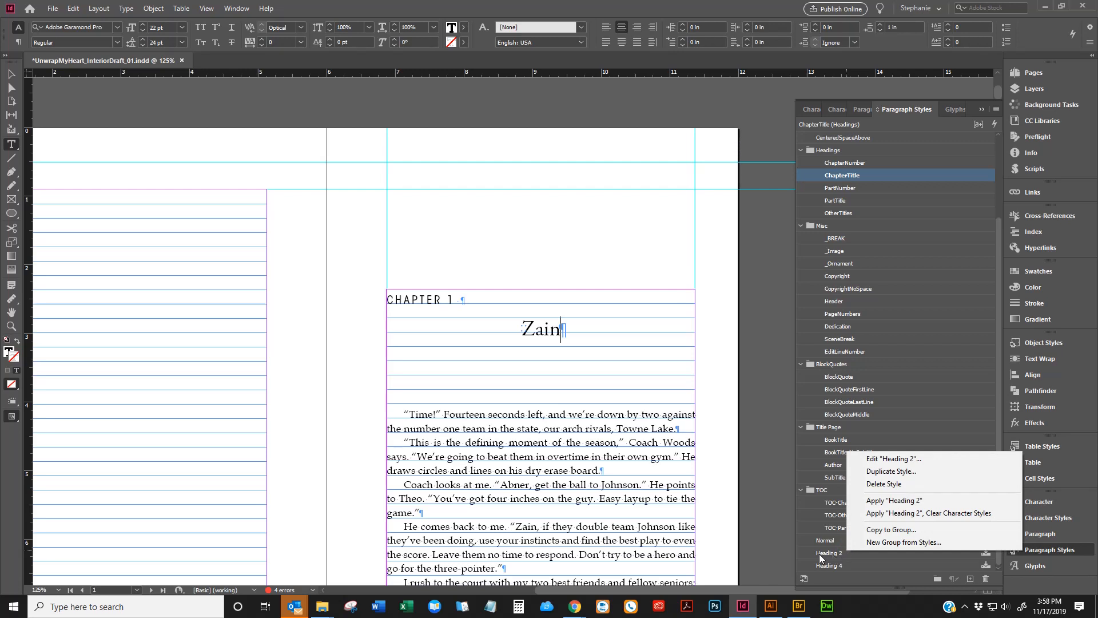
Step: Delete the Heading 2 style, choosing ChapterTitle as its replacement
right_click(819, 554)
left_click(640, 485)
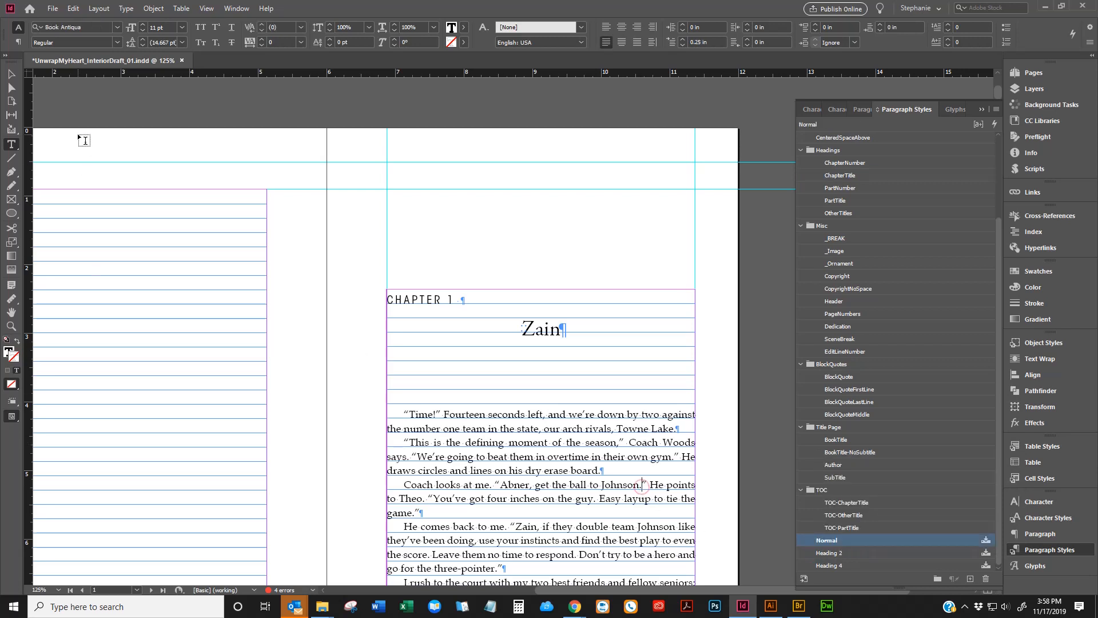
key("Escape")
scroll(828, 540, "down", 3)
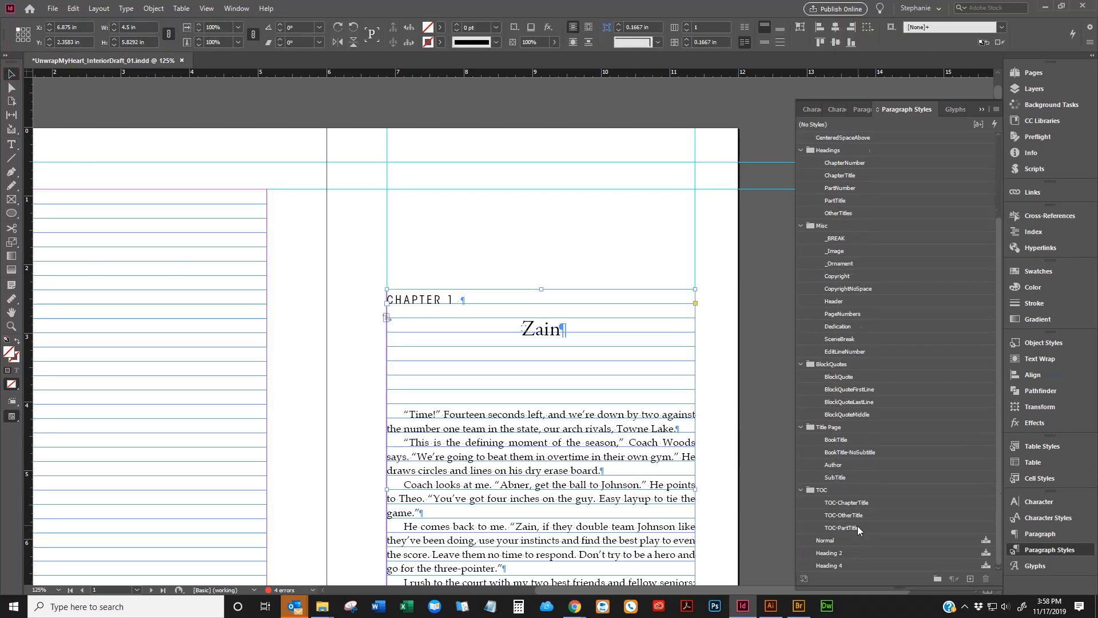
right_click(826, 553)
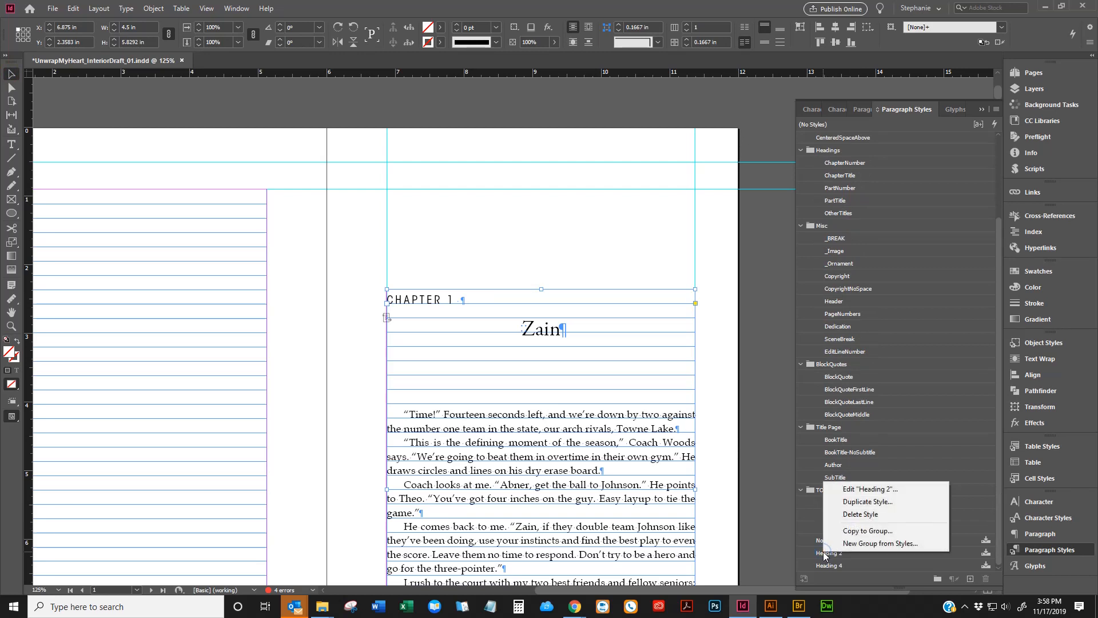
left_click(858, 515)
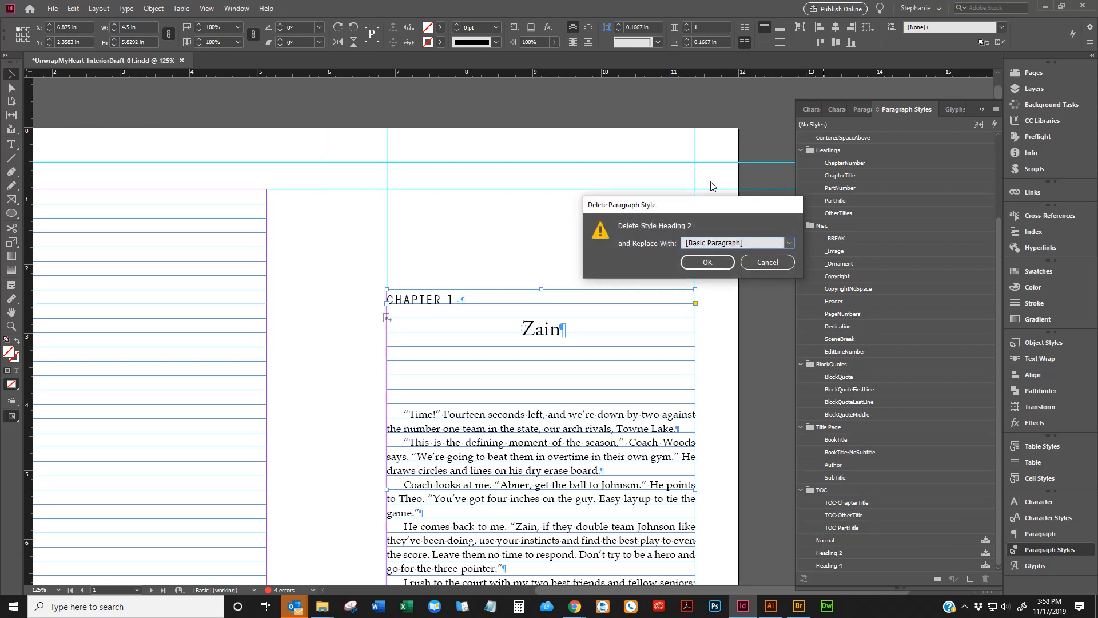
left_click_drag(706, 210, 813, 182)
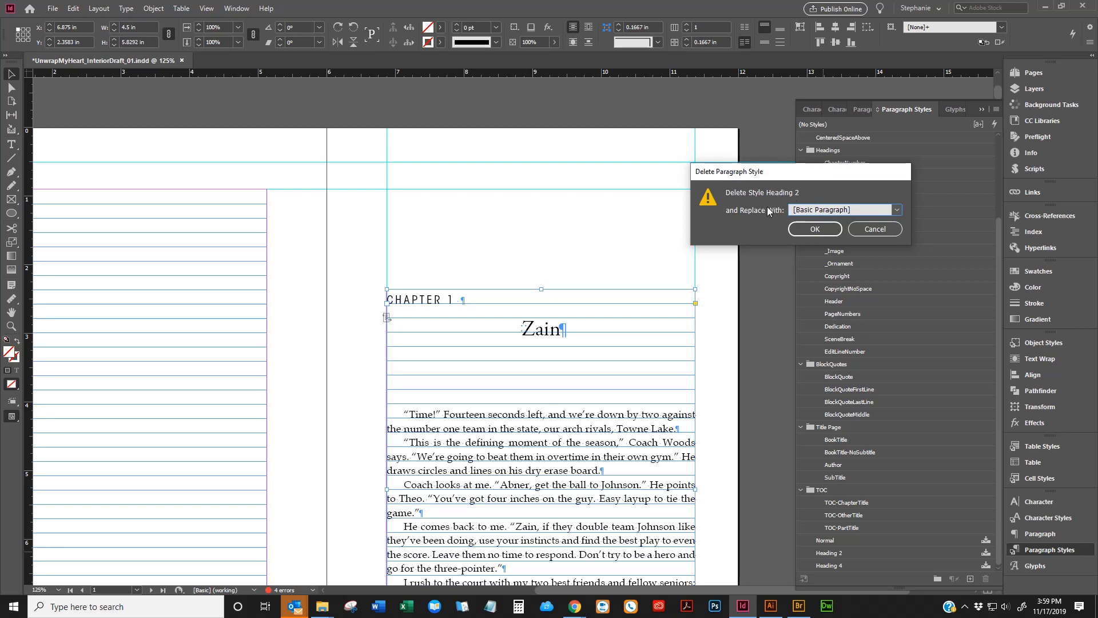
left_click(799, 212)
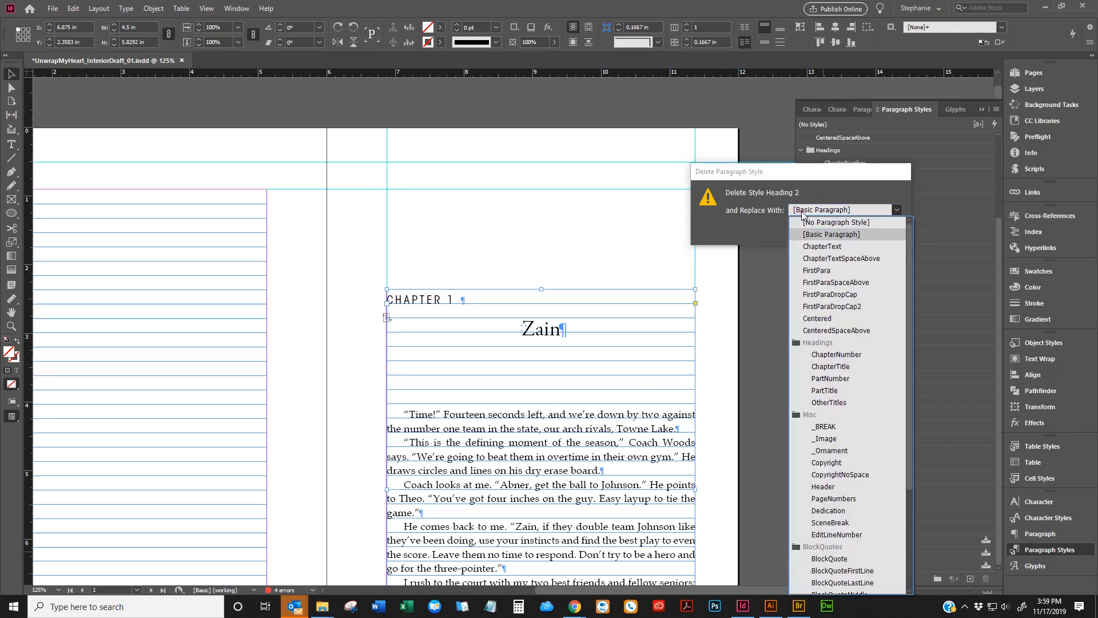
left_click(811, 368)
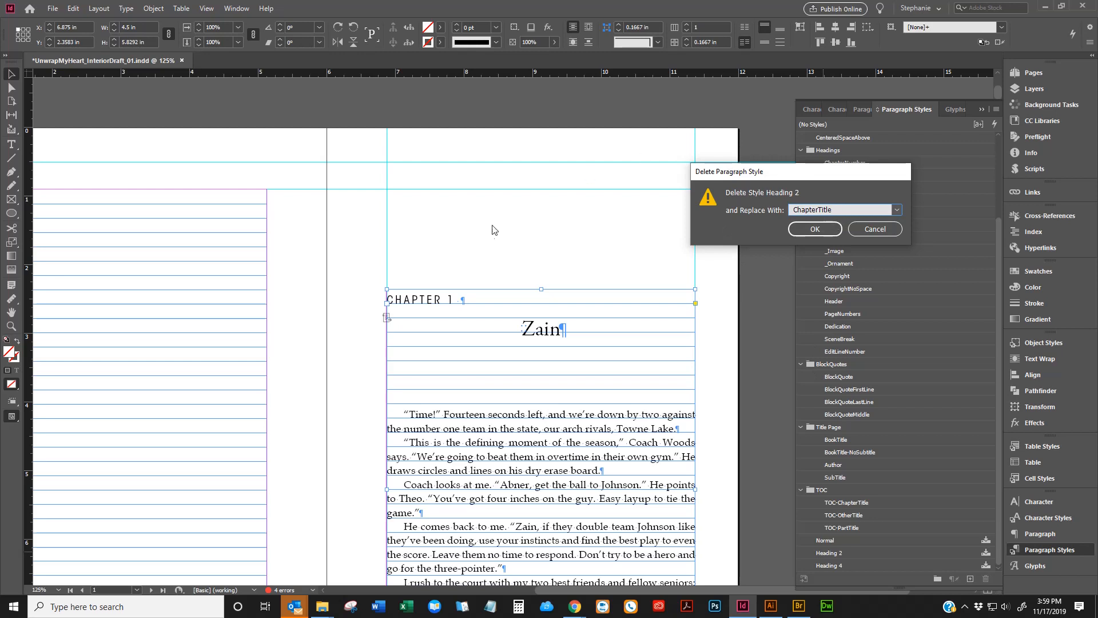
left_click(809, 229)
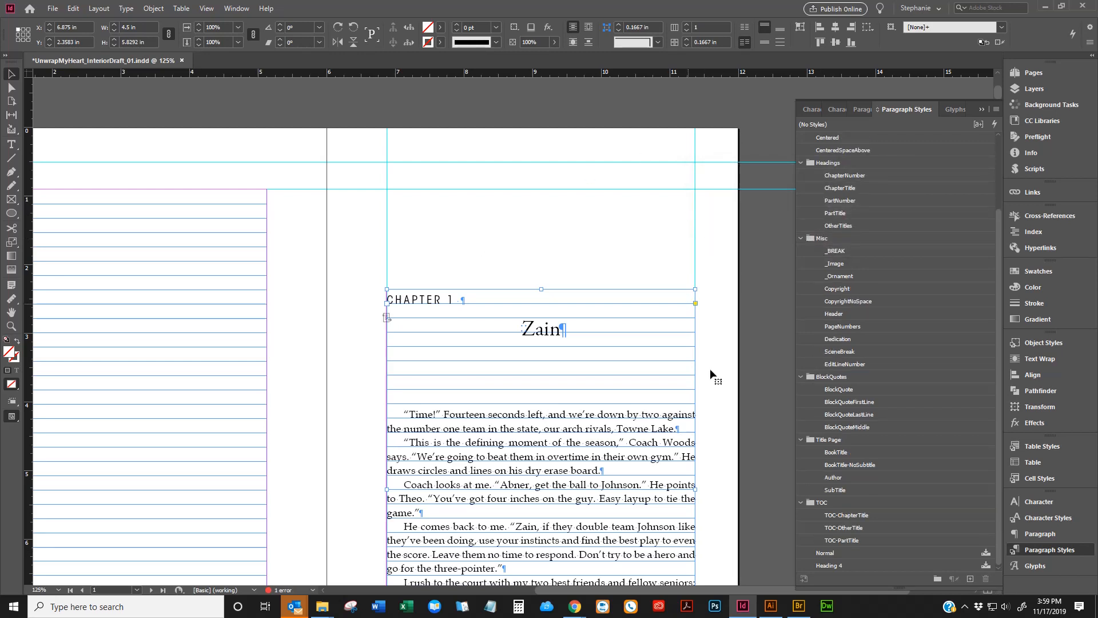
left_click(589, 326)
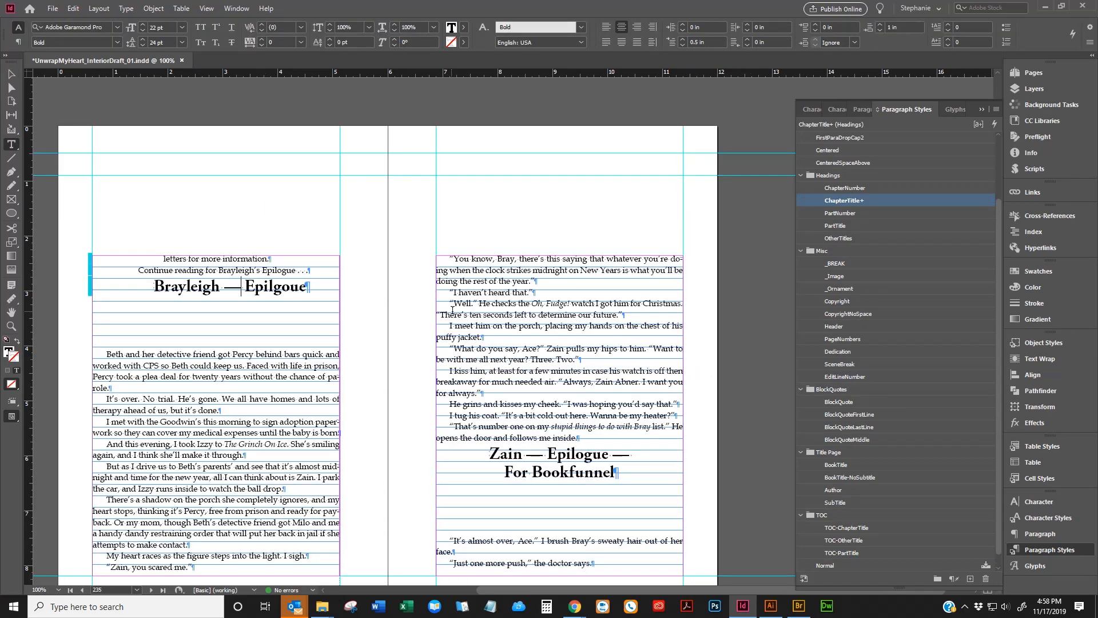
Step: Reapply ChapterTitle to the Sebastian heading and add a CHAPTER 48 number line above it
left_click(452, 309)
scroll(561, 325, "up", 15)
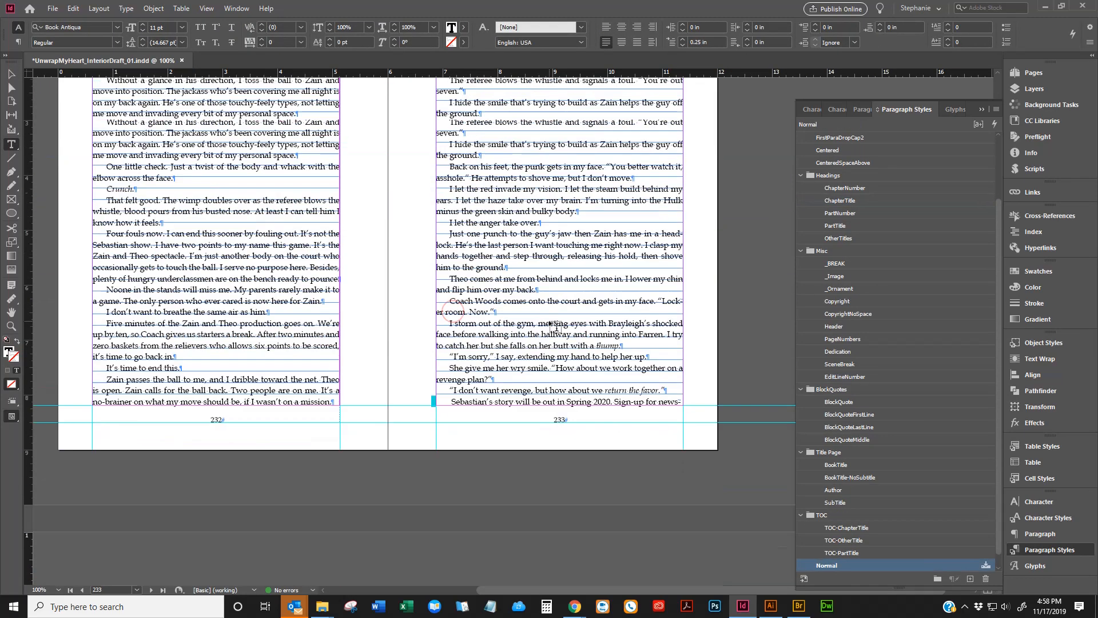
scroll(561, 325, "down", 1)
left_click(541, 336)
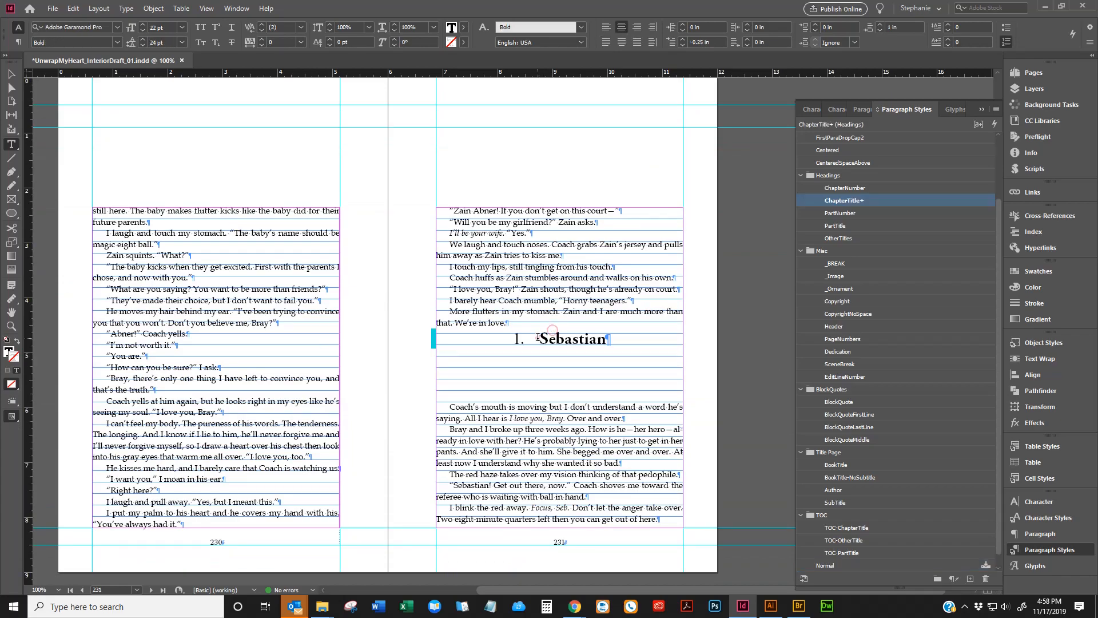
scroll(619, 319, "up", 13)
scroll(619, 318, "up", 6)
scroll(618, 319, "down", 6)
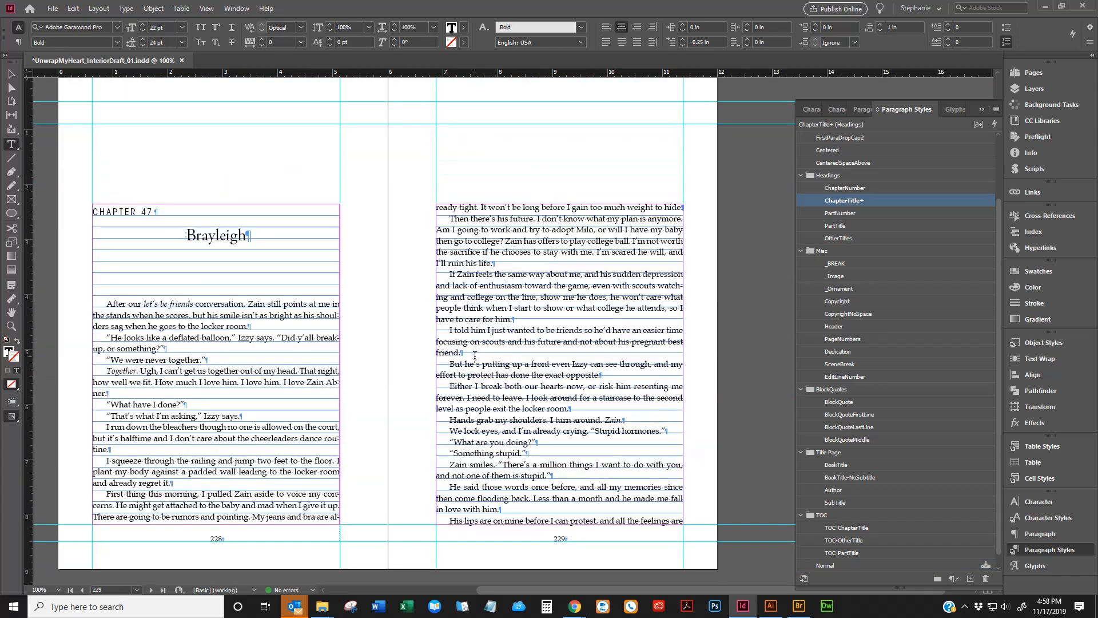
scroll(206, 248, "down", 14)
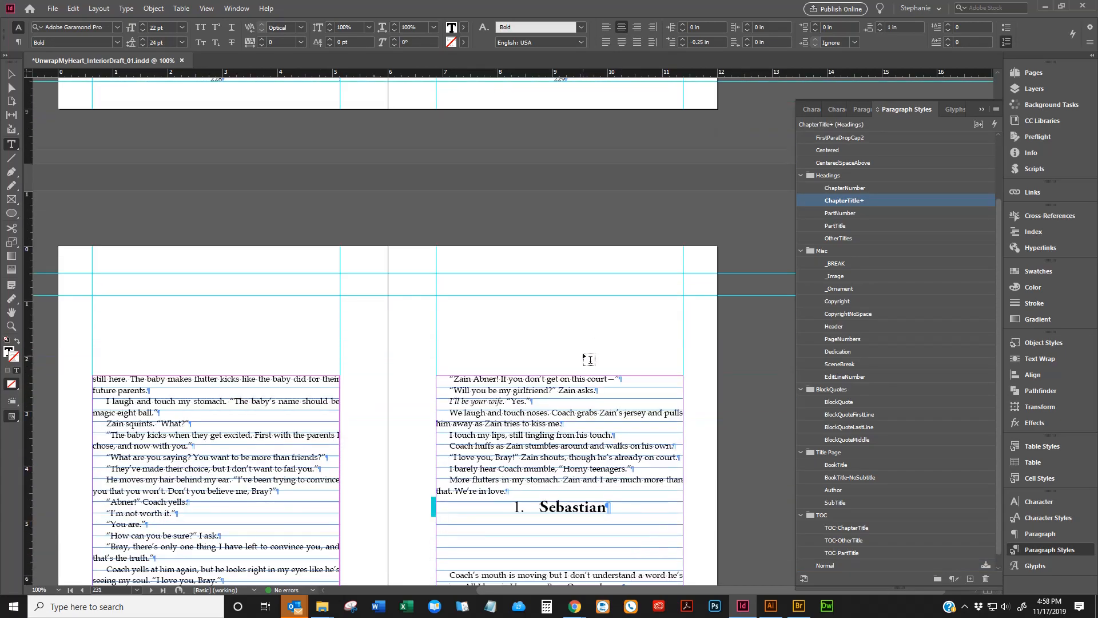
right_click(822, 200)
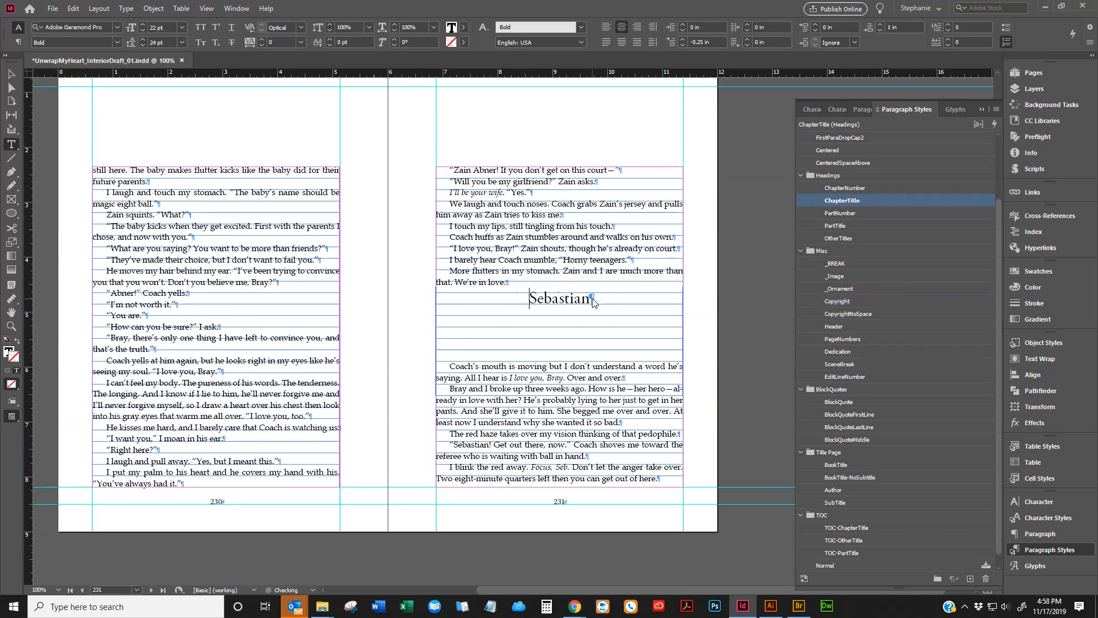
key("Return")
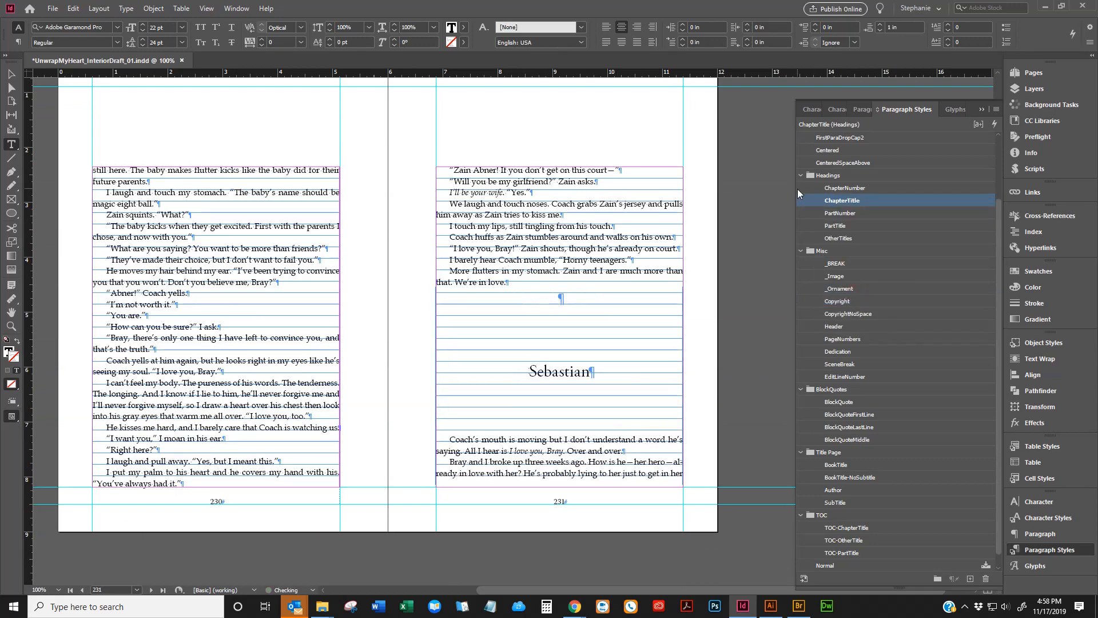
left_click(852, 188)
Step: Restyle the Brayleigh epilogue heading as ChapterTitle, clearing overrides, with a CHAPTER 49 line above
scroll(492, 366, "down", 15)
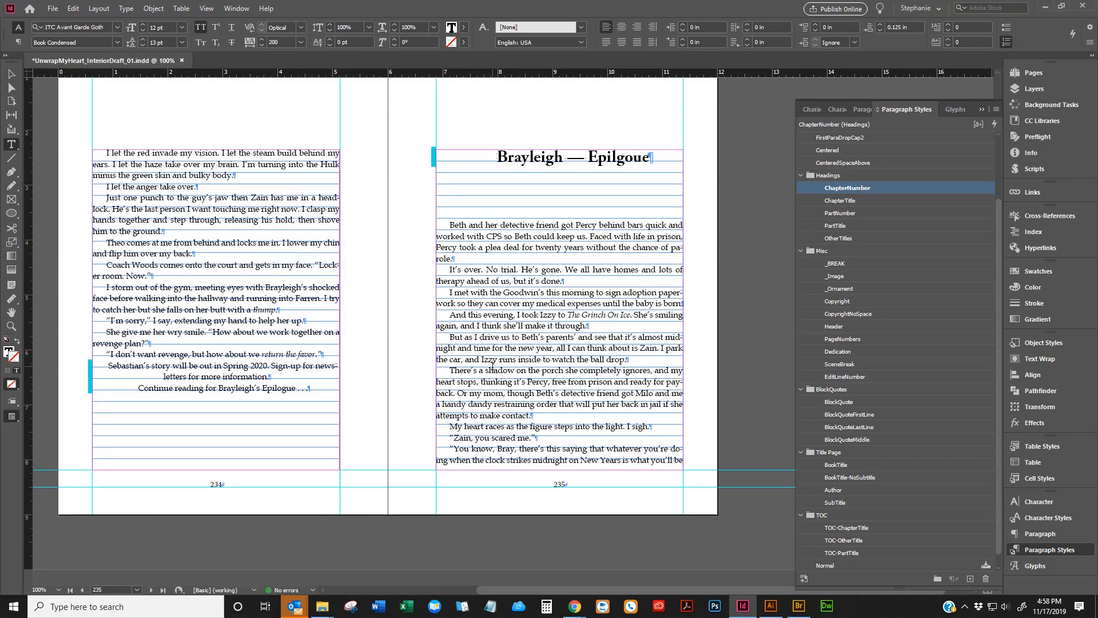
left_click(516, 161)
right_click(846, 201)
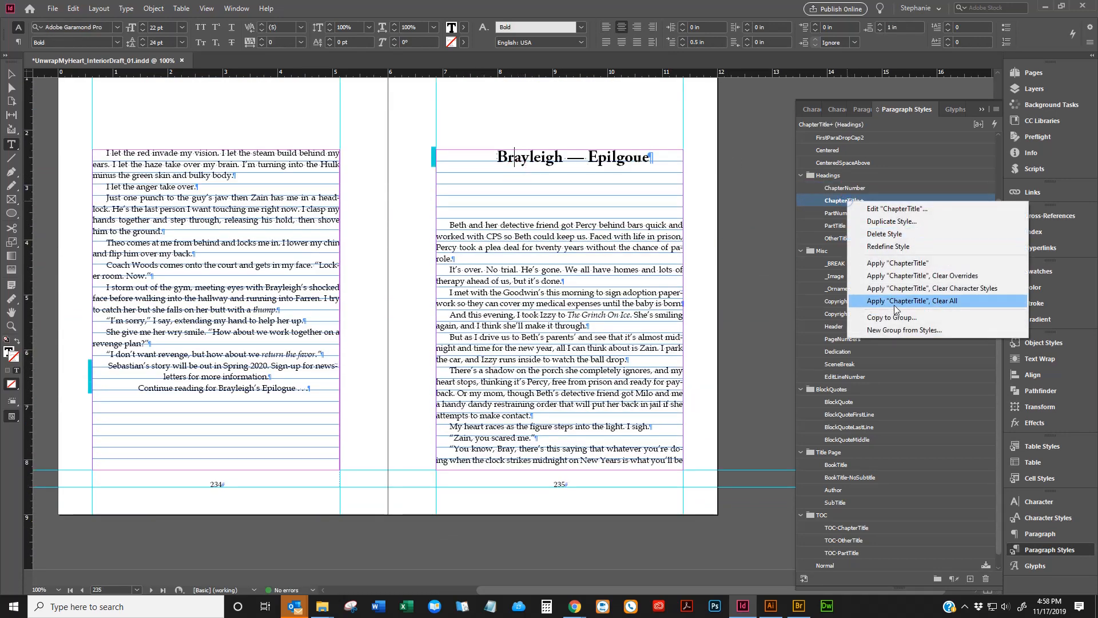
left_click(893, 304)
left_click(457, 152)
key("Return")
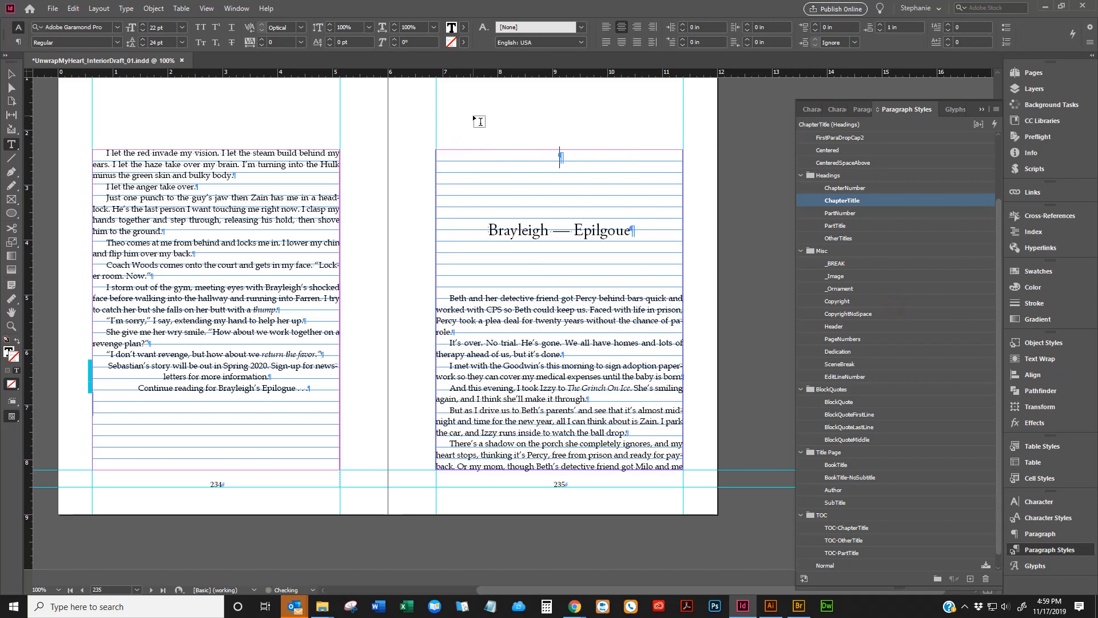
left_click(844, 187)
Step: Add a CHAPTER 50 line above the Zain epilogue heading and reapply ChapterTitle, clearing overrides
scroll(540, 182, "down", 10)
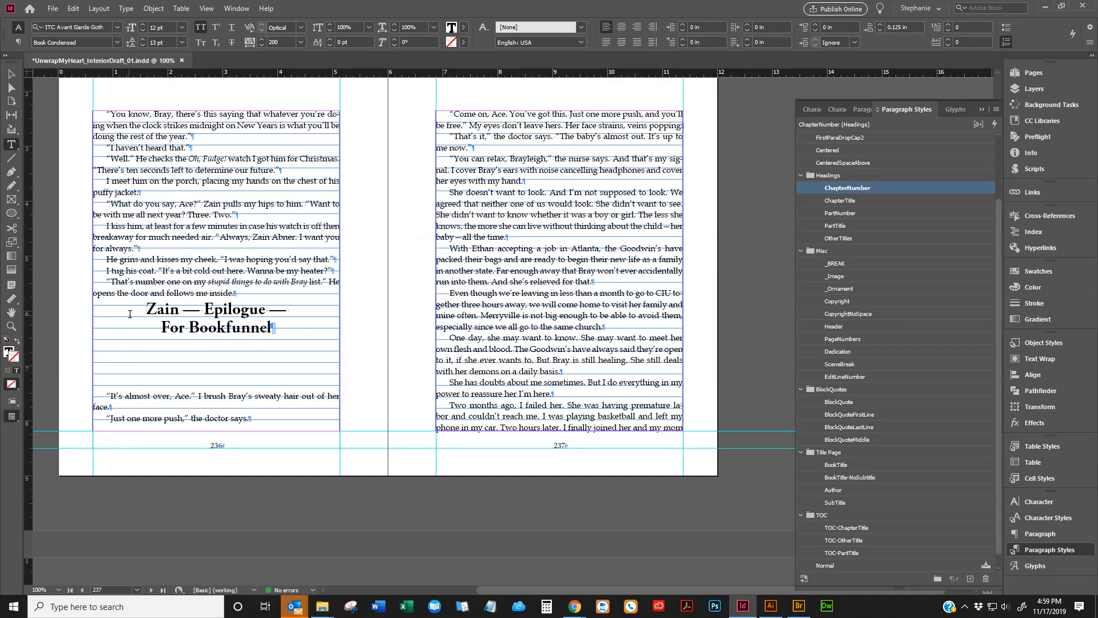
left_click(130, 314)
key("Return")
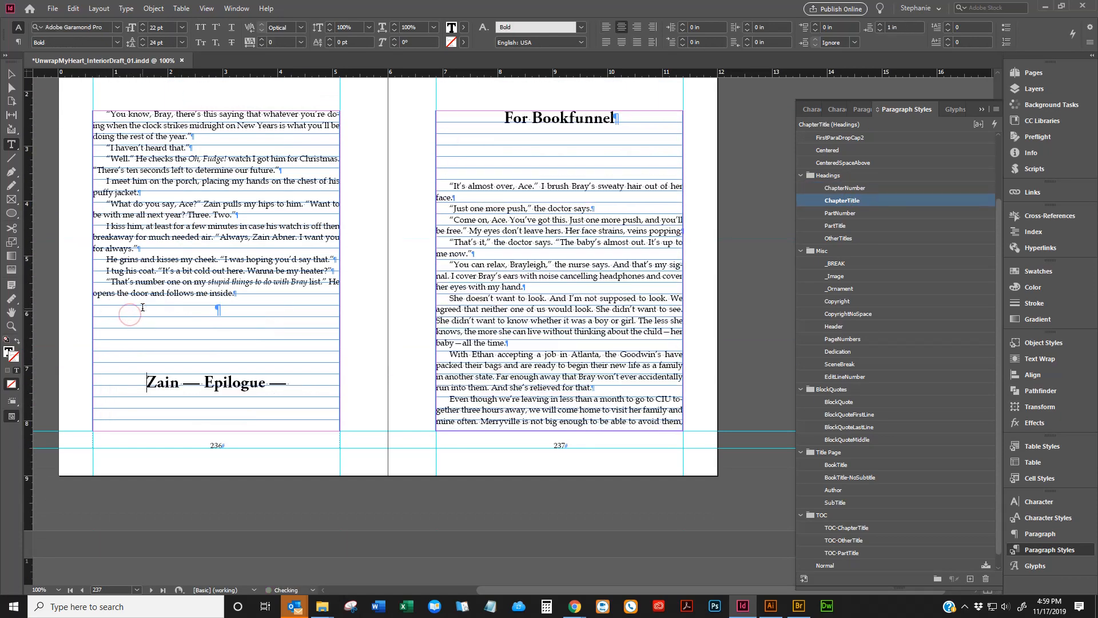
left_click(845, 189)
left_click(495, 144)
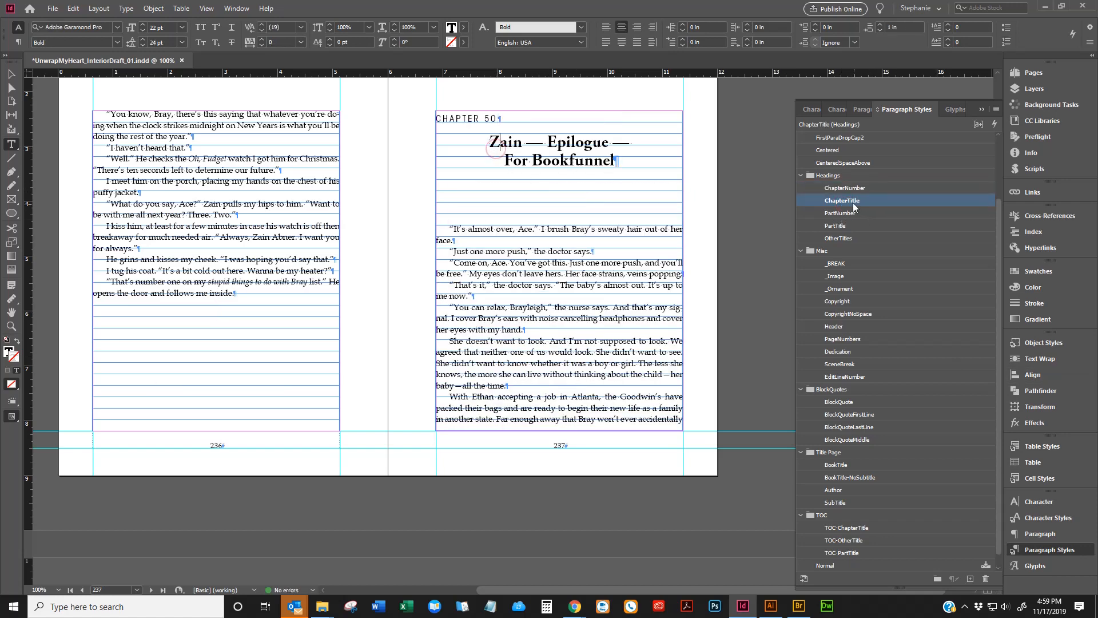
right_click(855, 206)
left_click(892, 263)
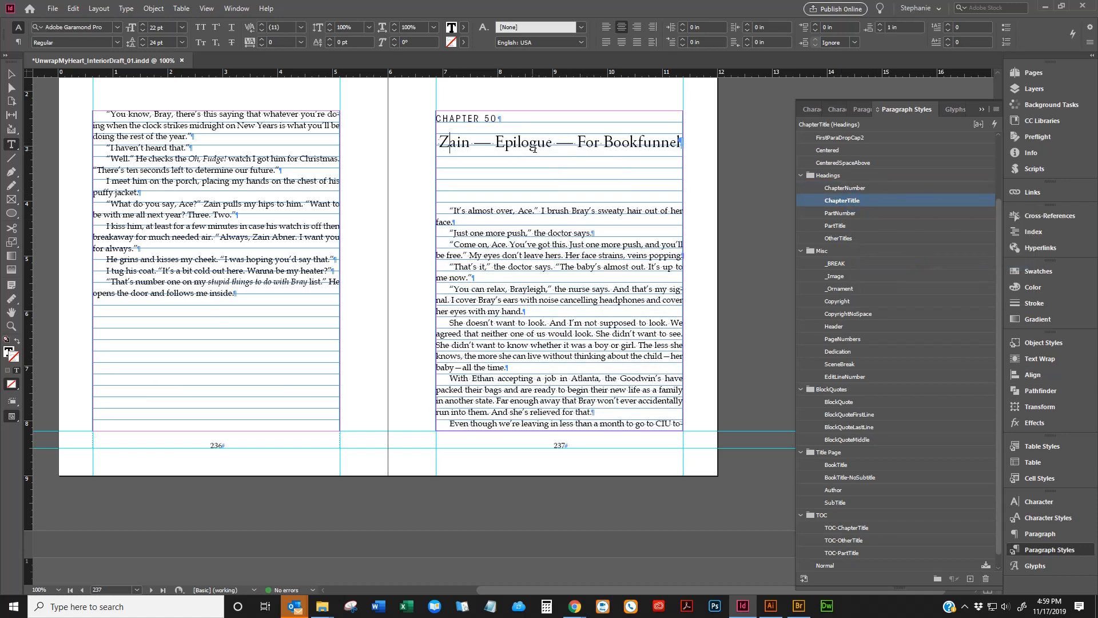
left_click_drag(469, 141, 680, 142)
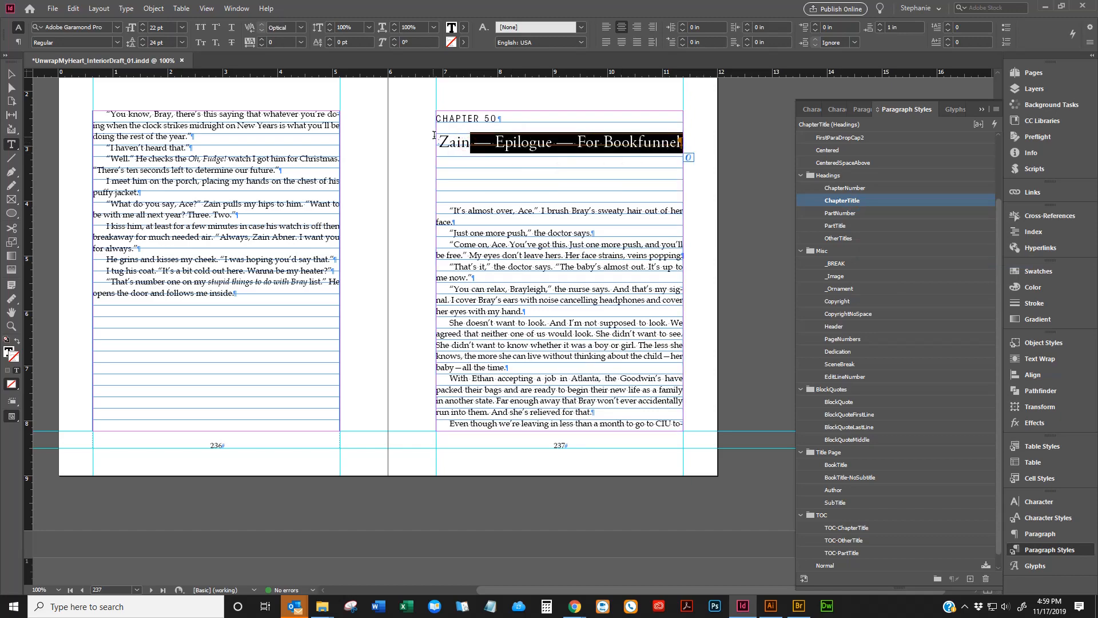
Step: Jump to the end of the story and back to the start to review the headings
scroll(549, 147, "up", 12)
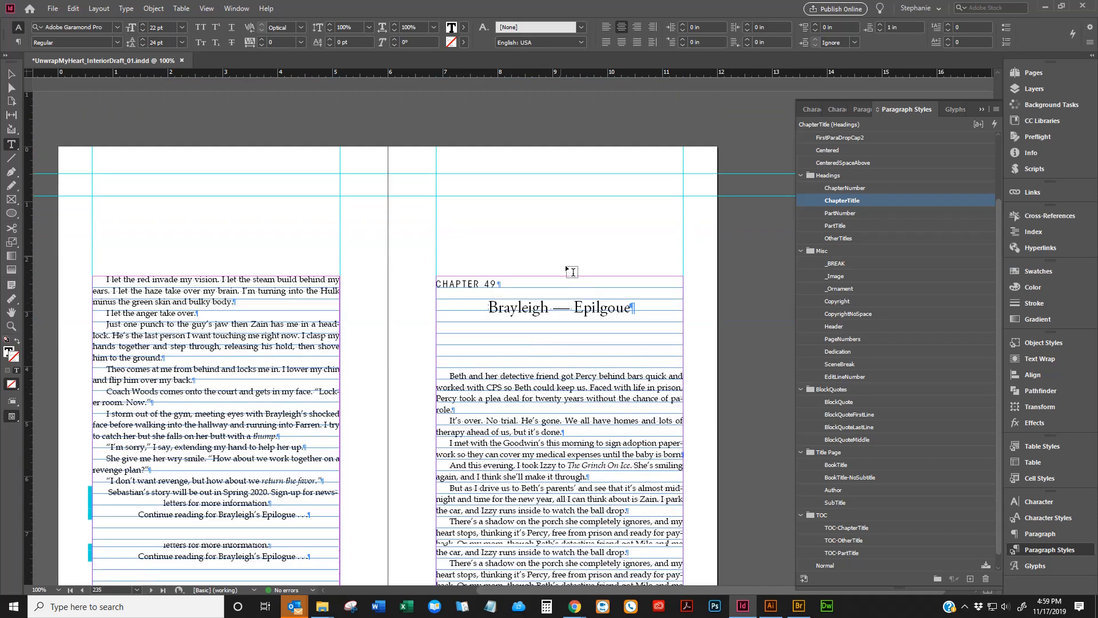
scroll(564, 298, "up", 12)
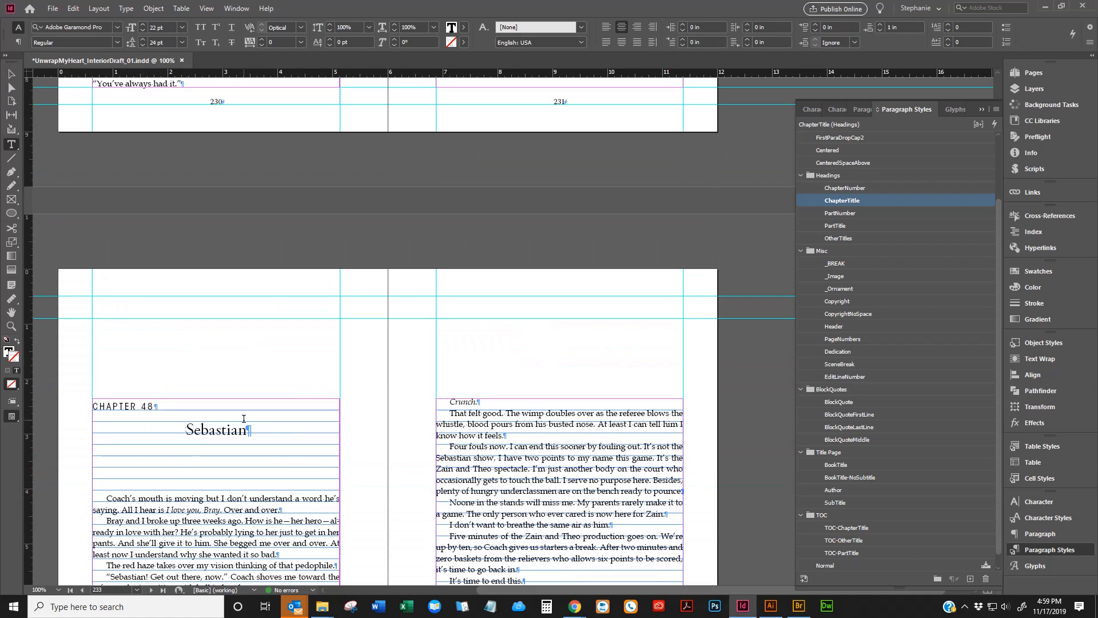
left_click(538, 417)
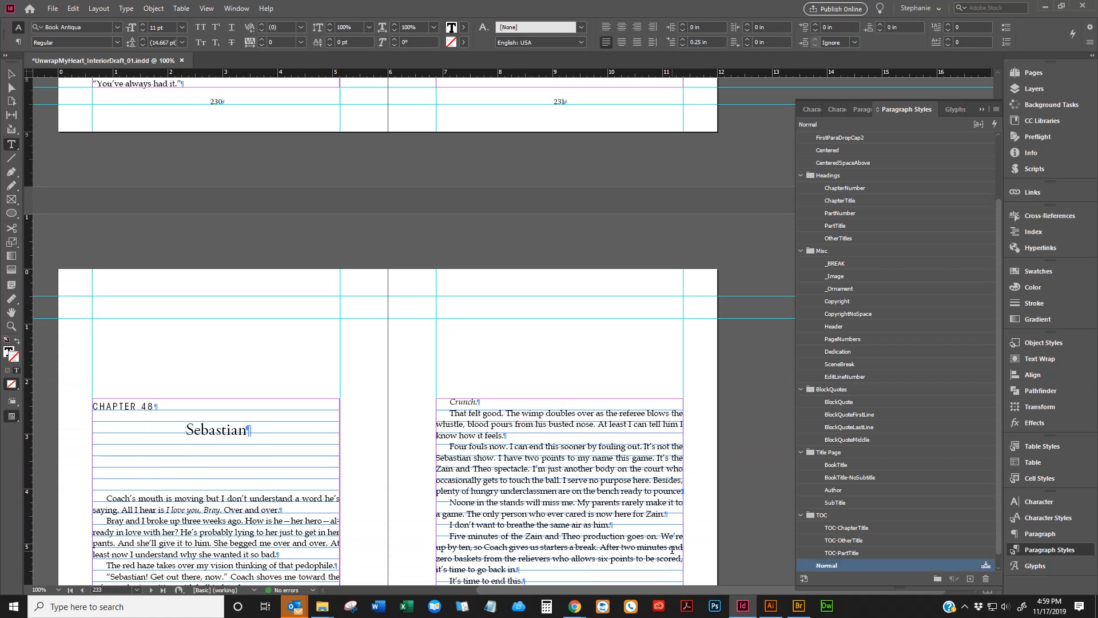
key("ctrl+End")
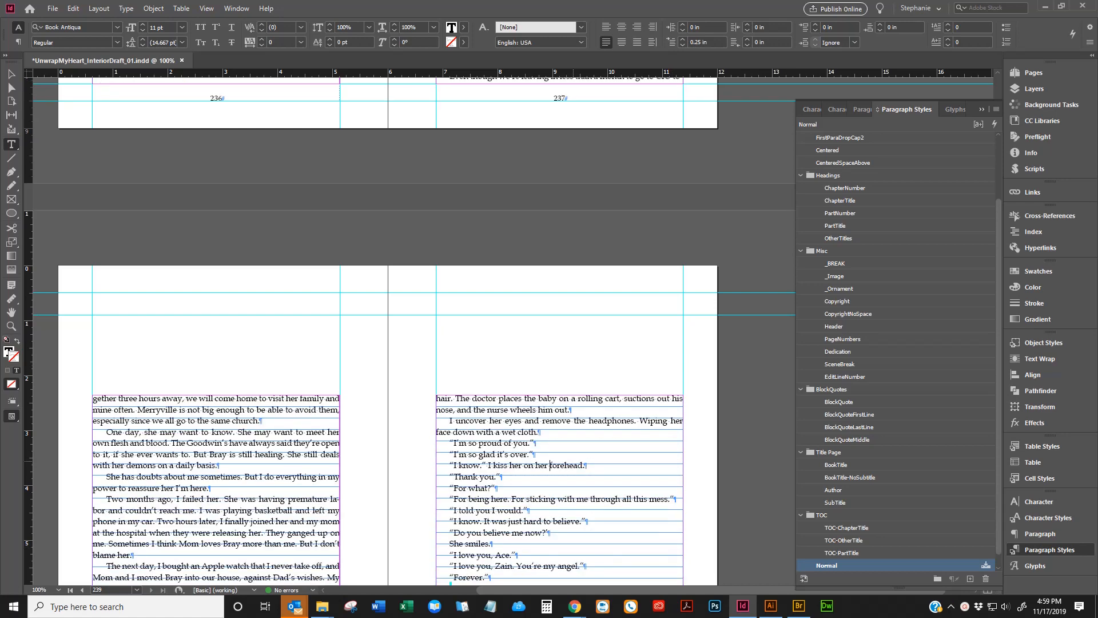
scroll(581, 457, "up", 8)
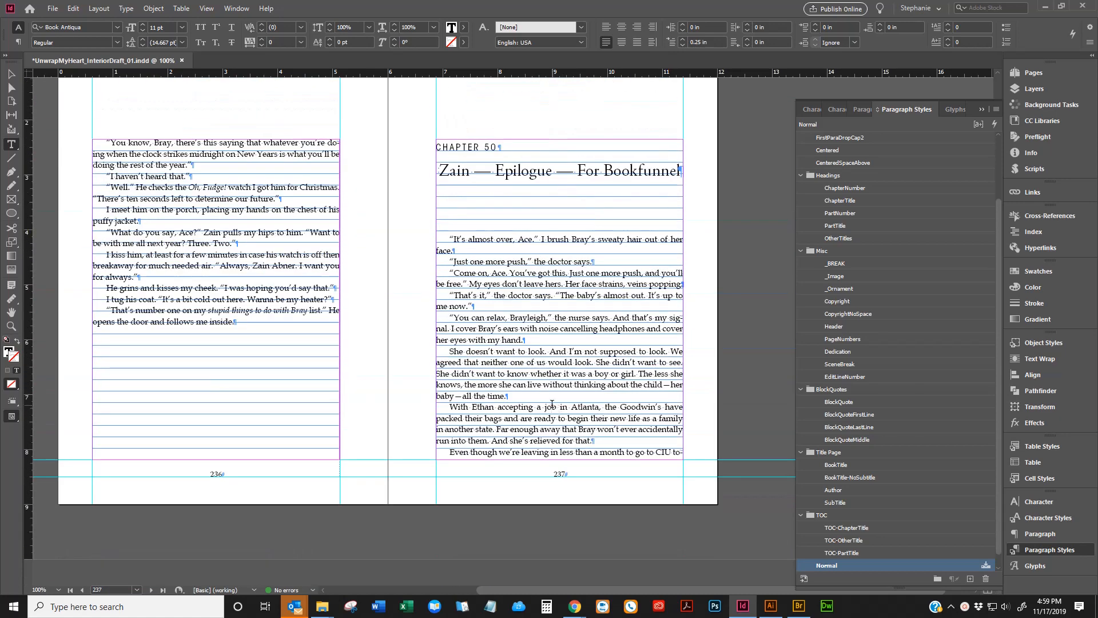
key("ctrl+Home")
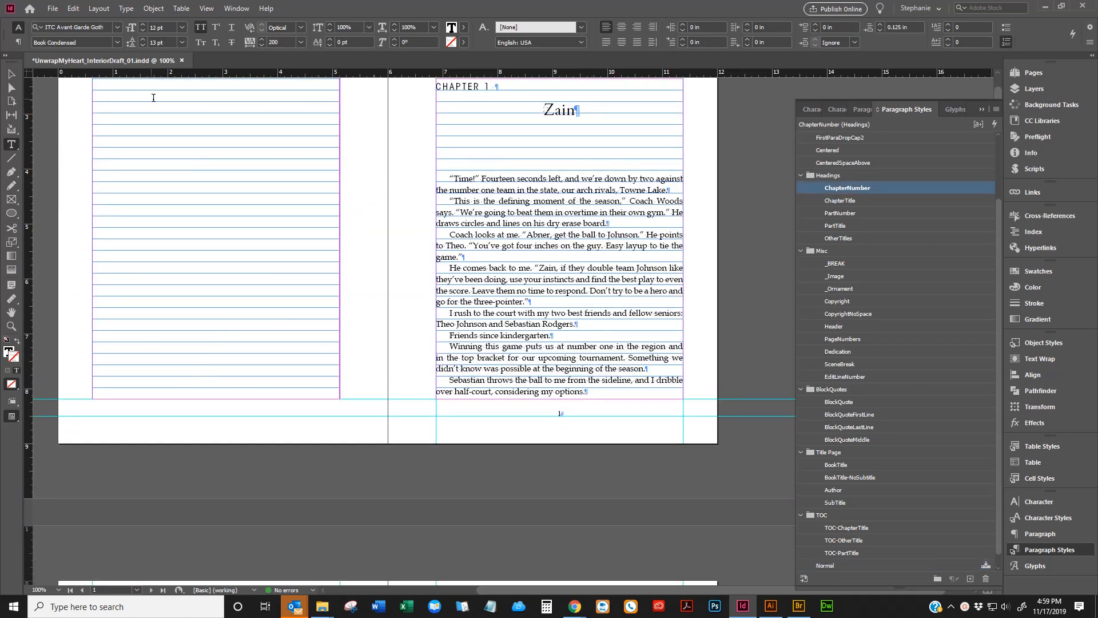
Step: Leave text editing and deselect the text frame
key("Escape")
scroll(581, 229, "down", 6)
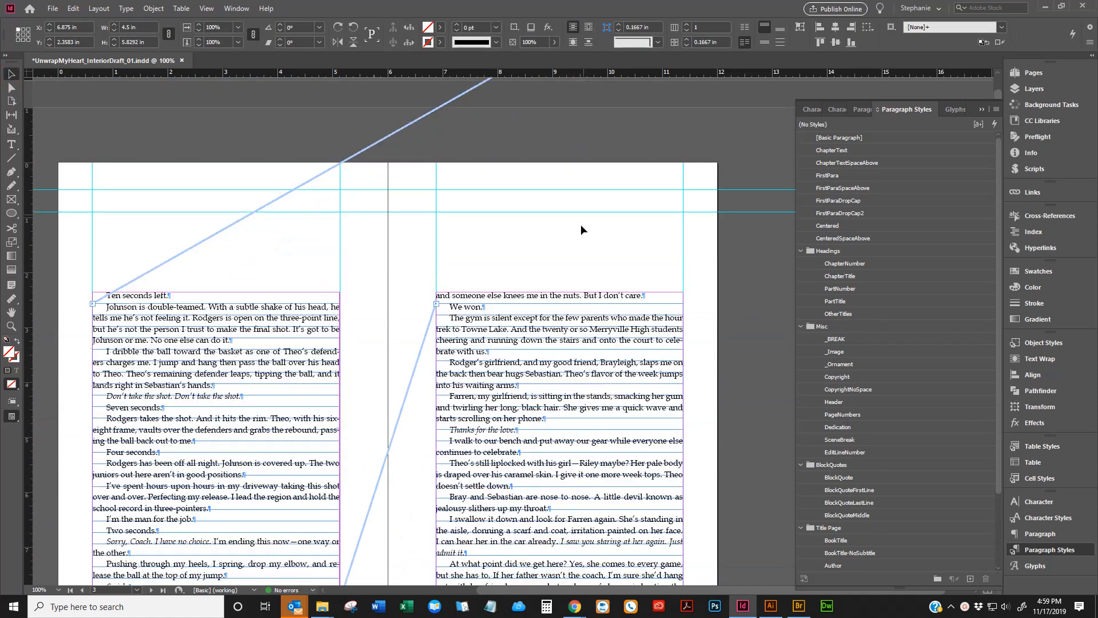
left_click(513, 232)
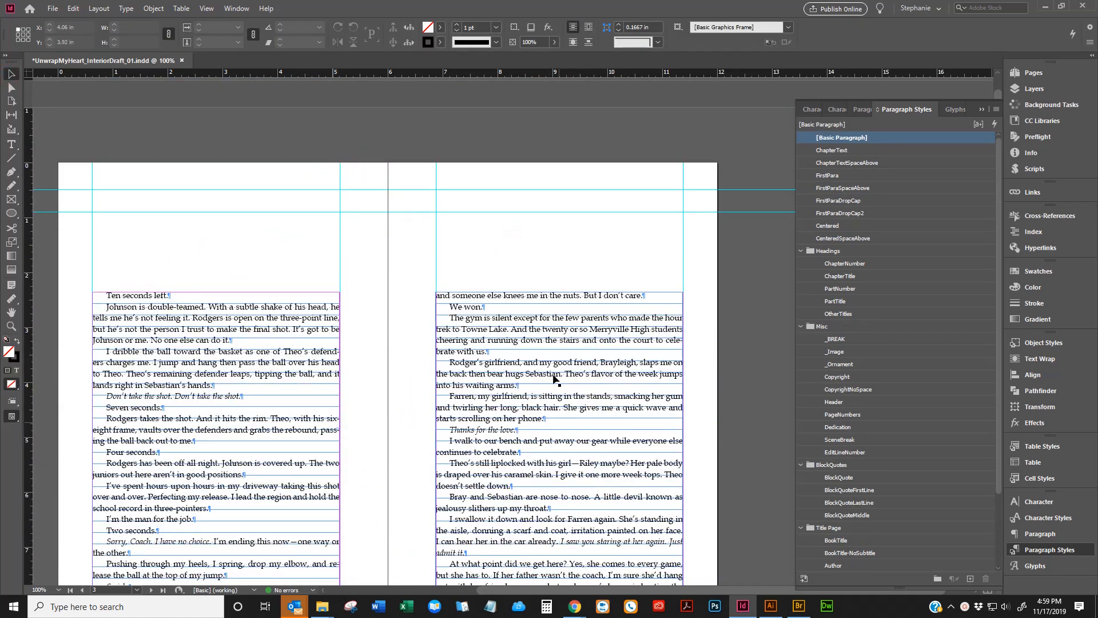
scroll(430, 282, "up", 10)
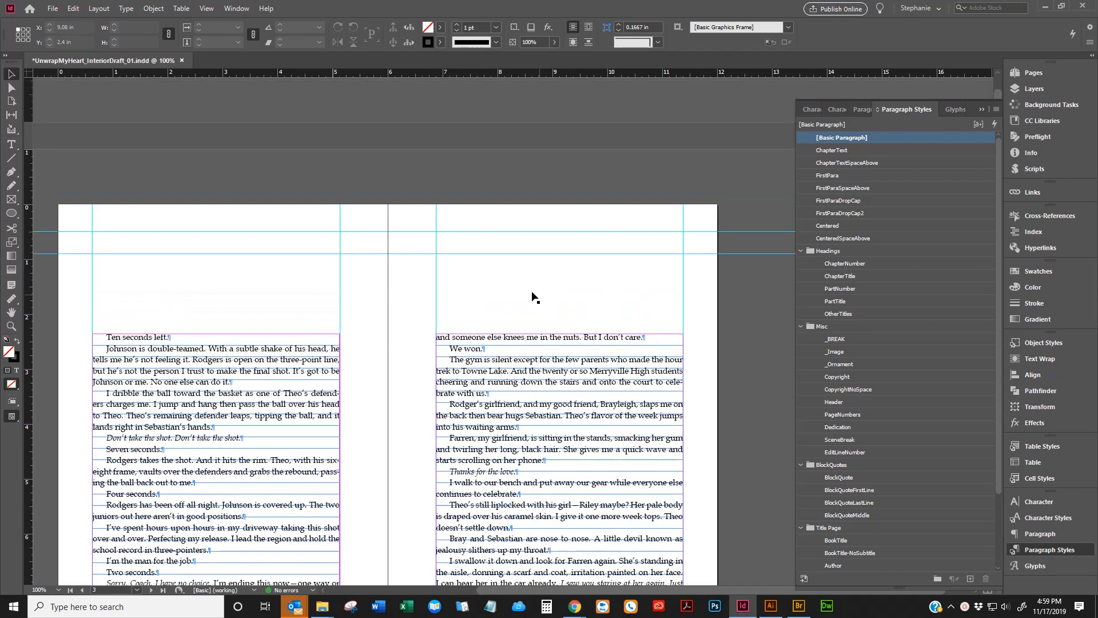
scroll(520, 460, "down", 2)
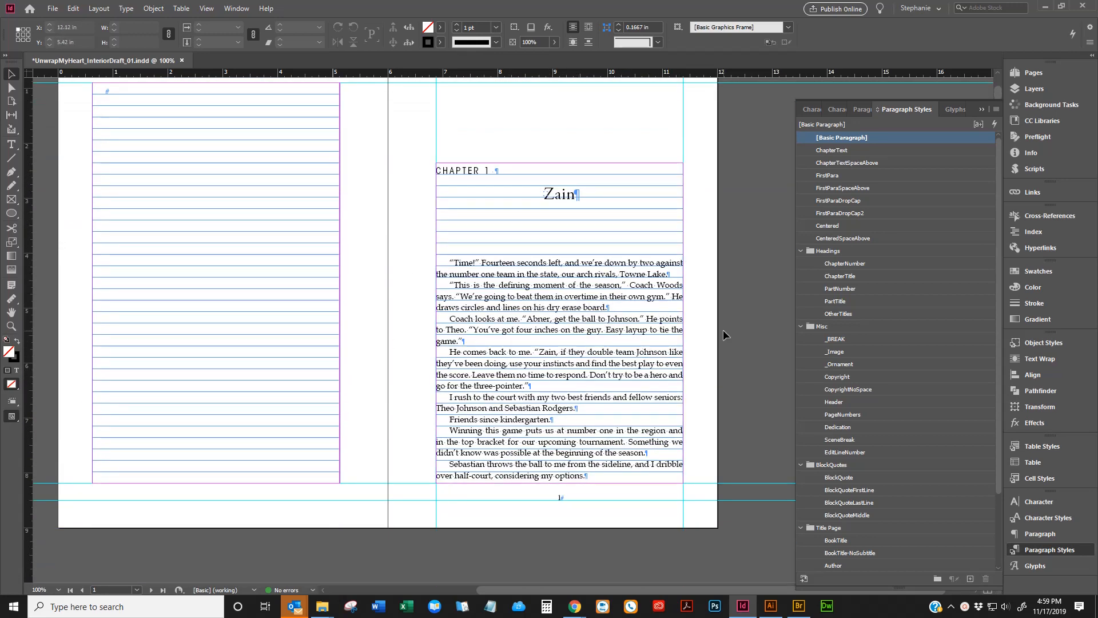
Step: Show the Pages panel in place of Paragraph Styles and jump to the 2-3 spread
left_click(1030, 72)
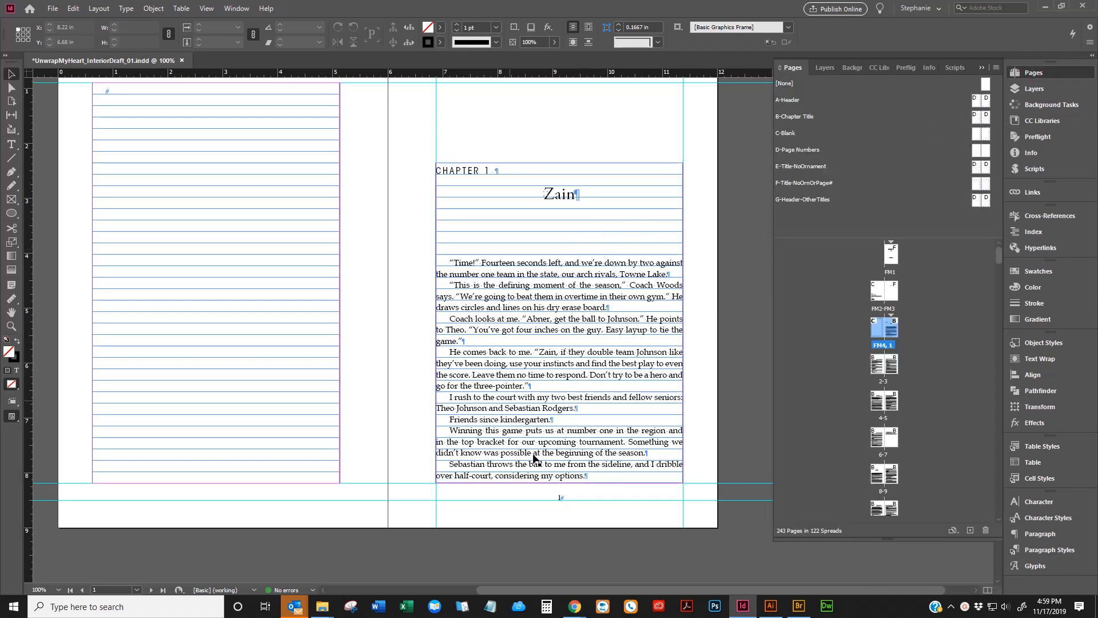
scroll(512, 411, "down", 2)
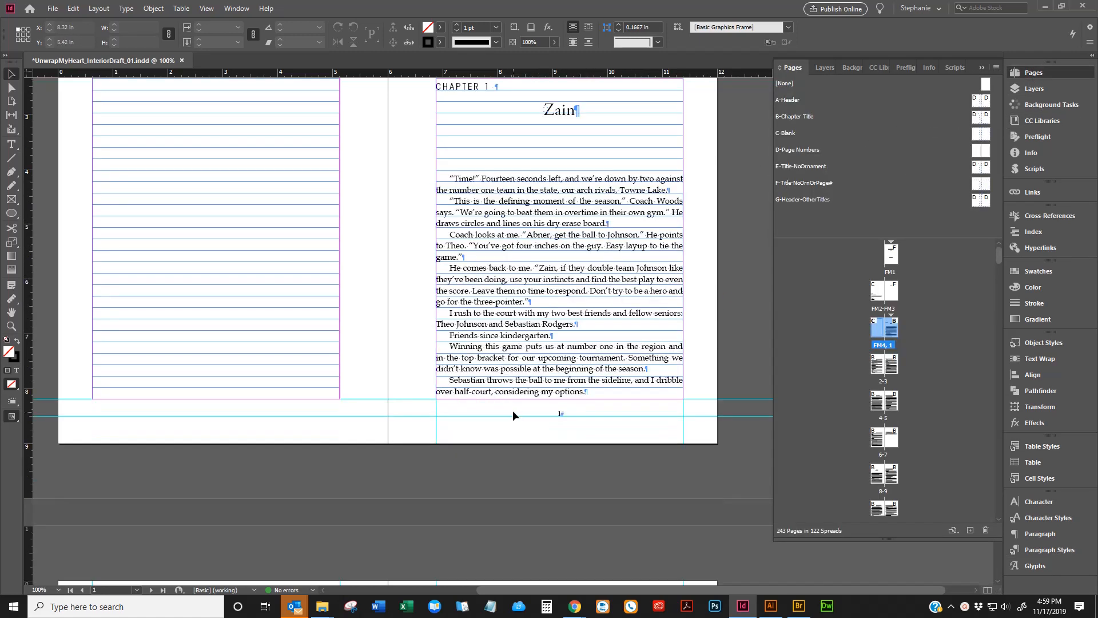
scroll(512, 379, "down", 2)
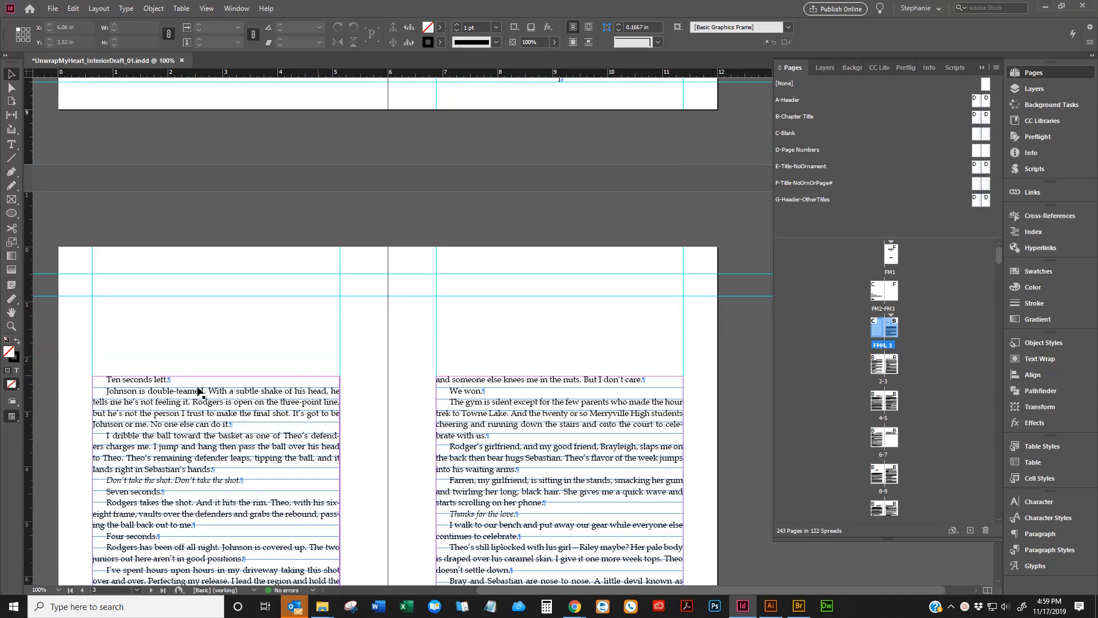
scroll(452, 421, "down", 1)
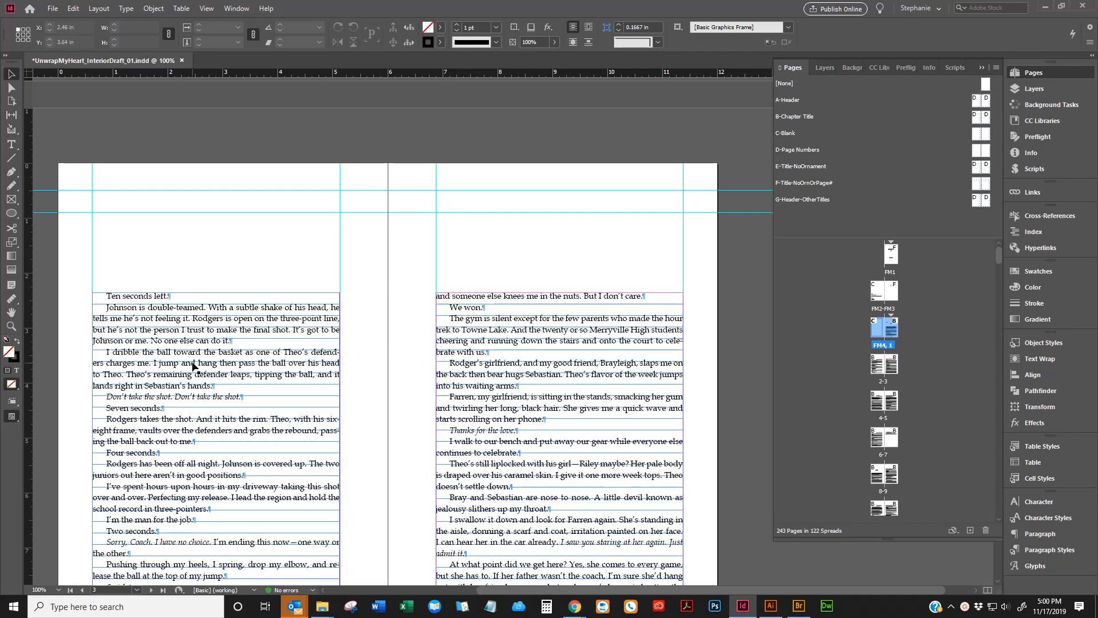
scroll(656, 258, "down", 1)
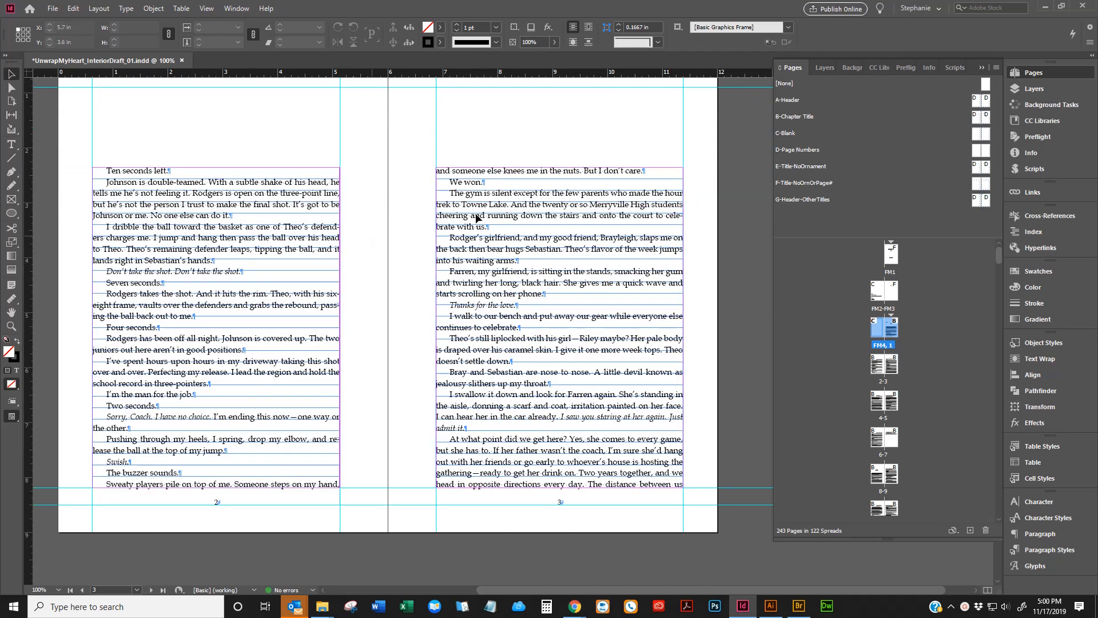
double_click(876, 365)
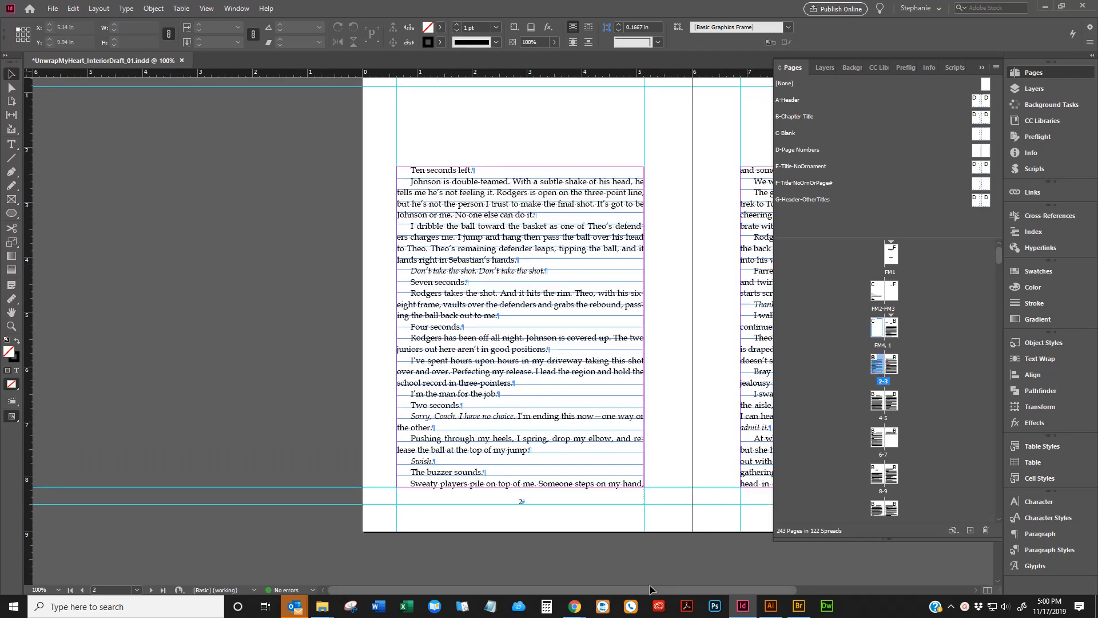
left_click_drag(650, 589, 764, 588)
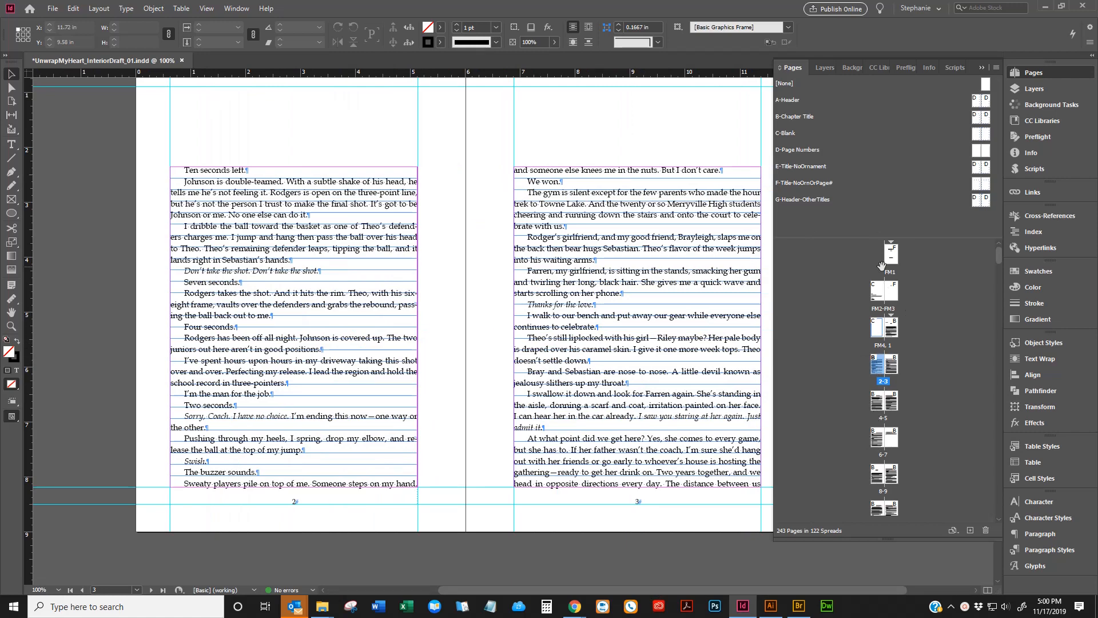
right_click(878, 362)
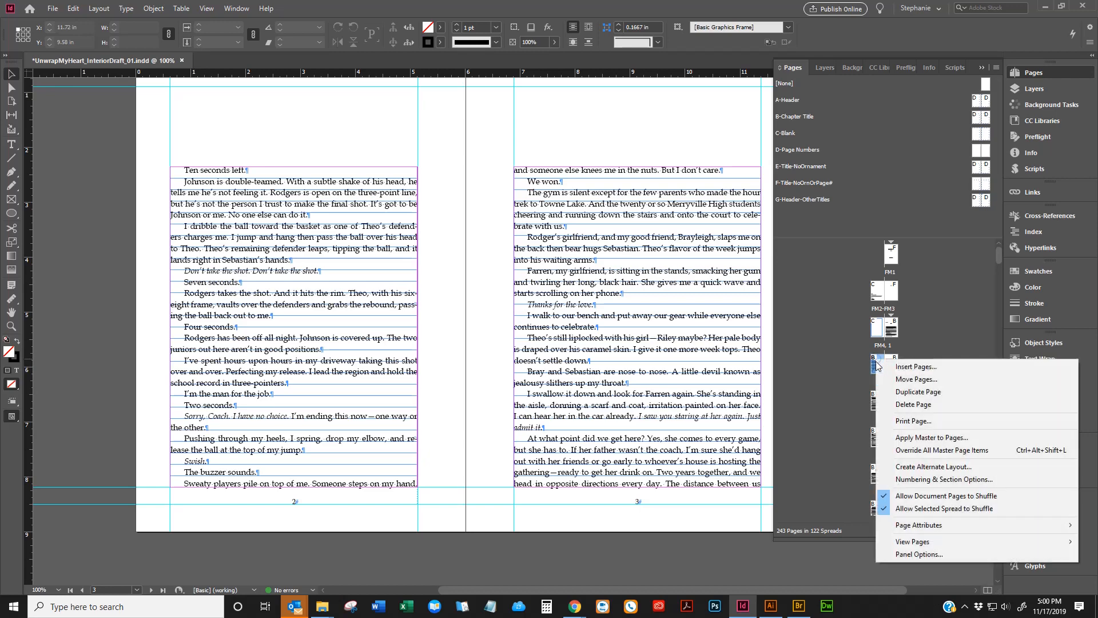
left_click(908, 441)
left_click(570, 292)
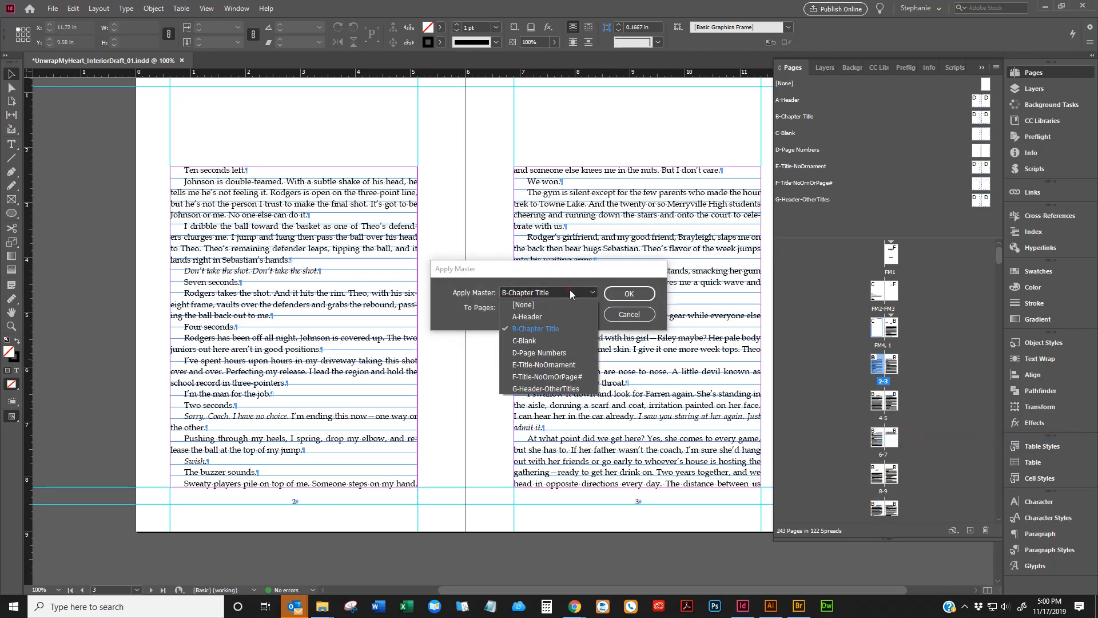
left_click(543, 316)
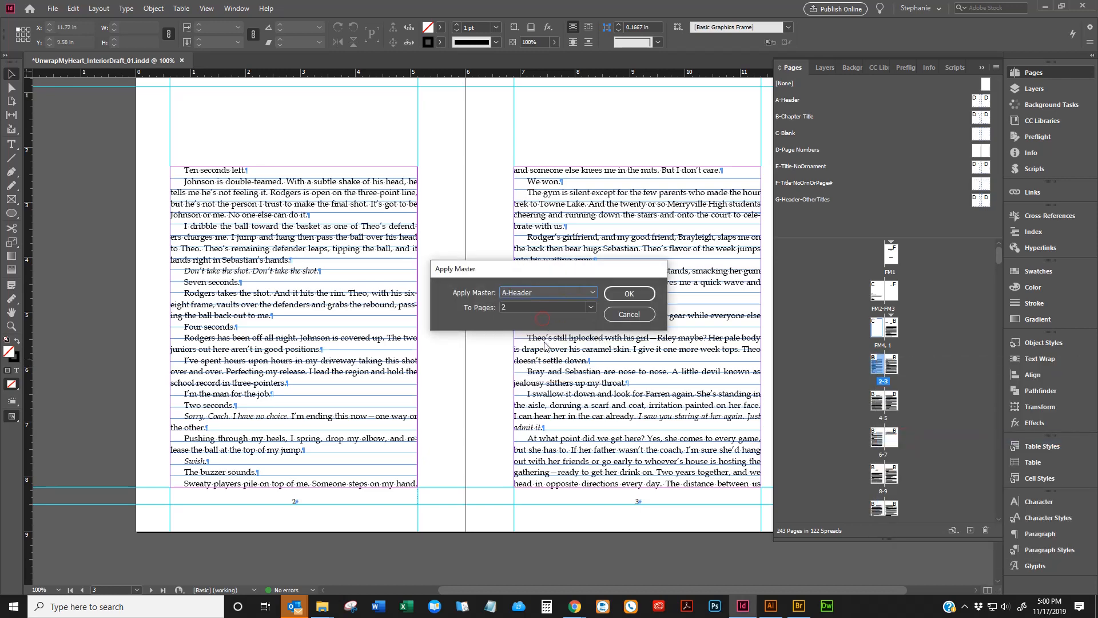
left_click(629, 293)
scroll(265, 160, "up", 2)
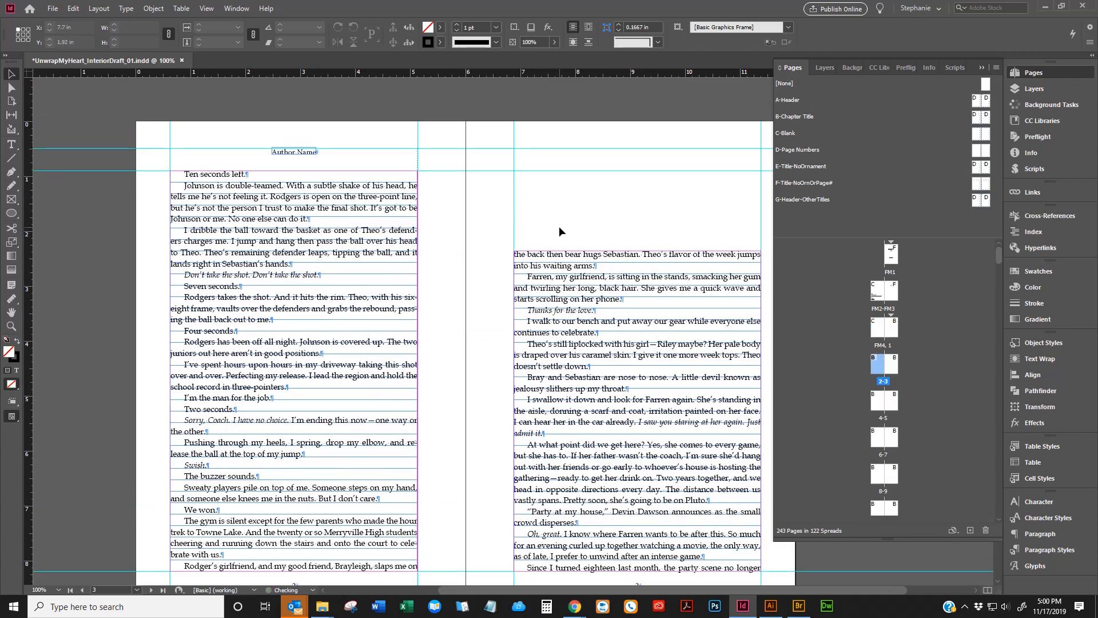
key("ctrl+z")
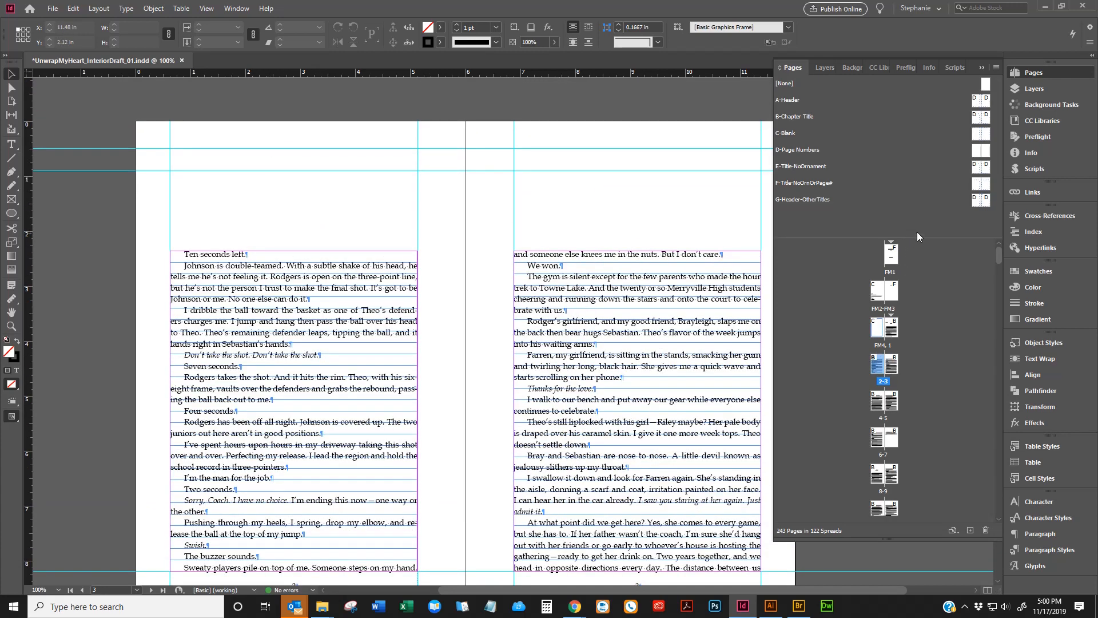
left_click_drag(976, 103, 883, 381)
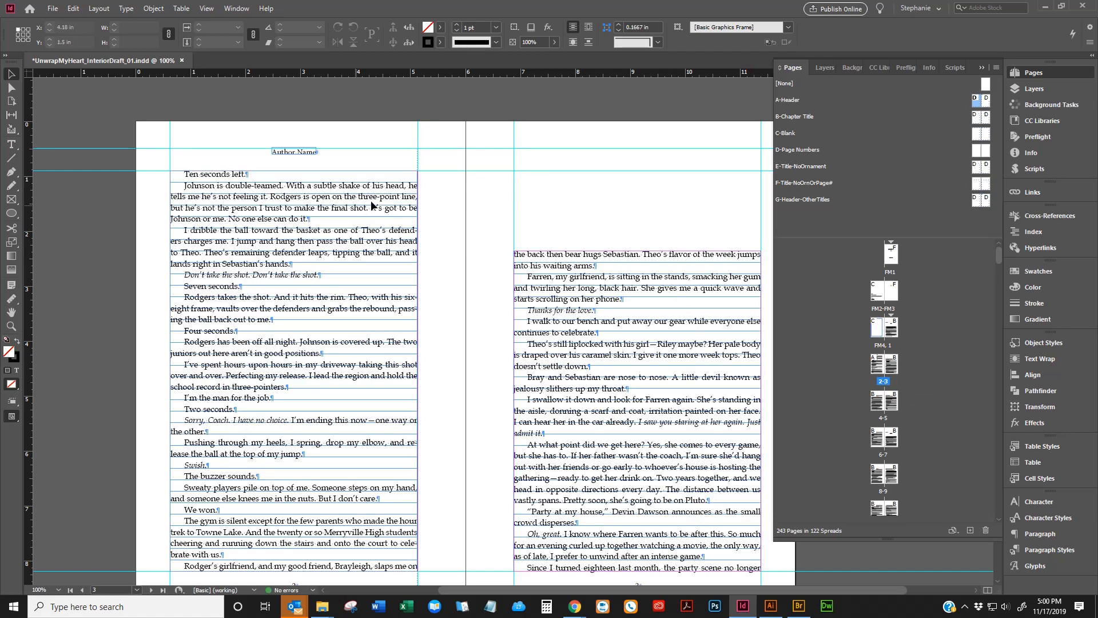
key("ctrl+z")
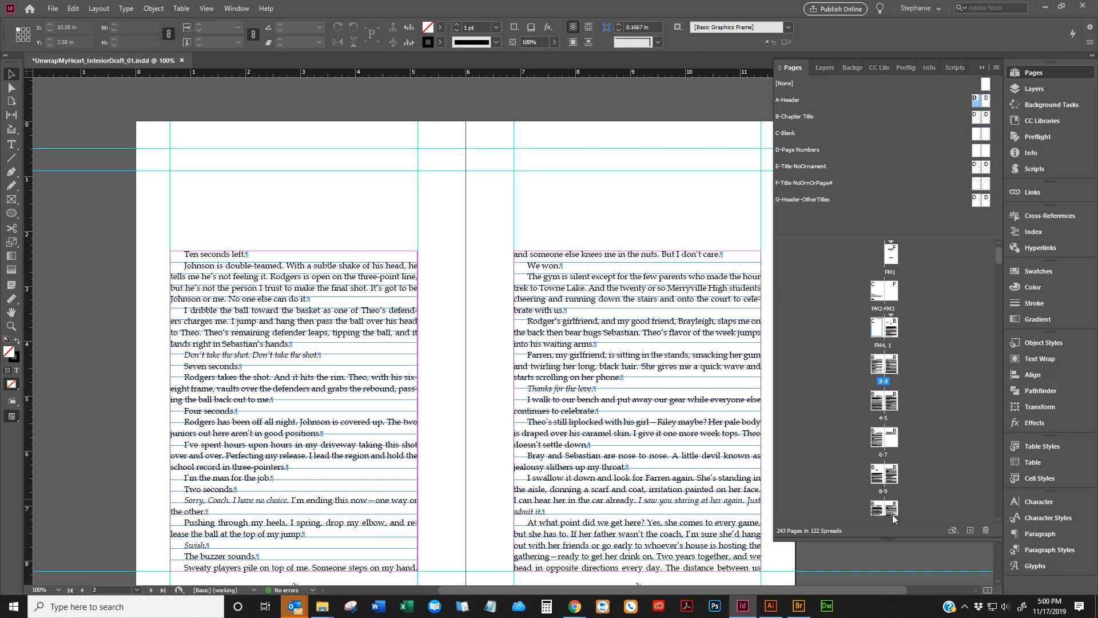
double_click(877, 364)
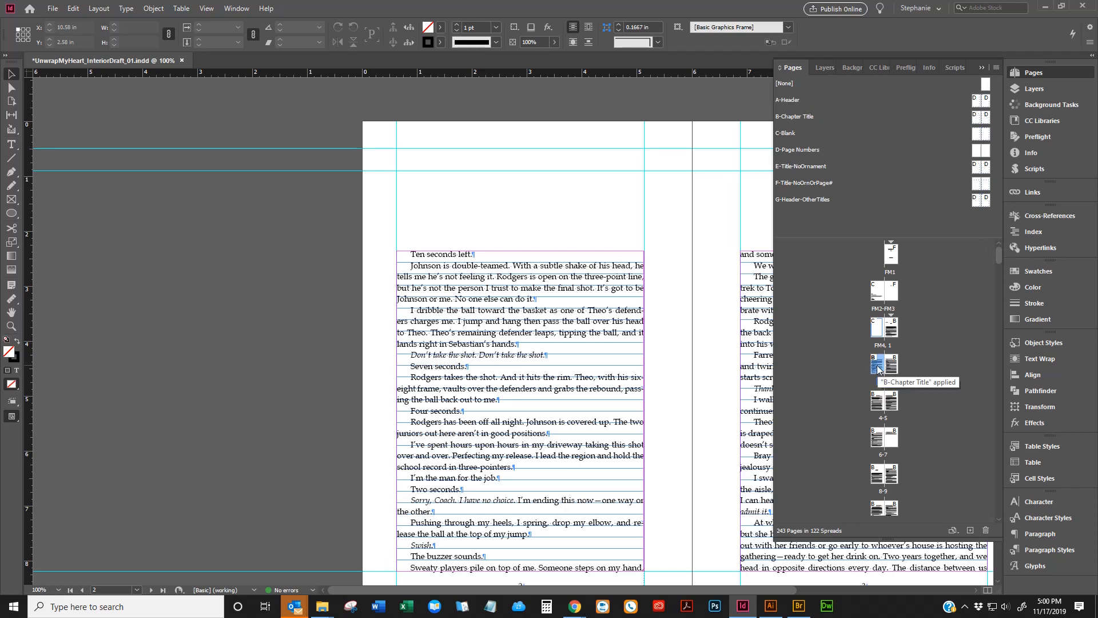
Step: Select spreads 2-3 through 238-239 and apply the A-Header master to pages 2-239
left_click_drag(998, 262, 999, 514)
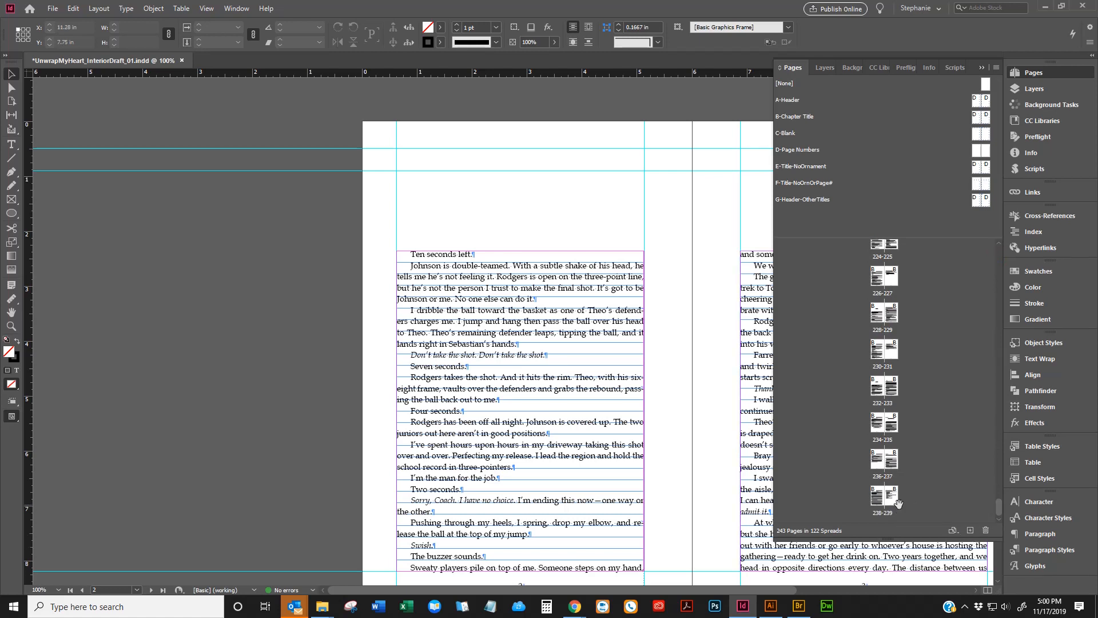
left_click(896, 504, "shift")
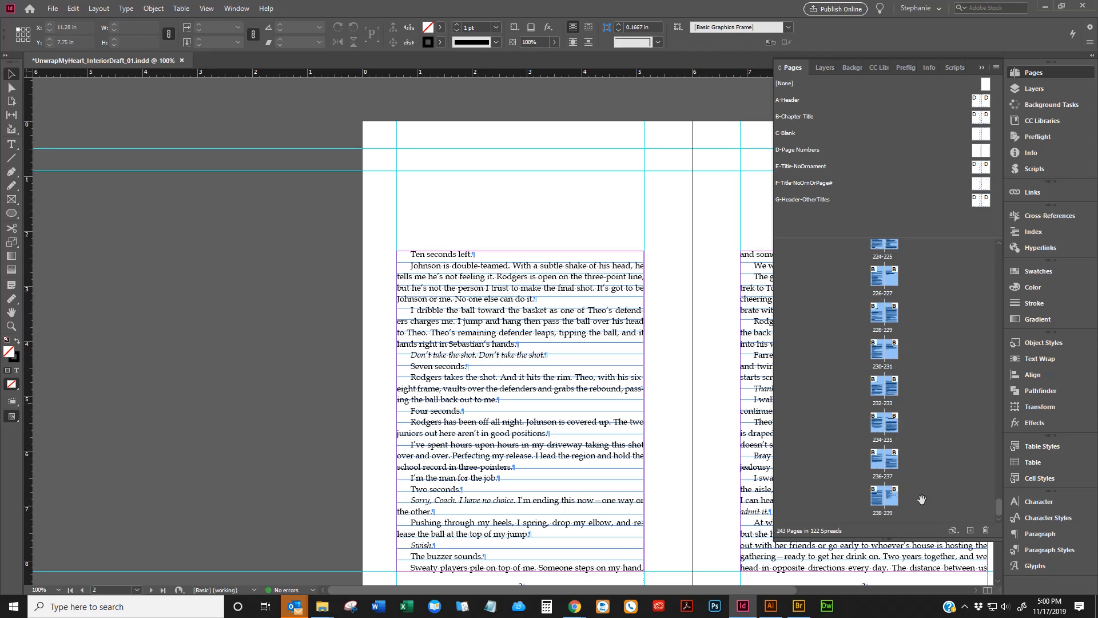
left_click_drag(1000, 515, 991, 552)
right_click(879, 320)
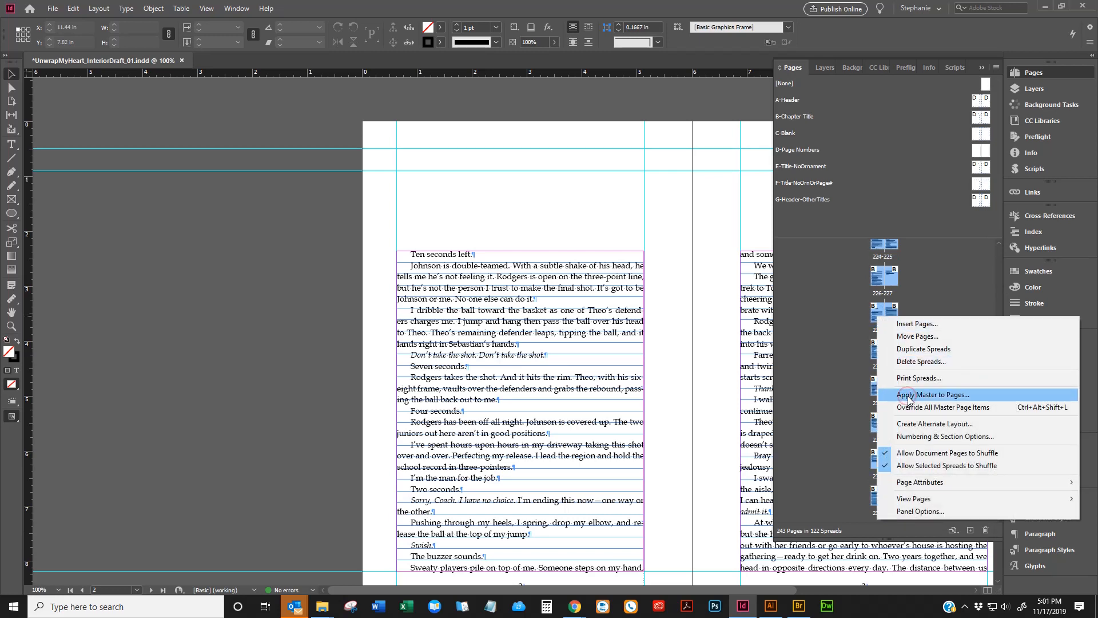
left_click(907, 396)
left_click(543, 292)
left_click(544, 314)
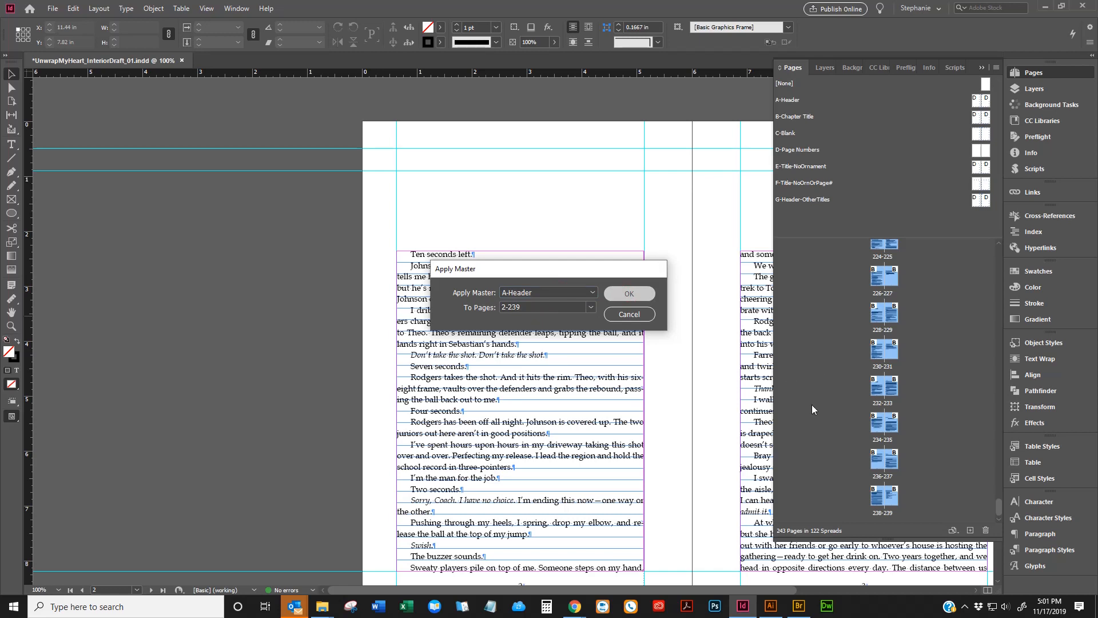
key("Return")
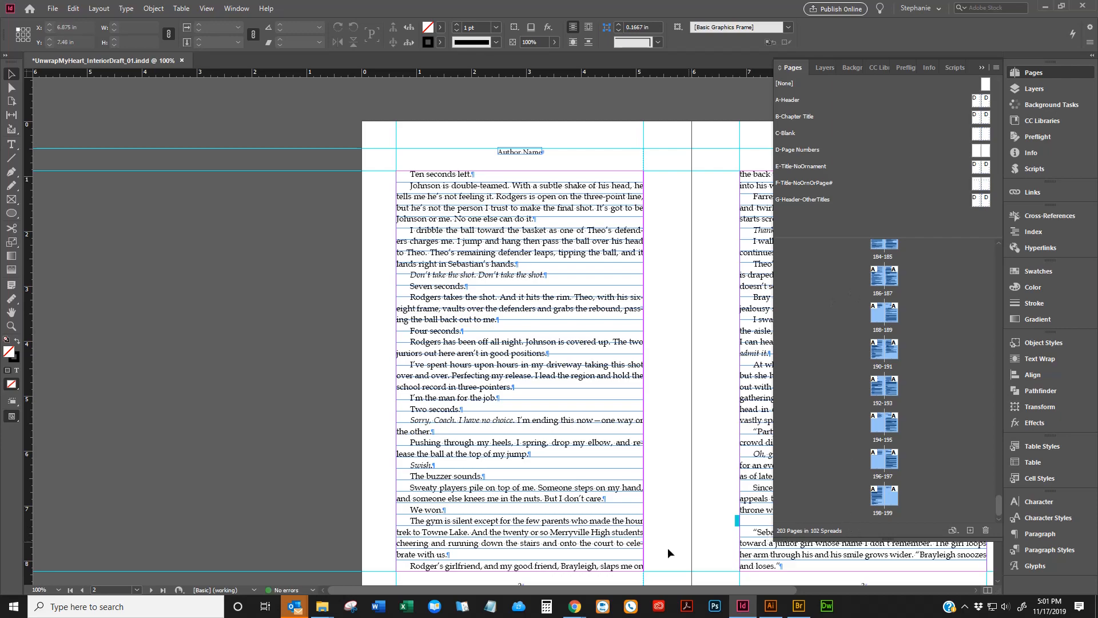
Step: Scroll to spread 6–7 to check CHAPTER 2 Brayleigh opening page 7
left_click_drag(667, 589, 774, 589)
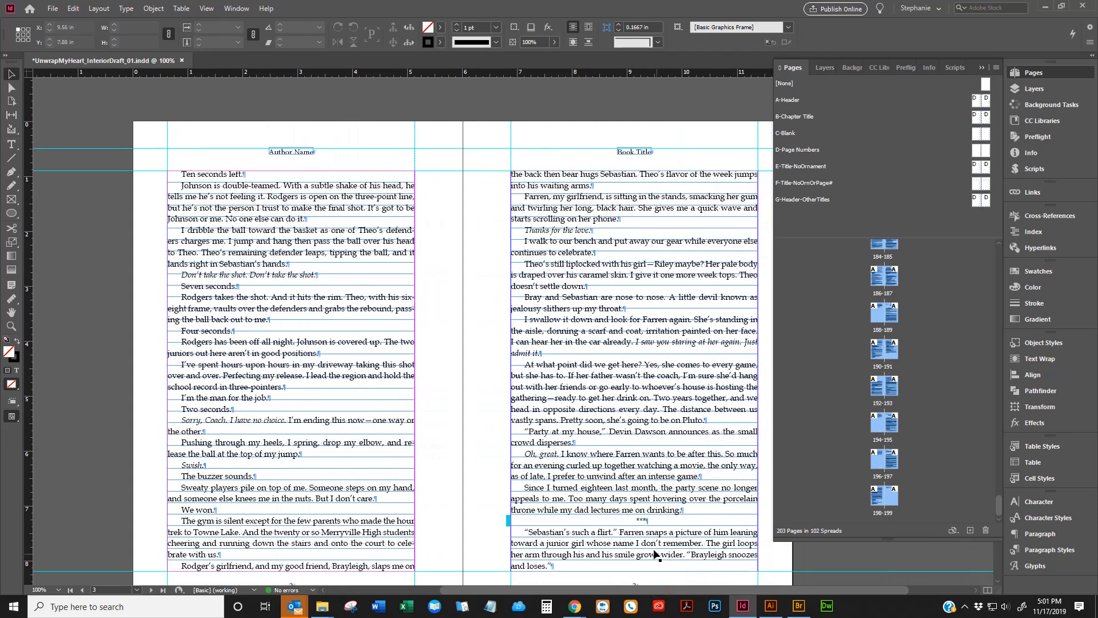
scroll(635, 400, "down", 15)
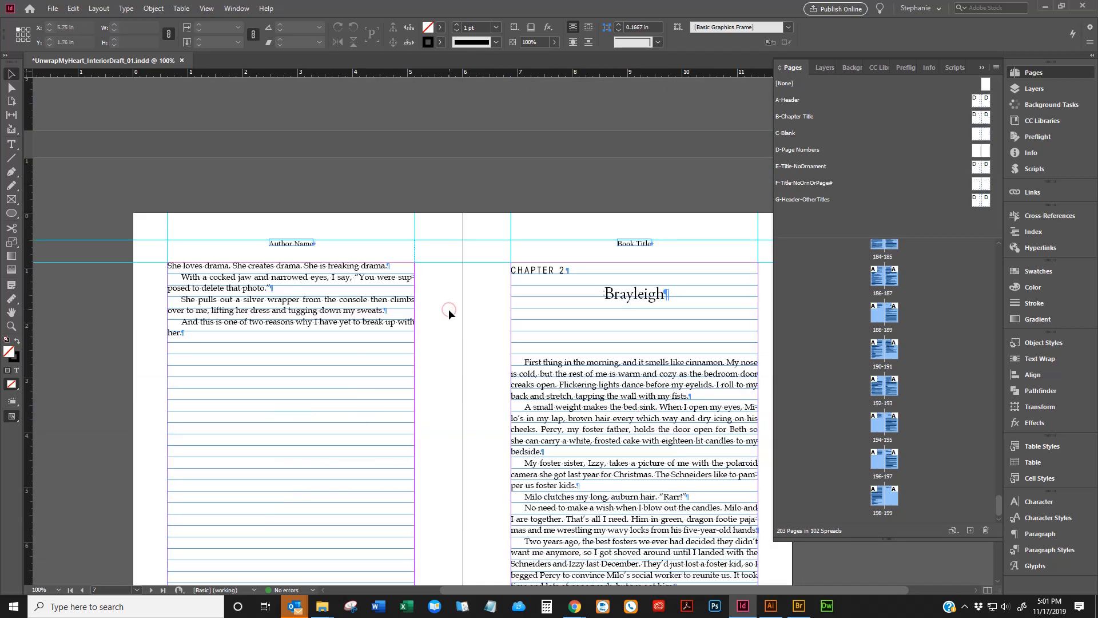
left_click(611, 315)
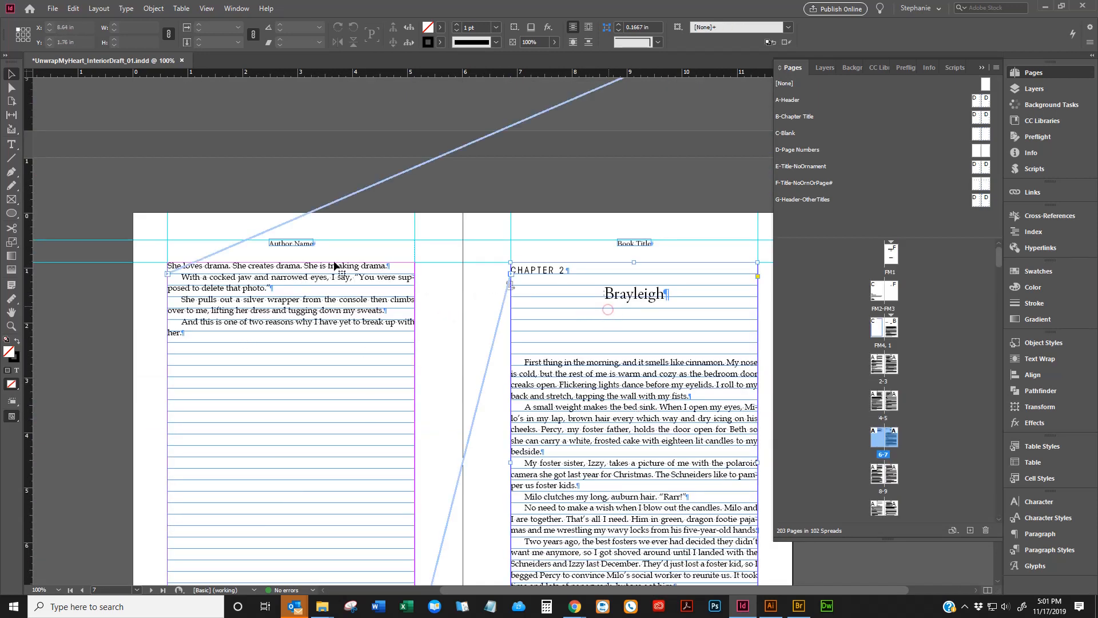
left_click(599, 249)
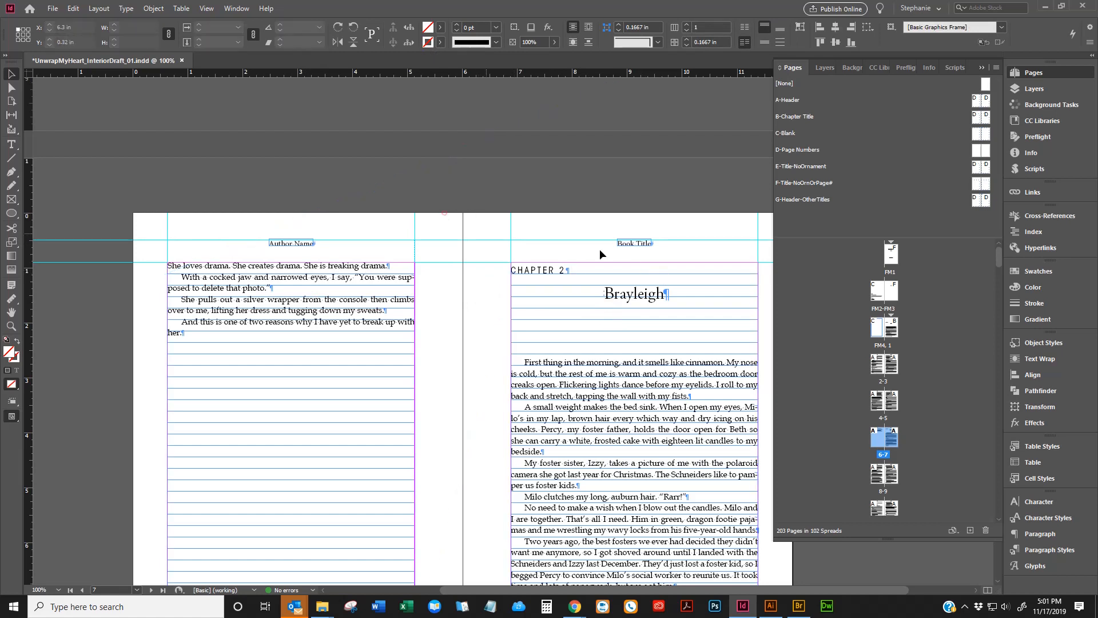
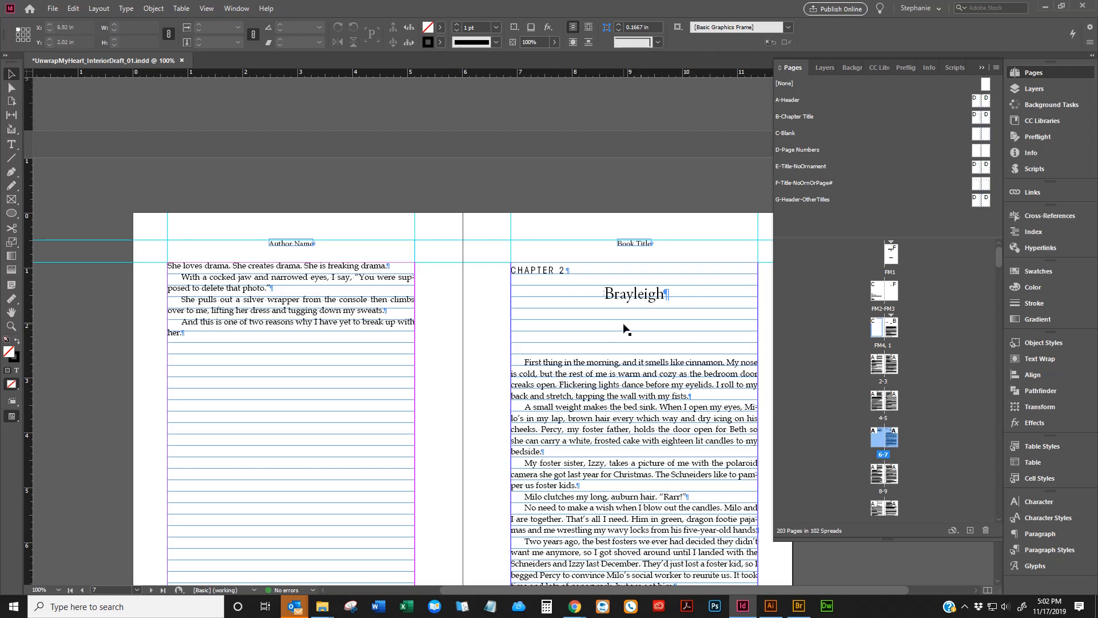
Step: Open the A-Header master spread and select the Author Name header frame
scroll(652, 316, "up", 1)
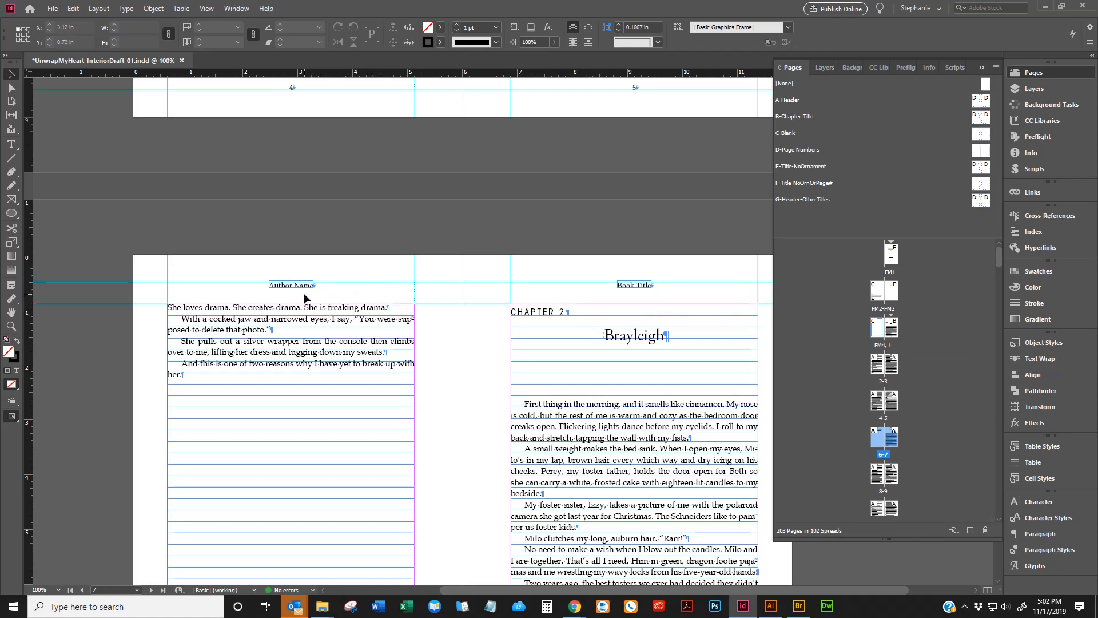
scroll(656, 297, "down", 10)
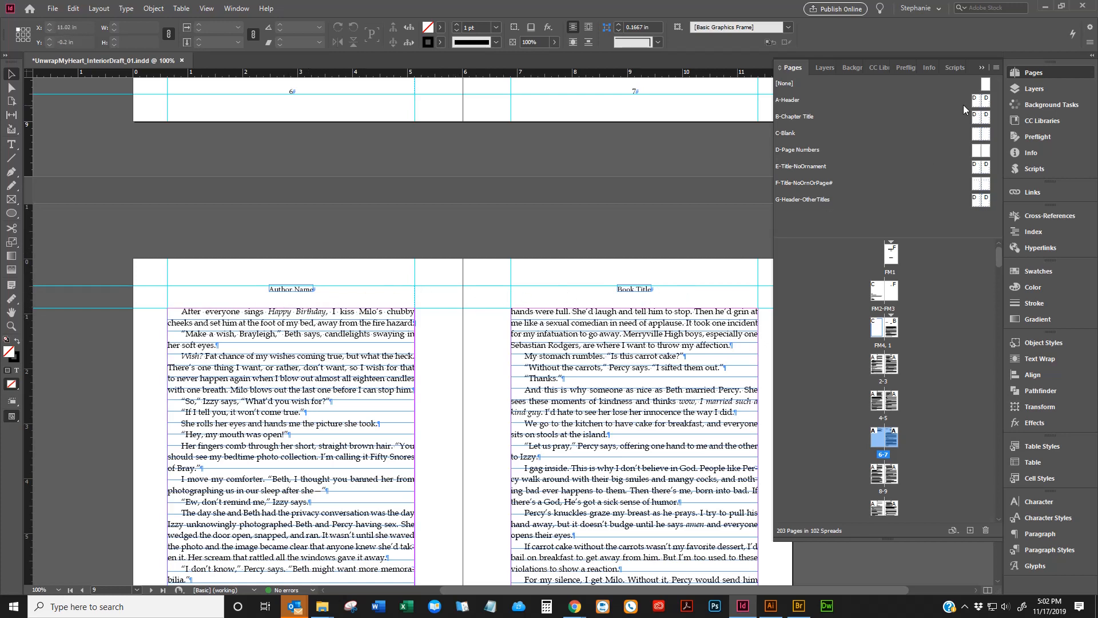
double_click(980, 101)
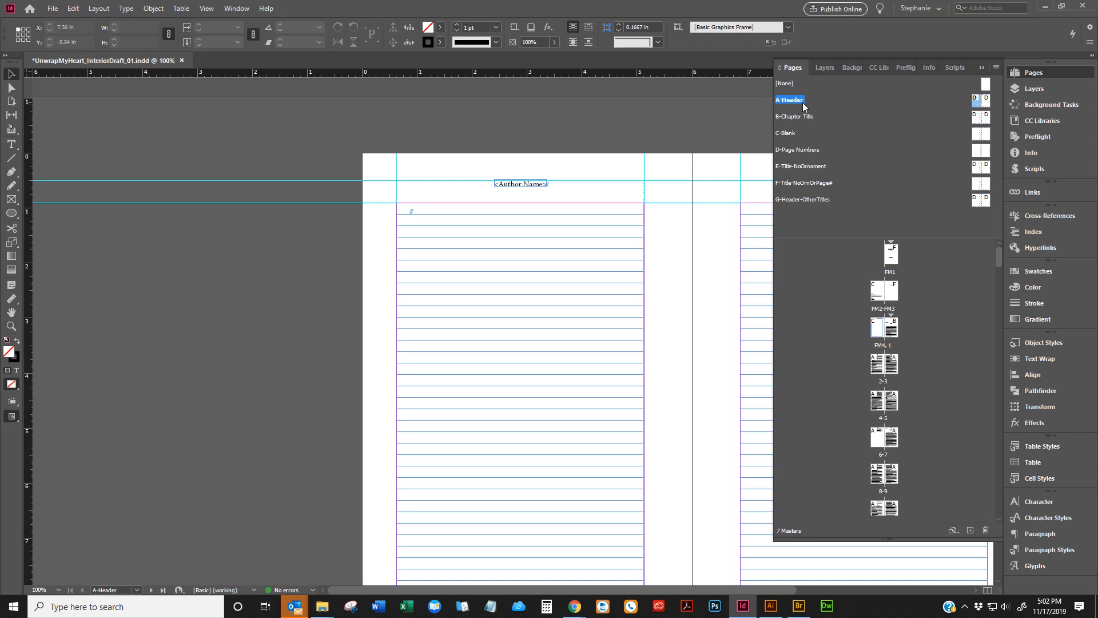
left_click(601, 193)
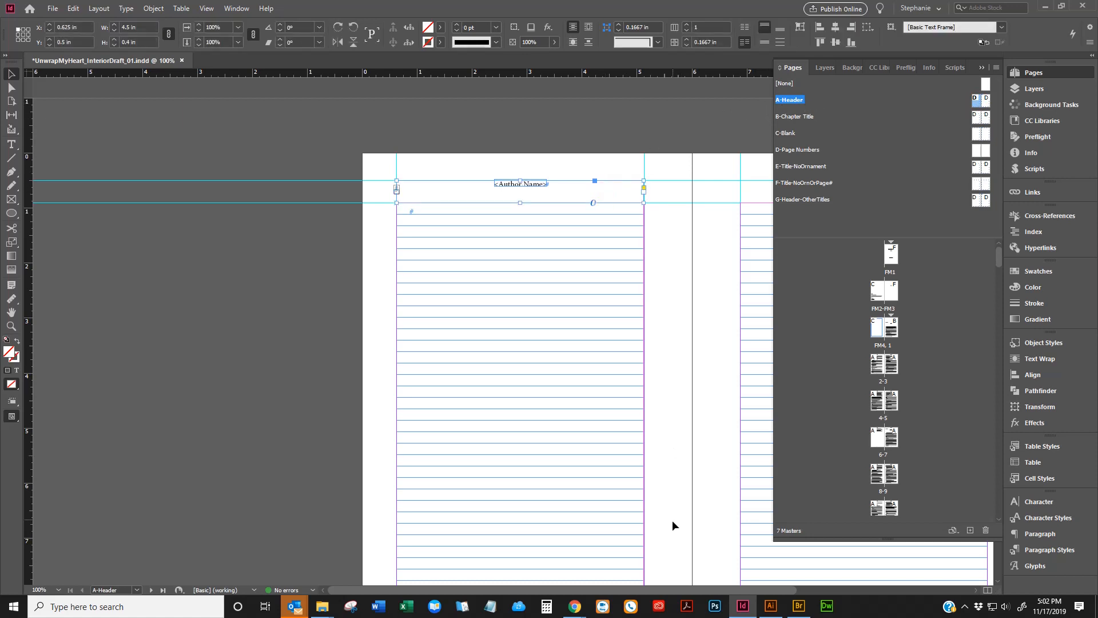
left_click_drag(700, 589, 809, 596)
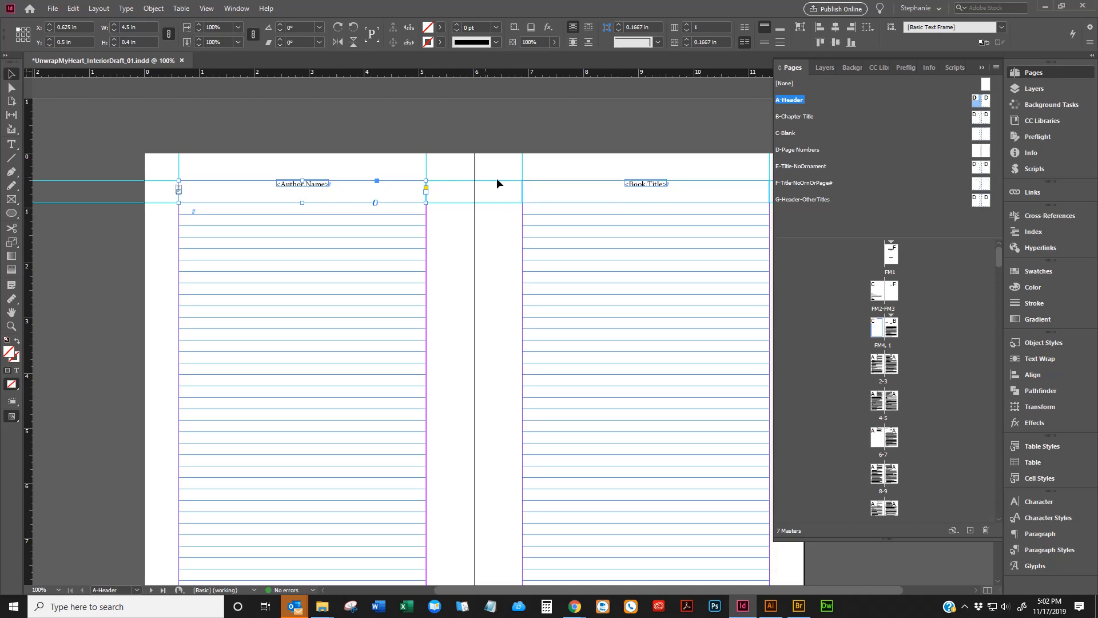
Step: Select the <Author Name> and <Book Title> header placeholder text with the Type tool
double_click(374, 197)
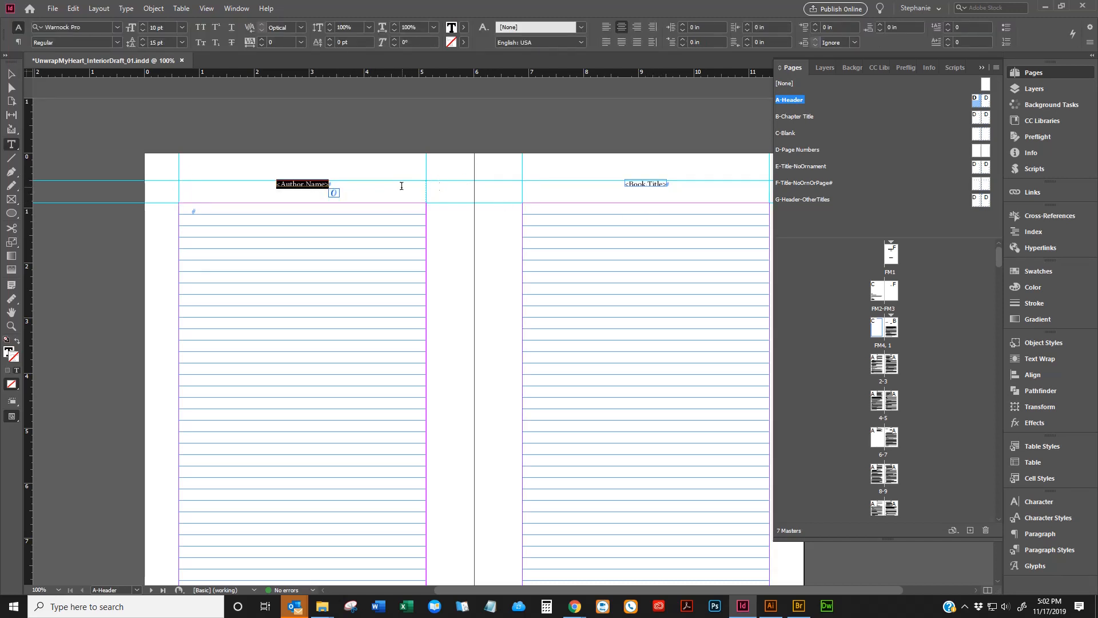
left_click(601, 186)
key("ctrl+a")
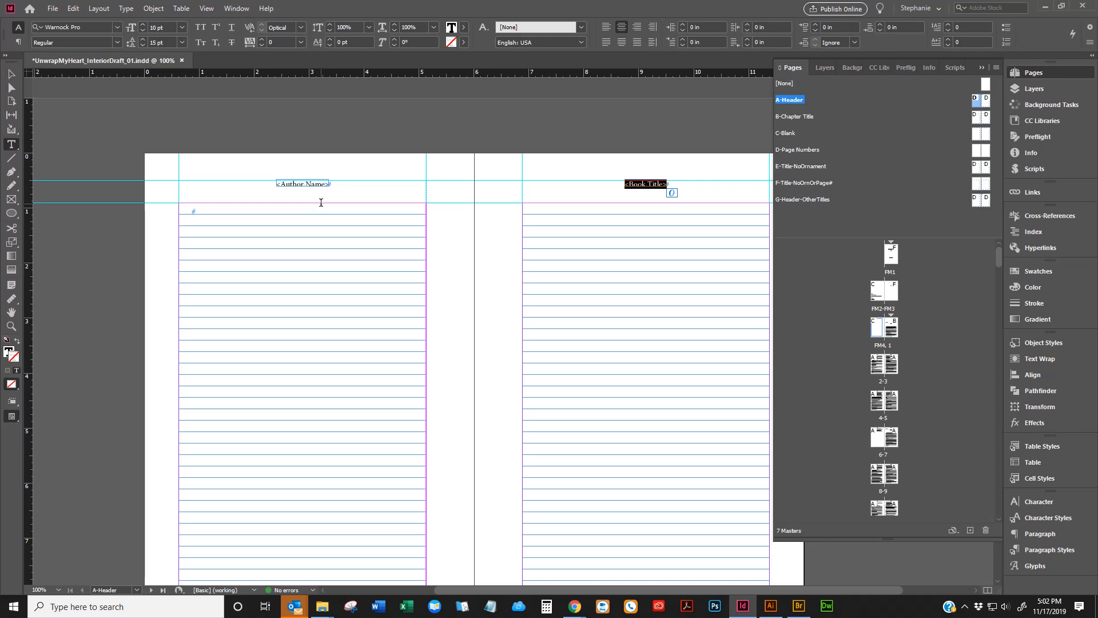
left_click_drag(350, 181, 255, 180)
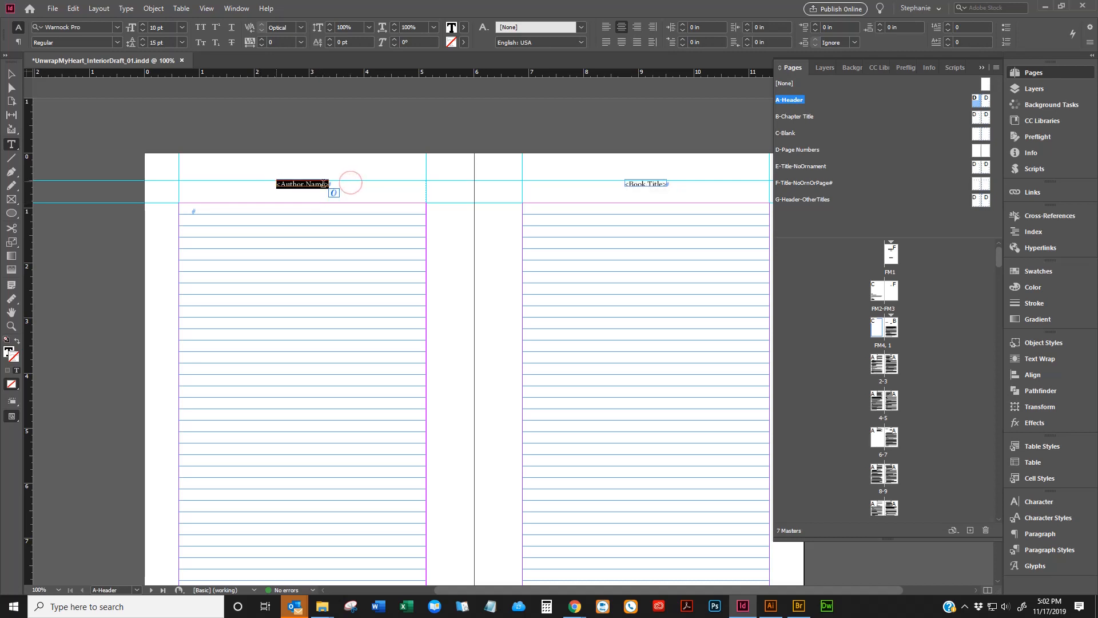
double_click(375, 190)
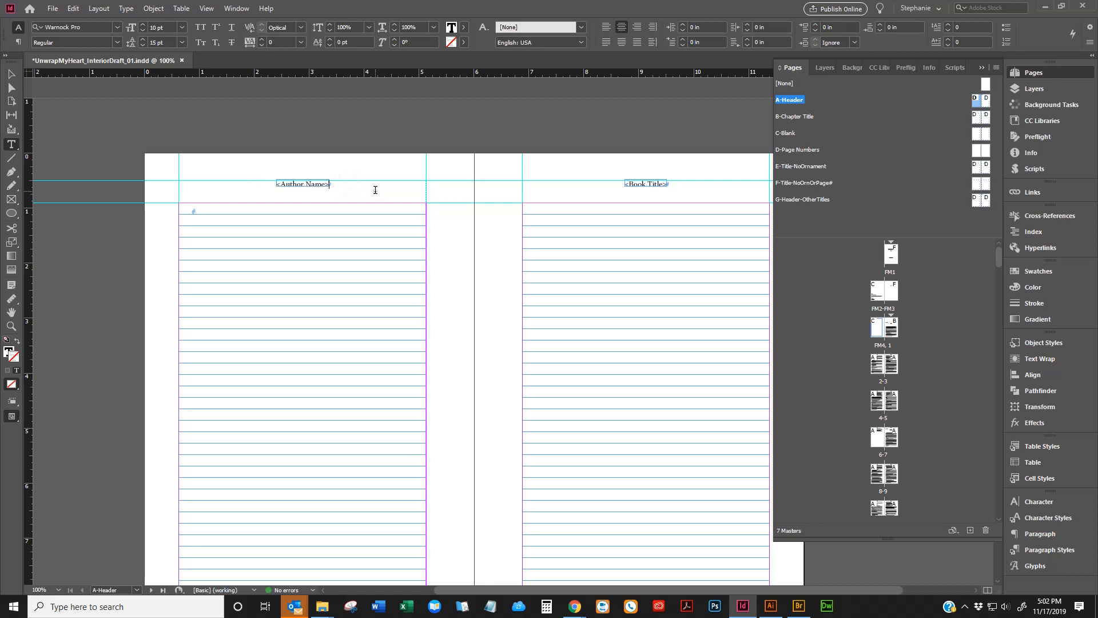
left_click_drag(693, 186, 651, 188)
Step: Go to the FM1 title page and delete the Subtitle line
double_click(891, 255)
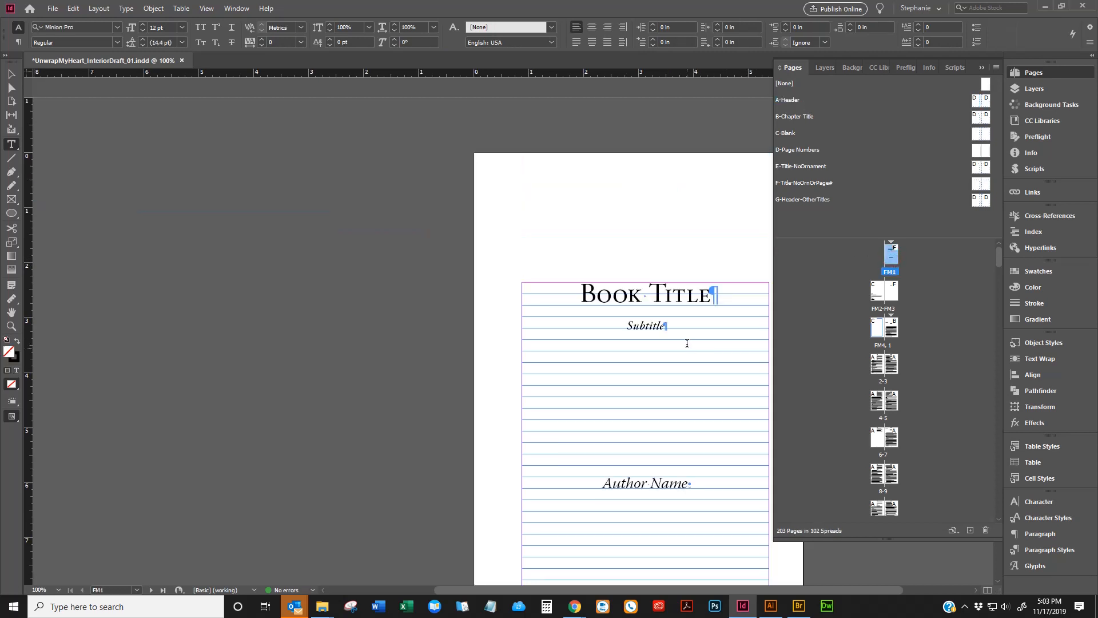
left_click_drag(695, 589, 802, 591)
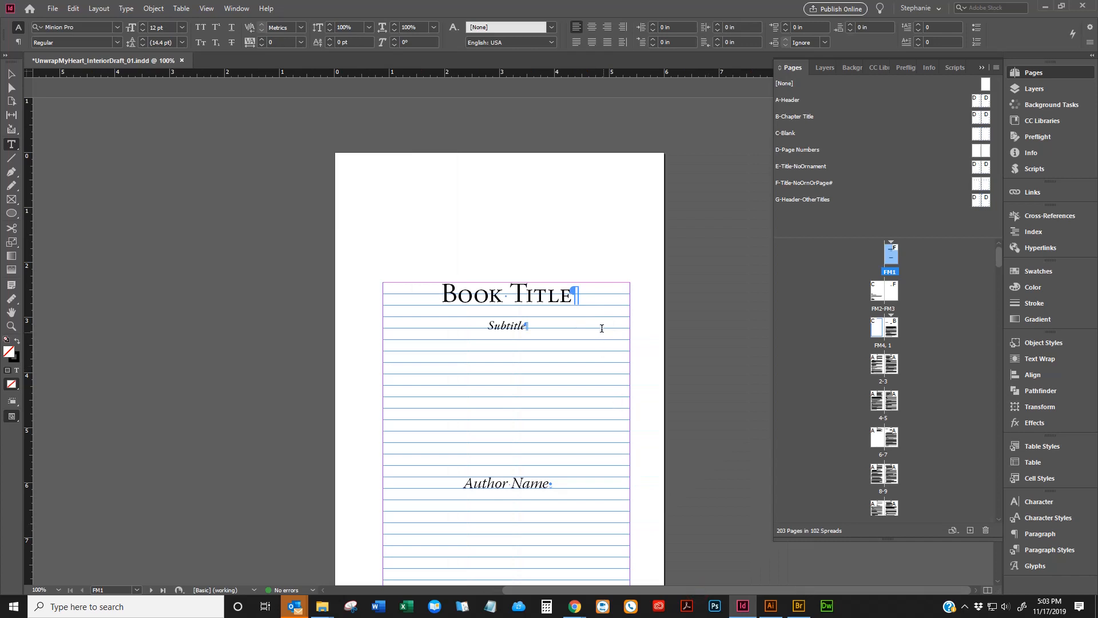
left_click(586, 304)
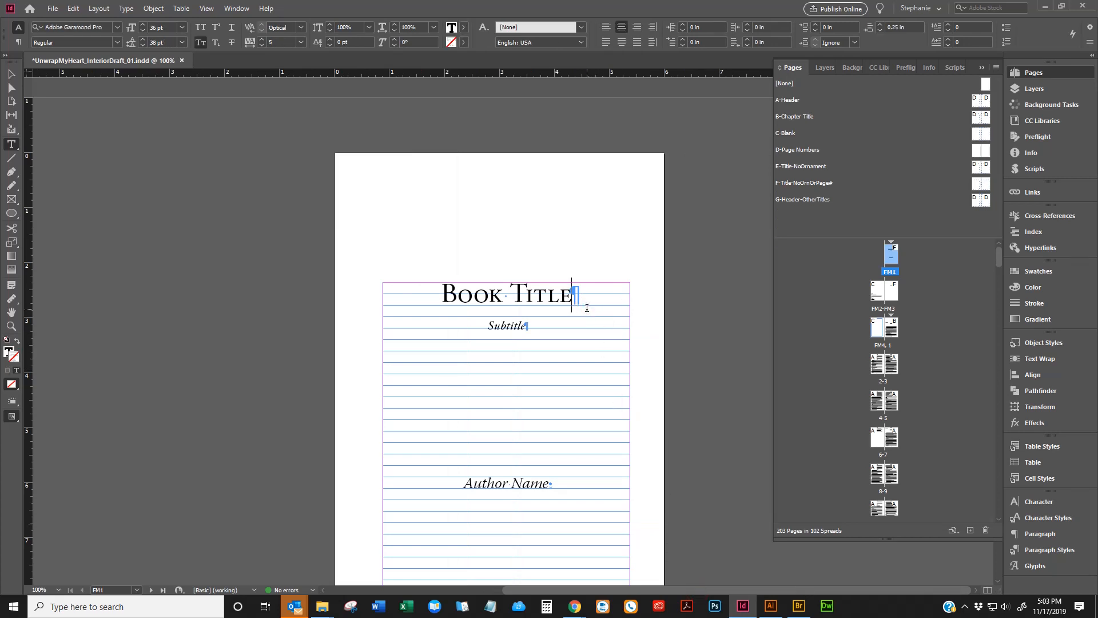
key("Home")
left_click(1045, 548)
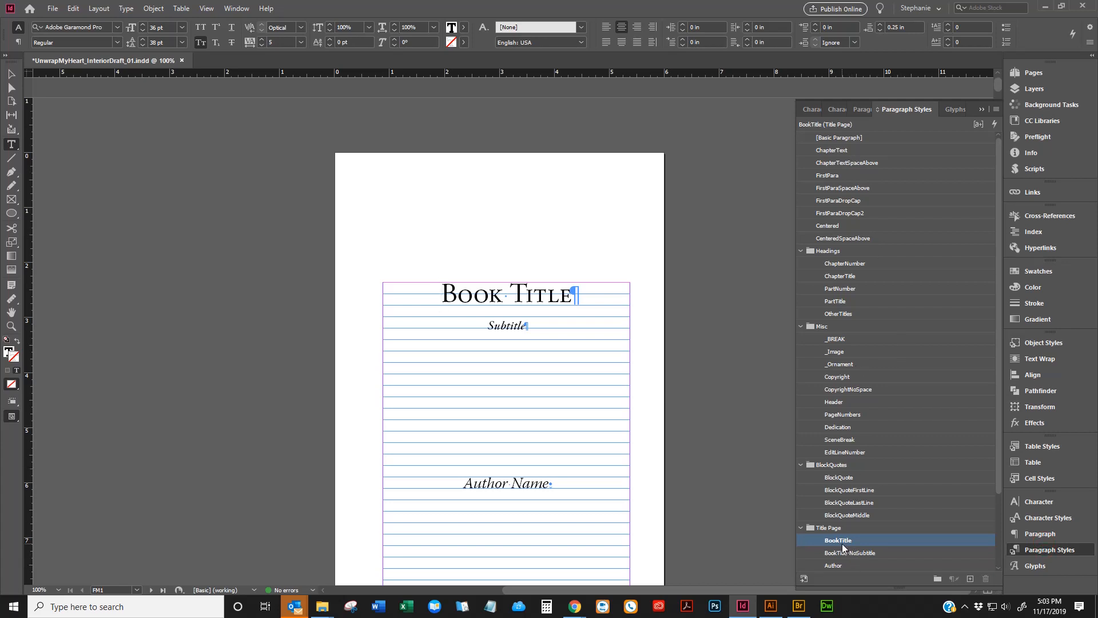
left_click(517, 326)
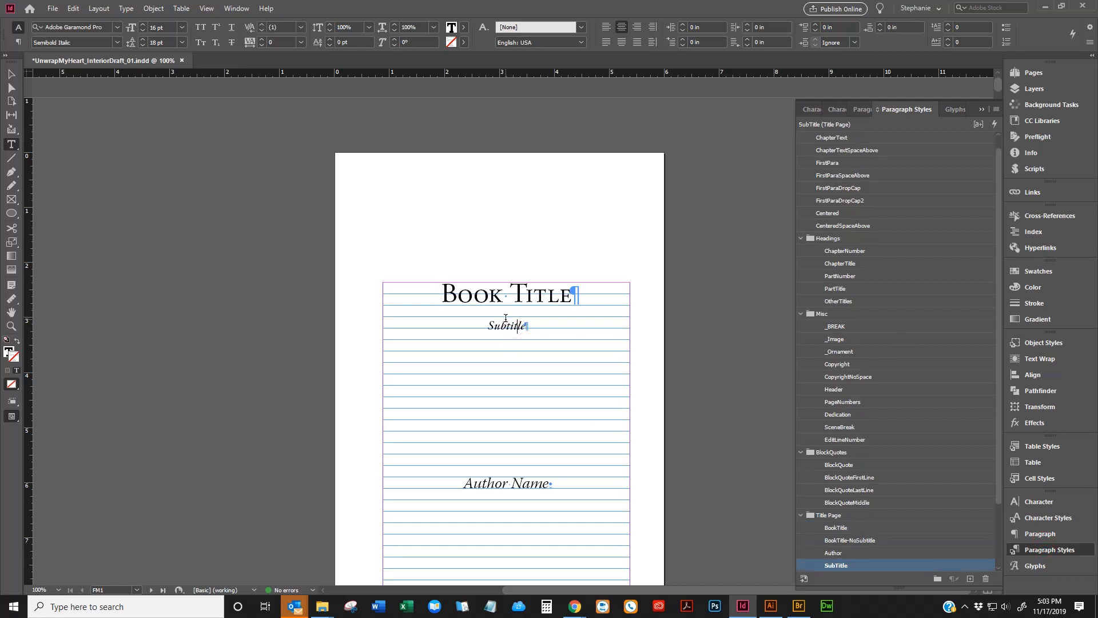
triple_click(505, 318)
key("BackSpace")
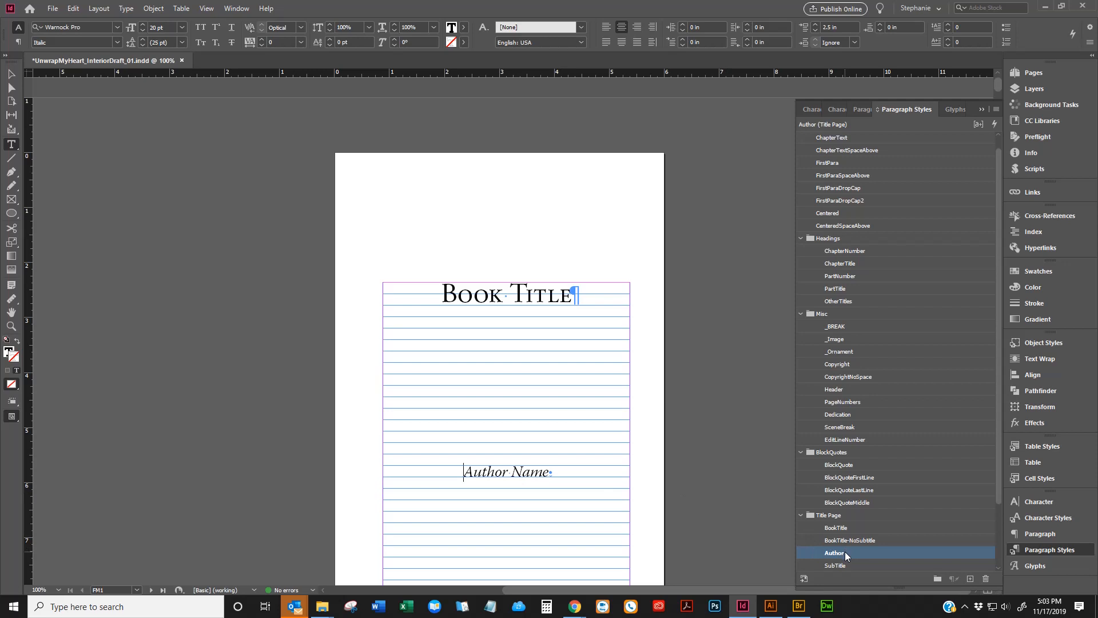
Step: Replace the Book Title placeholder with 'Unwrap My Heart'
left_click(571, 298)
key("Home")
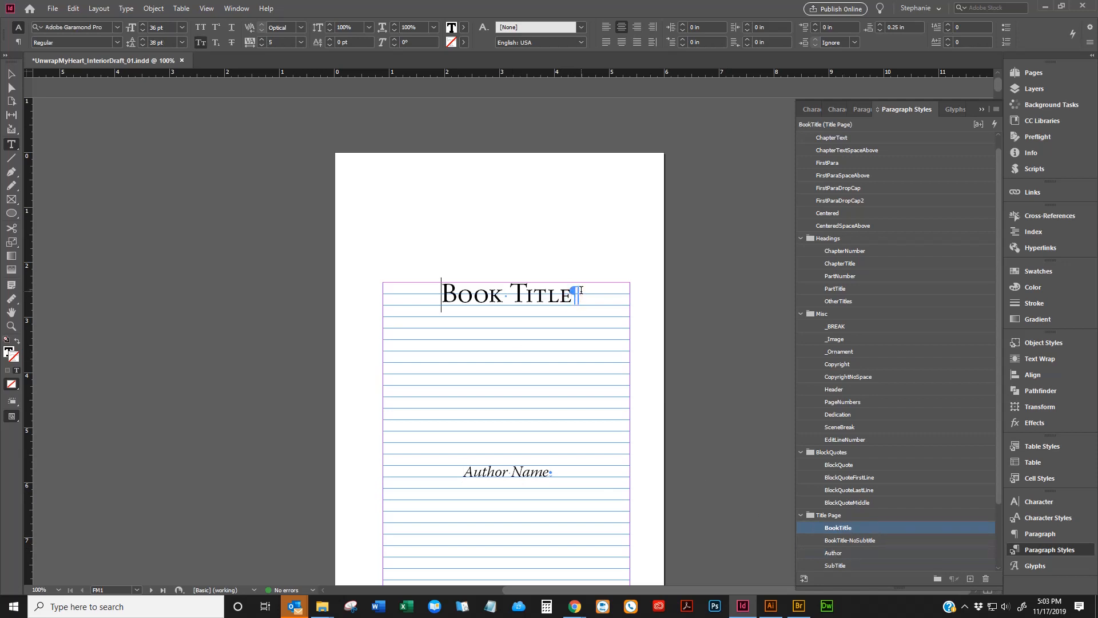
key("shift+End")
key("shift+Left")
key("shift+Right")
key("BackSpace")
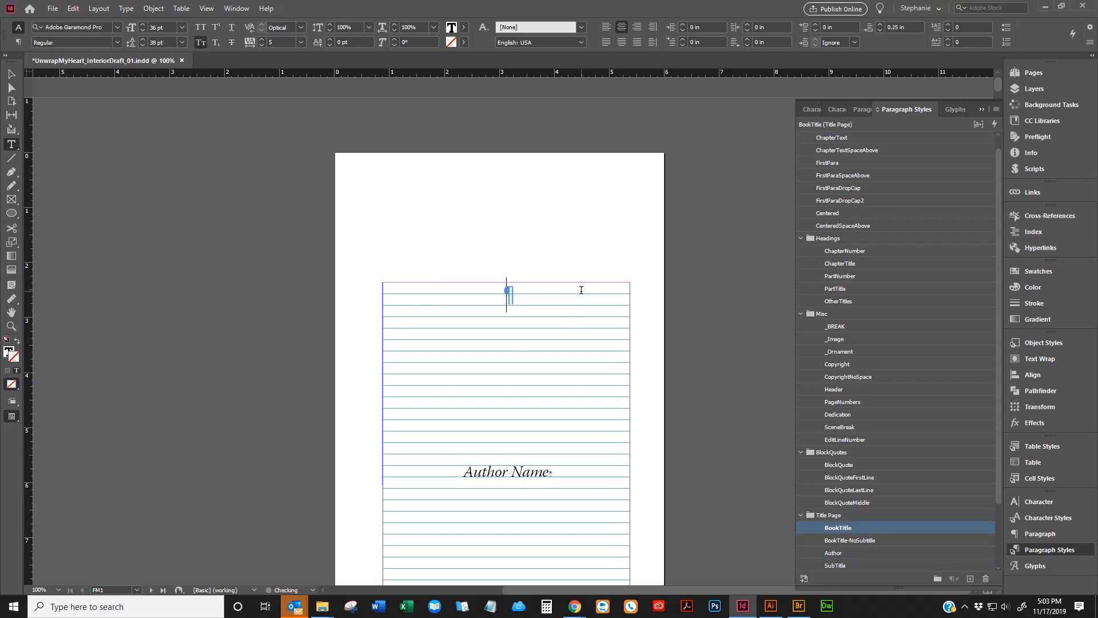
type("Unwrap My Heart")
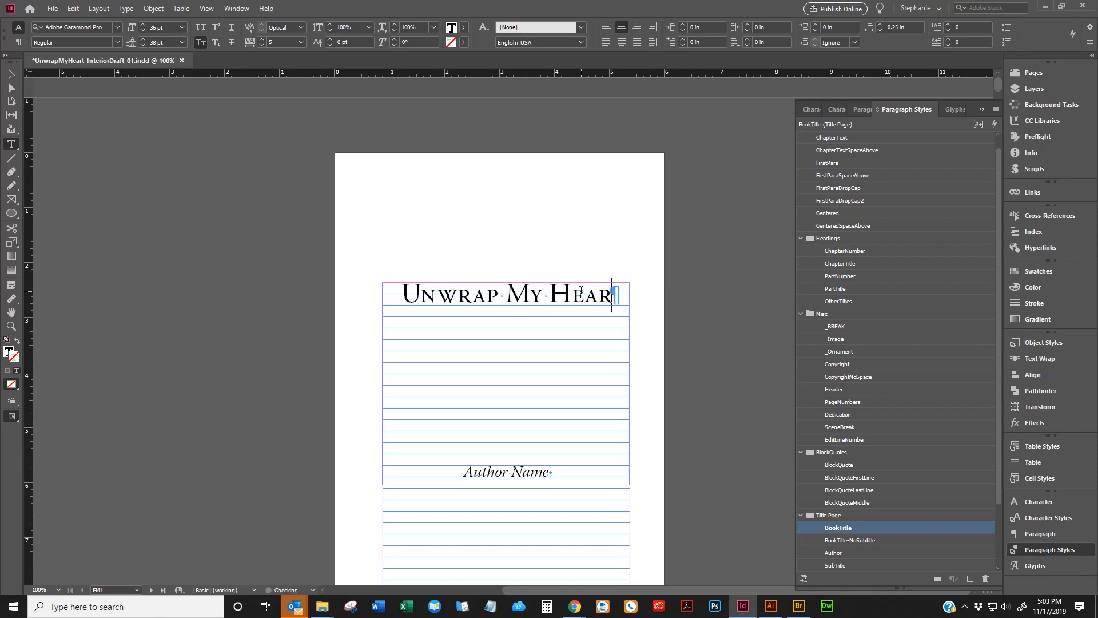
Step: Type the two authors' names over Author Name, fixing a miscapitalised letter
key("Down")
key("Down")
key("Up")
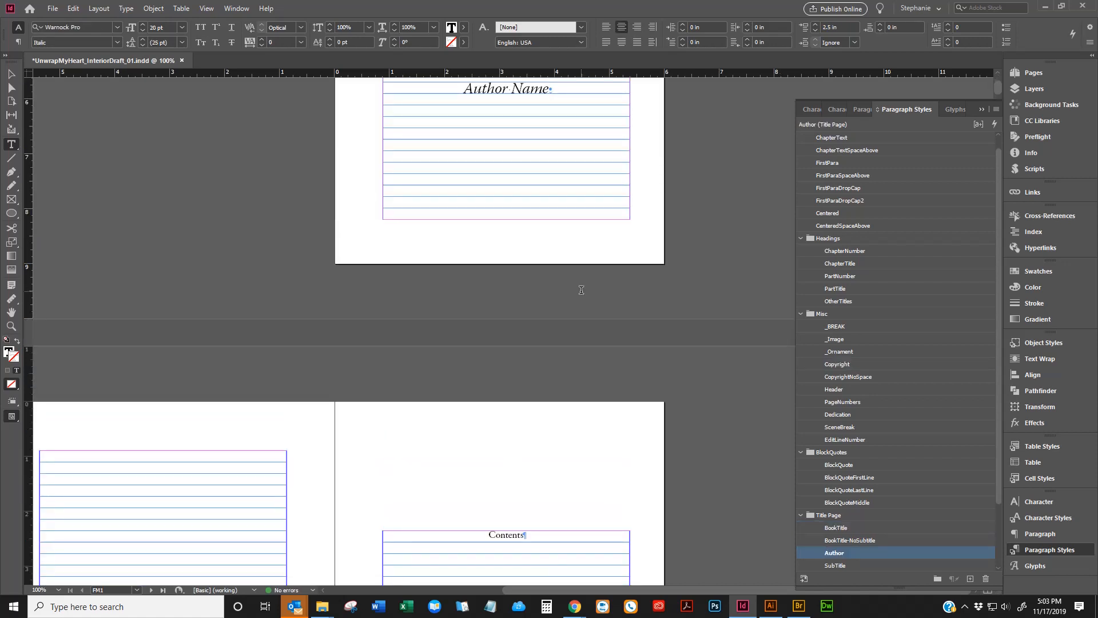
scroll(581, 274, "up", 5)
key("shift+Home")
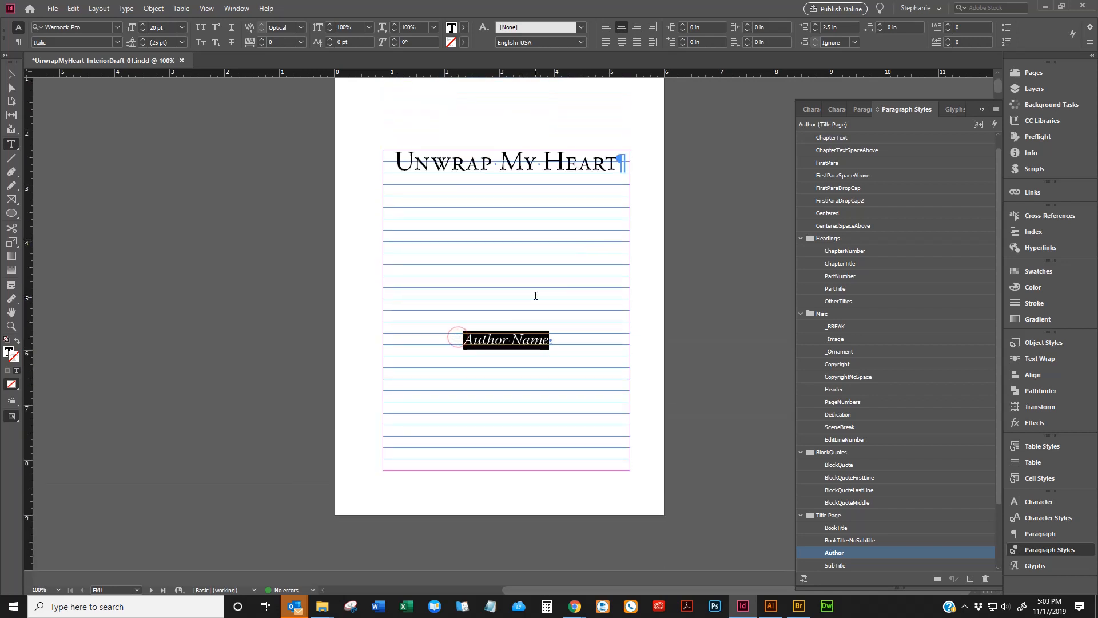
type("Heather Dowell & ")
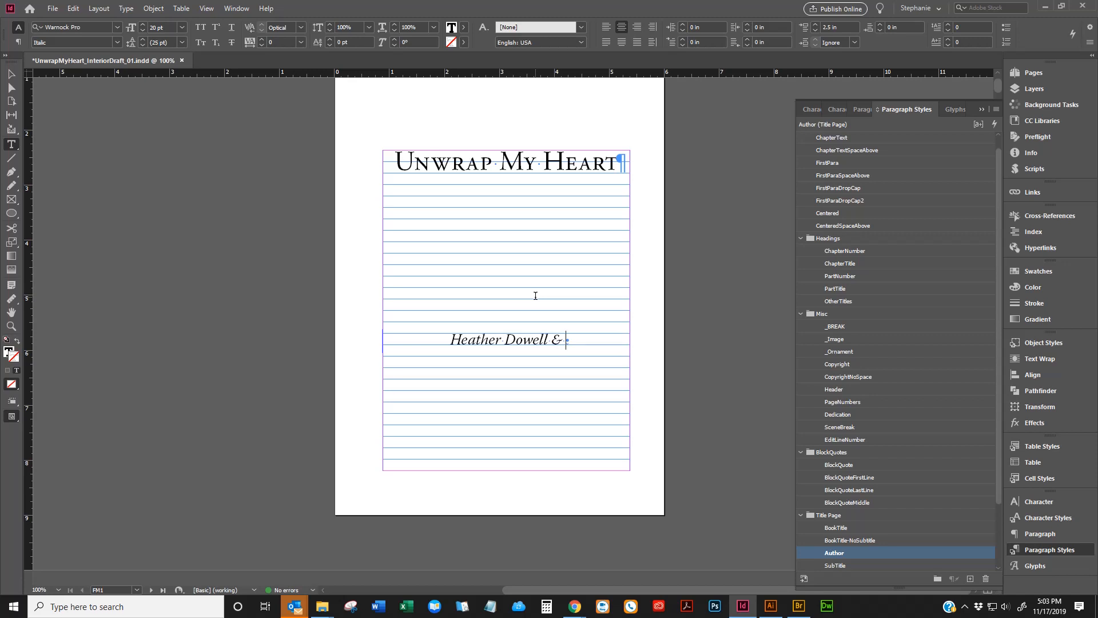
type("Victoria ANders")
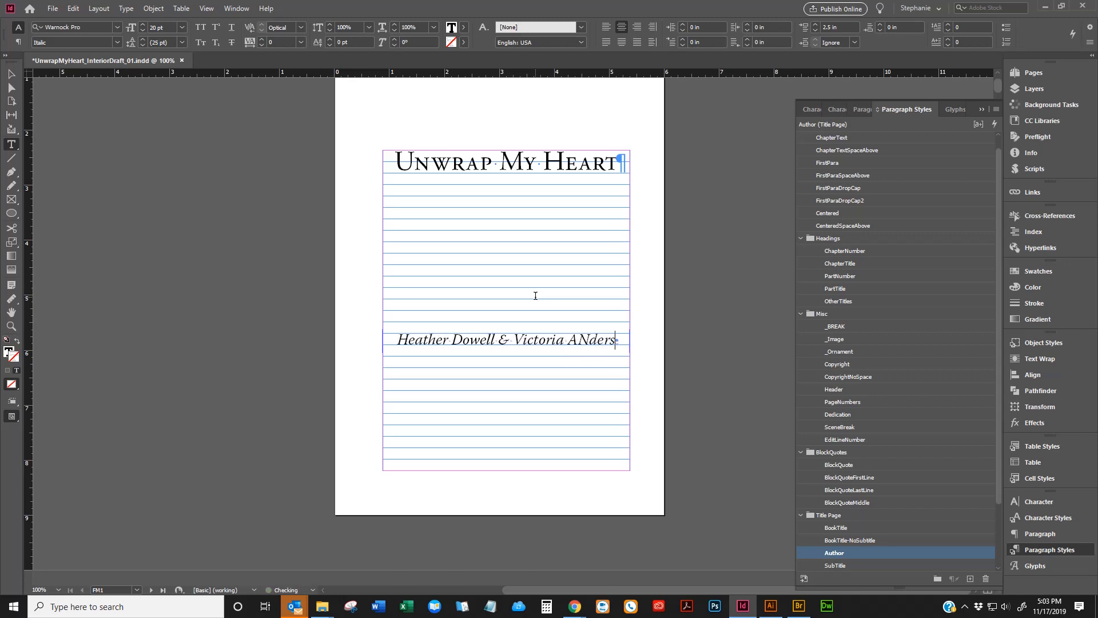
key("Left")
key("Left")
key("Left")
key("Left")
key("Left")
key("Delete")
type("n")
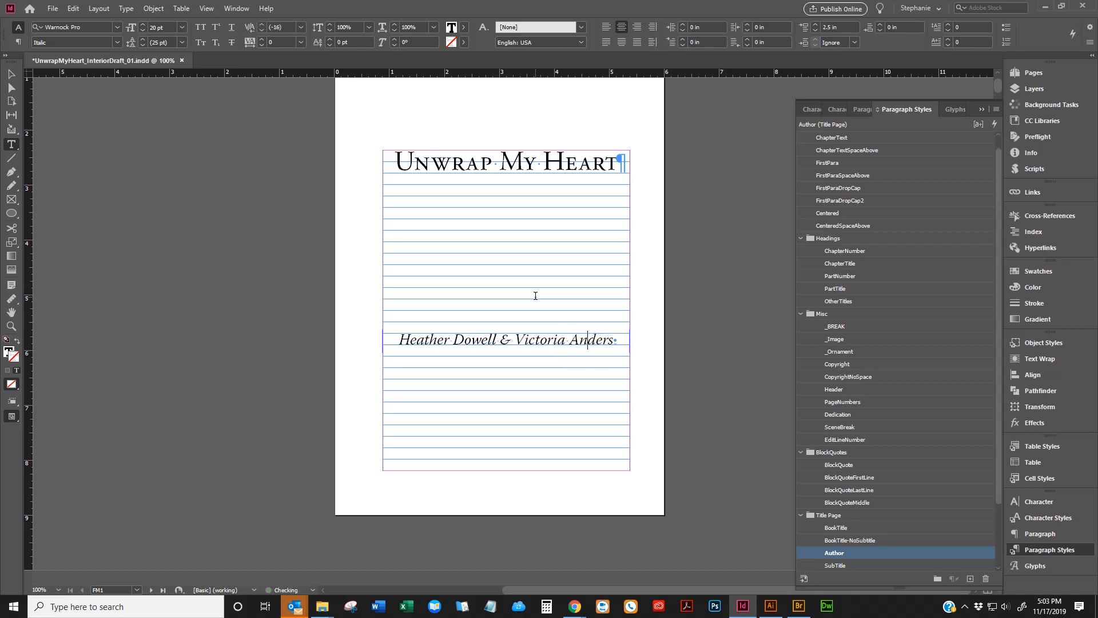
scroll(534, 305, "down", 20)
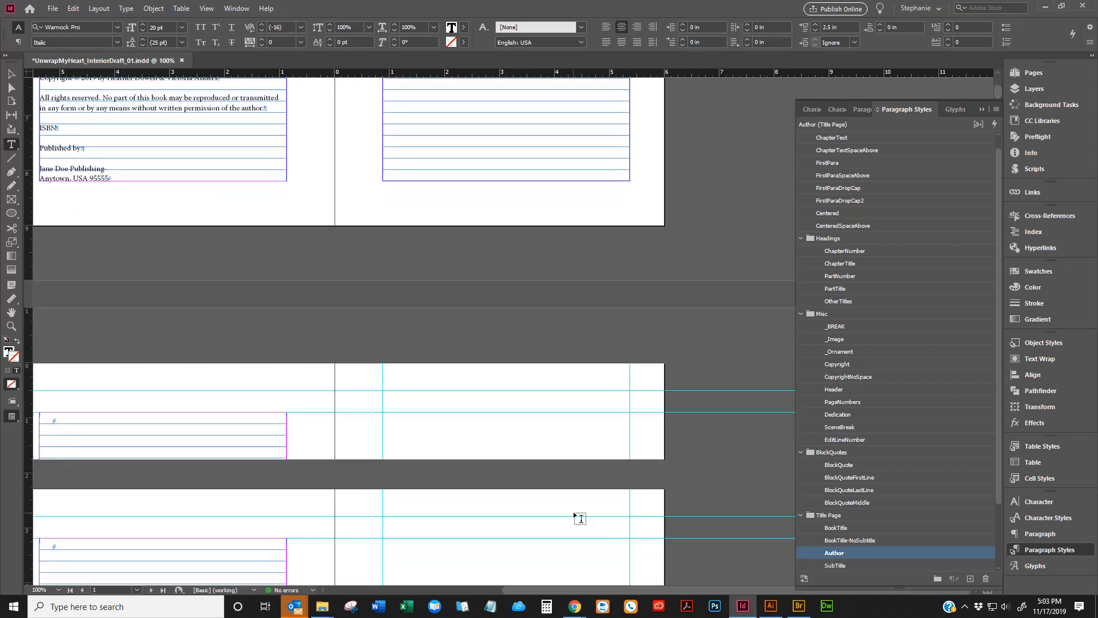
Step: Move to the copyright page and place the caret in the 'Unwrap My Heart' title line
scroll(627, 583, "down", 5)
scroll(517, 582, "left", 3)
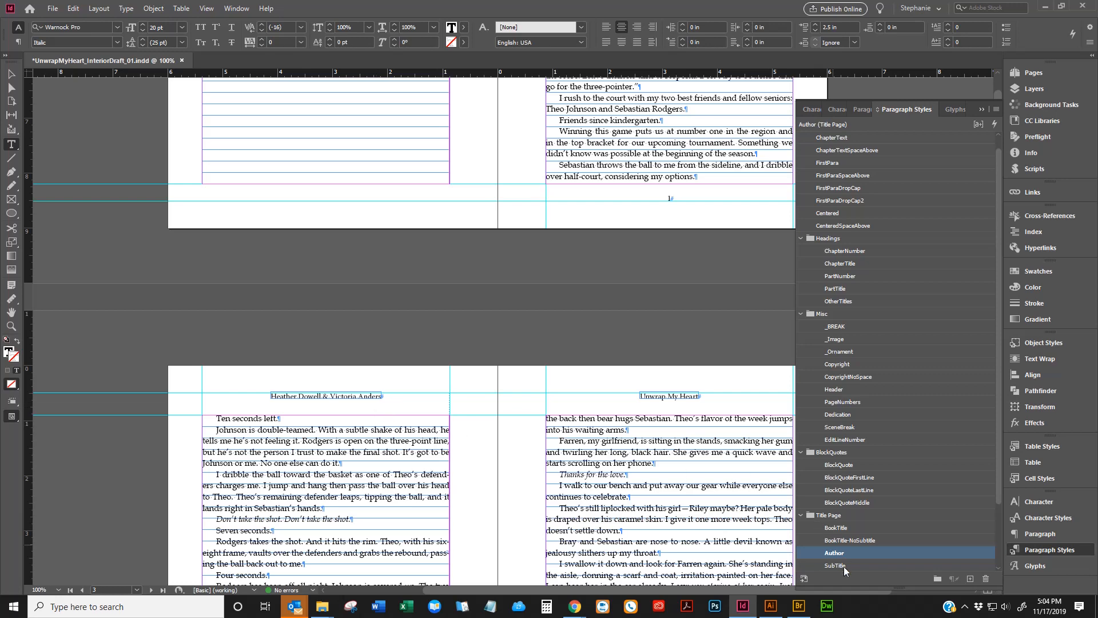
scroll(506, 430, "up", 10)
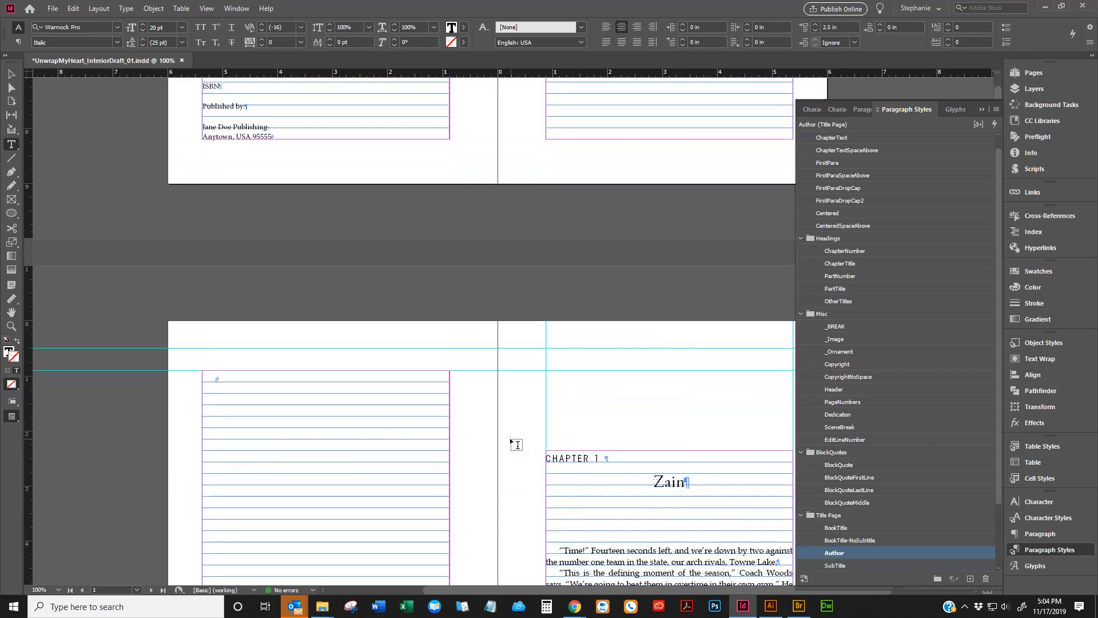
left_click(279, 340)
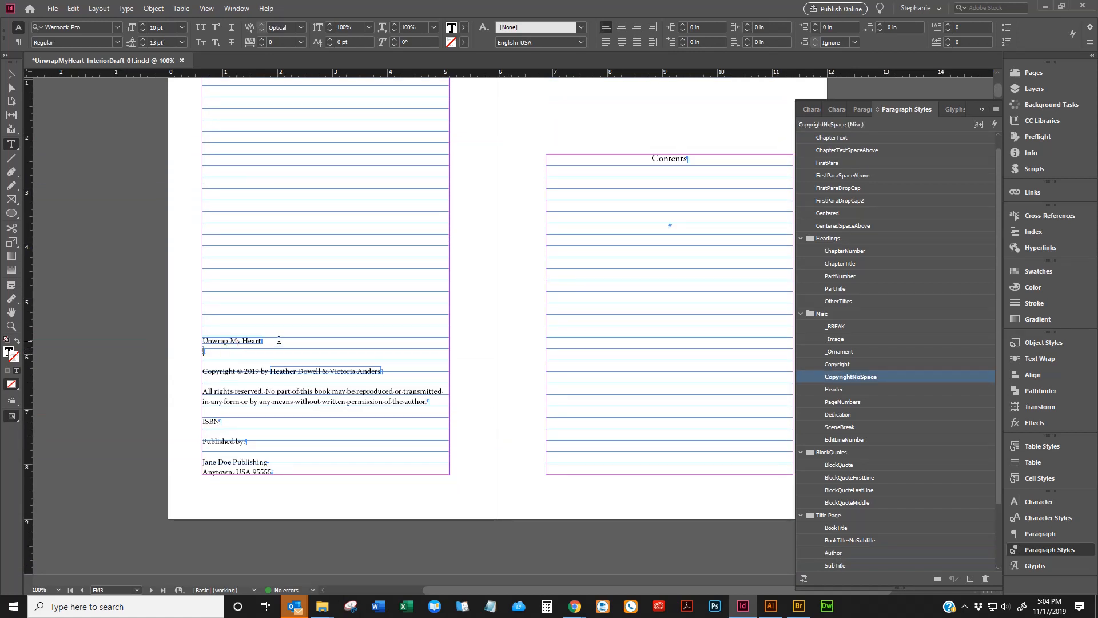
key("Up")
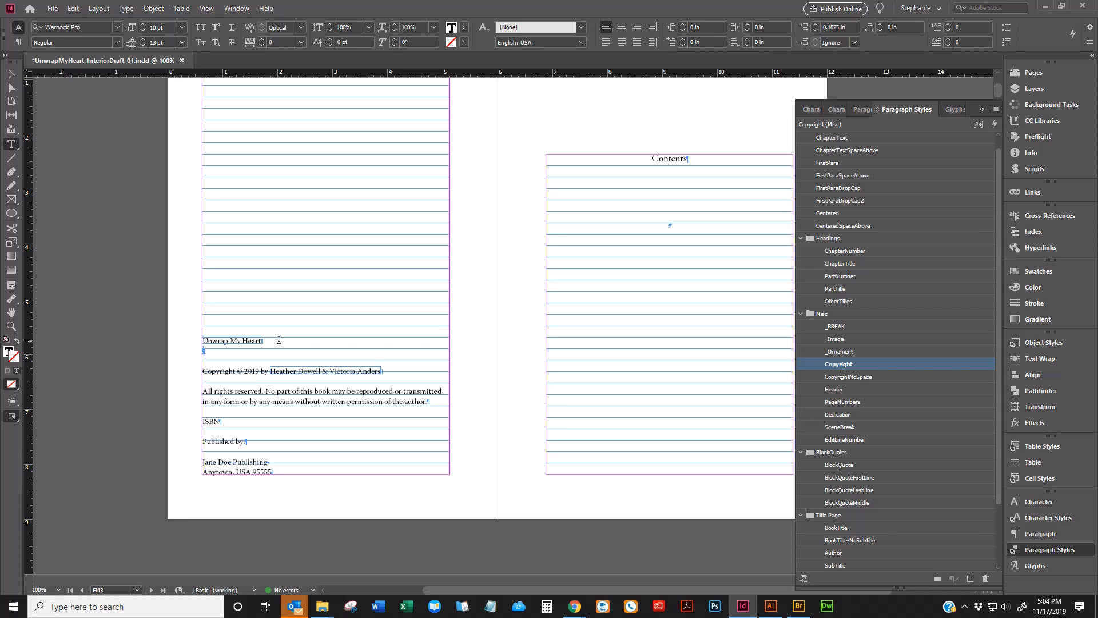
key("Up")
key("Down")
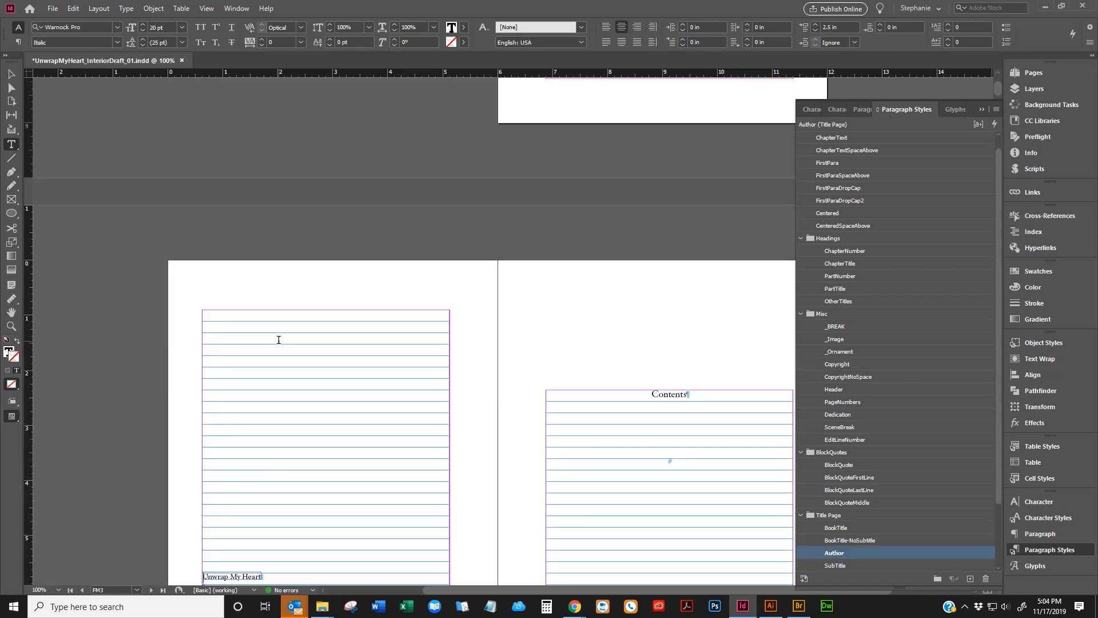
Step: Forward-delete the empty paragraph below the title, then deselect the frame
scroll(291, 417, "down", 2)
left_click(305, 454)
key("Delete")
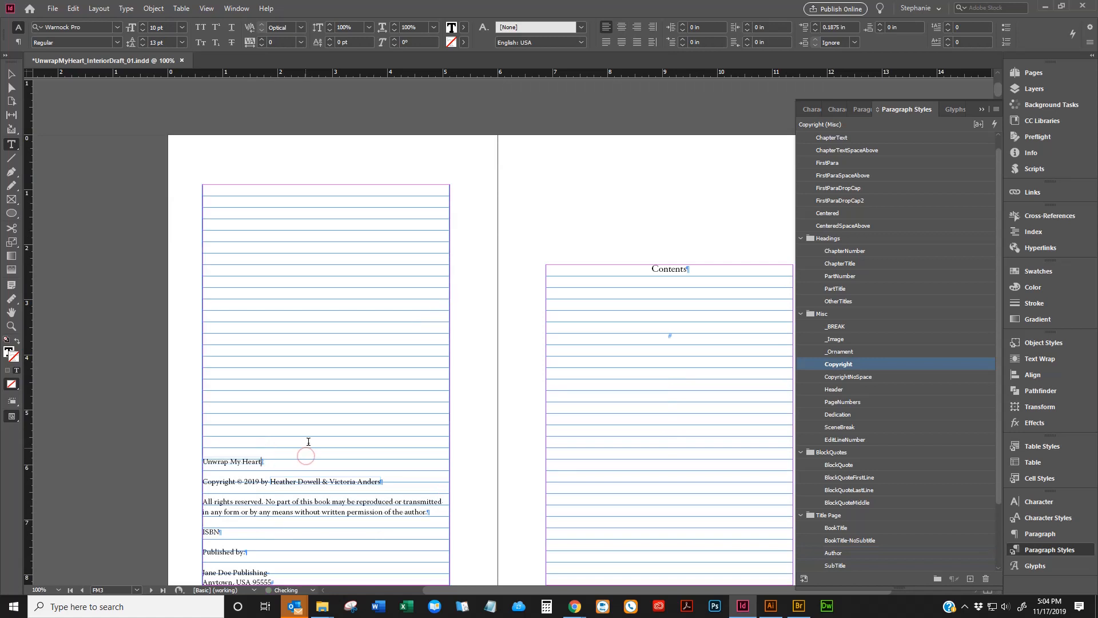
scroll(344, 402, "down", 2)
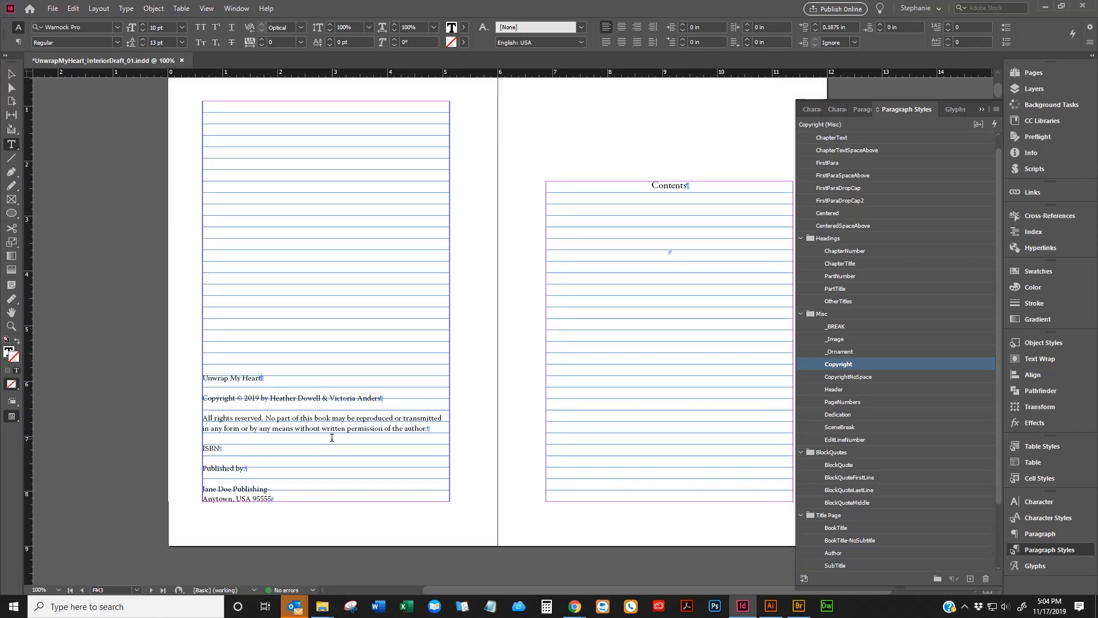
left_click(305, 386)
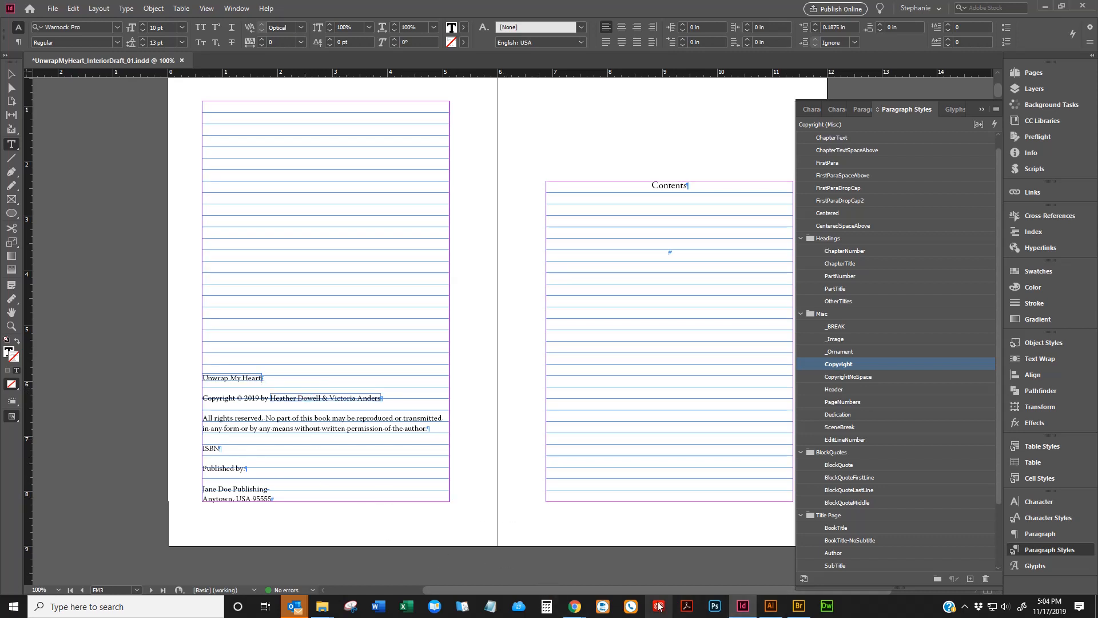
left_click_drag(647, 590, 726, 590)
Step: Select and review the opening Chapter 1 'Zain' body text
scroll(555, 452, "down", 7)
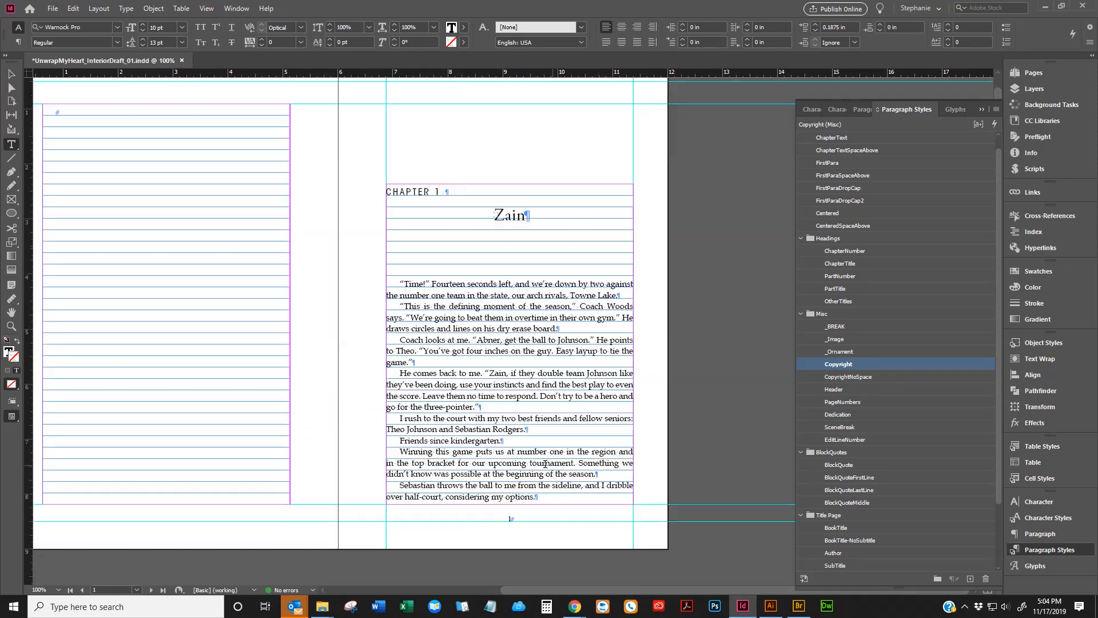
left_click(452, 285)
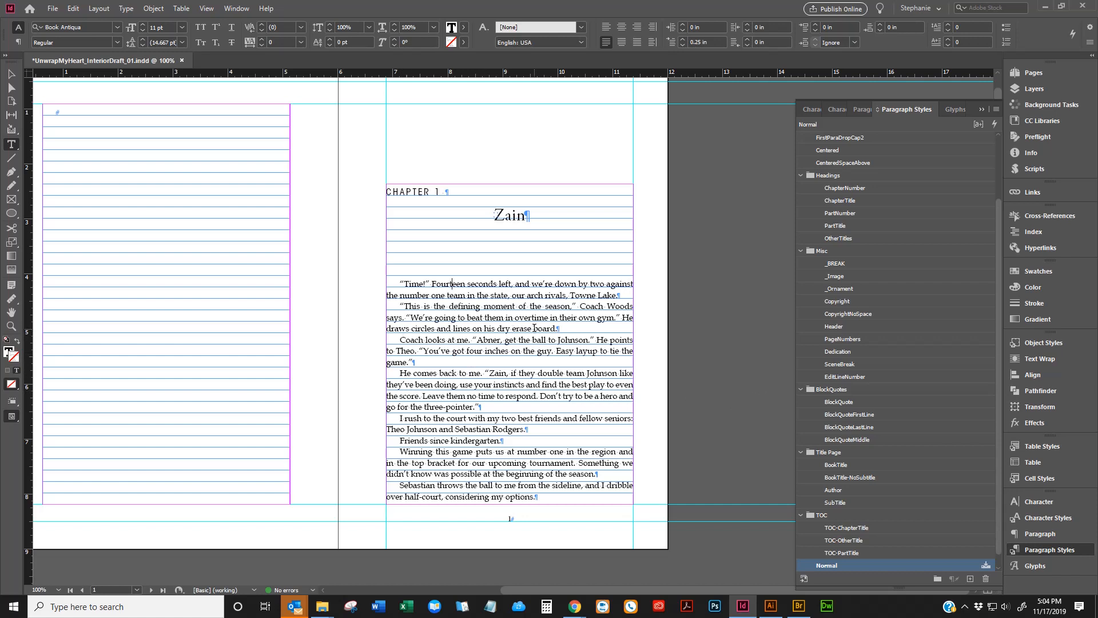
left_click_drag(499, 343, 563, 479)
left_click_drag(399, 282, 628, 493)
left_click(499, 373)
scroll(840, 181, "up", 3)
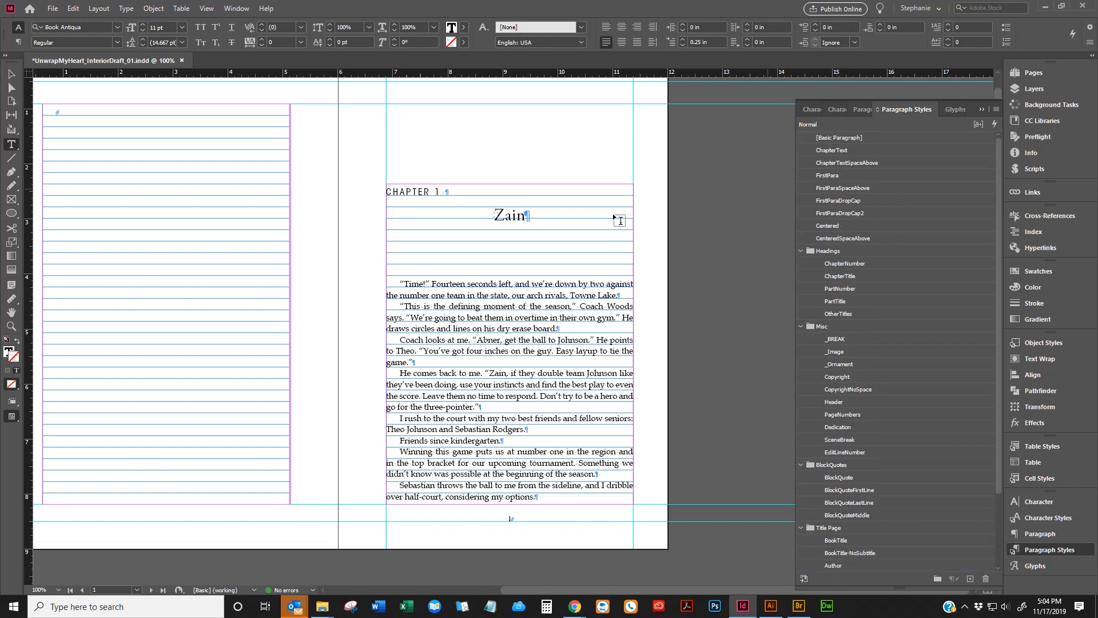
Step: Apply ChapterText to the 'defining moment' and 'Coach looks' paragraphs
left_click(493, 318)
scroll(842, 154, "down", 2)
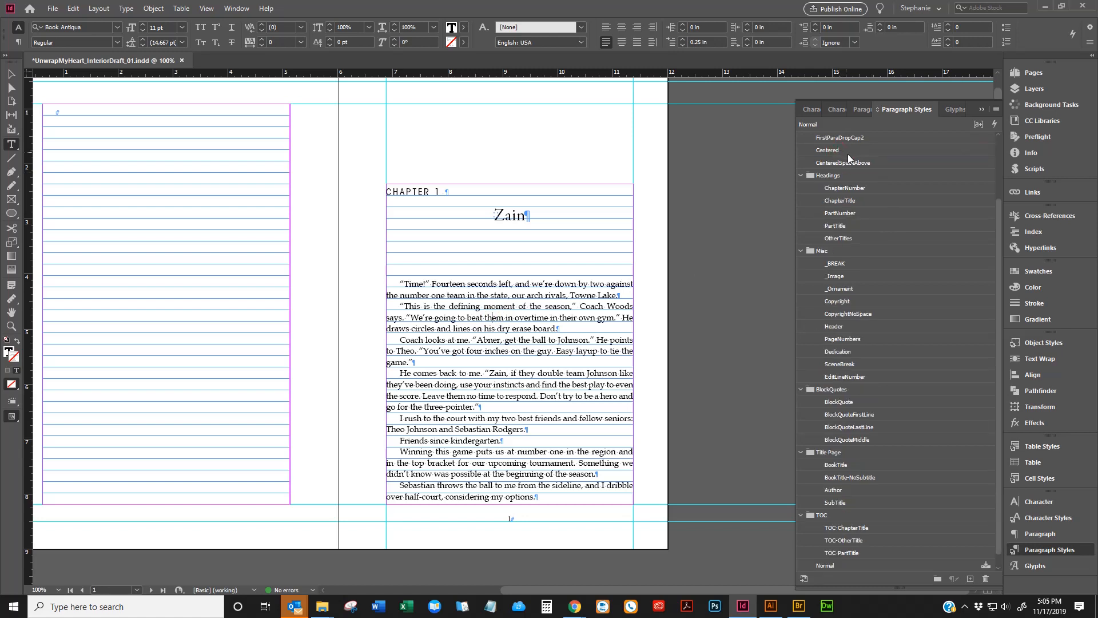
scroll(858, 160, "up", 2)
left_click(839, 151)
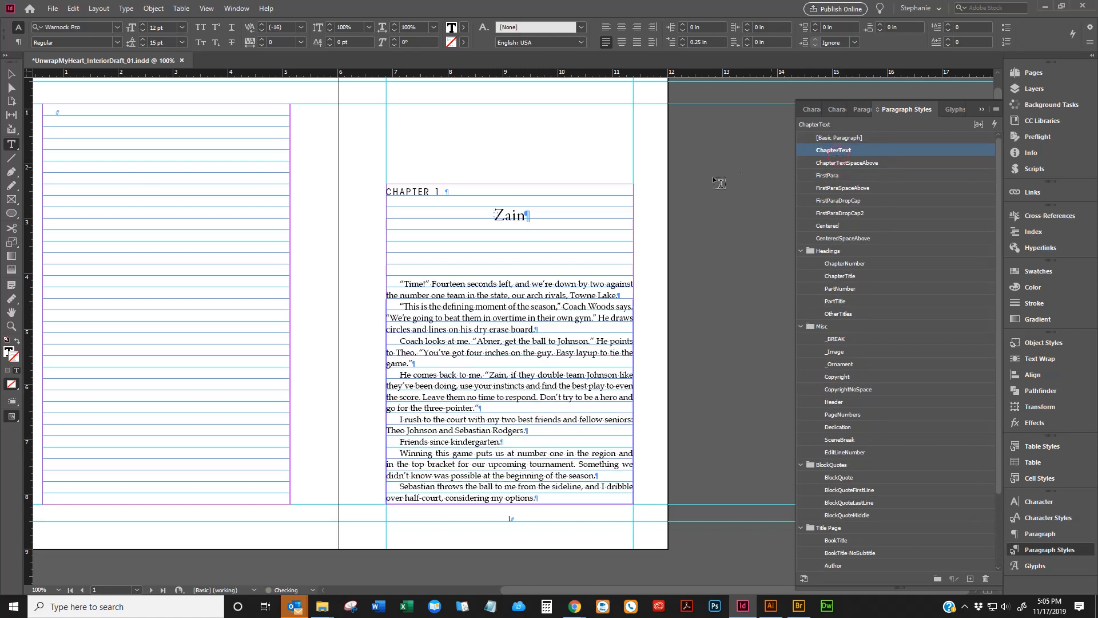
left_click(574, 341)
scroll(854, 149, "up", 2)
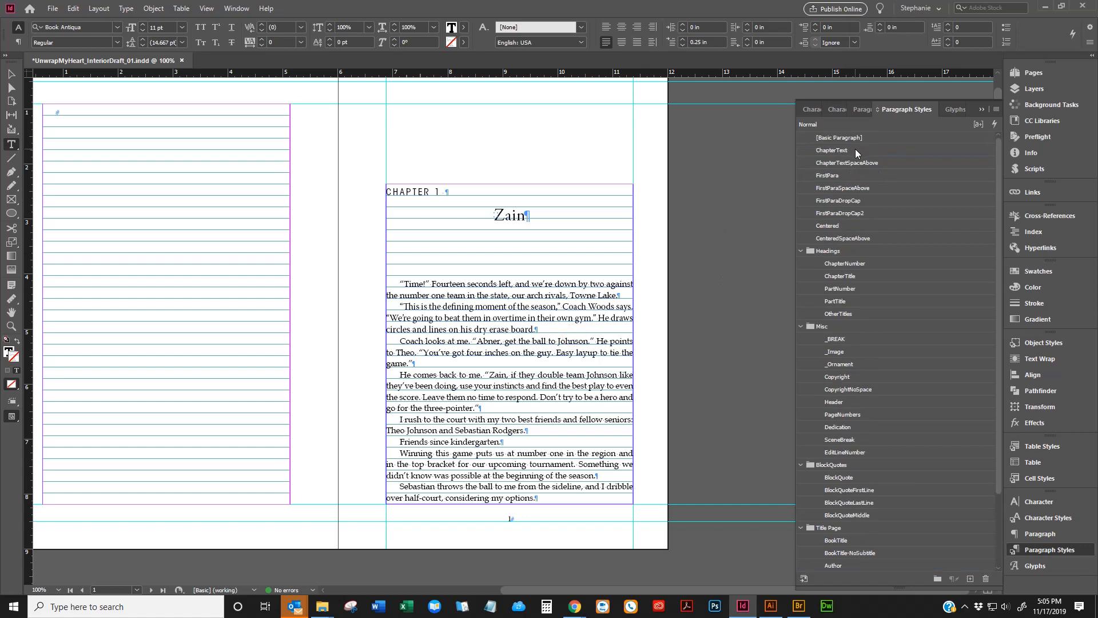
left_click(840, 150)
Step: Apply ChapterText to the 'He comes back' paragraph, replacing the accidental Centered style
scroll(852, 149, "down", 2)
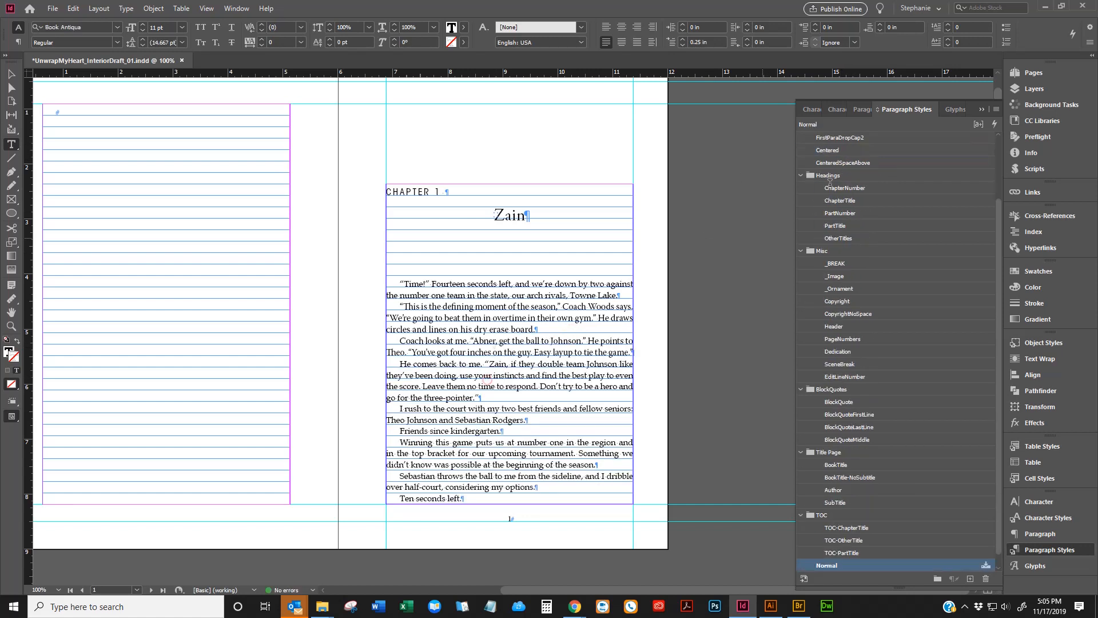
left_click(857, 150)
left_click(857, 147)
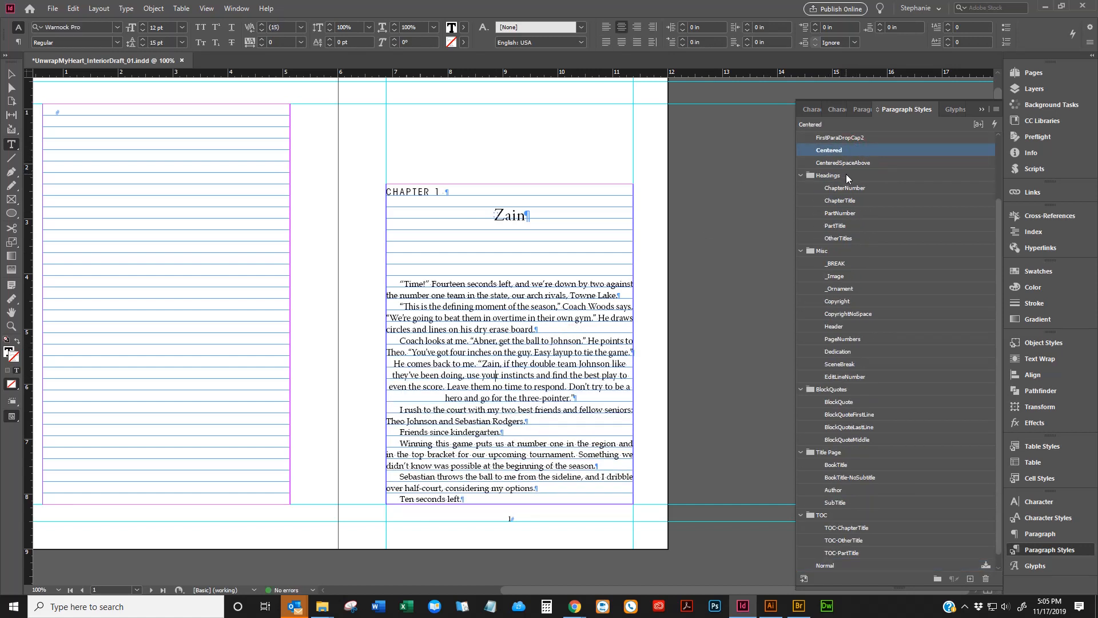
scroll(850, 169, "up", 3)
left_click(851, 150)
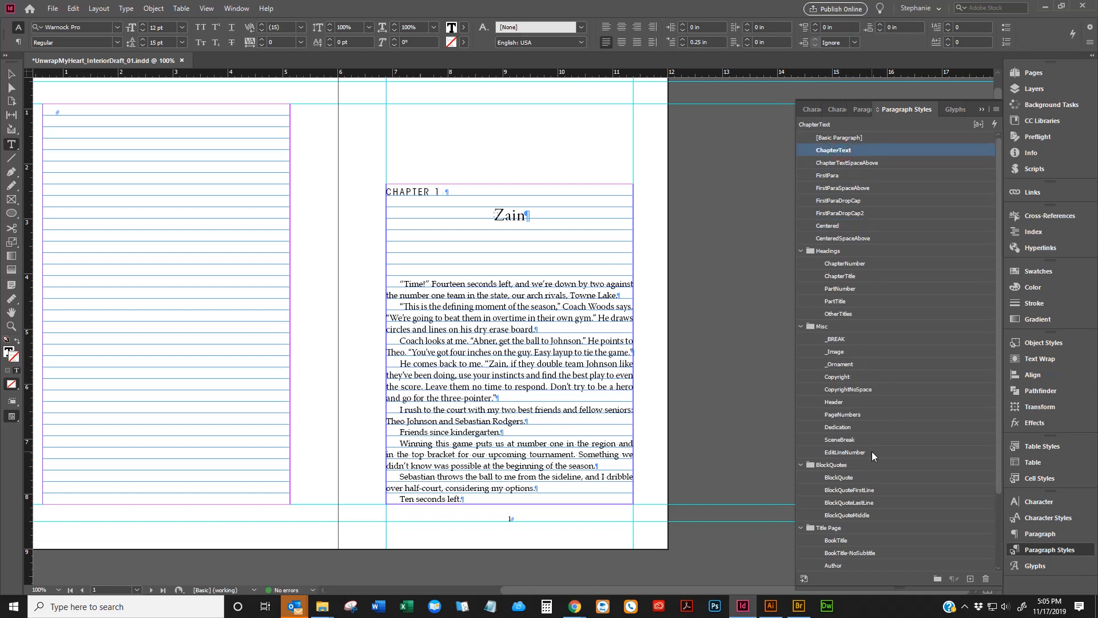
scroll(871, 451, "down", 3)
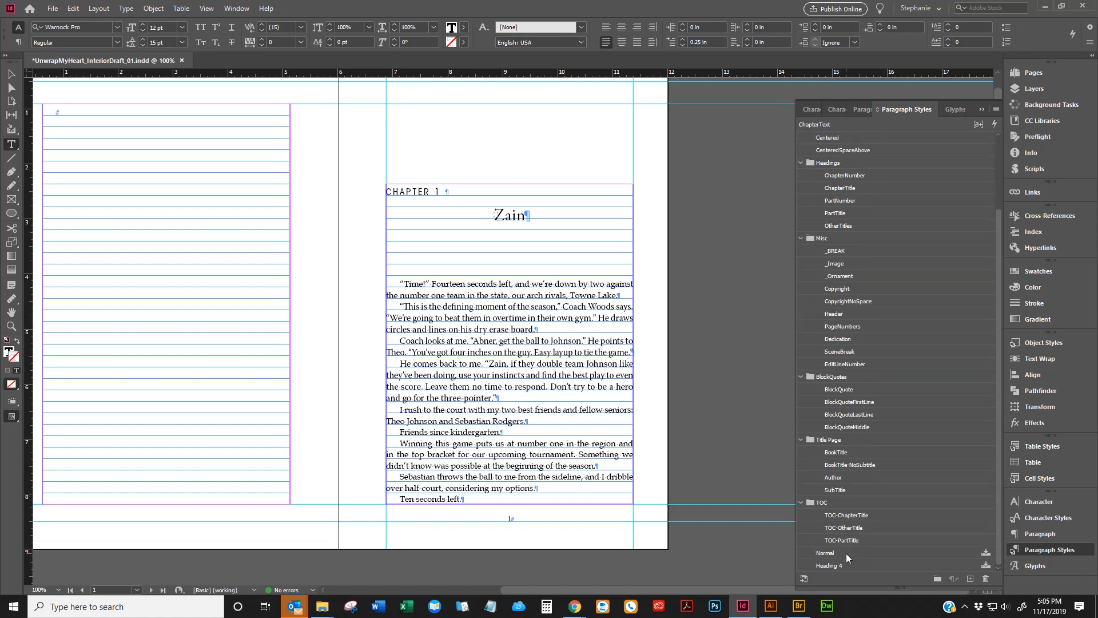
Step: Delete the Normal paragraph style, choosing ChapterText as its replacement
right_click(830, 554)
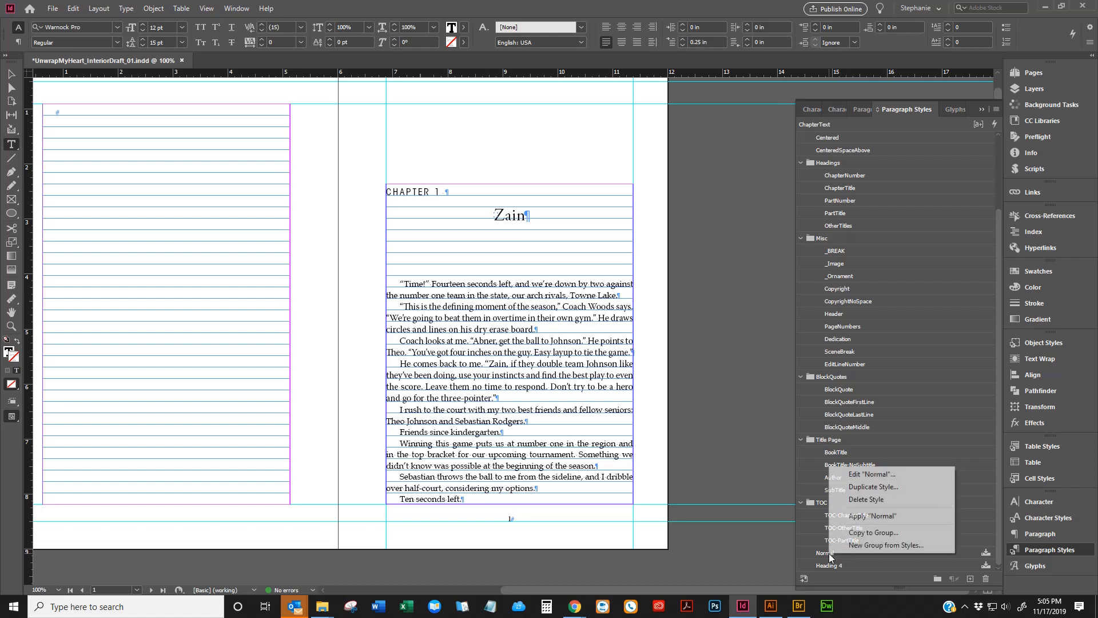
left_click(870, 501)
left_click(822, 209)
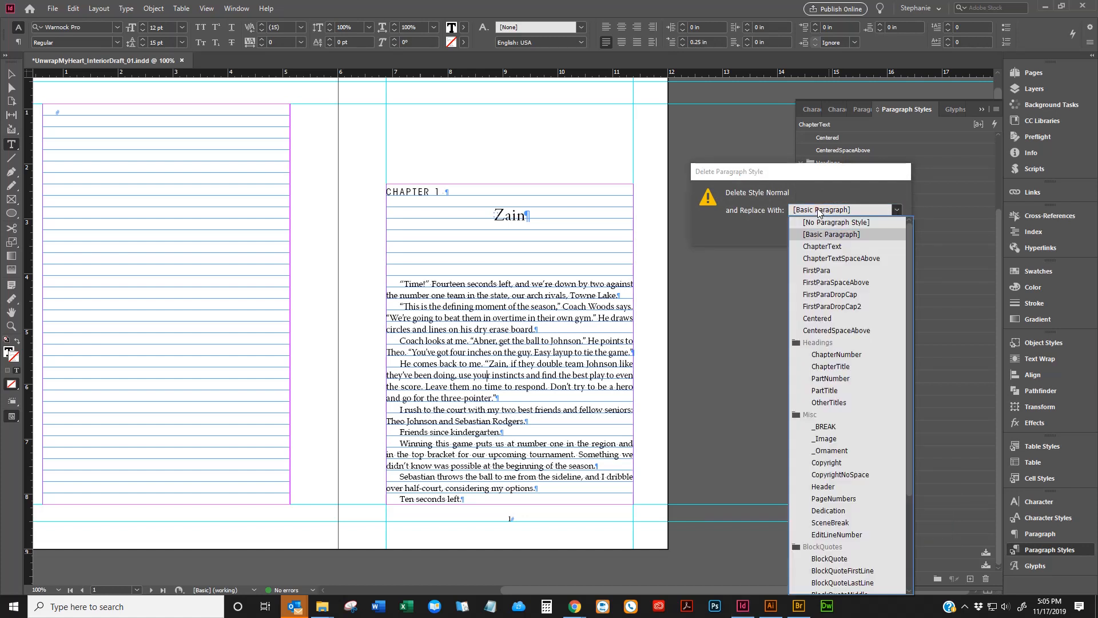
left_click(827, 247)
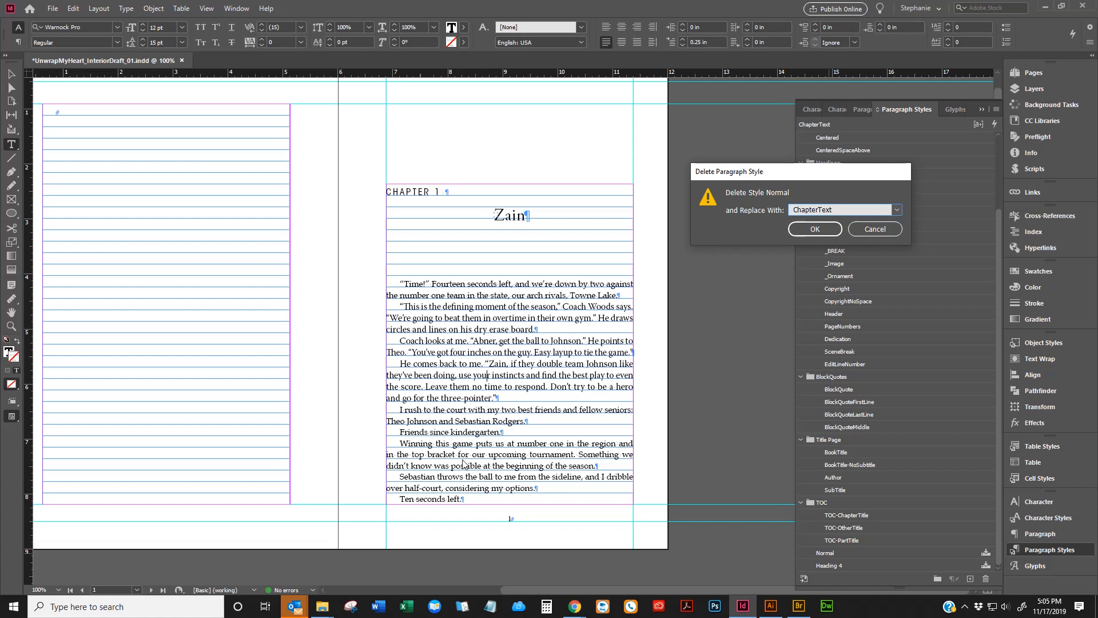
left_click(815, 229)
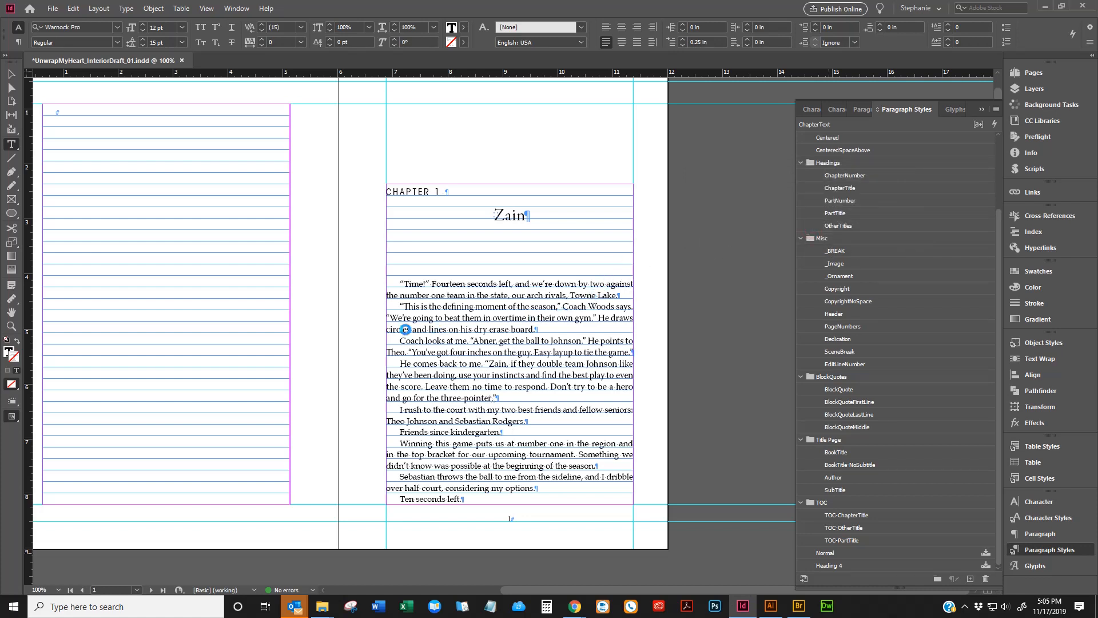
scroll(433, 443, "down", 10)
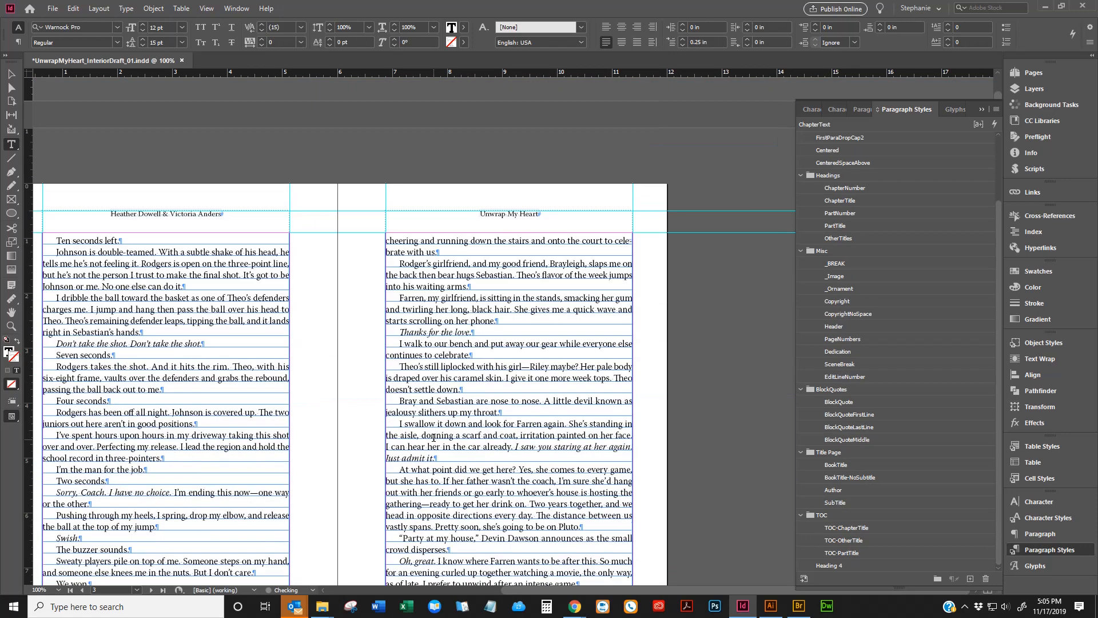
Step: Open Edit "ChapterText" from Paragraph Styles and centre the Paragraph Style Options dialog
scroll(433, 437, "down", 3)
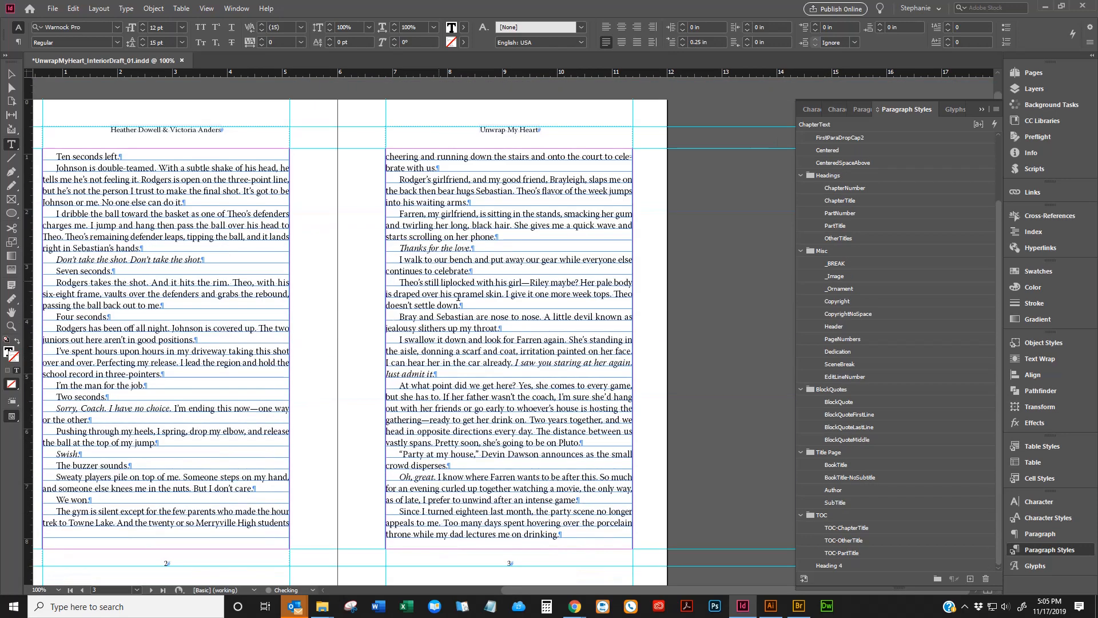
left_click(463, 501)
scroll(875, 238, "up", 3)
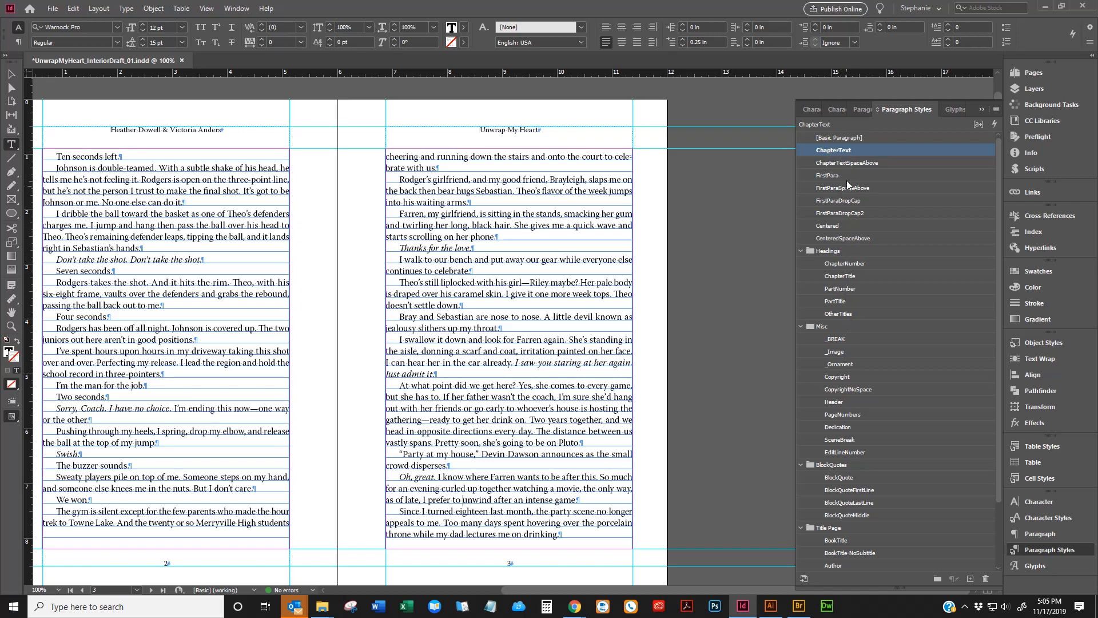
right_click(835, 152)
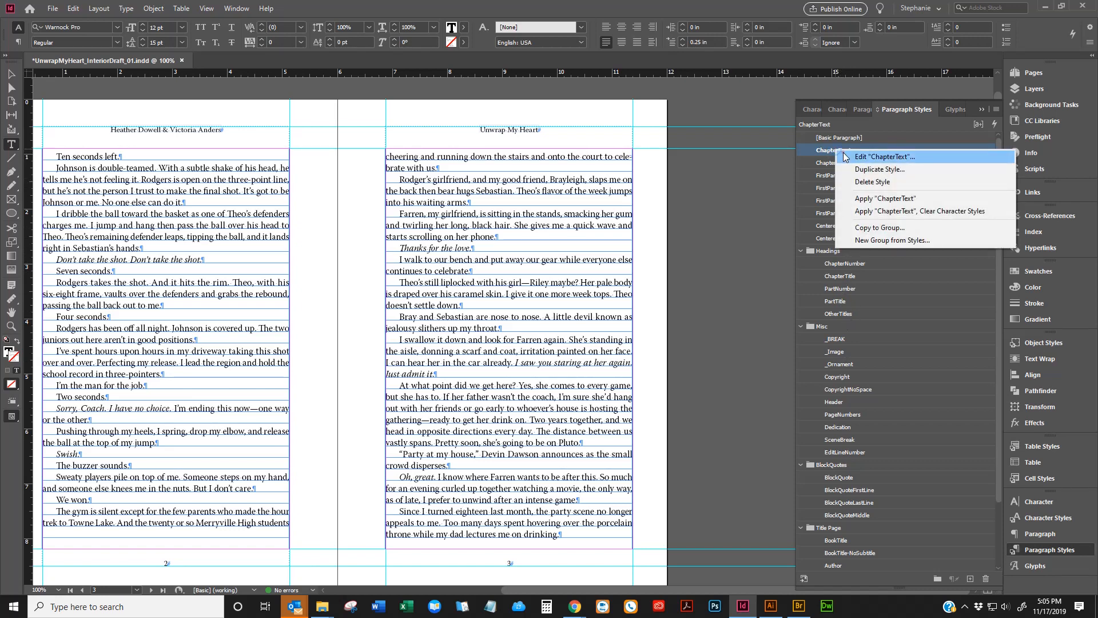
left_click(847, 155)
left_click_drag(177, 96, 433, 107)
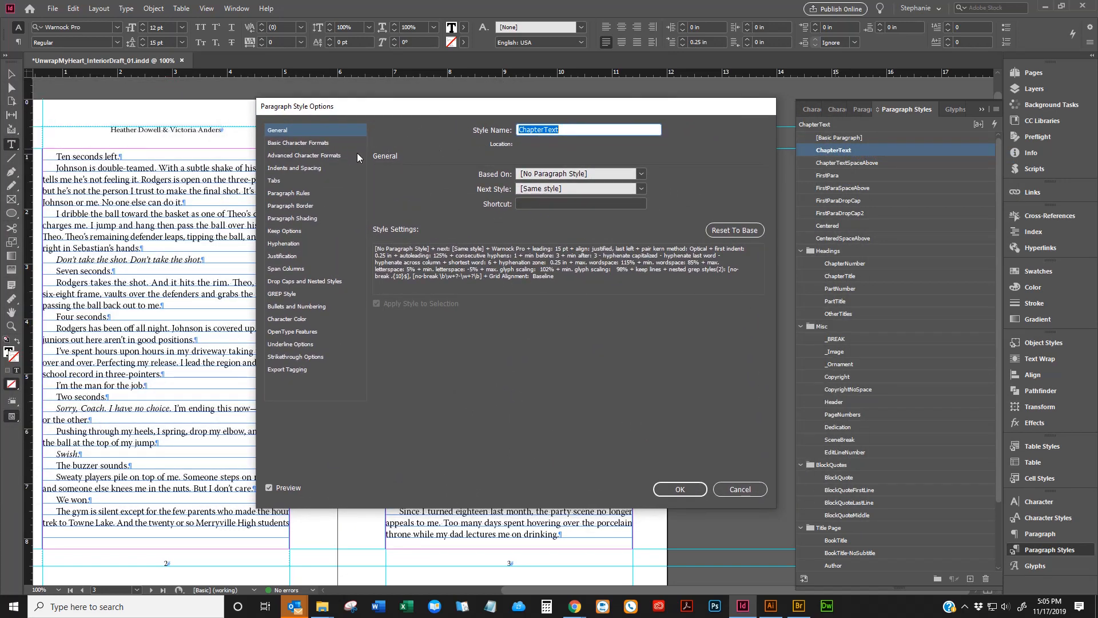
Step: Review ChapterText's Warnock Pro font and its first-line indent settings
left_click(309, 143)
left_click(473, 179)
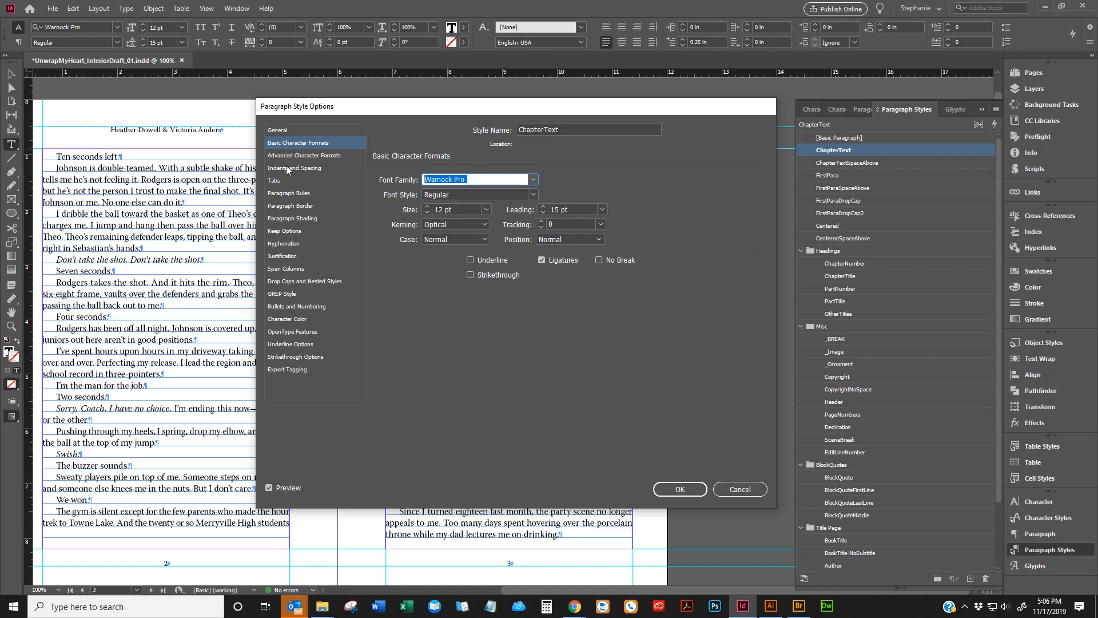
left_click(309, 156)
left_click(321, 169)
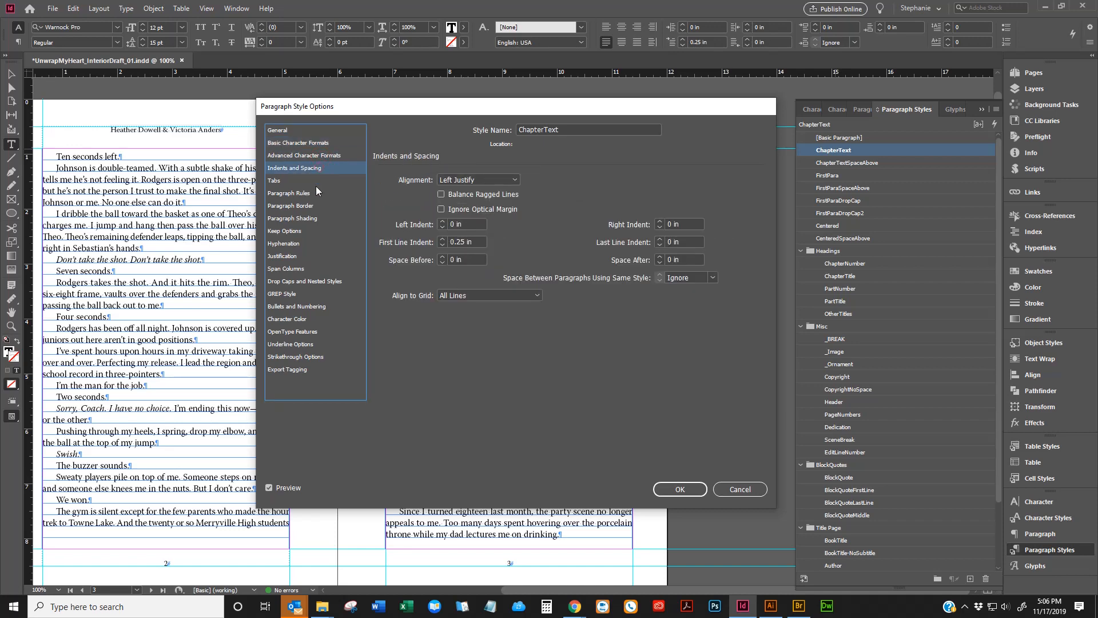
left_click(426, 242)
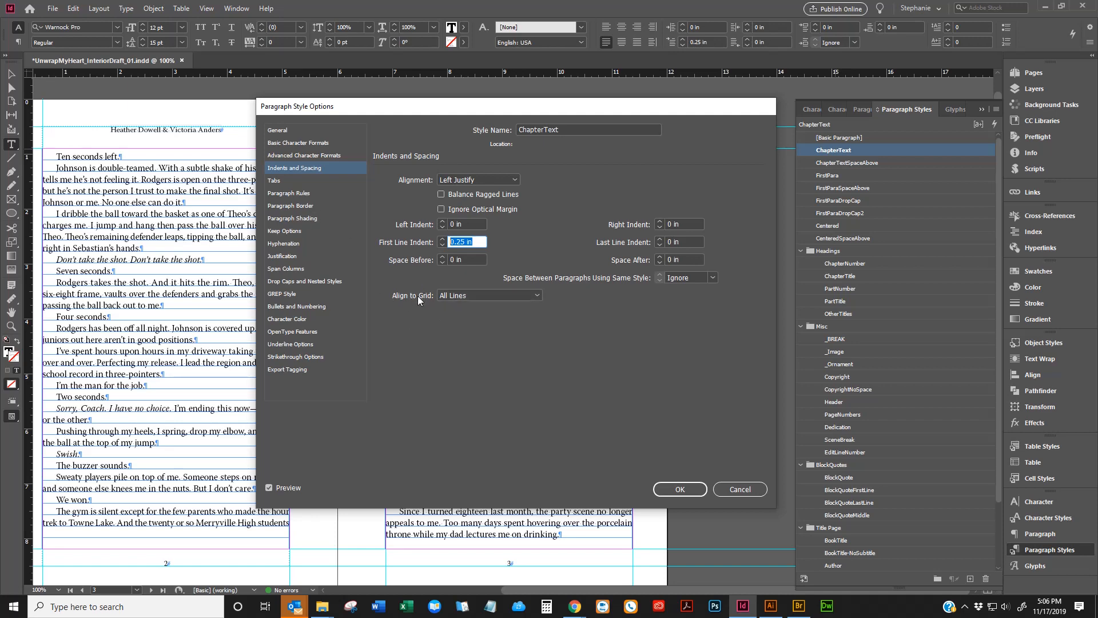
left_click(302, 131)
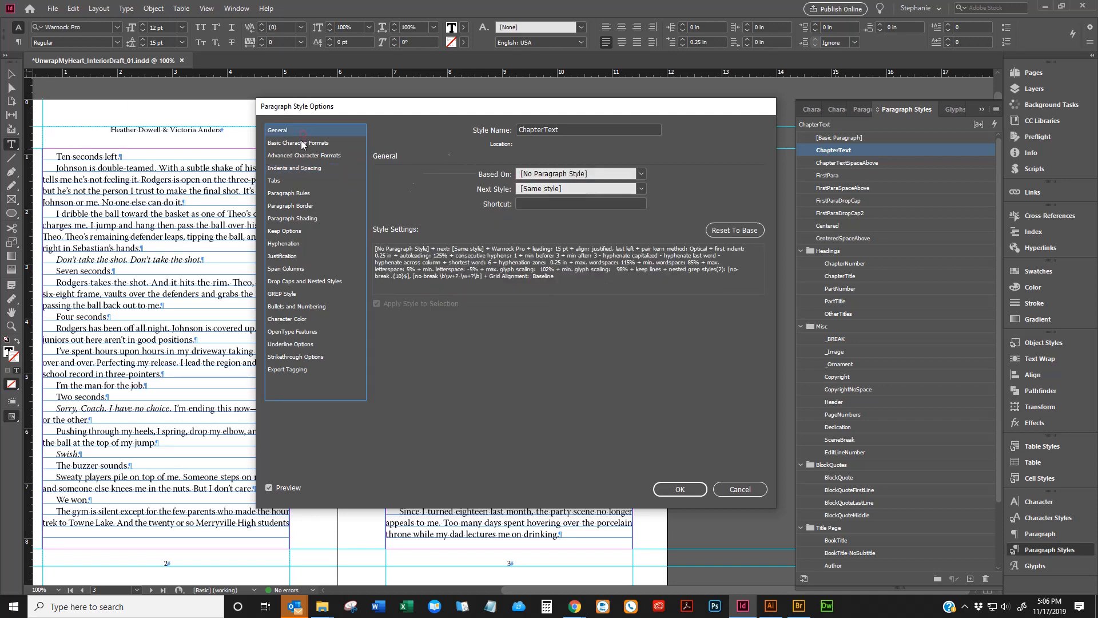
Step: Browse the Tabs, Paragraph Rules and Keep Options categories through to Hyphenation
left_click(301, 143)
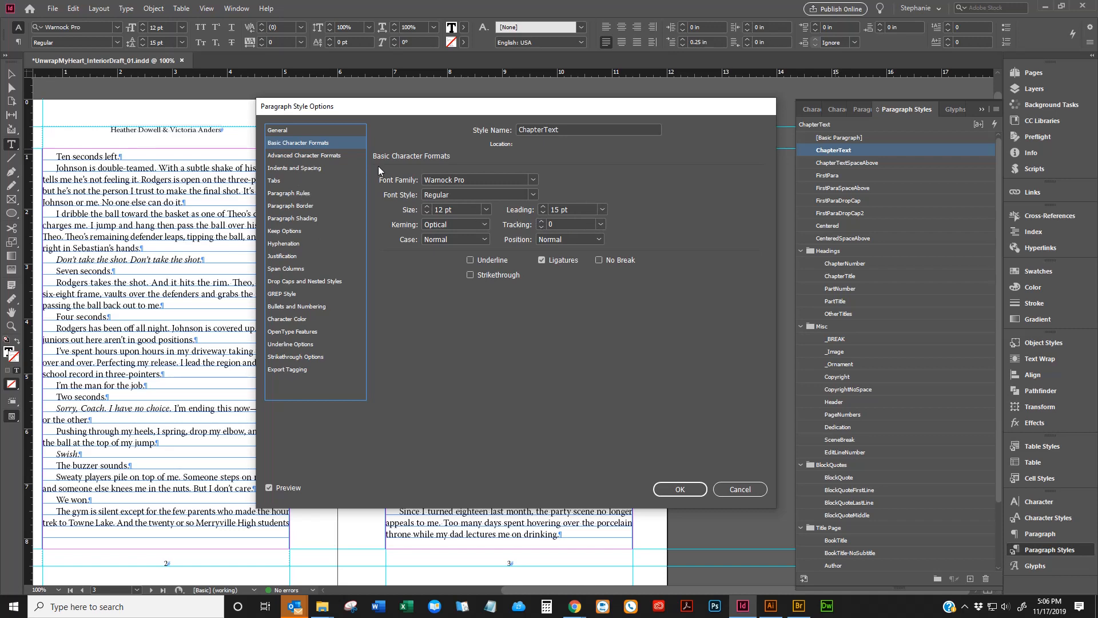
left_click(320, 168)
left_click(314, 180)
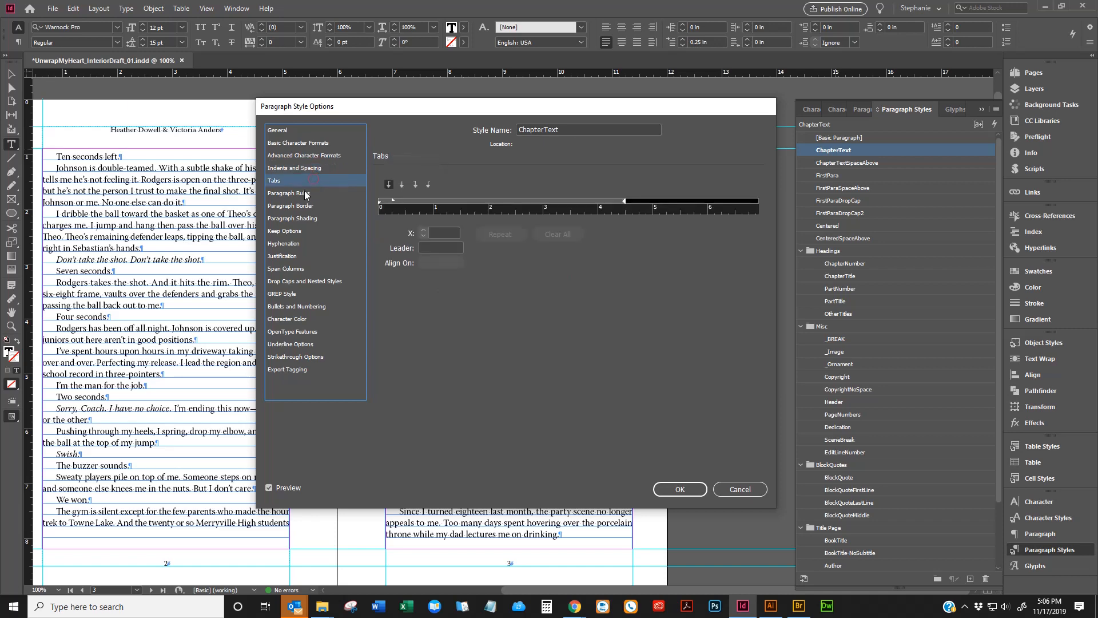
left_click(307, 194)
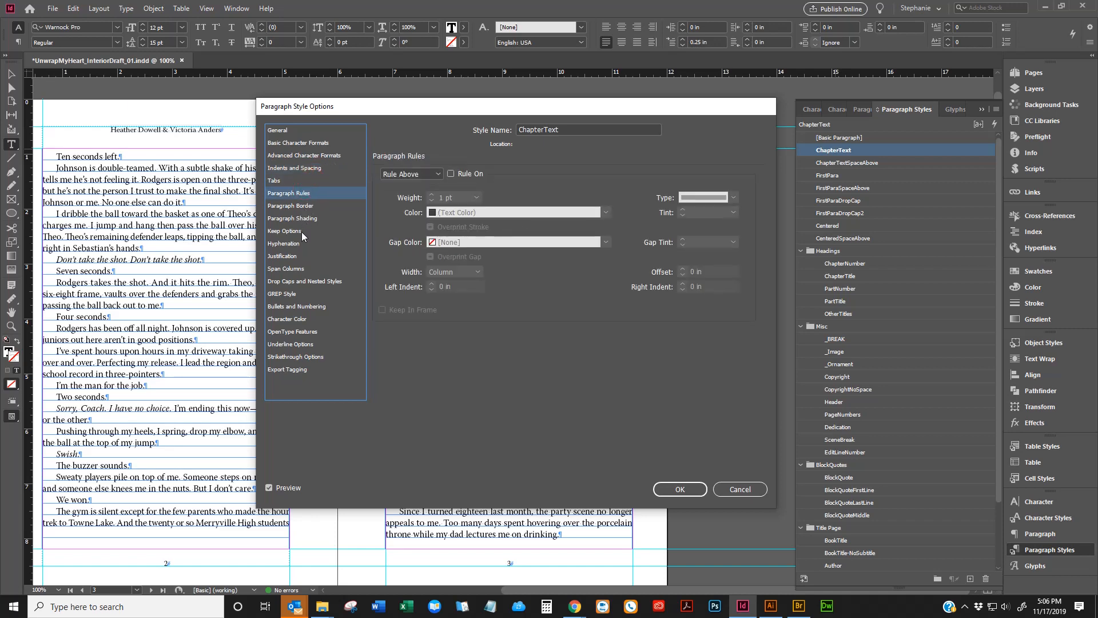
left_click(301, 232)
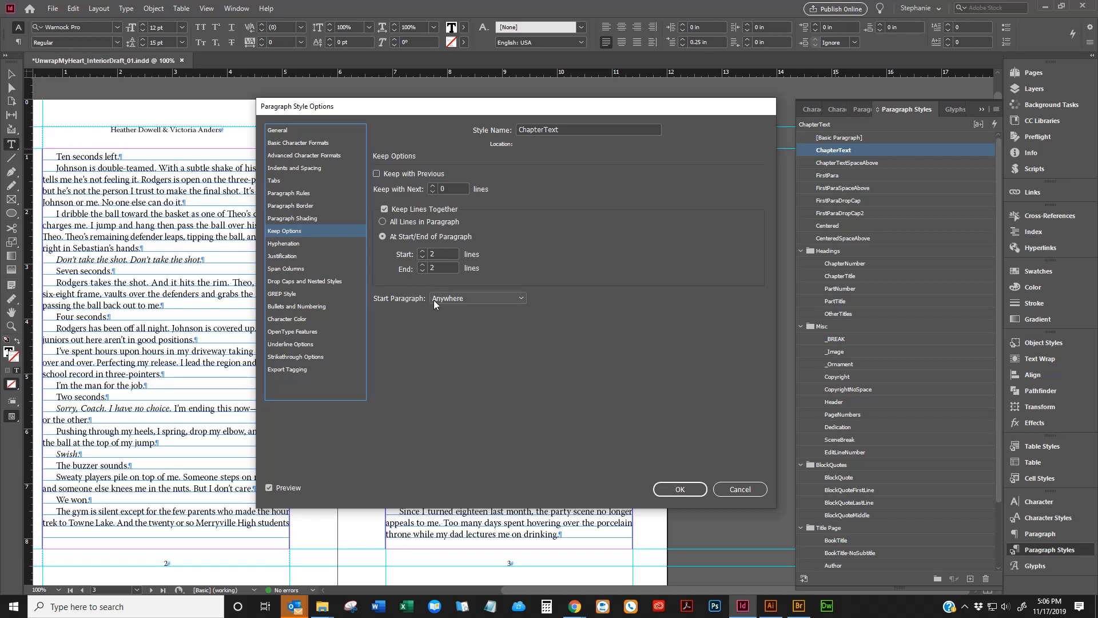
left_click(281, 243)
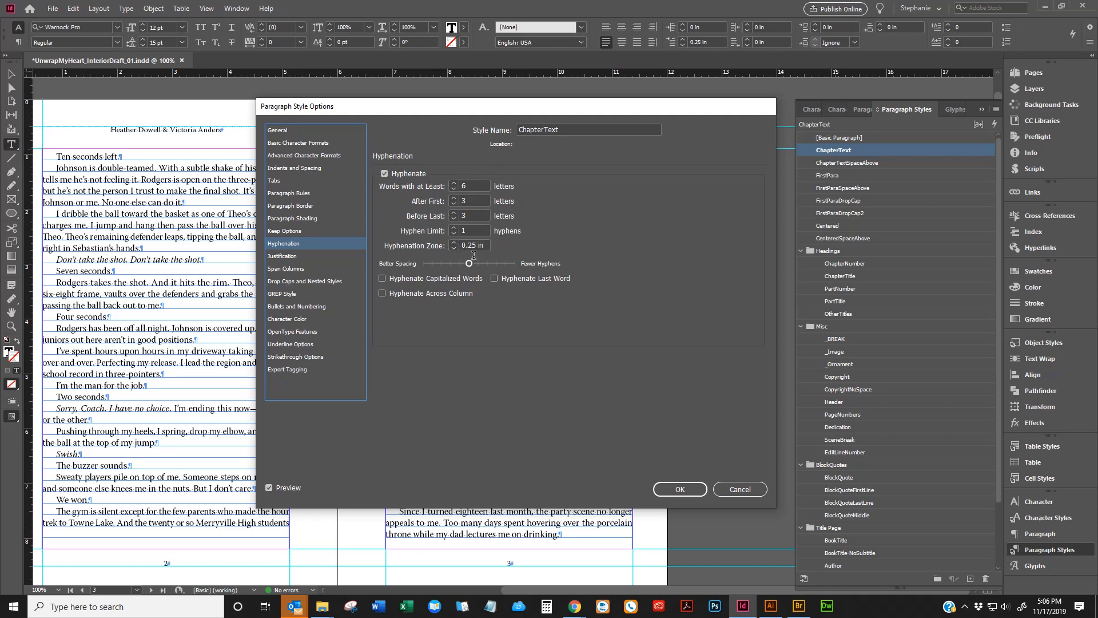
Step: Set hyphenation to words of at least 6 letters and review the Justification values
type("6")
left_click(484, 187)
key("Tab")
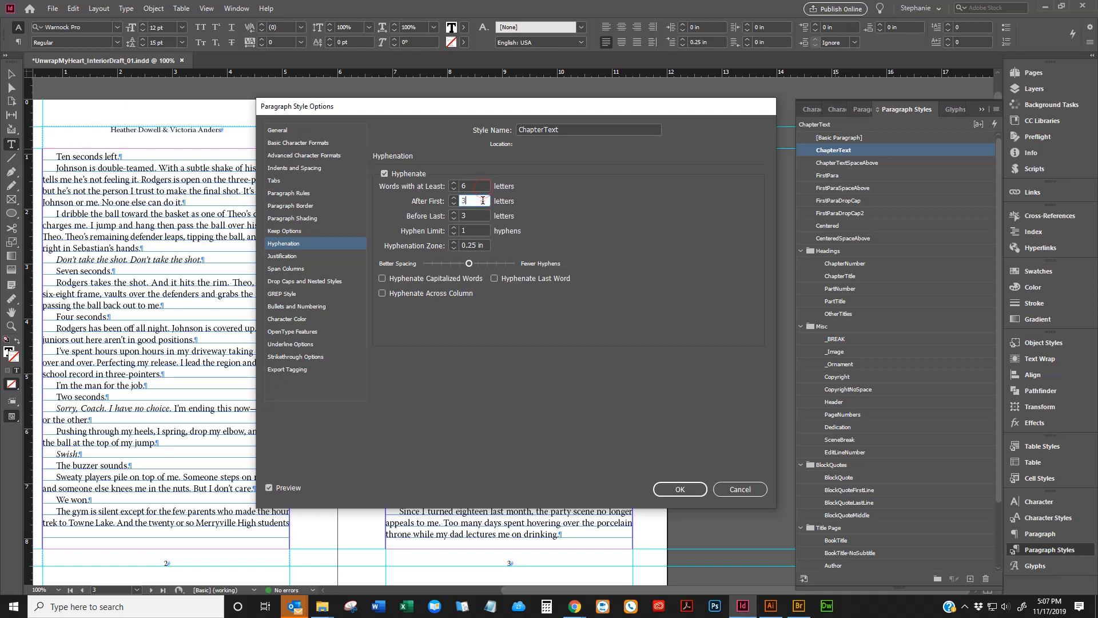
key("Tab")
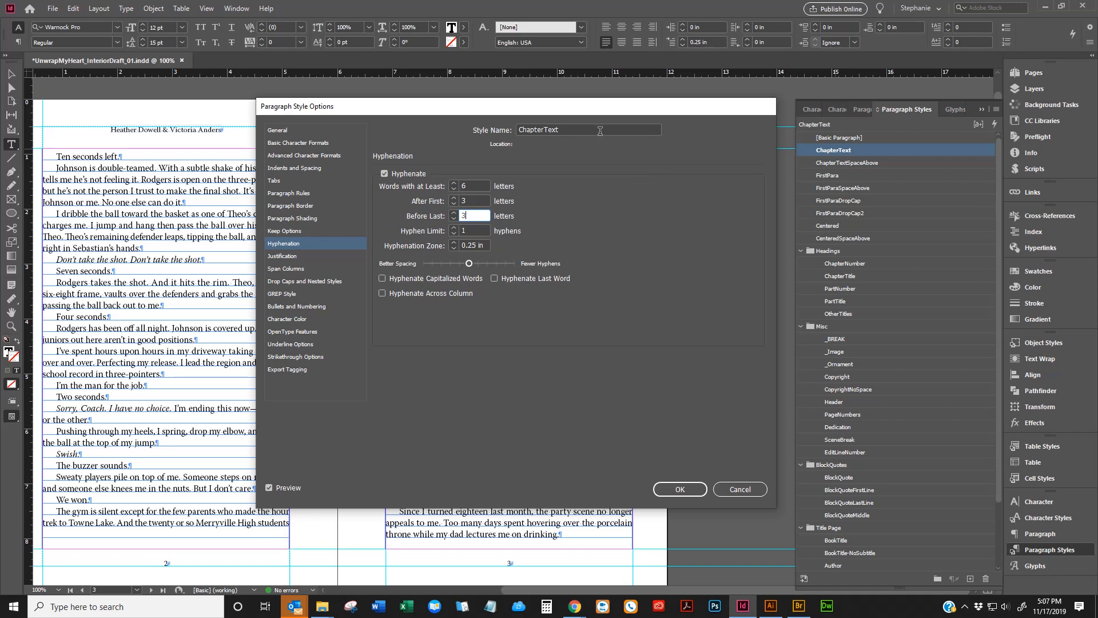
left_click(311, 255)
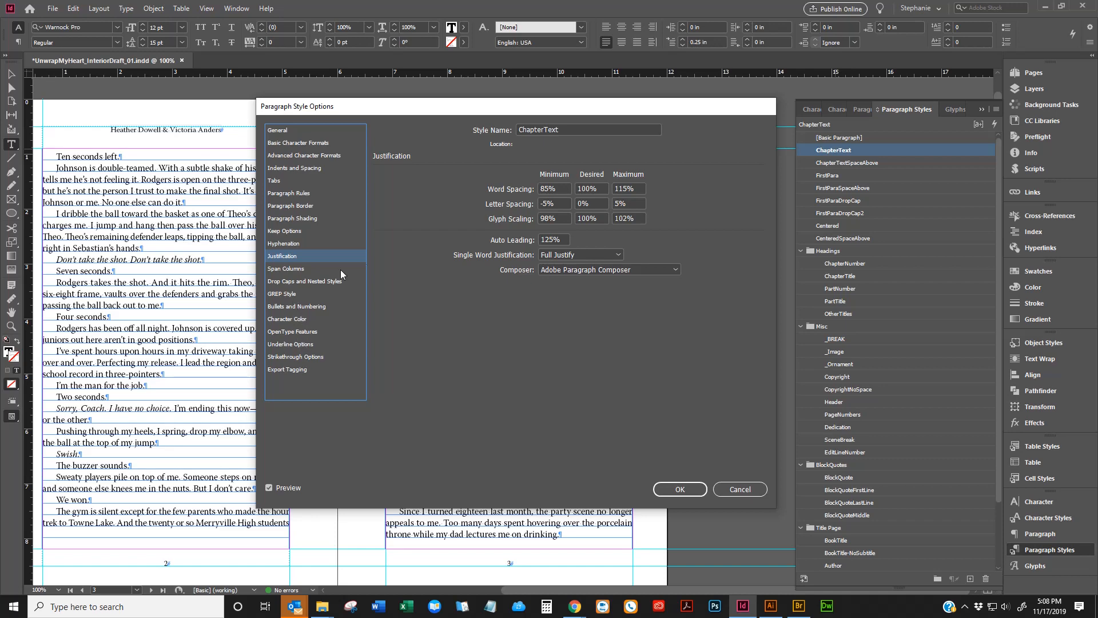
Step: Inspect the two no-break GREP style rules, '.{10}$' and '\b\w+?-\w+?\b'
left_click(293, 295)
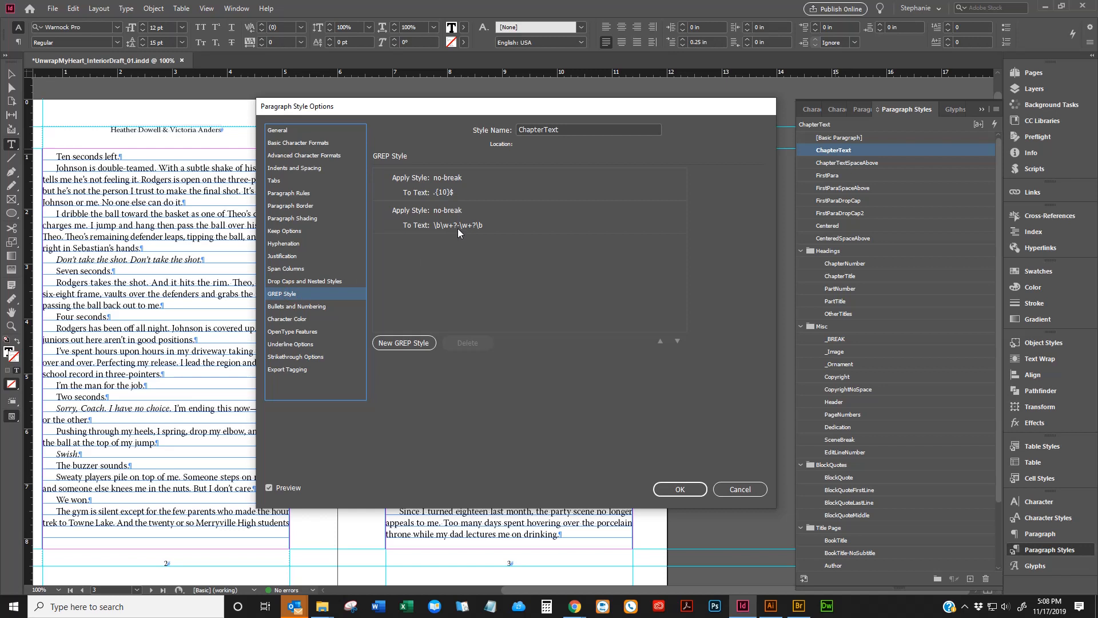
left_click(466, 176)
left_click(472, 193)
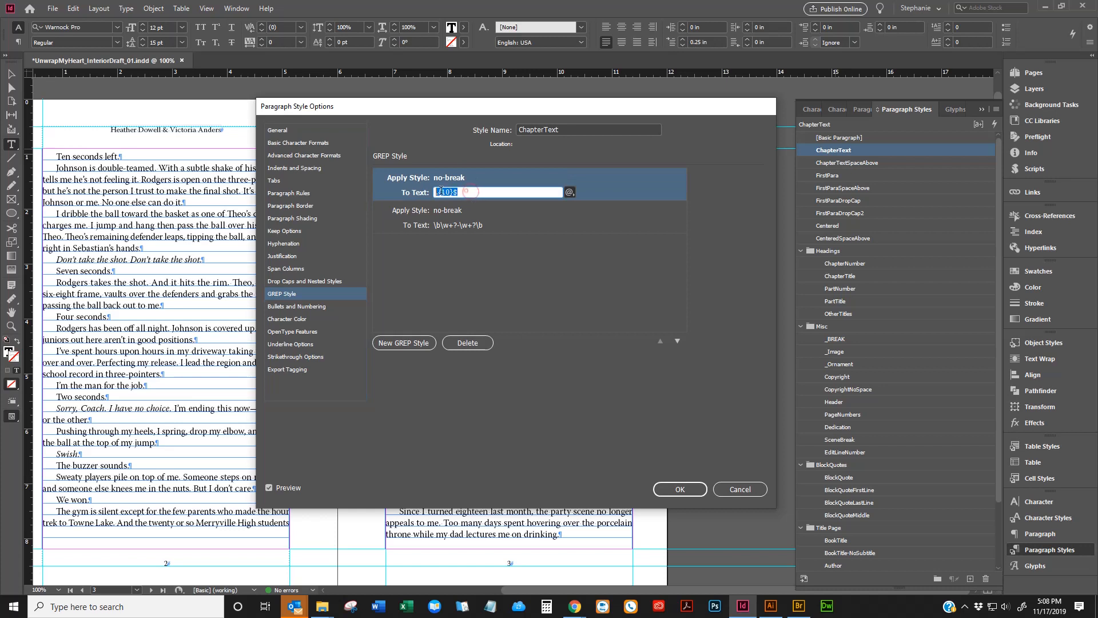
left_click(503, 224)
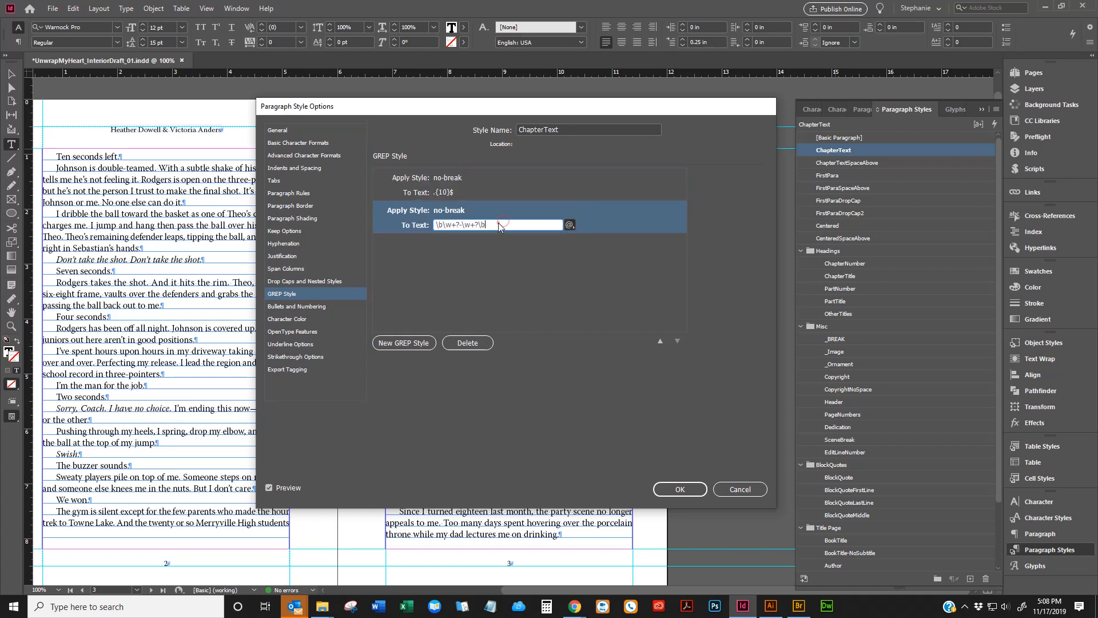
left_click_drag(499, 225, 392, 224)
left_click(515, 225)
left_click(466, 193)
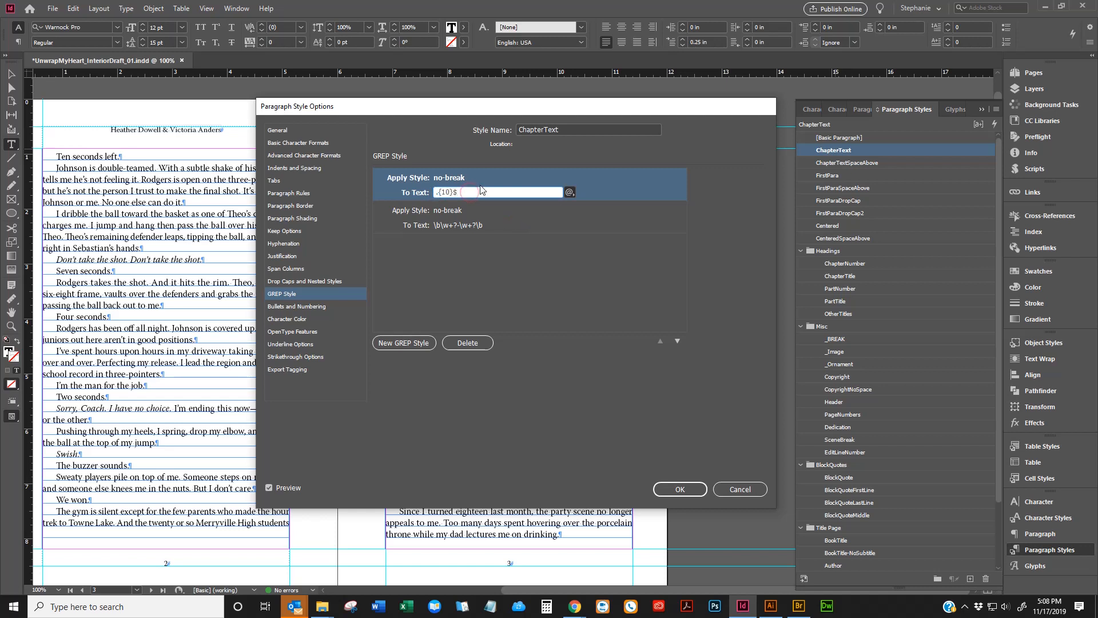
left_click(480, 182)
left_click(482, 192)
left_click(483, 226)
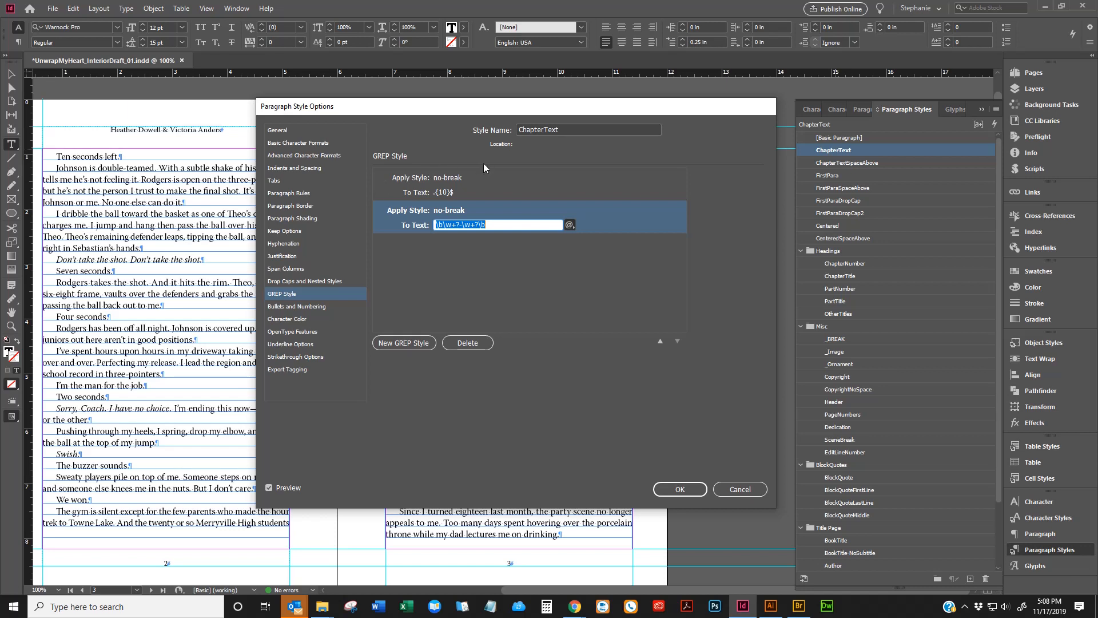
Step: Recheck the '.{10}$' rule's applied style, then cancel the dialog and return to page 3
left_click(485, 190)
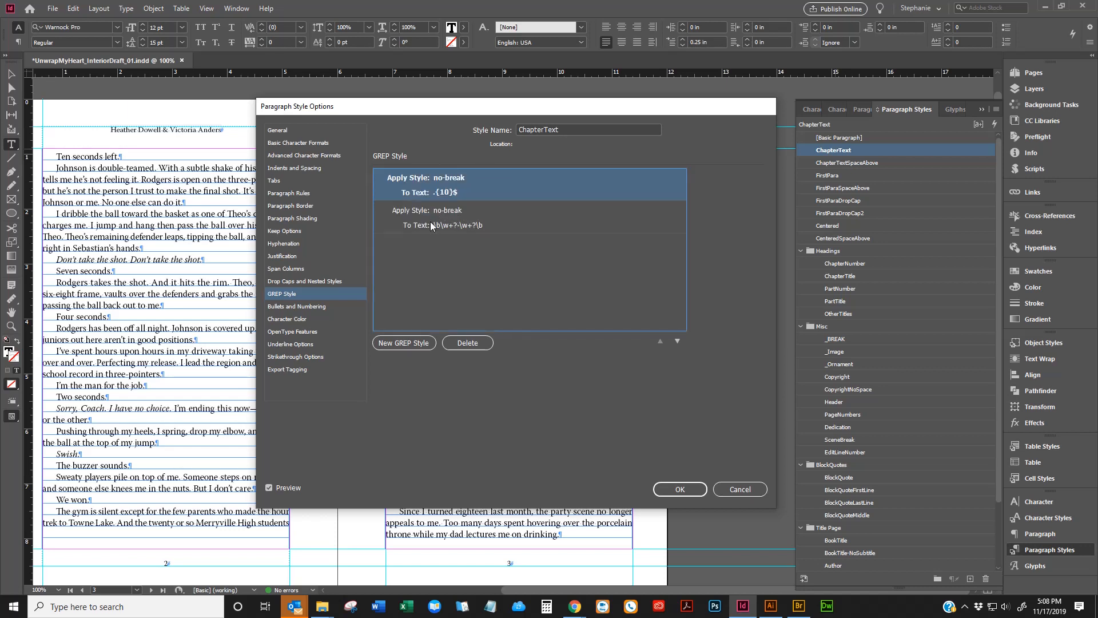
left_click(488, 178)
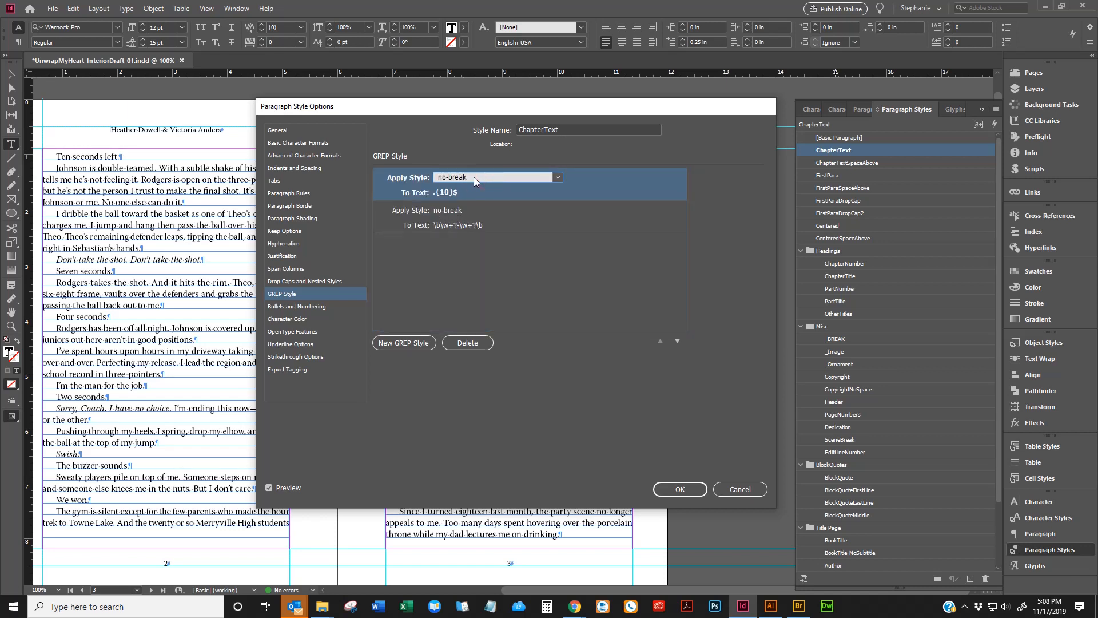
left_click(473, 194)
left_click(475, 173)
left_click(475, 189)
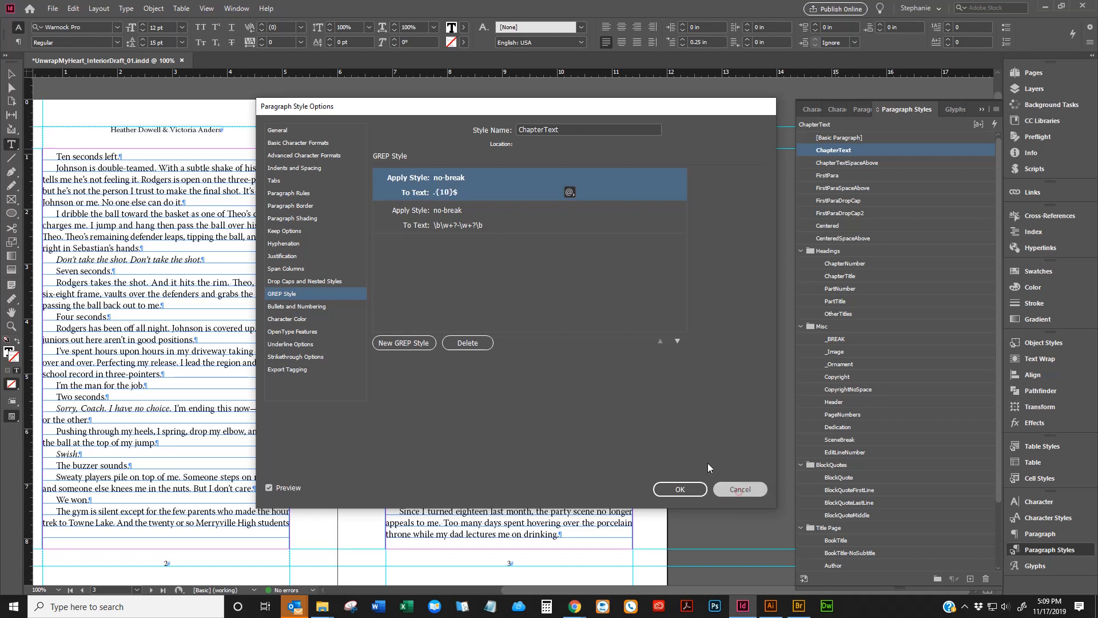
left_click(739, 490)
left_click(528, 409)
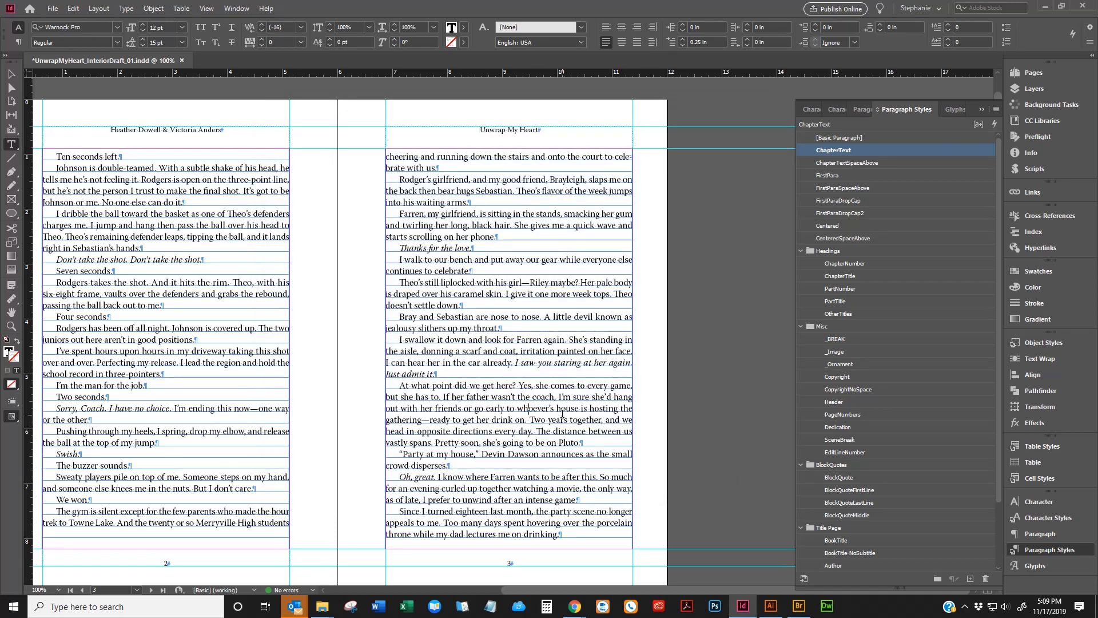
Step: Keep 'Pluto.' with the preceding words, removing the forced break and extra space before it
left_click(433, 168)
left_click(559, 440)
key("shift+Return")
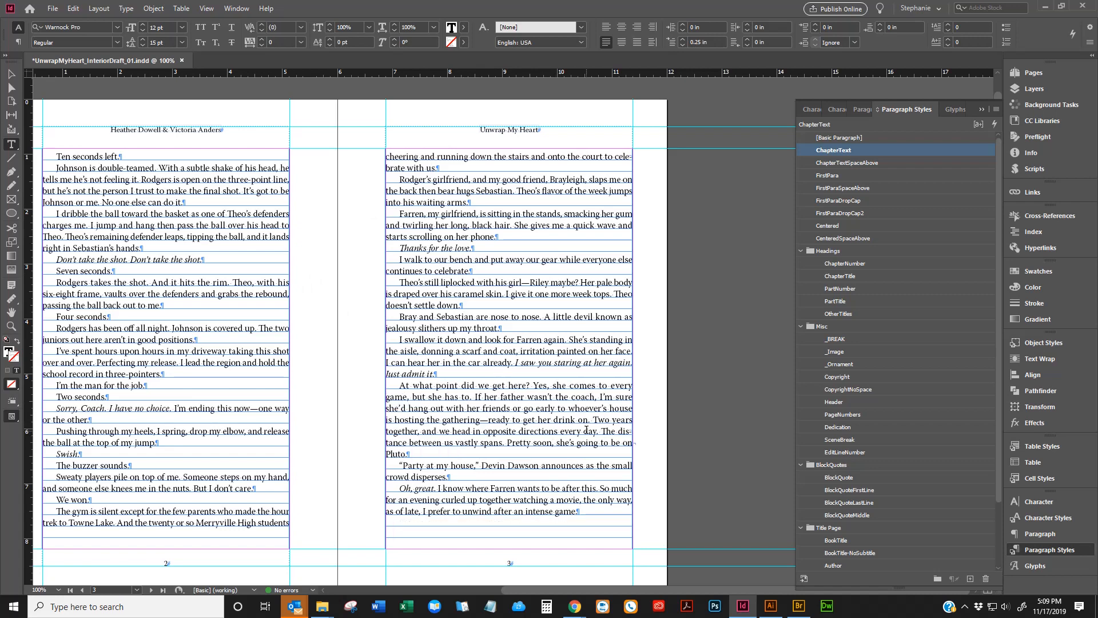
left_click(409, 454)
double_click(410, 455)
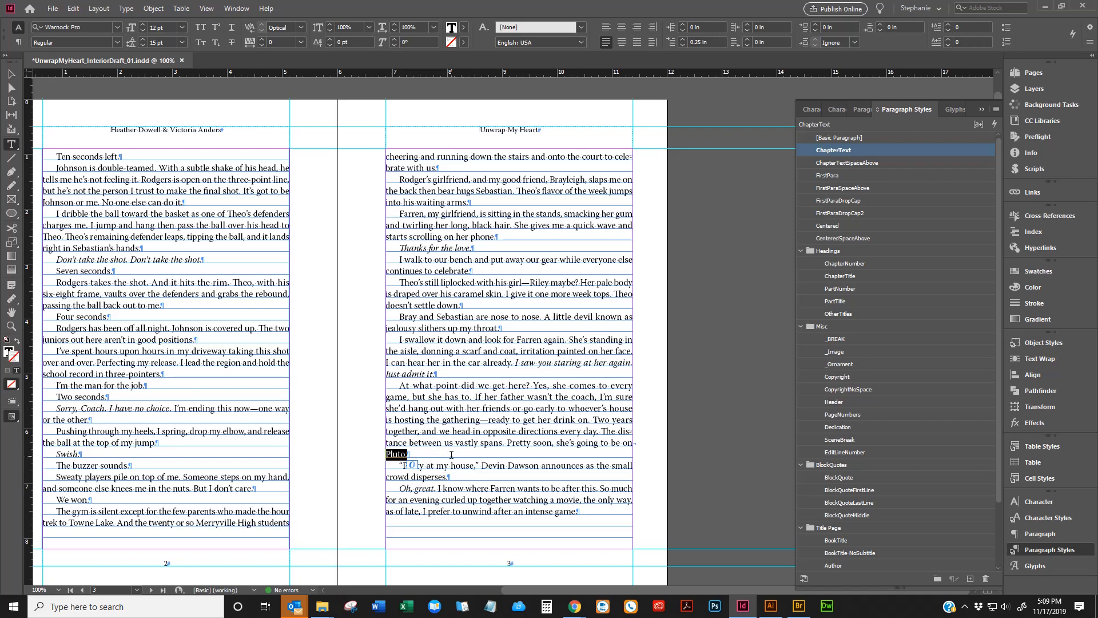
left_click(534, 440)
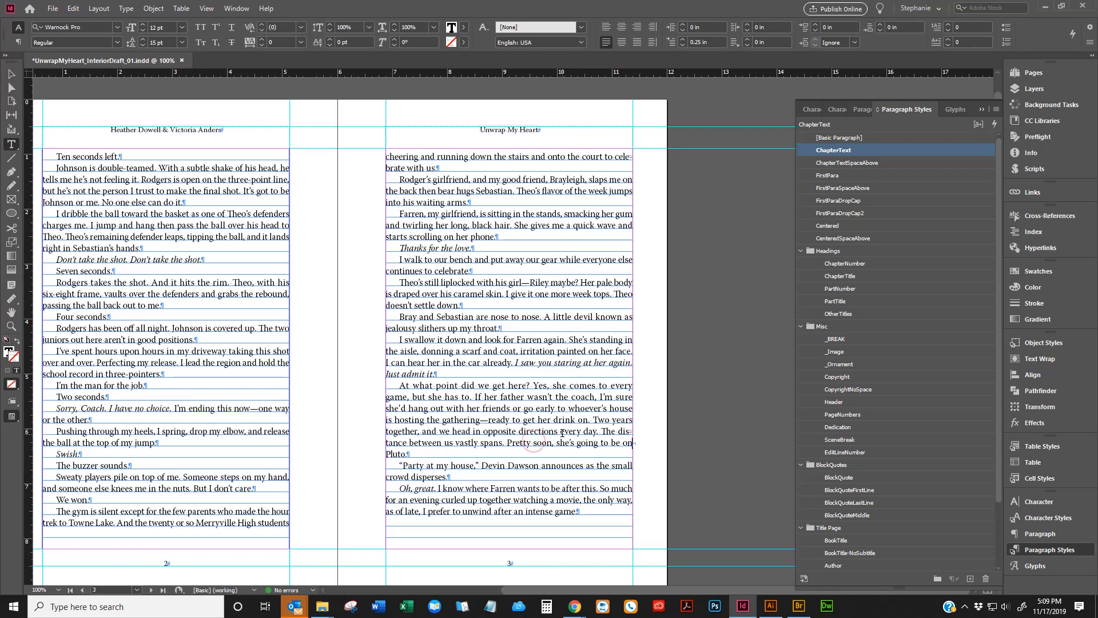
key("BackSpace")
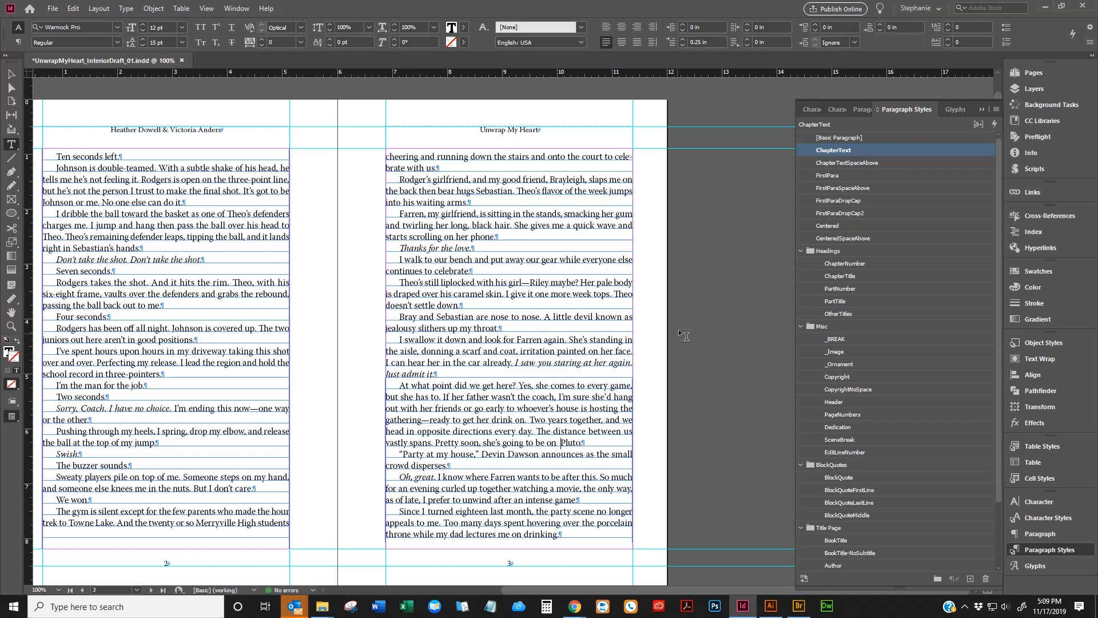
key("BackSpace")
right_click(849, 150)
left_click(877, 158)
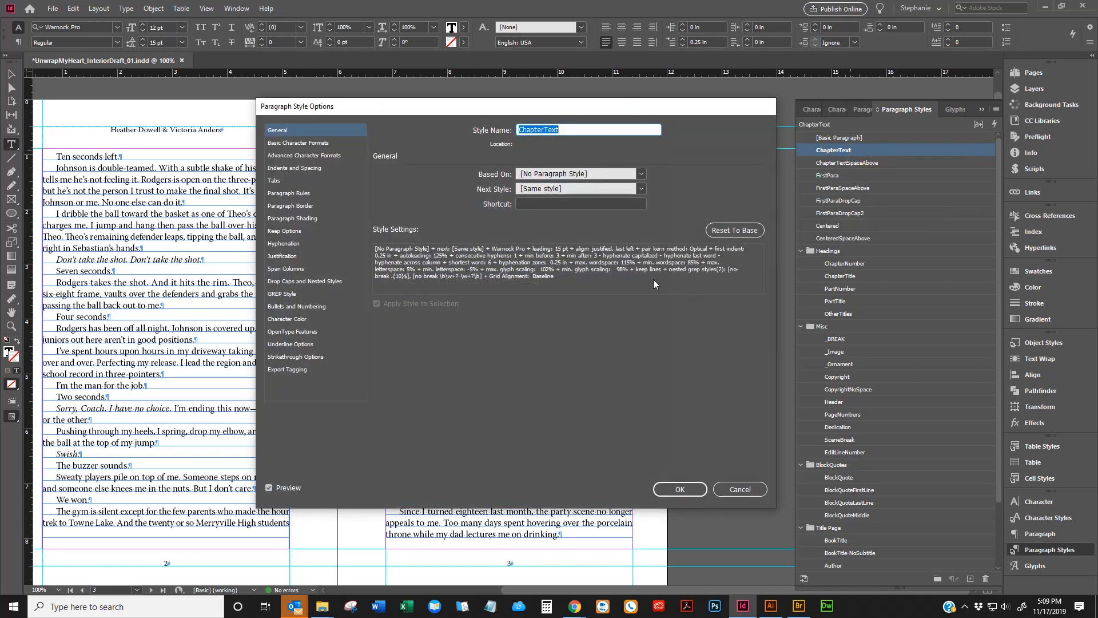
left_click(296, 297)
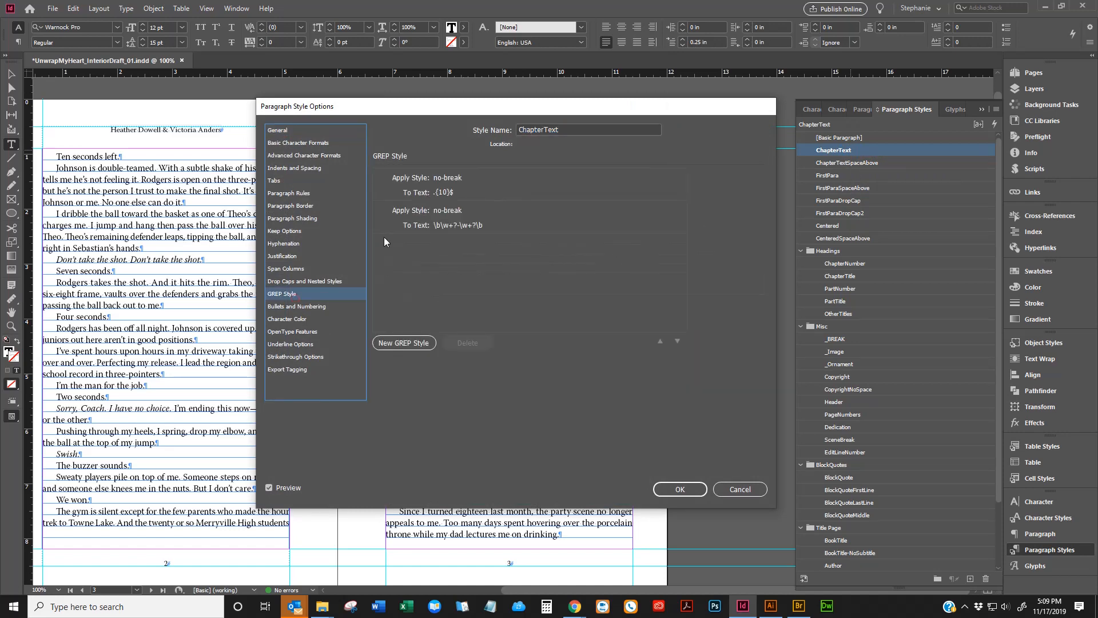
left_click(458, 176)
left_click(484, 172)
left_click(484, 173)
left_click(464, 192)
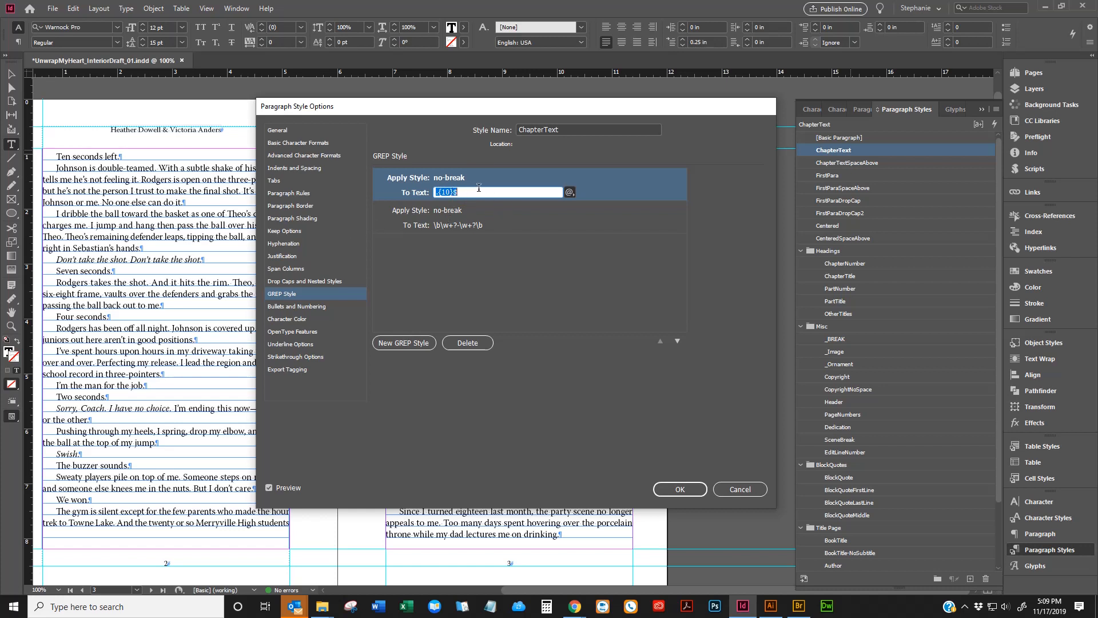
left_click_drag(468, 192, 408, 192)
left_click(739, 490)
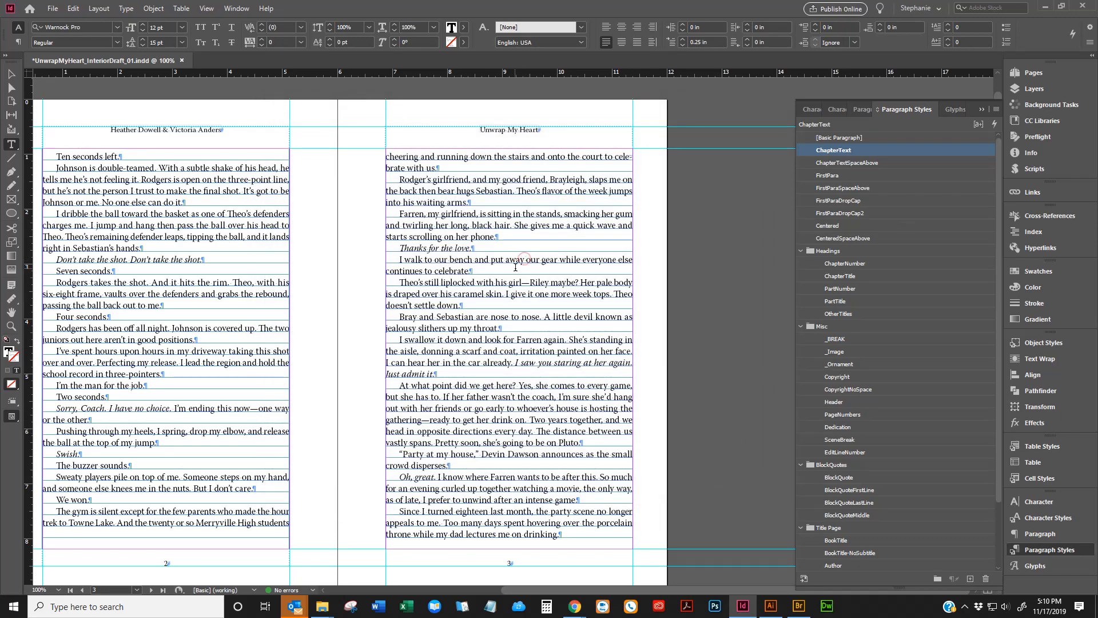
Step: On page 1, apply FirstParaDropCap to the first paragraph of Chapter 1 'Zain'
scroll(523, 258, "up", 10)
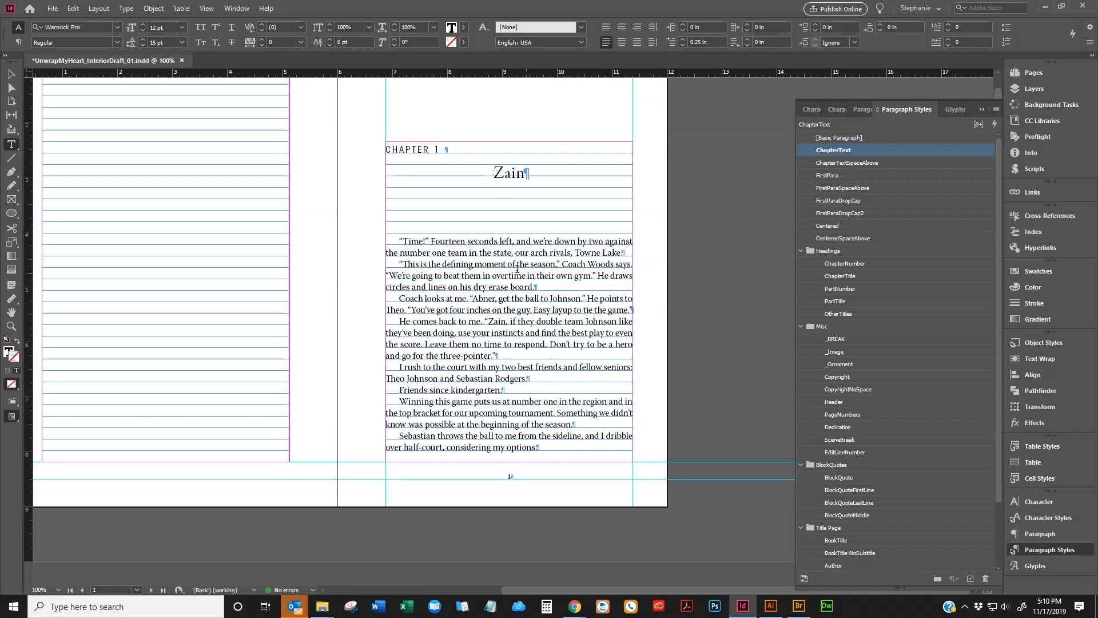
left_click(472, 253)
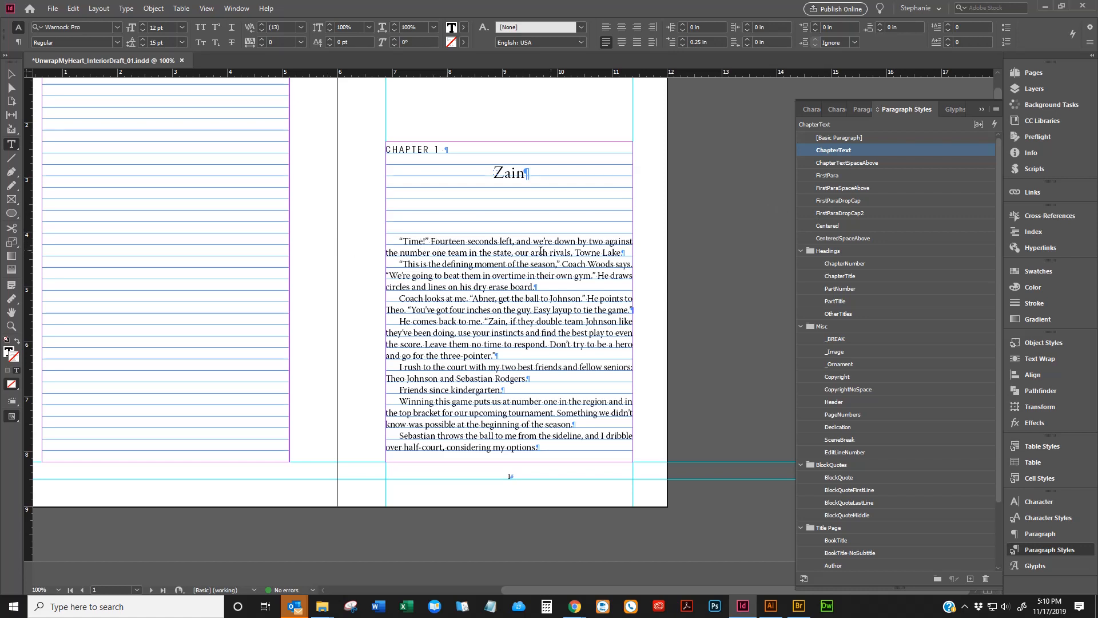
triple_click(472, 245)
left_click(467, 242)
left_click(858, 202)
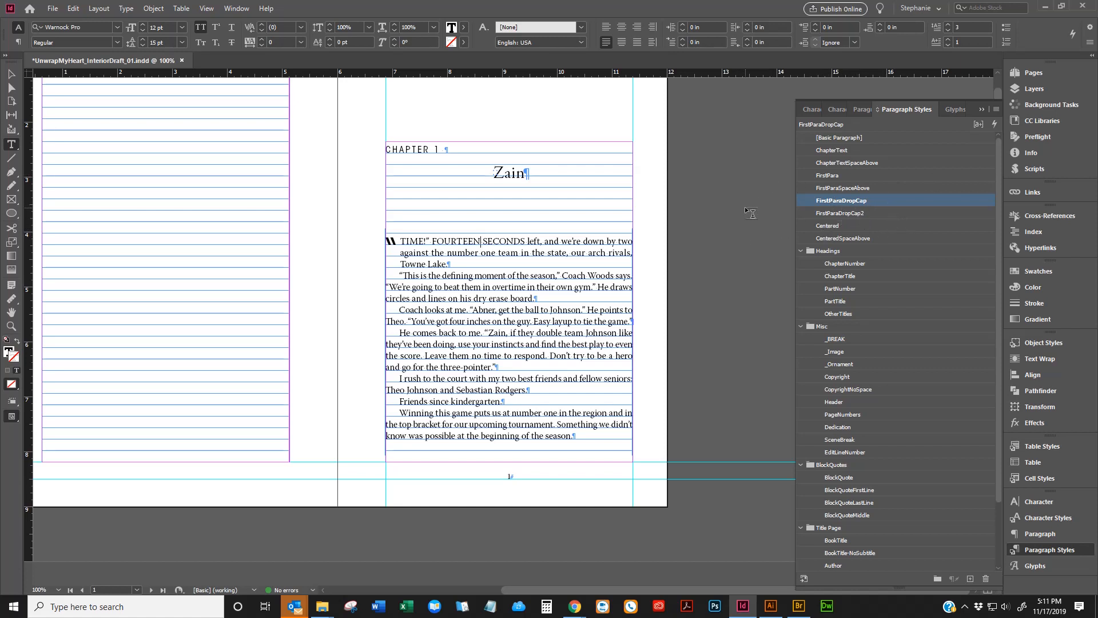
right_click(837, 203)
left_click(847, 209)
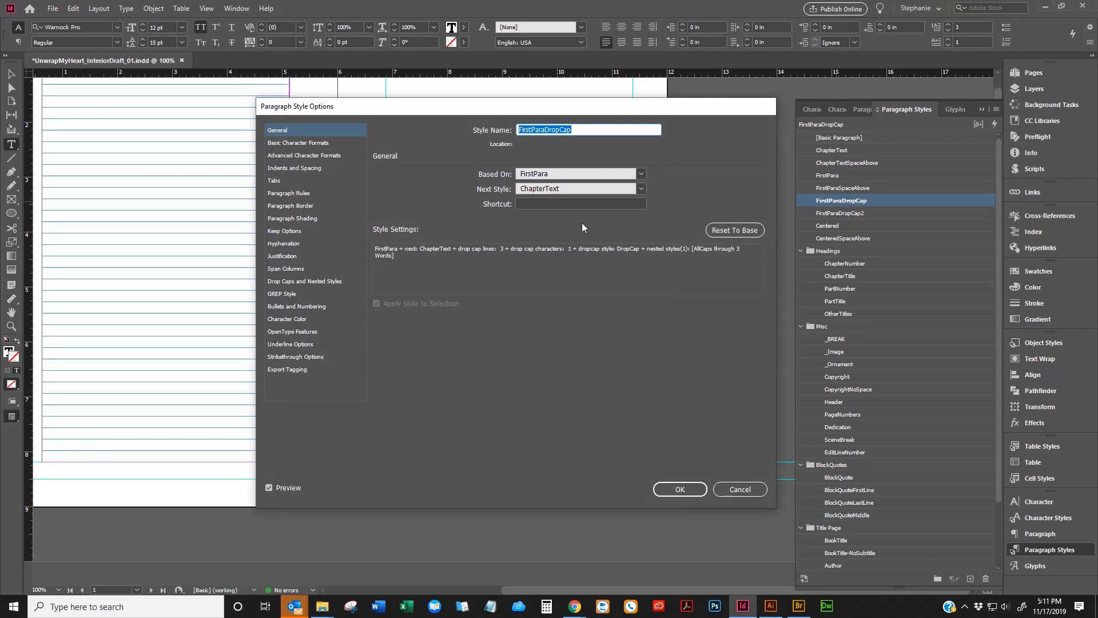
left_click(311, 144)
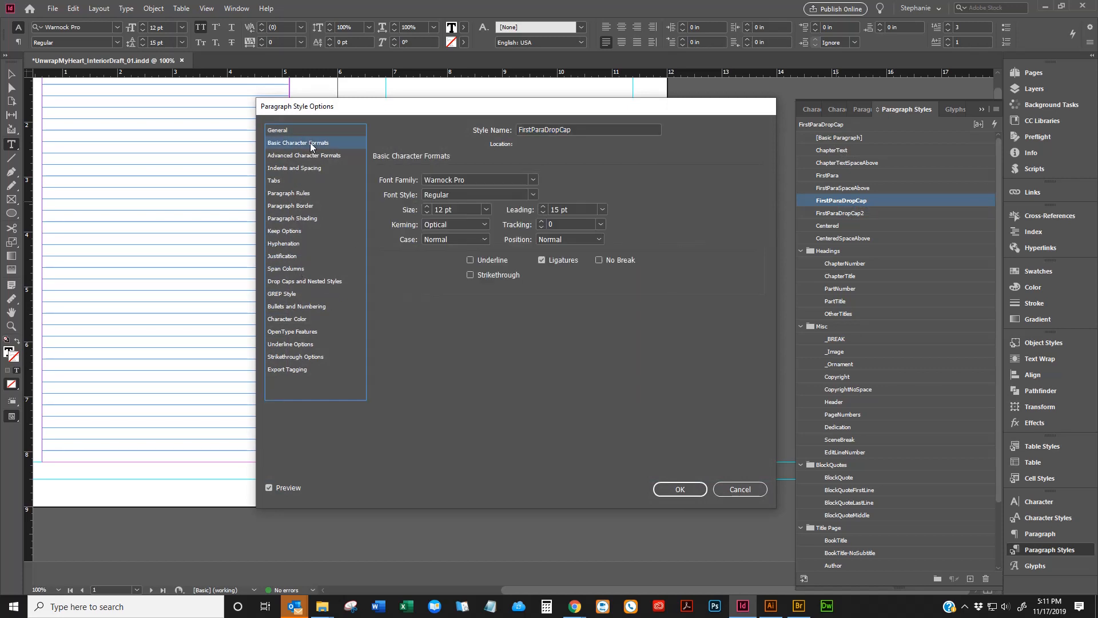
left_click(309, 129)
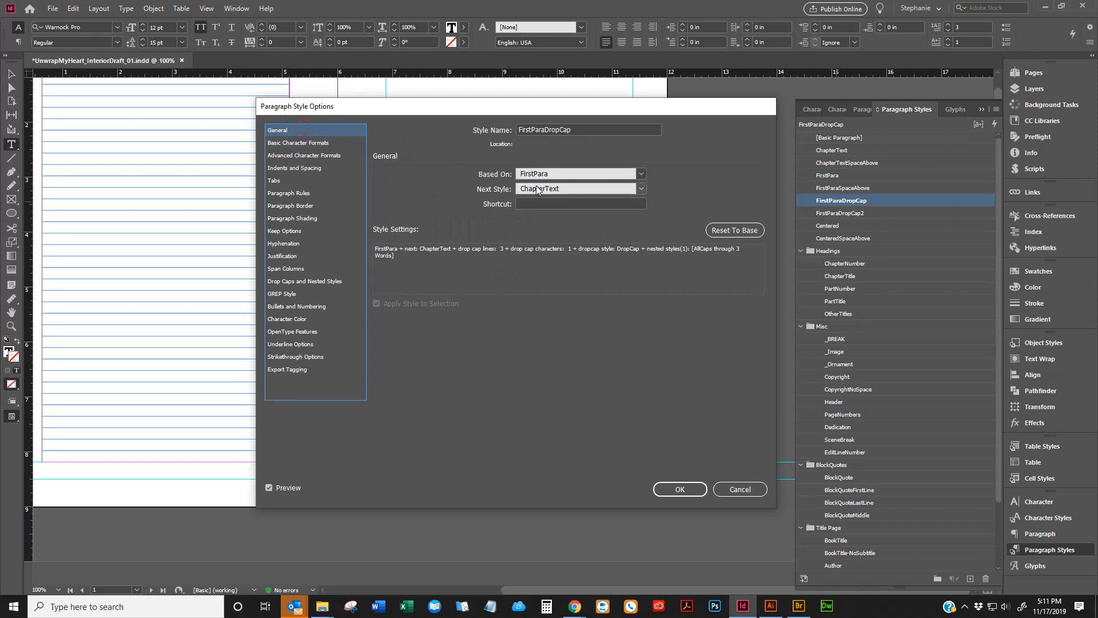
left_click(732, 488)
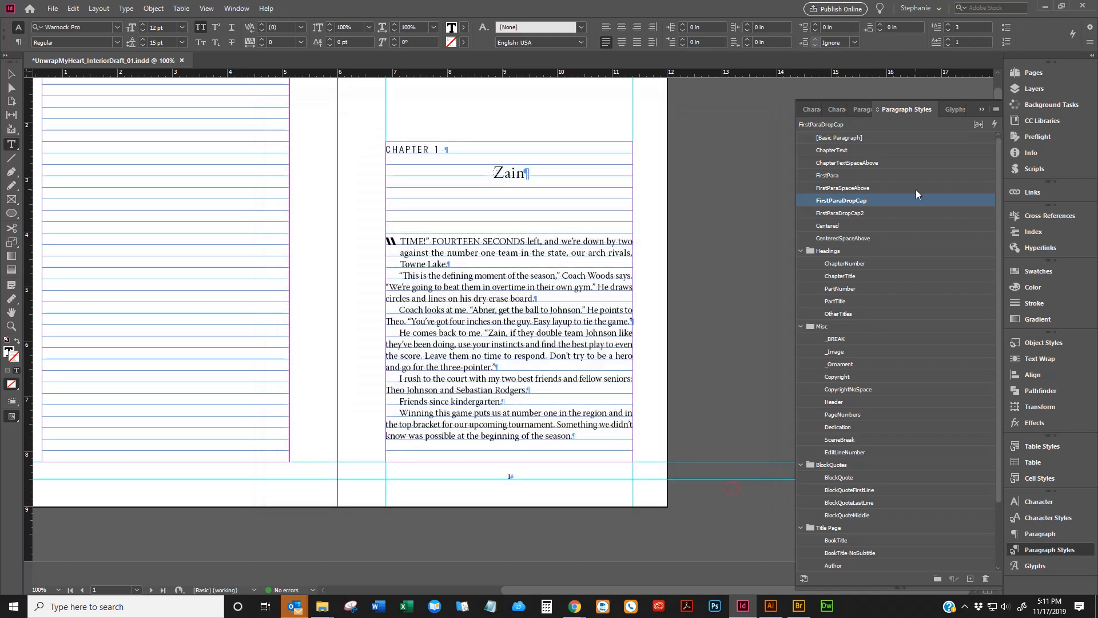
right_click(837, 152)
Step: Review the ChapterText and ChapterTextSpaceAbove style options, keeping ChapterTextSpaceAbove based on ChapterText
left_click(855, 159)
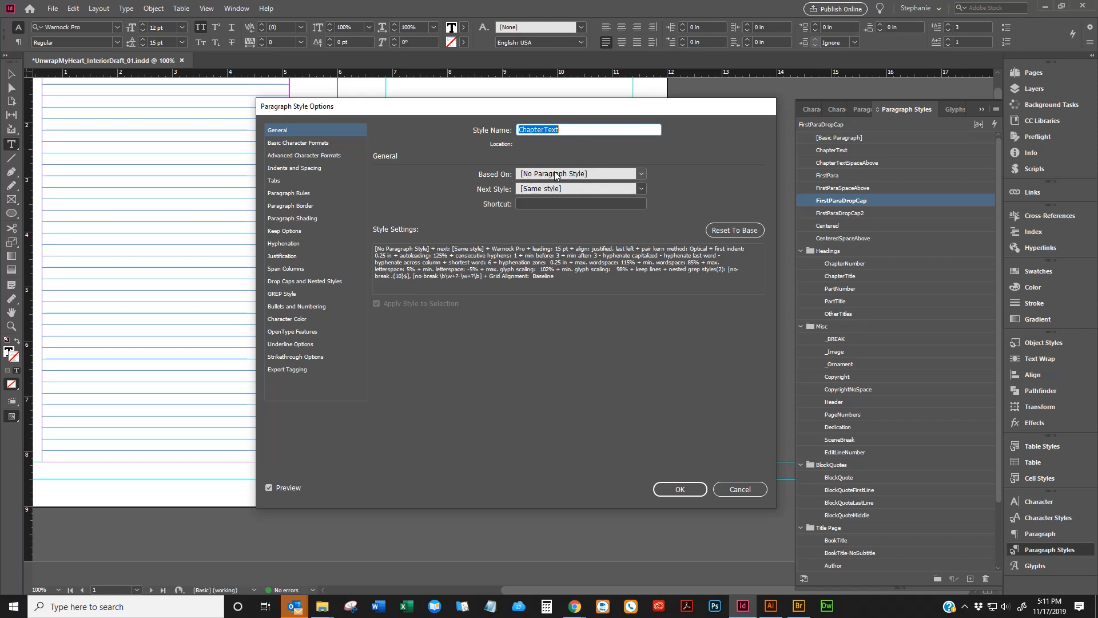
left_click(744, 486)
right_click(830, 161)
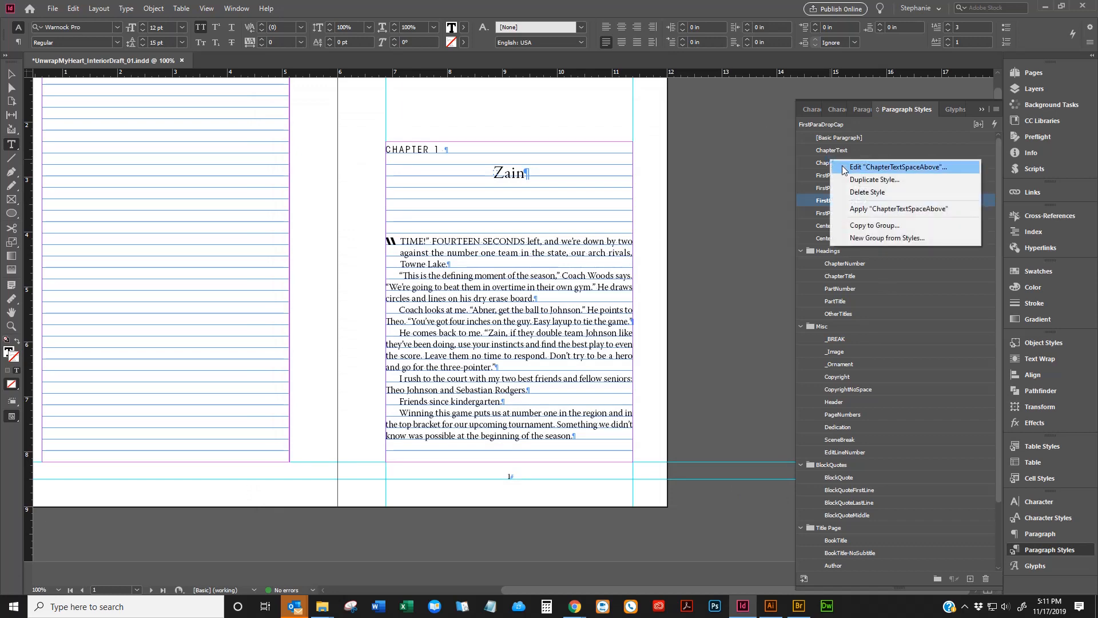
left_click(844, 167)
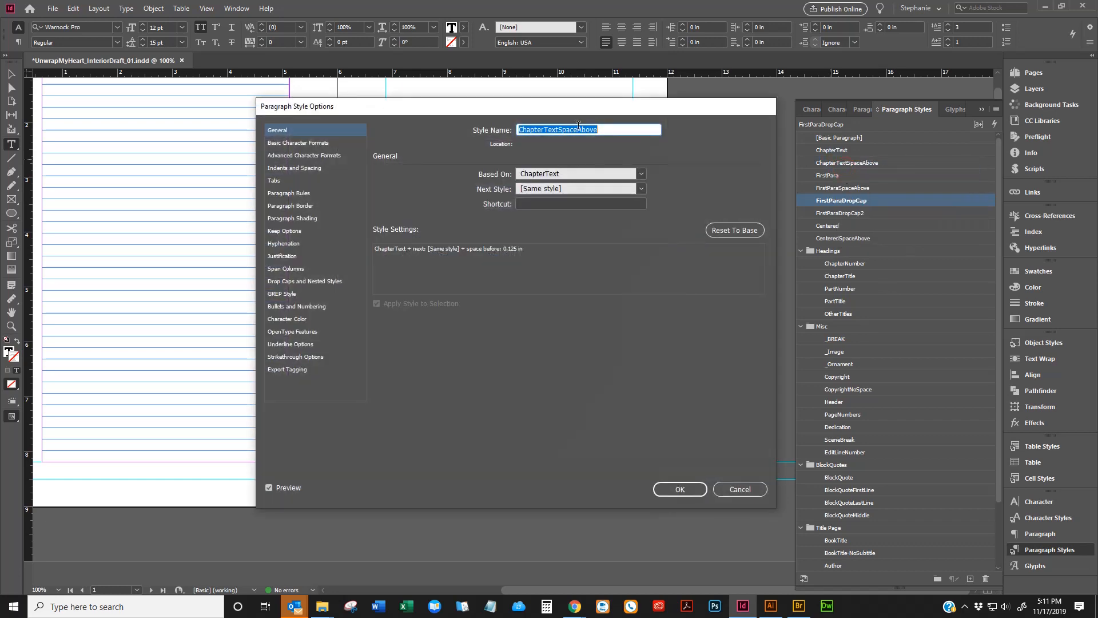
left_click(580, 172)
left_click(578, 170)
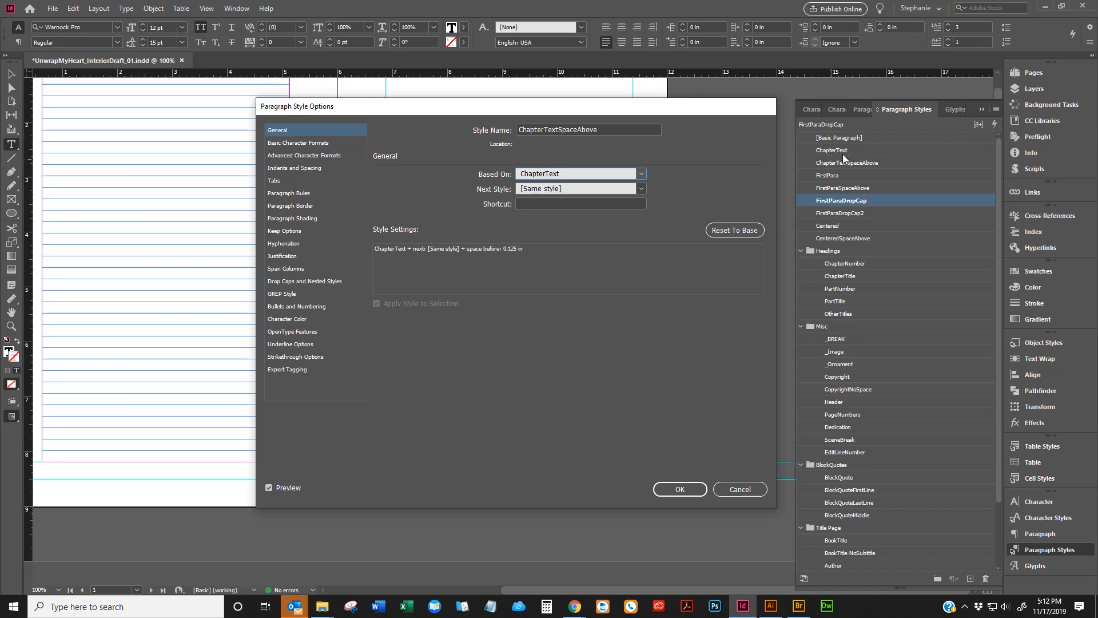
left_click(740, 489)
Step: Check the ChapterText style menu from the body text, then return to Chapter 1's opening paragraph
left_click(516, 318)
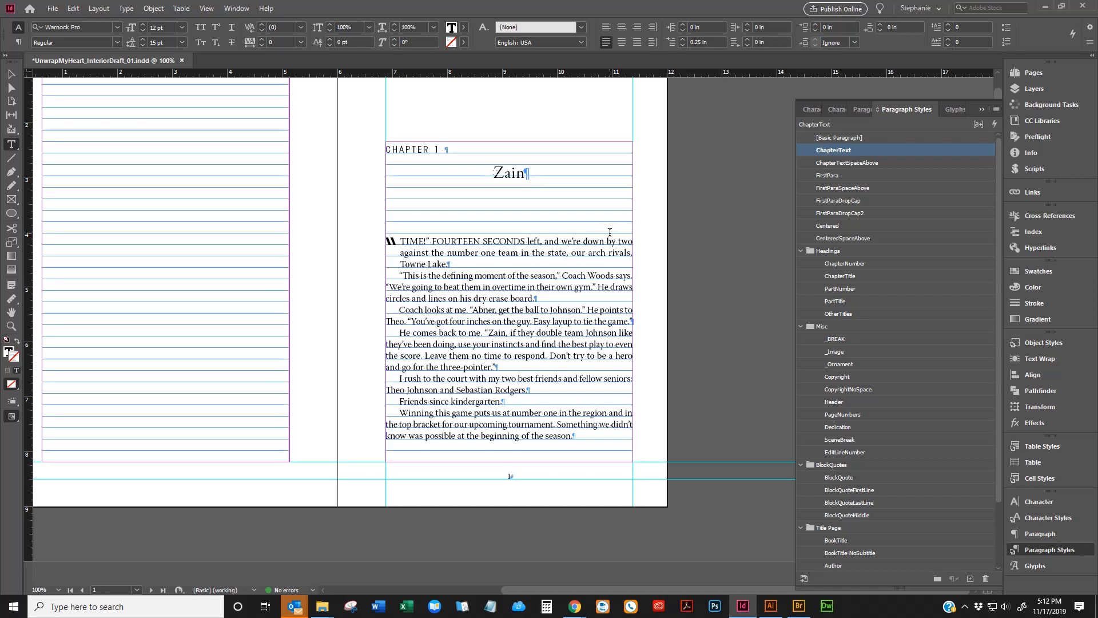
right_click(851, 152)
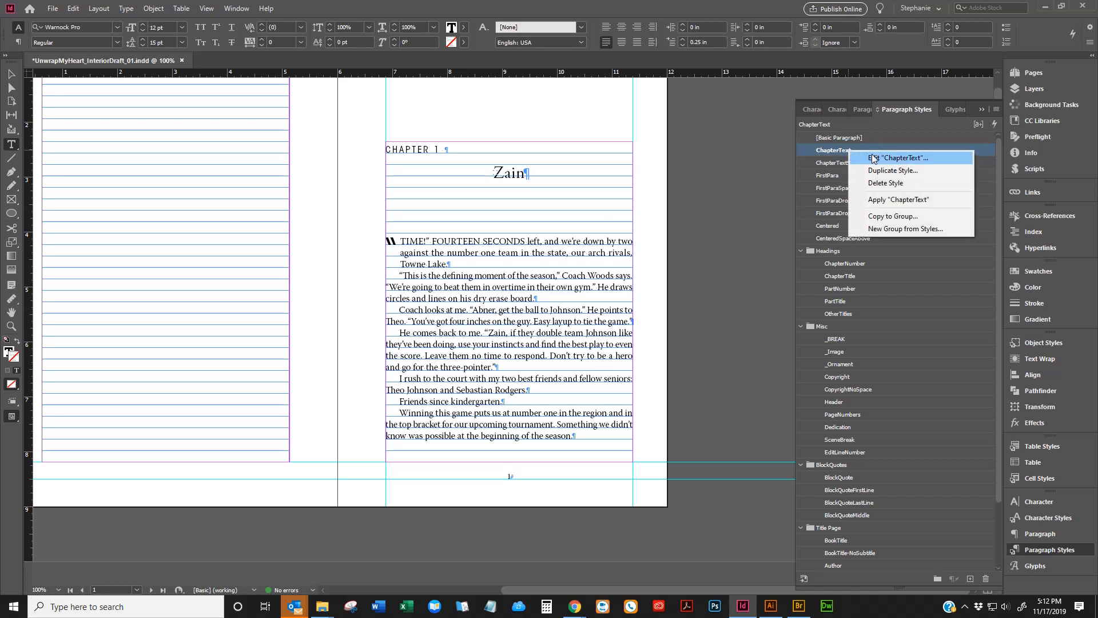
left_click(873, 158)
left_click(403, 252)
scroll(532, 261, "down", 10)
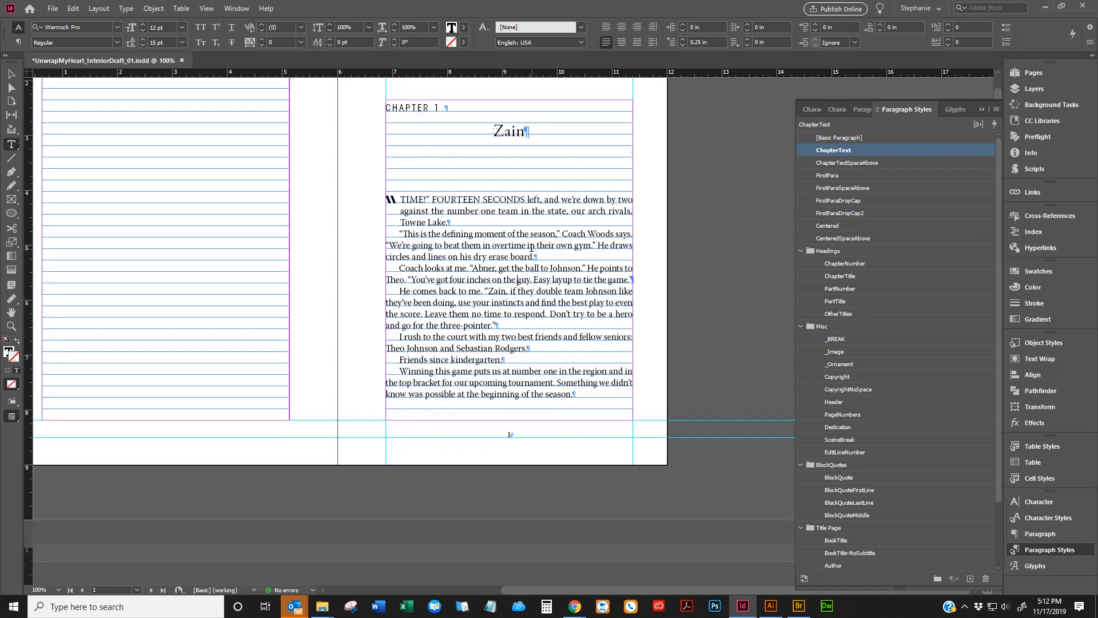
left_click(425, 291)
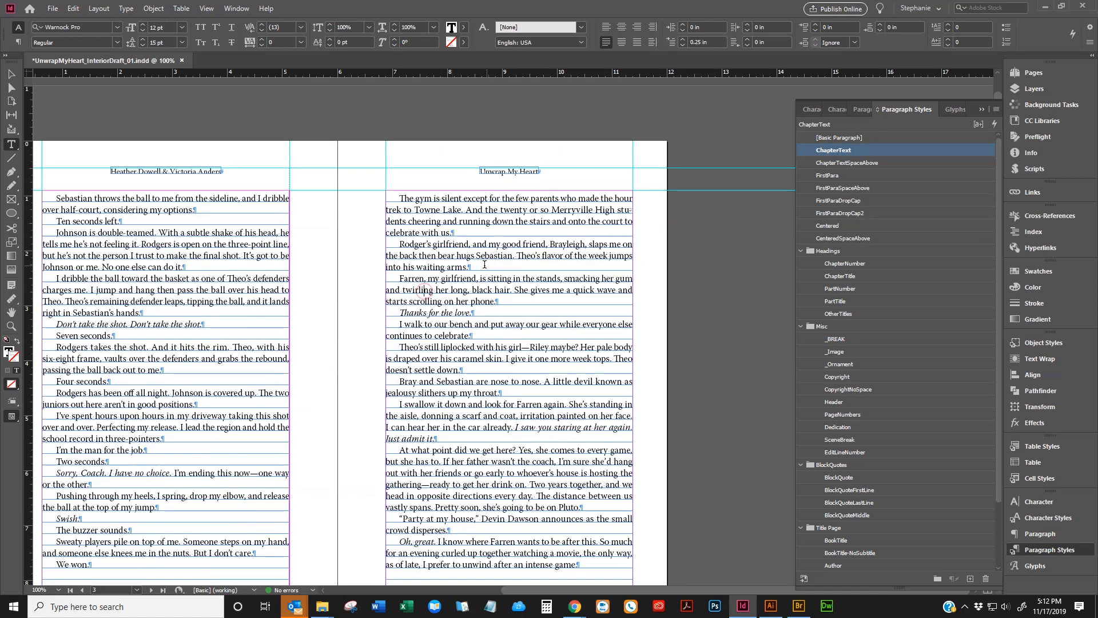
right_click(836, 152)
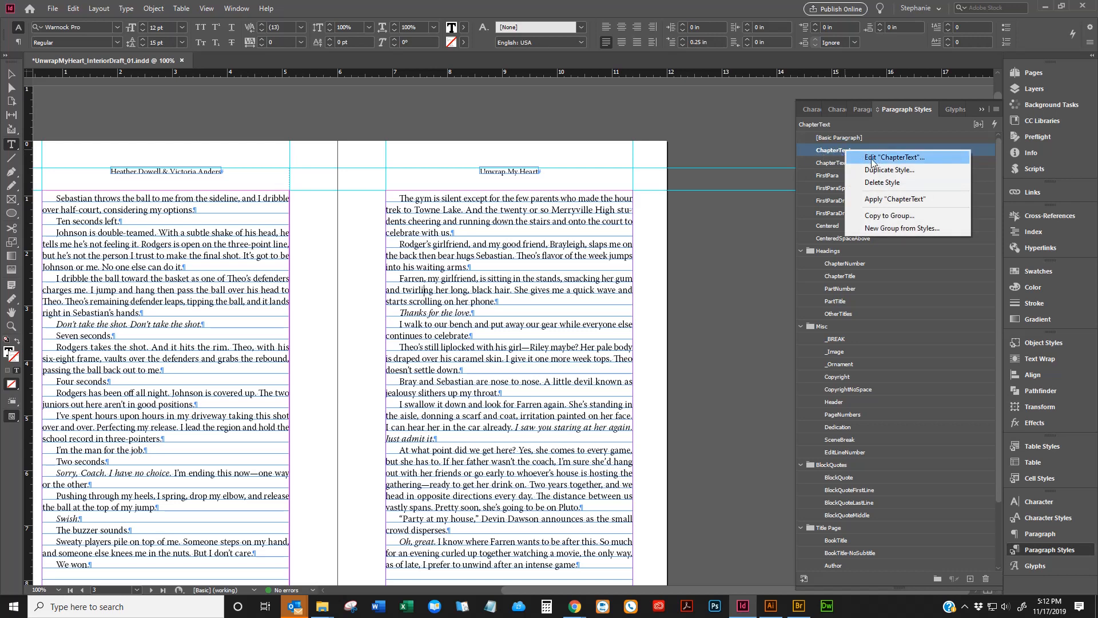
left_click(464, 282)
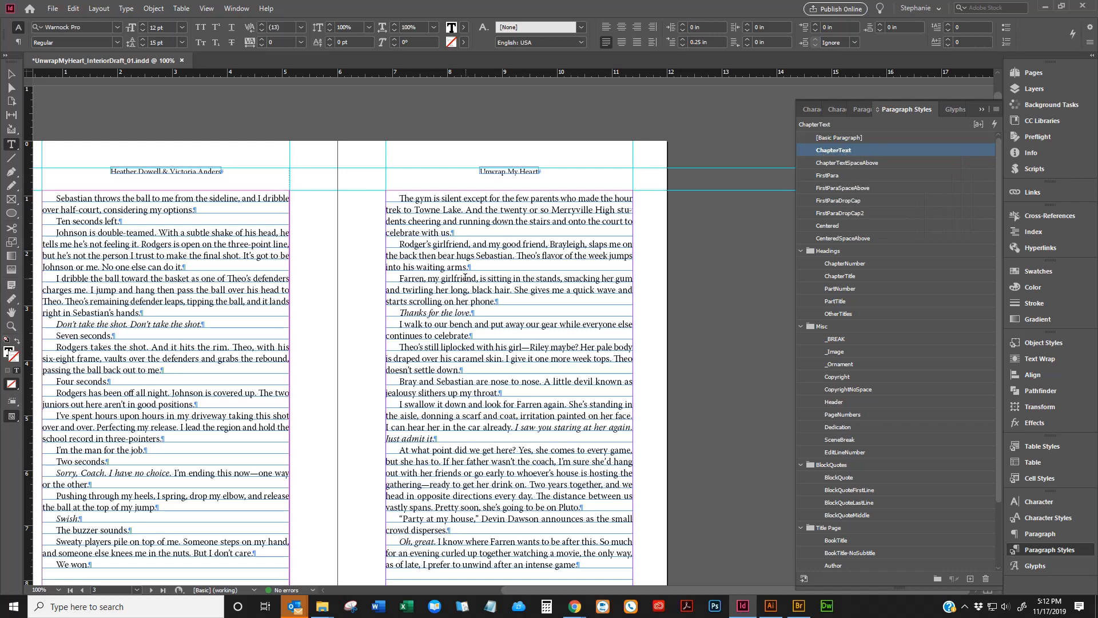
scroll(465, 279, "up", 8)
left_click(837, 200)
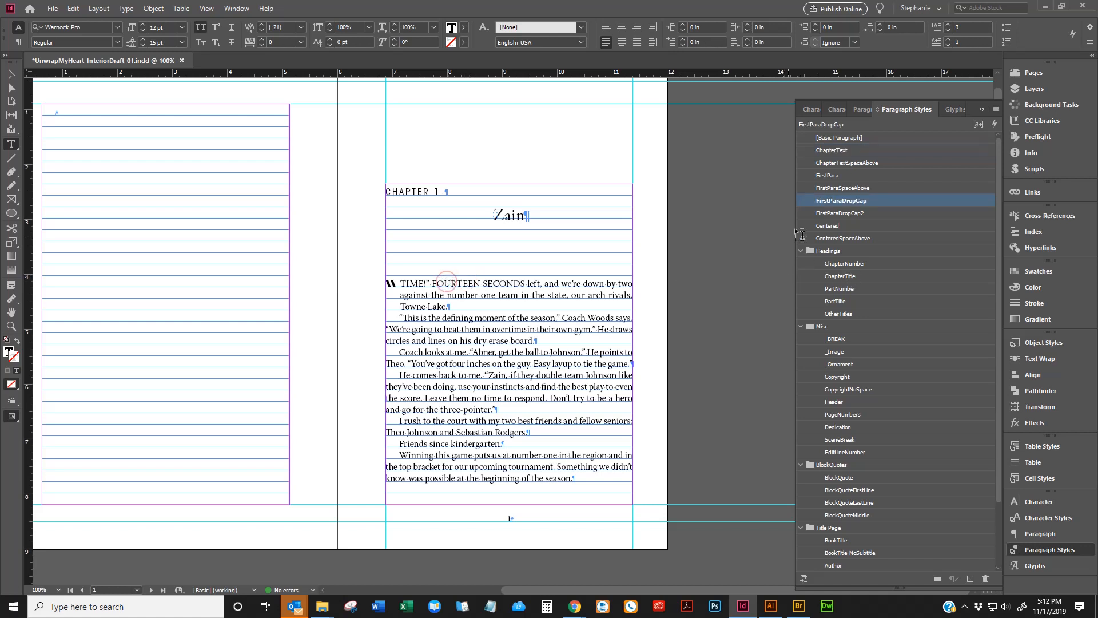
Step: Give Chapter 1's opening paragraph the FirstParaDropCap2 style and inspect the drop-cap letters
left_click(865, 214)
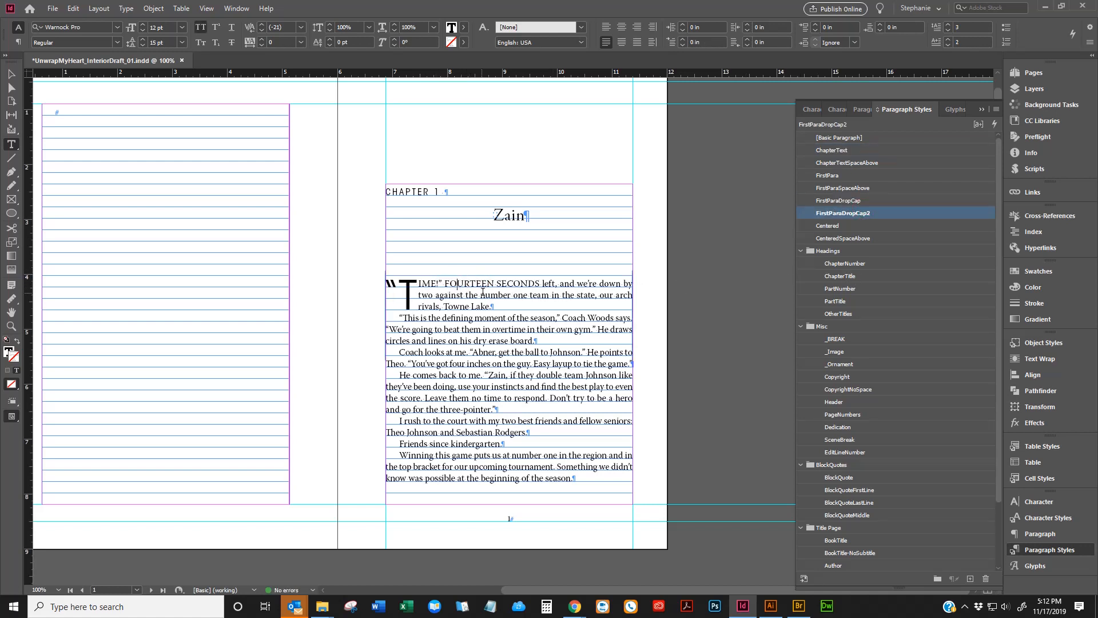
left_click_drag(401, 275, 495, 284)
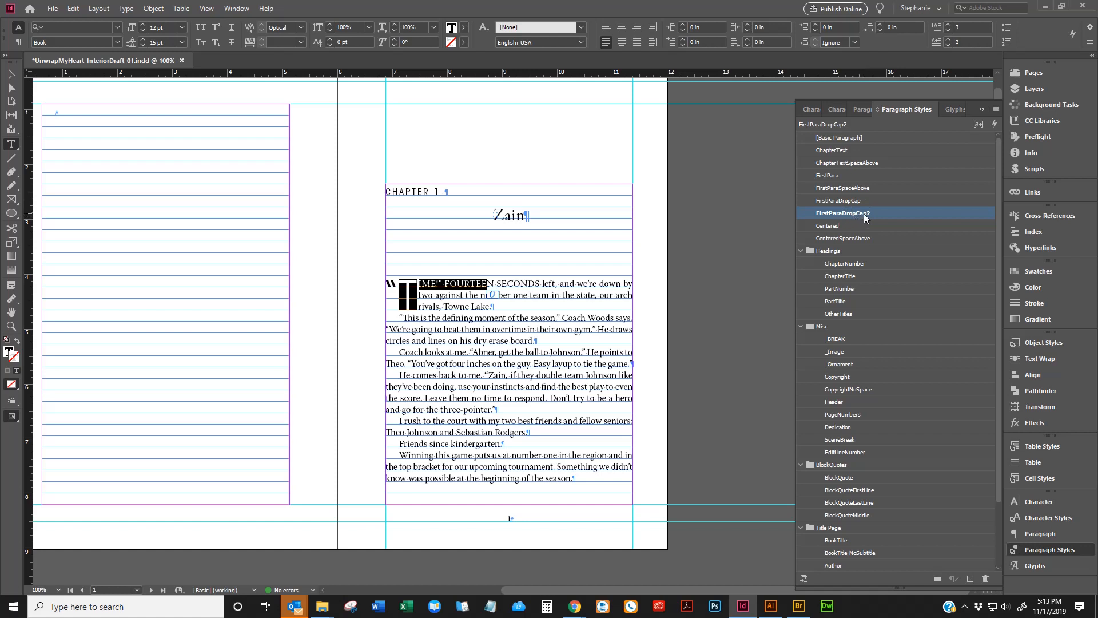
left_click(481, 285)
left_click_drag(419, 284, 424, 285)
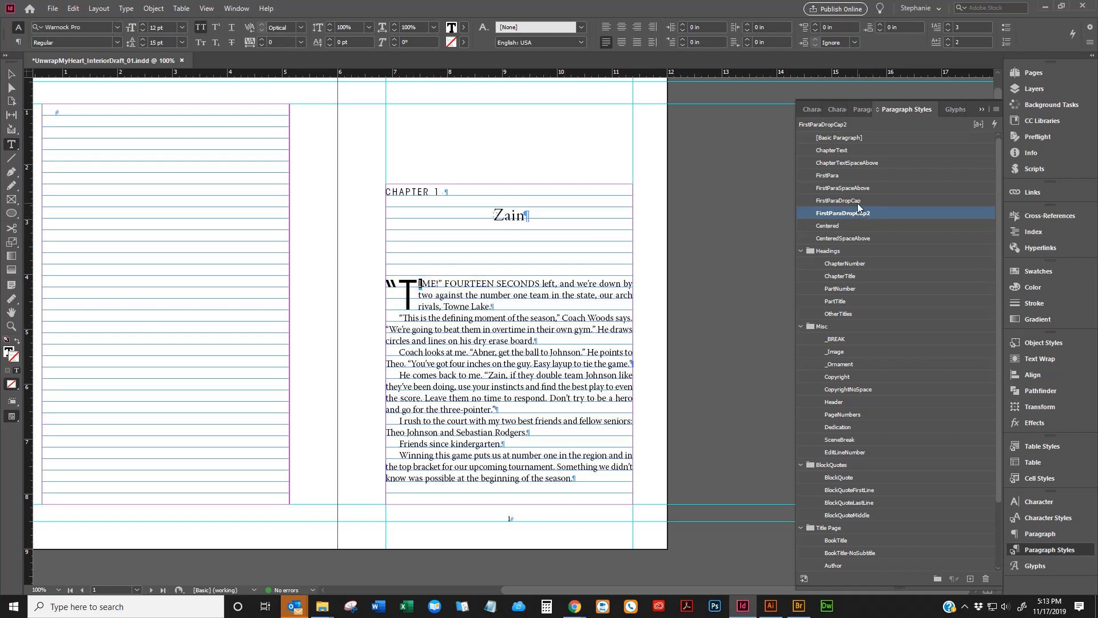
left_click(376, 288)
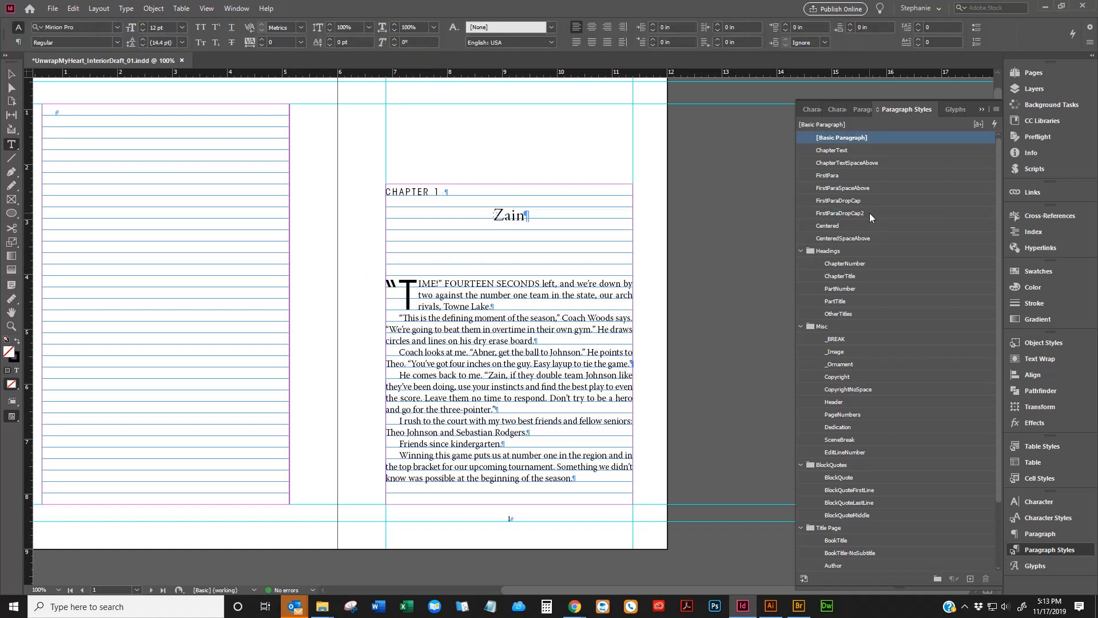
left_click_drag(418, 287, 372, 287)
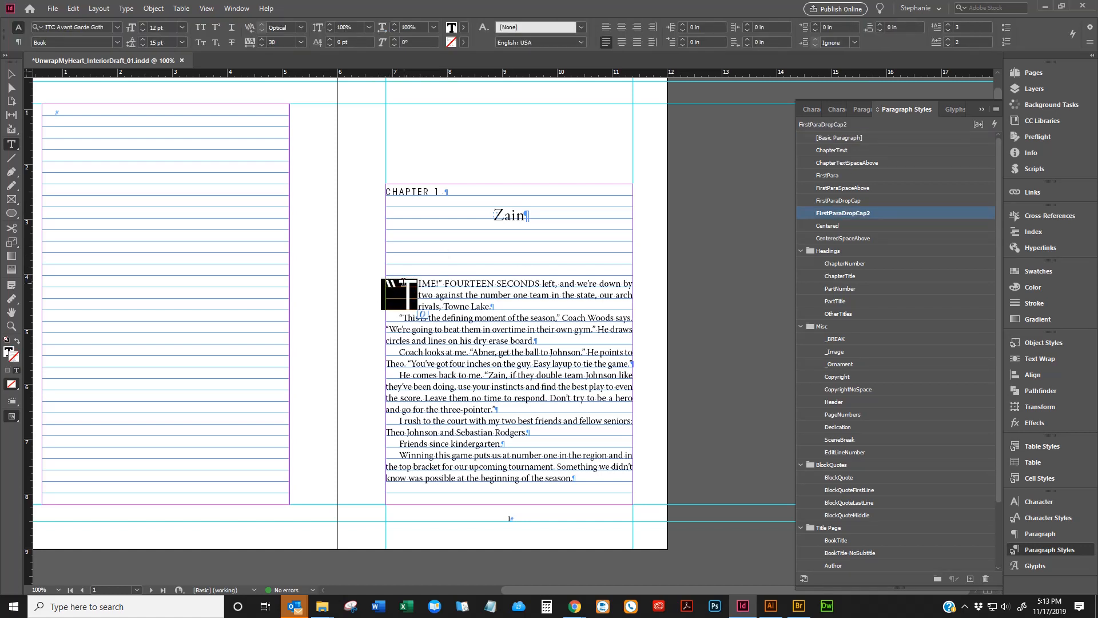
left_click_drag(399, 285, 415, 285)
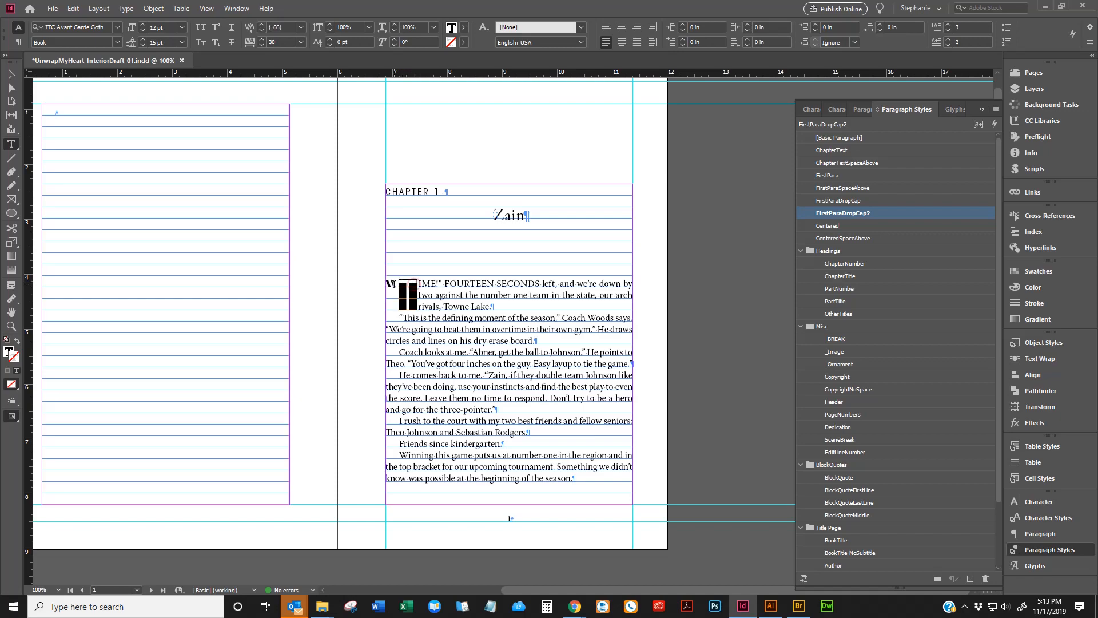
Step: Apply the FirstPara style to the paragraph following the ** scene break
scroll(462, 382, "down", 5)
scroll(462, 382, "down", 15)
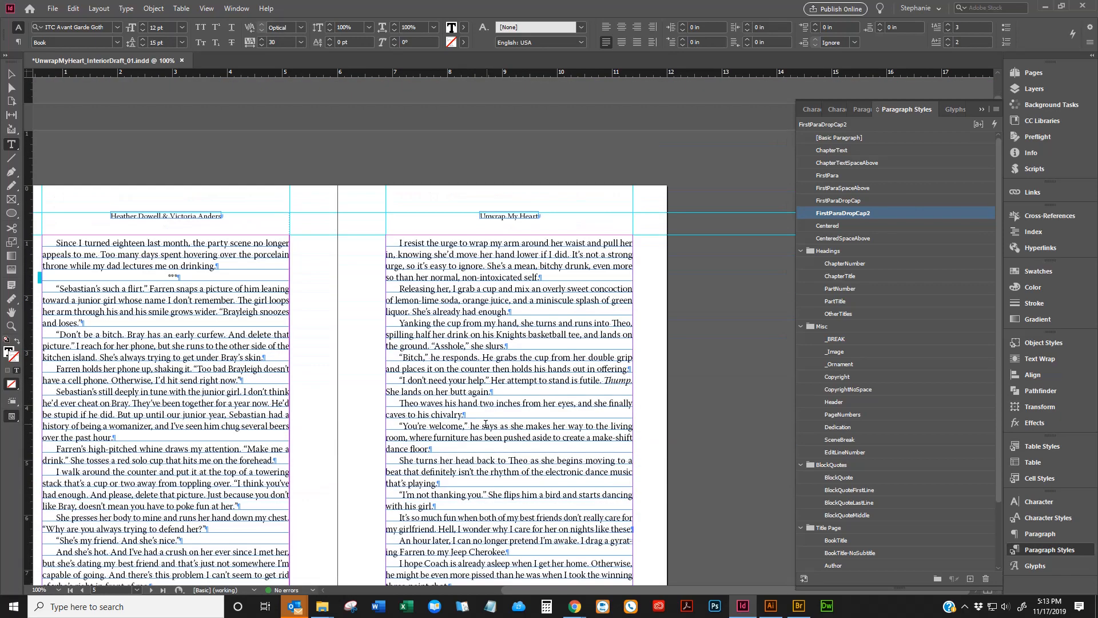
left_click(252, 301)
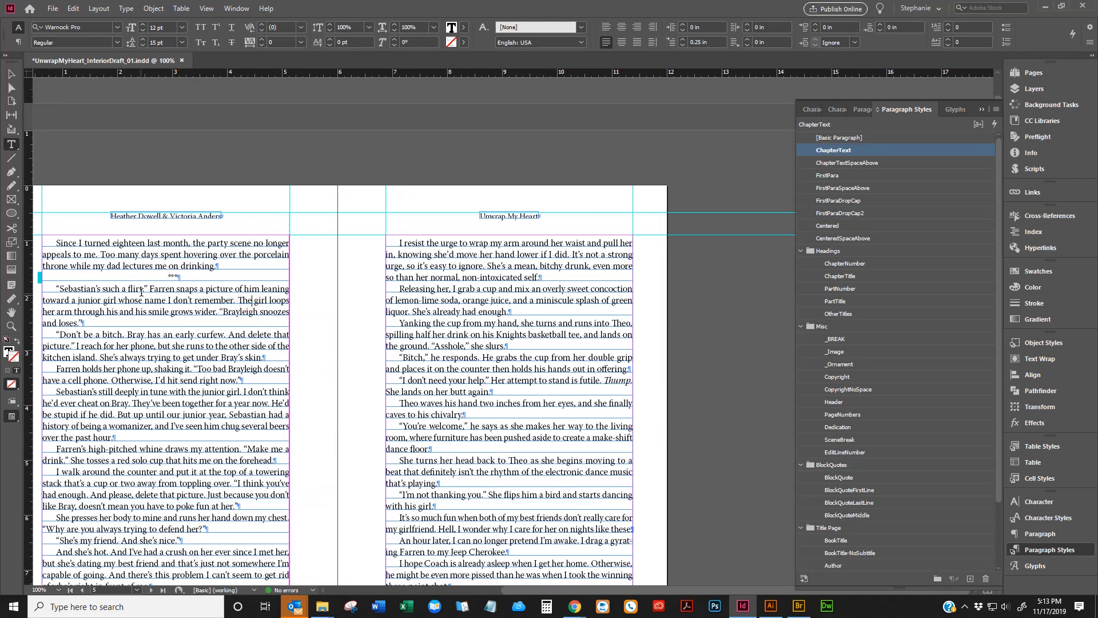
left_click(86, 291)
left_click(846, 175)
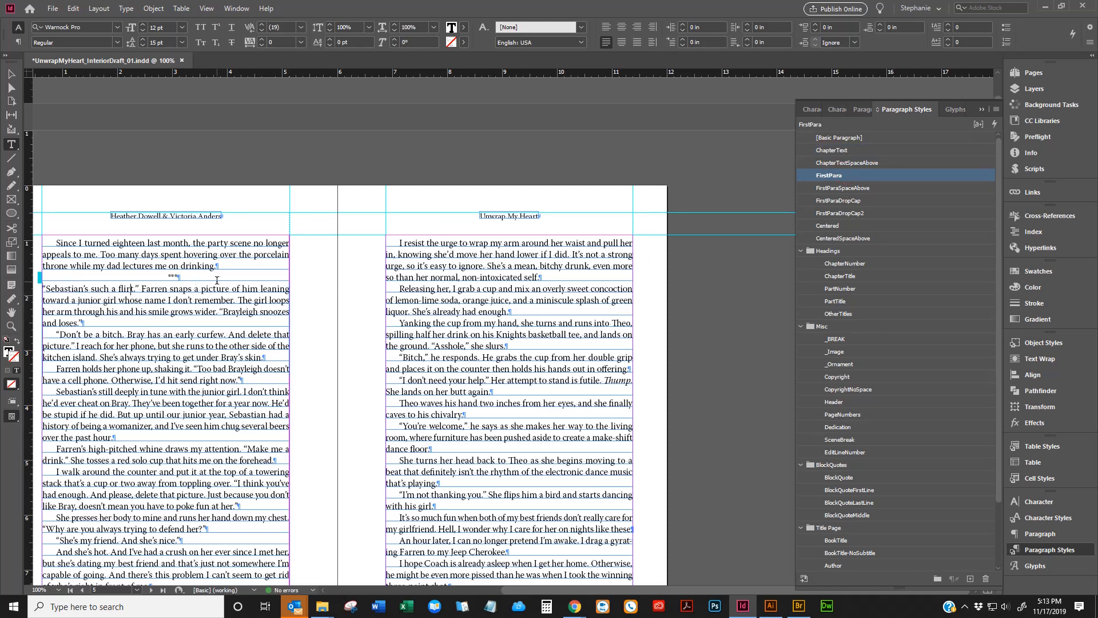
Step: Apply FirstParaDropCap to Chapter 2's opening paragraph, then return to the Zain title page
scroll(218, 276, "down", 5)
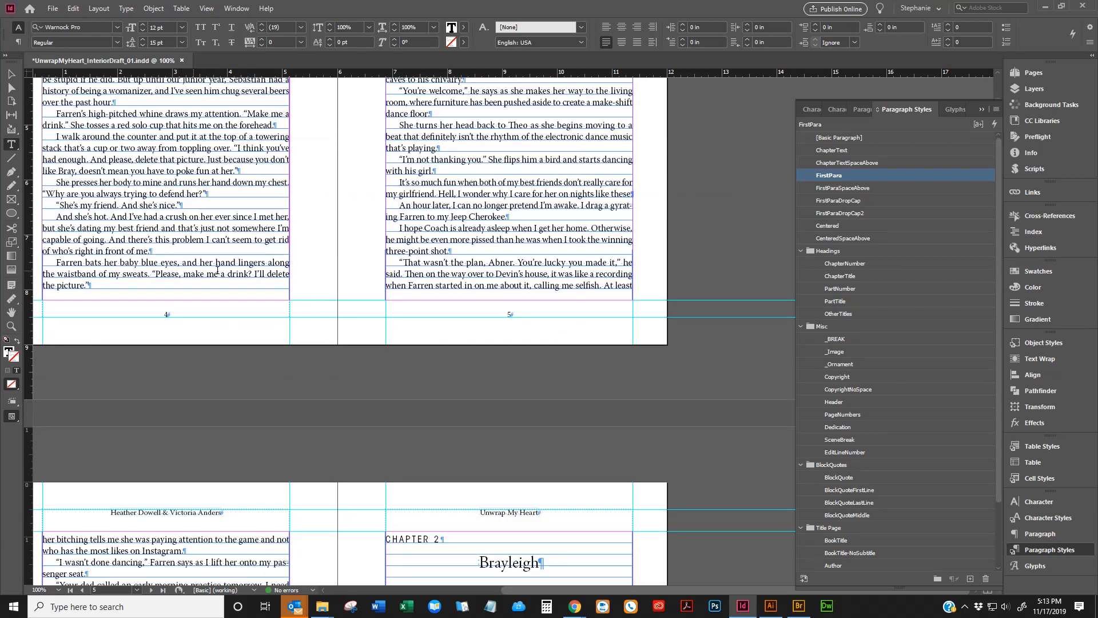
scroll(276, 235, "up", 2)
scroll(275, 234, "down", 5)
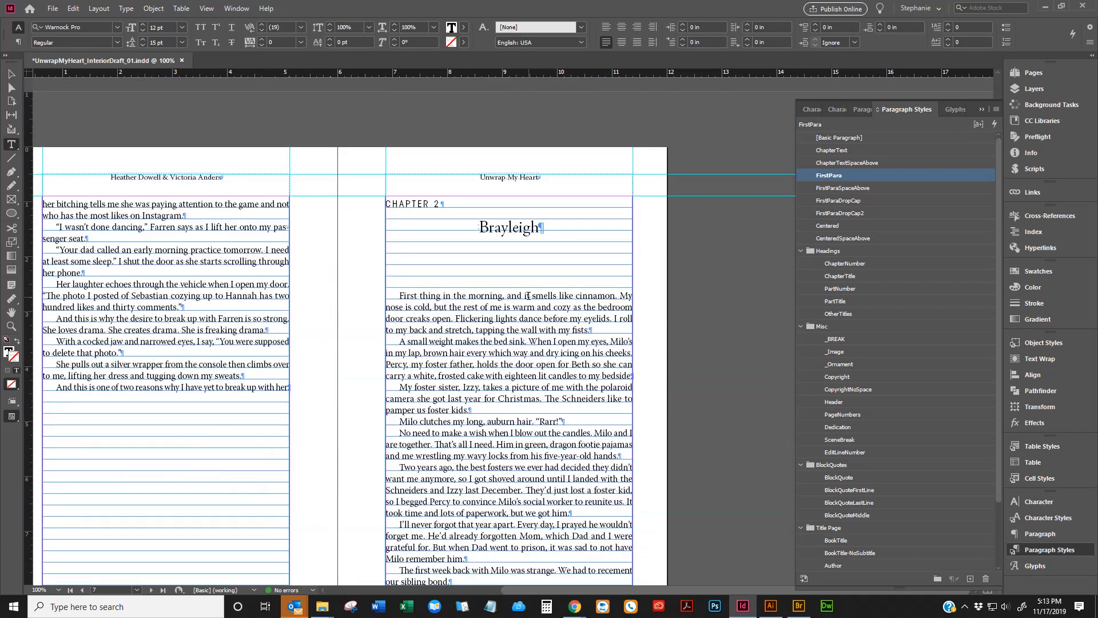
left_click(458, 297)
left_click(828, 203)
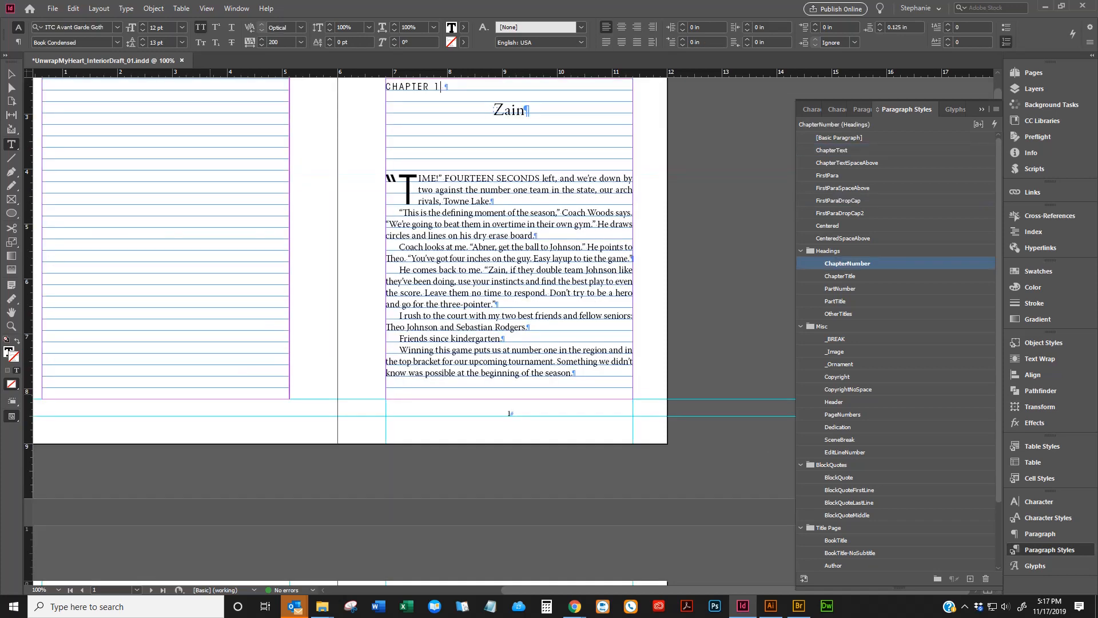
scroll(508, 409, "up", 2)
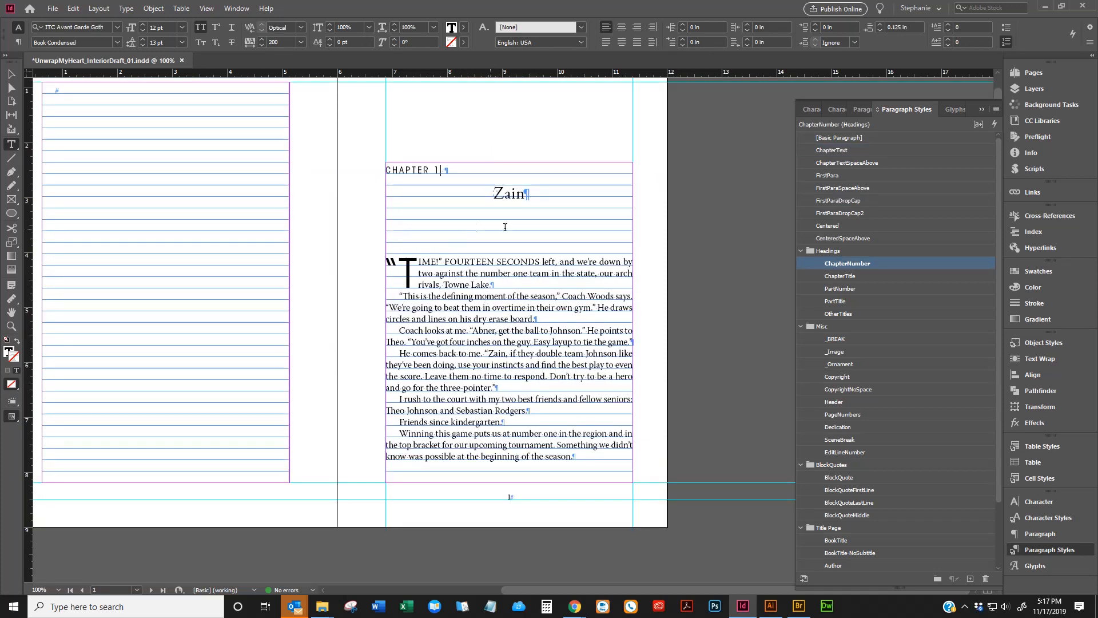
scroll(523, 289, "down", 10)
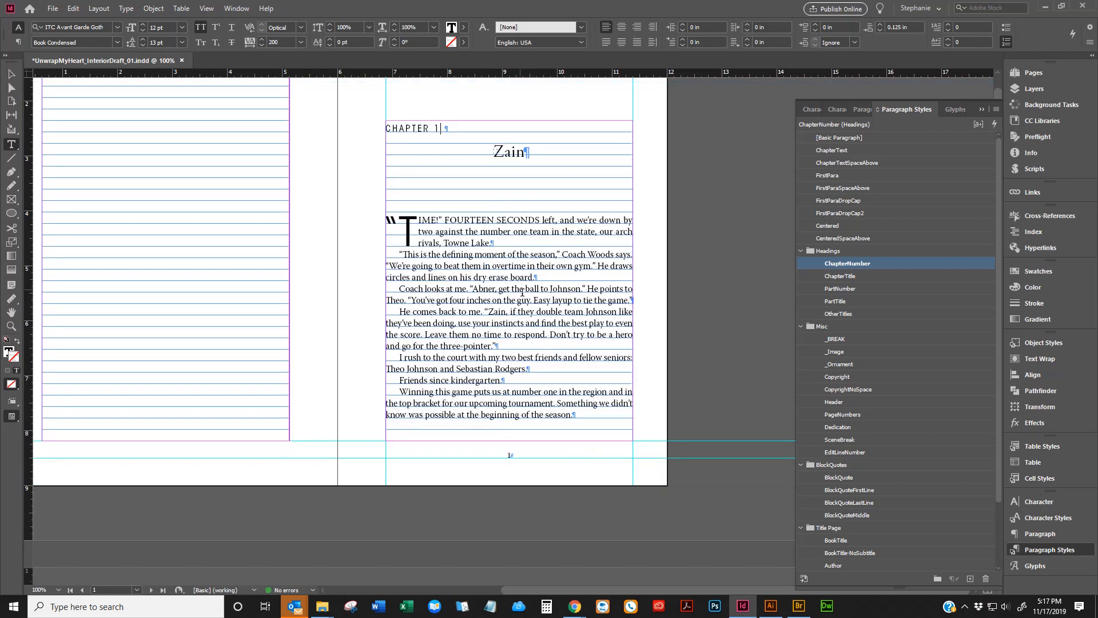
scroll(533, 299, "down", 3)
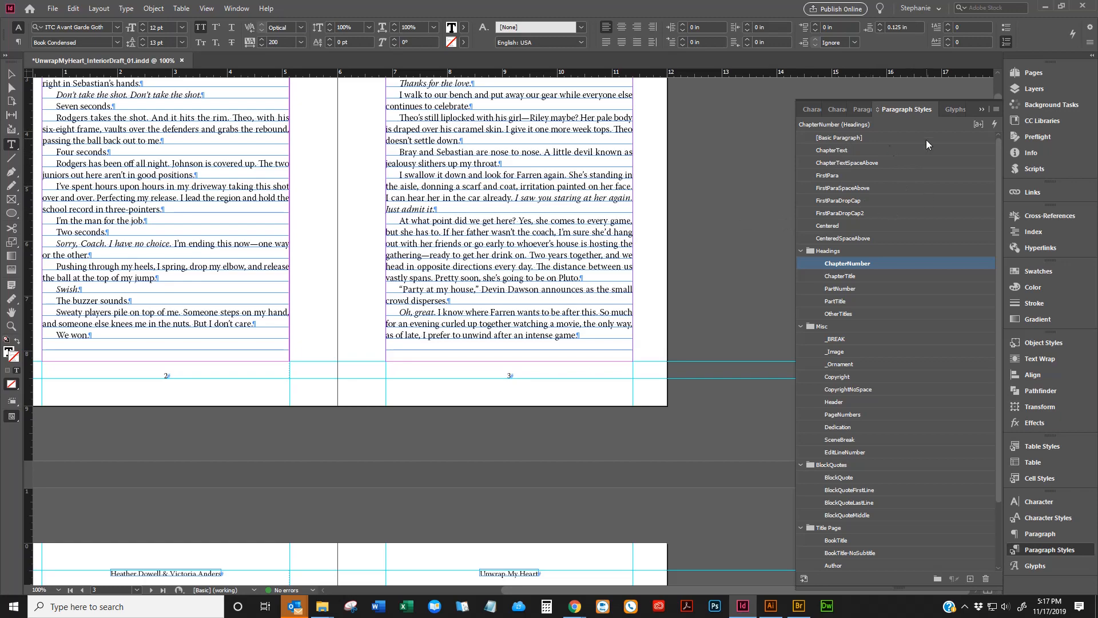
scroll(580, 187, "down", 4)
scroll(580, 187, "up", 7)
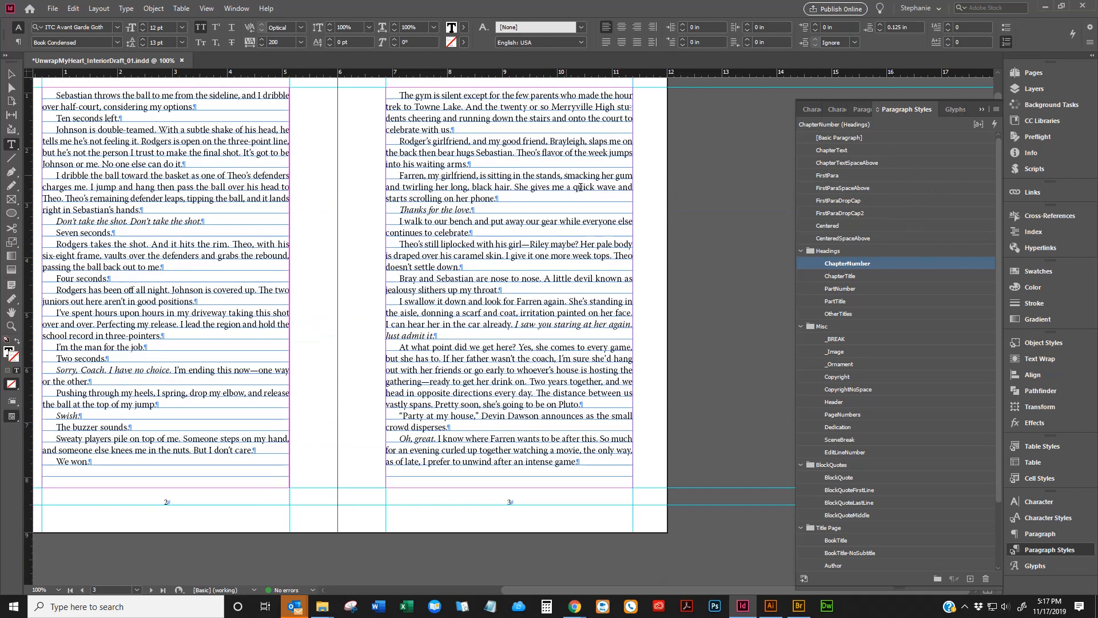
scroll(588, 155, "up", 10)
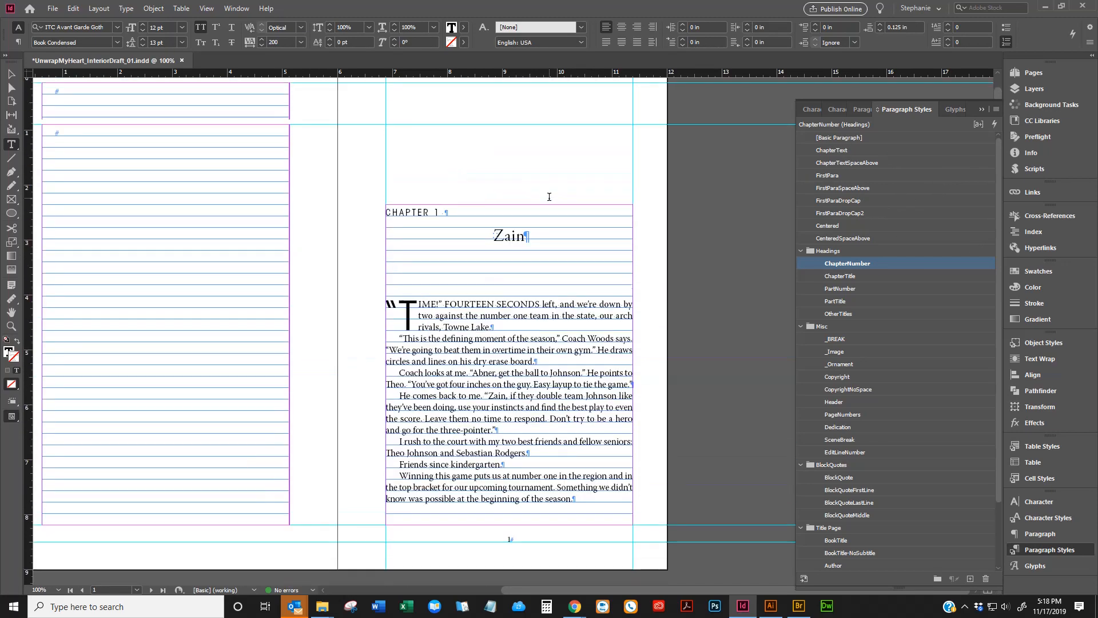
left_click(541, 235)
right_click(865, 276)
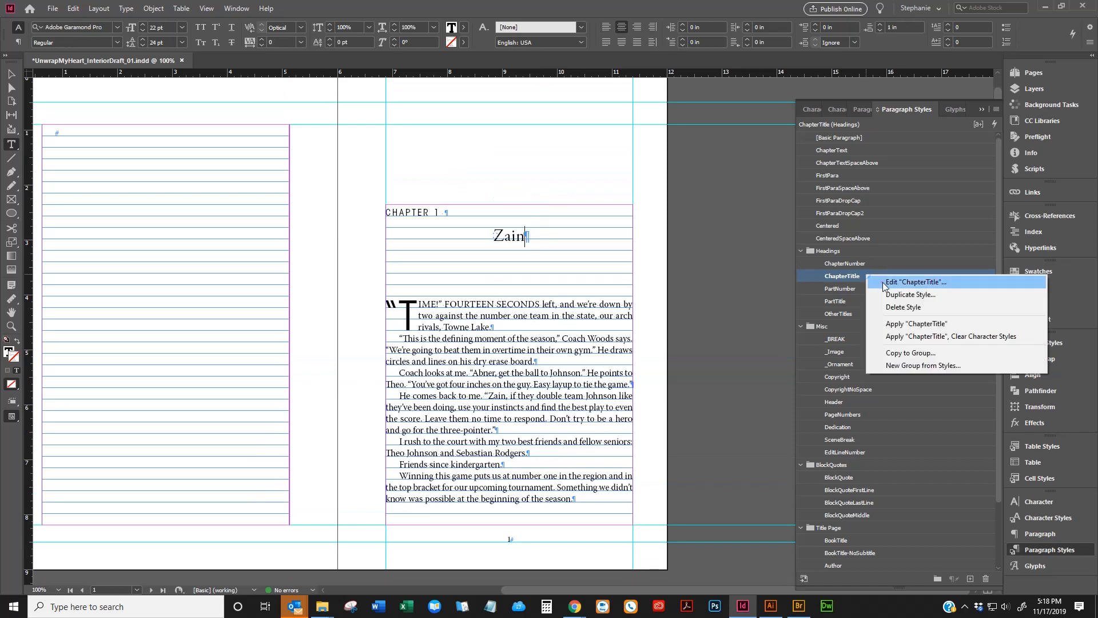
left_click(889, 281)
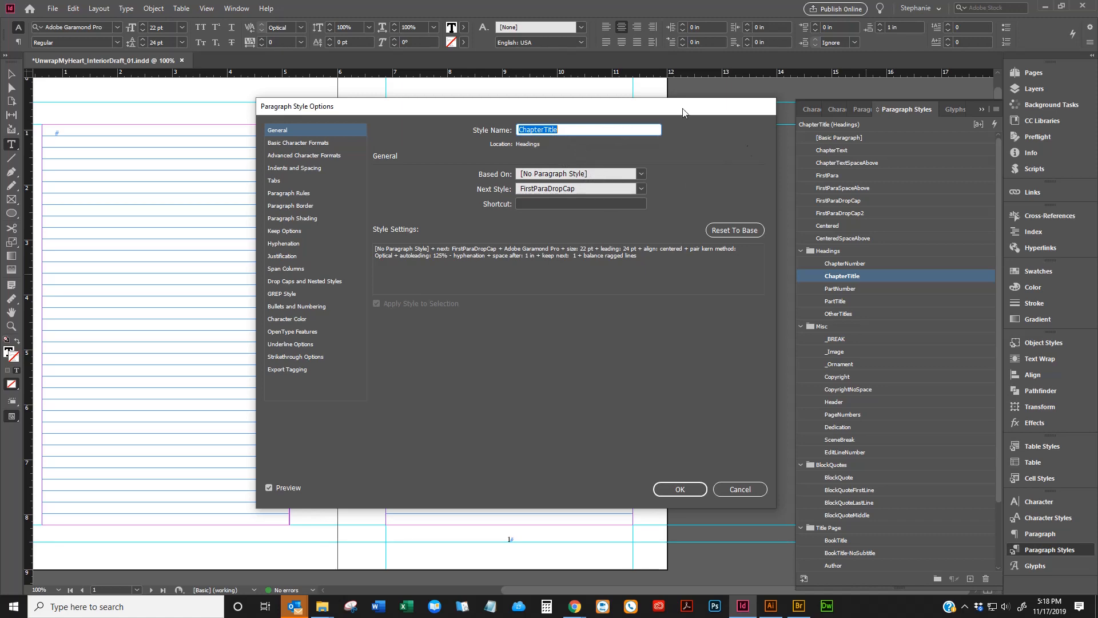
left_click(740, 489)
left_click(499, 216)
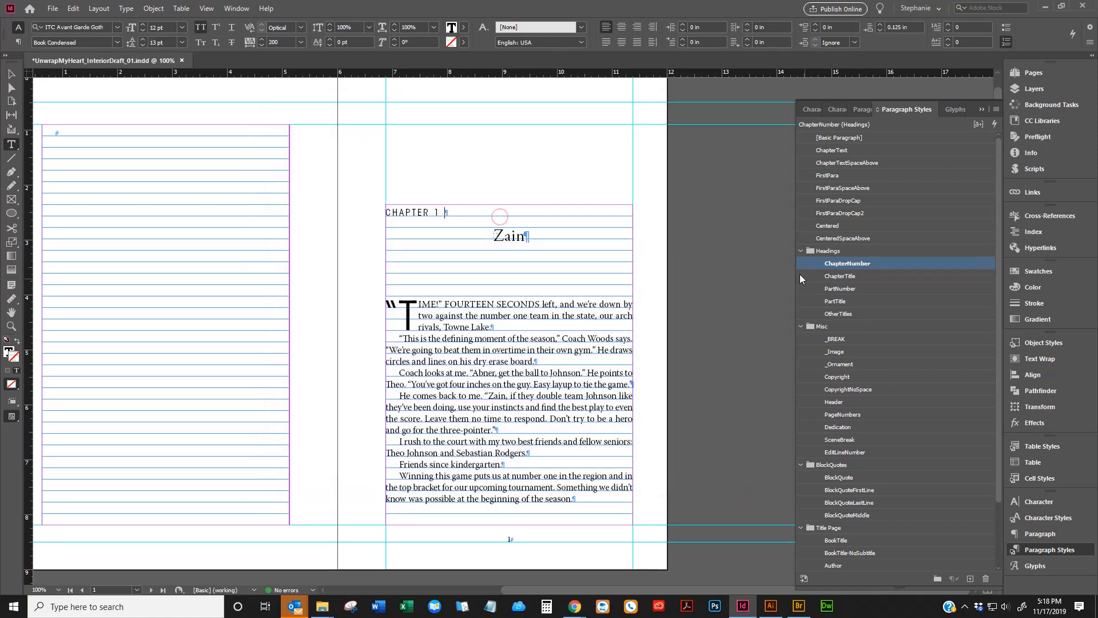
double_click(842, 264)
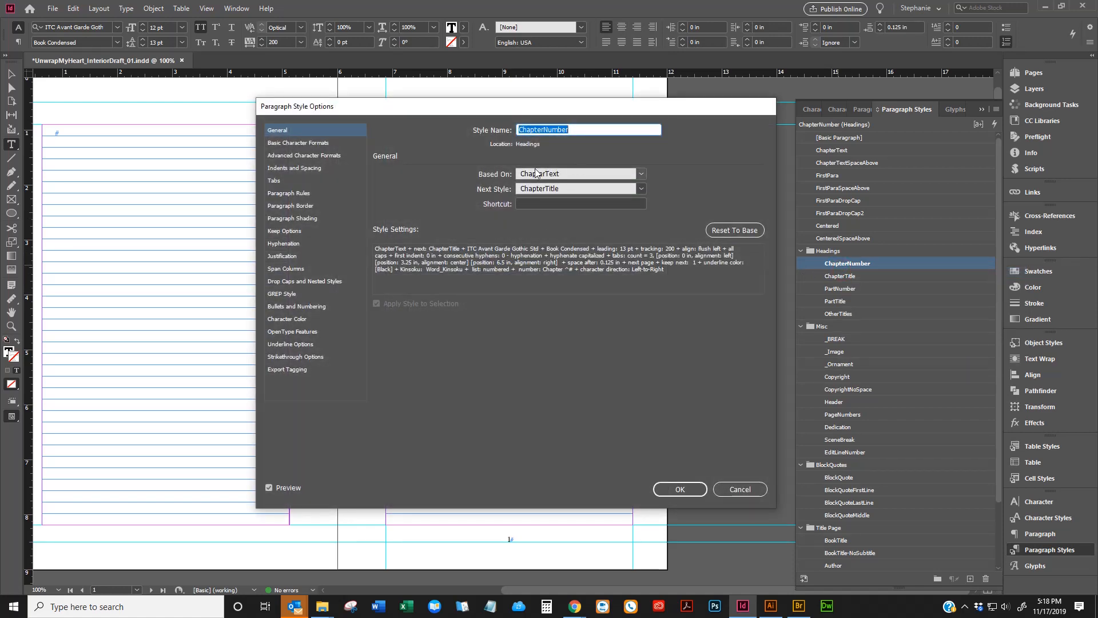
left_click(324, 143)
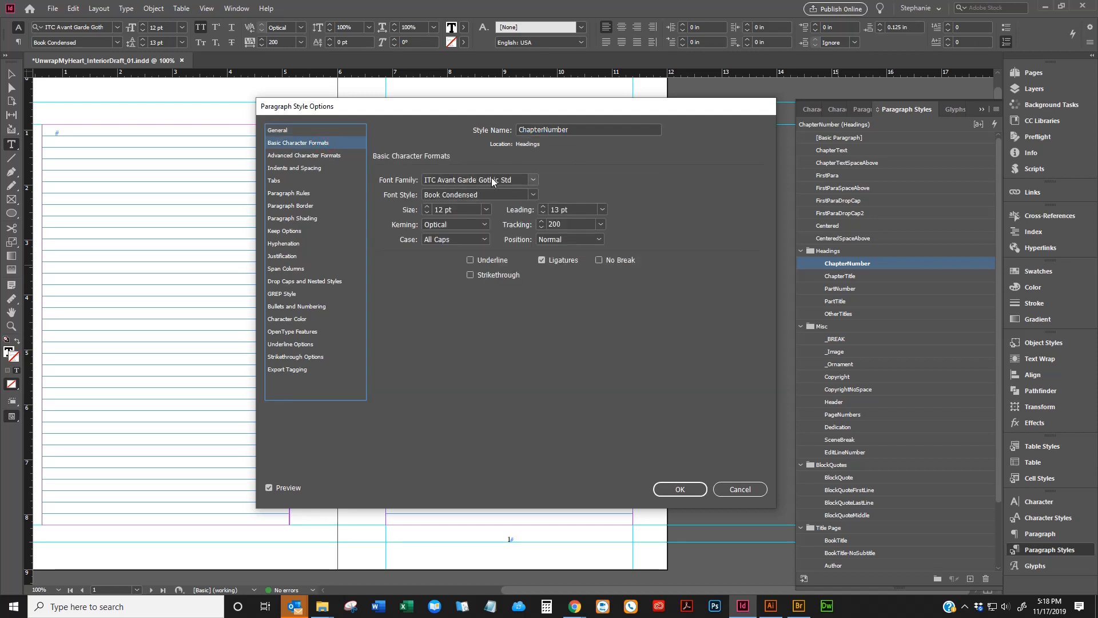
left_click(751, 490)
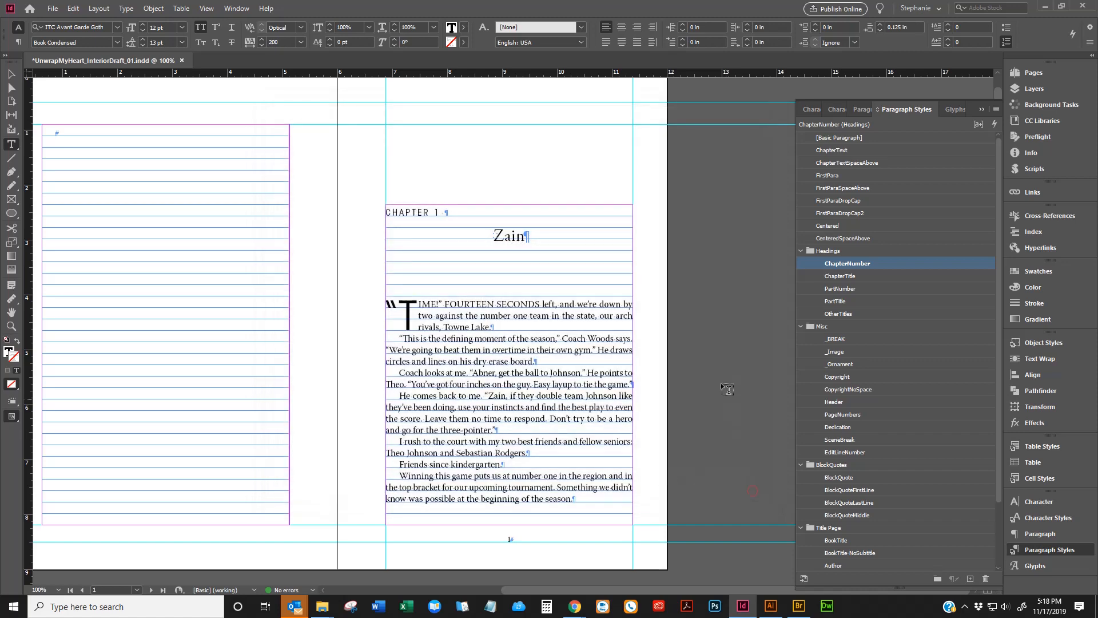
left_click(573, 325)
left_click(575, 338)
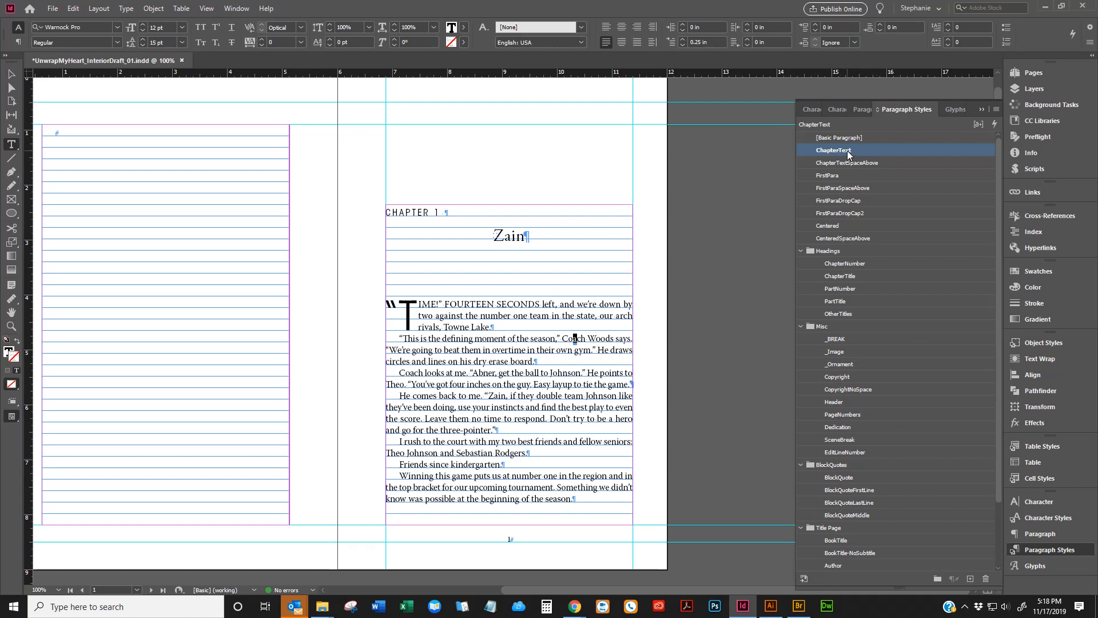
left_click(519, 373)
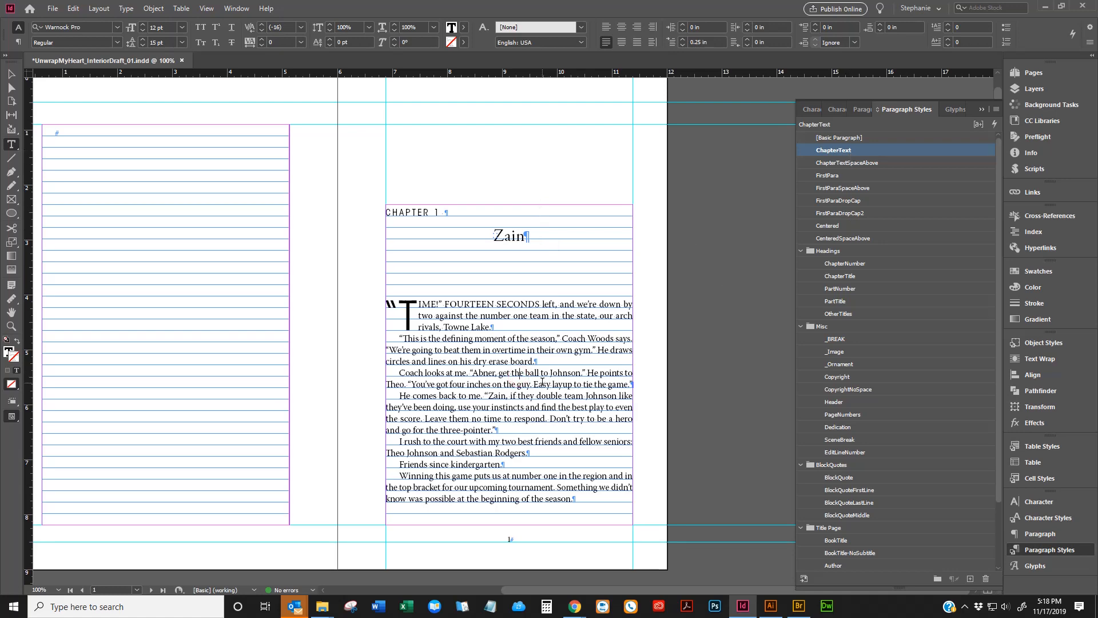
right_click(839, 150)
left_click(861, 150)
left_click_drag(628, 110, 909, 246)
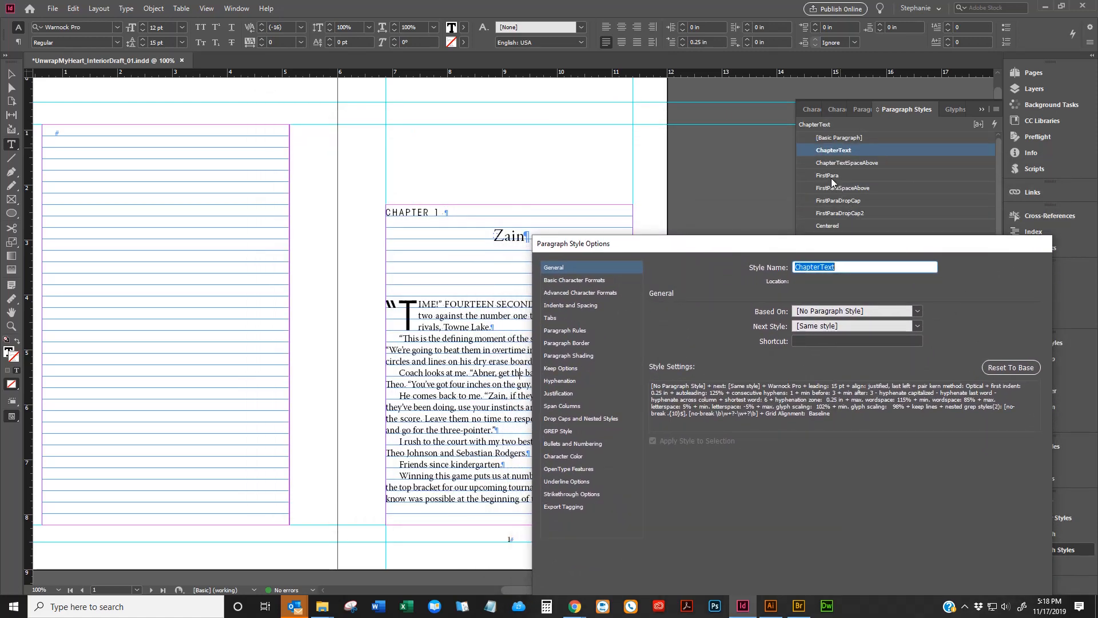
left_click_drag(846, 243, 728, 192)
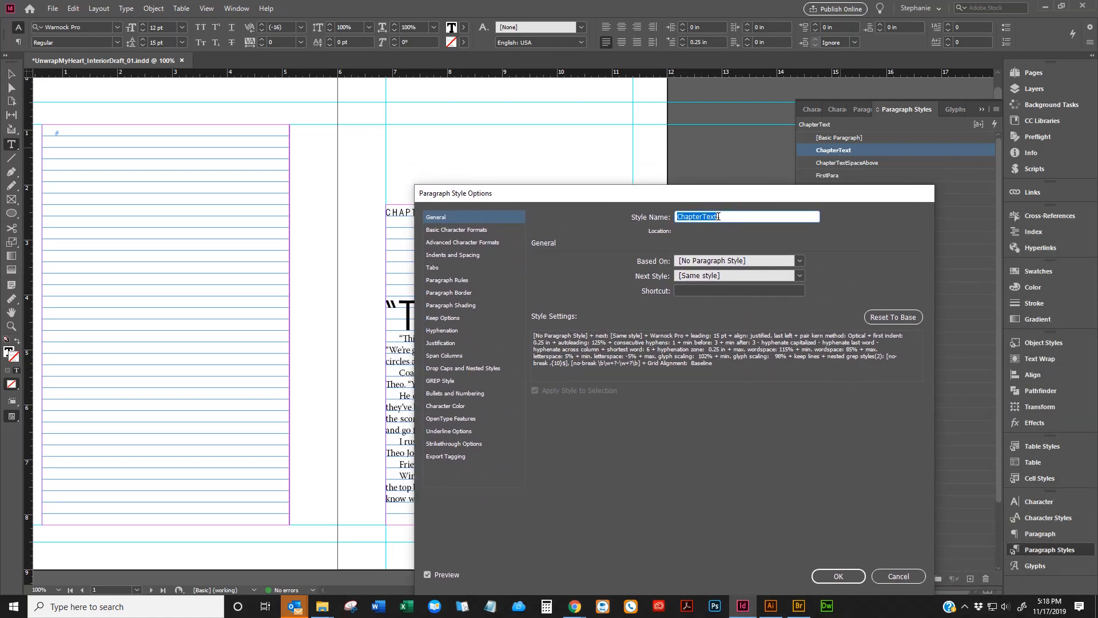
left_click_drag(638, 190, 681, 180)
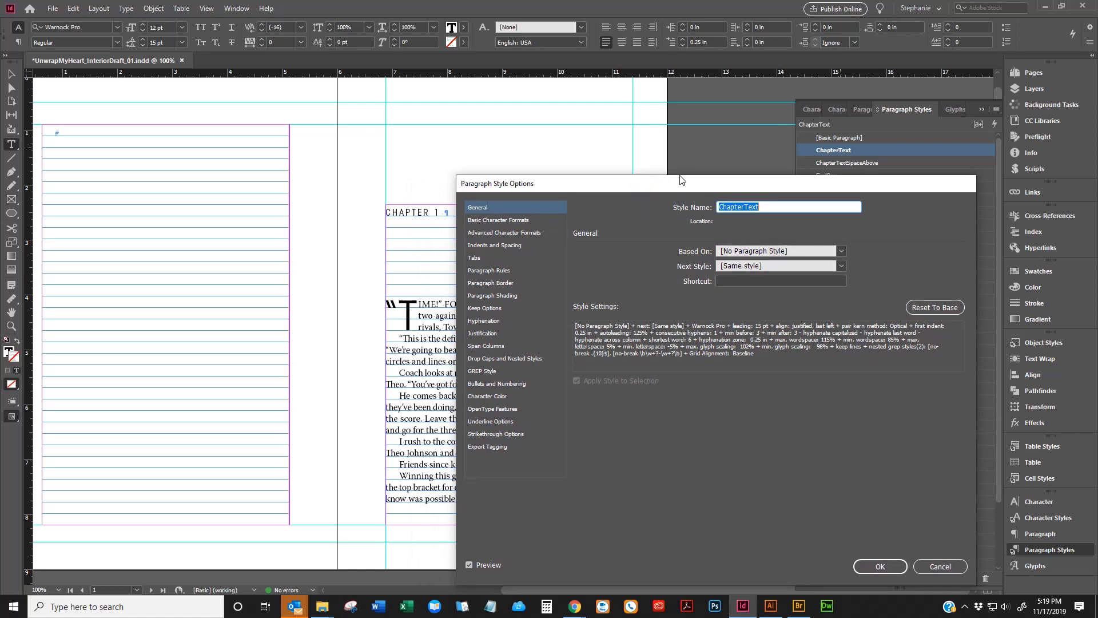
left_click(531, 232)
left_click(527, 224)
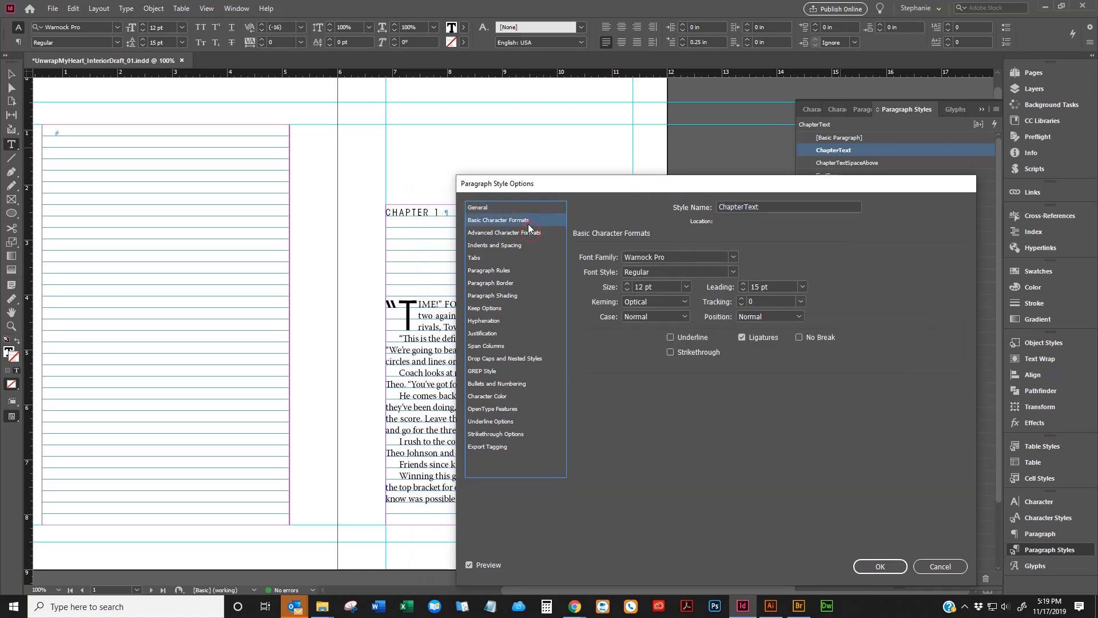
left_click_drag(647, 184, 838, 159)
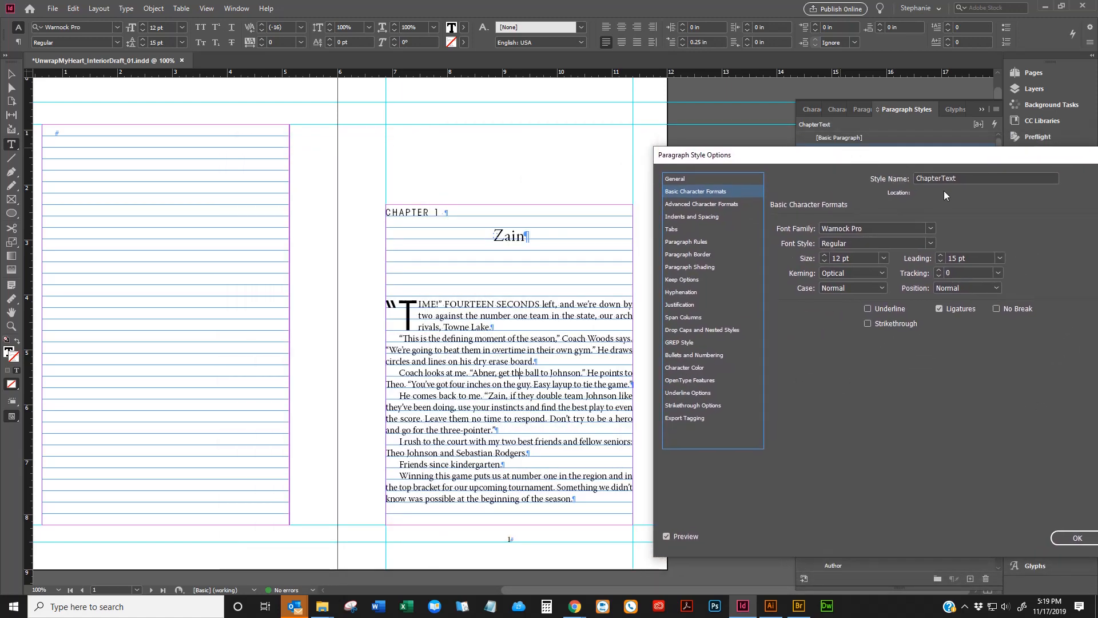
left_click_drag(1000, 144, 669, 145)
left_click(805, 524)
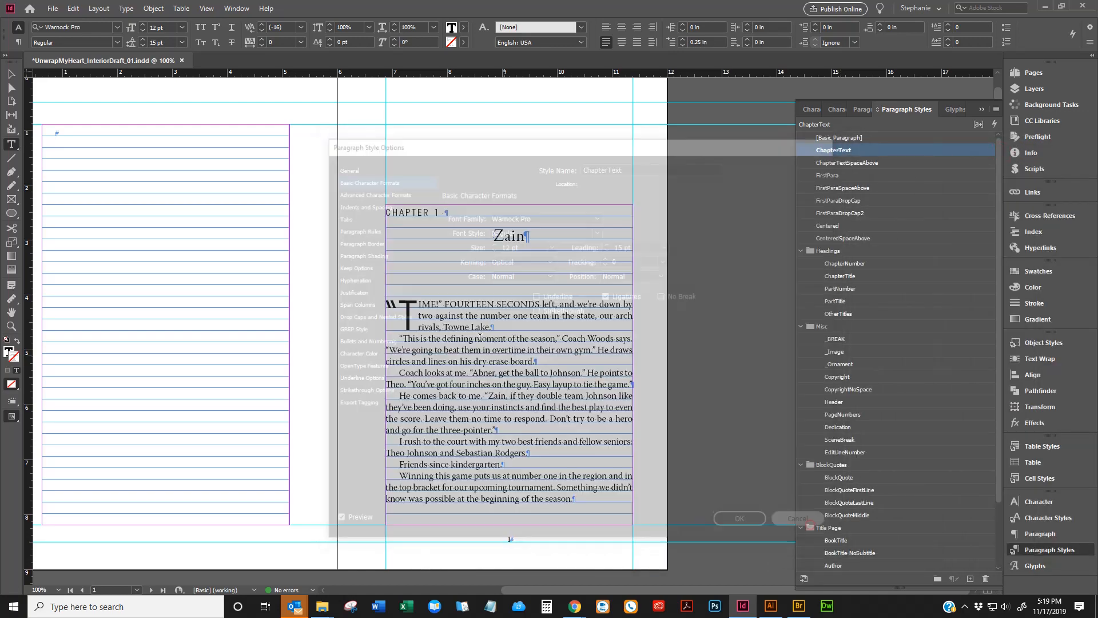
Step: On the pages 4–5 spread, set the FirstPara style's font family to ITC Esprit Std
scroll(508, 287, "down", 8)
scroll(522, 538, "down", 3)
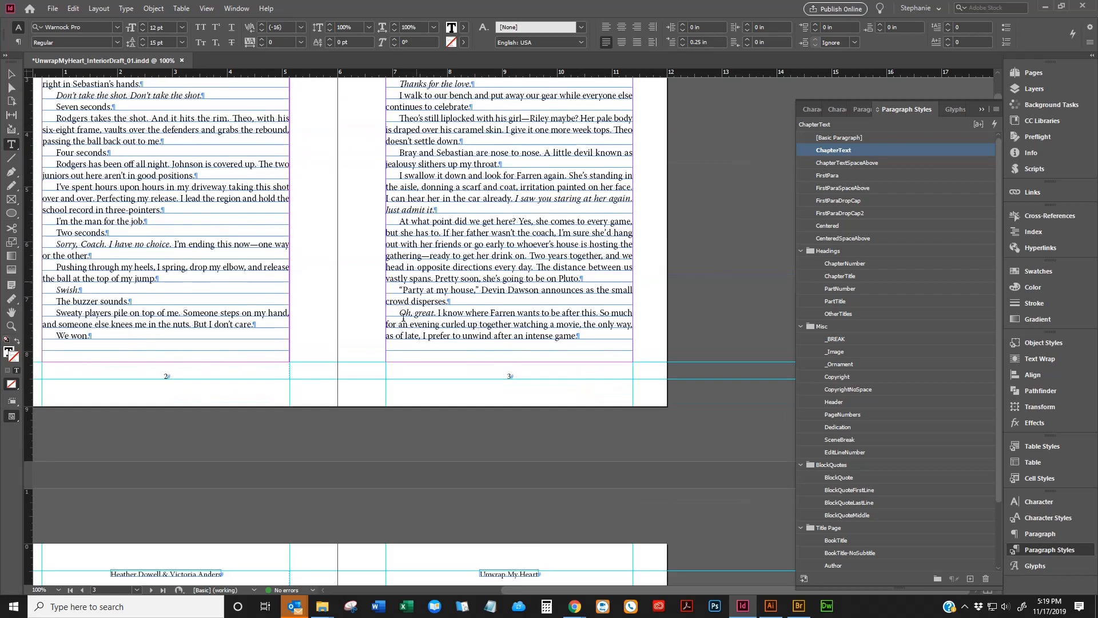
scroll(513, 399, "left", 3)
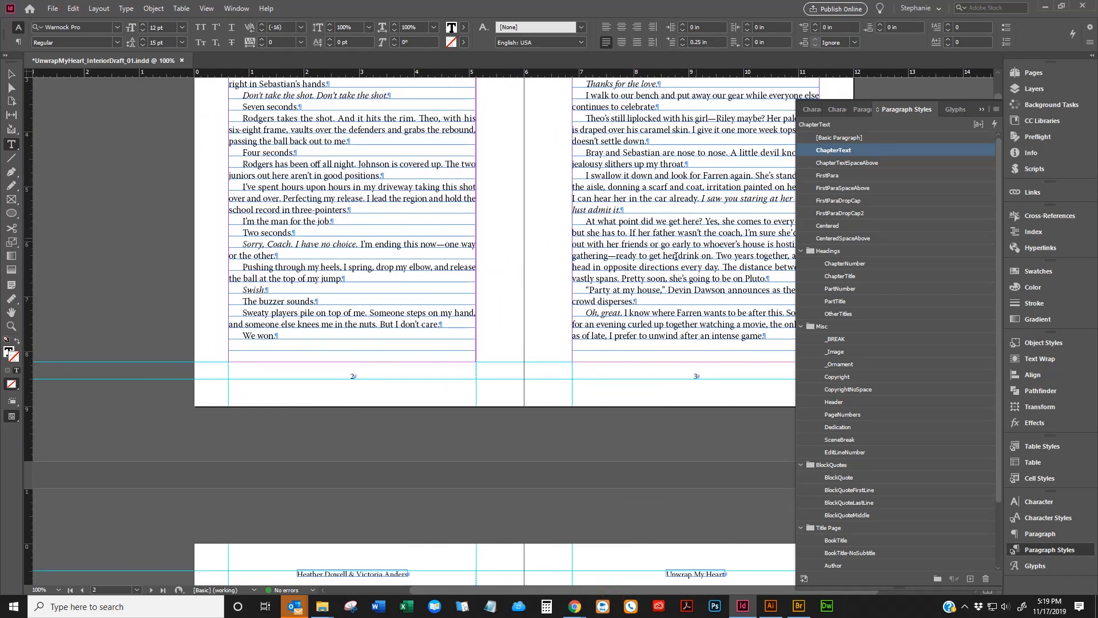
scroll(541, 225, "down", 8)
left_click(287, 238)
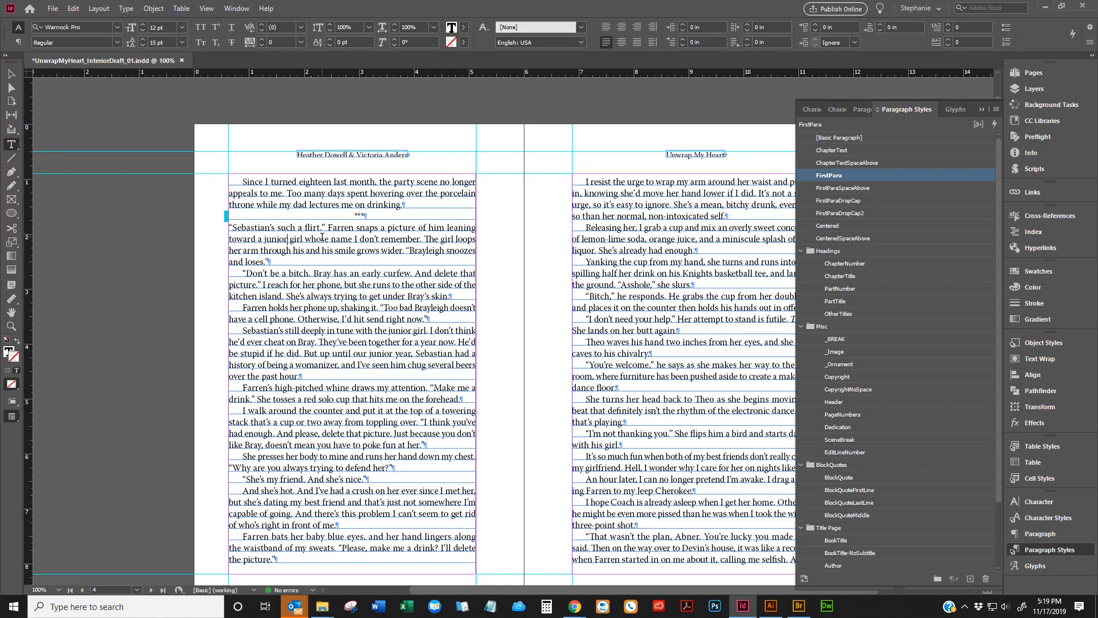
right_click(849, 175)
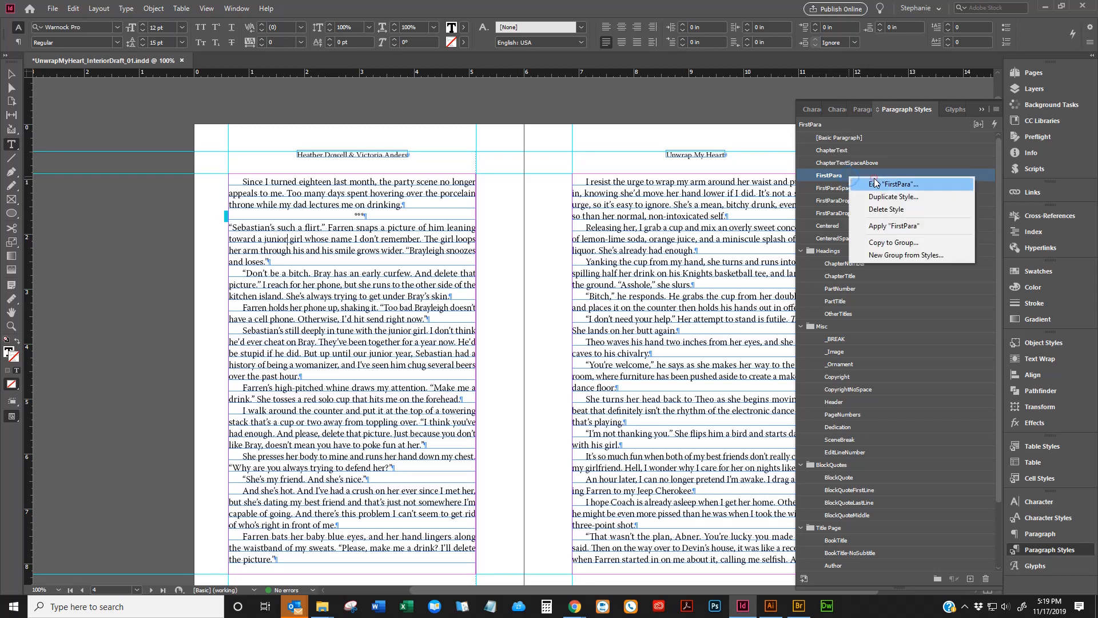
left_click(875, 182)
left_click(414, 181)
left_click(559, 215)
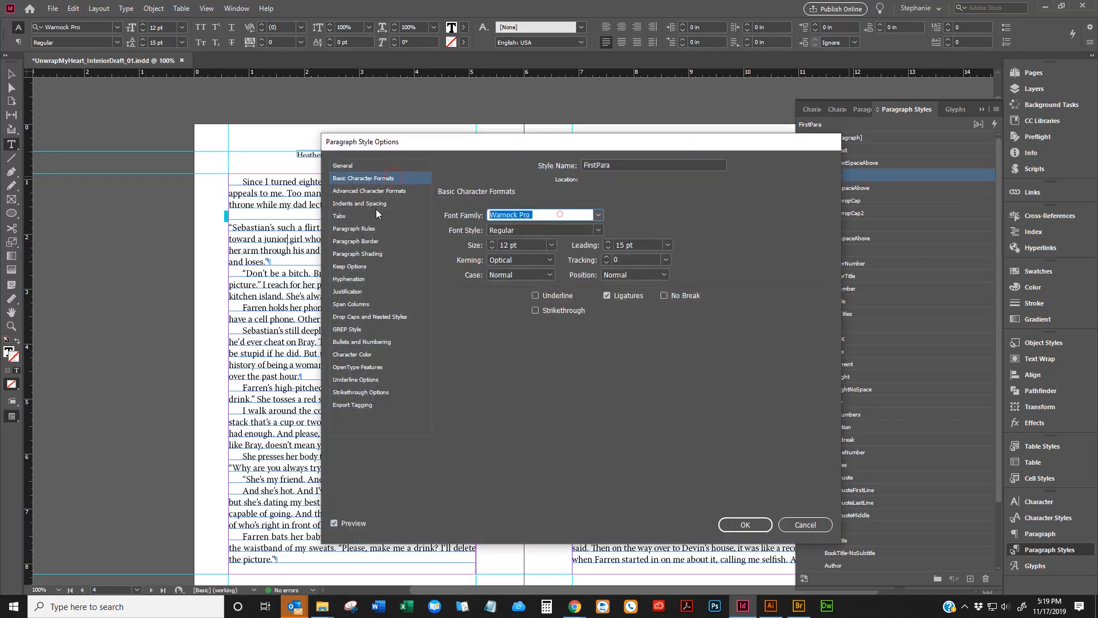
type("ITC Esprit Std")
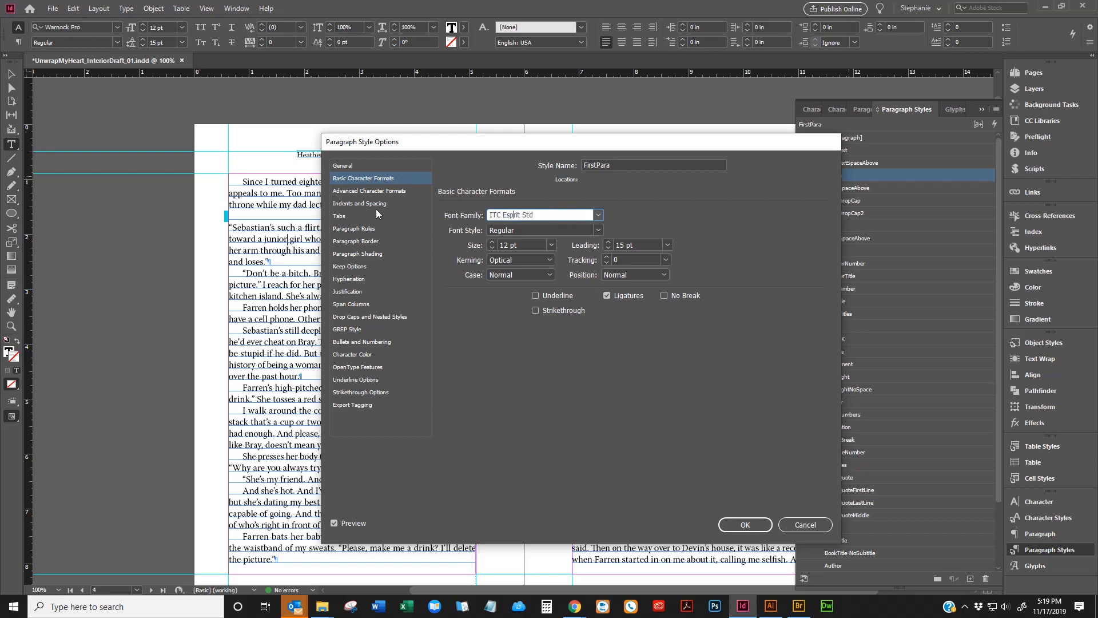
key("Tab")
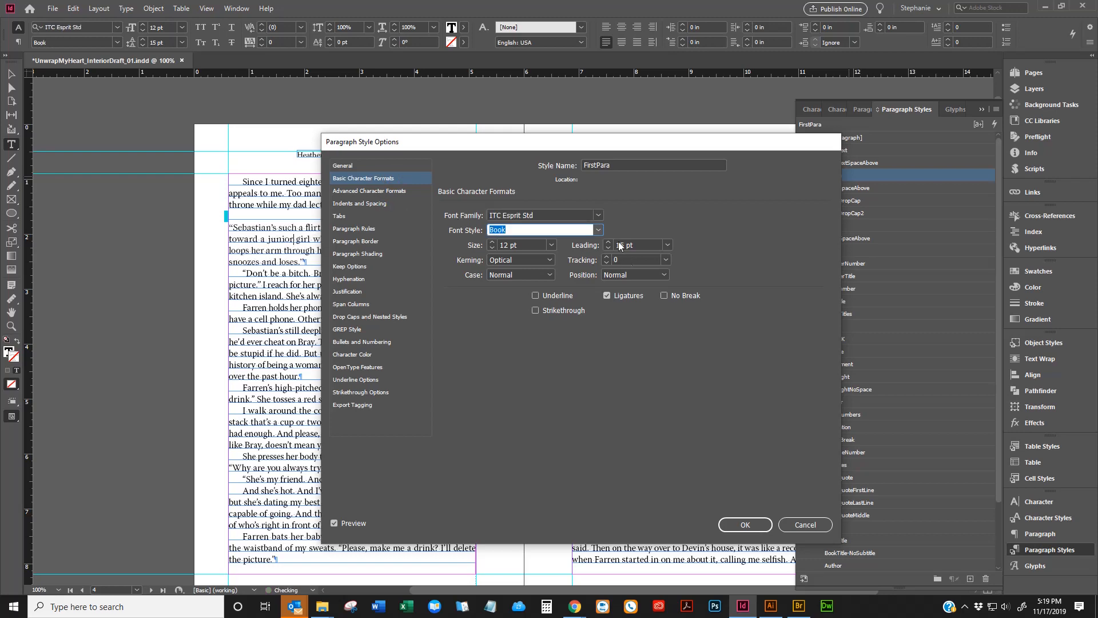
left_click(744, 524)
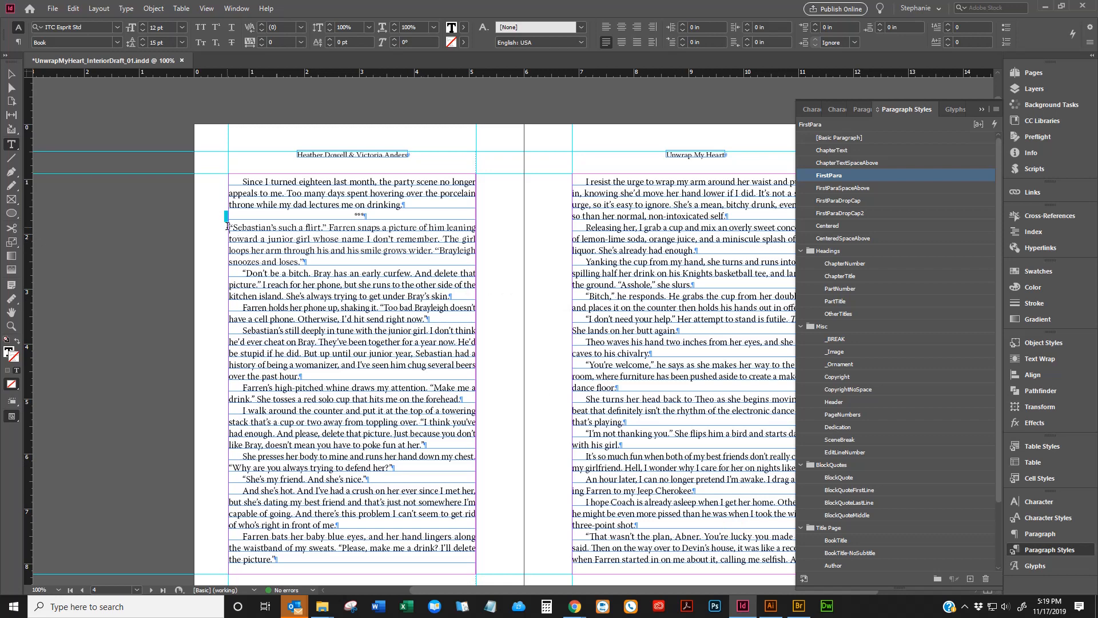
Step: Undo the font change, returning the paragraph to Warnock Pro Regular
left_click_drag(229, 228, 307, 262)
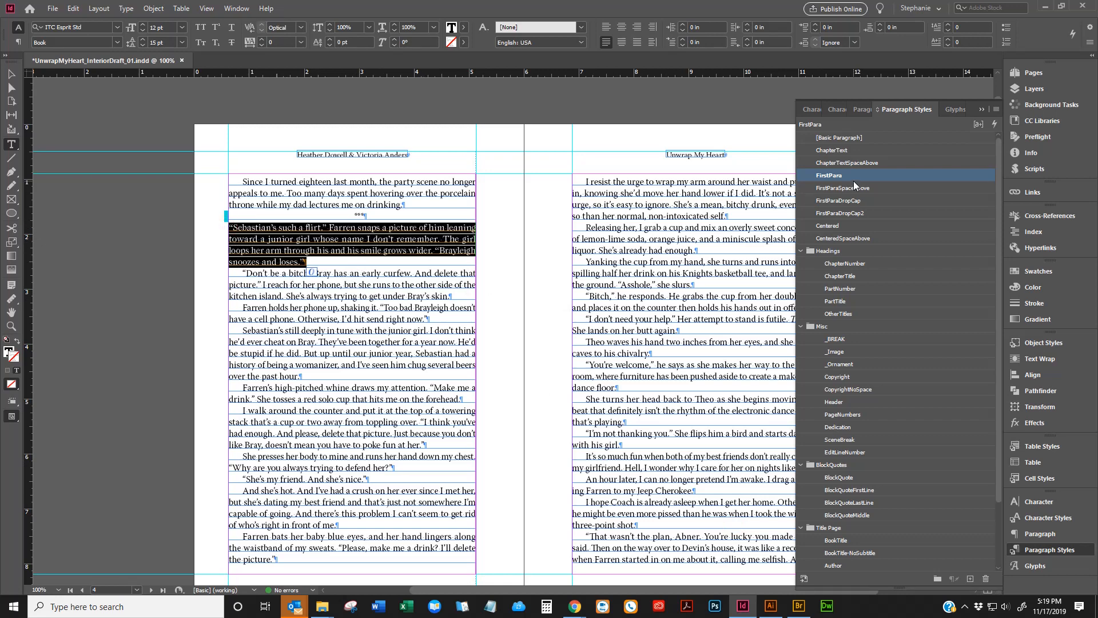
left_click(342, 244)
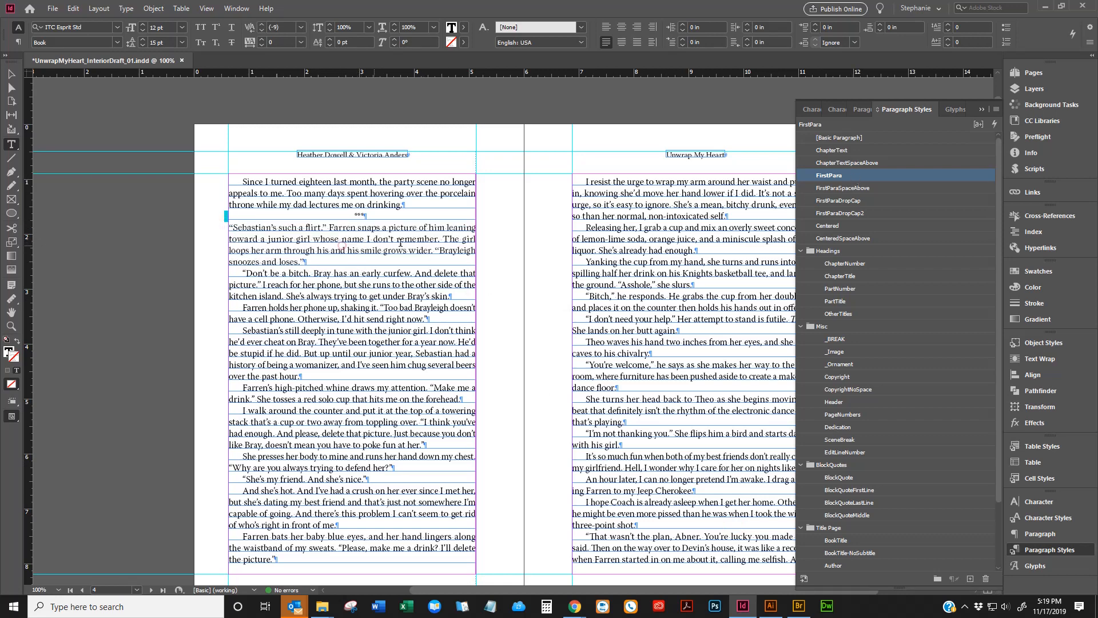
key("ctrl+z")
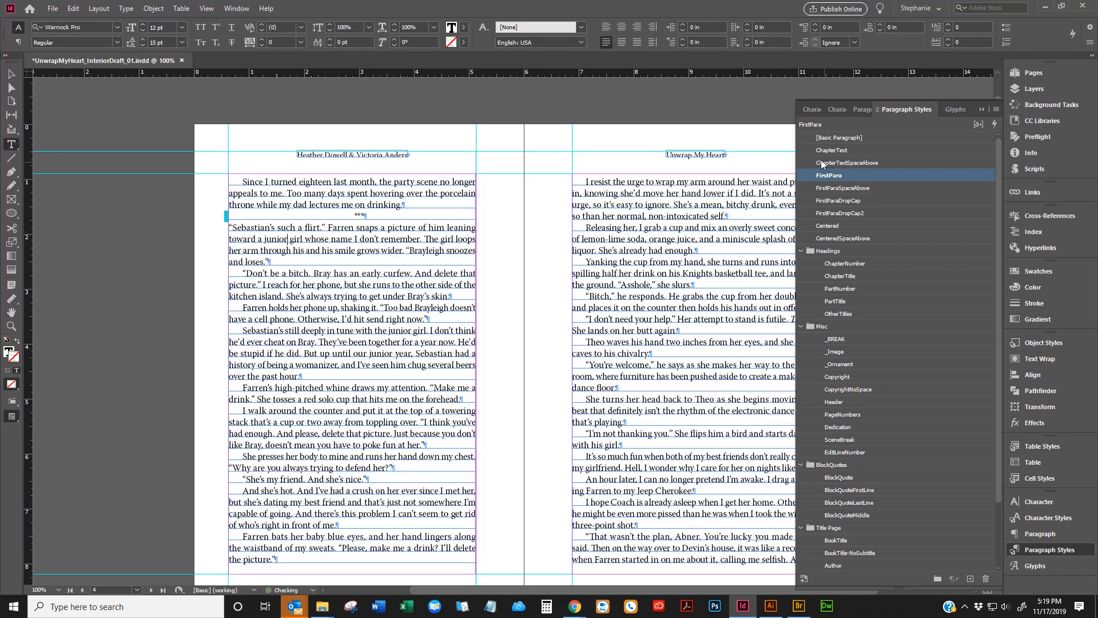
left_click(709, 217)
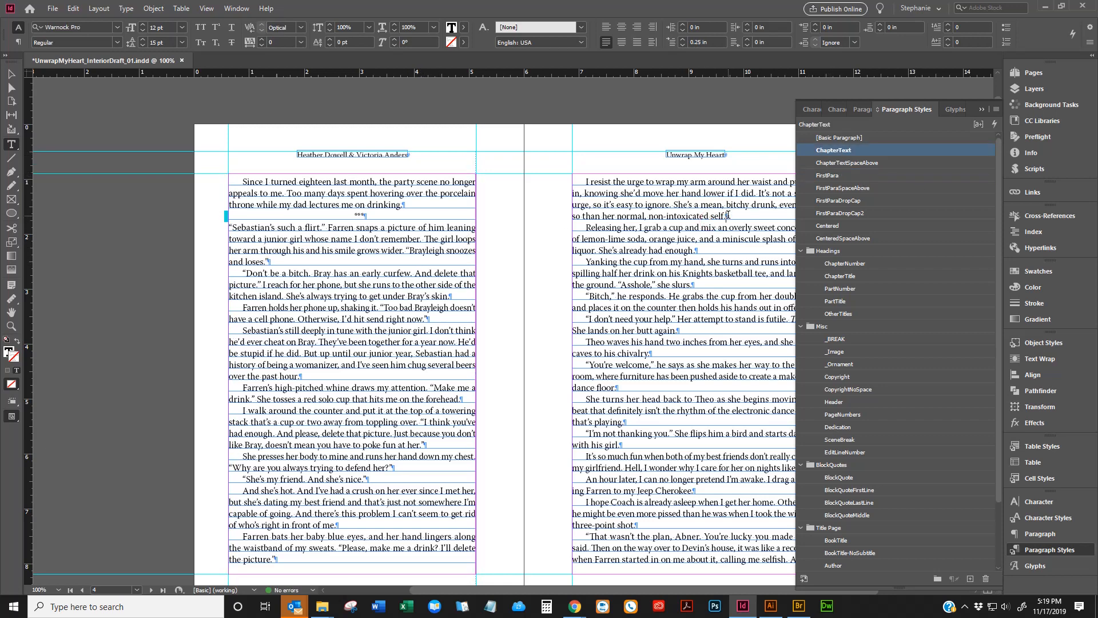
Step: Set the ChapterText style's font family to ITC Esprit Std in Basic Character Formats
right_click(843, 151)
left_click(851, 156)
left_click_drag(629, 141, 823, 153)
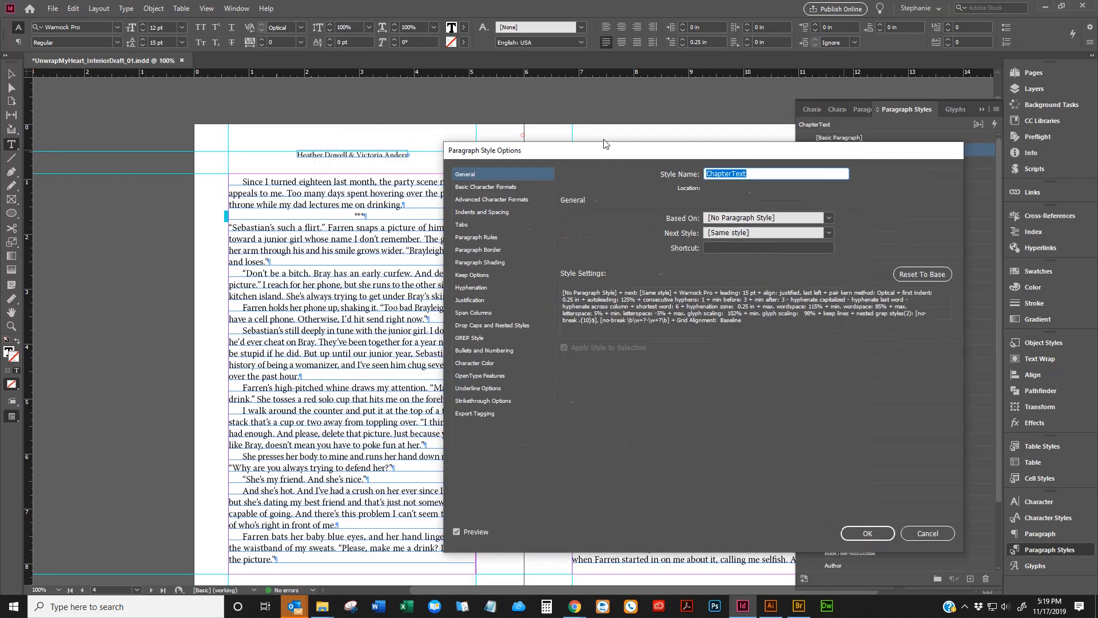
left_click(567, 189)
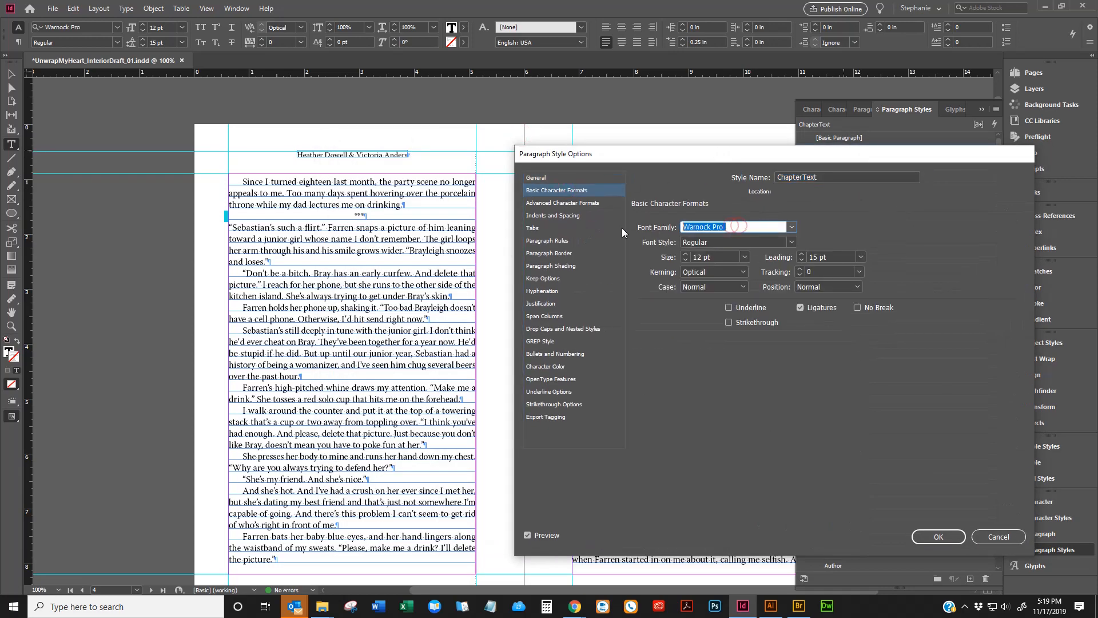
type("ITC Esprit Std")
left_click(938, 536)
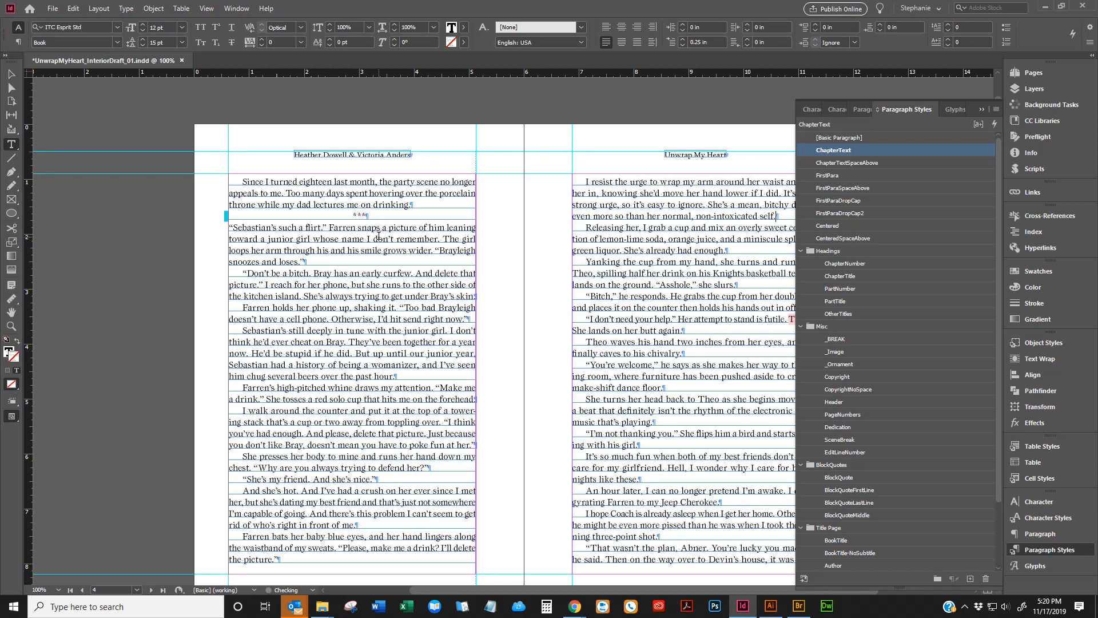
left_click(367, 234)
scroll(692, 326, "up", 8)
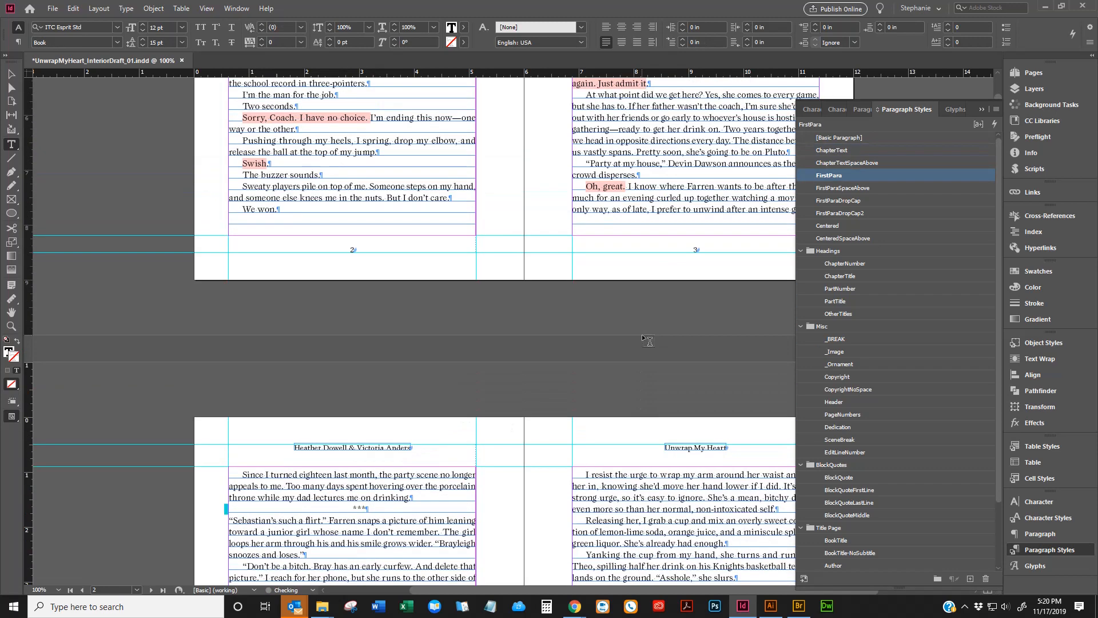
scroll(705, 309, "up", 10)
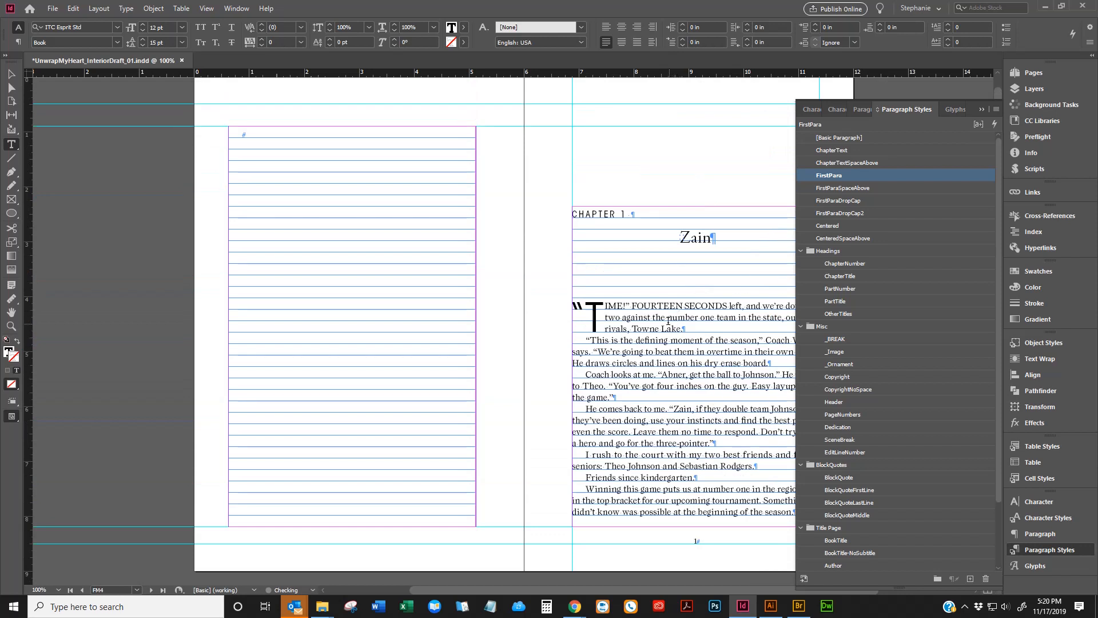
left_click(668, 322)
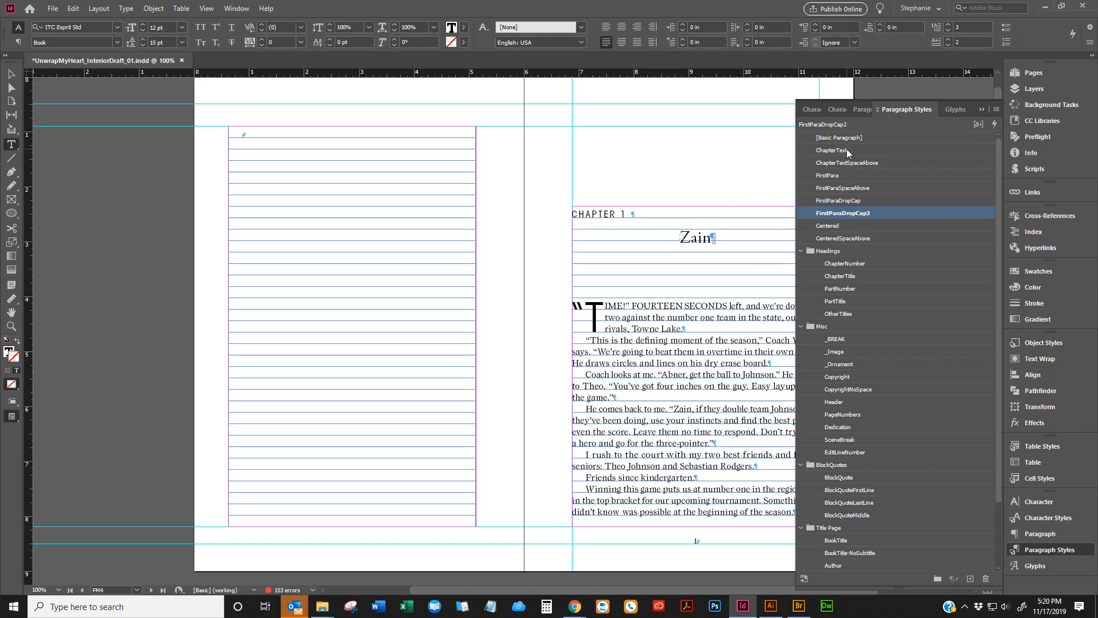
left_click(724, 238)
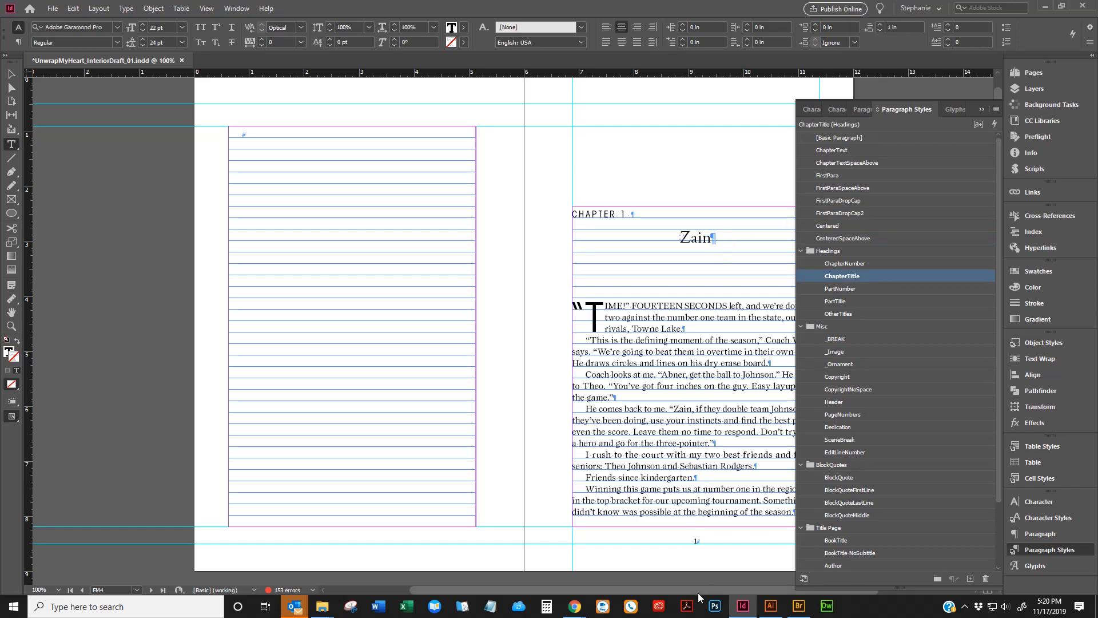
left_click_drag(698, 592, 806, 602)
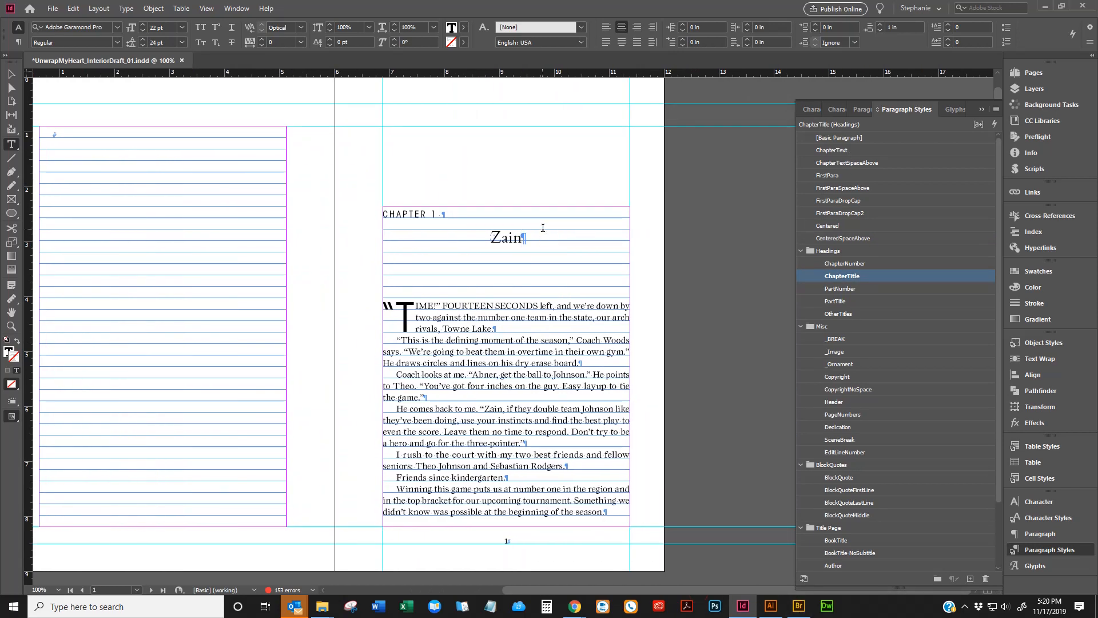
triple_click(504, 236)
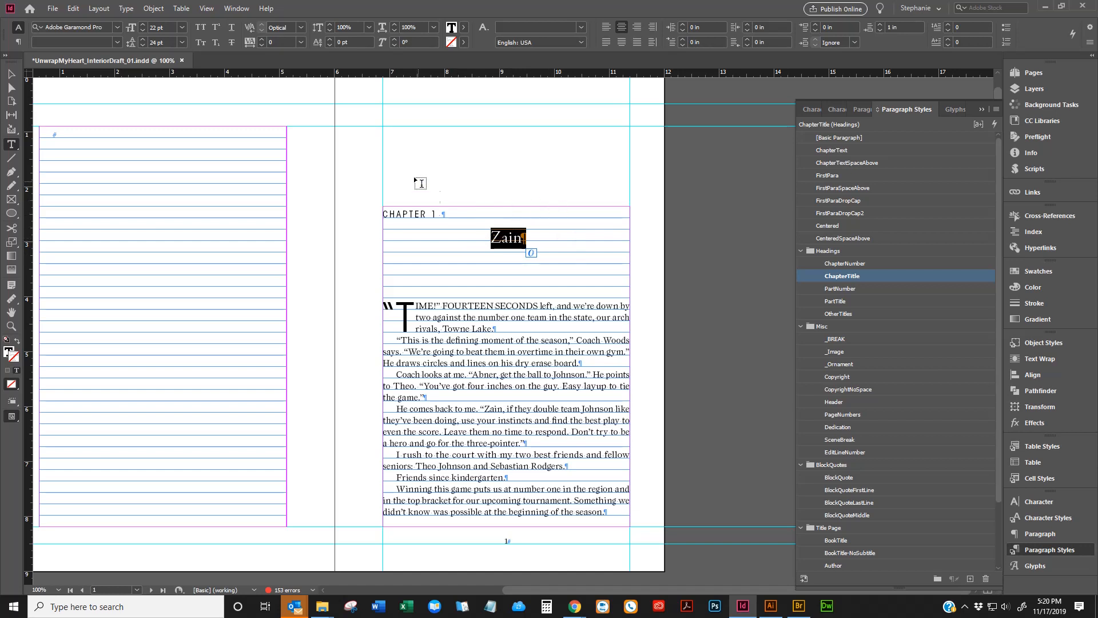
double_click(511, 237)
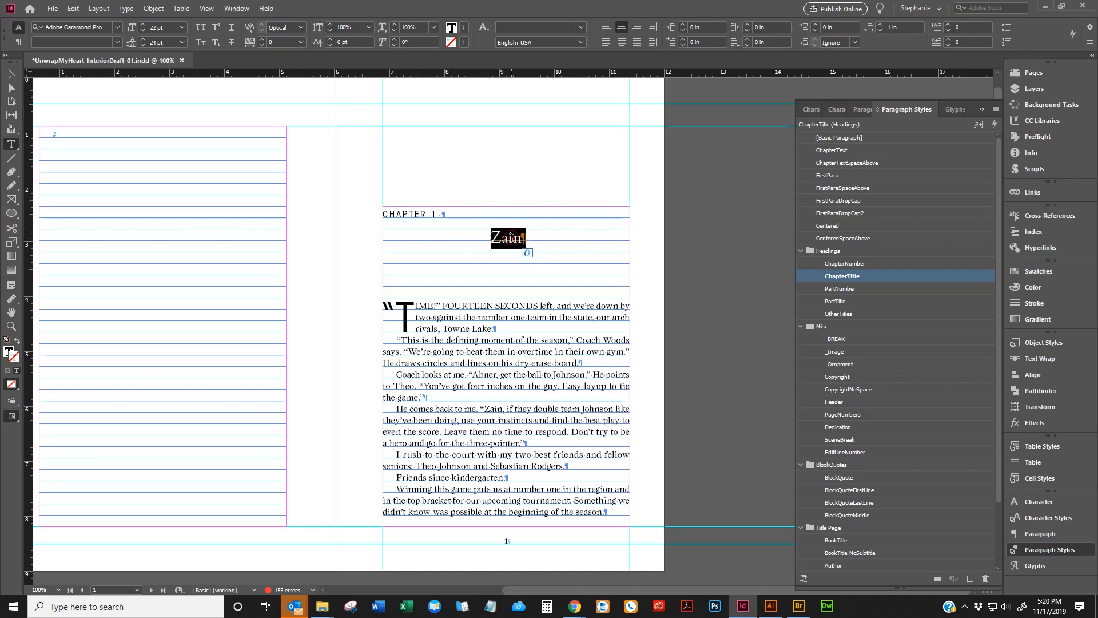
left_click(493, 319)
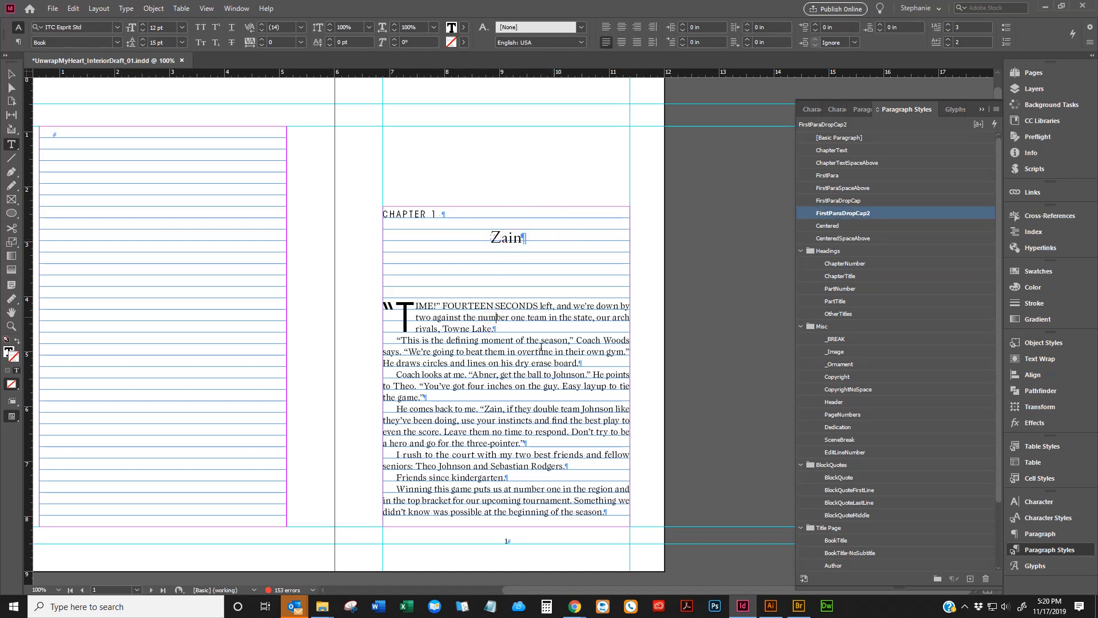
Step: Scroll to the next spread and select the pink-flagged lines, including 'Thanks for the love.'
scroll(548, 307, "down", 2)
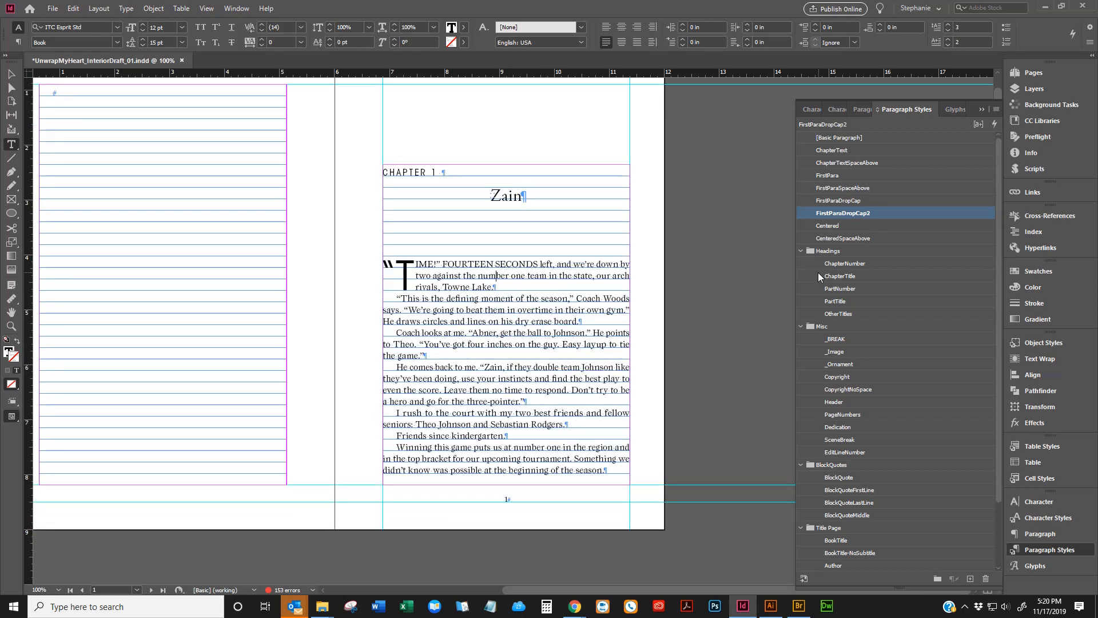
scroll(548, 346, "down", 10)
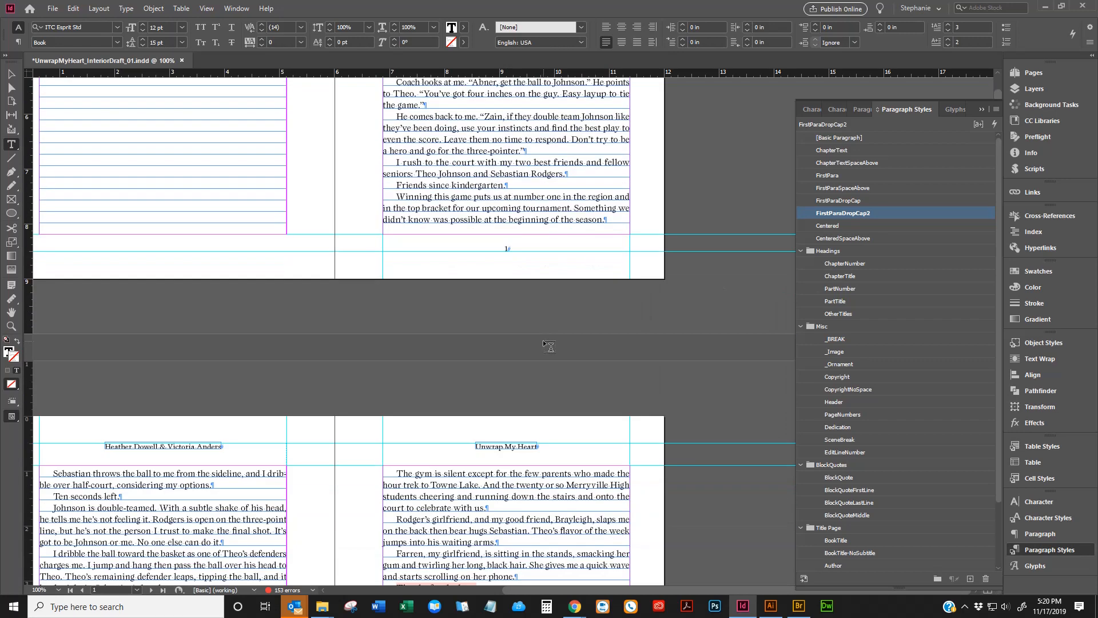
scroll(548, 346, "down", 3)
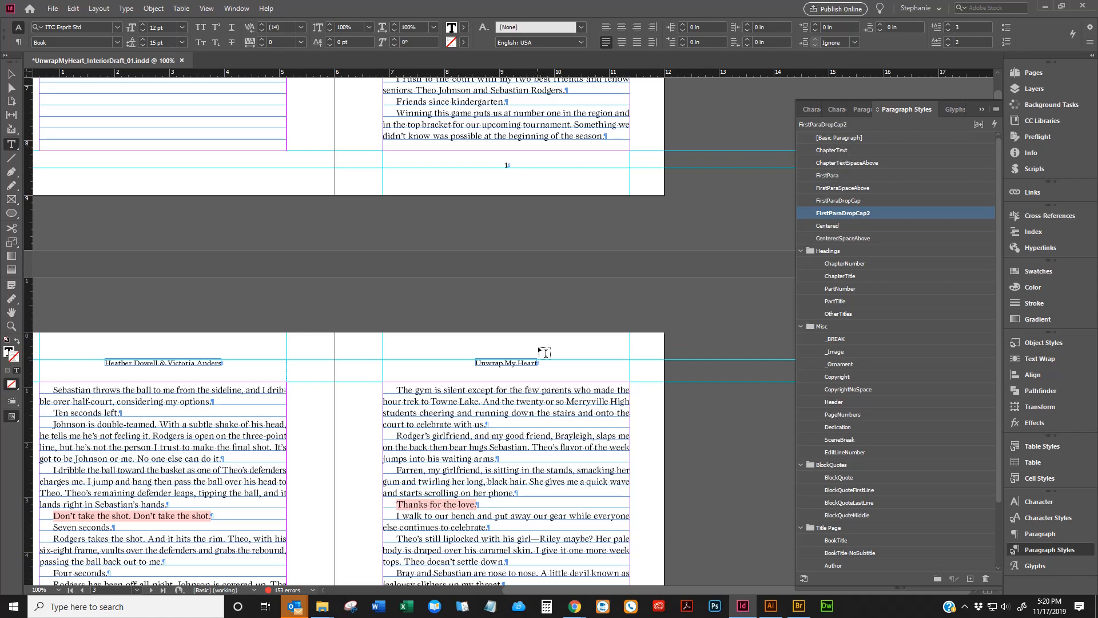
scroll(544, 352, "down", 3)
left_click_drag(572, 591, 517, 589)
scroll(331, 435, "down", 3)
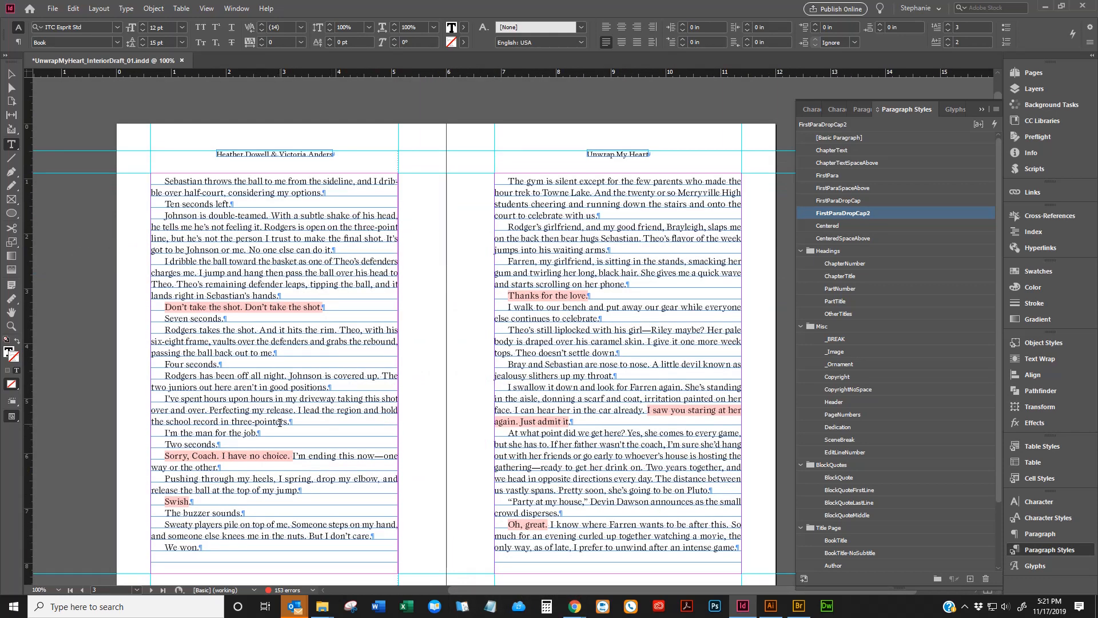
left_click_drag(345, 307, 394, 306)
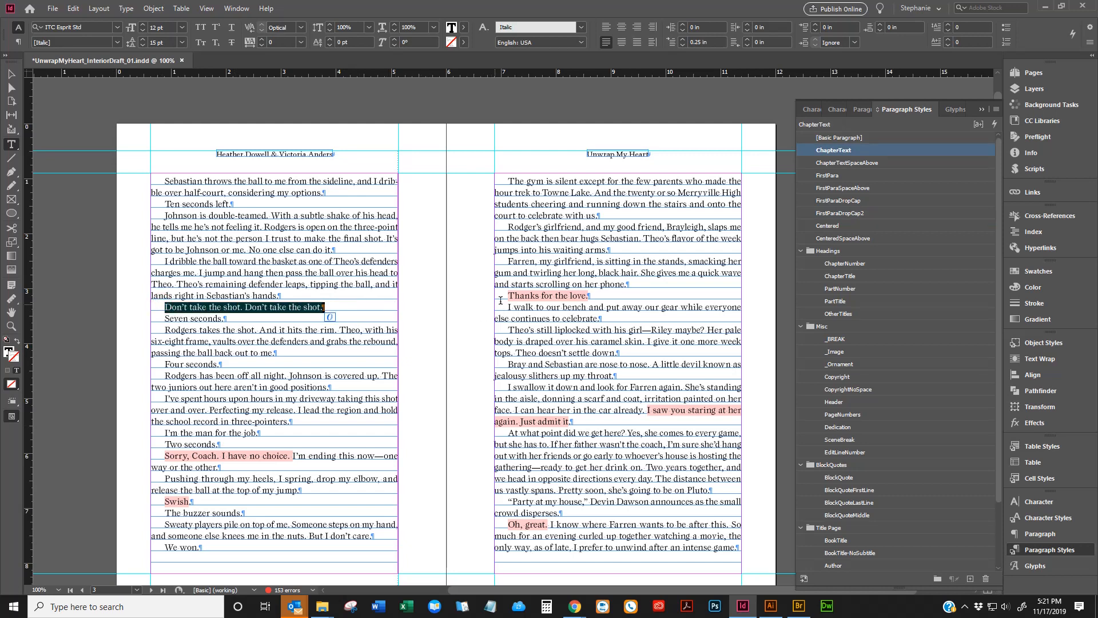
left_click_drag(501, 296, 654, 292)
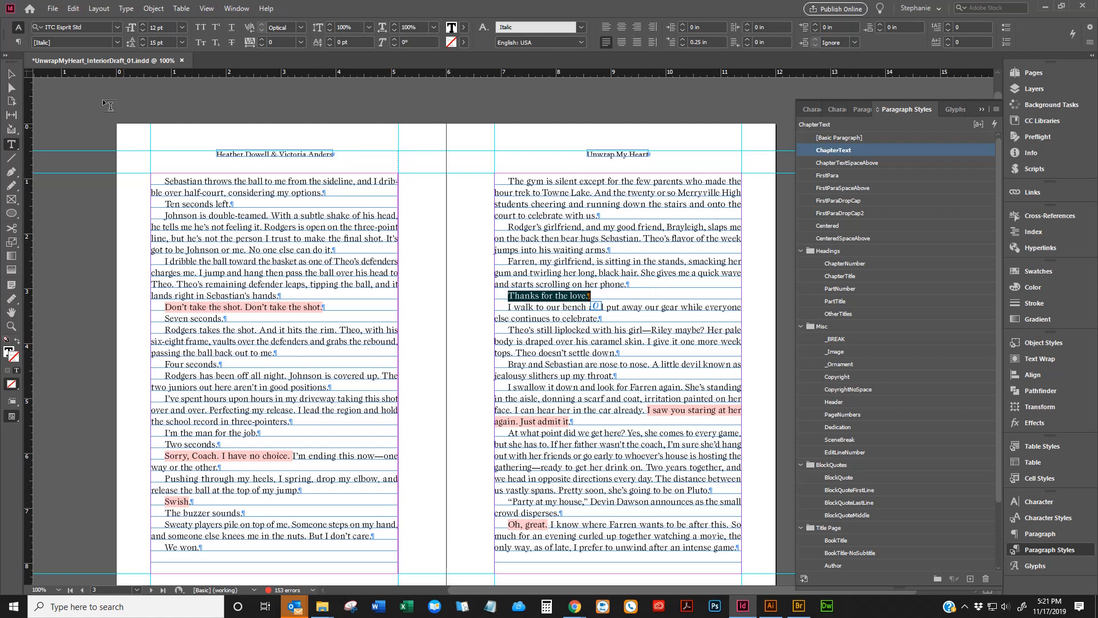
Step: Deselect the text frame and switch to Preview mode with W
key("Escape")
left_click(43, 94)
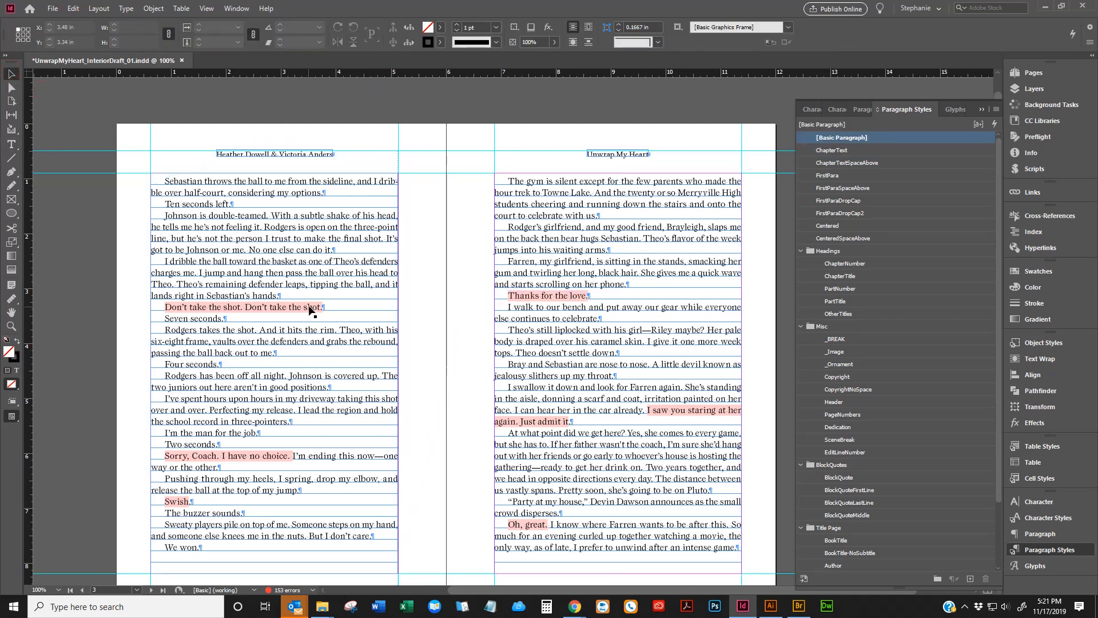
key("w")
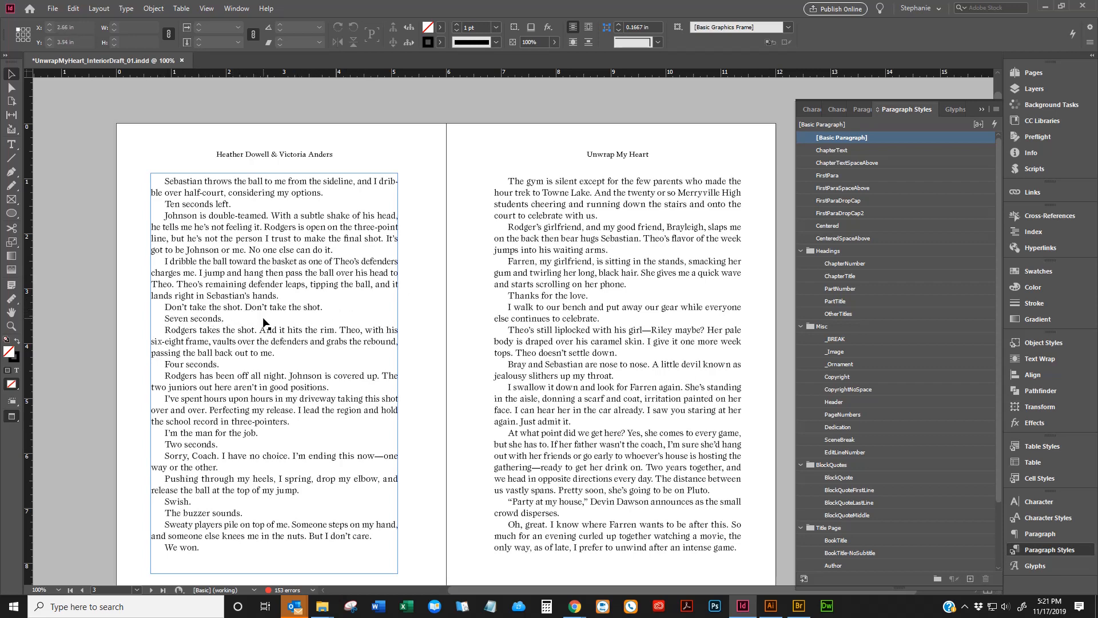
Step: Back in Normal view, check the font styles for the 'Don't take the shot.' line
key("w")
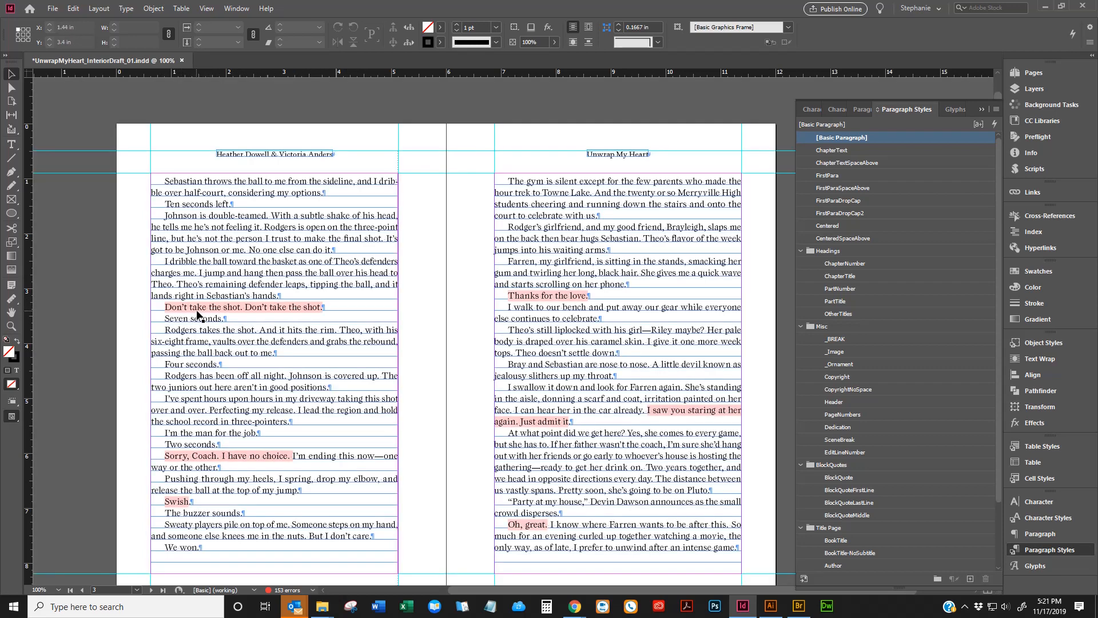
left_click(234, 312)
triple_click(231, 309)
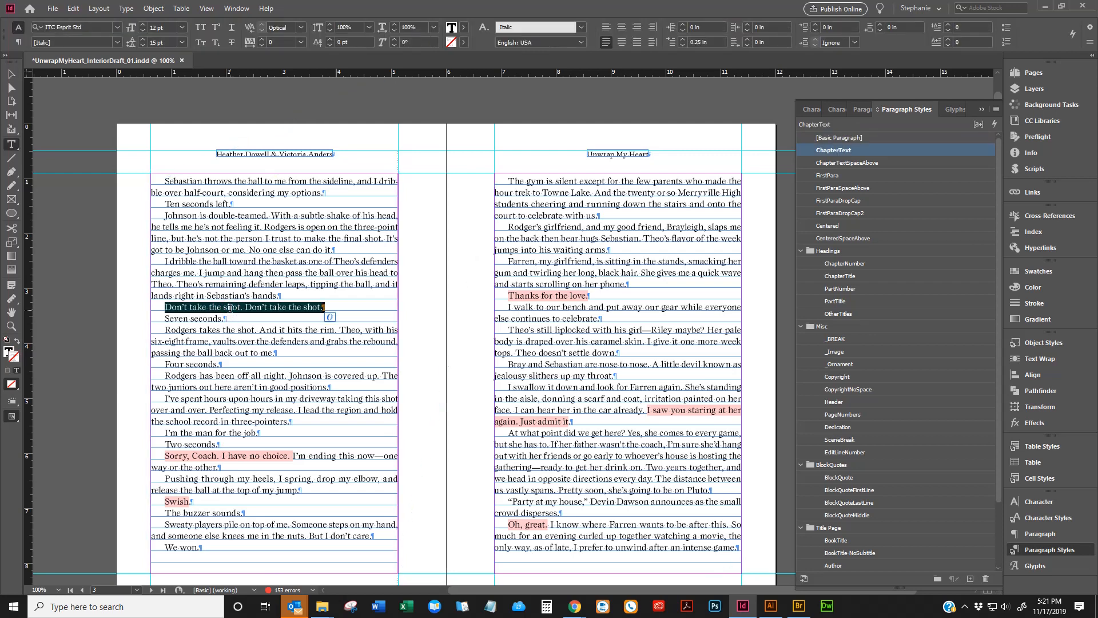
left_click(116, 43)
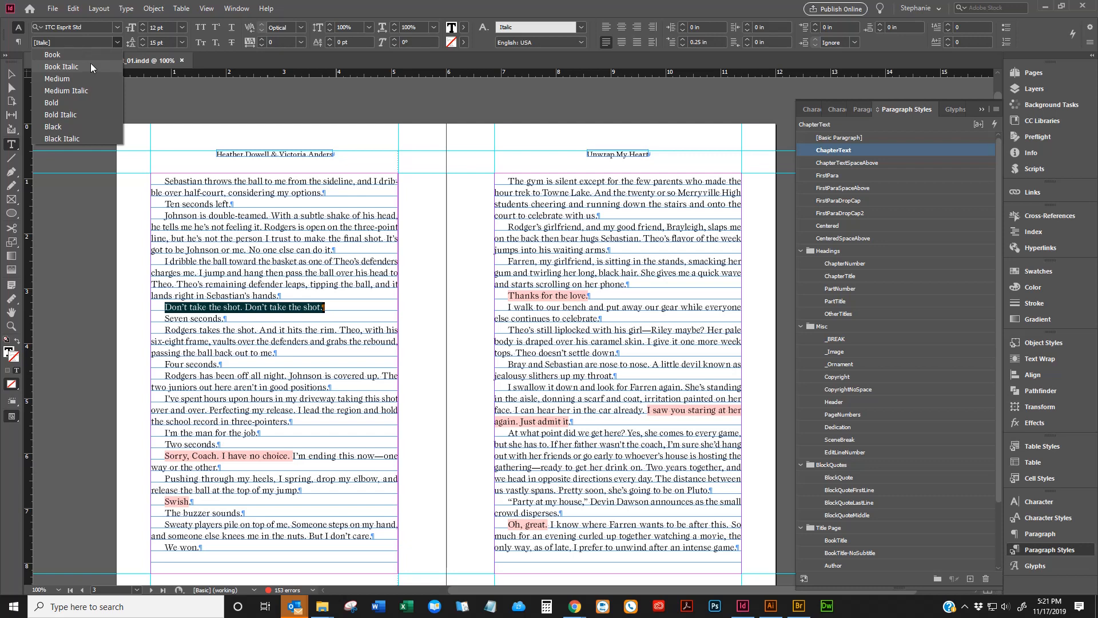
left_click(377, 346)
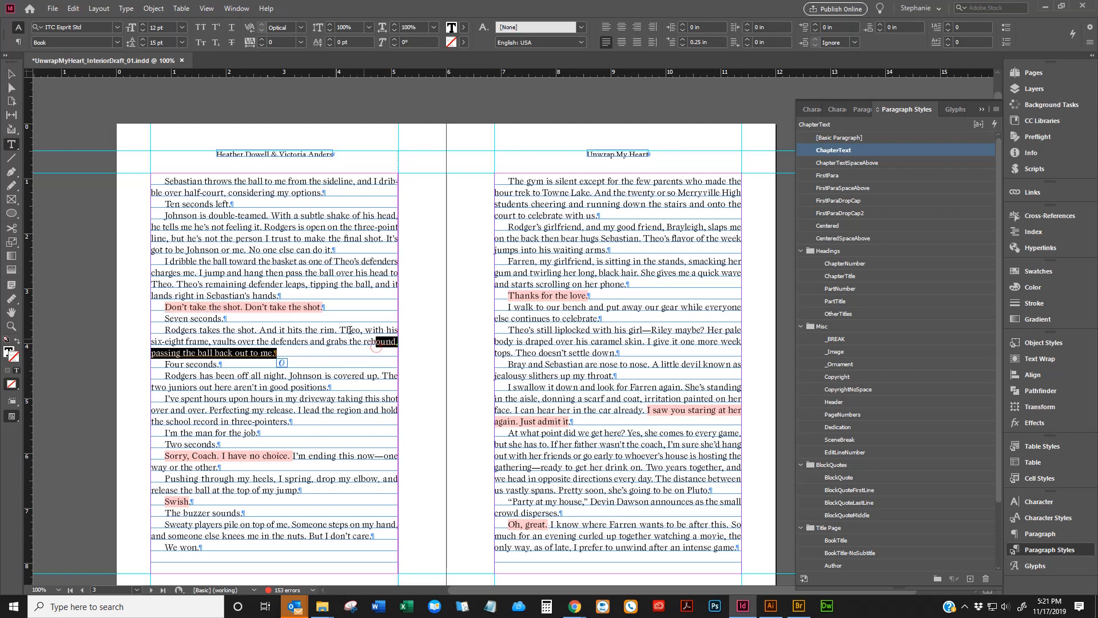
Step: Open the Character Styles panel and bring up the Italic style's options
left_click(329, 306)
triple_click(328, 306)
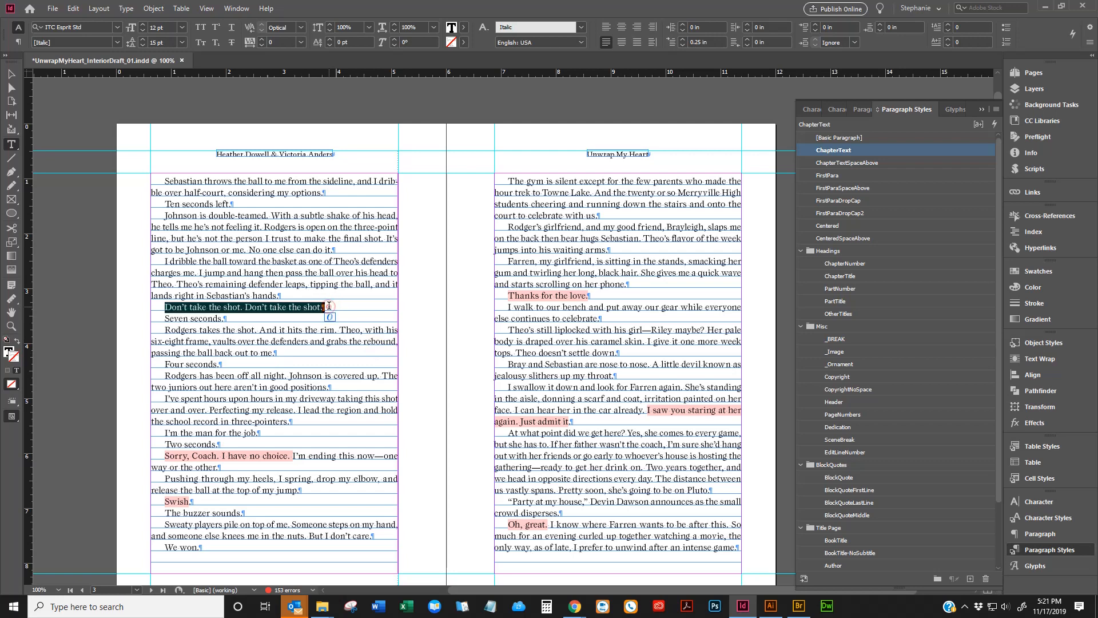
left_click(329, 305)
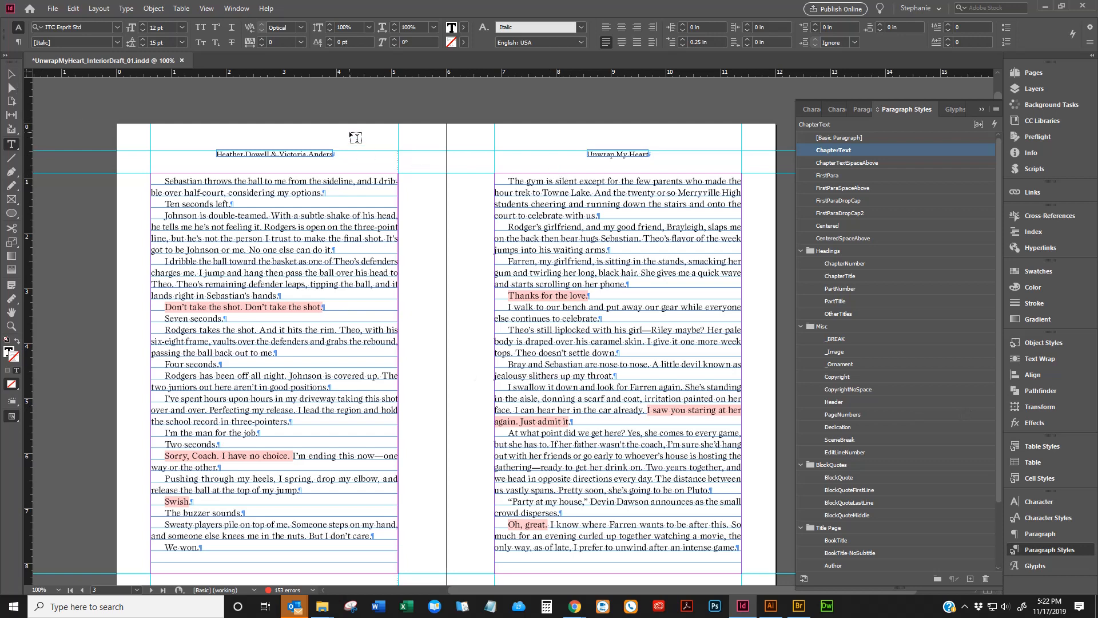
left_click(1032, 517)
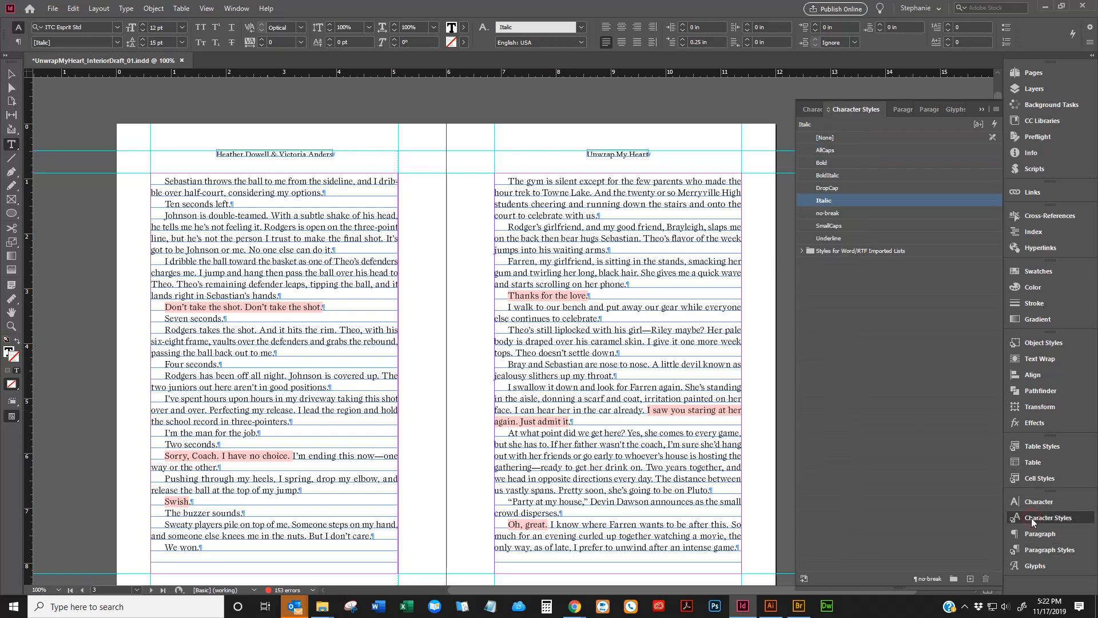
right_click(823, 203)
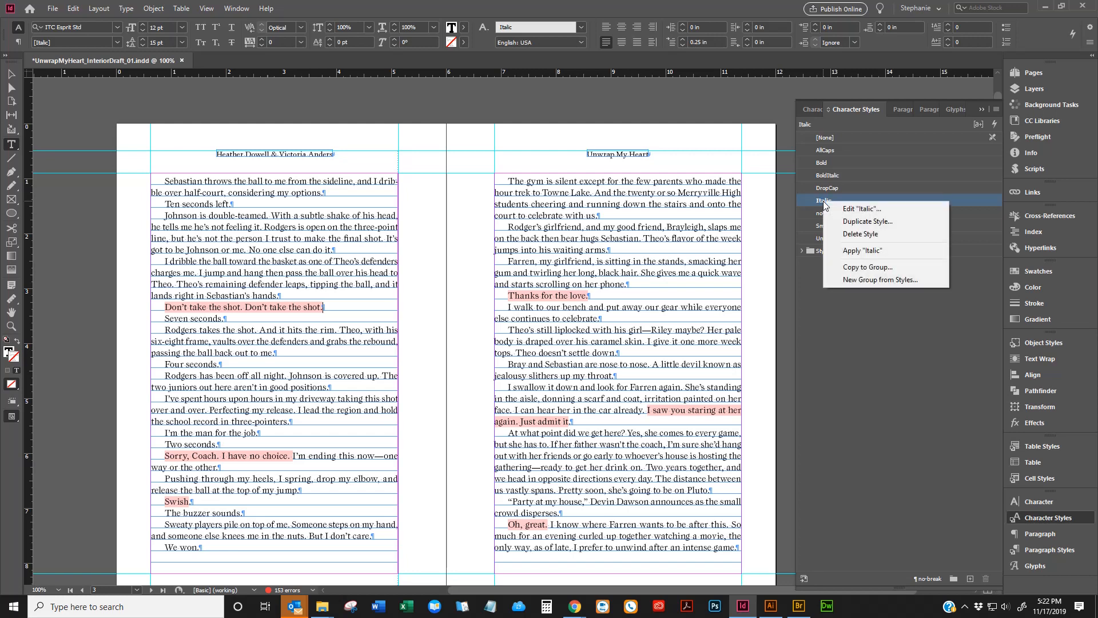
Step: Change the Italic character style's font style to Book Italic, then check 'Thanks for the love.'
left_click(858, 209)
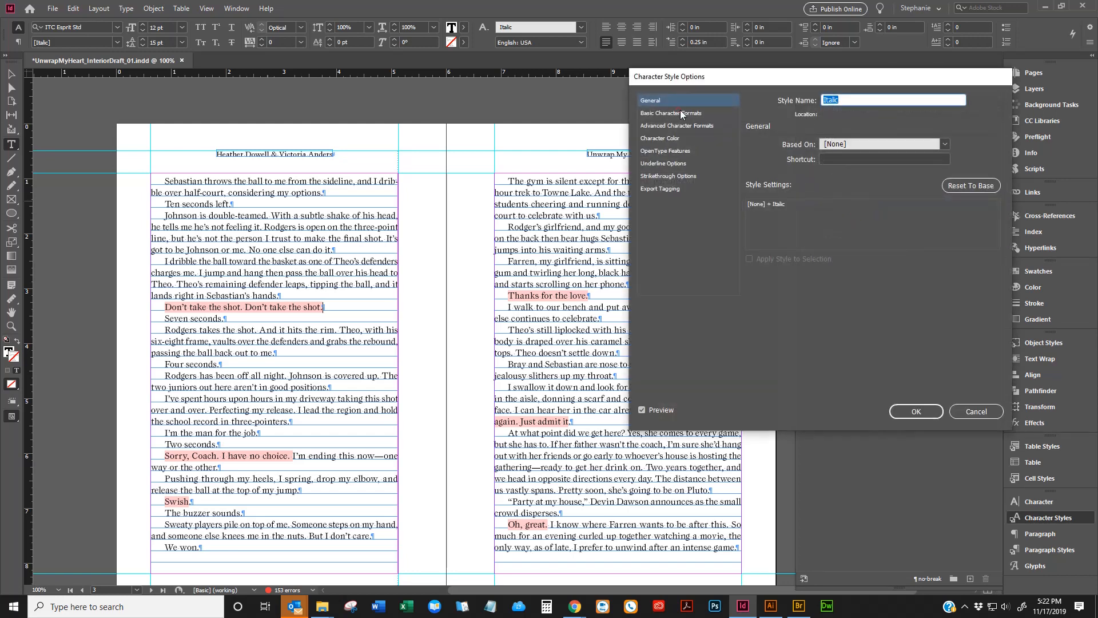
left_click(681, 112)
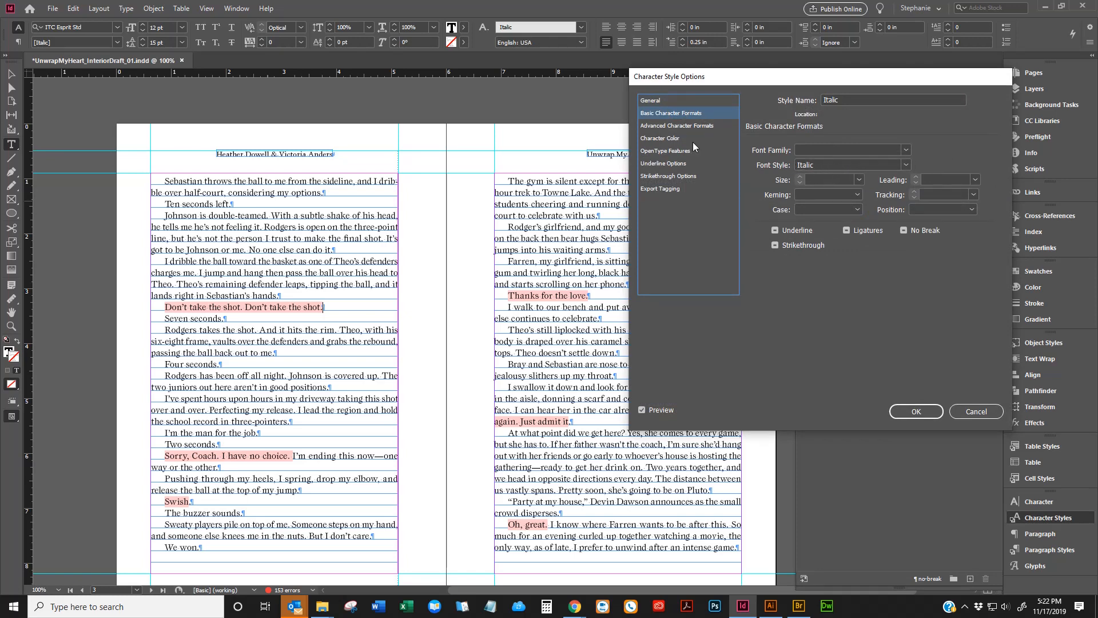
left_click_drag(850, 164, 699, 168)
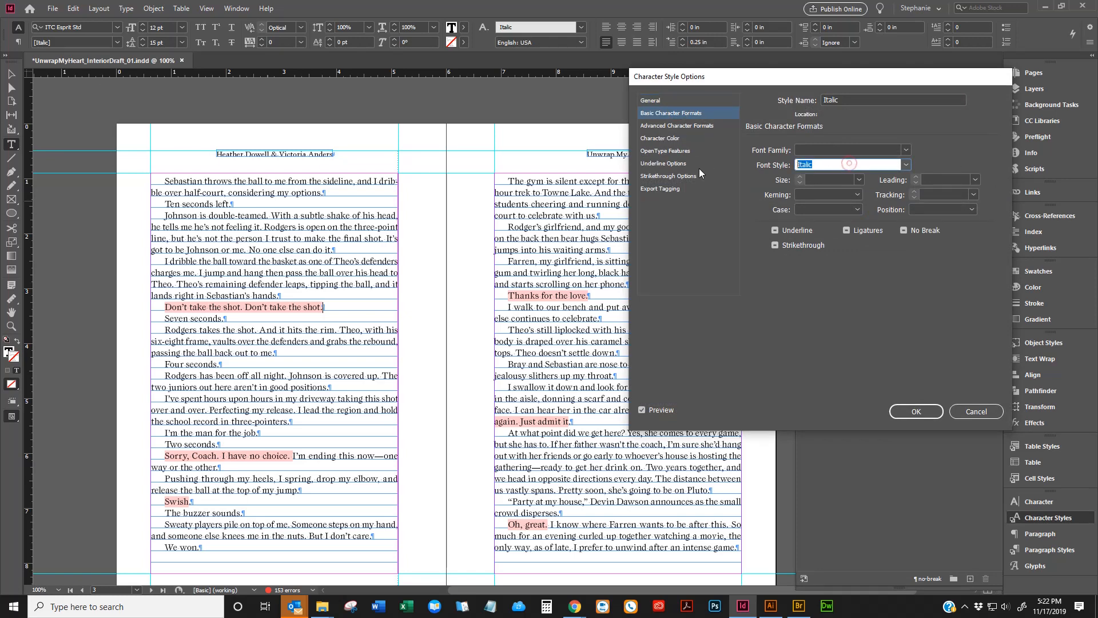
type("Bod")
key("Left")
type("ok I")
left_click(900, 411)
triple_click(563, 296)
left_click(555, 417)
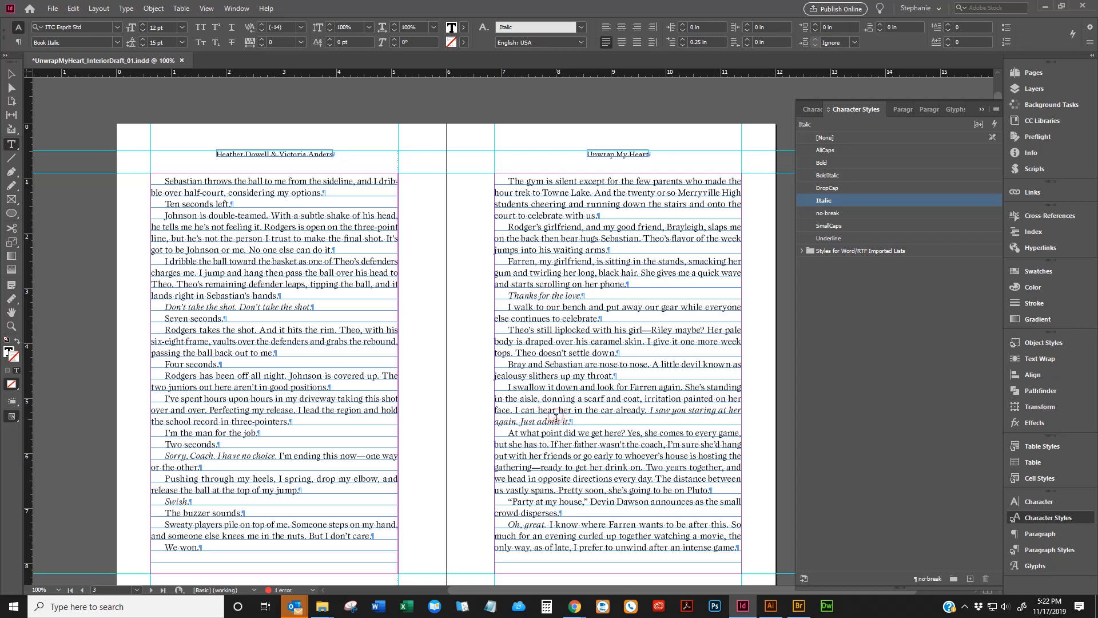
triple_click(556, 417)
left_click(651, 410)
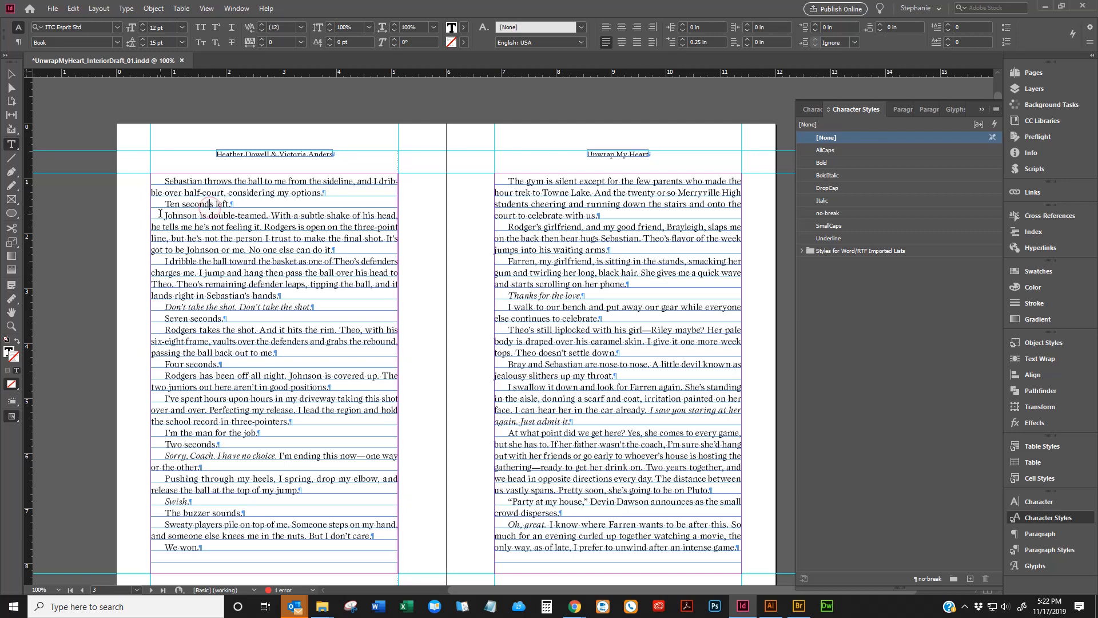
left_click_drag(162, 215, 392, 247)
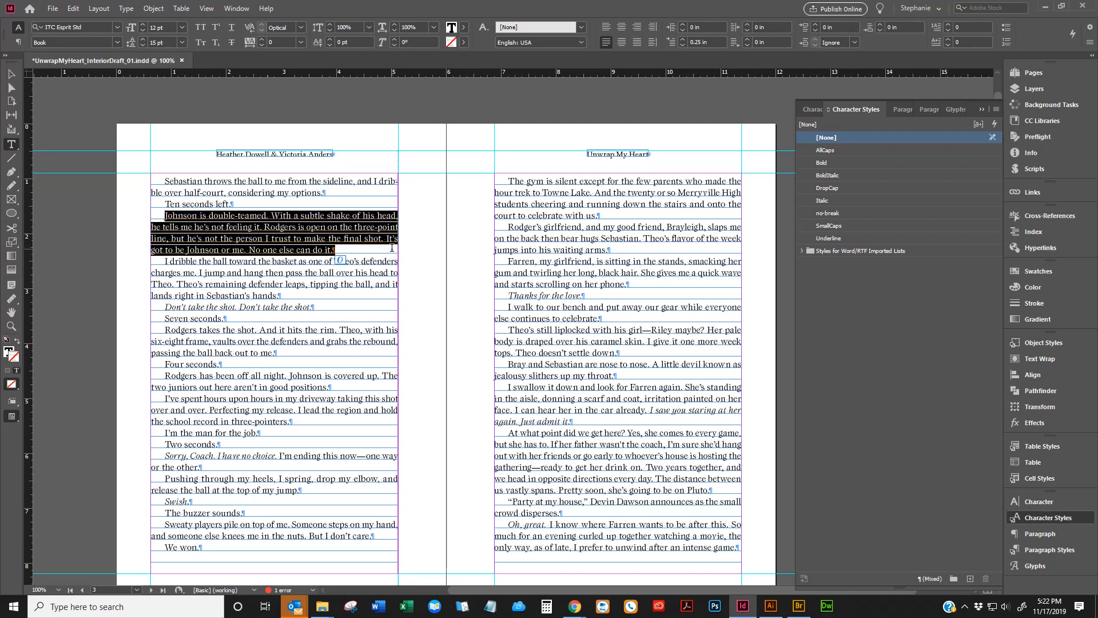
left_click(309, 263)
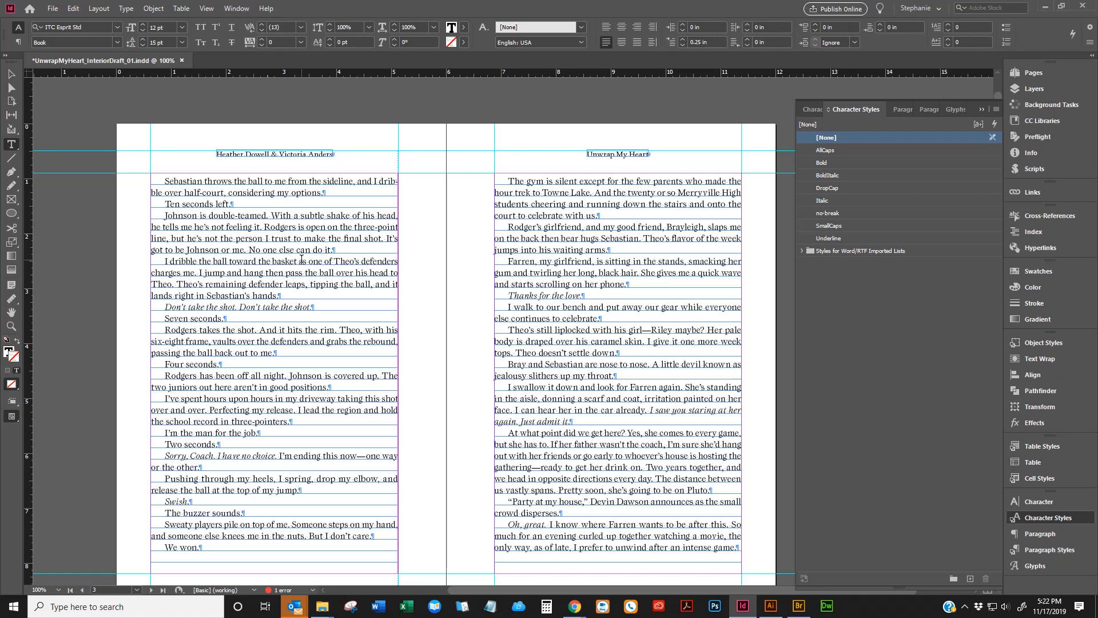
key("ctrl+k")
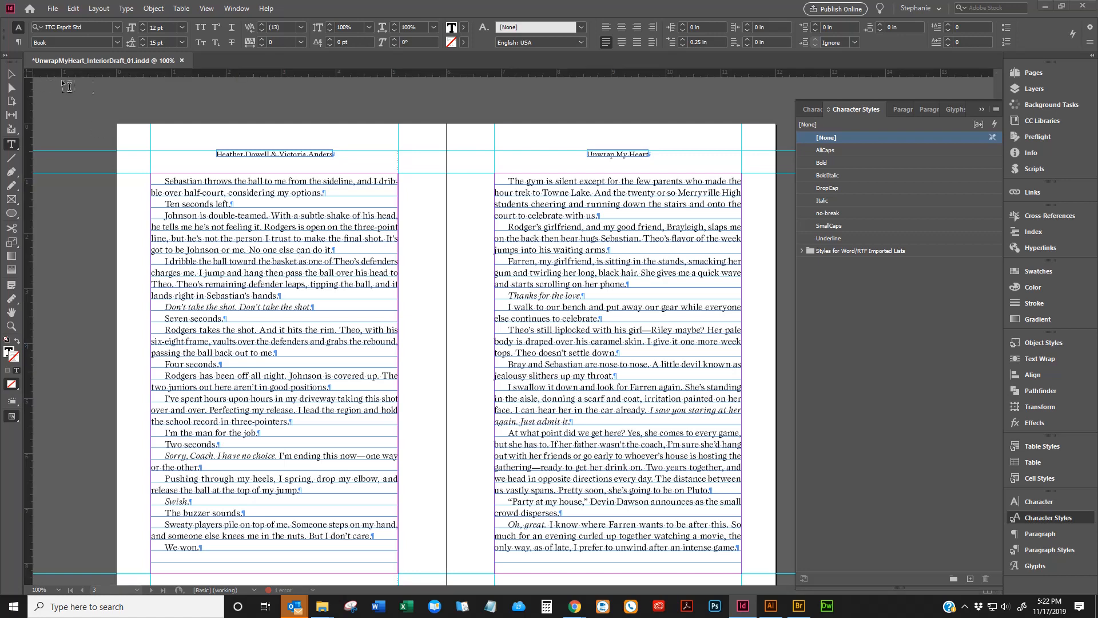
left_click(117, 42)
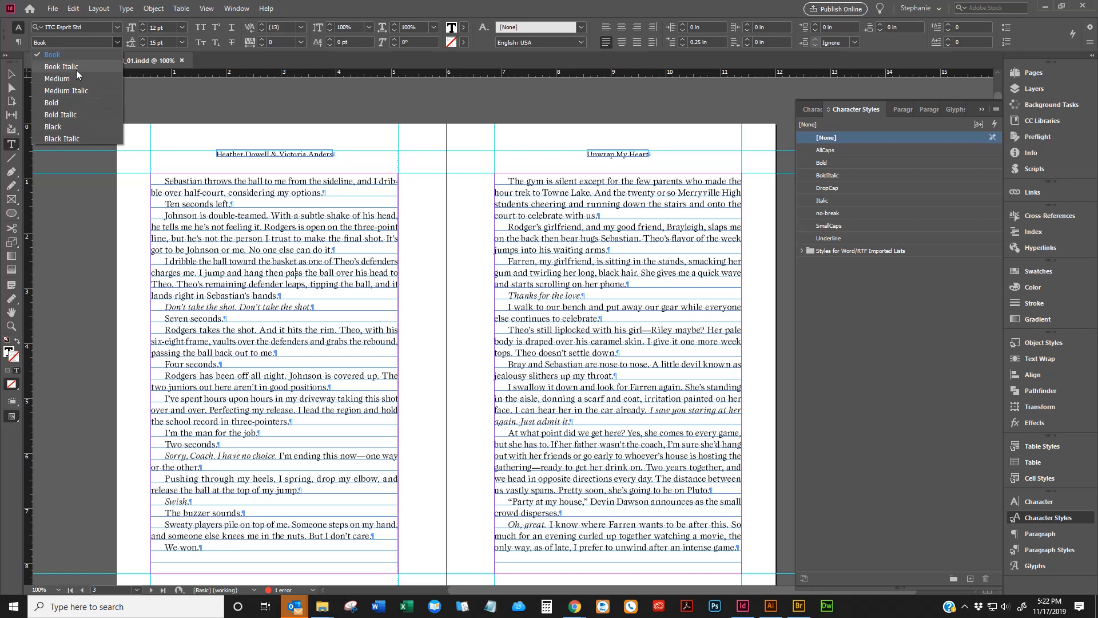
left_click(279, 271)
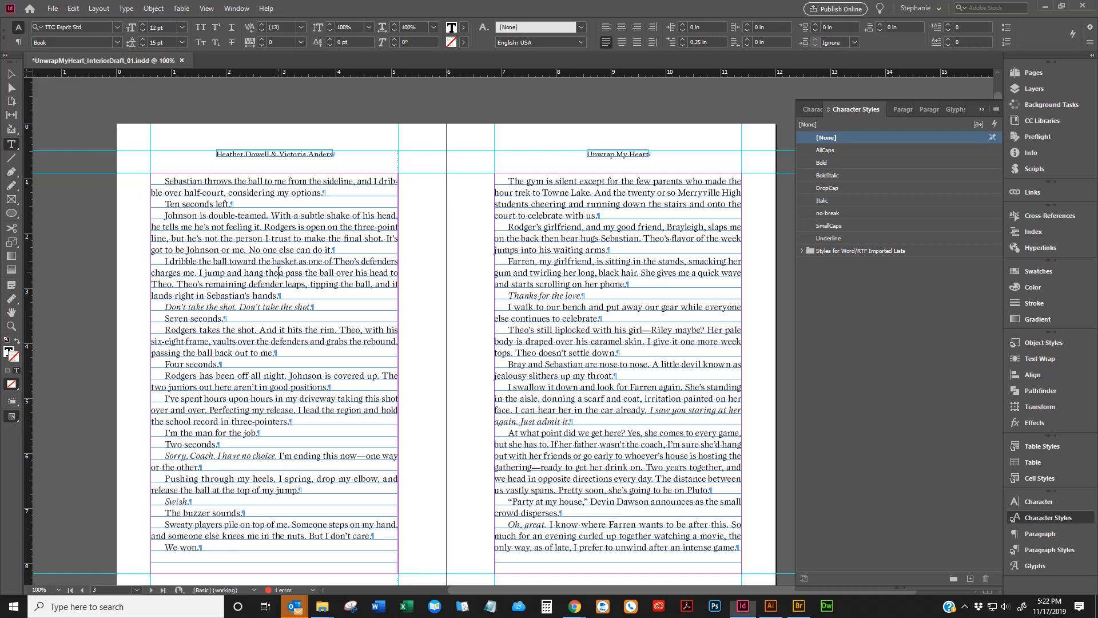
left_click(278, 271)
scroll(572, 446, "up", 8)
scroll(572, 446, "down", 10)
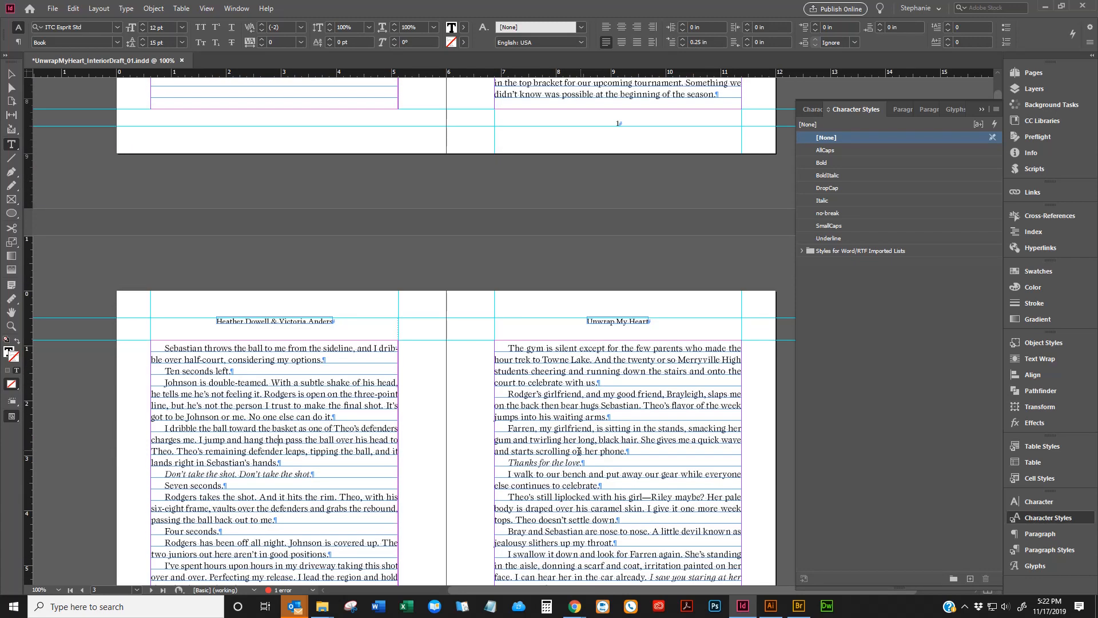
scroll(578, 452, "down", 2)
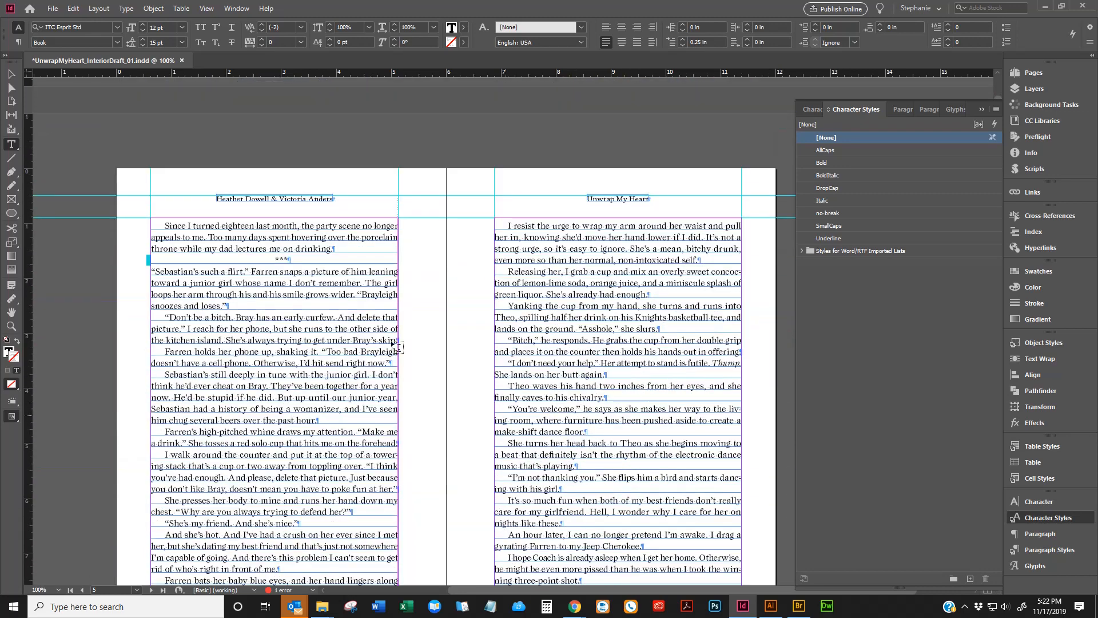
left_click(313, 262)
left_click_drag(255, 251, 365, 271)
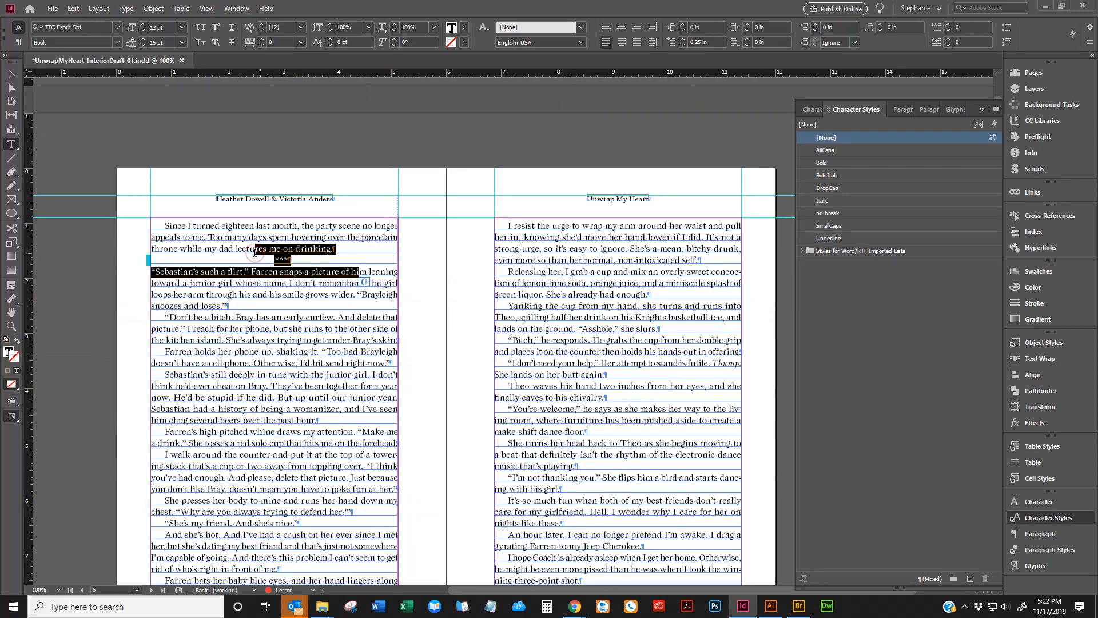
left_click(255, 255)
left_click_drag(255, 259, 360, 265)
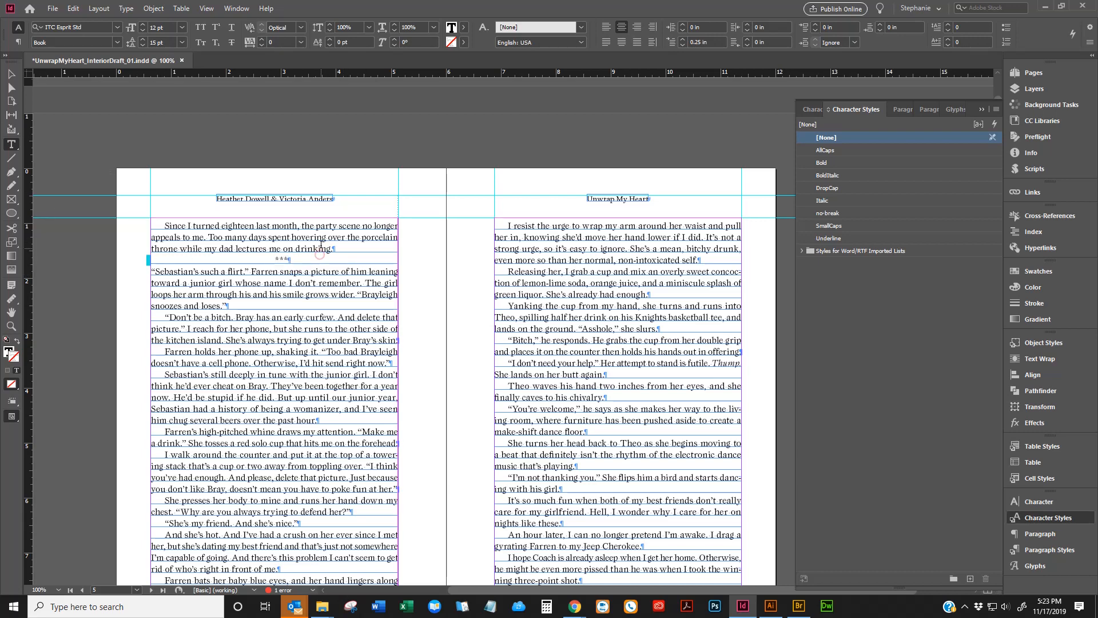
Step: Select the *** scene break and check its paragraph style
left_click(291, 259)
double_click(240, 257)
left_click(1047, 549)
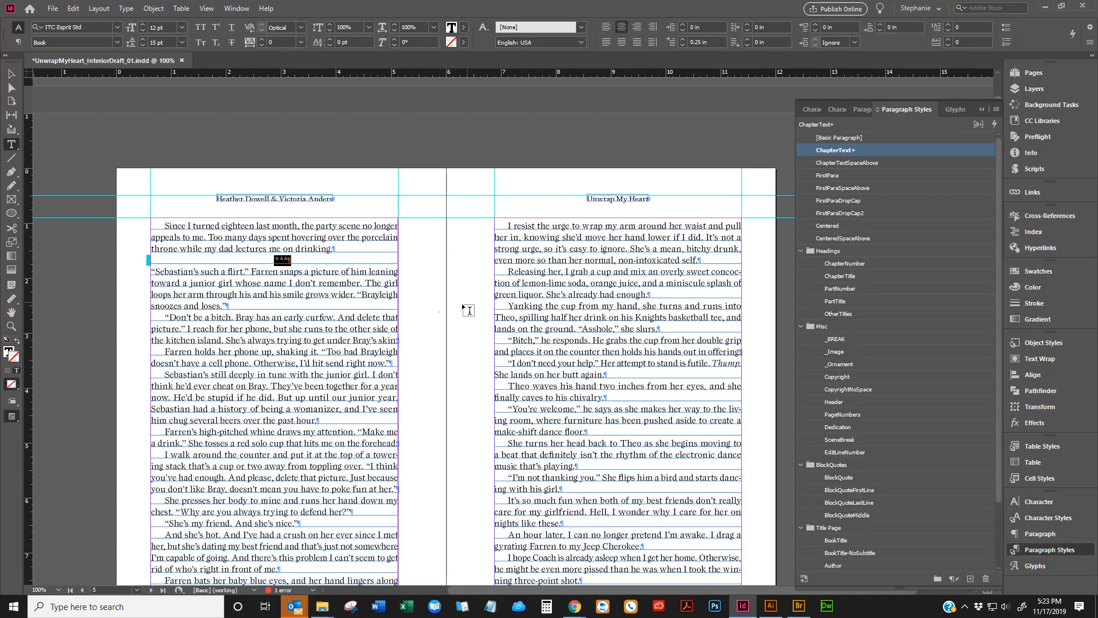
left_click(320, 246)
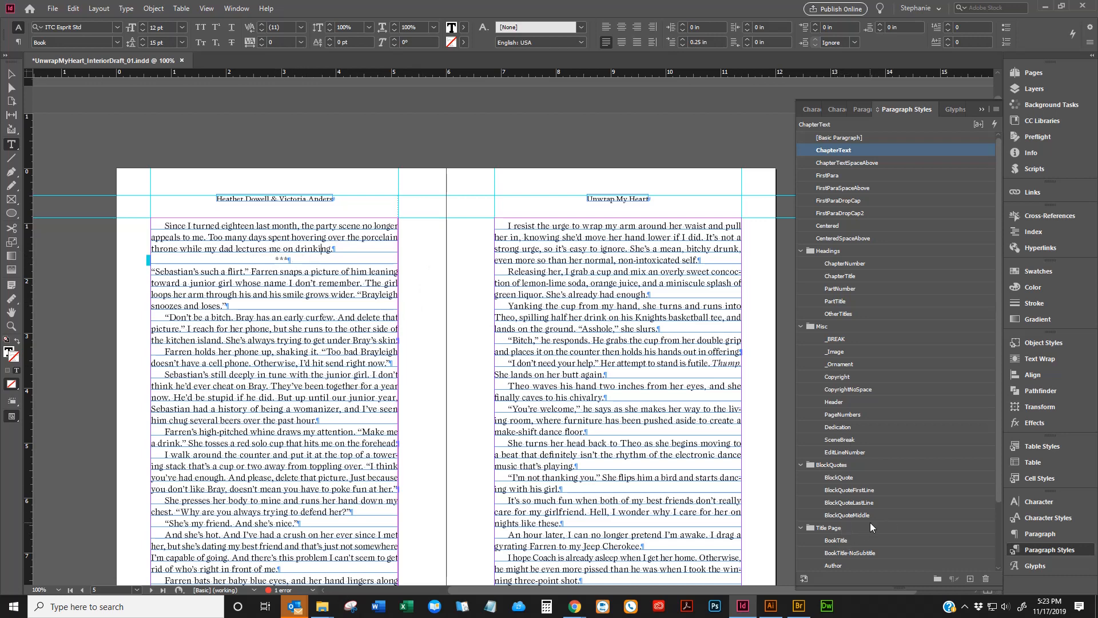
Step: In Find/Change, search for ***^p and replace with ***^p, clearing the old find format
key("ctrl+f")
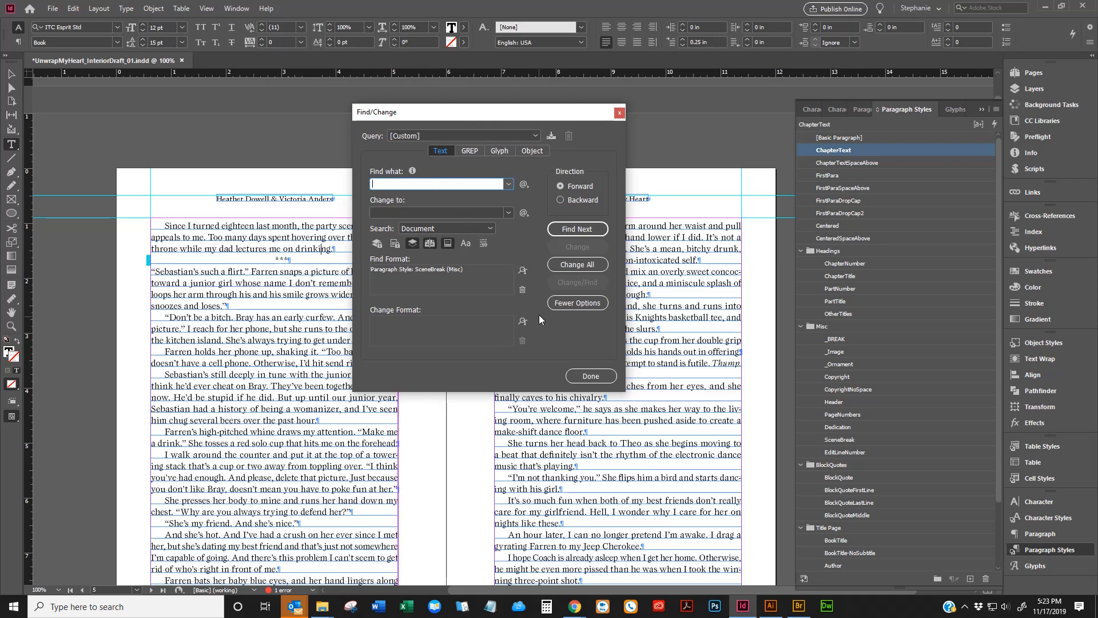
left_click(521, 290)
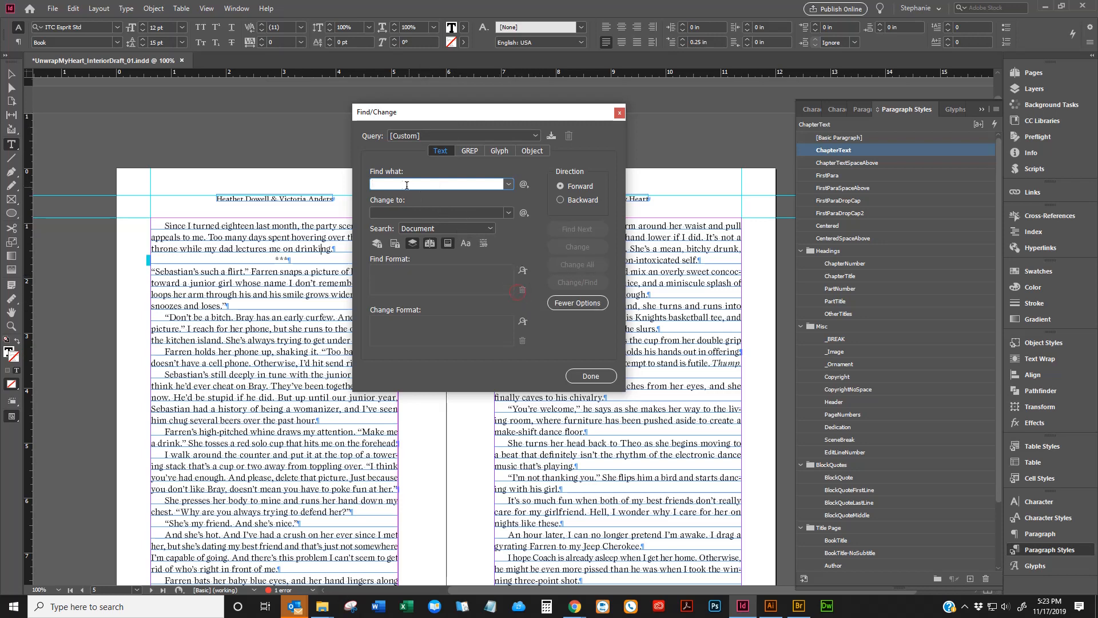
type("***")
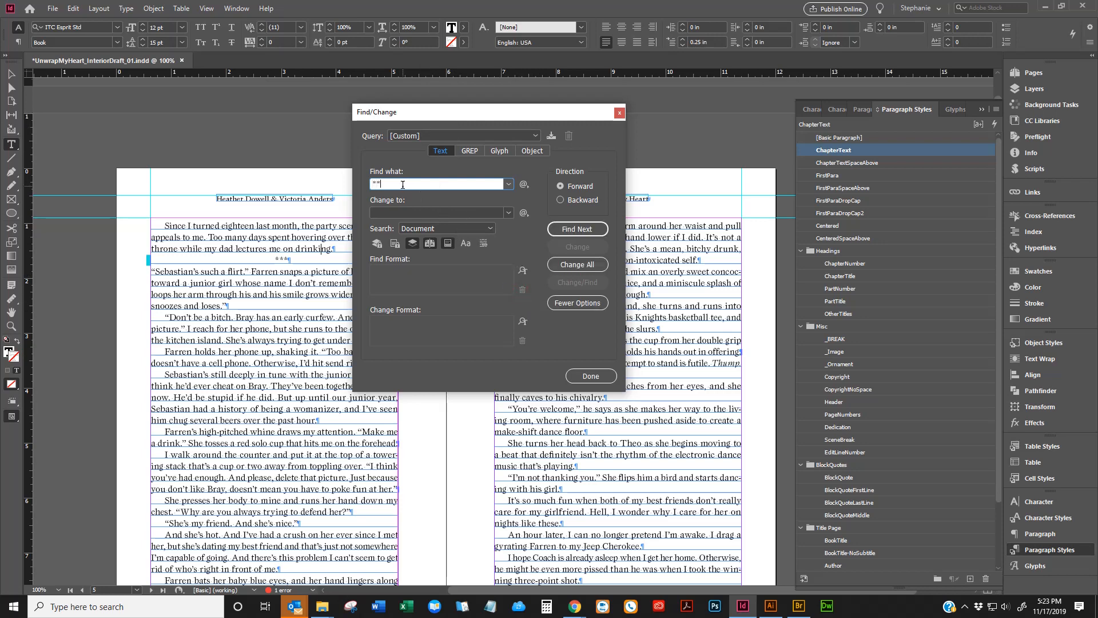
left_click(524, 184)
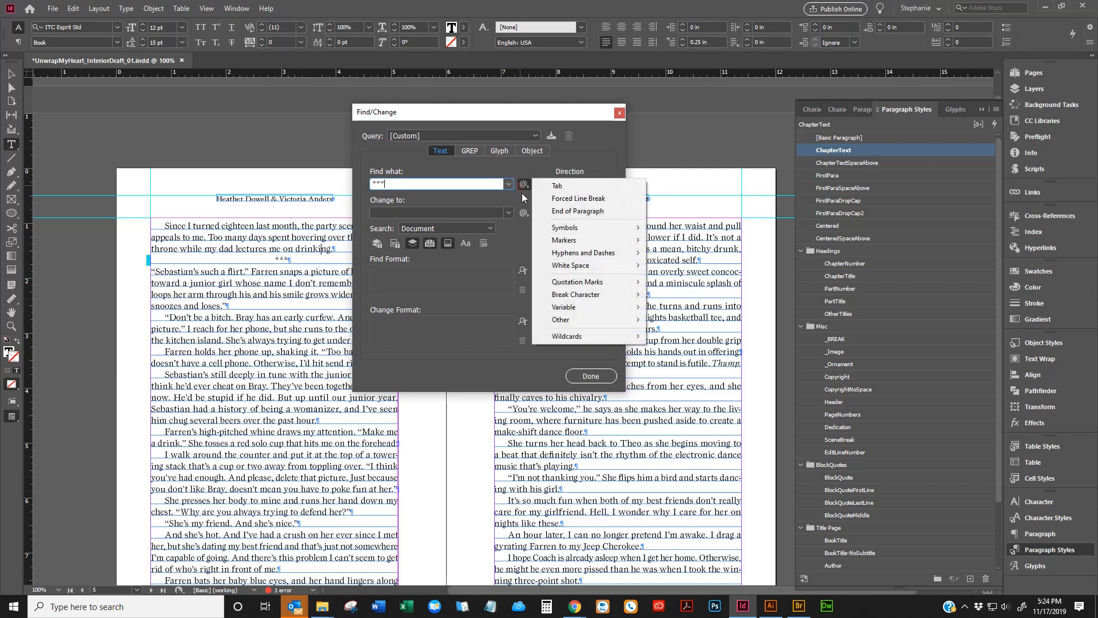
left_click(551, 212)
left_click(465, 215)
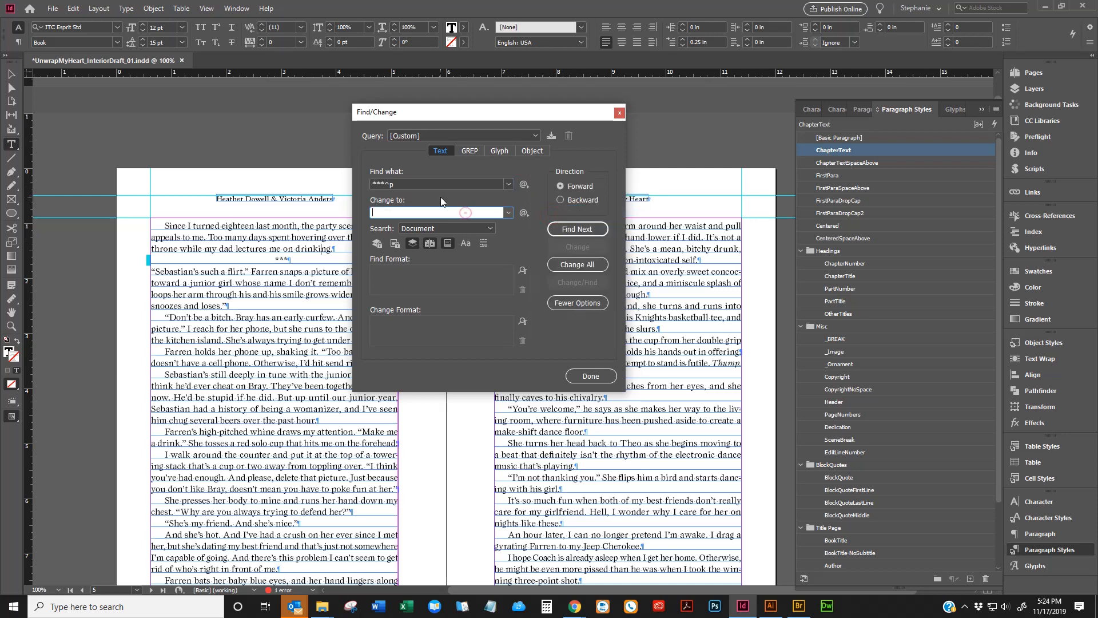
type("***")
left_click(522, 214)
left_click(566, 240)
left_click(466, 277)
left_click(853, 363)
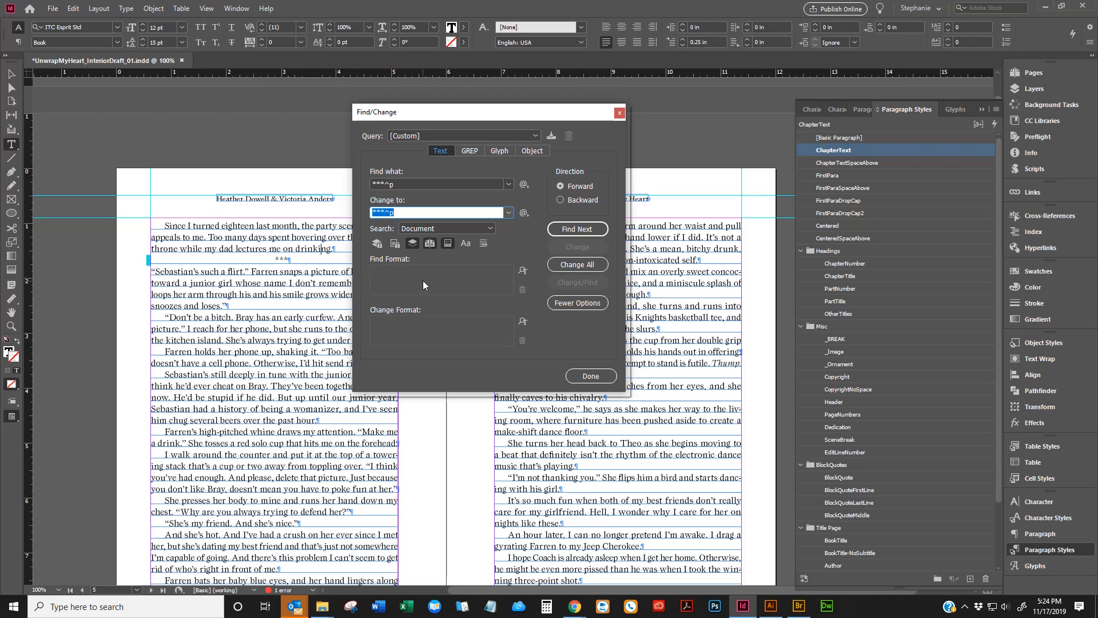
Step: Set the change format to SceneBreak paragraph style with [None] character style, and change the first match
left_click(403, 324)
left_click(534, 229)
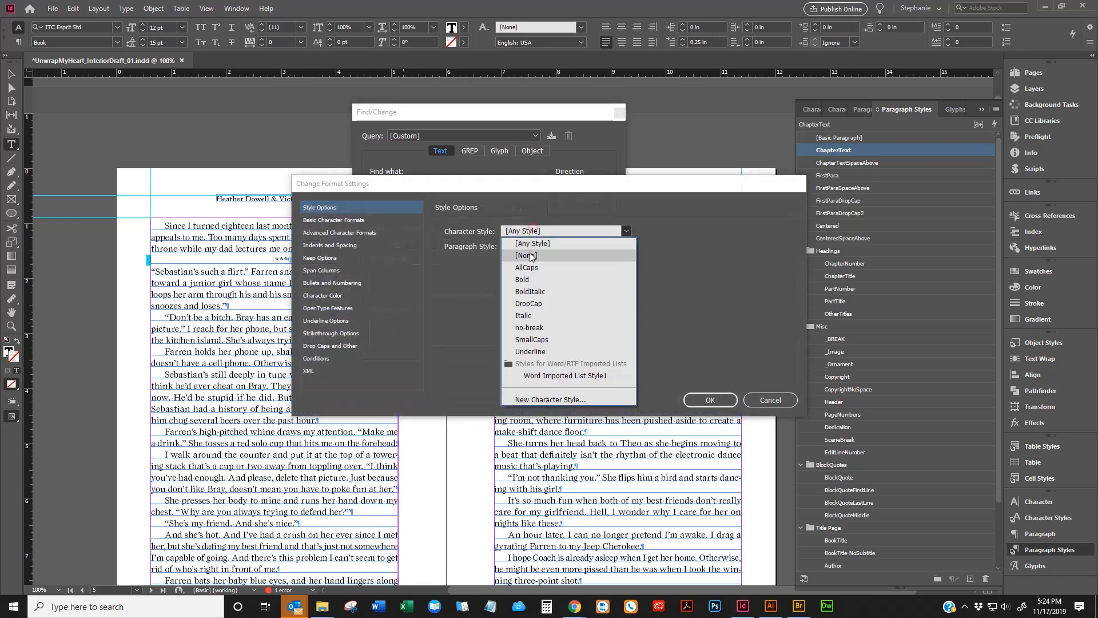
left_click(530, 256)
left_click(525, 245)
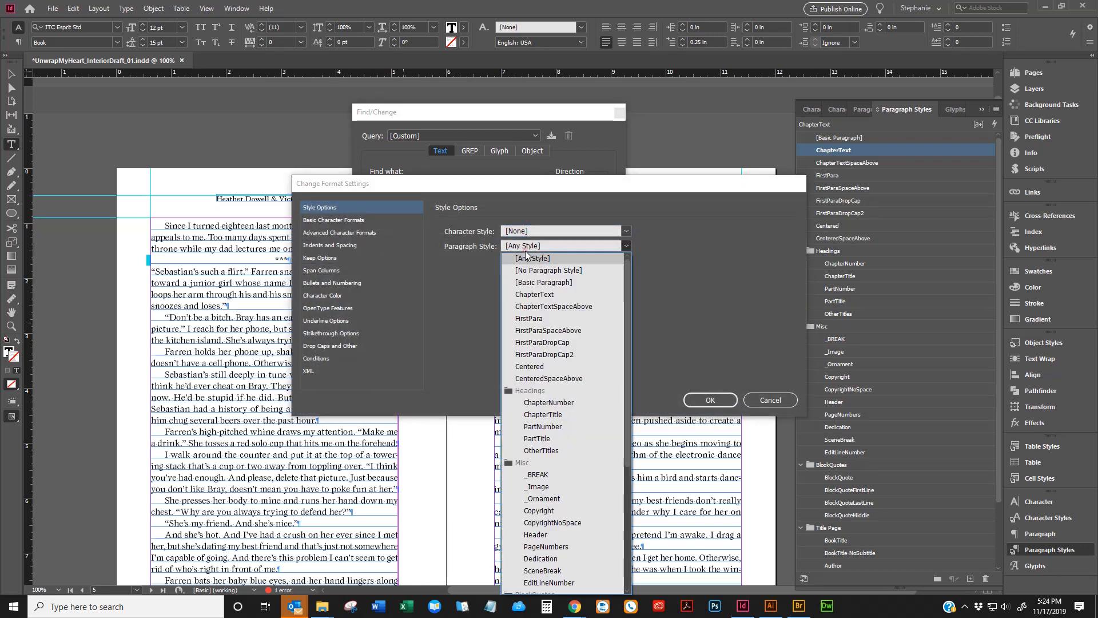
scroll(595, 412, "down", 3)
left_click(561, 489)
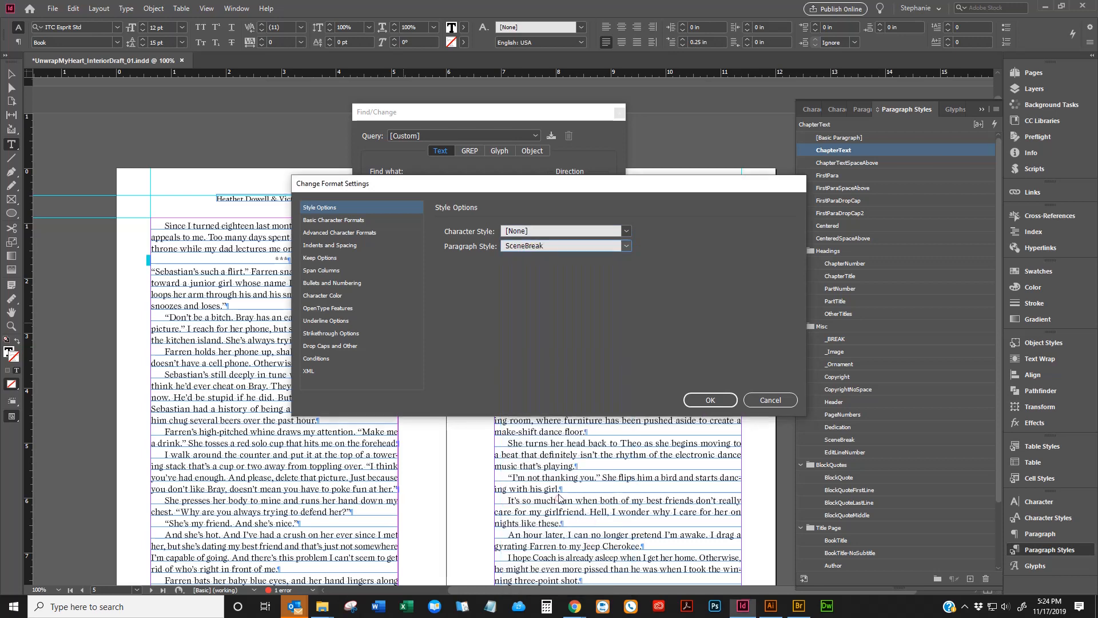
left_click(709, 400)
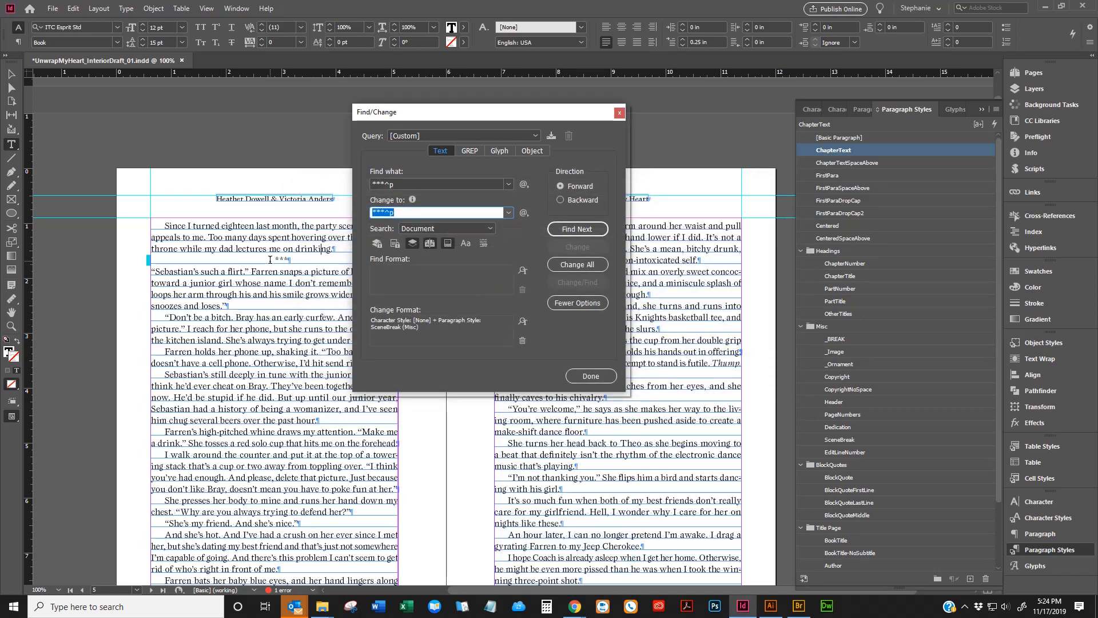
left_click(598, 229)
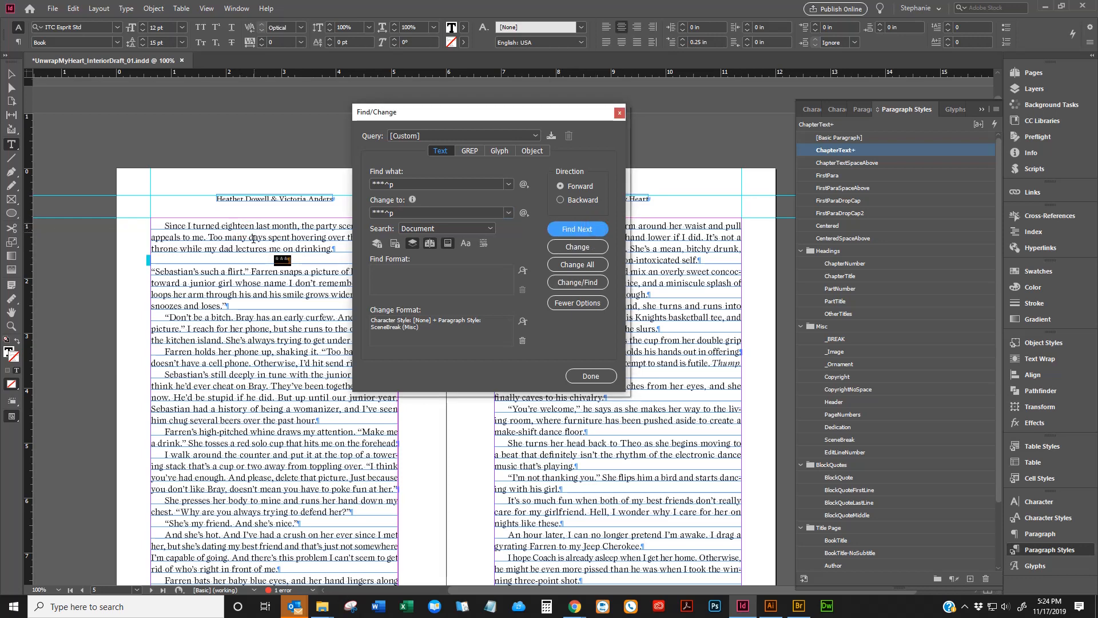
left_click(578, 243)
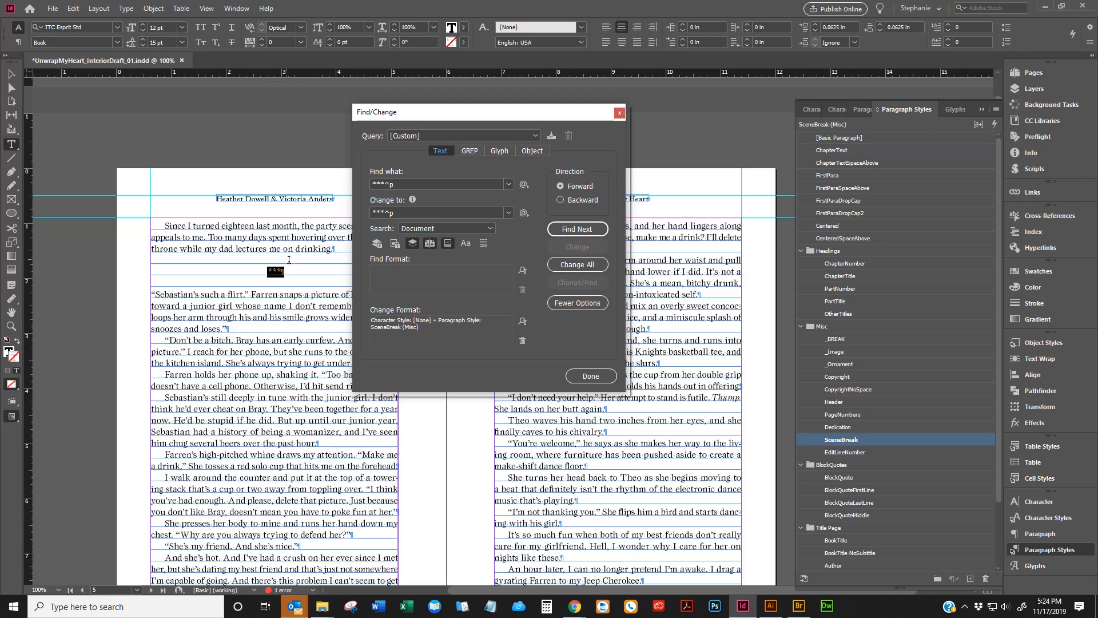
Step: Inspect the SceneBreak style's options, including its 0.0625 in space before, without changes
left_click(296, 285)
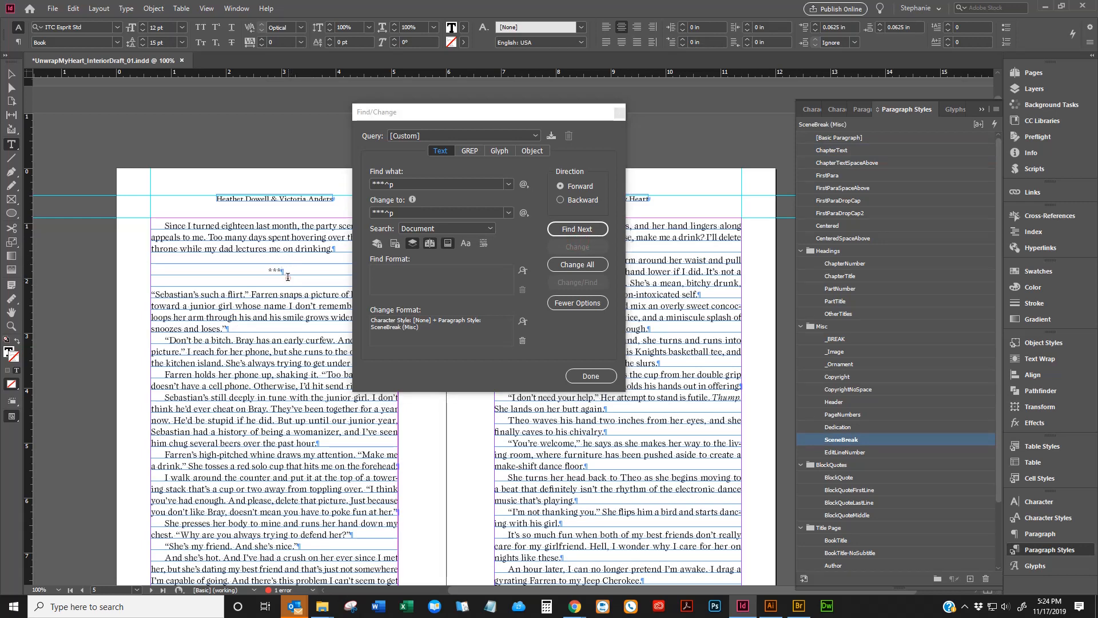
right_click(859, 440)
left_click(901, 448)
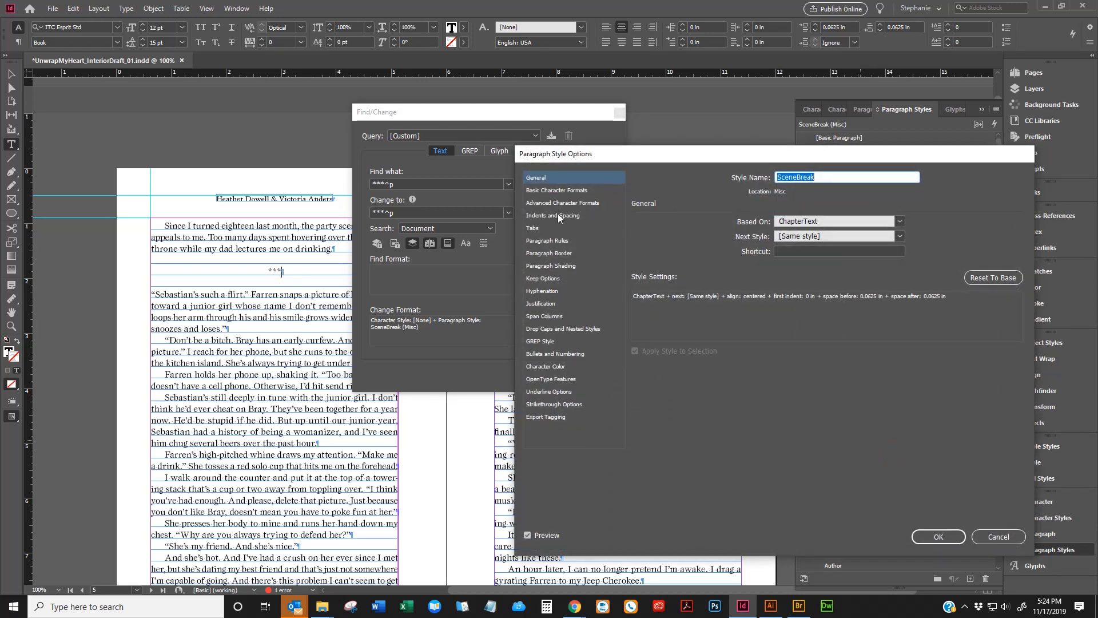
left_click(554, 203)
left_click(552, 216)
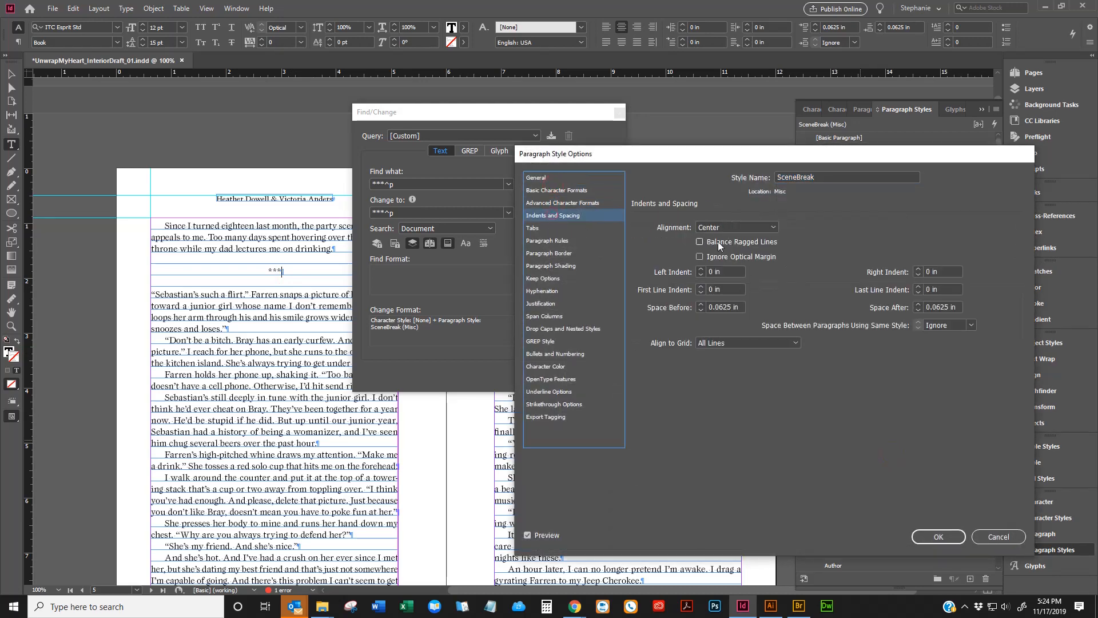
left_click_drag(736, 306, 682, 307)
key("Tab")
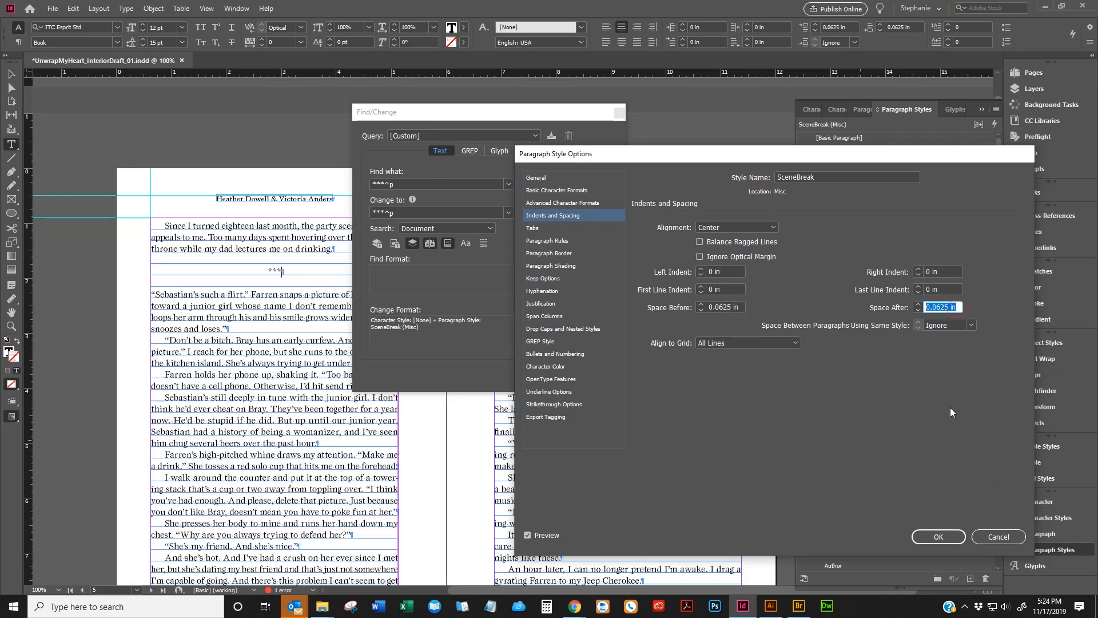
left_click(998, 536)
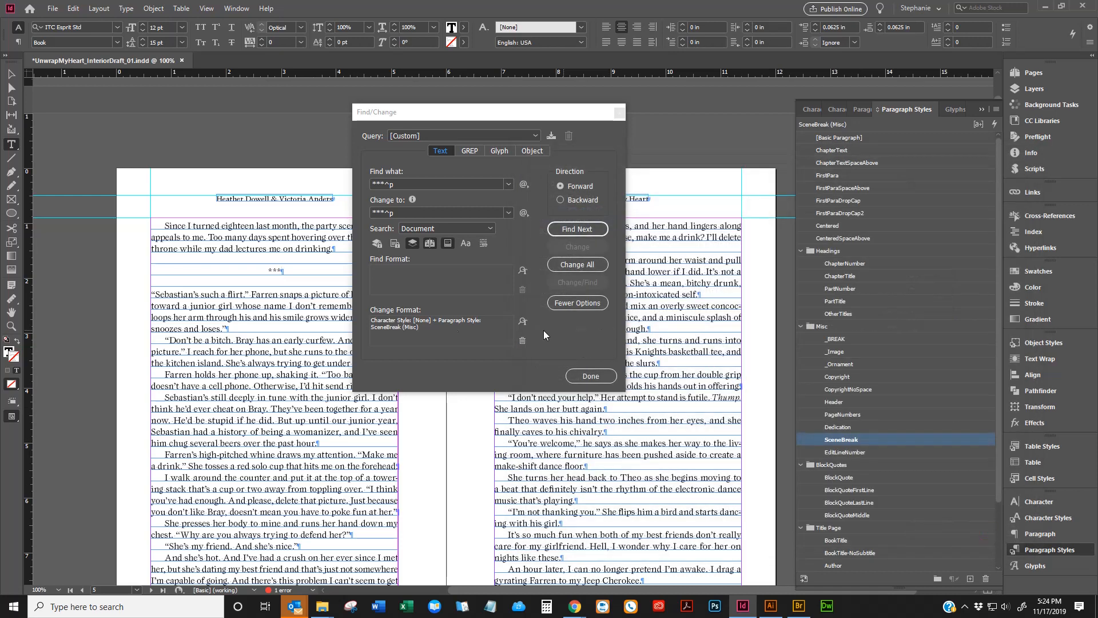
Step: Change all 16 *** scene breaks to SceneBreak, close Find/Change, and return to Chapter 1
left_click(575, 265)
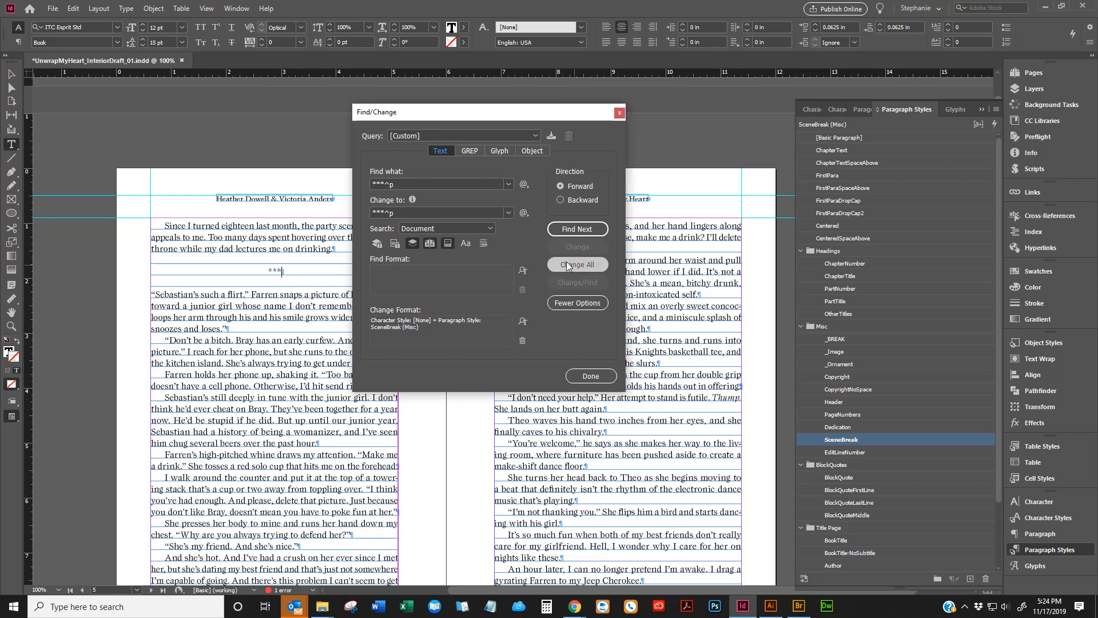
left_click(566, 264)
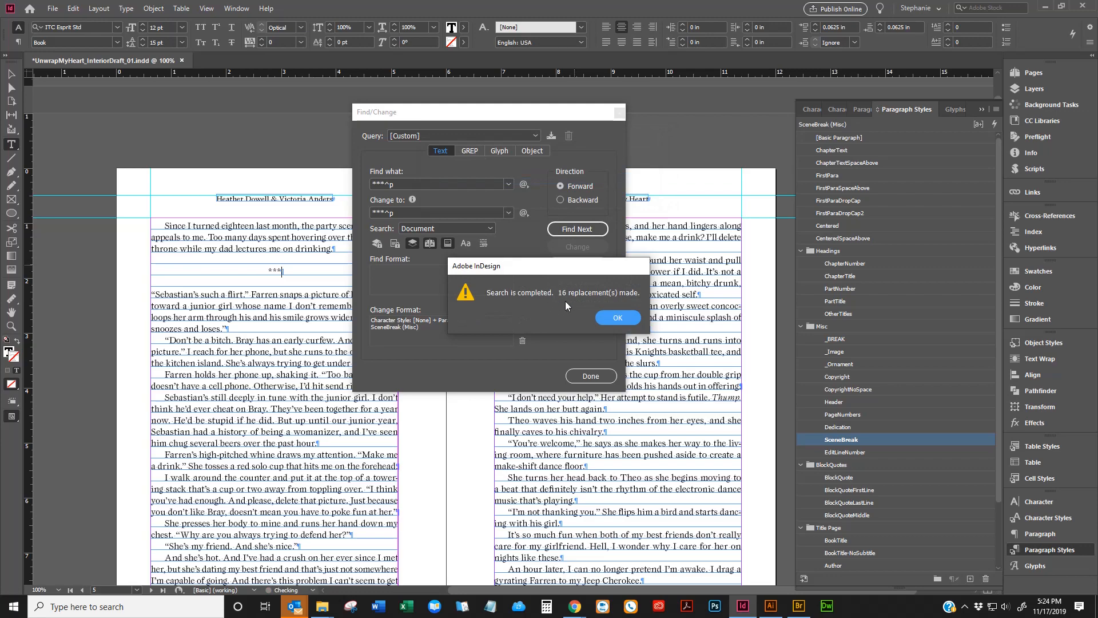
left_click(606, 318)
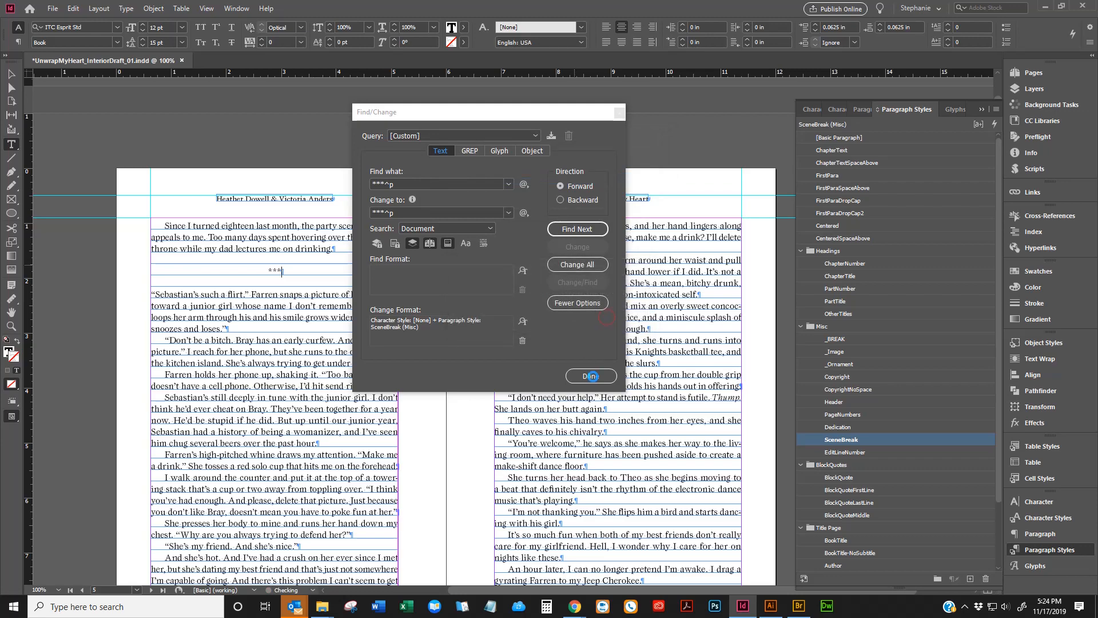
left_click(591, 377)
scroll(591, 380, "down", 8)
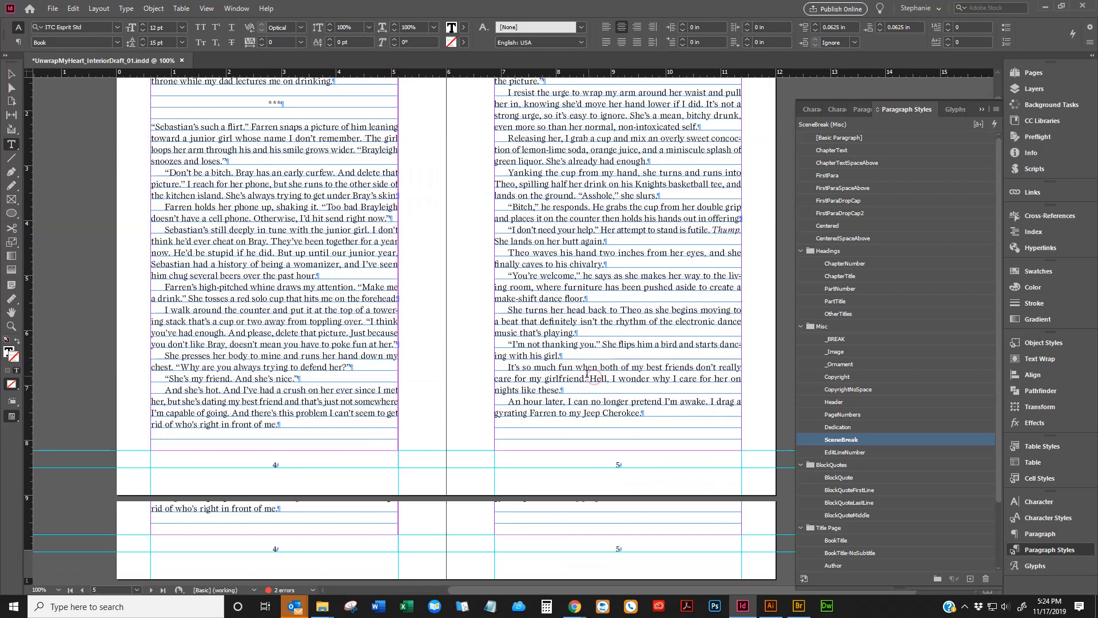
scroll(590, 379, "up", 15)
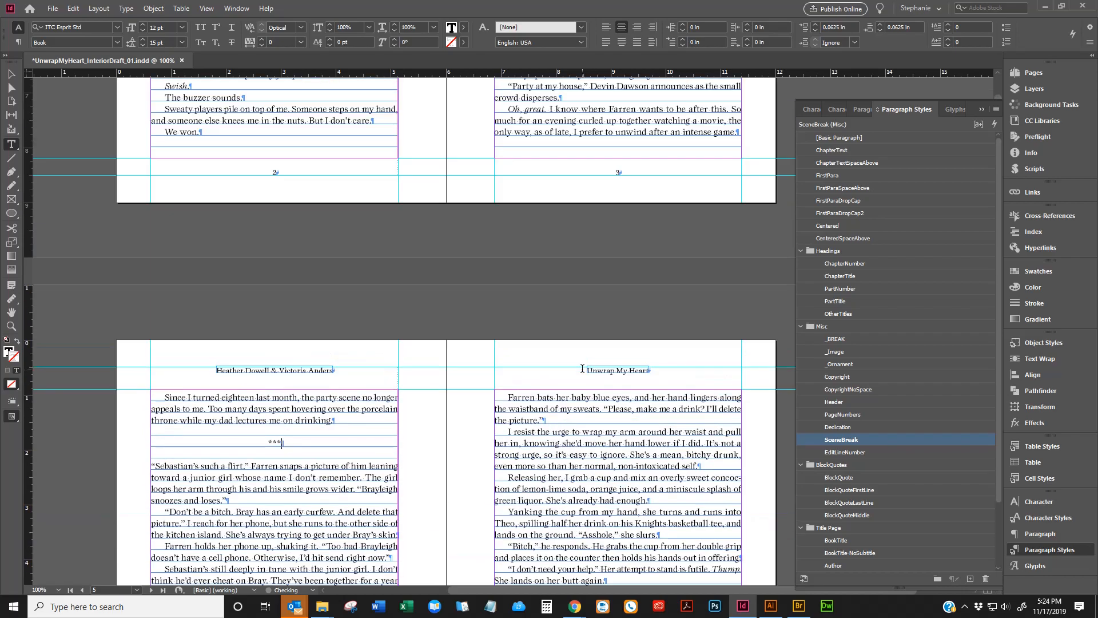
scroll(587, 374, "up", 10)
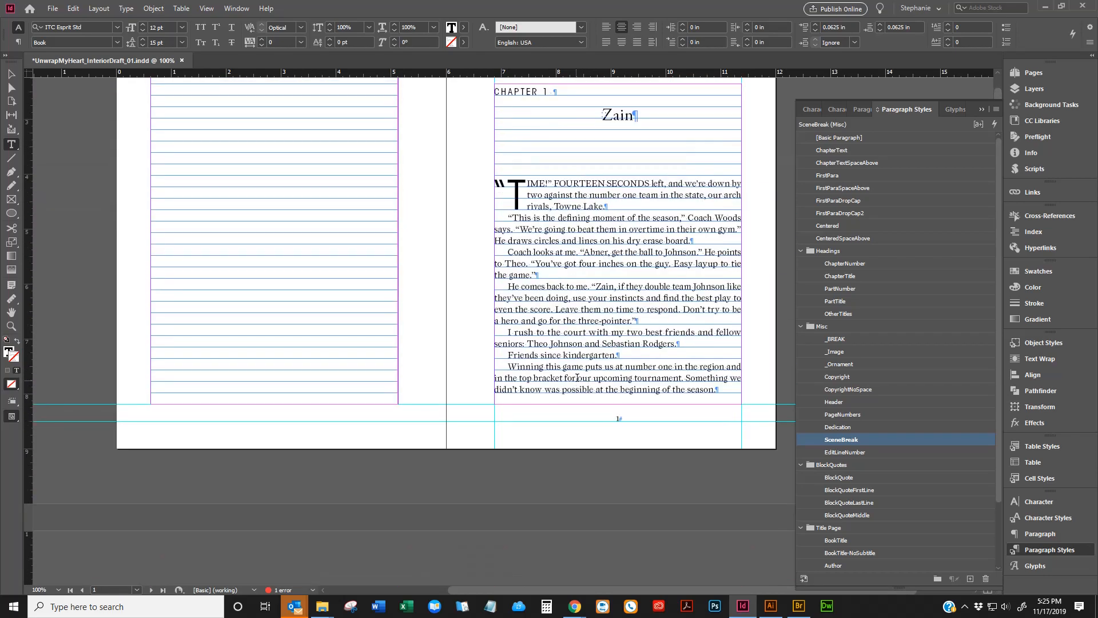
scroll(577, 377, "up", 2)
left_click(579, 377)
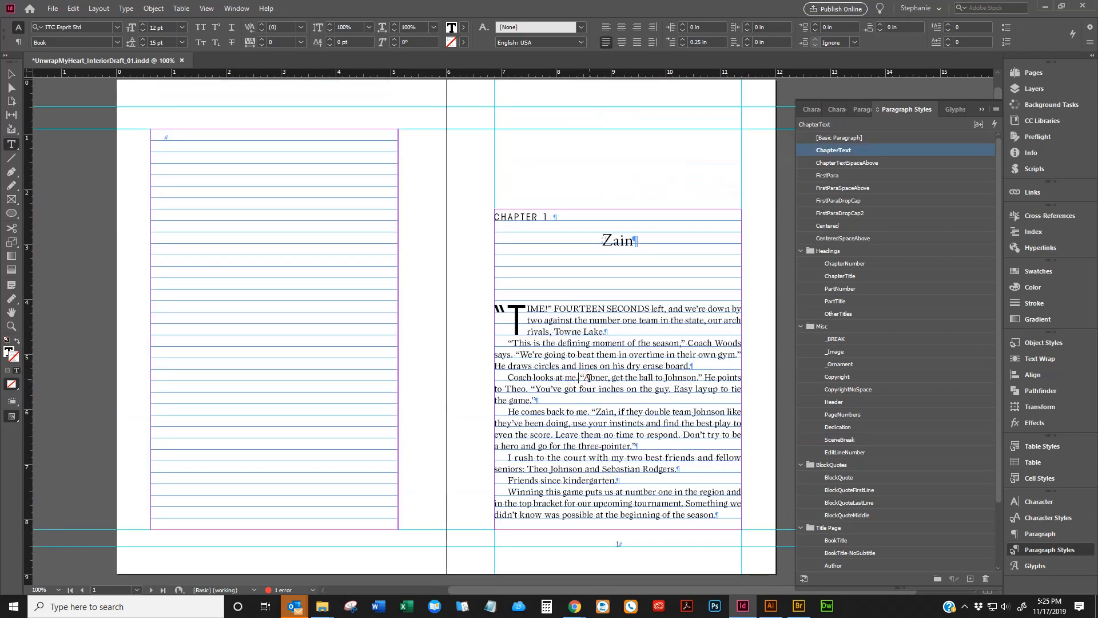